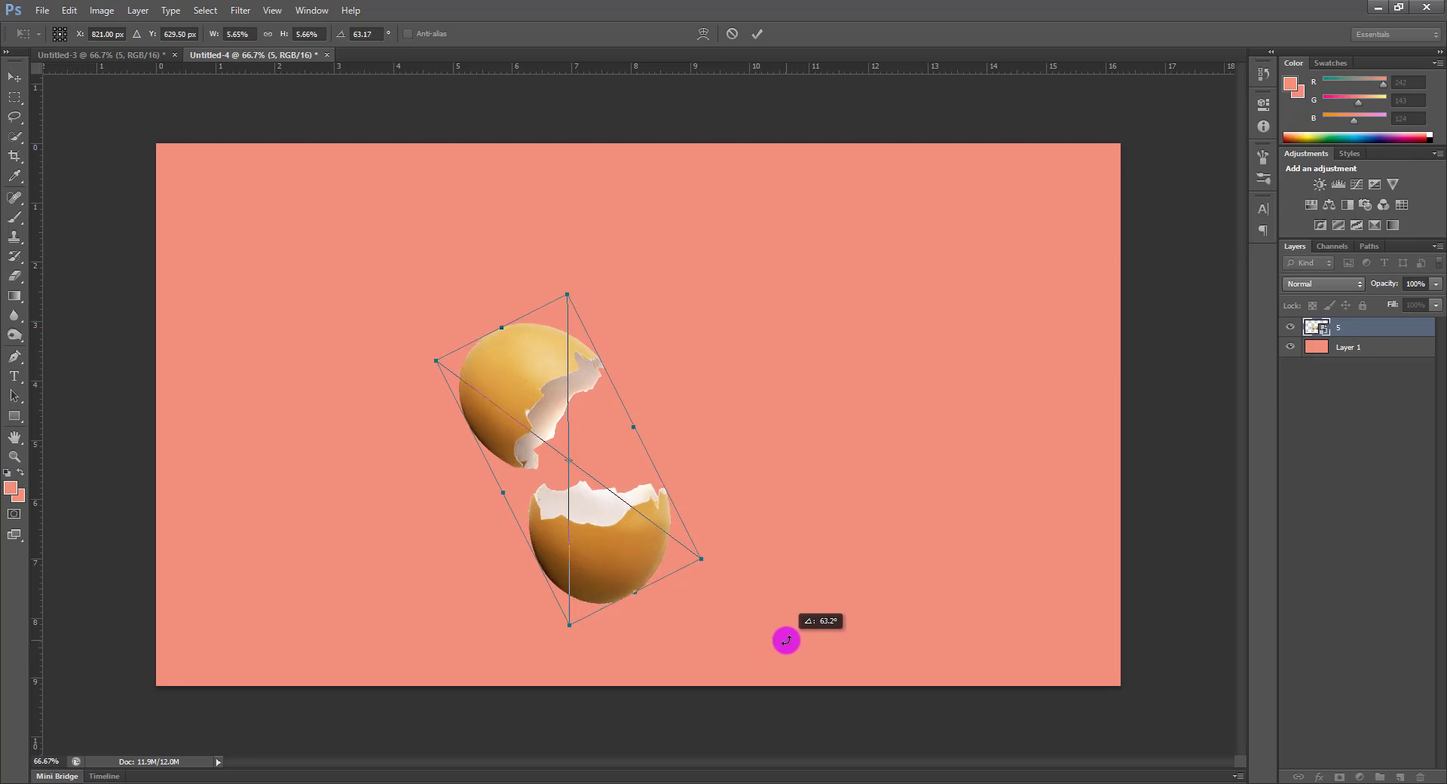
Apply the eggshell image's rotation of about 63.2° and rasterize its layer
key("Return")
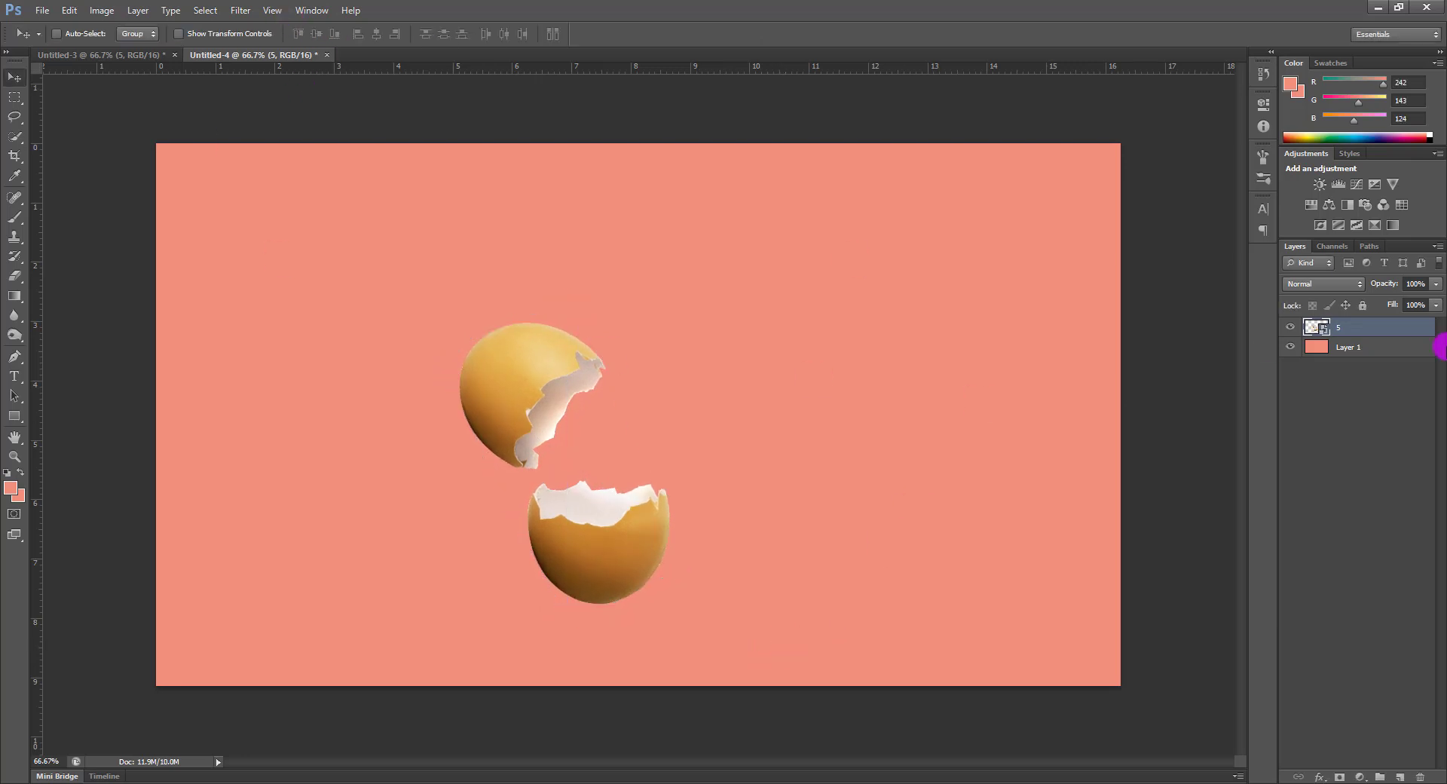
right_click(1413, 345)
right_click(1420, 330)
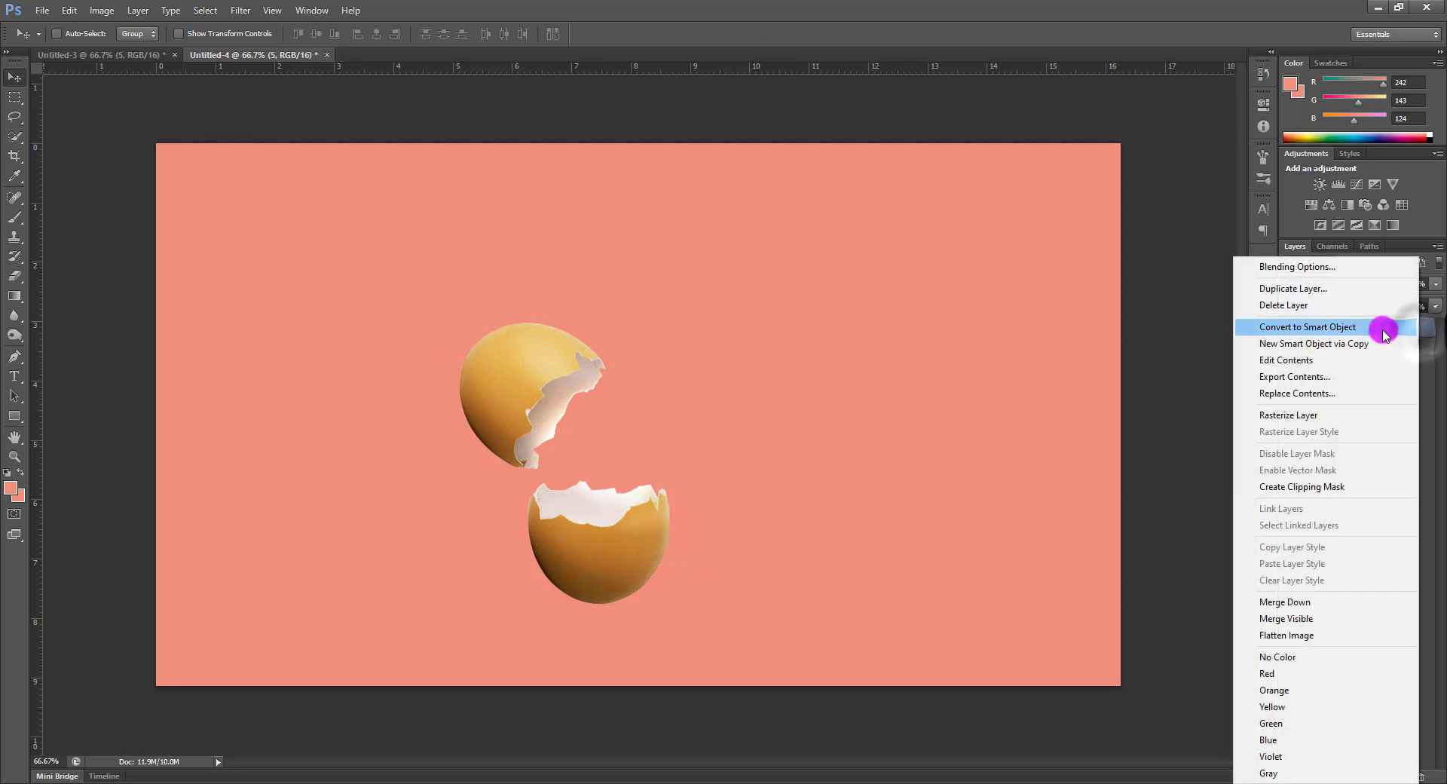
left_click(1319, 415)
Rename the rasterized eggshell layer as egg
double_click(1340, 329)
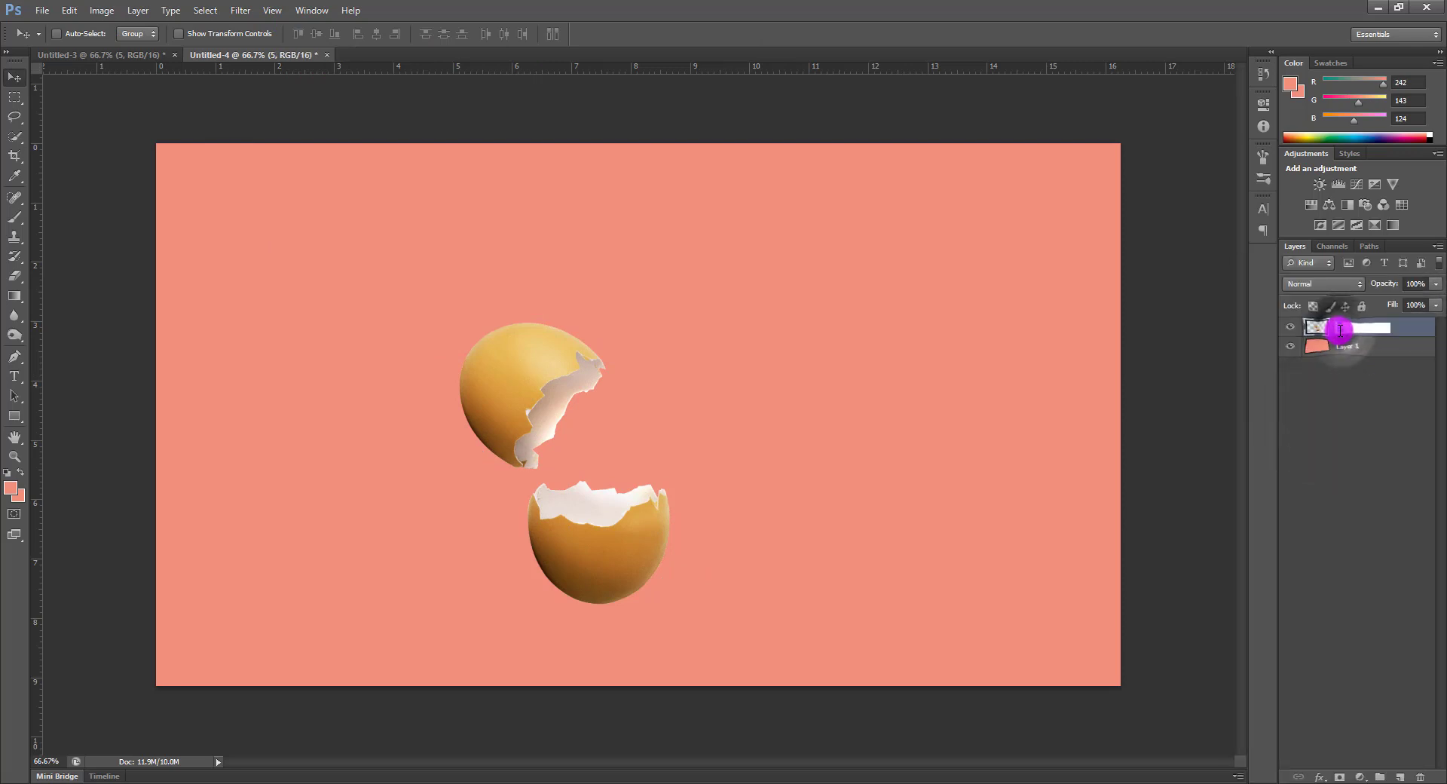
type("egg")
left_click(1395, 382)
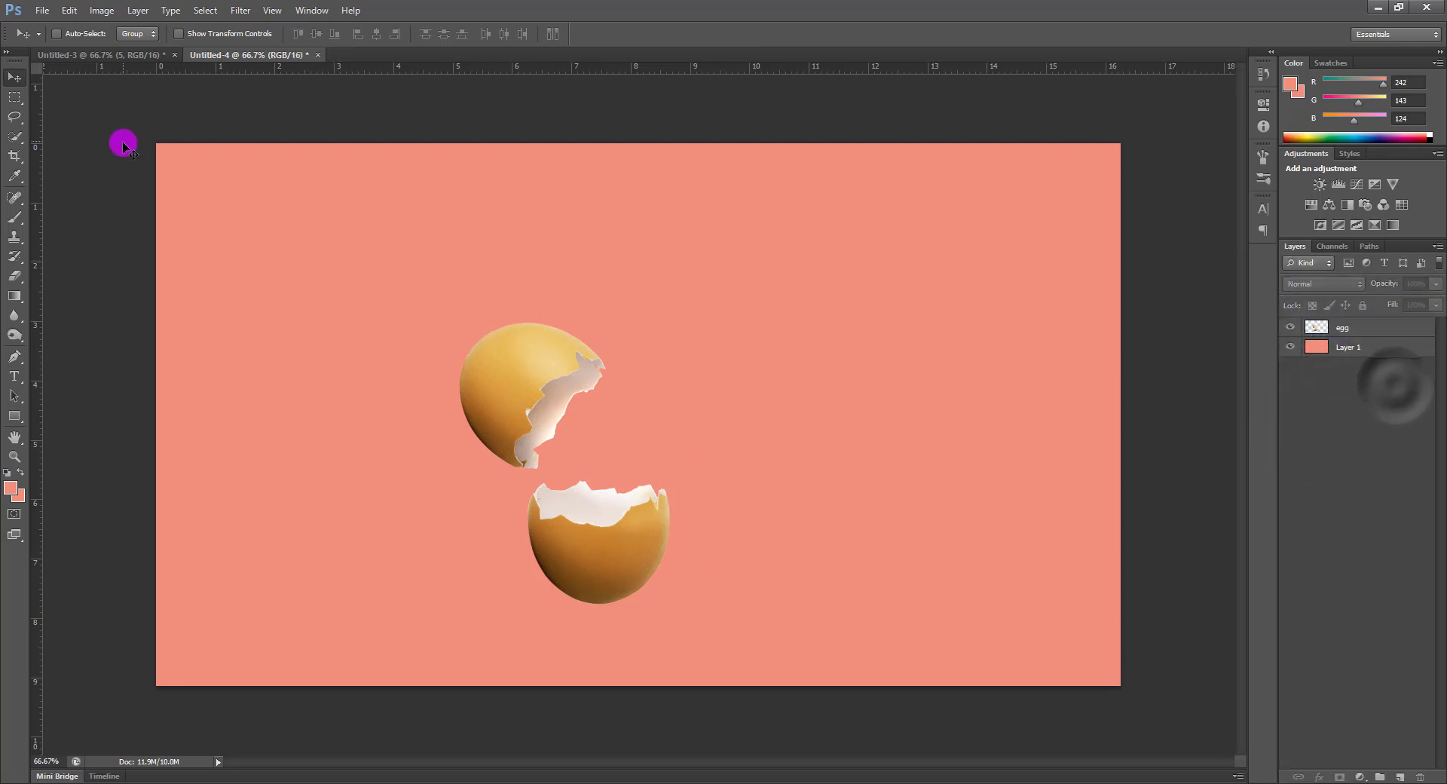
Draw a freehand Lasso selection loosely around the upper half of the cracked eggshell
left_click(15, 136)
left_click_drag(14, 116, 67, 145)
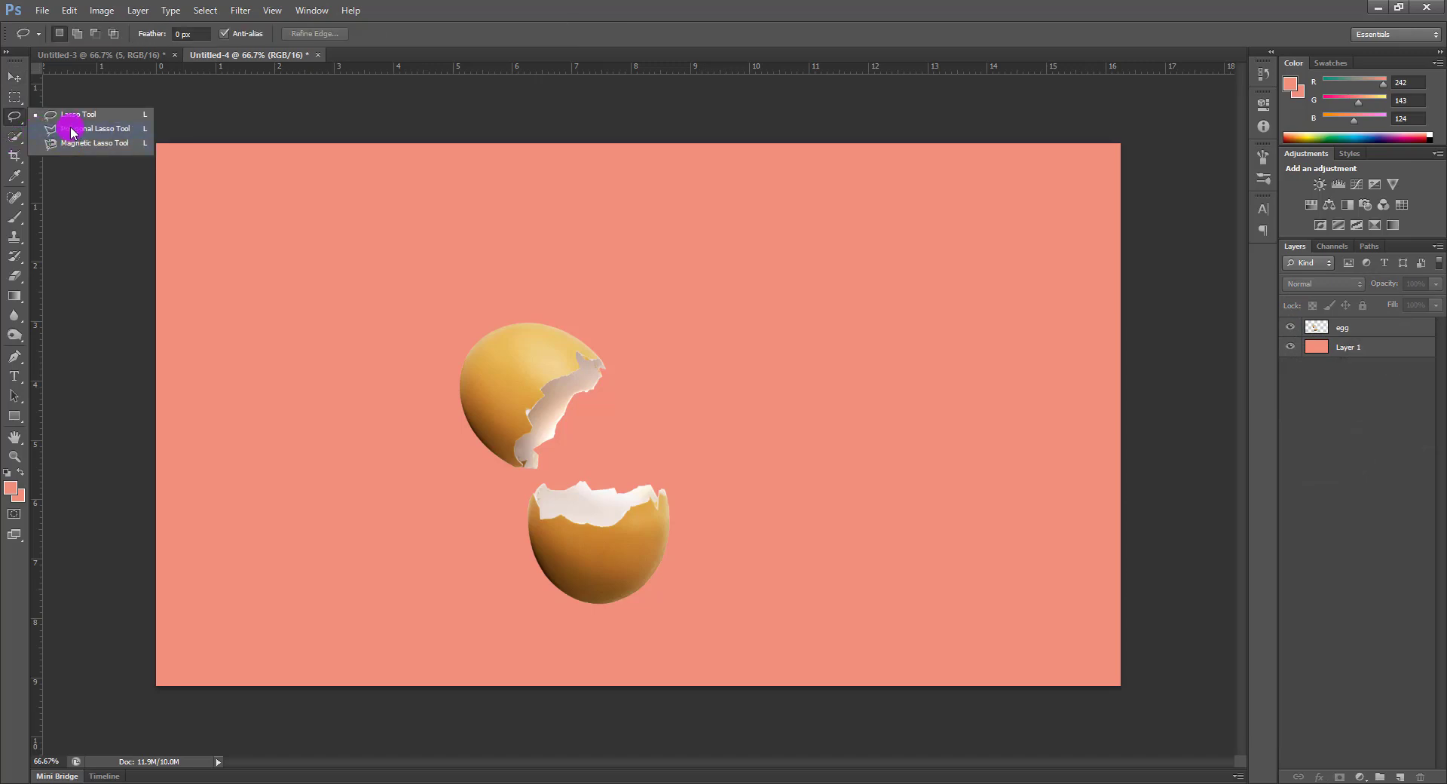
left_click(71, 128)
right_click(17, 120)
left_click(64, 119)
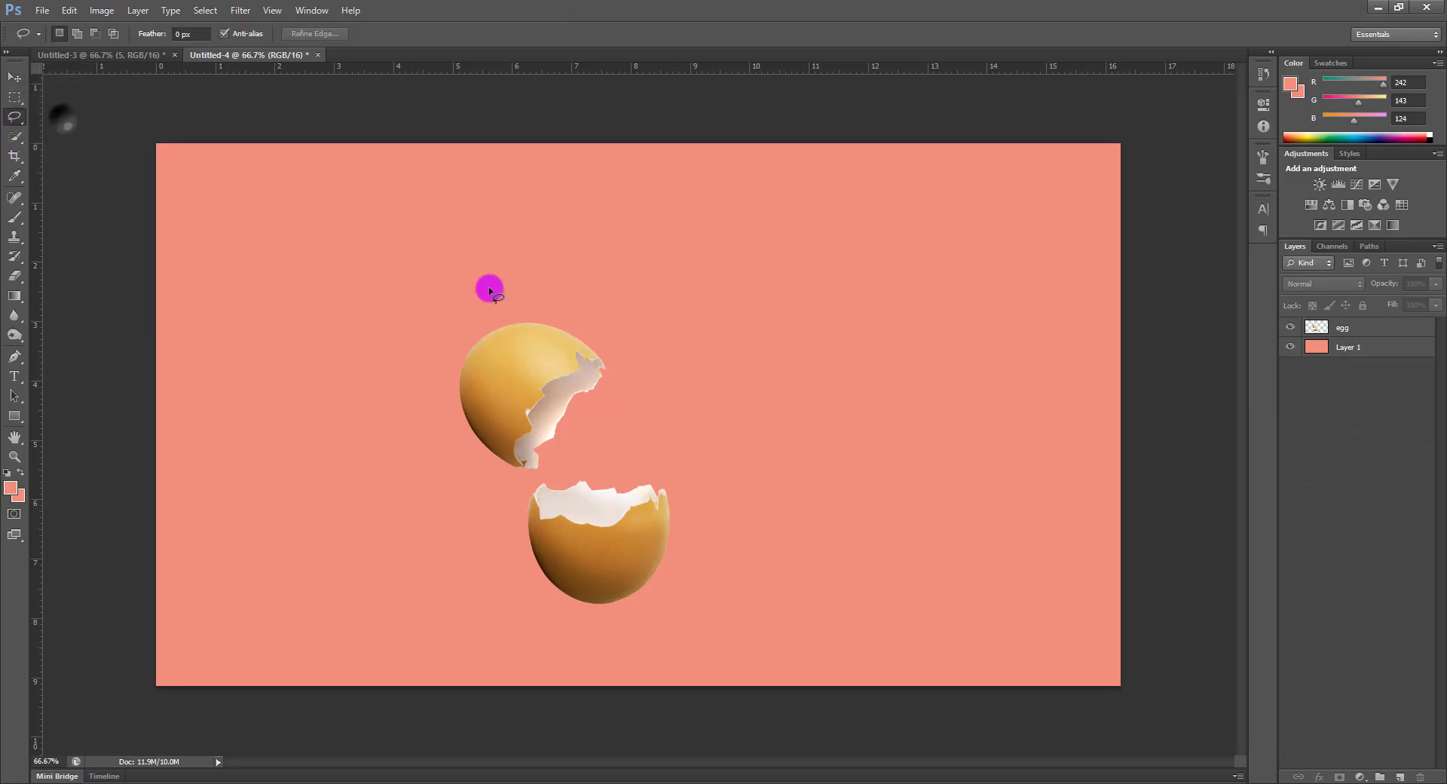
mouse_move(507, 287)
left_mouse_down()
mouse_move(444, 304)
mouse_move(412, 366)
mouse_move(431, 445)
mouse_move(517, 490)
left_mouse_up()
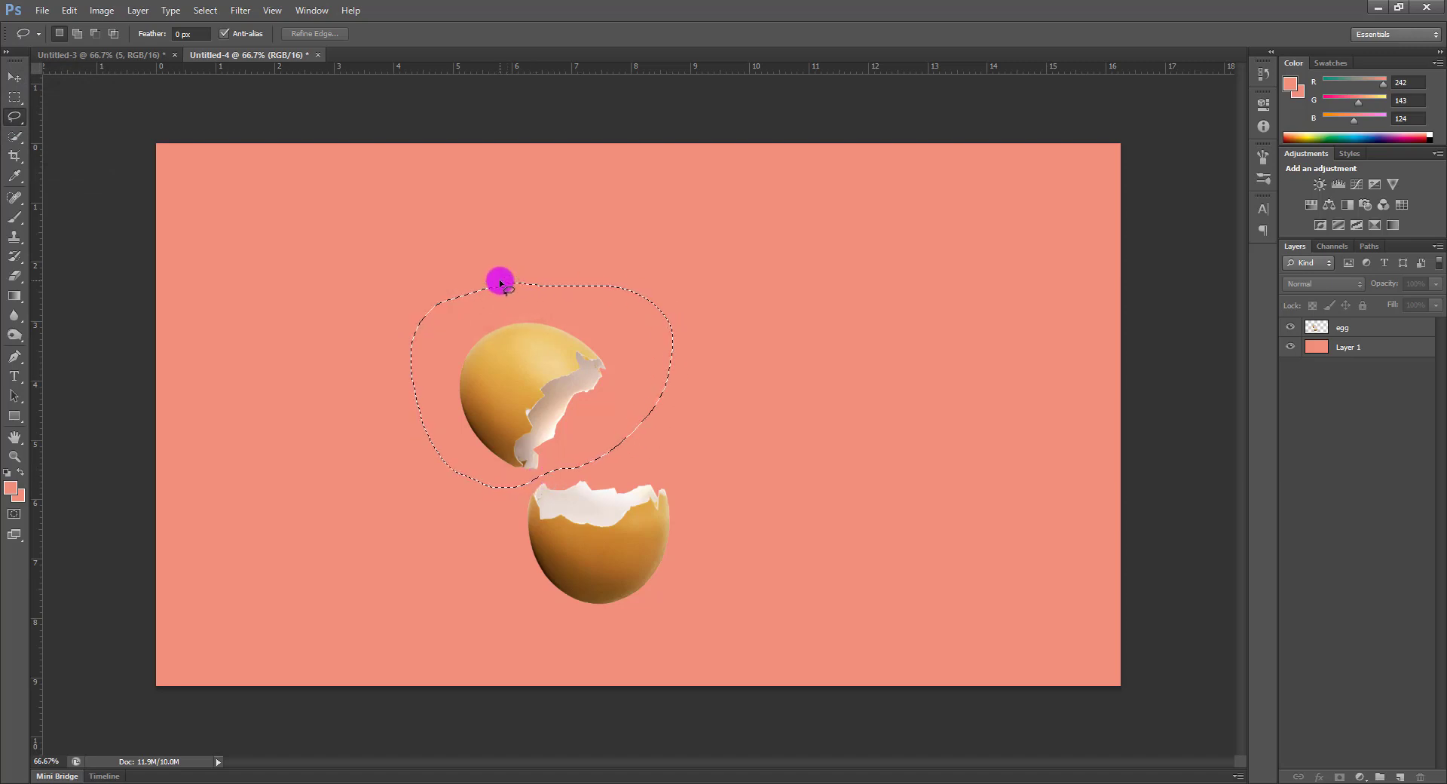
left_click_drag(501, 284, 609, 286)
Cut the selected upper half from the egg layer and paste it as a separate layer
left_click(1344, 329)
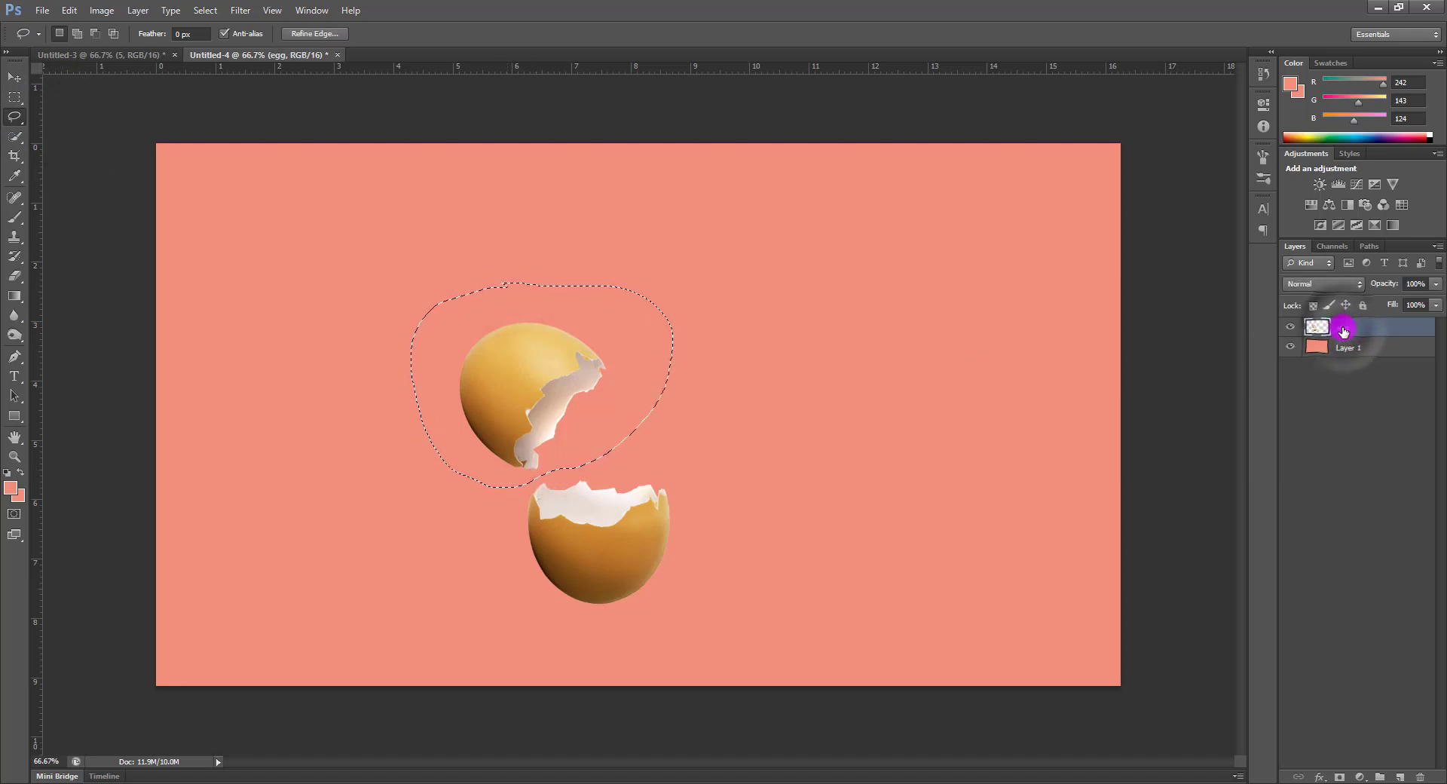
key("ctrl+x")
key("ctrl+v")
Rotate the pasted shell half by about 50.6° and place it upright, directly above the lower half
left_click(13, 78)
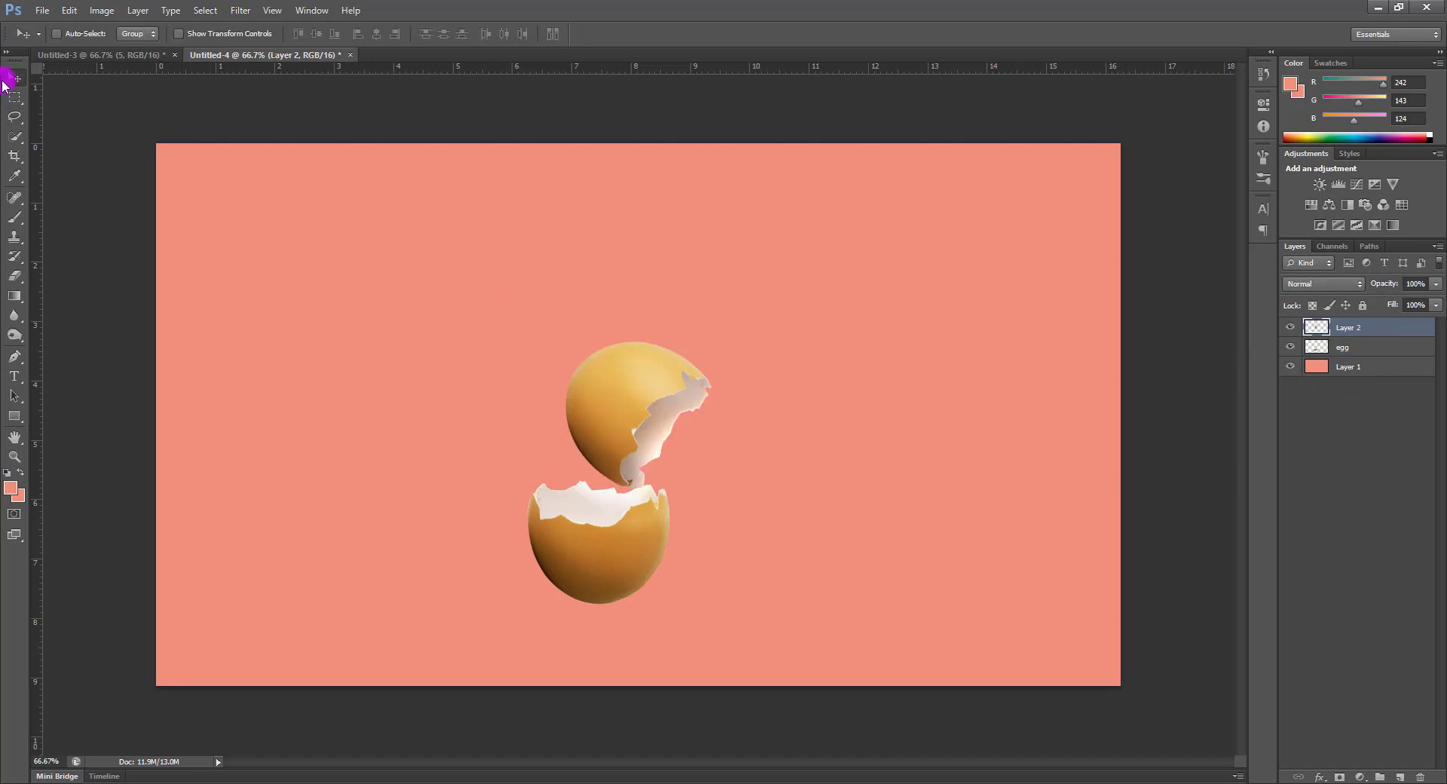
key("ctrl+t")
left_click_drag(847, 284, 853, 453)
left_click_drag(603, 425, 720, 373)
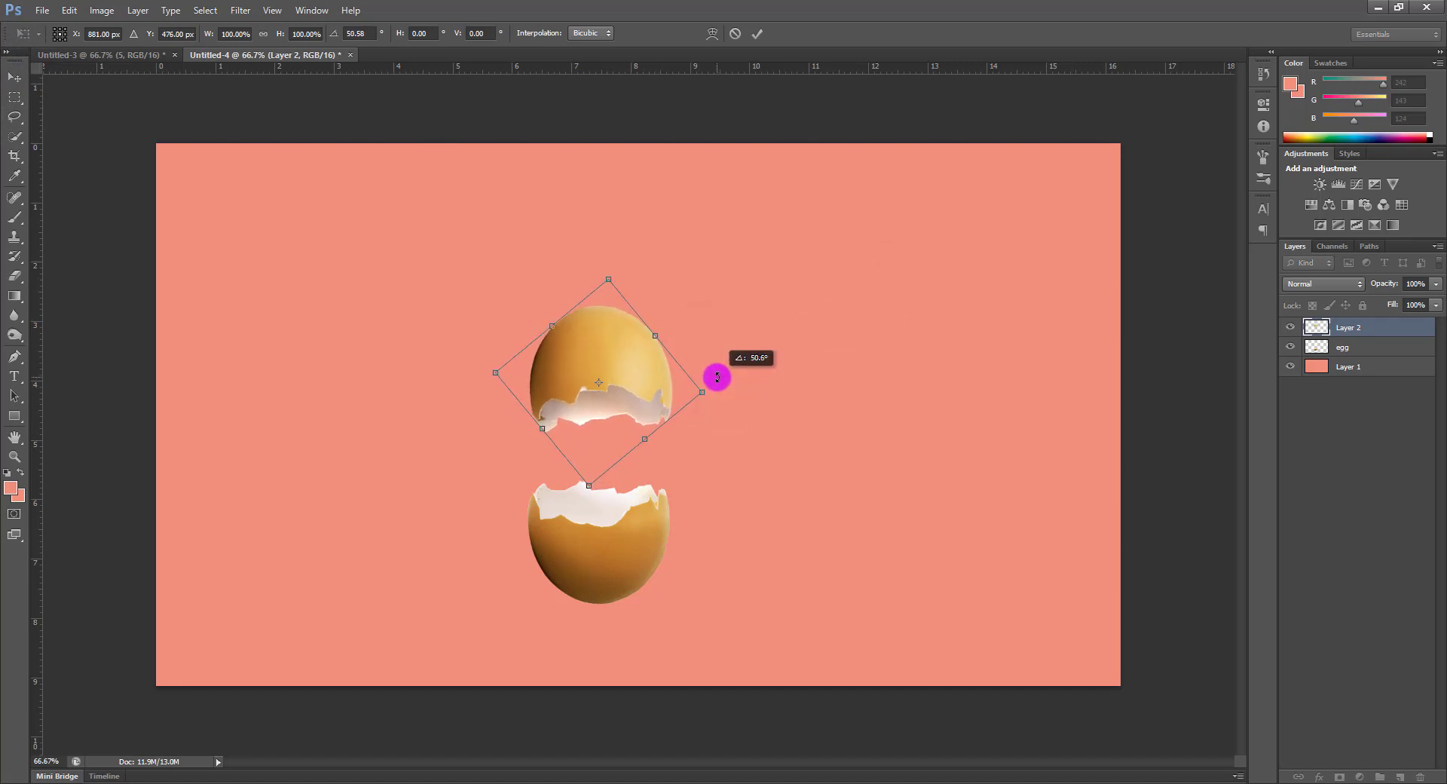
left_click_drag(640, 386, 640, 390)
key("Return")
Rename the upper shell half's layer as egg top
scroll(640, 390, "up", 2)
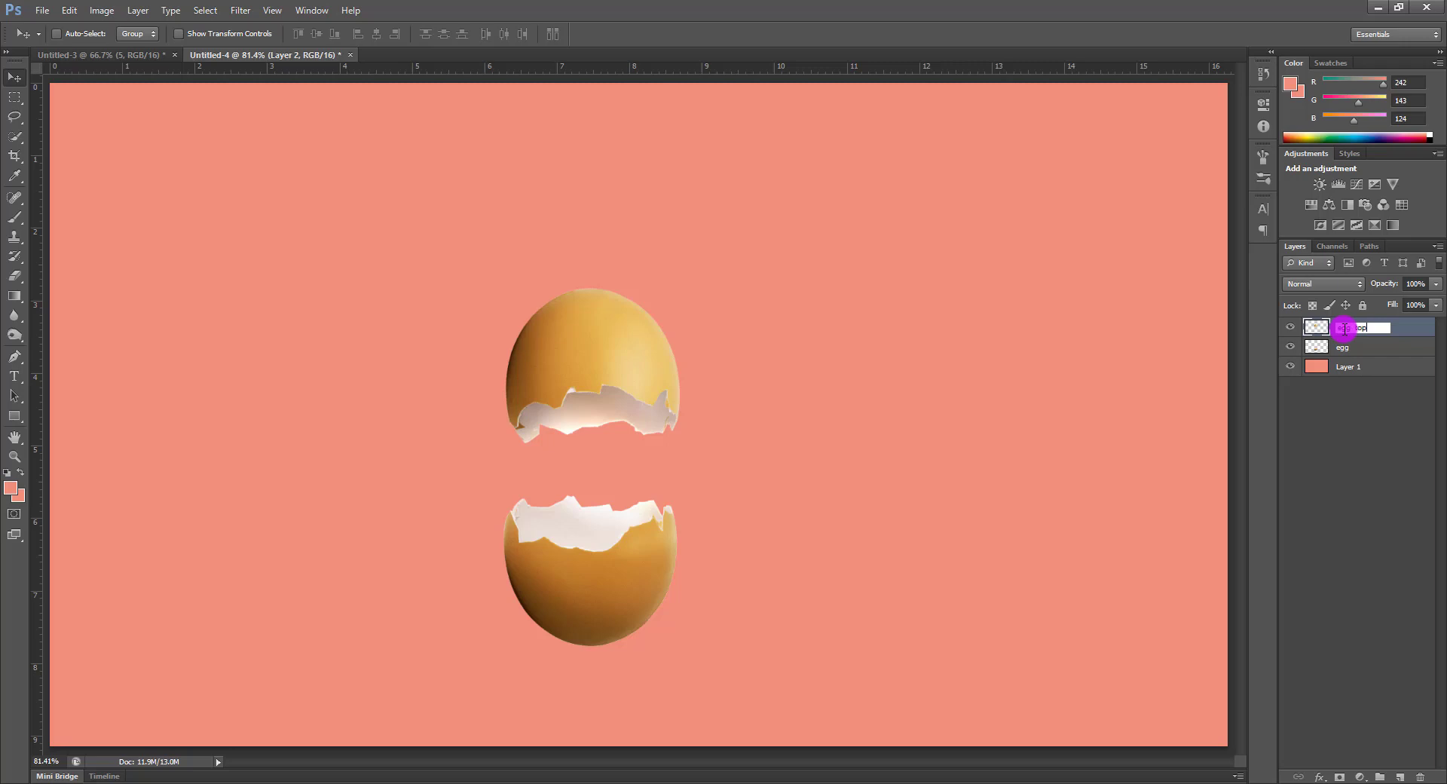
left_click(1339, 483)
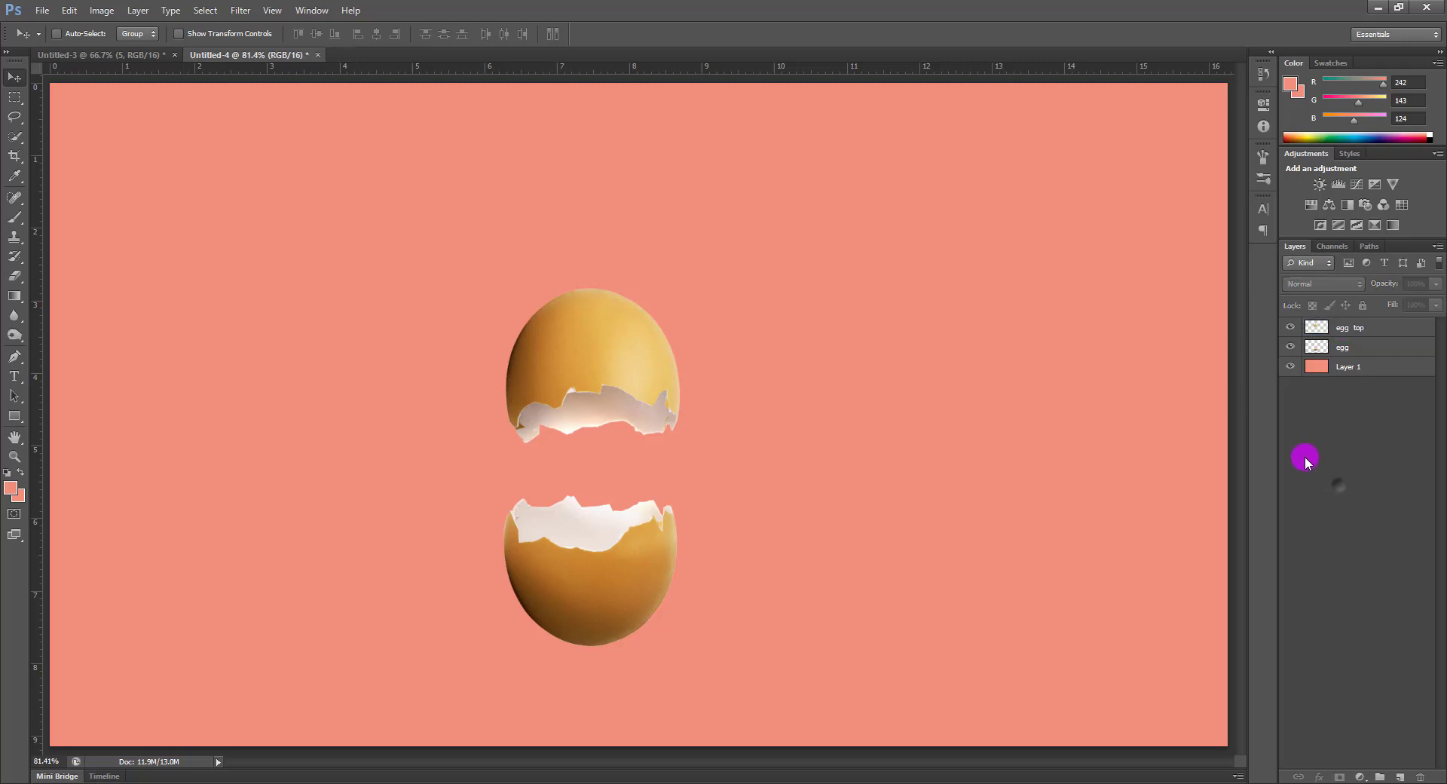
Move both eggshell layers together to the canvas centre and enlarge them to about 138%
left_click(1358, 353)
left_click(1366, 332, "ctrl")
key("ctrl+t")
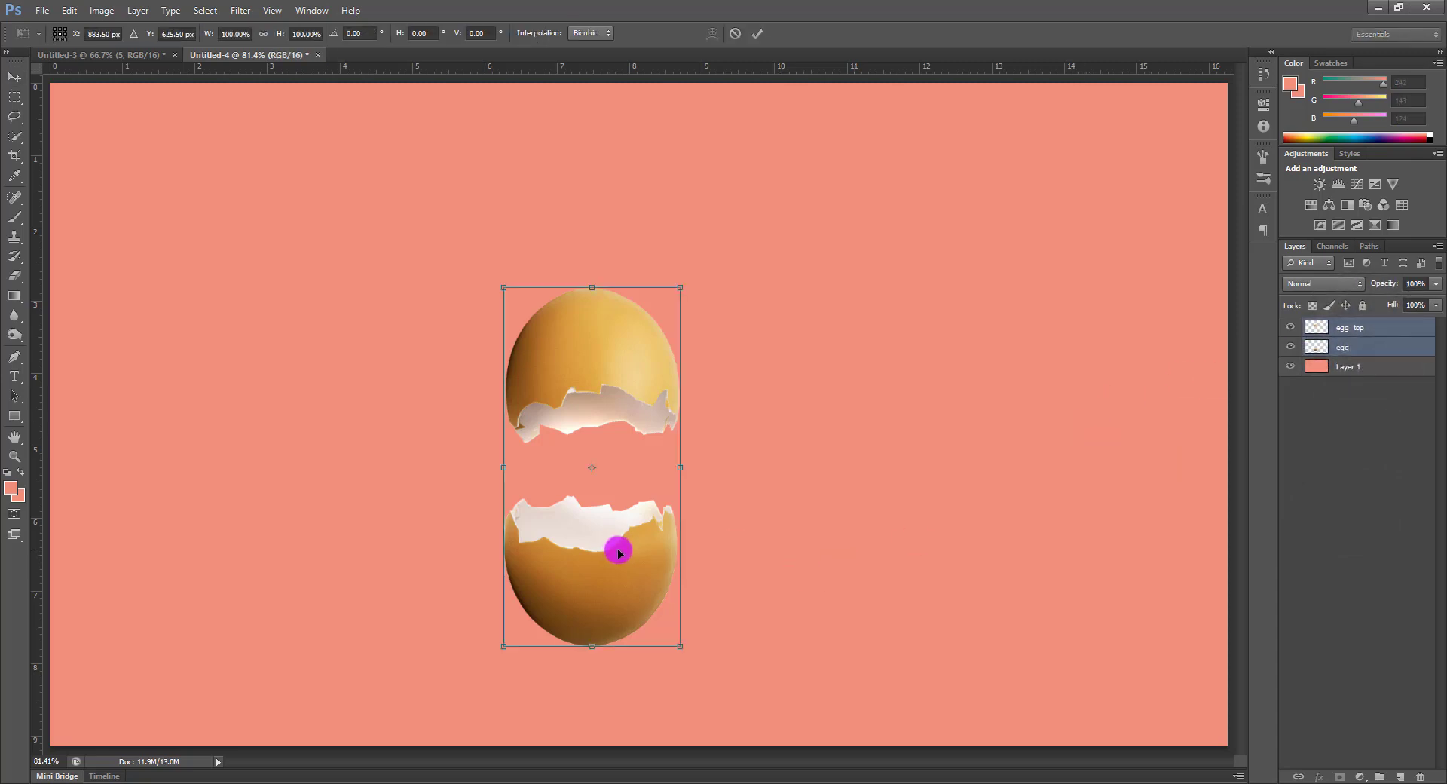
left_click_drag(618, 553, 665, 508)
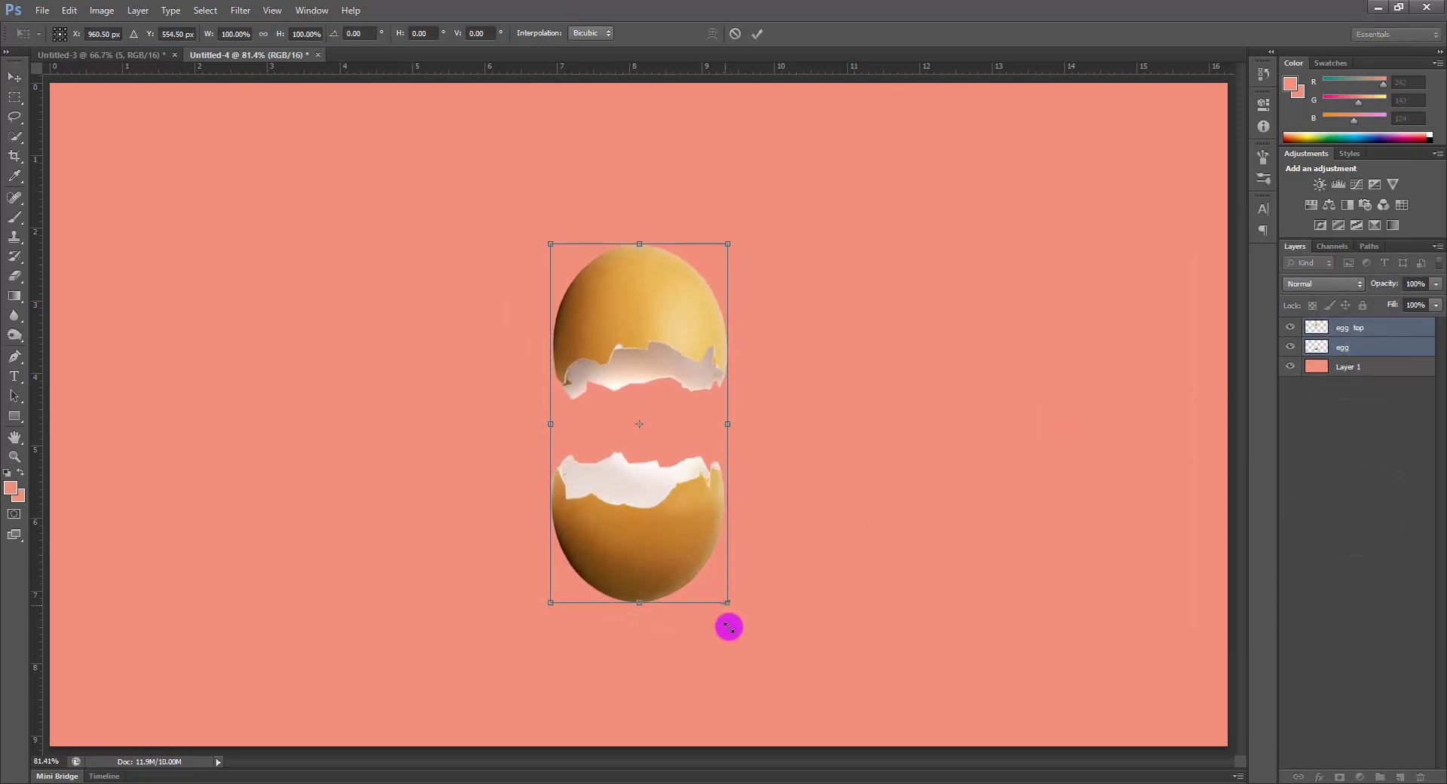
left_click_drag(728, 627, 756, 671)
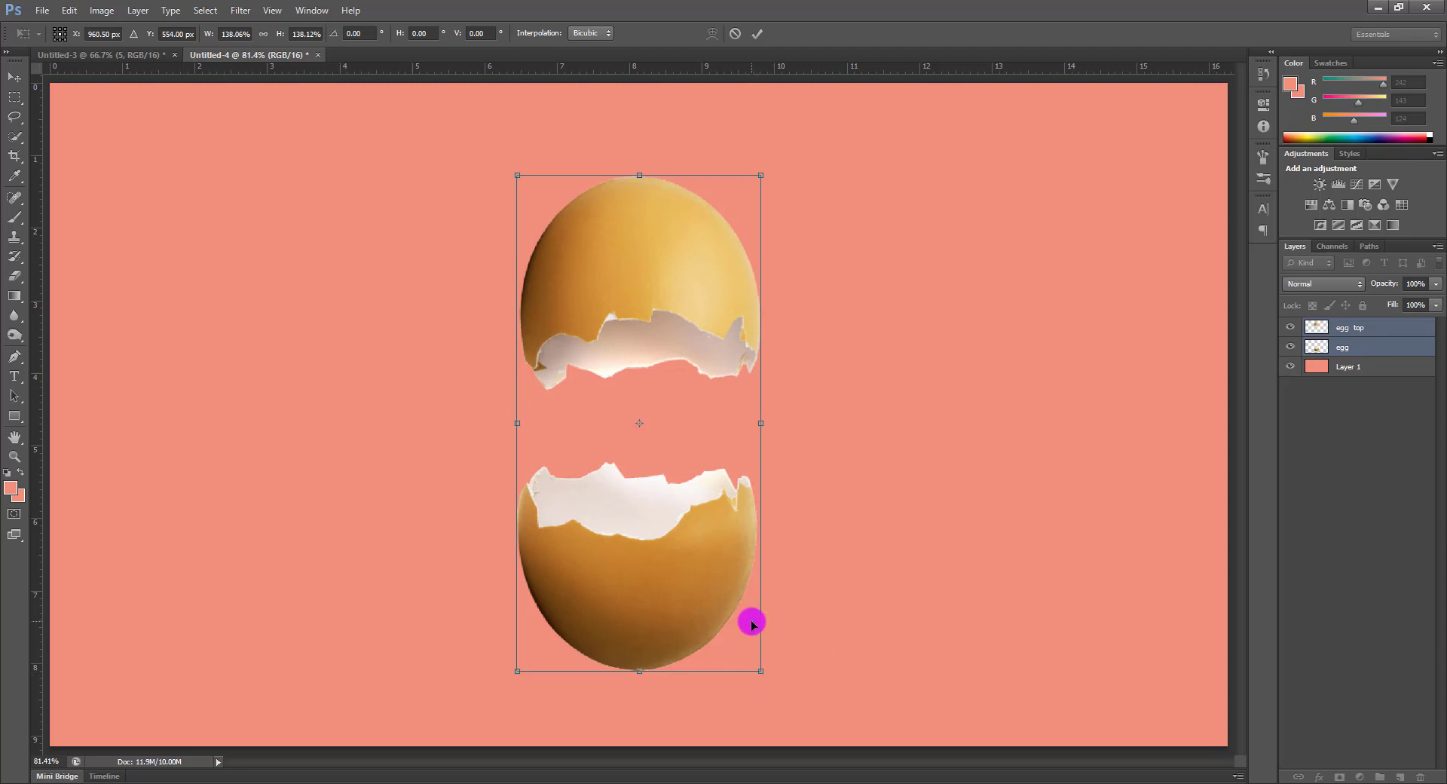
key("Return")
Move the egg top layer straight up by about 0.12 cm
left_click(1364, 329)
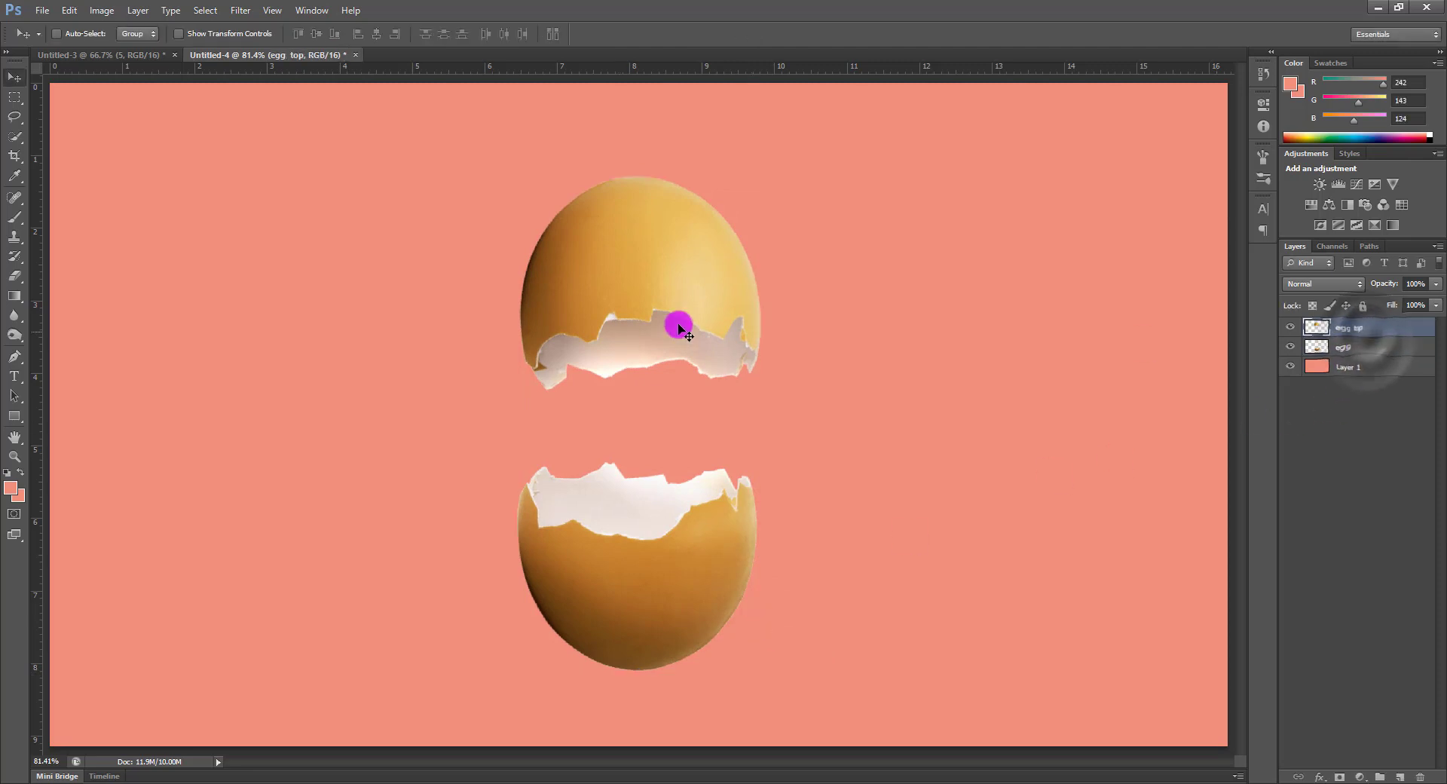
left_click_drag(678, 322, 679, 320)
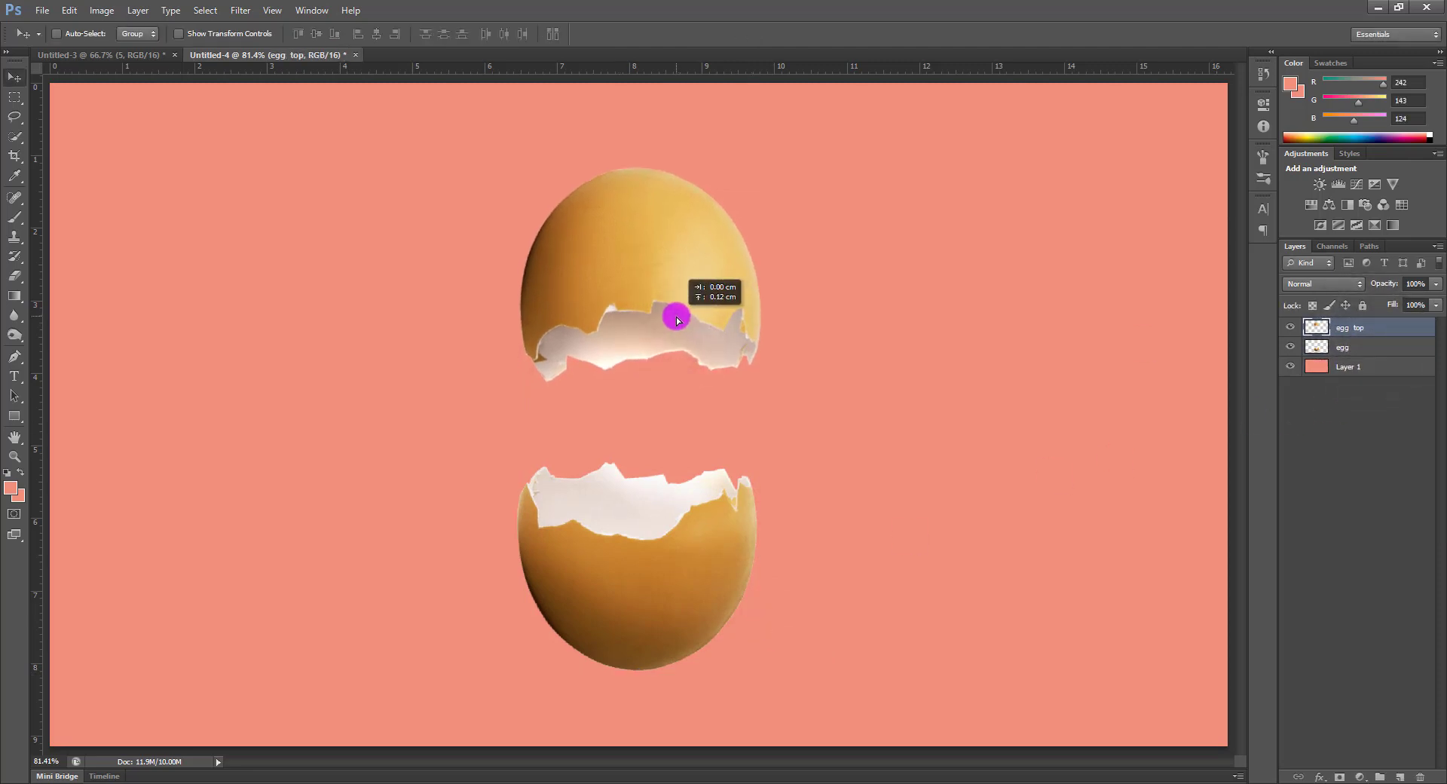
Add a new empty layer directly above the egg layer
key("ctrl+plus")
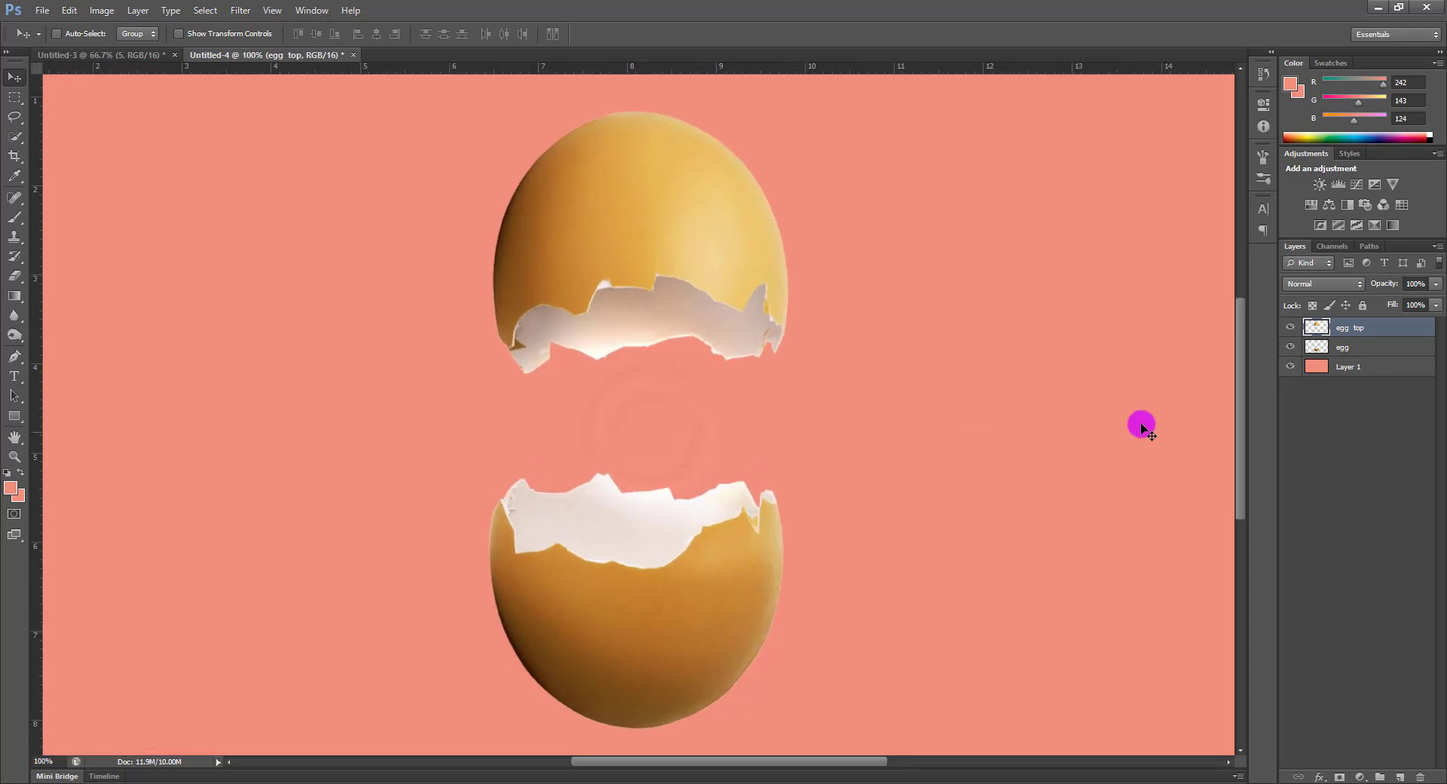
left_click(1356, 354)
left_click(1400, 777)
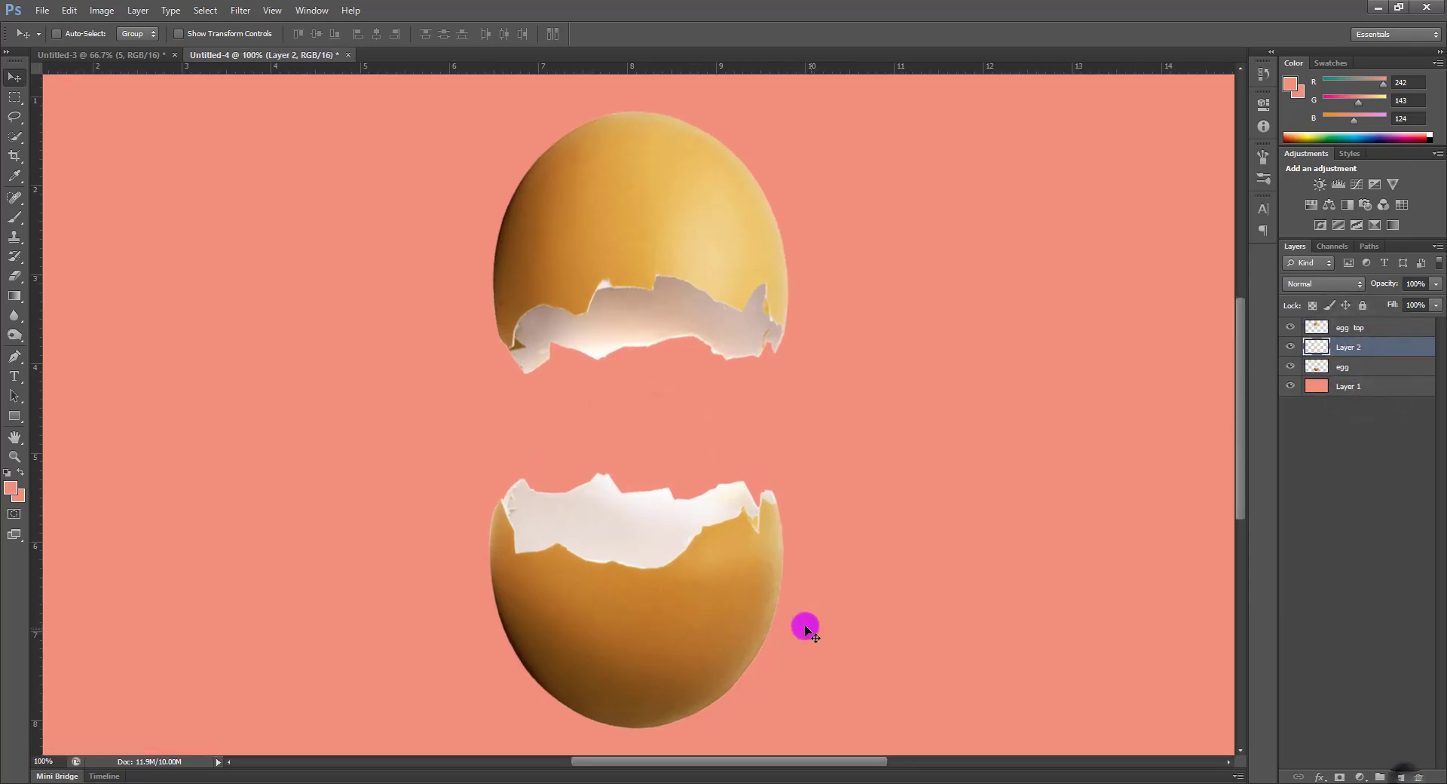
left_click(1400, 776)
key("ctrl+plus")
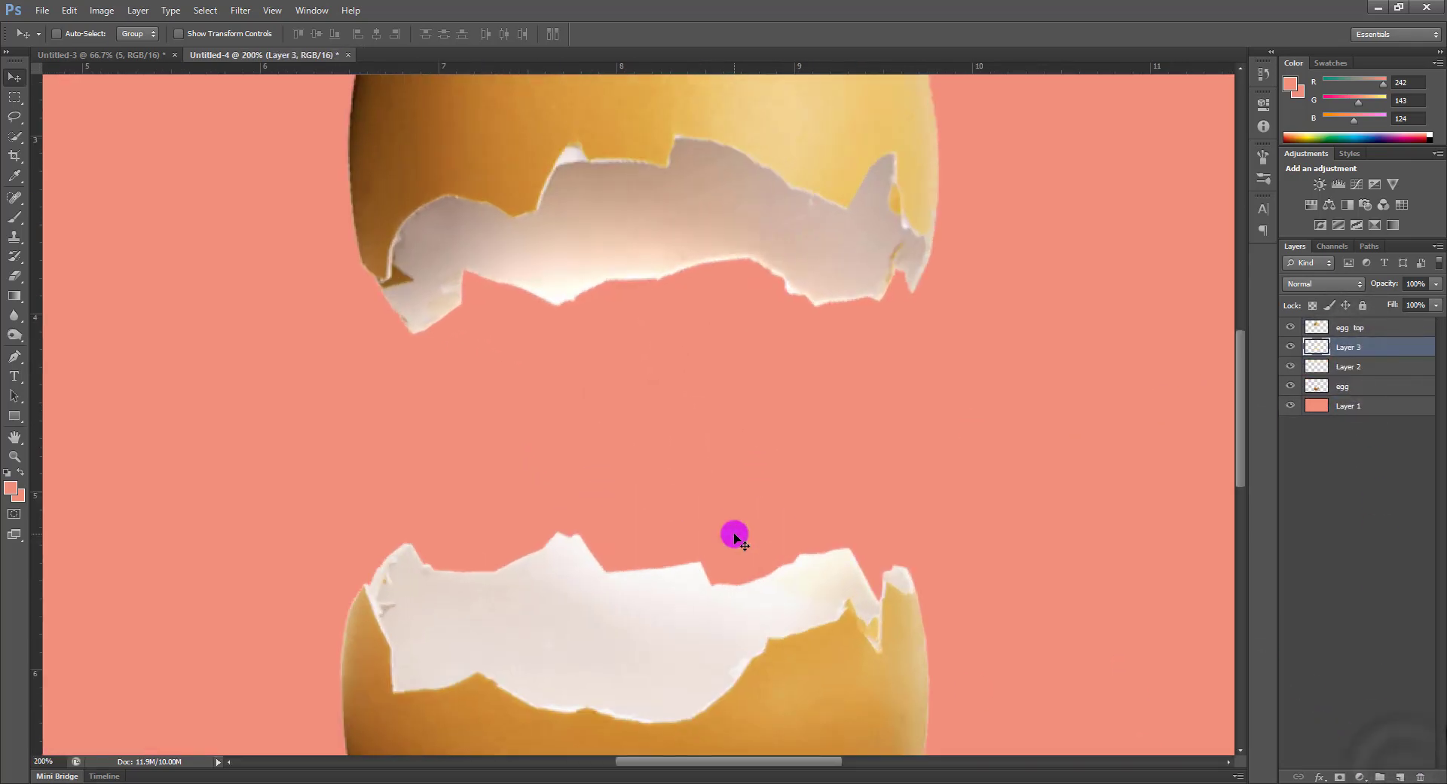
left_click_drag(703, 517, 724, 443)
key("ctrl+plus")
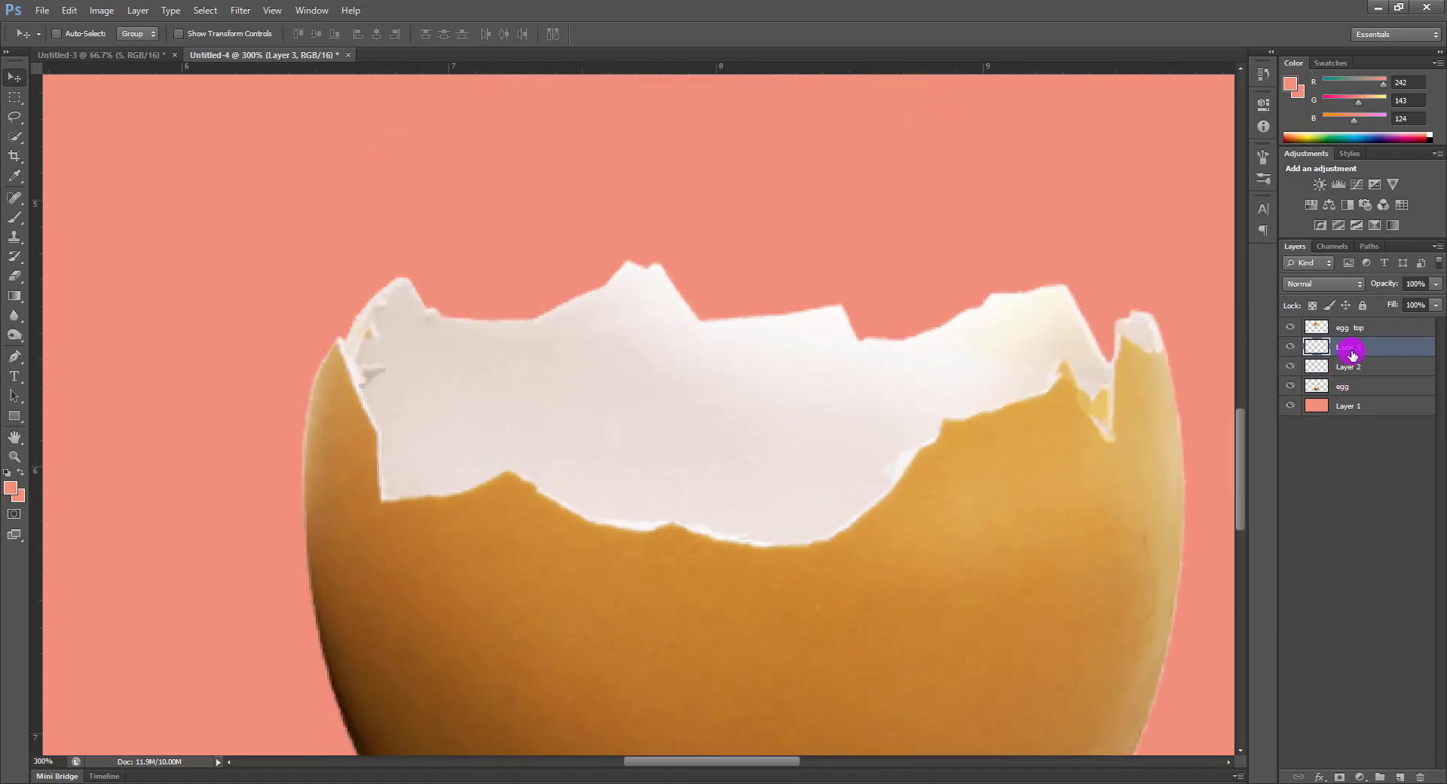
key("Delete")
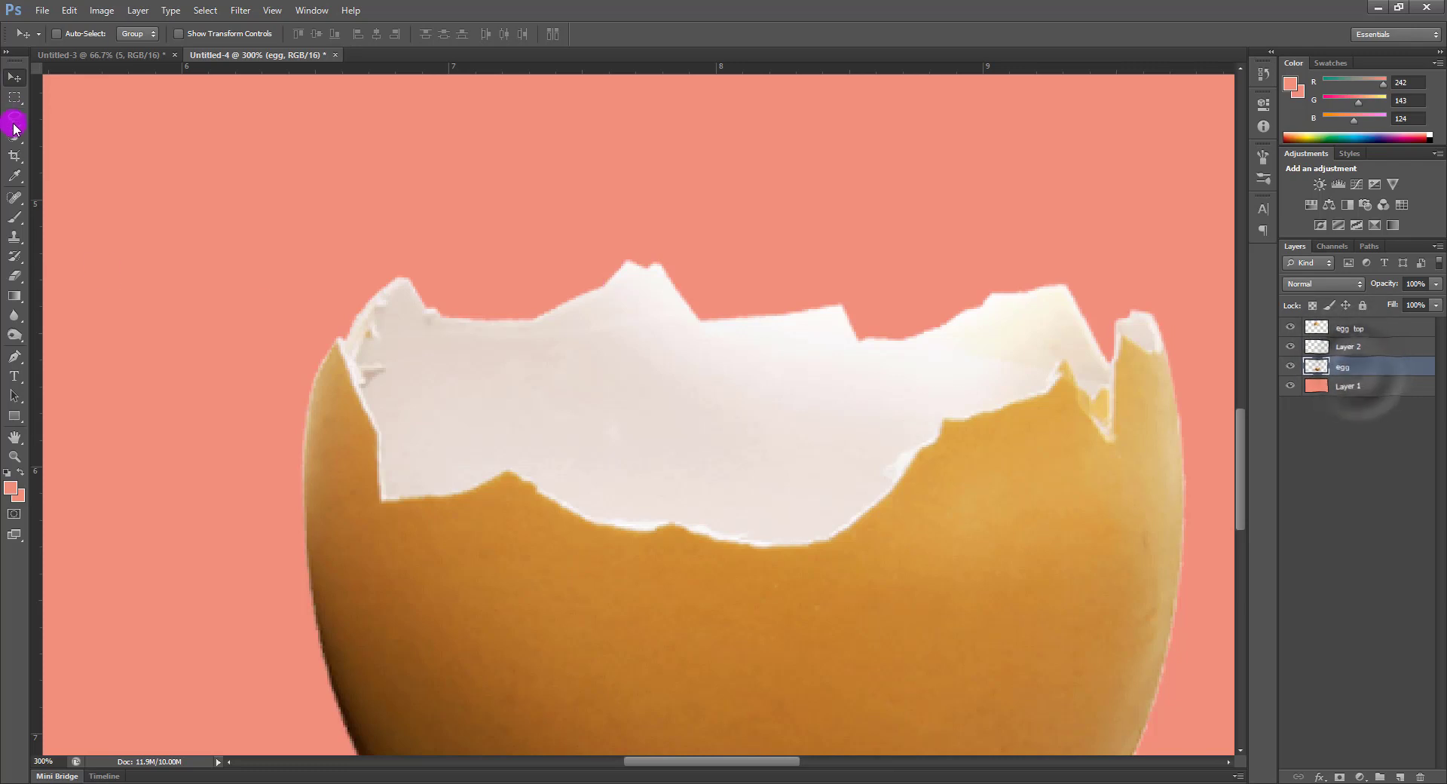
Select the white interior of the lower shell on the egg layer with the Magic Wand
left_click(14, 137)
left_click(74, 148)
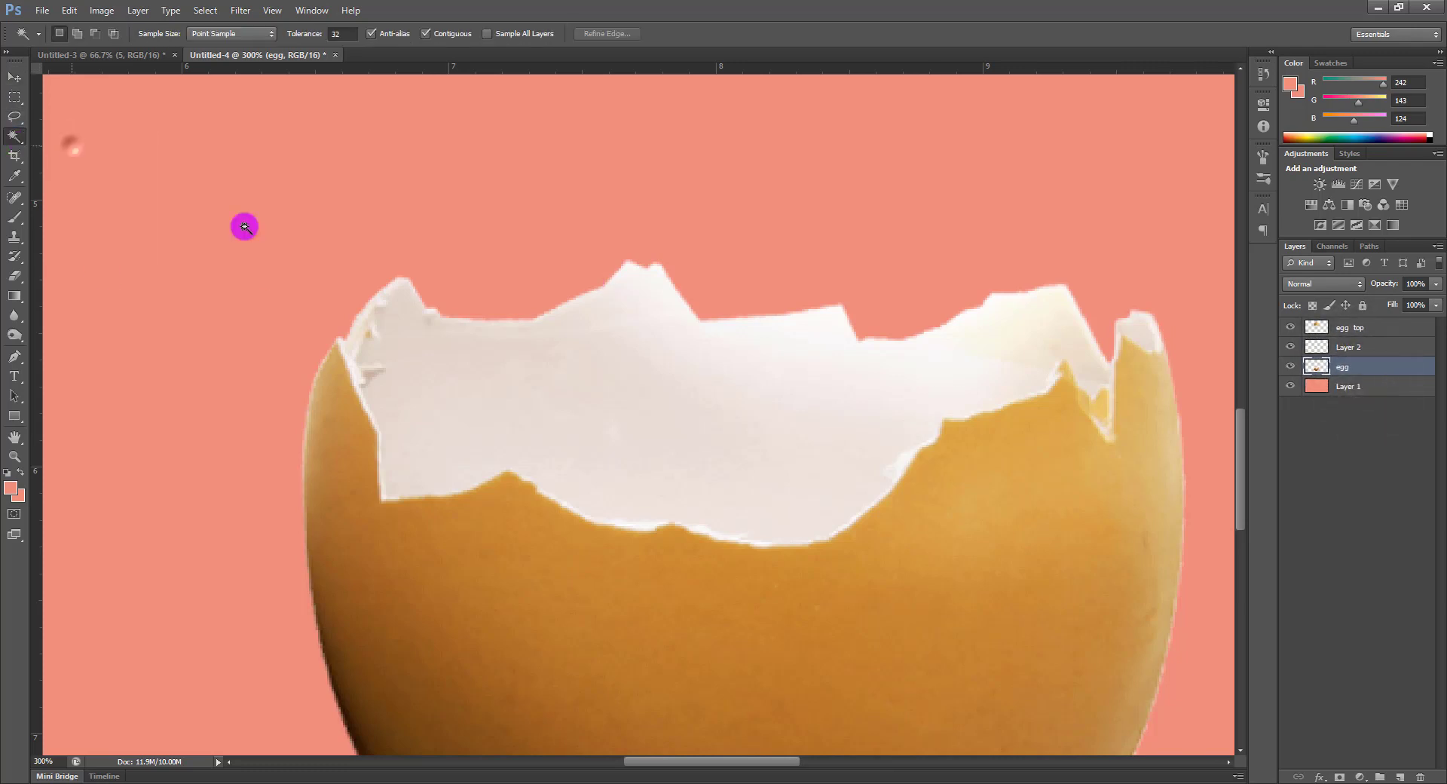
left_click(398, 345)
left_click(11, 151)
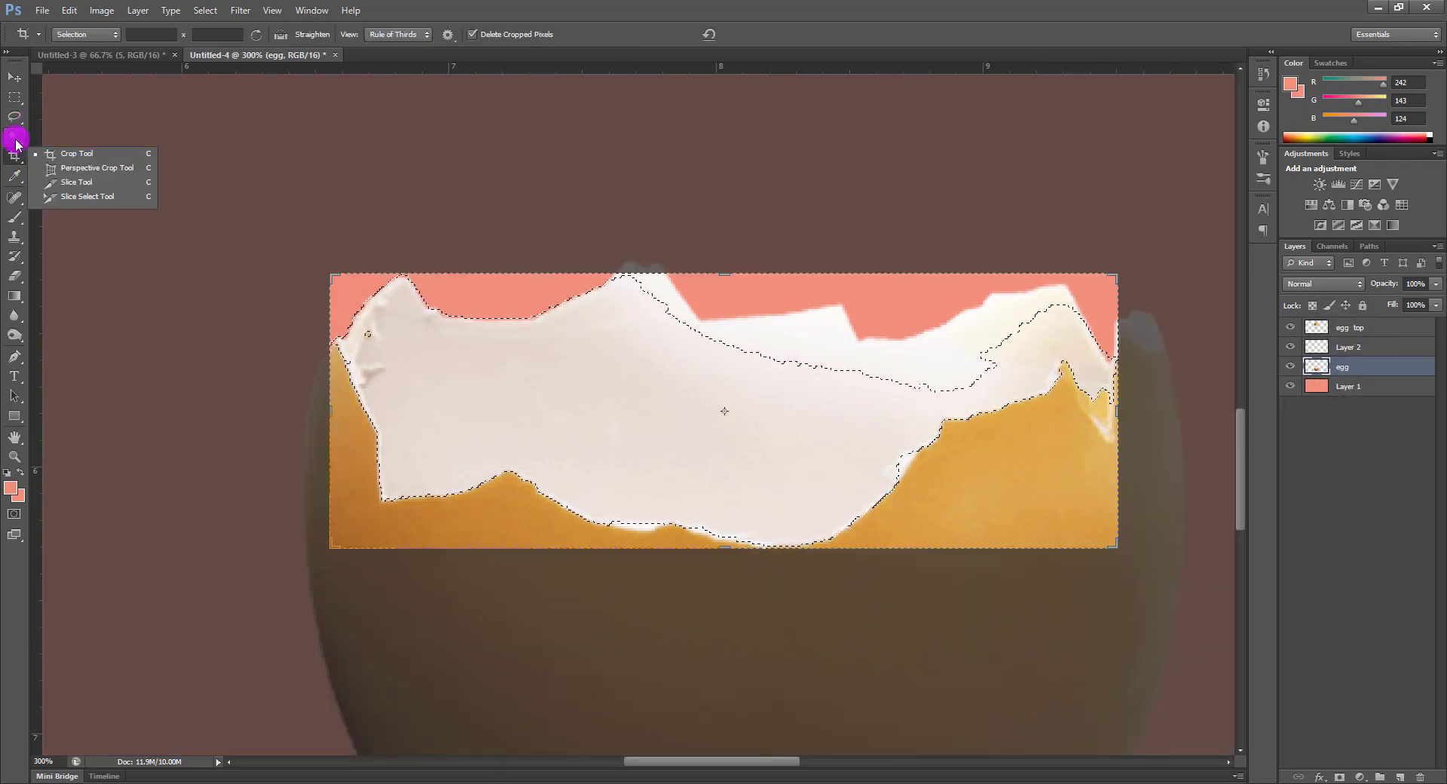
left_click(12, 80)
right_click(12, 150)
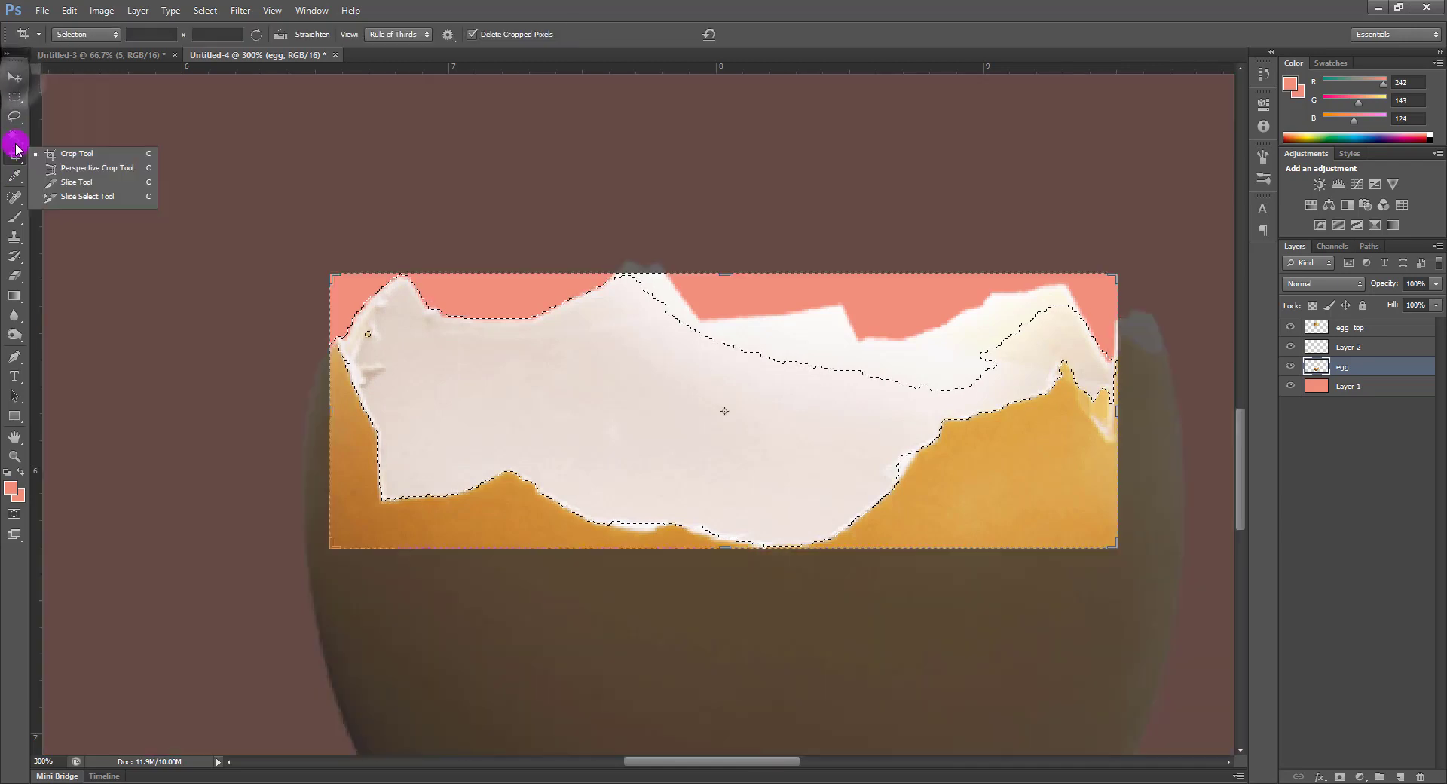
left_click(12, 81)
Extend the selection over the lower shell's entire interior with Quick Selection and fill it with white on Layer 2
right_click(15, 138)
left_click(56, 137)
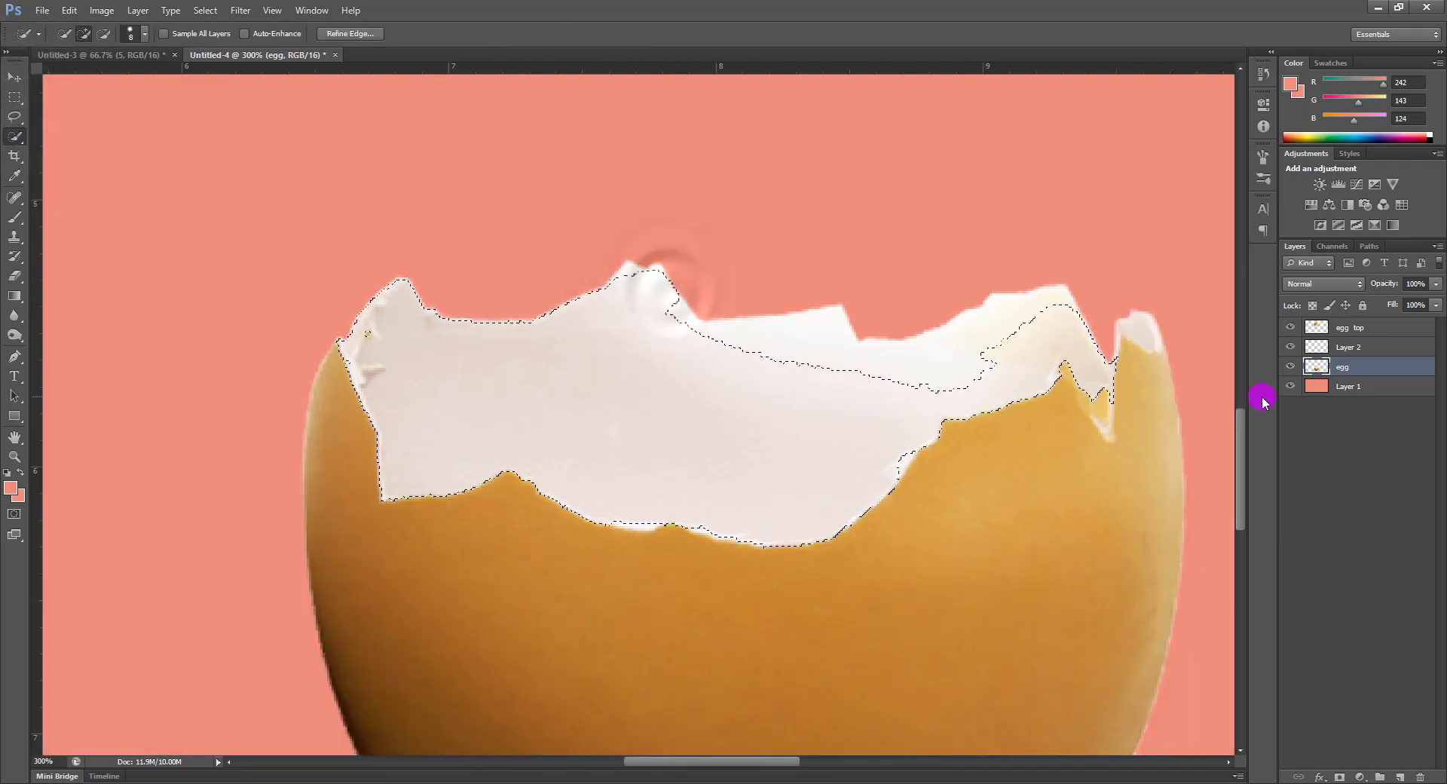
mouse_move(869, 359)
left_mouse_down()
mouse_move(779, 358)
mouse_move(819, 325)
left_mouse_up()
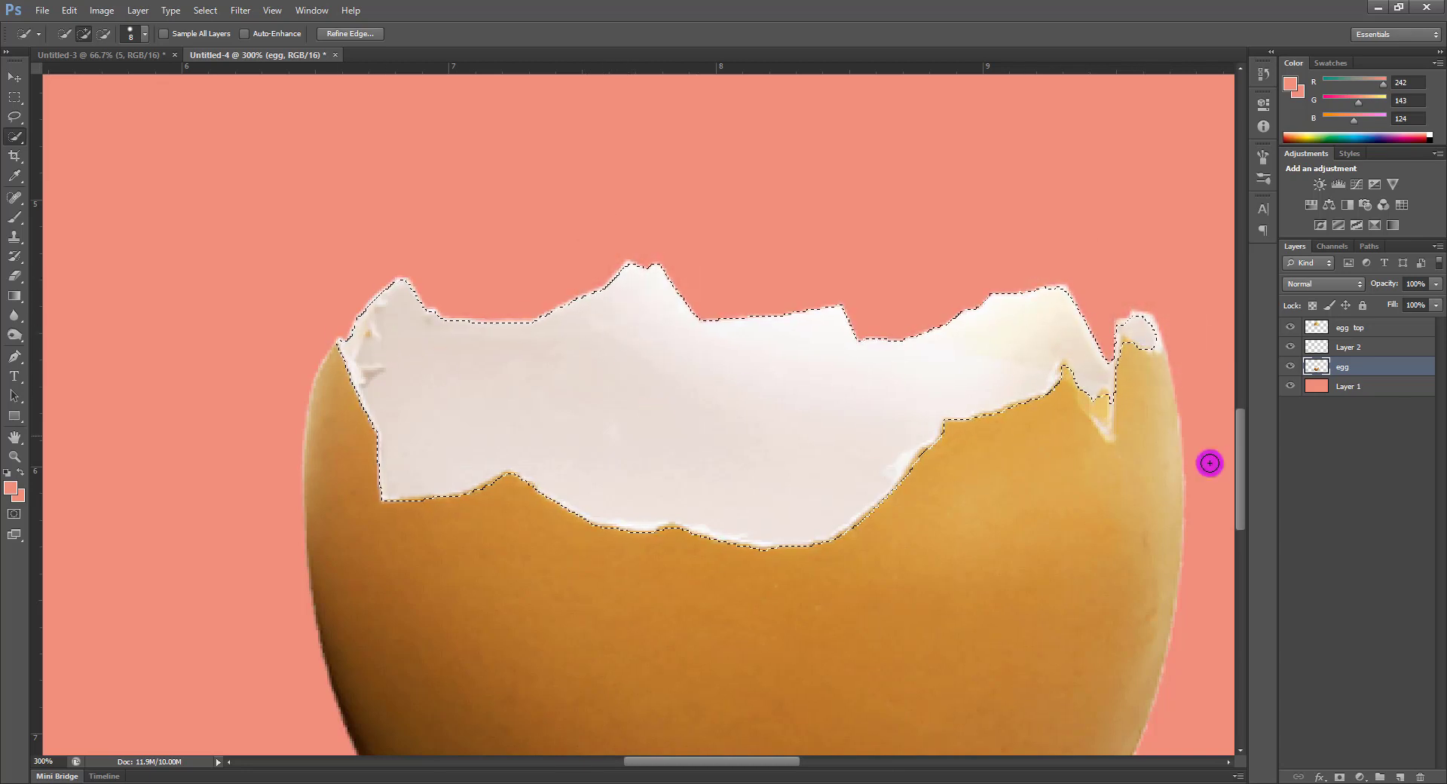
left_click(1376, 349)
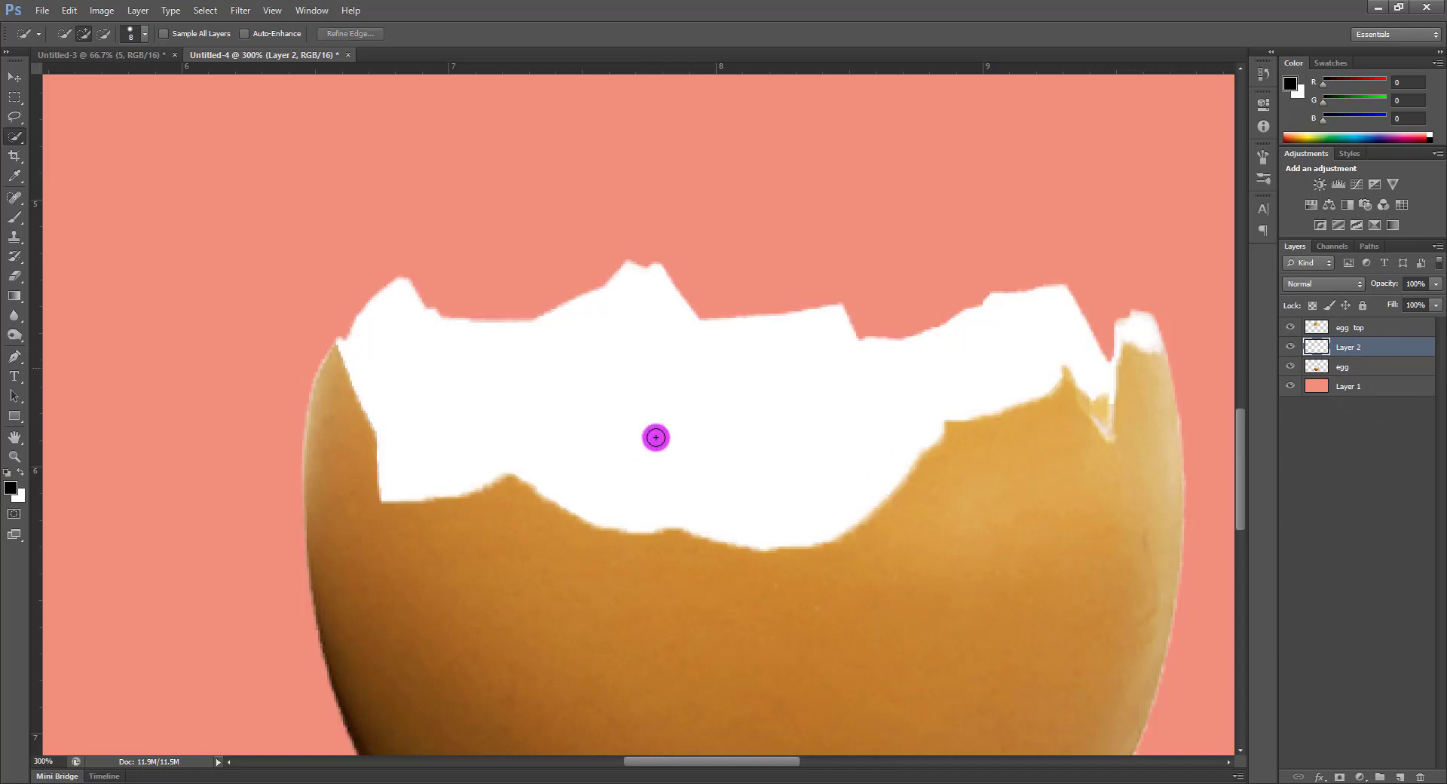
Bring the stormy sea image from Untitled-3 into Untitled-4 above Layer 2 and clip it to that layer
left_click(127, 62)
left_click(14, 75)
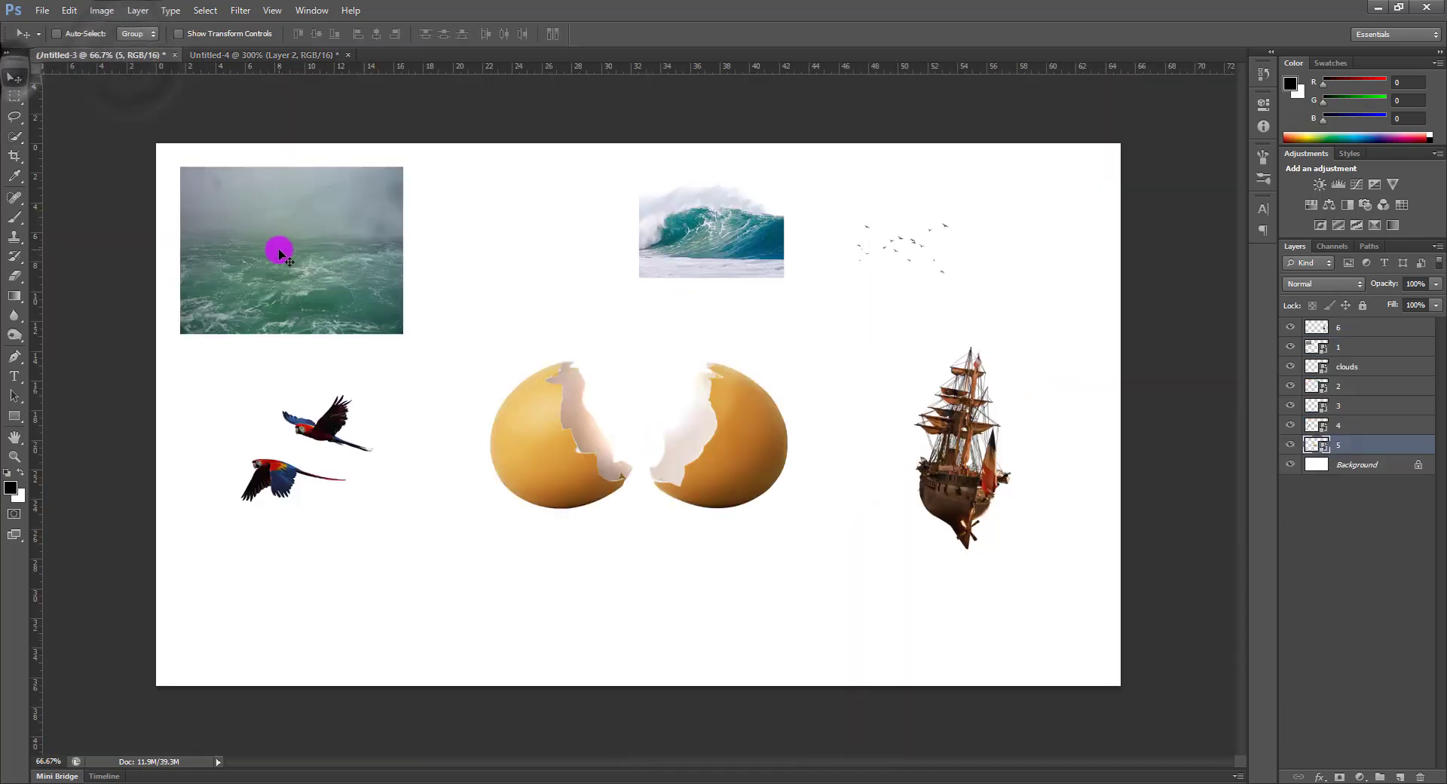
left_click_drag(282, 246, 682, 543)
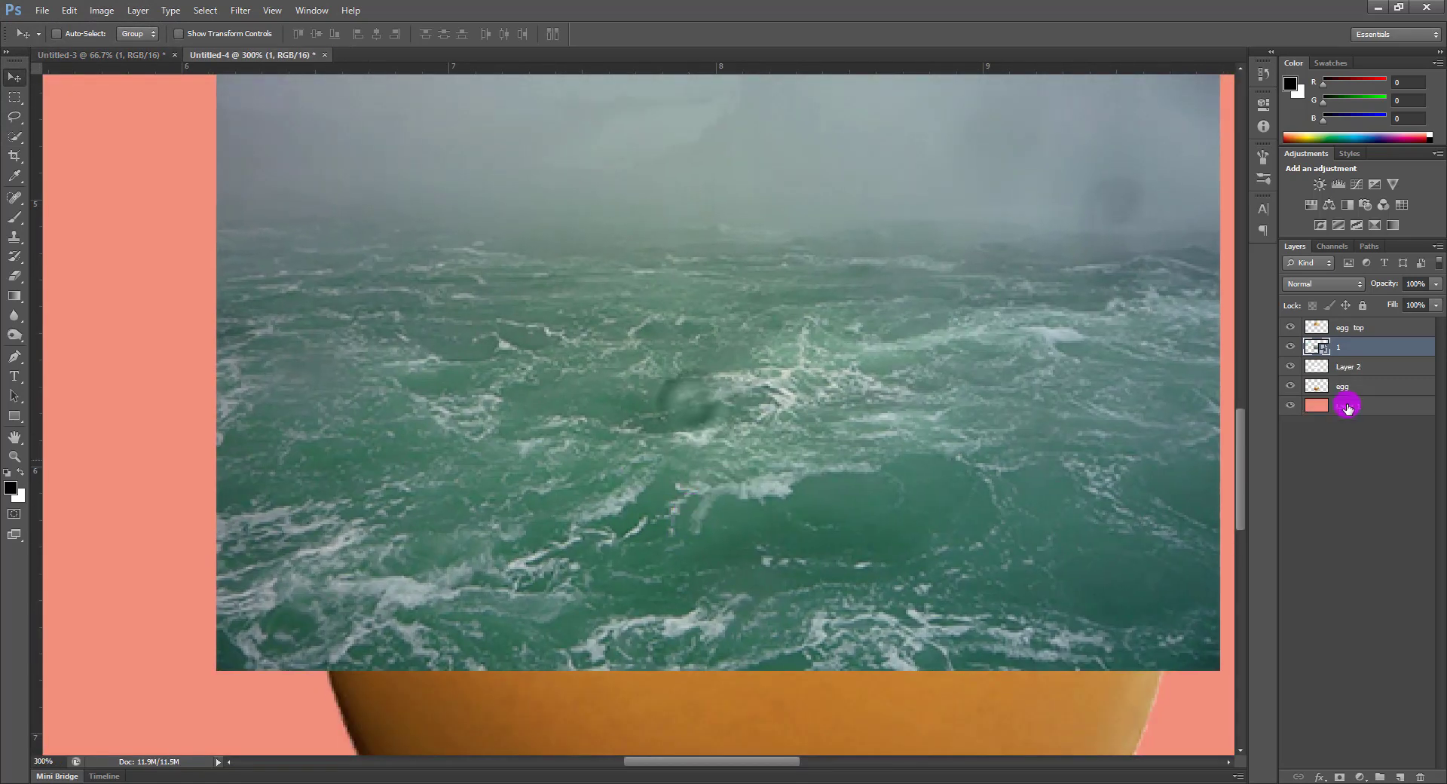
left_click(1371, 354, "alt")
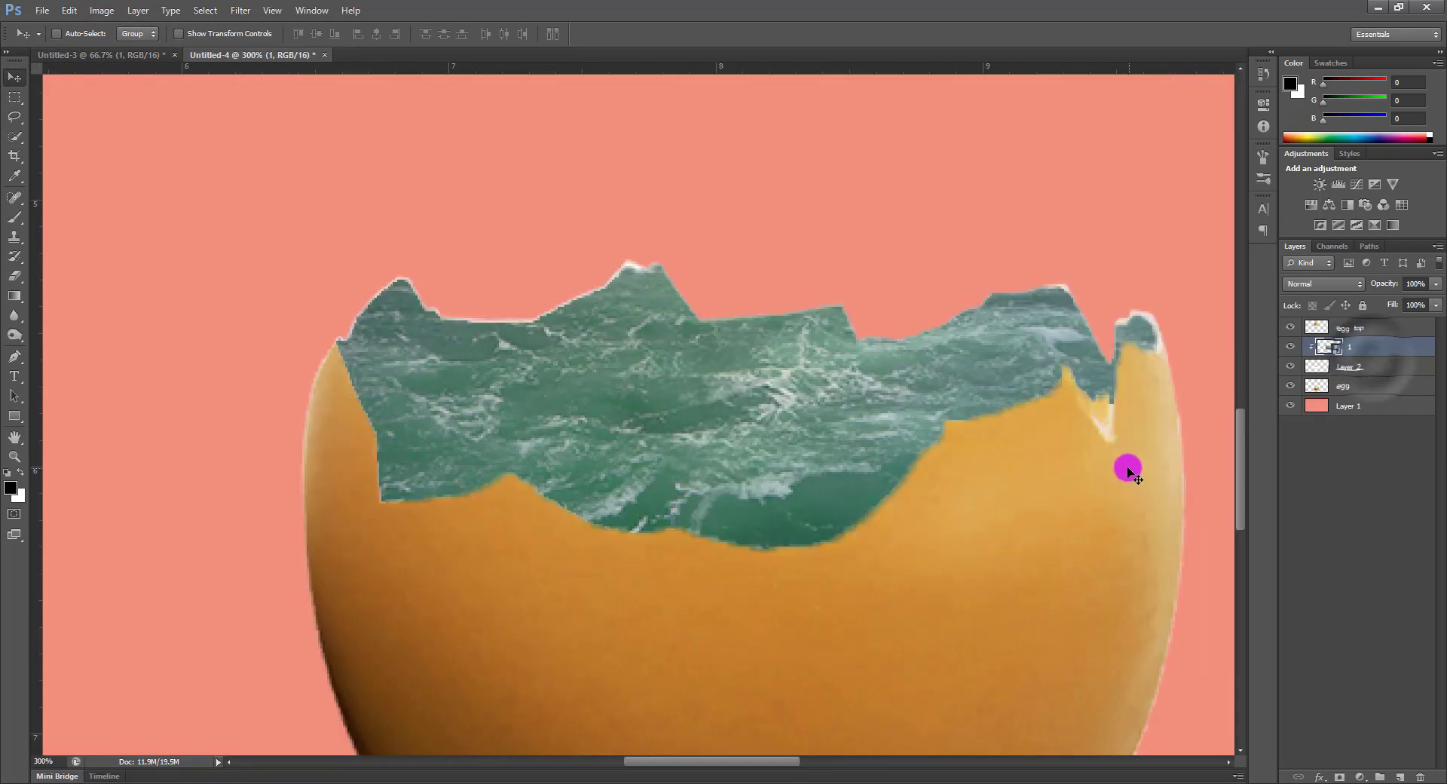
Scale down and reposition the clipped sea image so it fills the lower shell's opening
key("ctrl+t")
key("ctrl+minus")
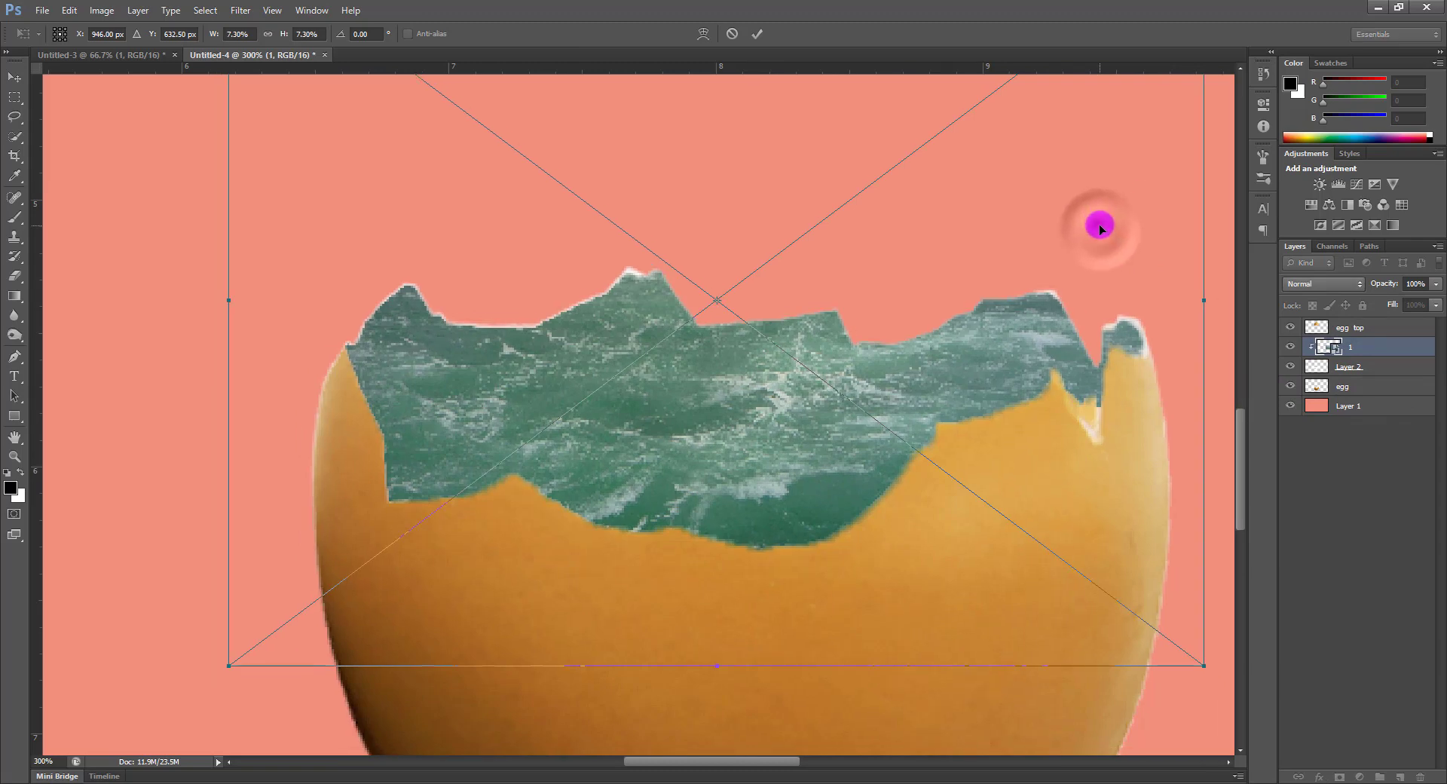
left_click_drag(1021, 91, 960, 207)
left_click_drag(884, 247, 887, 255)
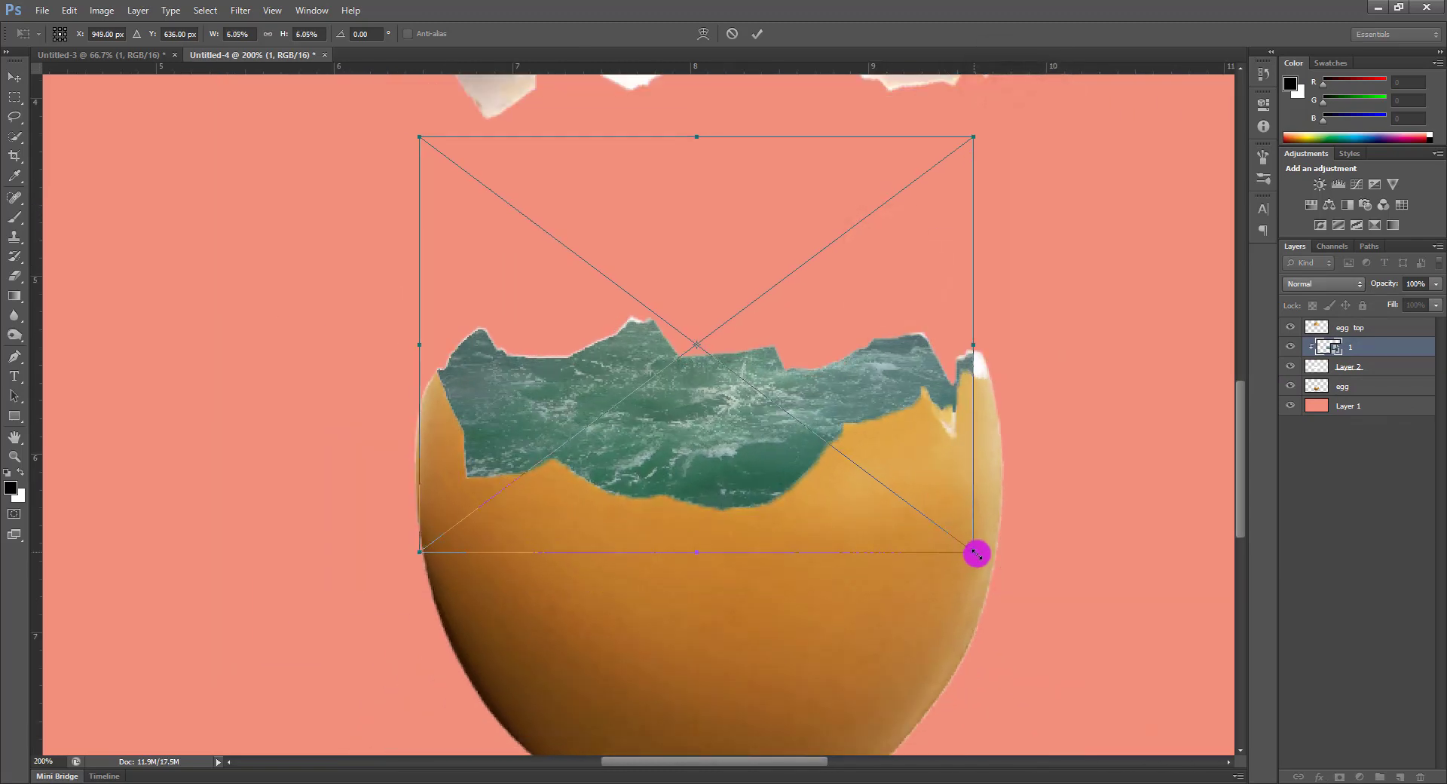
left_click_drag(975, 553, 992, 565)
key("Return")
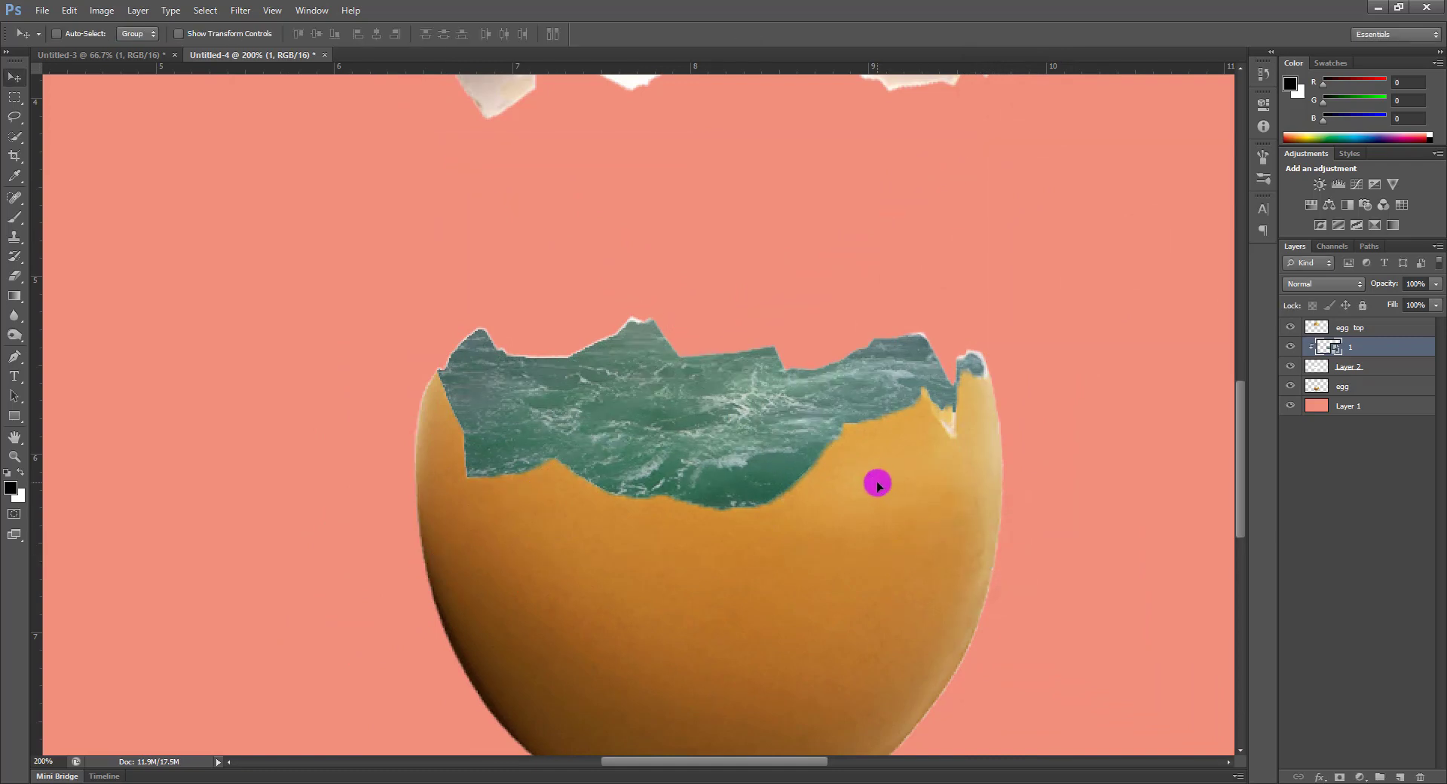
Bring the sailing ship image from Untitled-3 into Untitled-4 and place it over the sea, above the sea layer
left_click(147, 68)
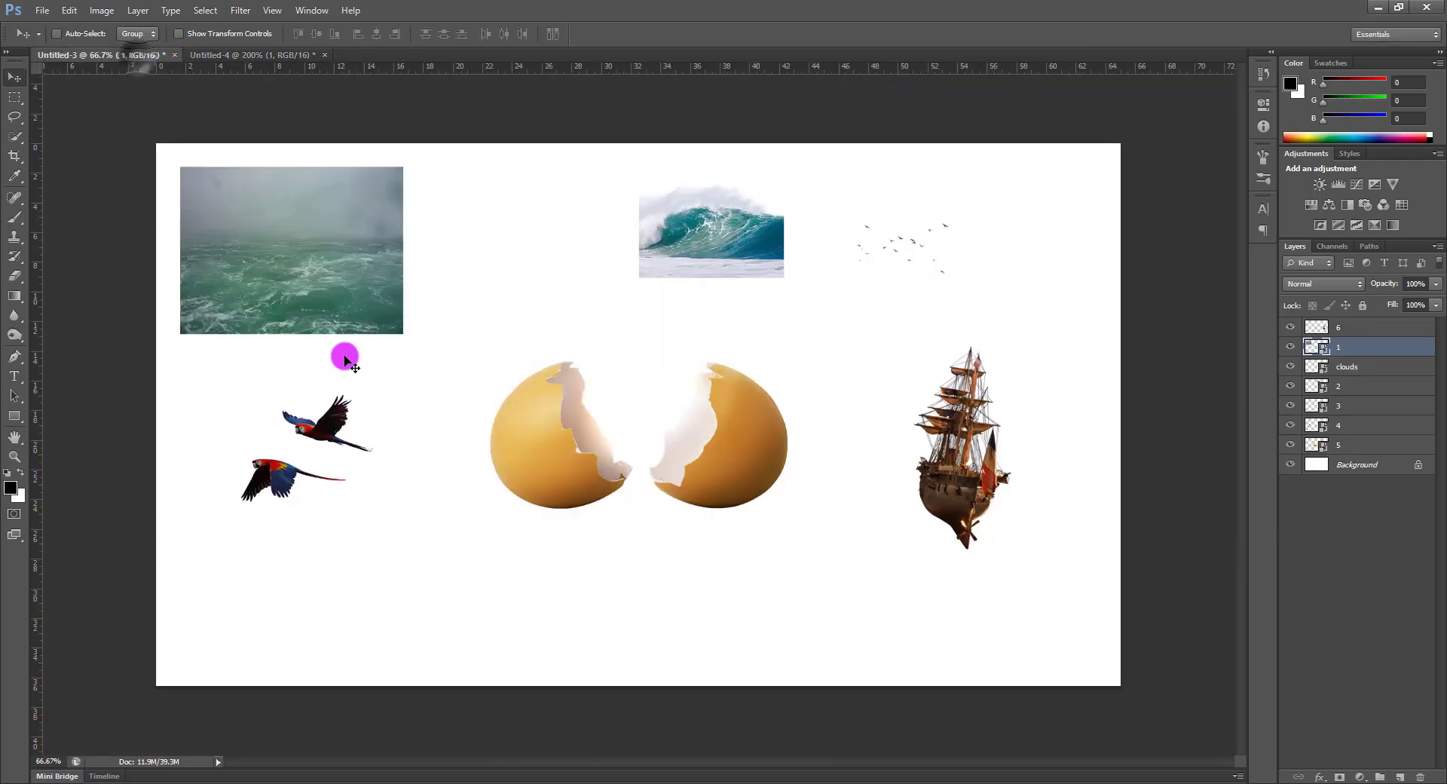
right_click(689, 221)
right_click(942, 479)
left_click(983, 493)
left_click_drag(962, 485, 399, 152)
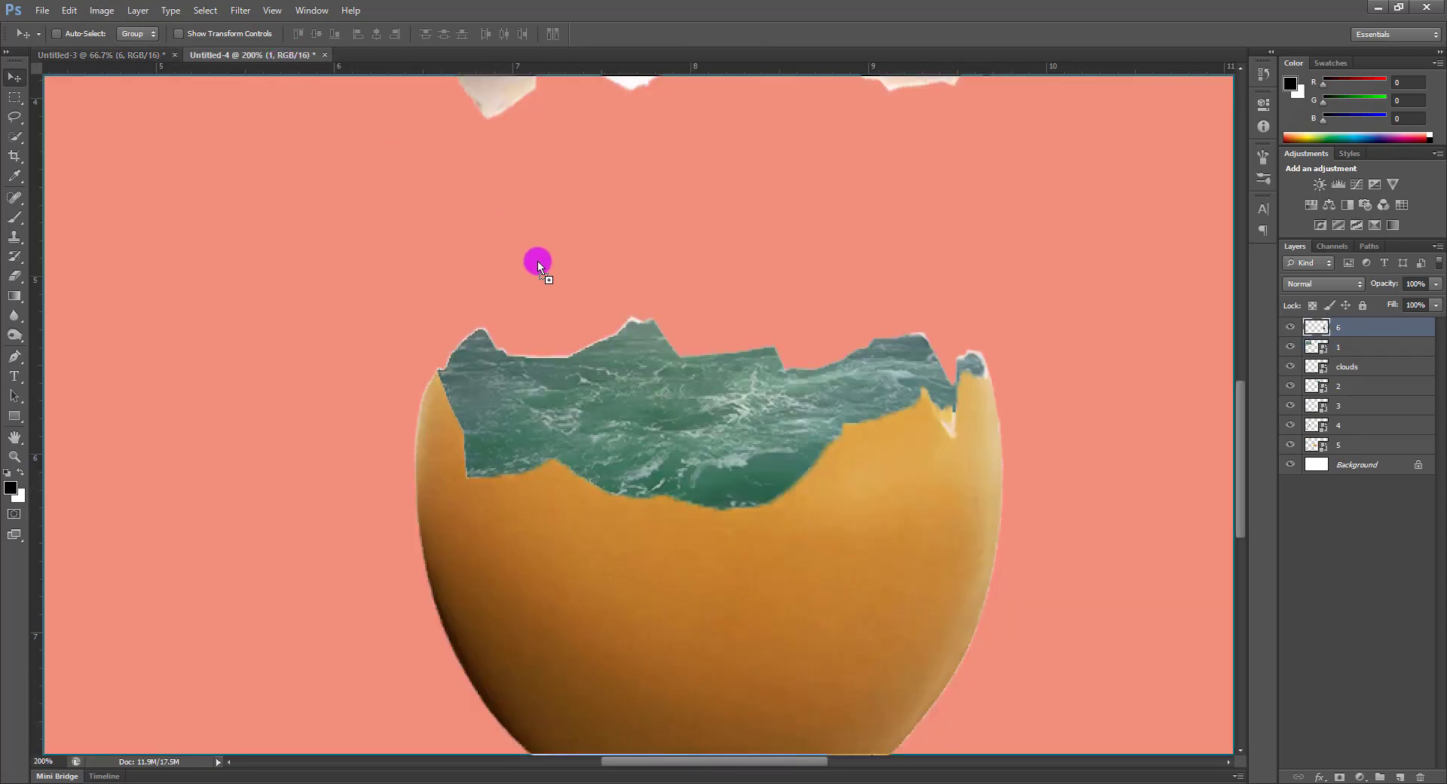
left_click_drag(538, 266, 668, 329)
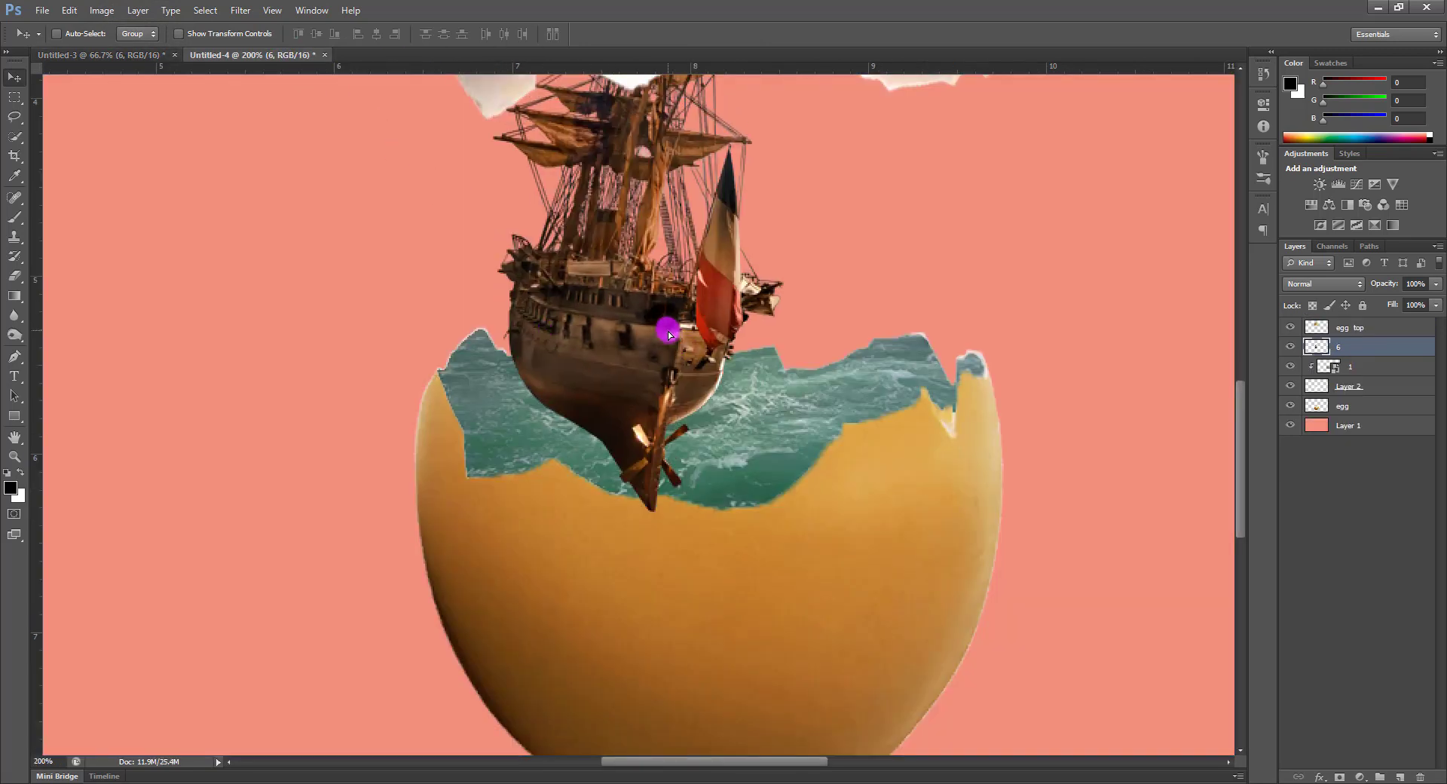
Scale down the ship and position it on the sea in the left part of the lower shell
key("ctrl+t")
left_click_drag(789, 516, 646, 400)
left_click_drag(716, 477, 705, 454)
mouse_move(664, 392)
left_mouse_down()
mouse_move(676, 413)
mouse_move(663, 414)
left_mouse_up()
key("Return")
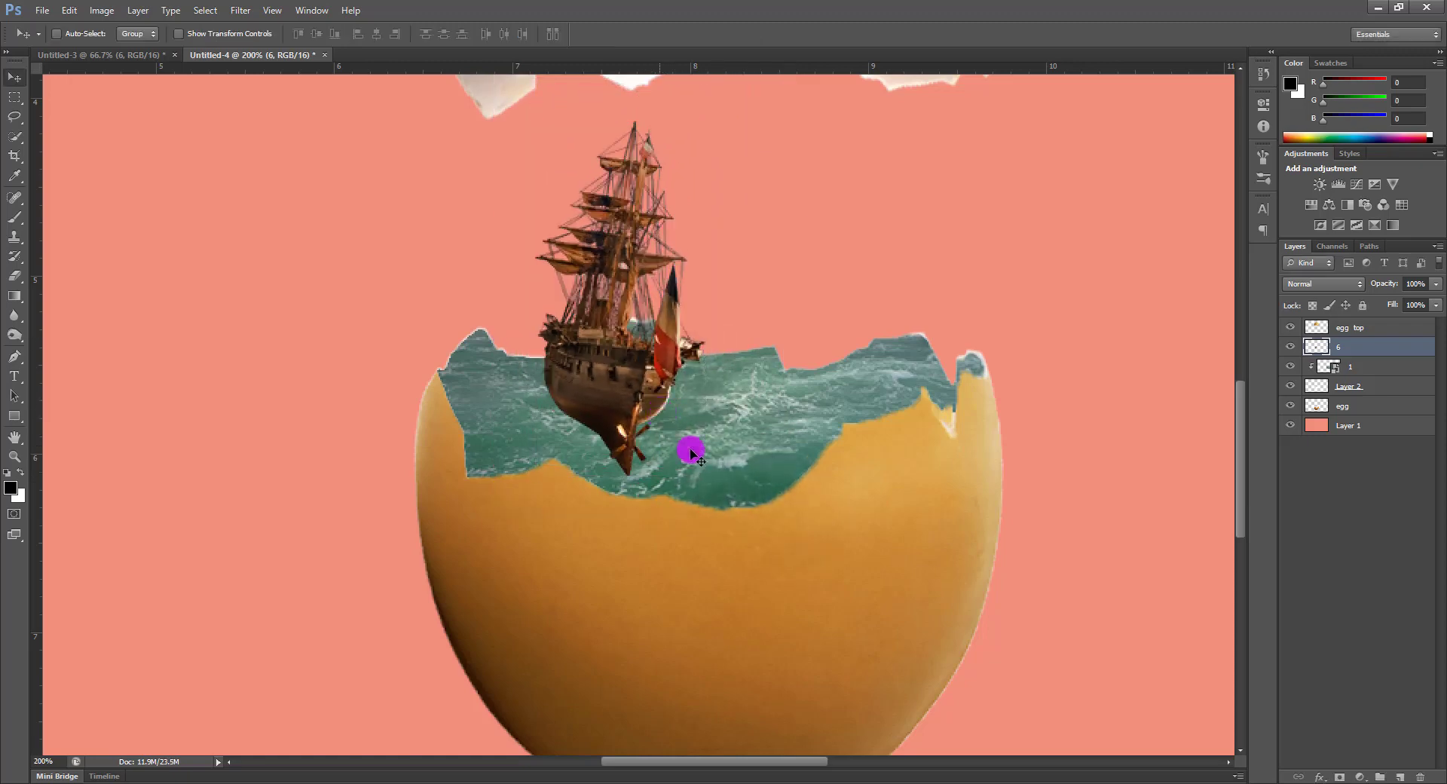
Rename the clipped sea layer to "water wave" and the ship layer to "boat"
double_click(1346, 371)
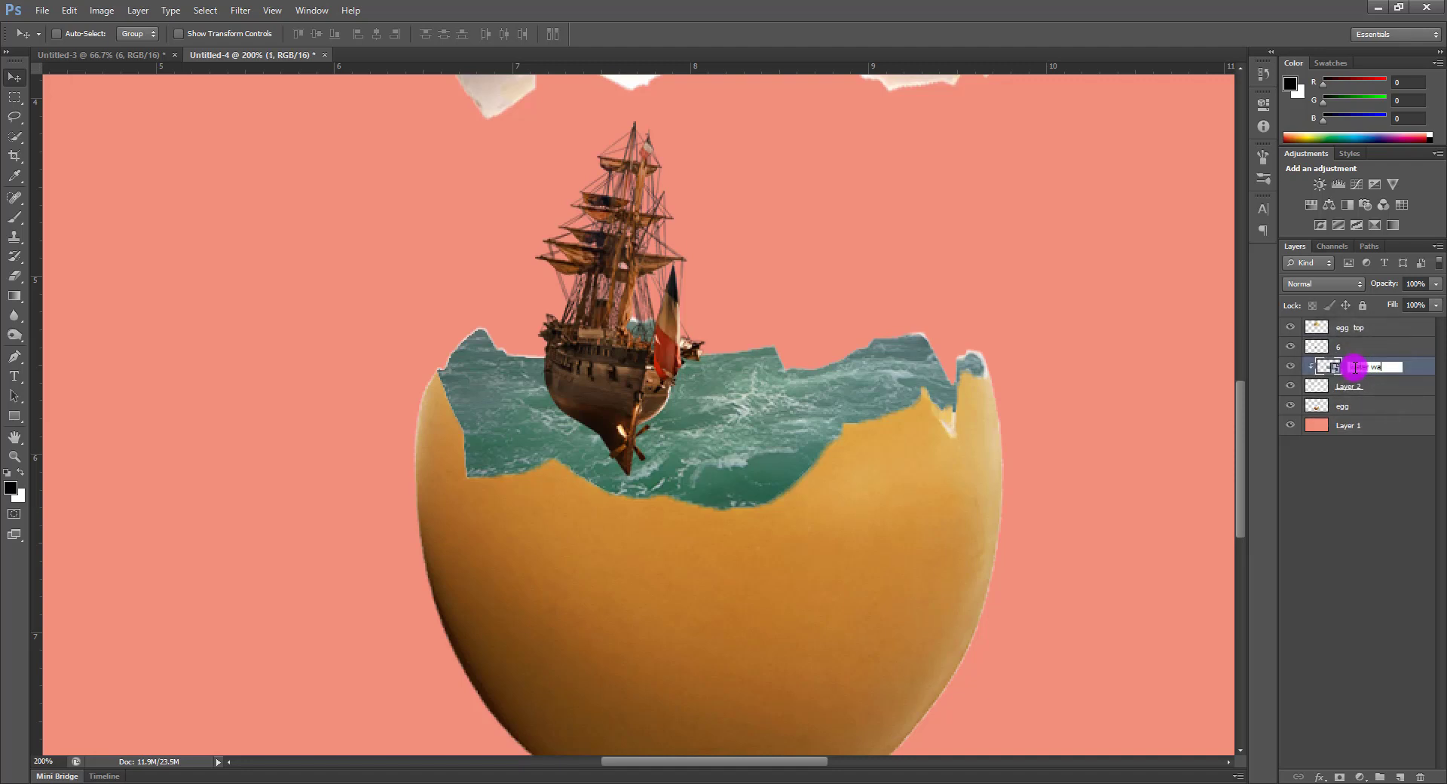
double_click(1341, 346)
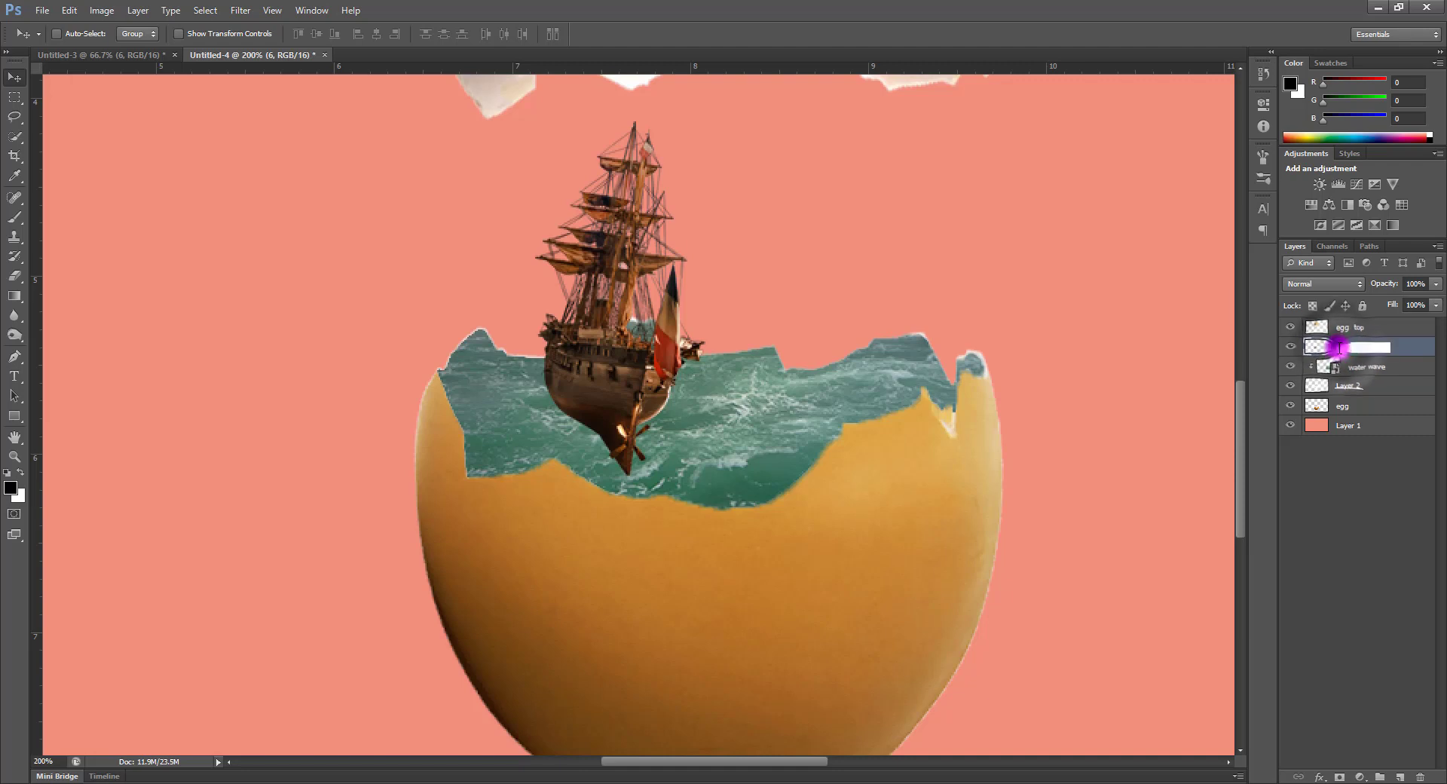
left_click(1359, 410)
left_click(1352, 347)
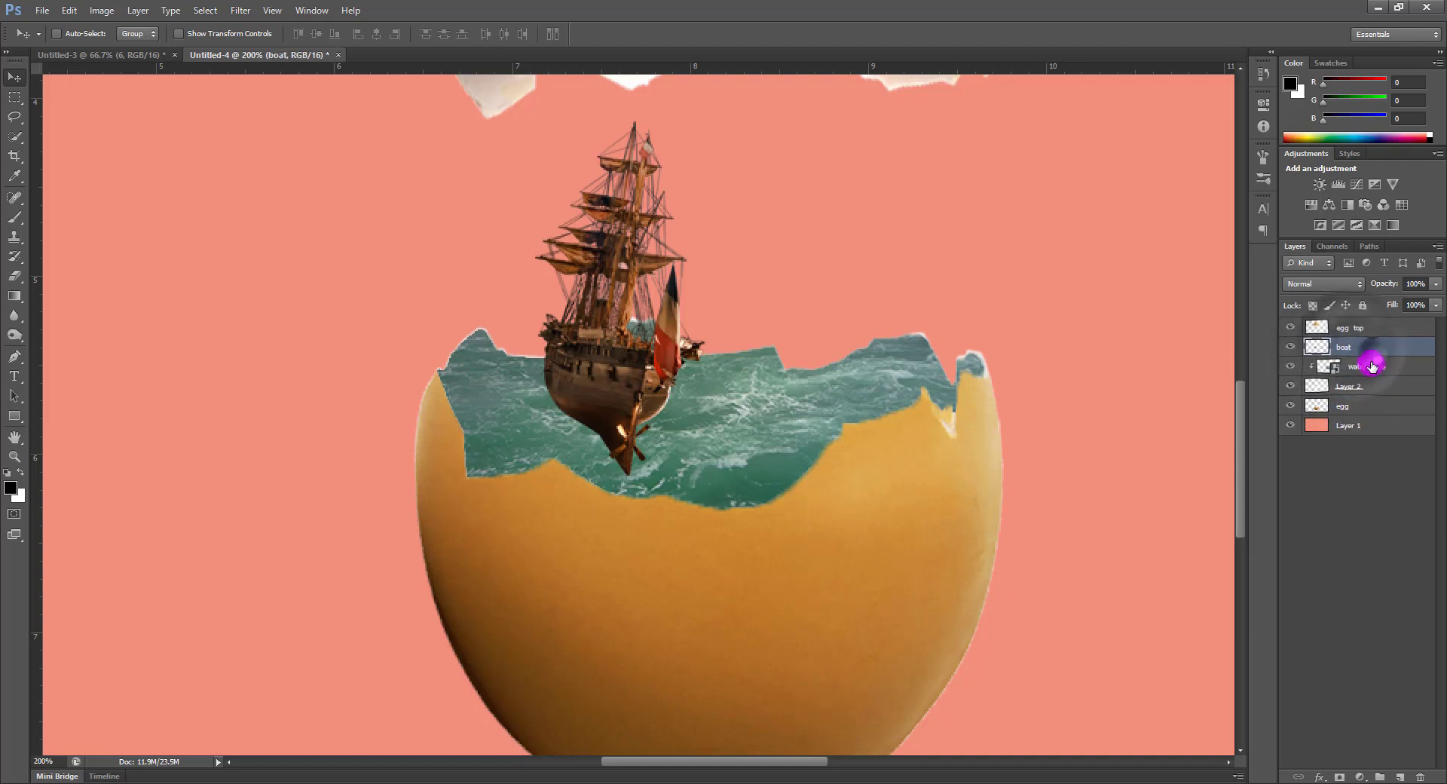
Rotate the boat about 8° counterclockwise with Free Transform, keeping it on the left of the sea
right_click(596, 327)
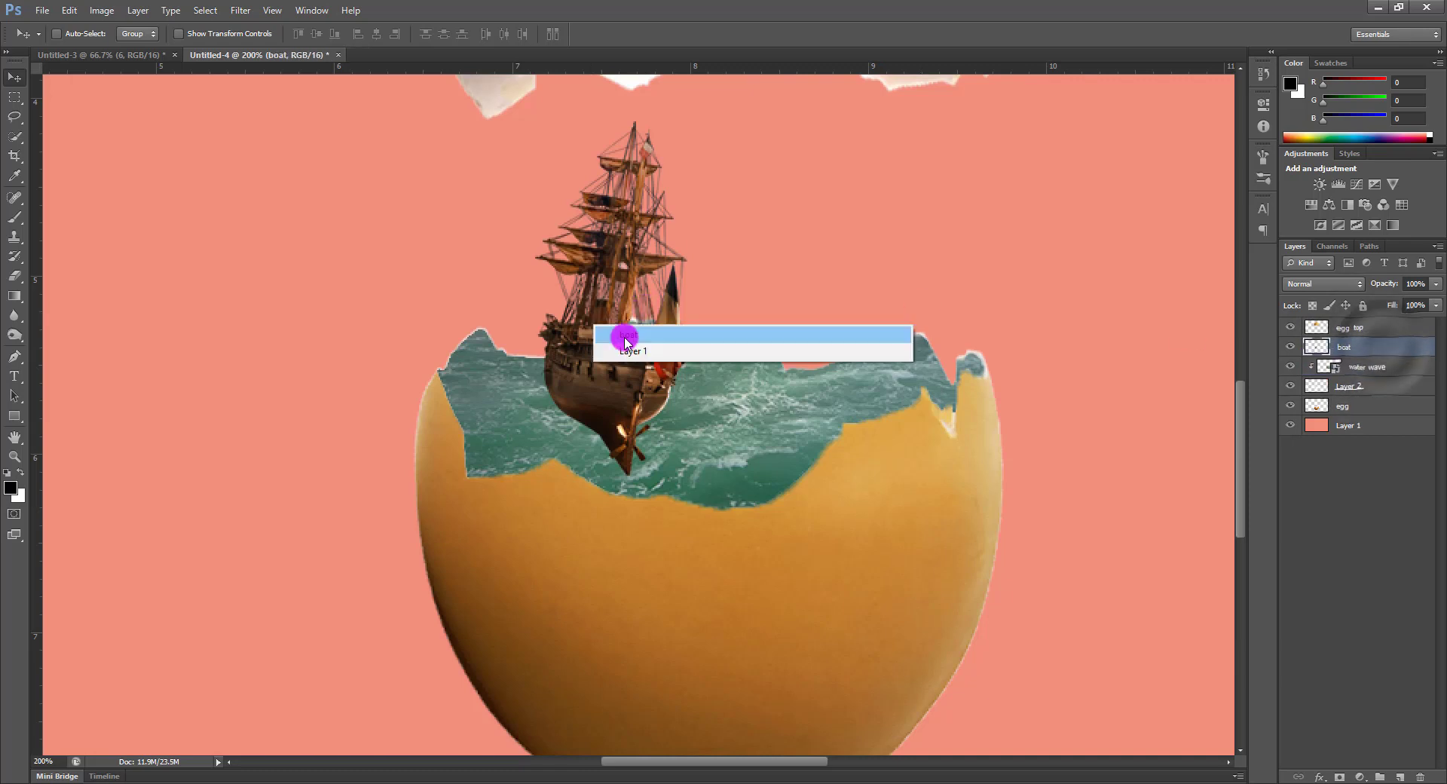
left_click(625, 338)
key("ctrl+t")
mouse_move(726, 316)
left_mouse_down()
mouse_move(744, 307)
mouse_move(735, 296)
left_mouse_up()
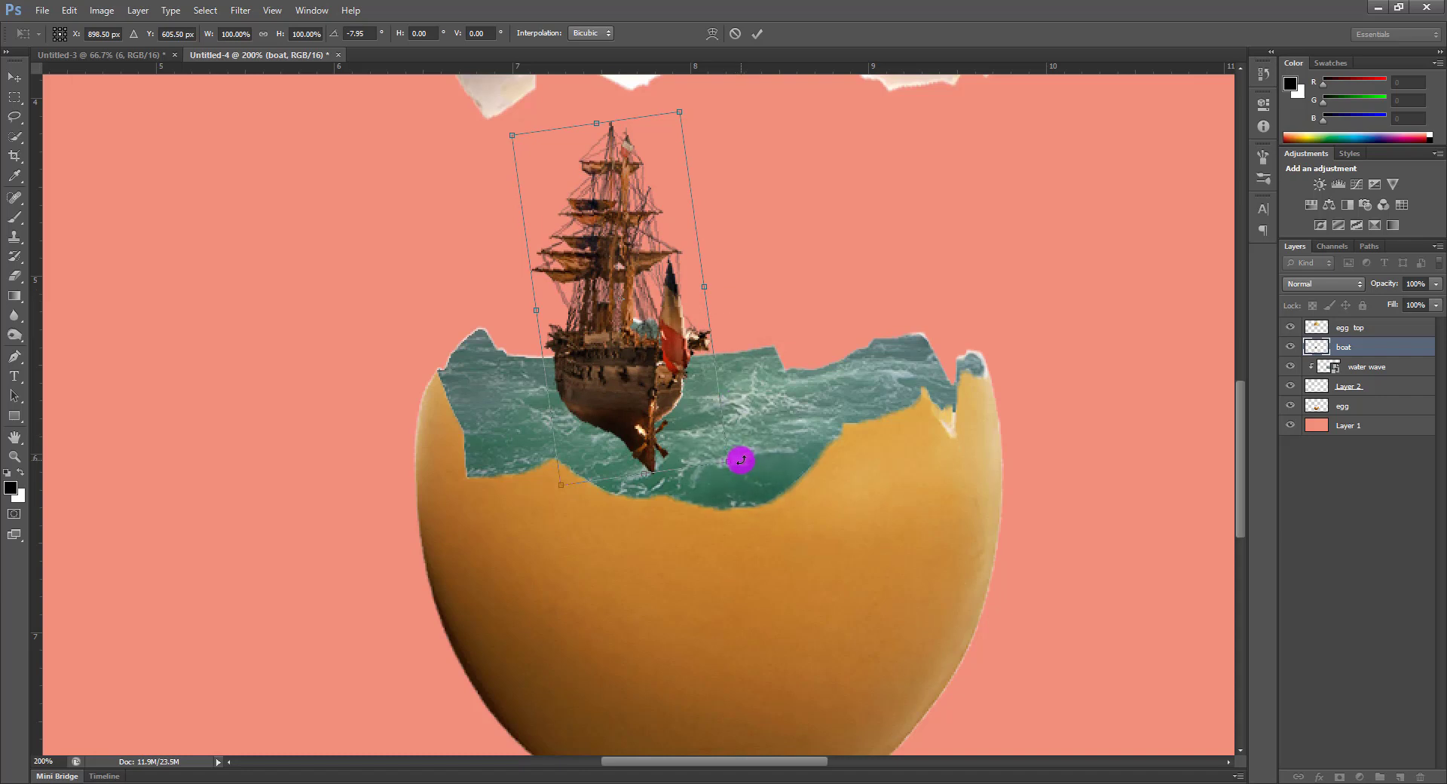
left_click_drag(741, 460, 737, 462)
key("Return")
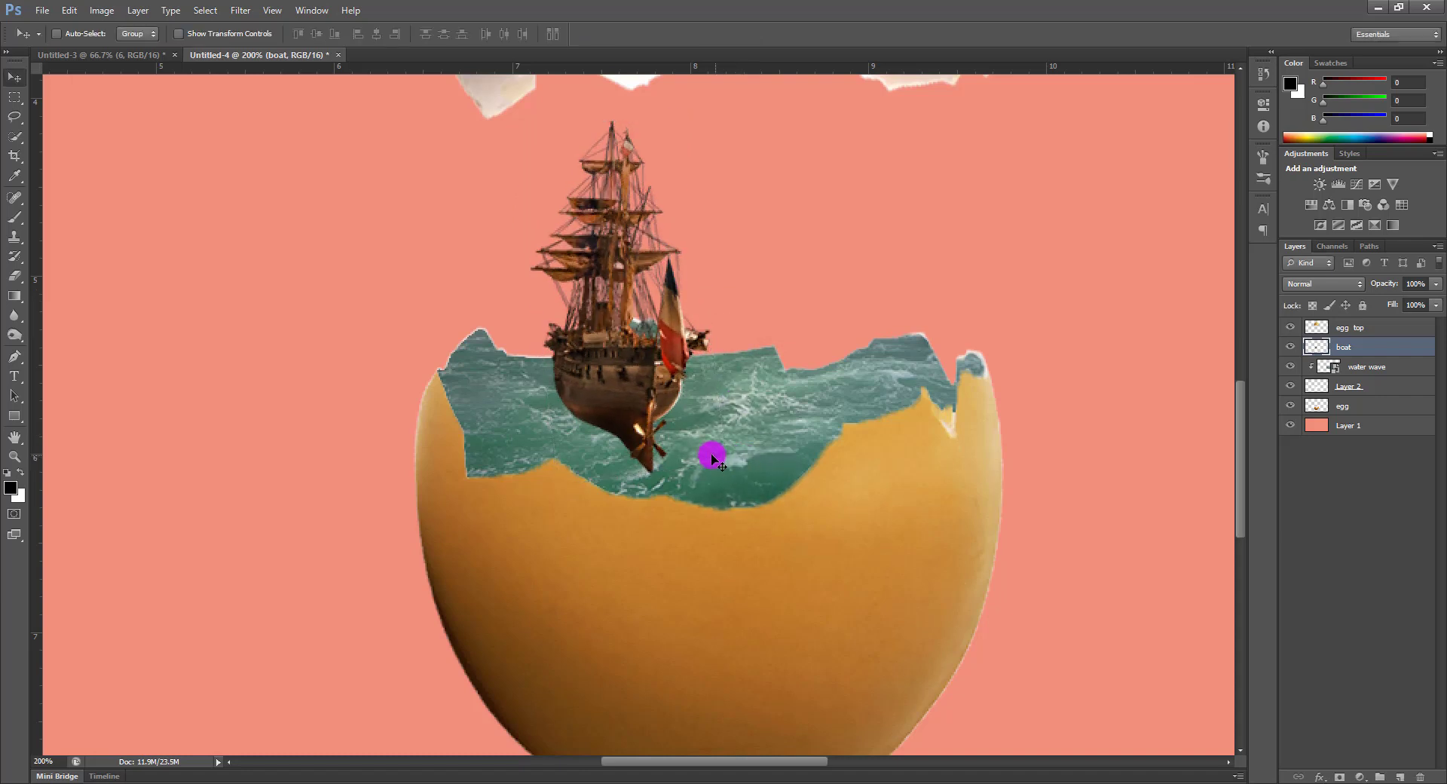
Bring the breaking wave image from Untitled-3 into Untitled-4, above the boat layer
key("ctrl+0")
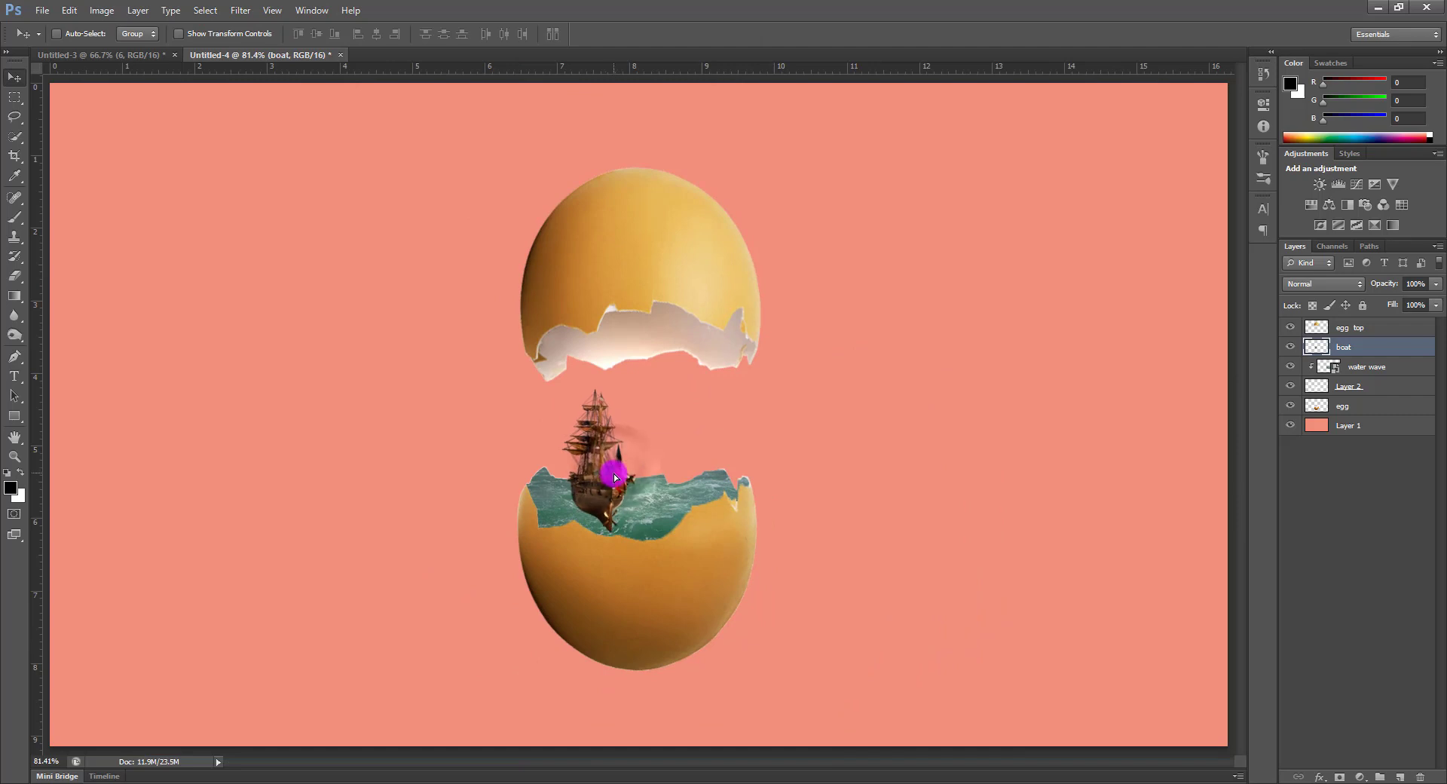
scroll(614, 477, "up", 5)
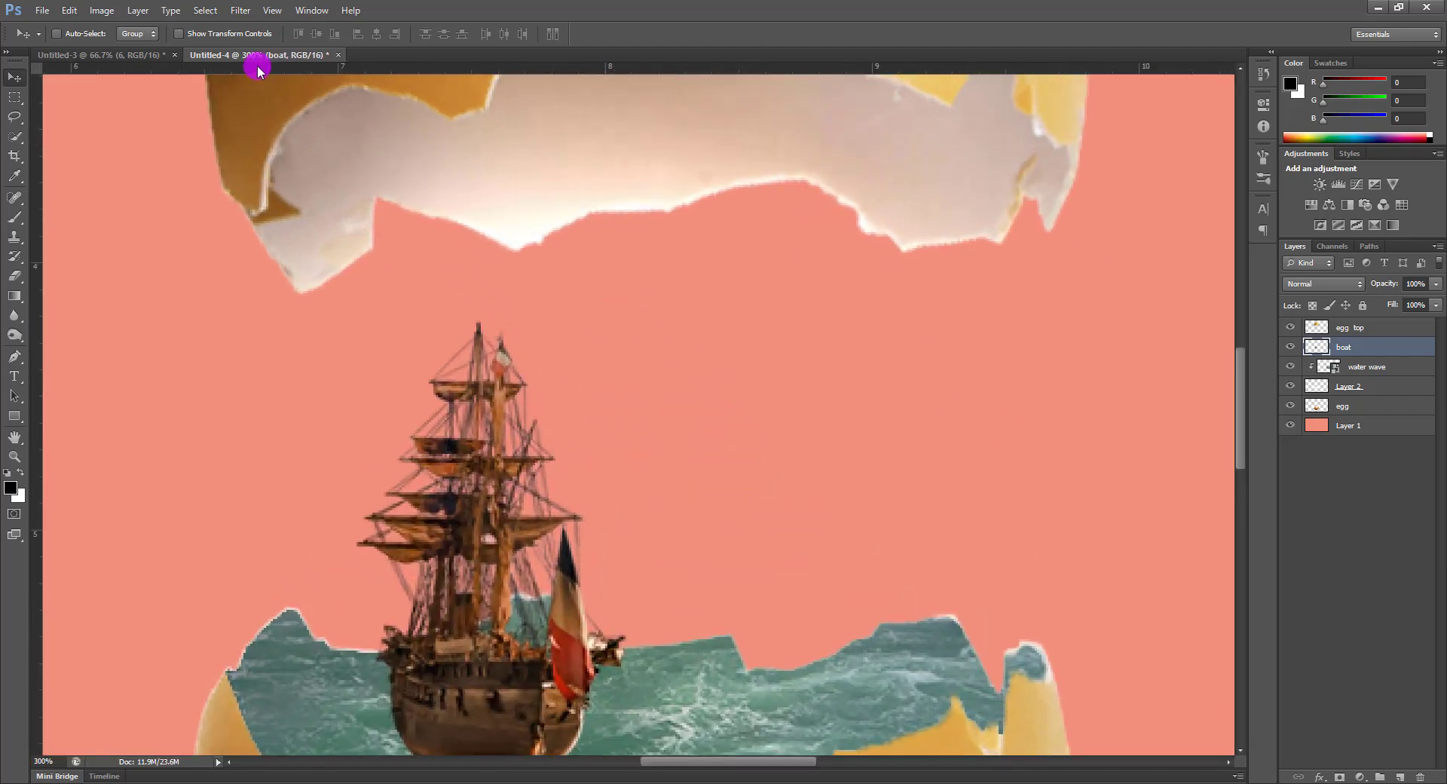
left_click(164, 59)
right_click(720, 249)
left_click(749, 259)
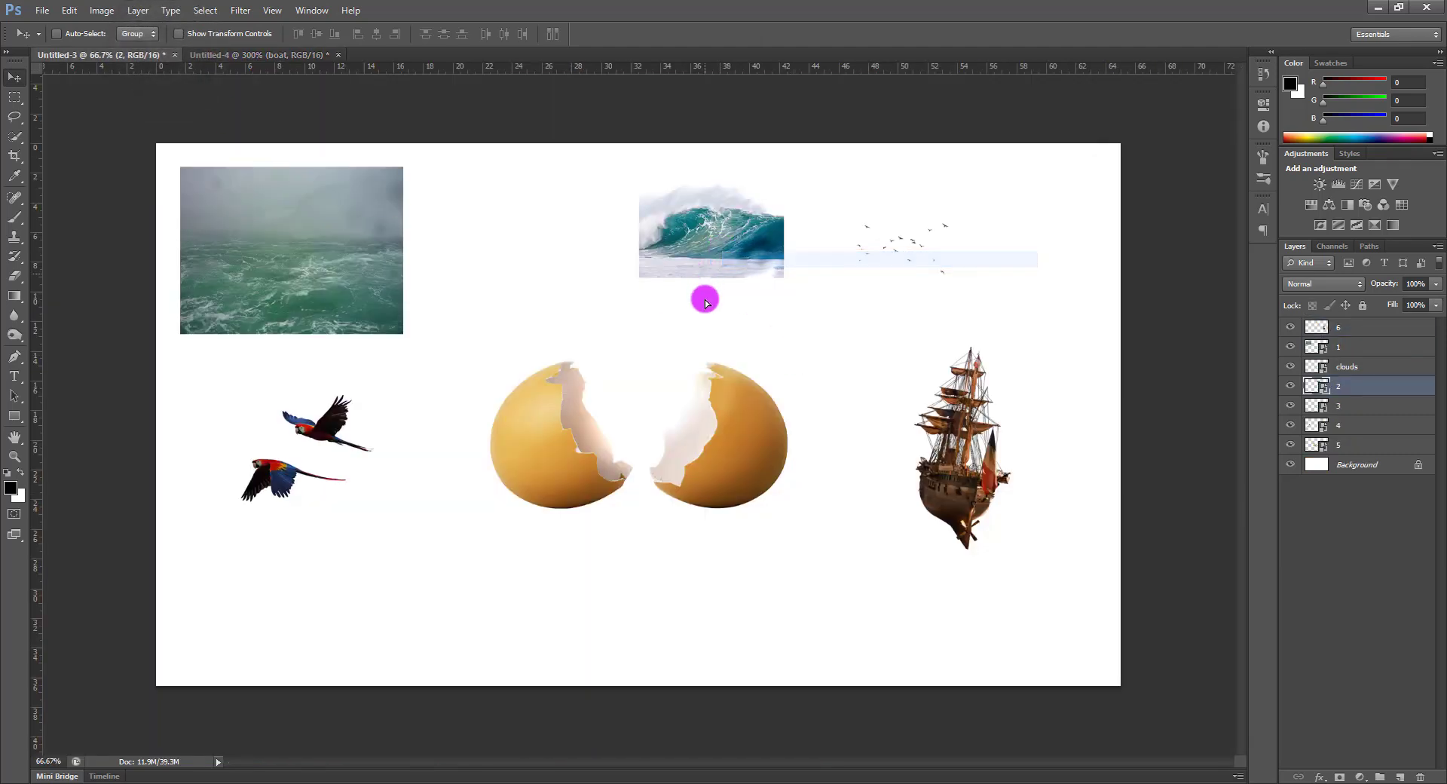
left_click_drag(705, 270, 630, 442)
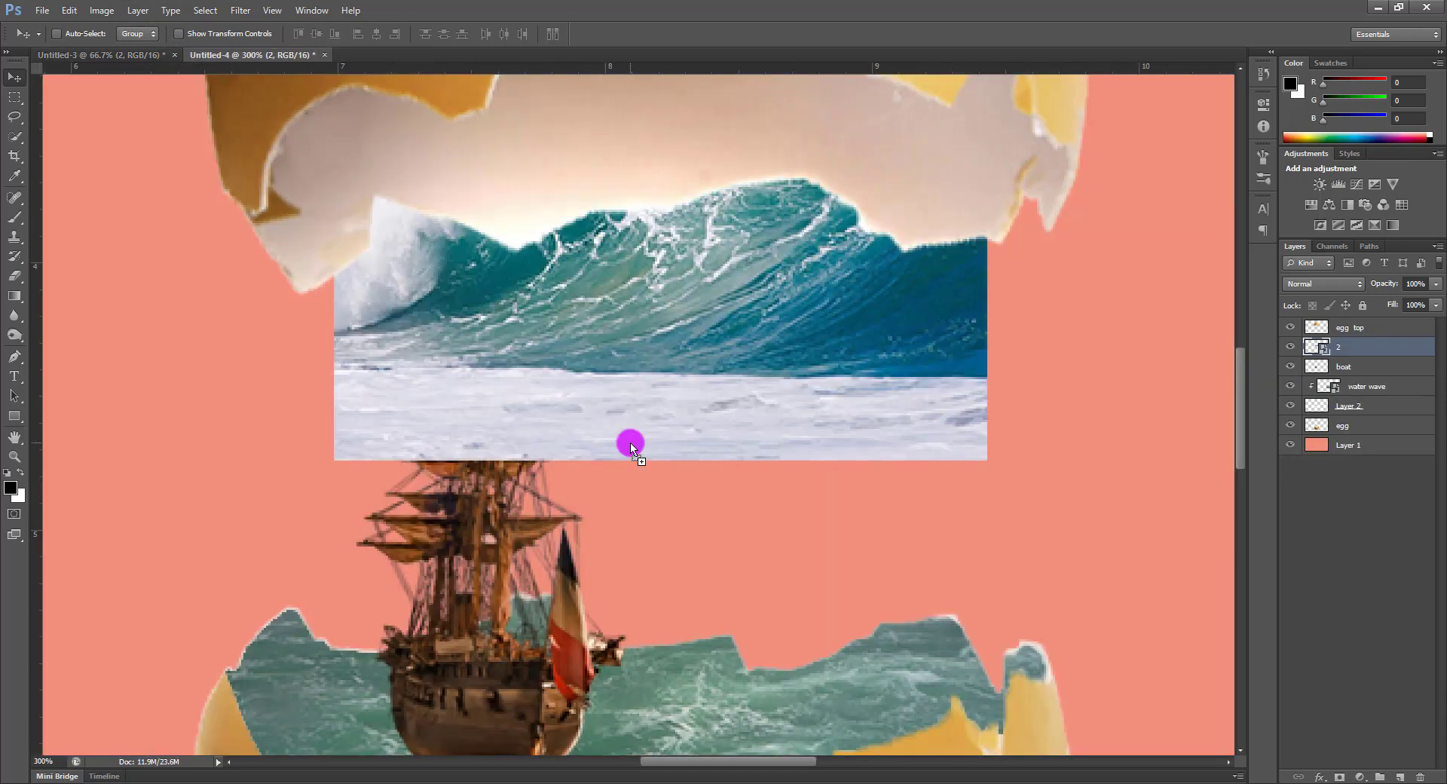
Rename the breaking wave layer to "wave" and rasterize it
key("ctrl+0")
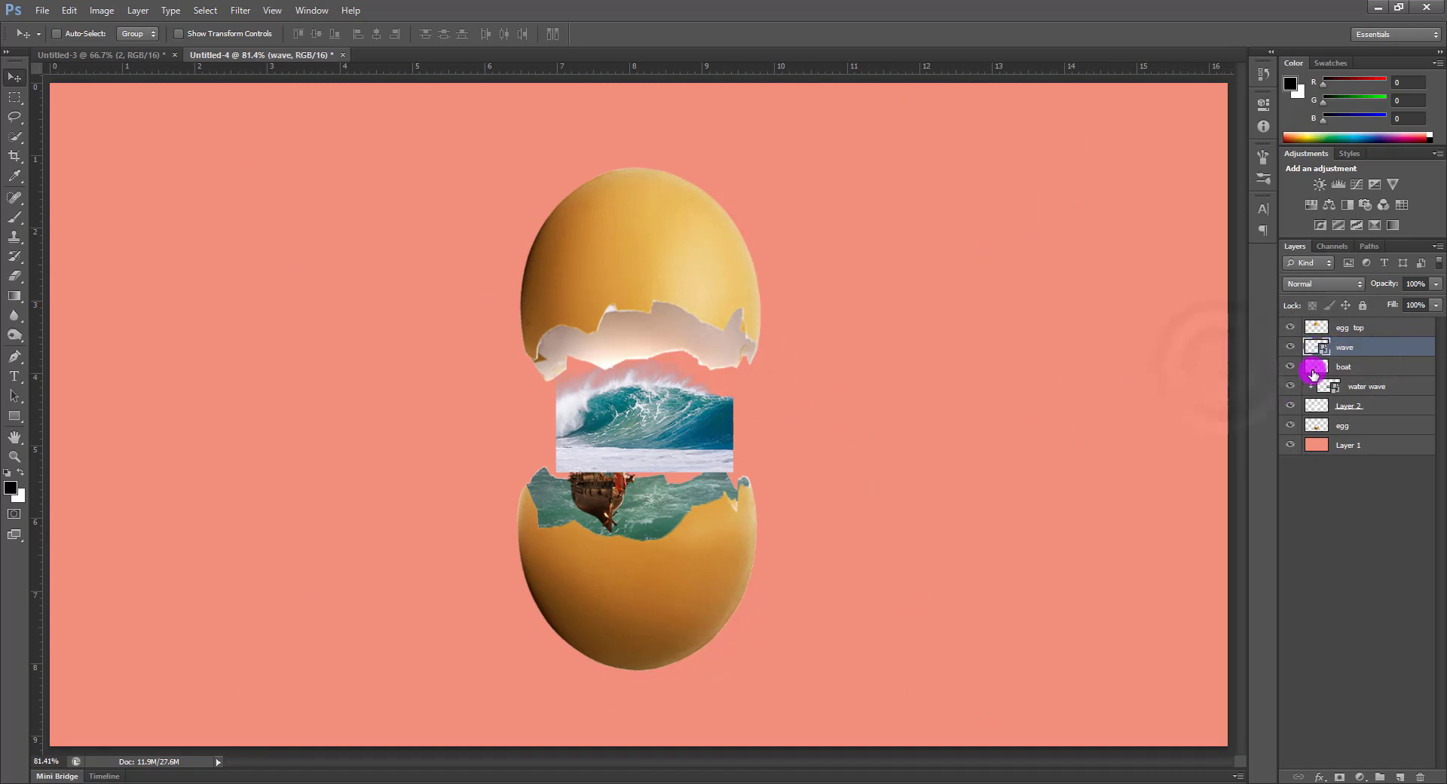
right_click(1377, 347)
left_click(1243, 415)
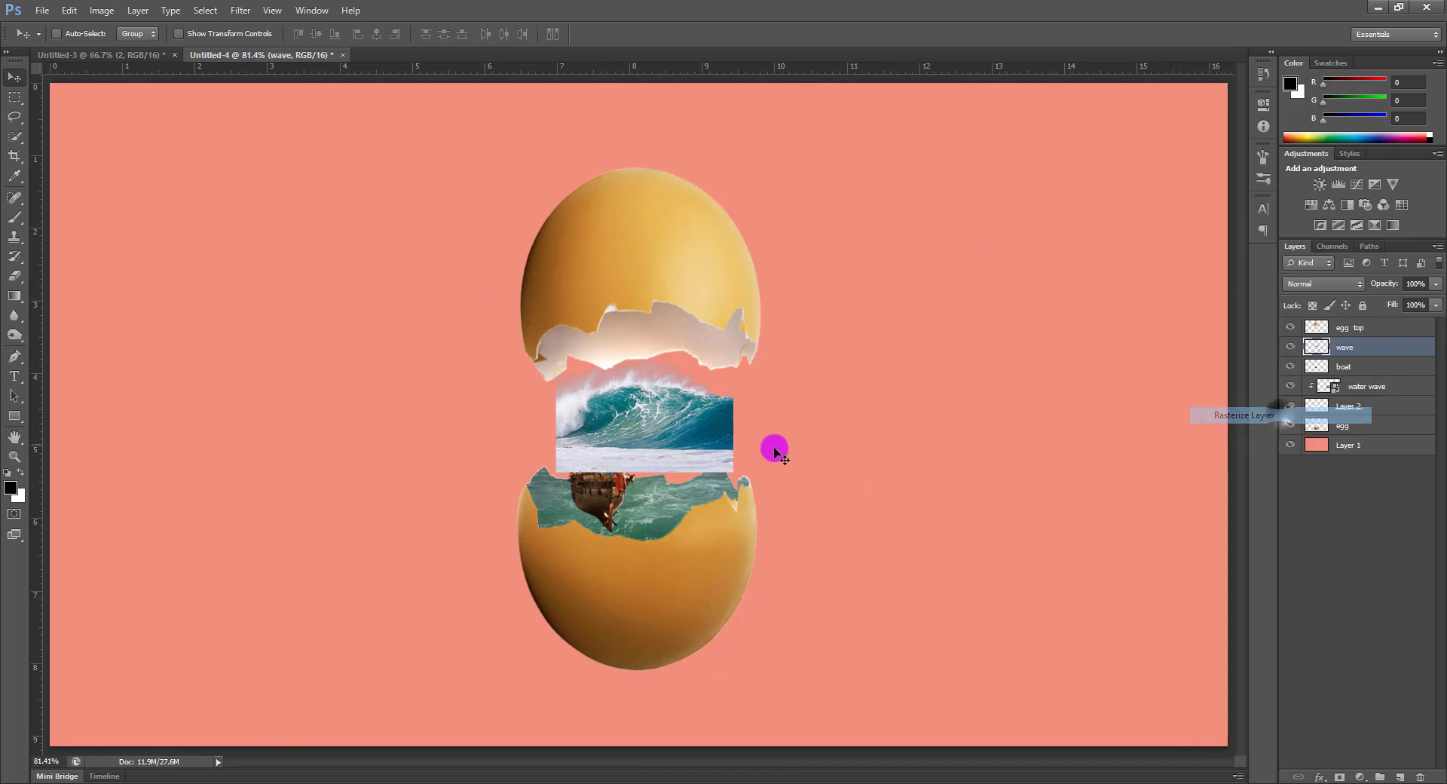
Move the breaking wave down over the lower shell beside the ship and add a layer mask to it
left_click_drag(716, 446, 759, 492)
key("ctrl+plus")
key("ctrl+plus")
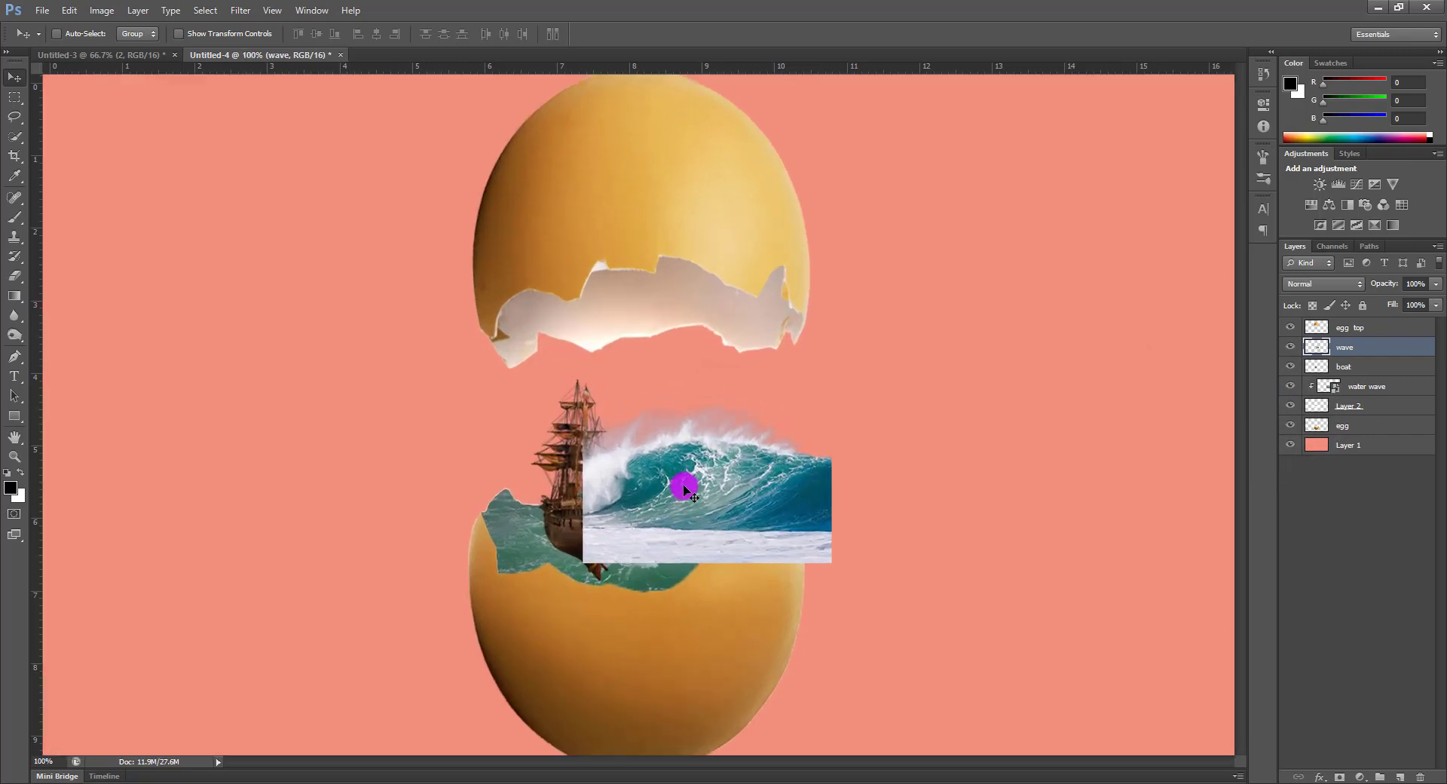
left_click(20, 143)
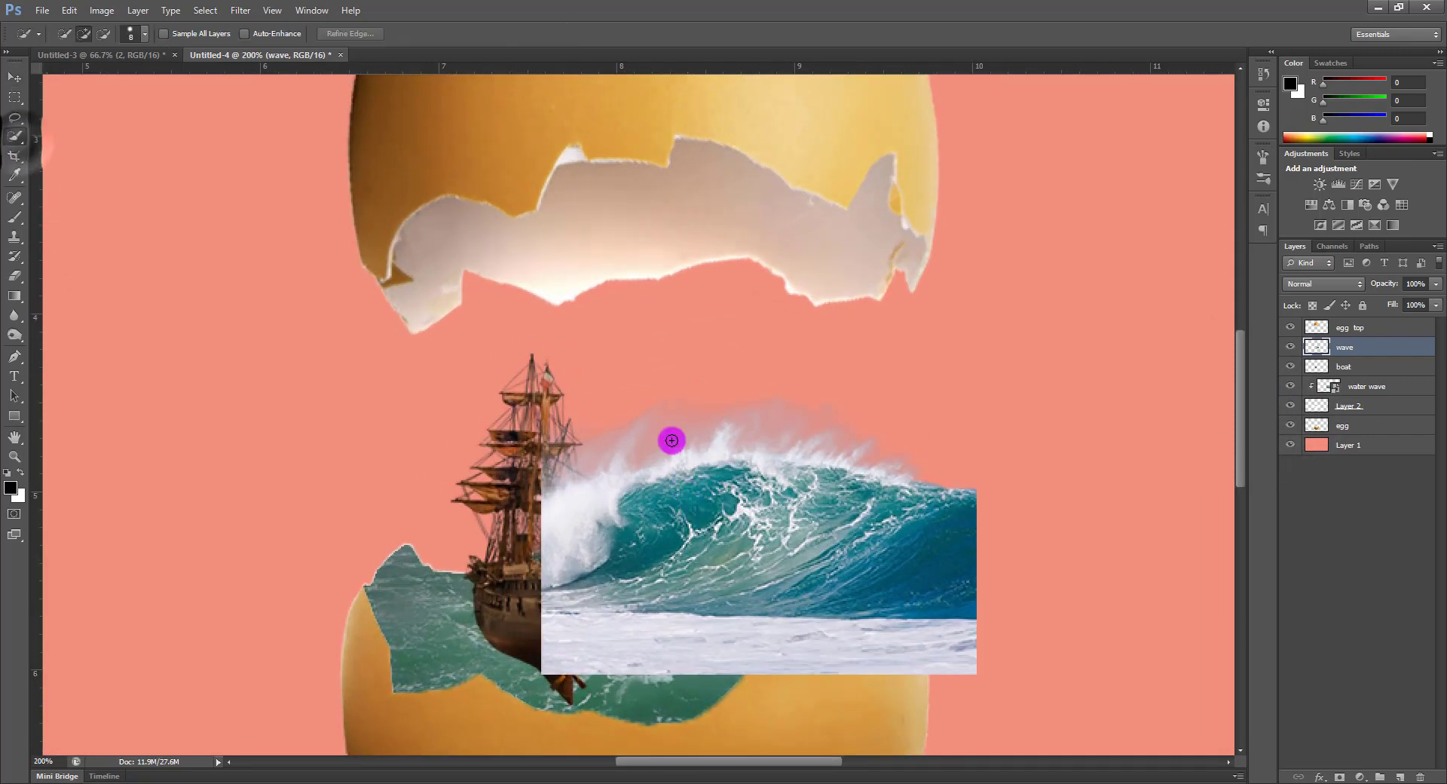
left_click(1340, 776)
scroll(822, 572, "down", 1)
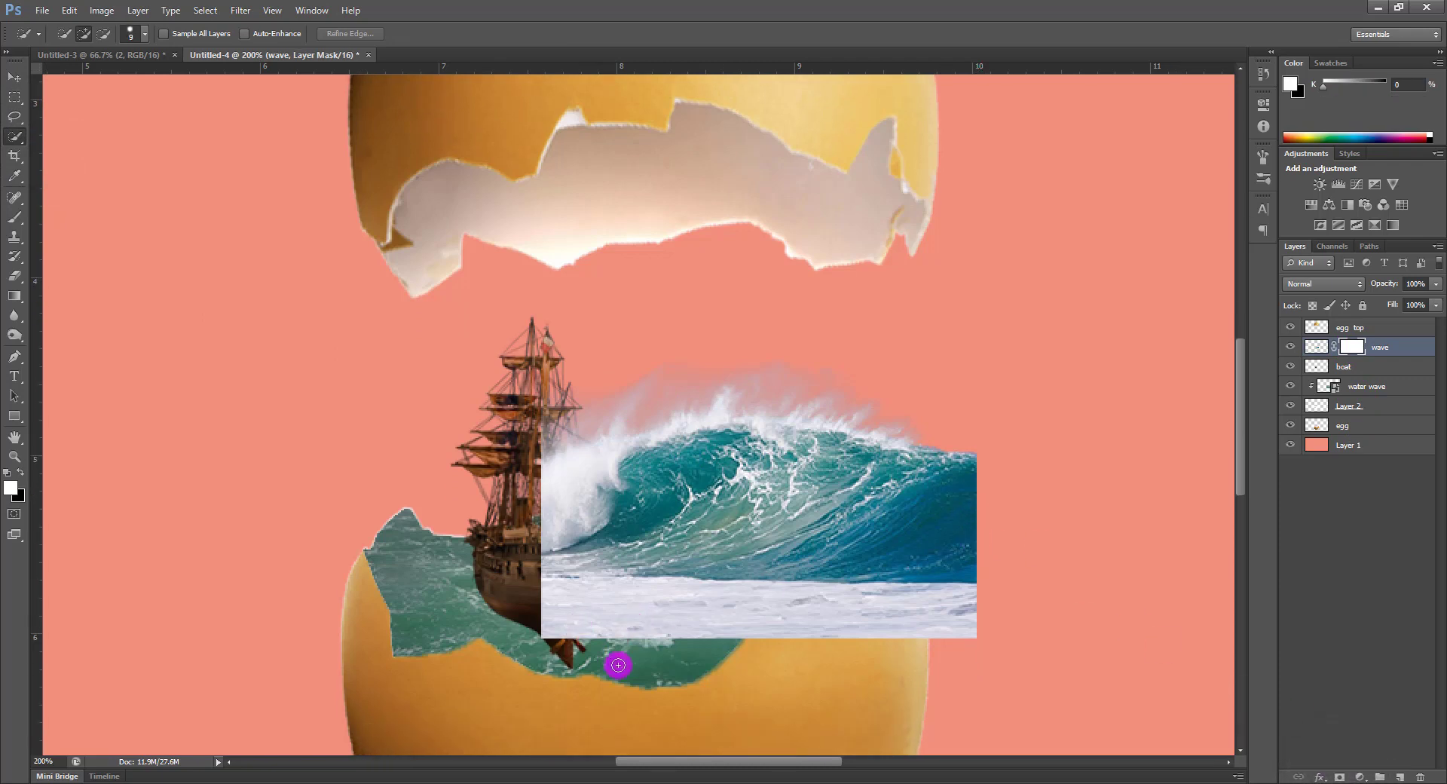
Hide the white foam along the base of the wave by painting black on its mask with a soft round brush
left_click_drag(529, 594, 591, 643)
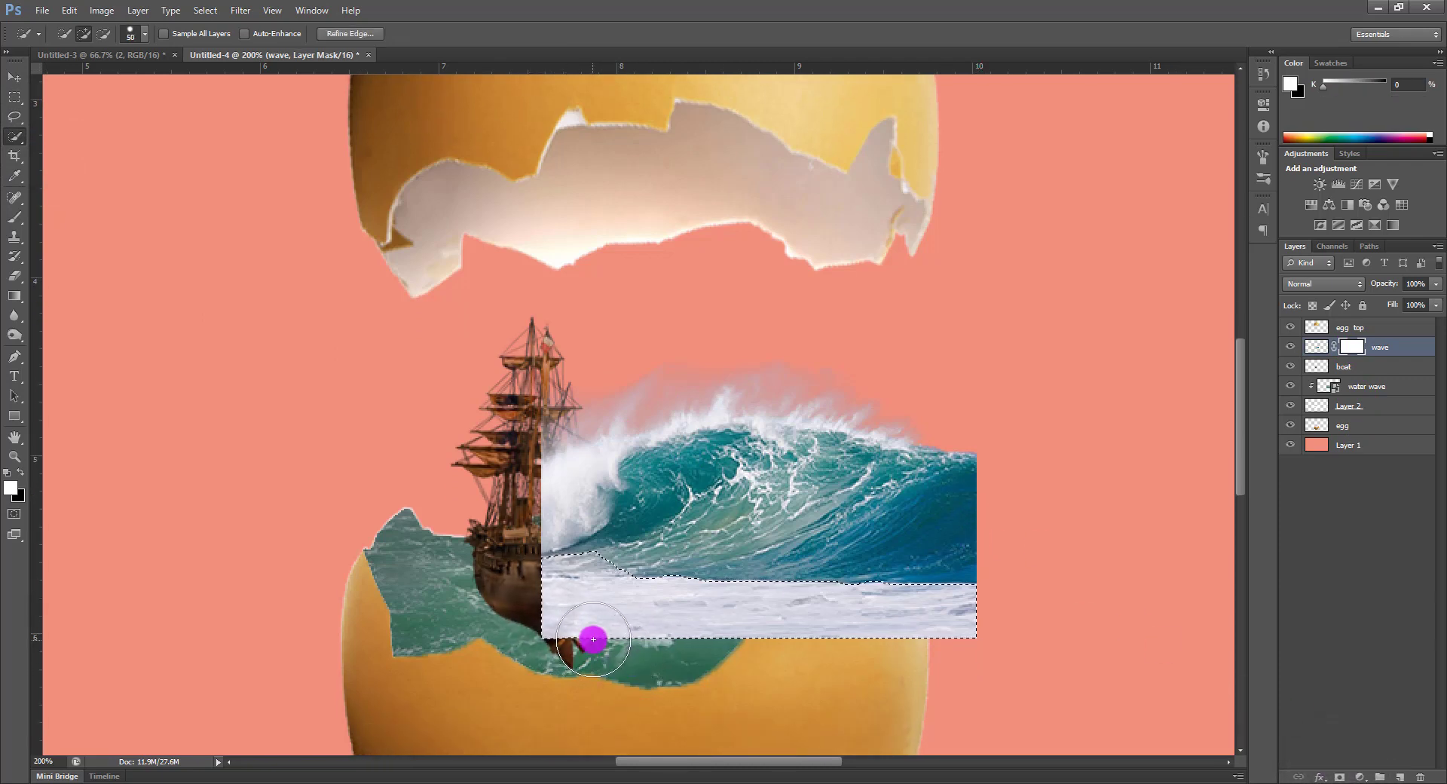
key("b")
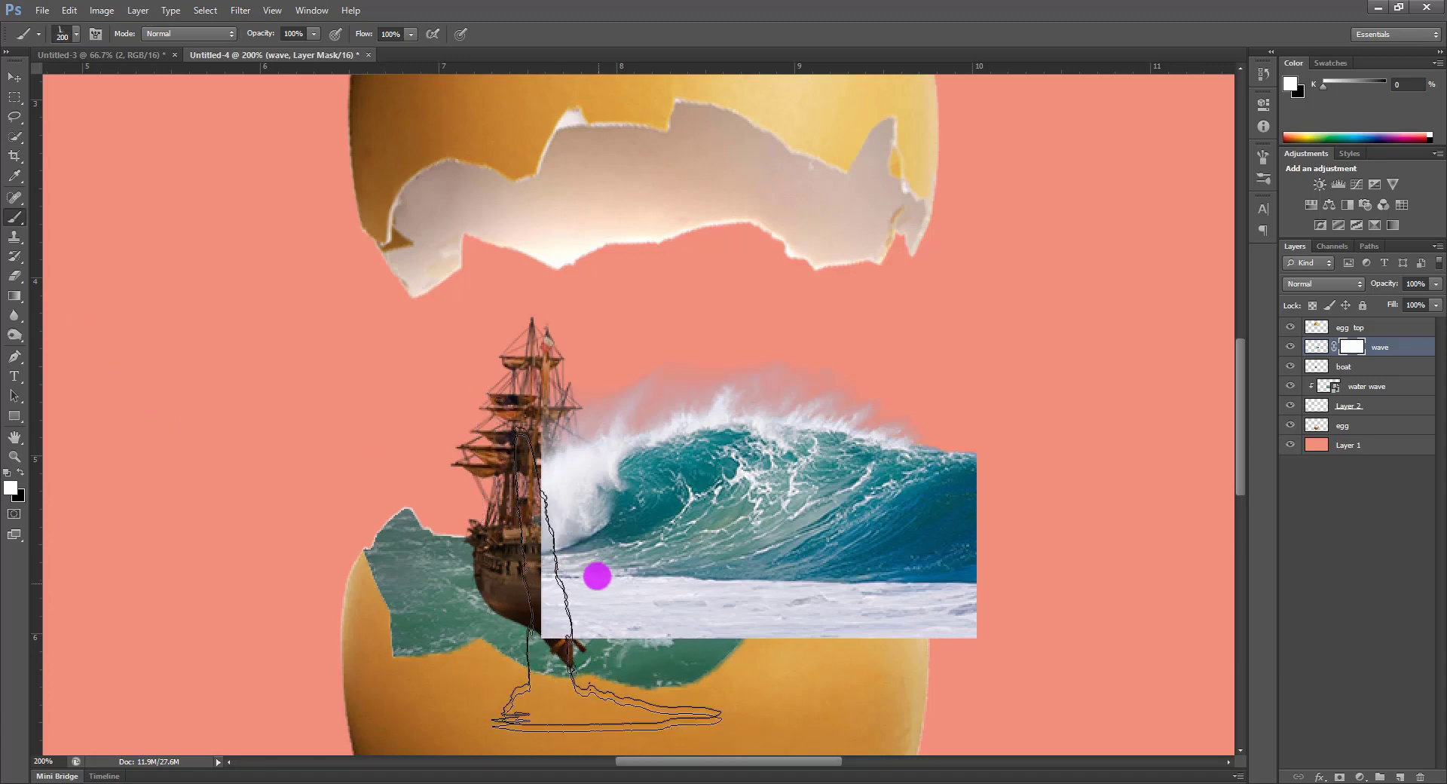
right_click(595, 575)
double_click(599, 583)
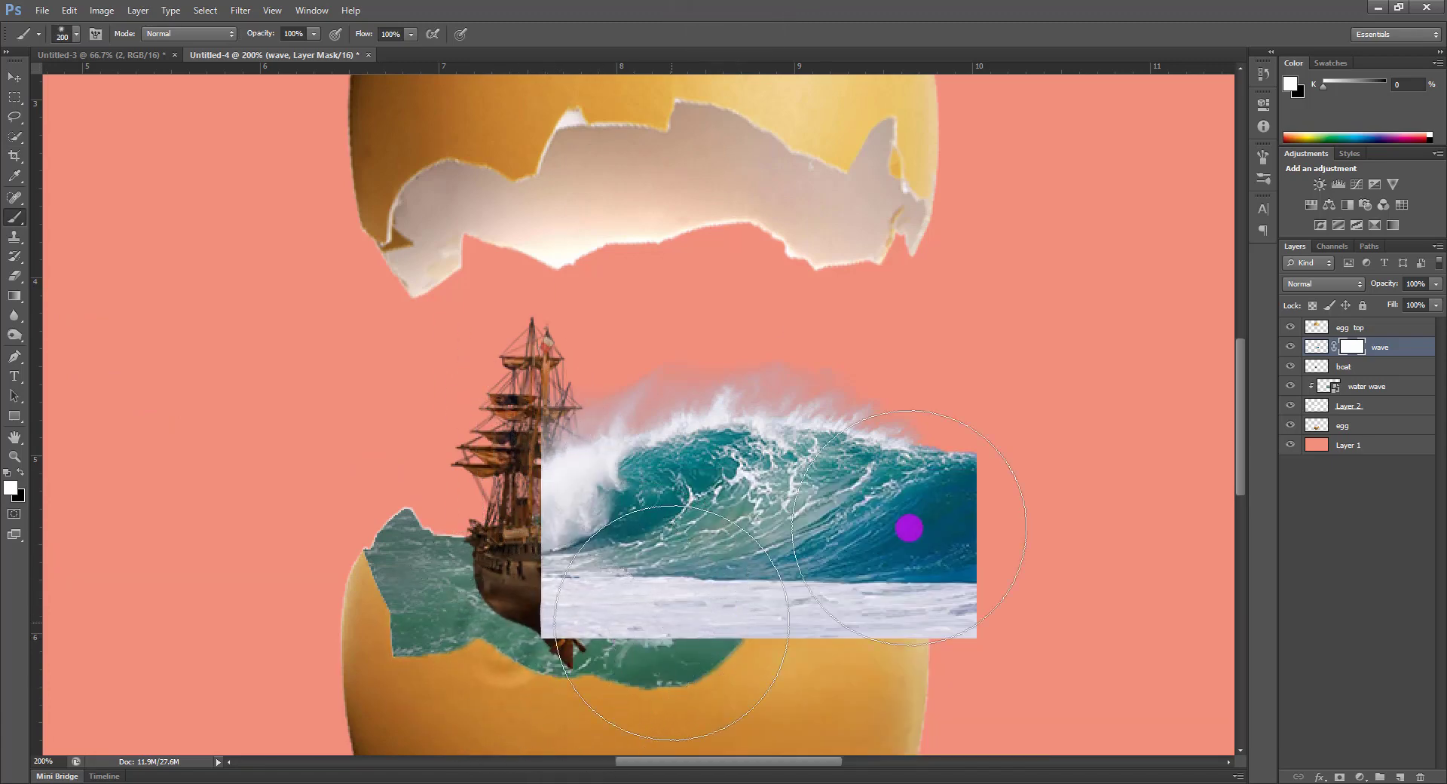
key("x")
mouse_move(520, 650)
left_mouse_down()
mouse_move(795, 746)
mouse_move(702, 750)
mouse_move(849, 754)
mouse_move(533, 669)
mouse_move(947, 750)
mouse_move(905, 698)
mouse_move(950, 755)
mouse_move(917, 730)
left_mouse_up()
key("bracketleft")
left_click(1018, 667)
key("bracketleft")
key("bracketleft")
key("bracketleft")
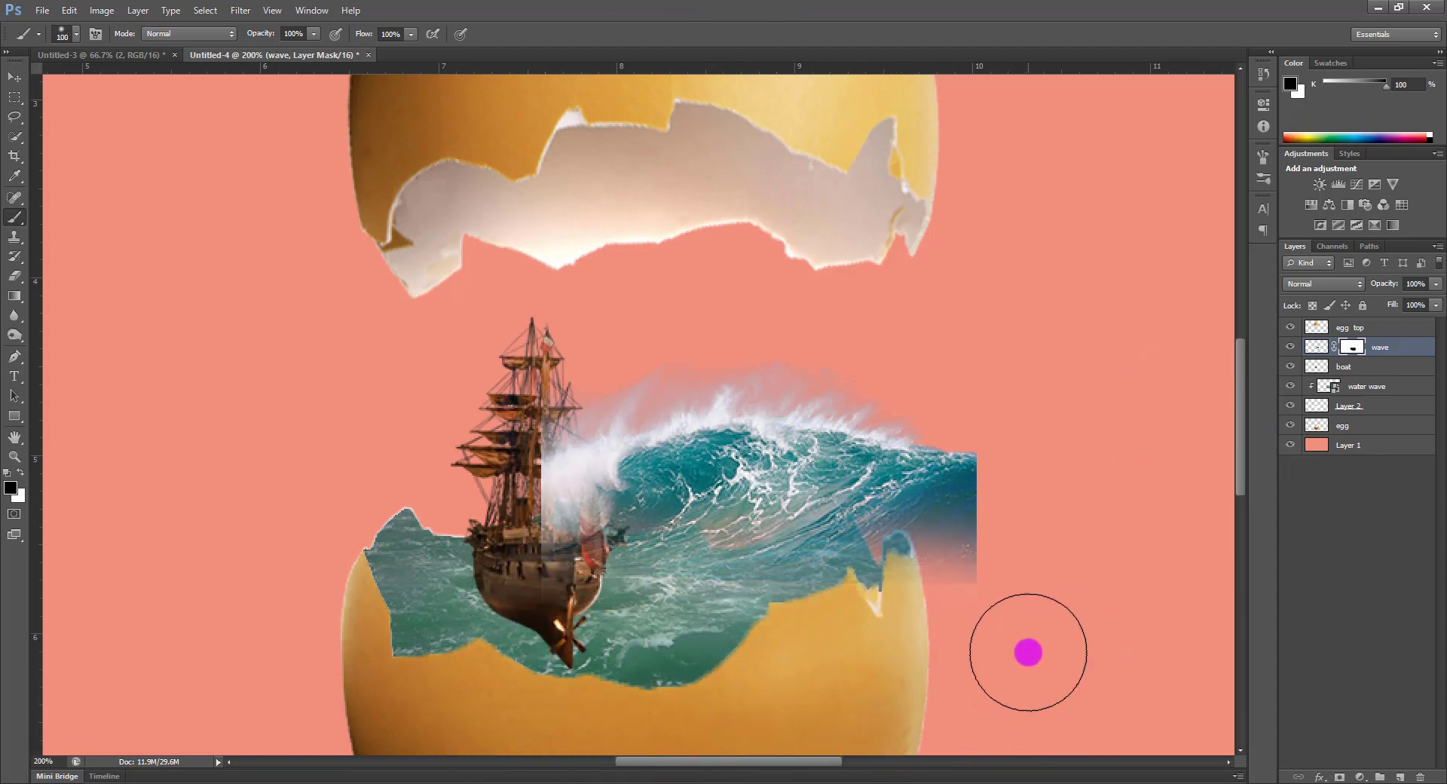
Mask out the hard right and left edges of the wave with soft black brush strokes
mouse_move(799, 616)
left_mouse_down()
mouse_move(983, 582)
mouse_move(1006, 520)
left_mouse_up()
left_click_drag(992, 585, 992, 591)
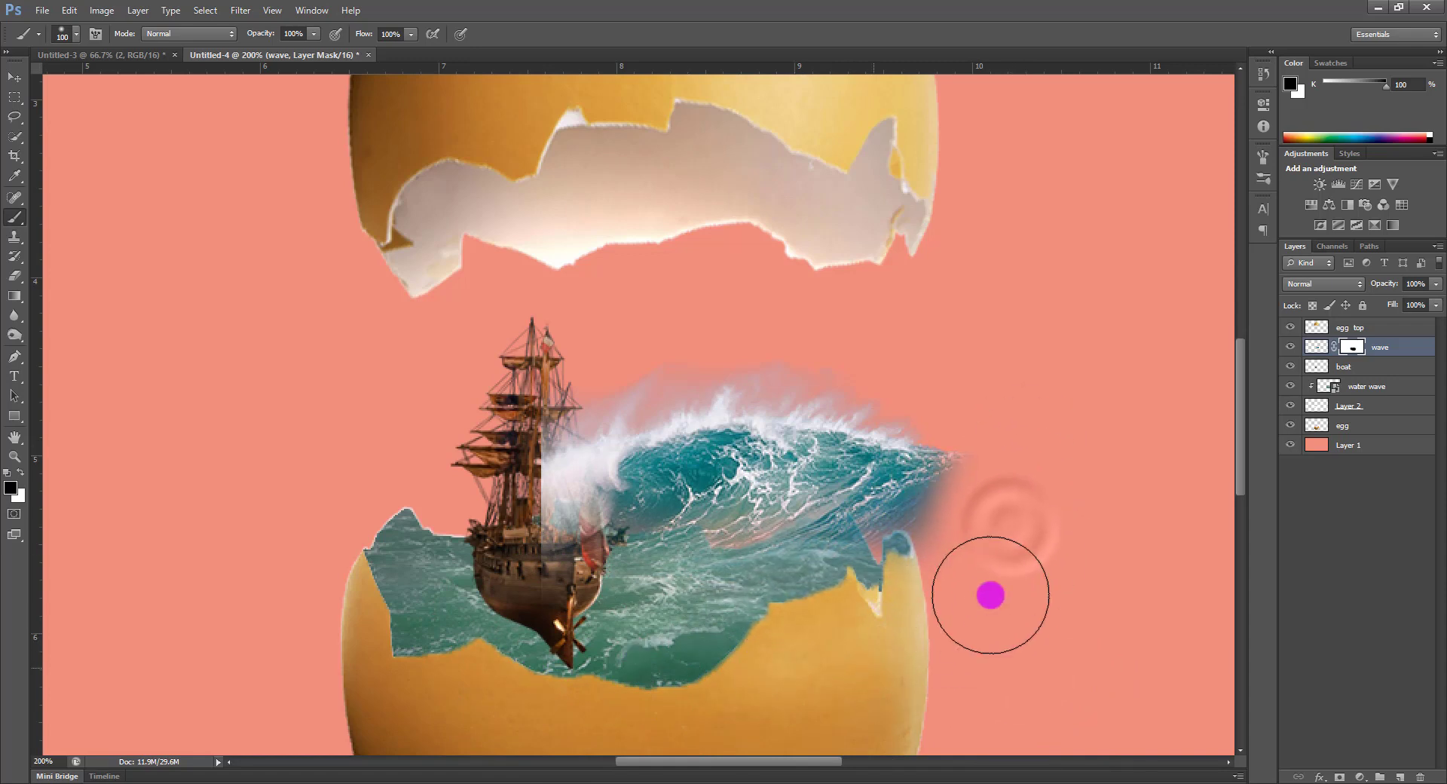
mouse_move(527, 497)
left_mouse_down()
mouse_move(403, 462)
mouse_move(560, 429)
mouse_move(529, 423)
mouse_move(531, 402)
mouse_move(460, 446)
mouse_move(496, 503)
mouse_move(463, 562)
left_mouse_up()
Scale the masked wave to about 32%, rotate it about 30° and place it against the left side of the ship's hull
left_click(13, 77)
left_click_drag(641, 579, 614, 645)
key("ctrl+t")
left_click_drag(789, 450, 538, 657)
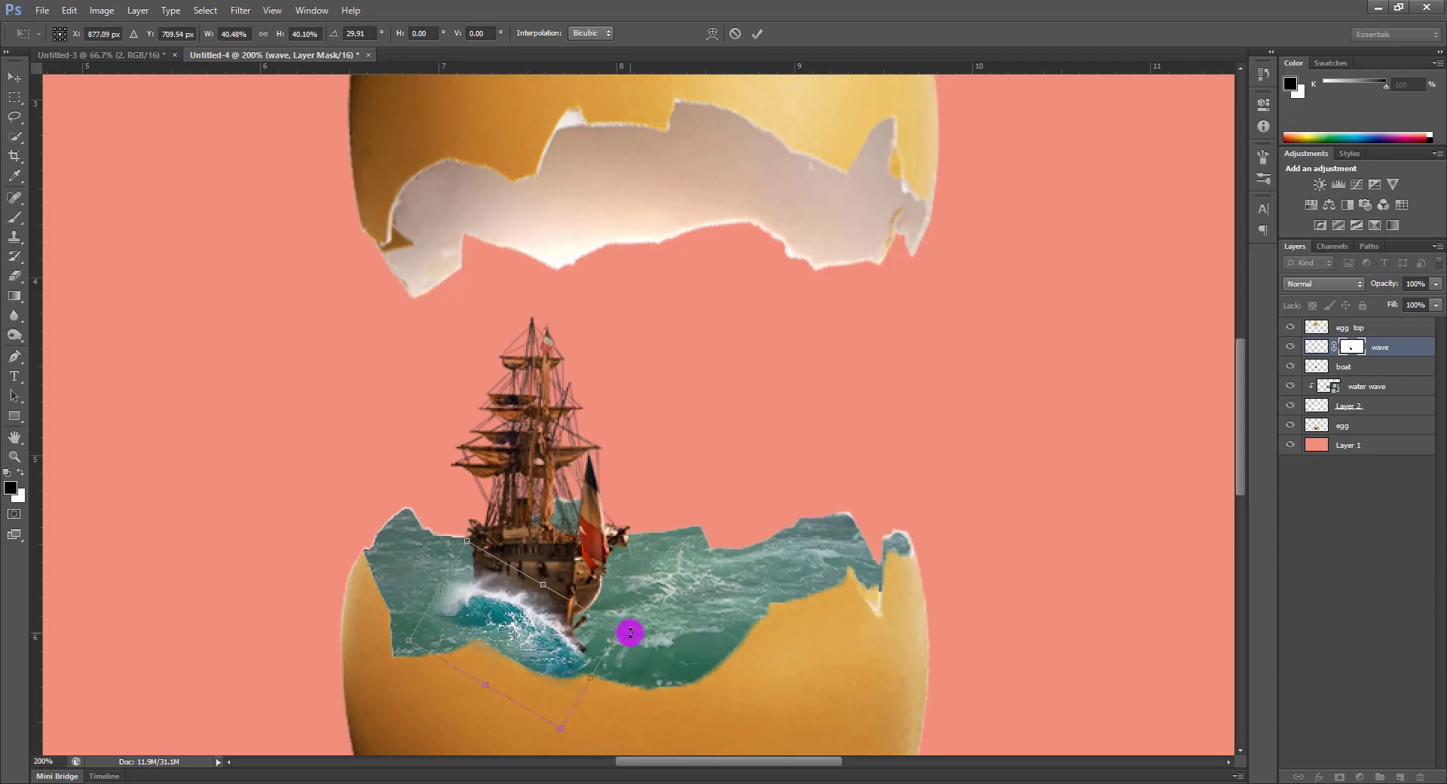
left_click_drag(623, 626, 570, 647)
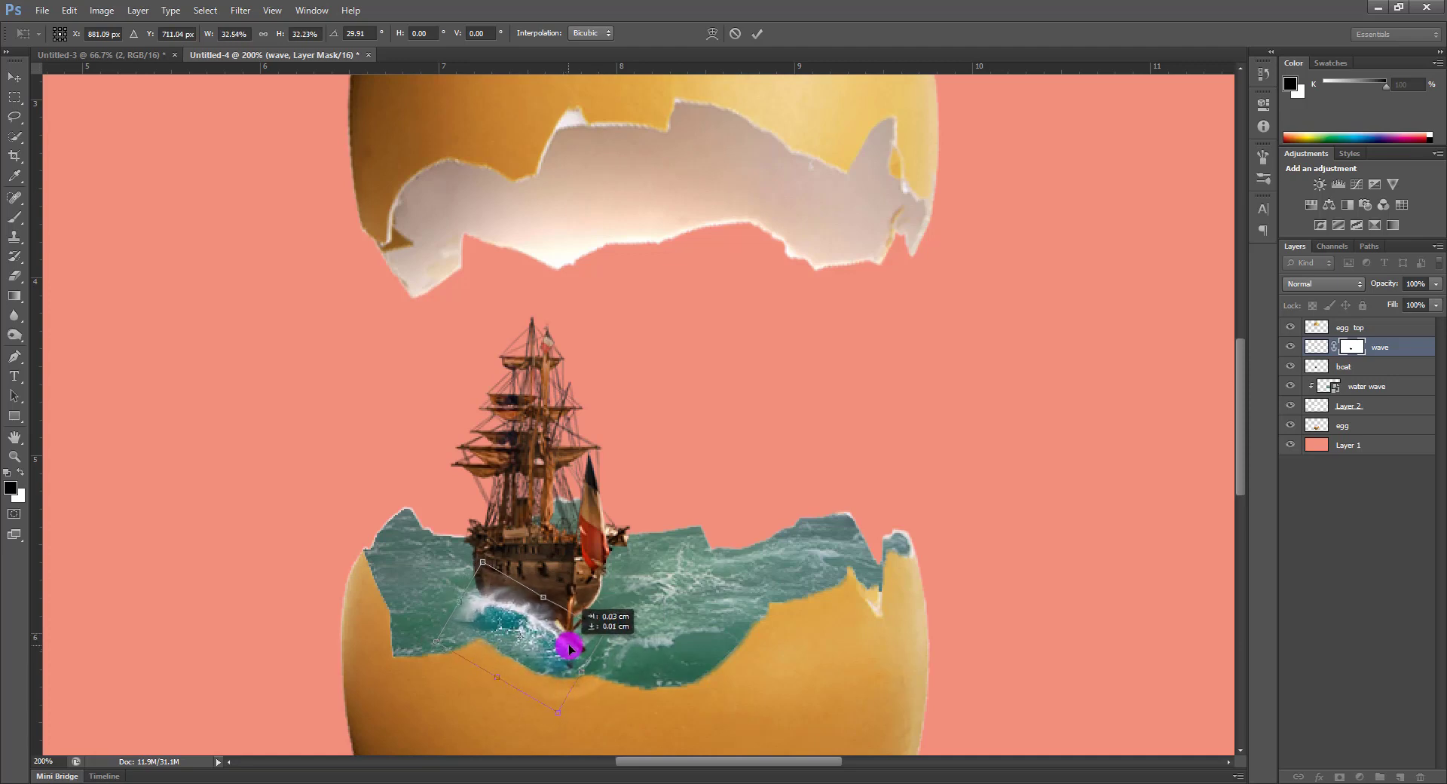
key("Return")
Duplicate the wave layer to the right side of the ship's hull and flip the copy horizontally
key("ctrl+0")
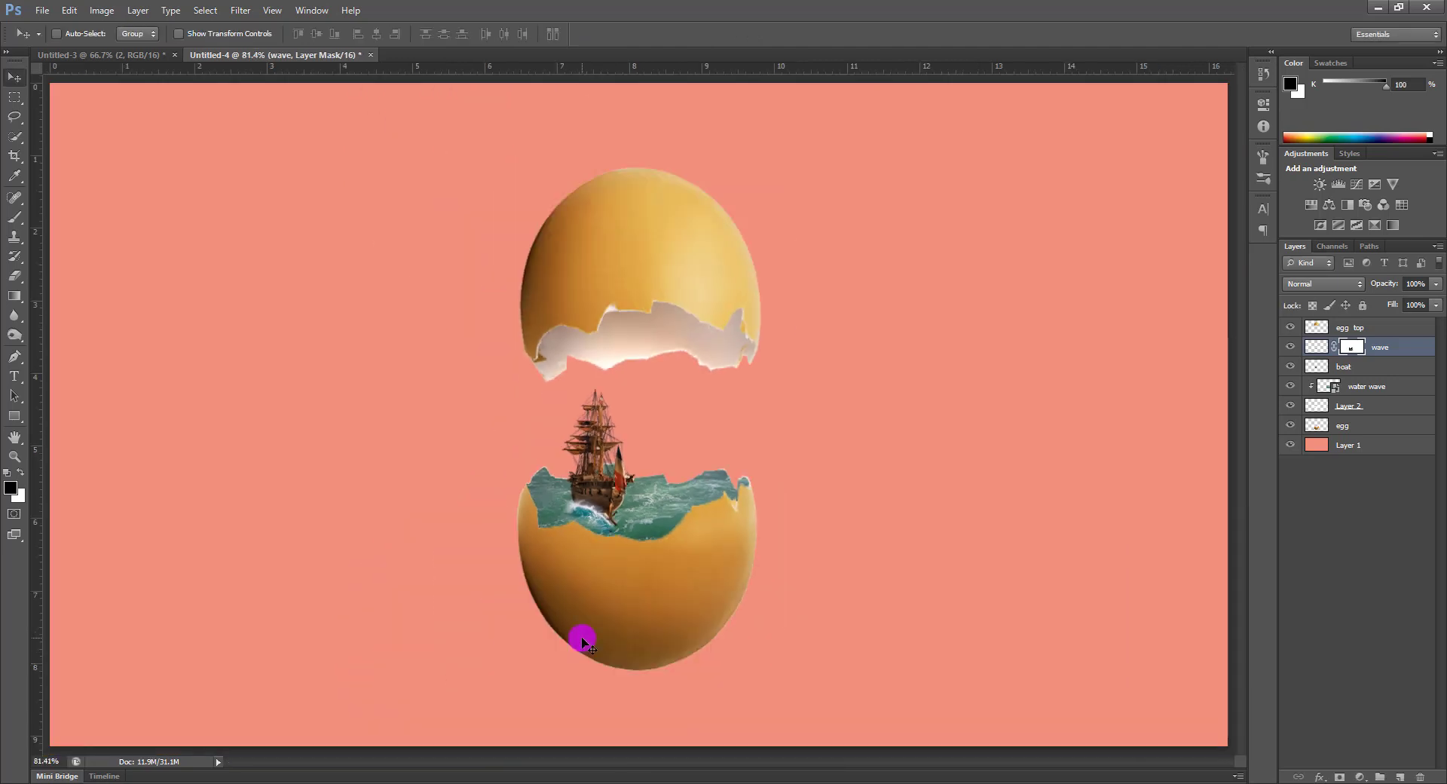
key("ctrl+plus")
key("ctrl+plus")
key("ctrl+plus")
key("ctrl+2")
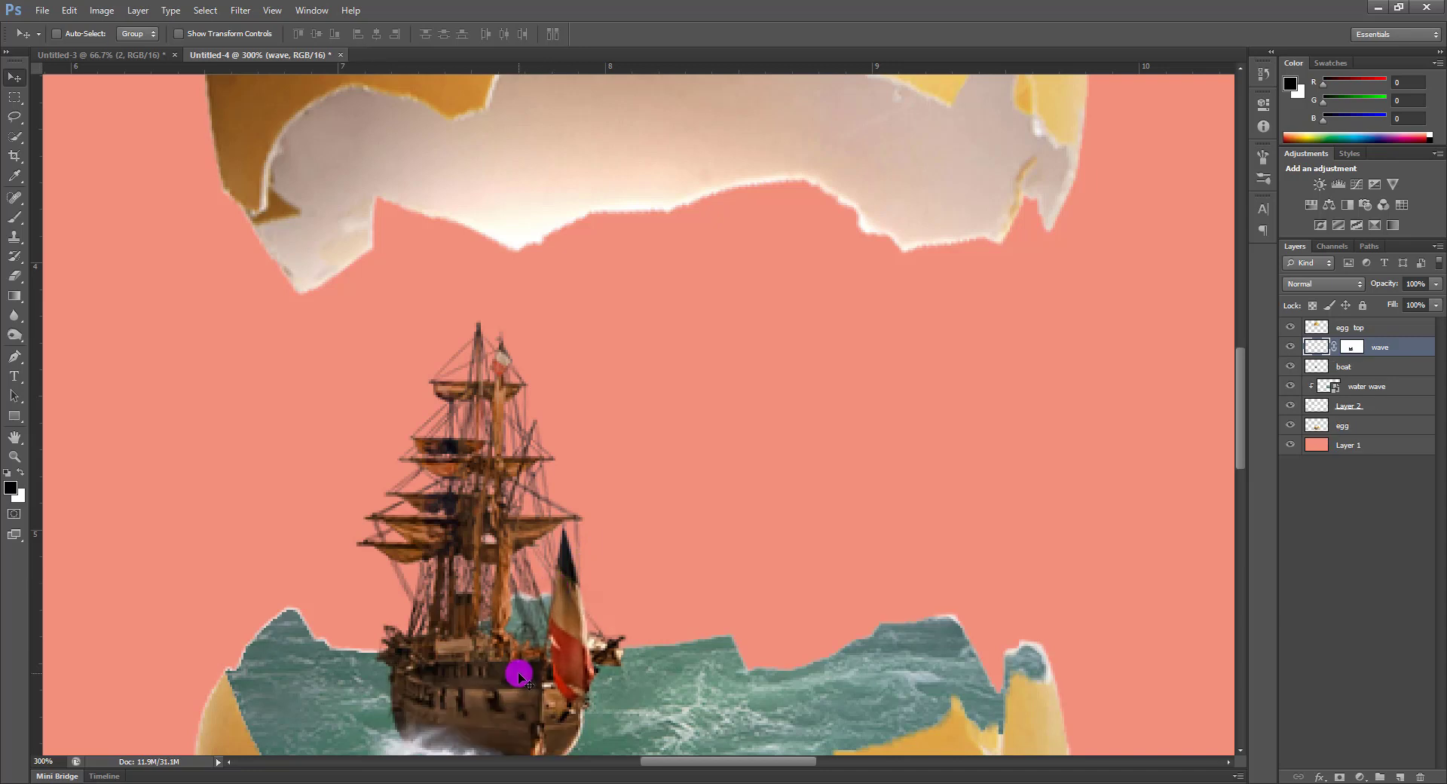
left_click_drag(520, 674, 533, 581)
left_click_drag(517, 656, 665, 636)
key("ctrl+t")
right_click(537, 627)
left_click(607, 610)
key("Return")
Try to skew and distort the wave copy so it follows the right side of the ship's hull
key("ctrl+t")
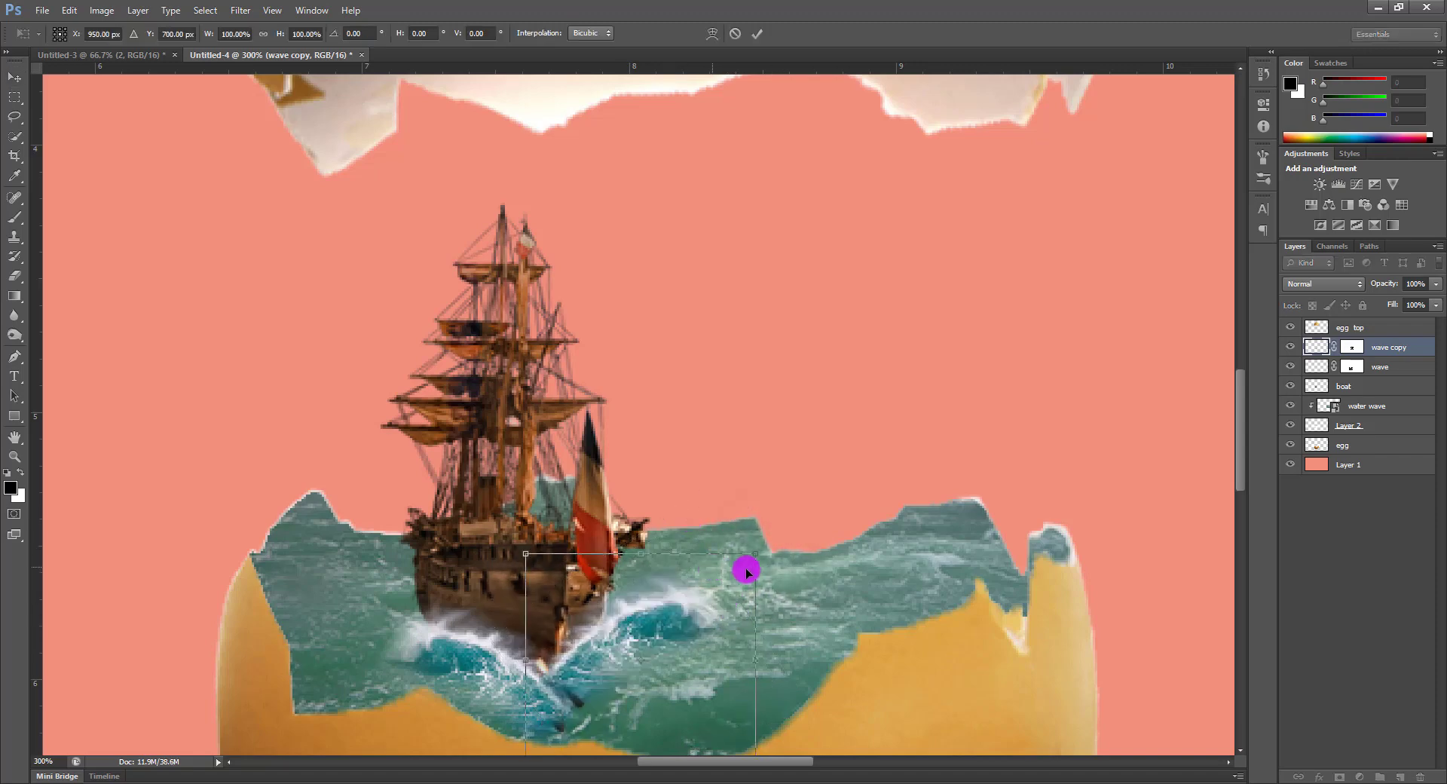
left_click_drag(756, 558, 652, 526)
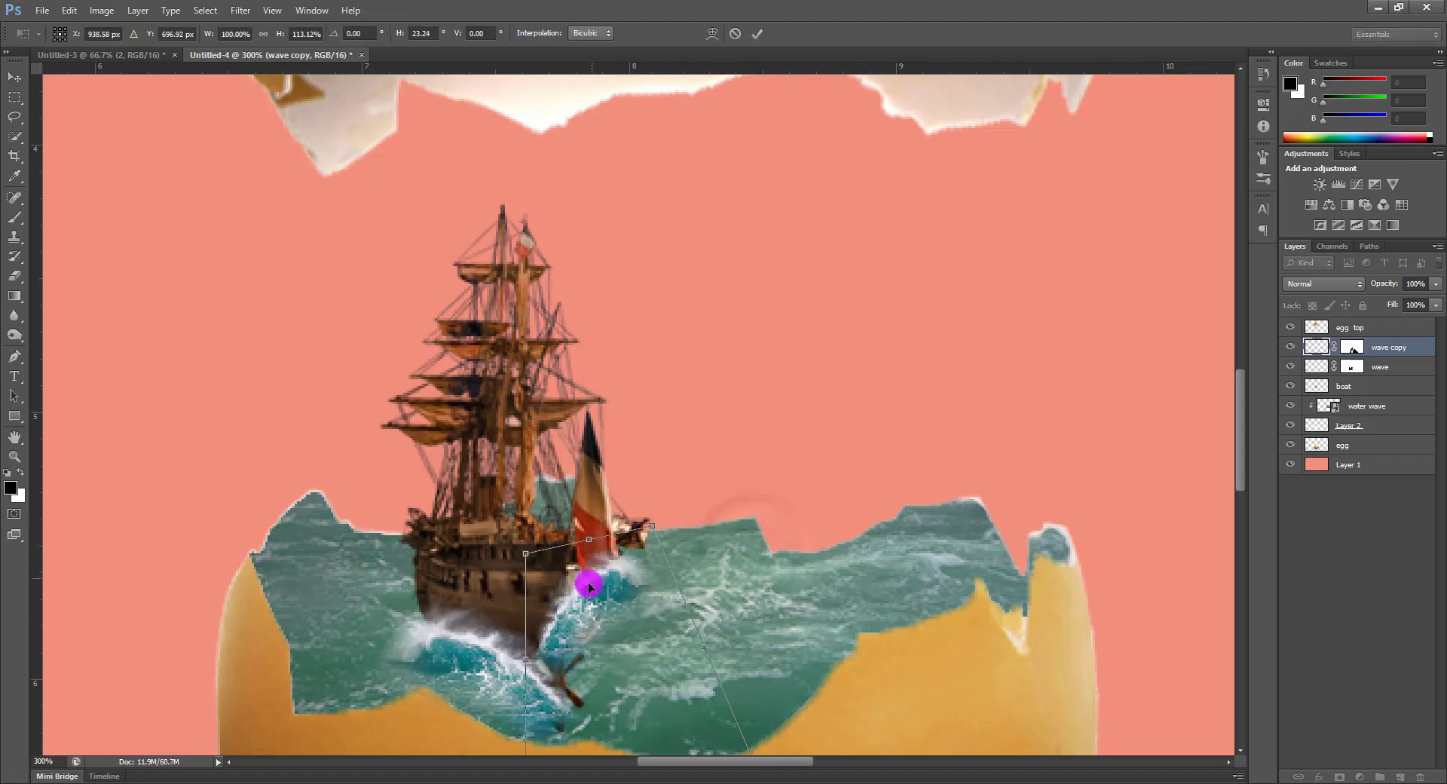
left_click_drag(526, 556, 537, 593)
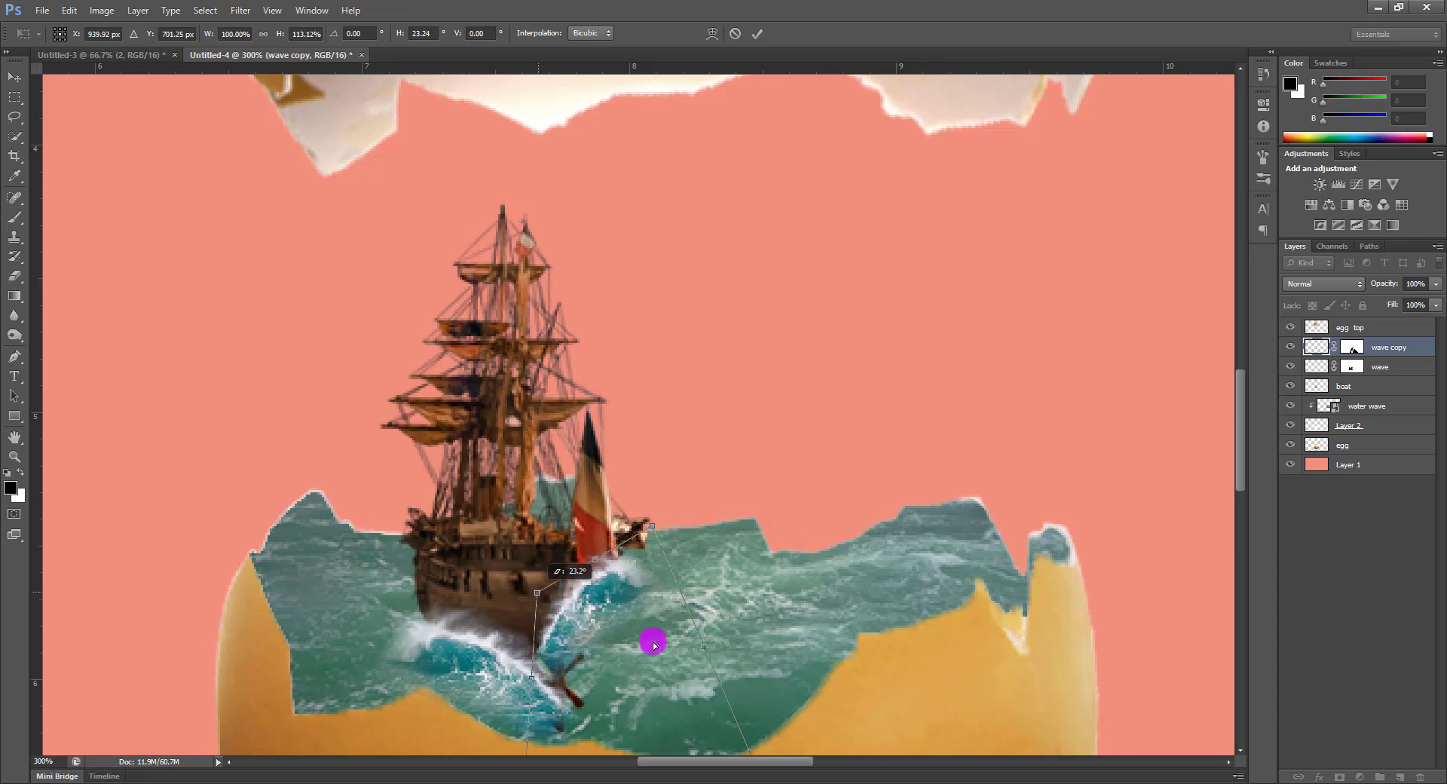
scroll(680, 639, "down", 2)
left_click_drag(663, 630, 670, 620)
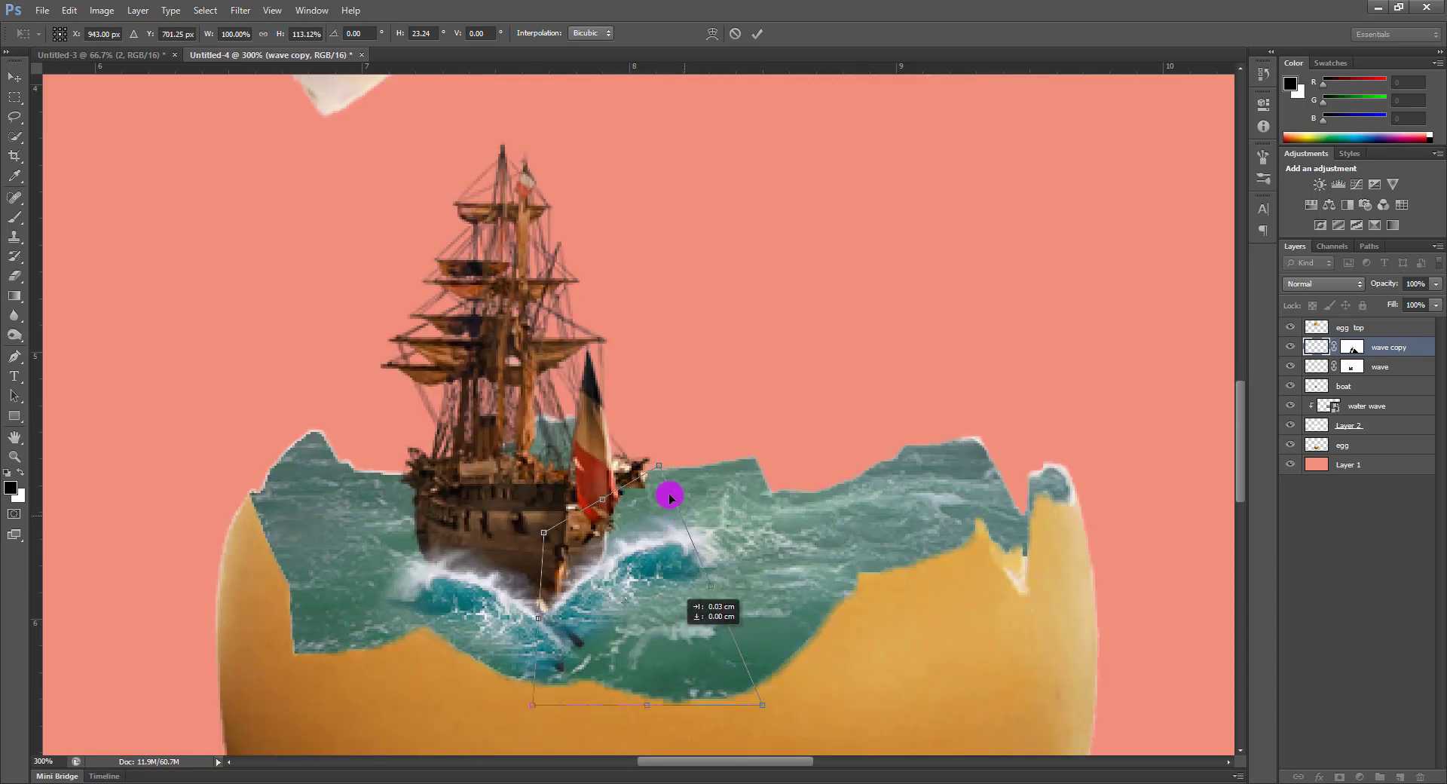
left_click_drag(658, 465, 602, 432)
key("Return")
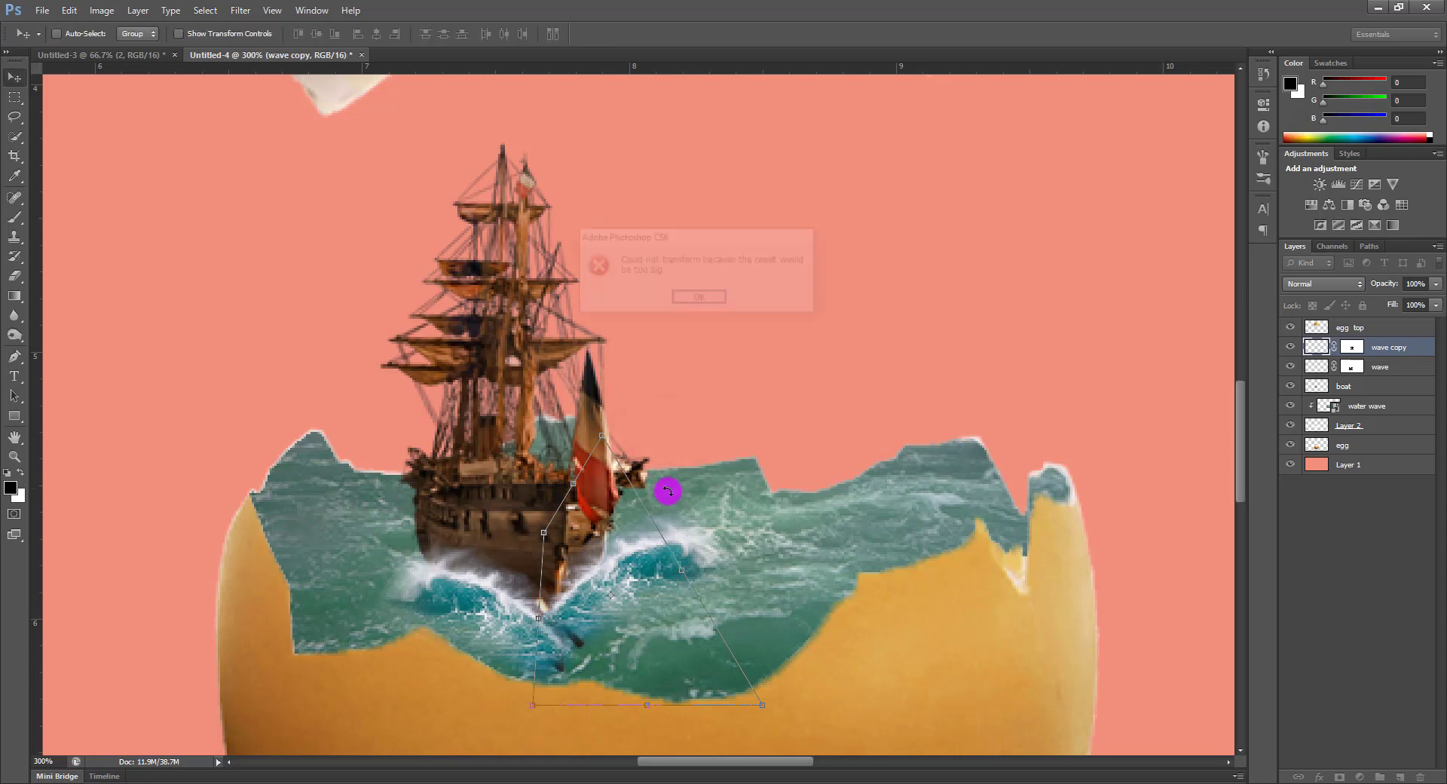
left_click(700, 299)
Distort the wave copy by its corners so it narrows and hugs the right side of the ship's hull
left_click_drag(686, 603, 730, 493)
key("ctrl+t")
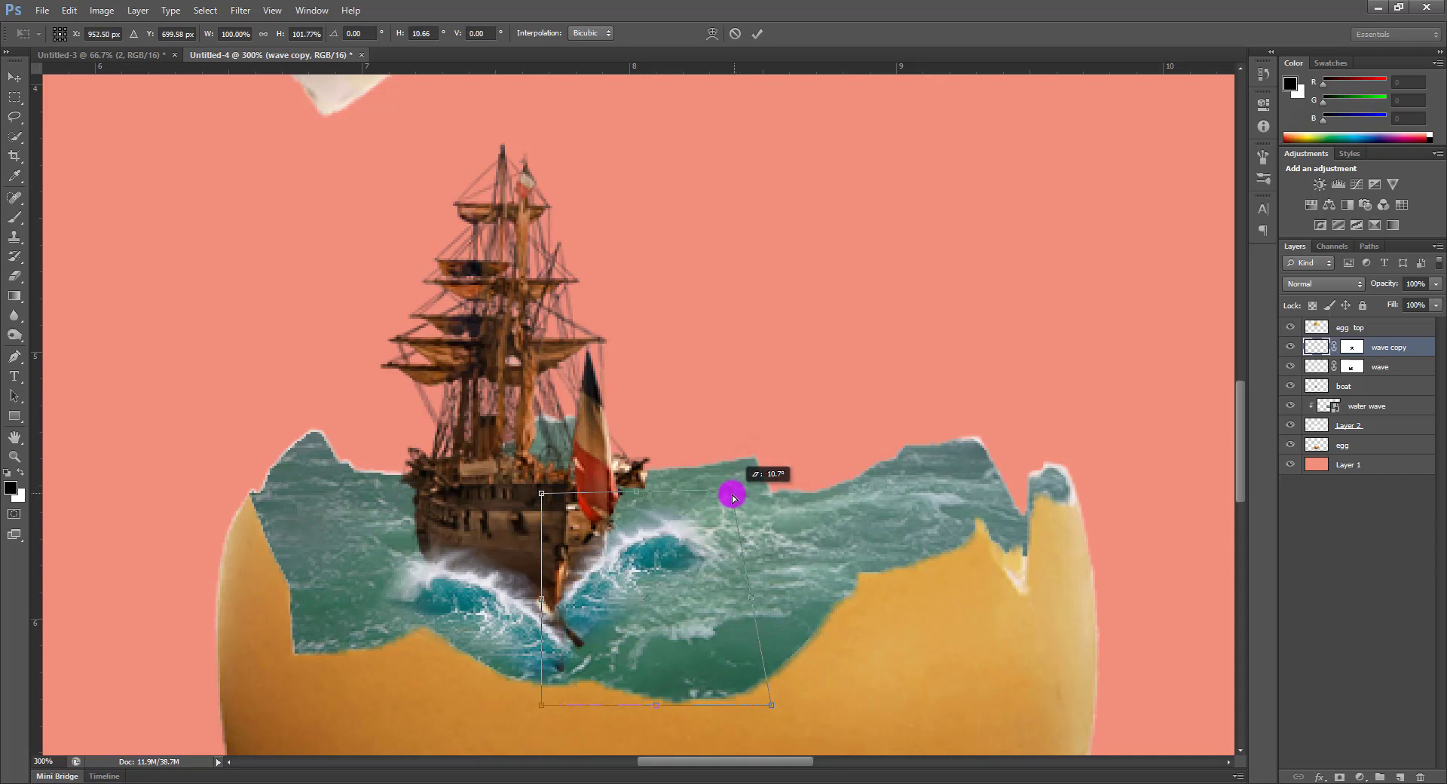
left_click_drag(770, 707, 706, 640)
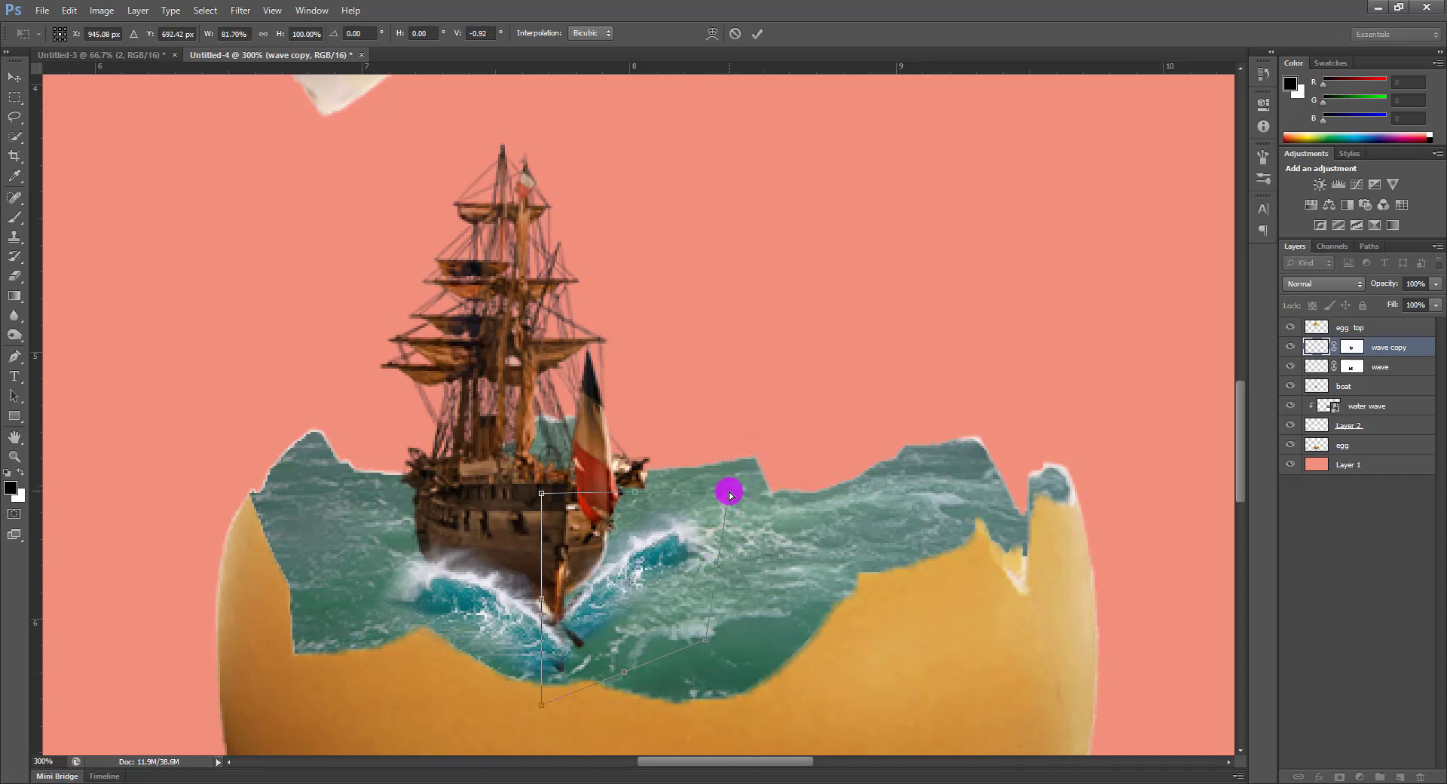
left_click_drag(729, 492, 682, 486)
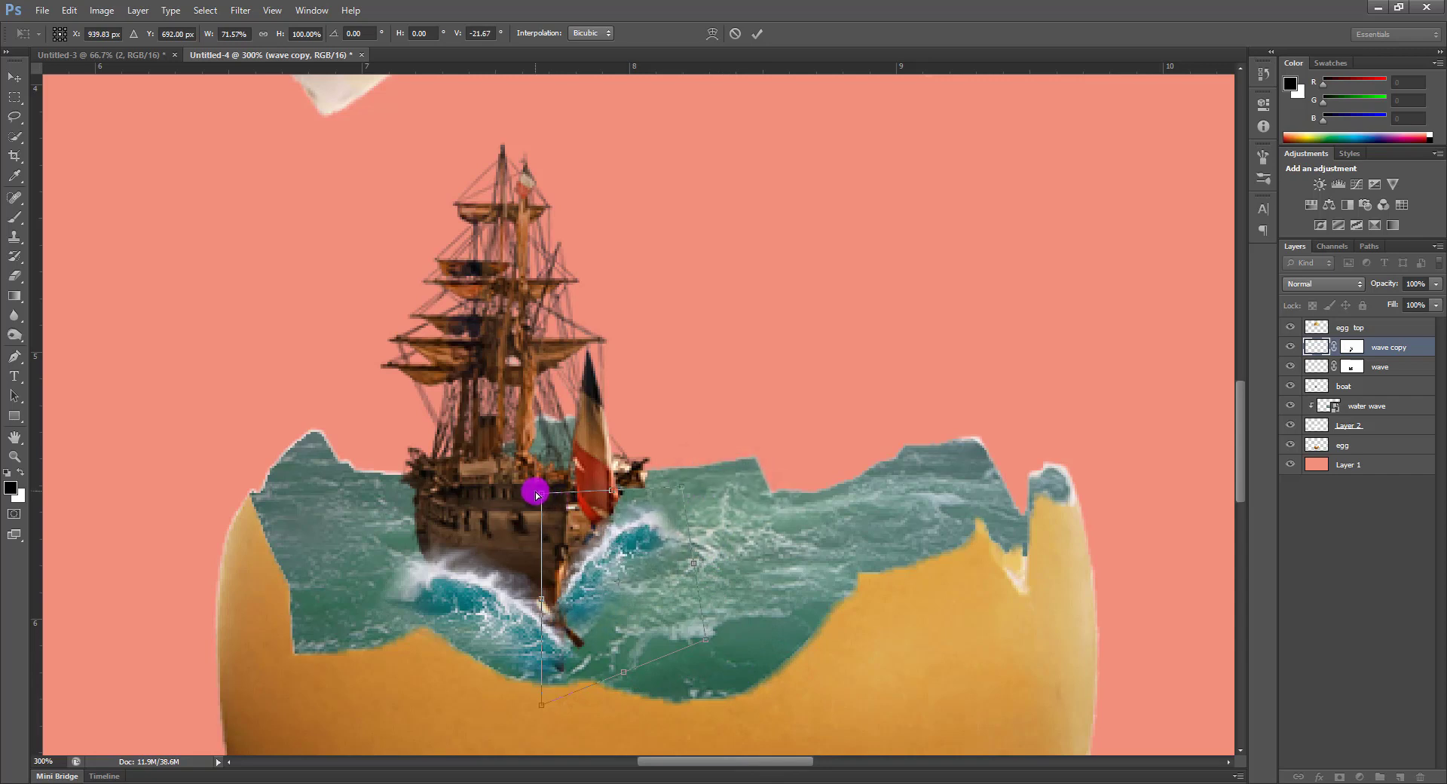
left_click_drag(536, 495, 558, 514)
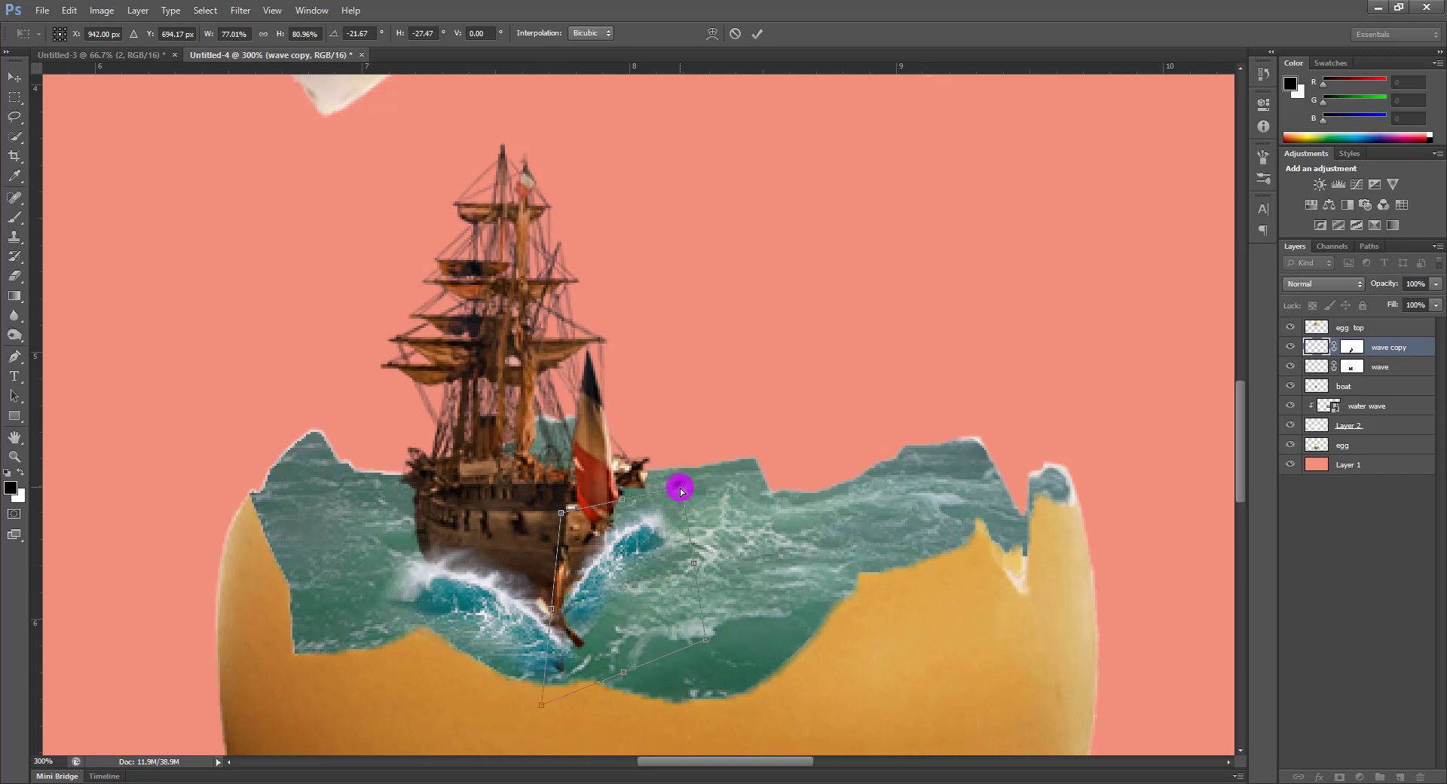
left_click_drag(682, 490, 661, 485)
left_click_drag(568, 517, 568, 539)
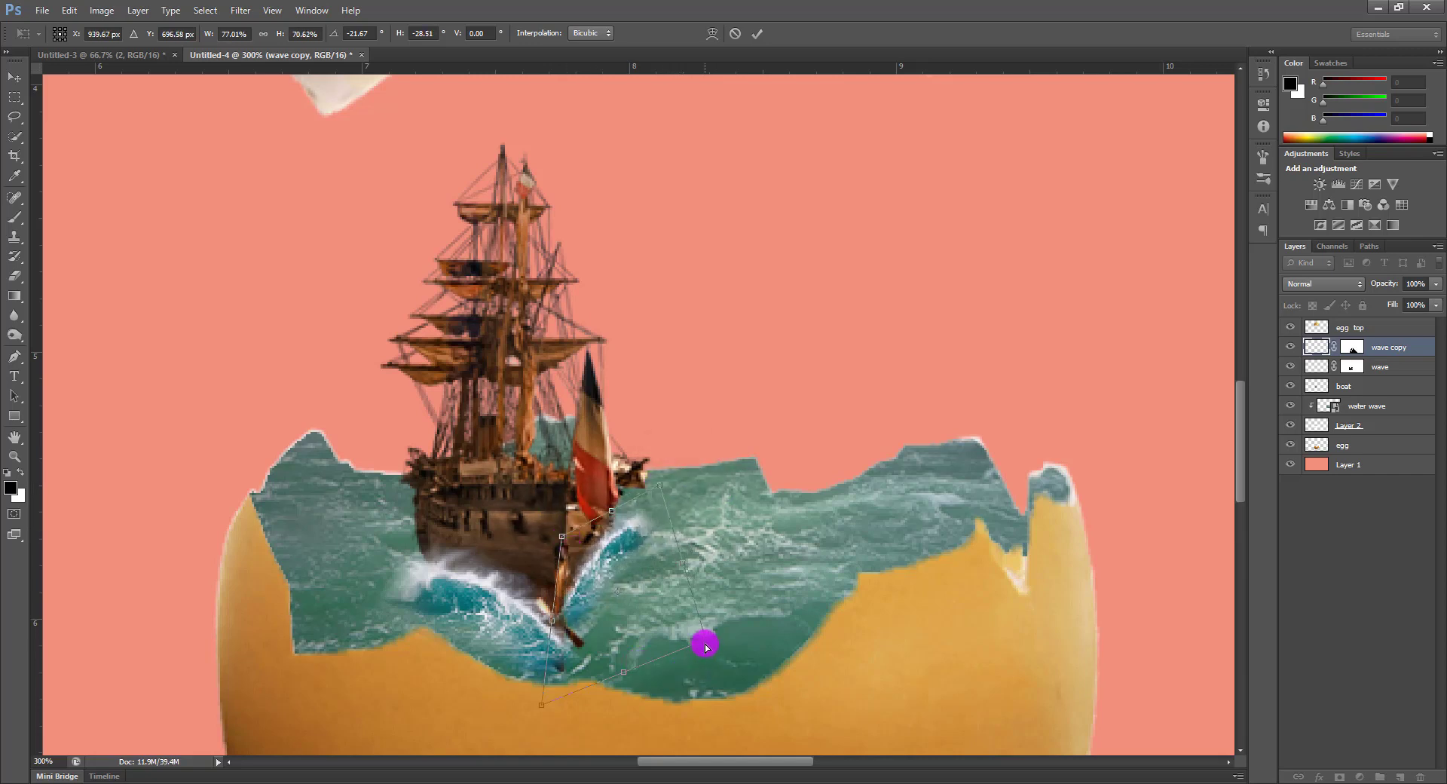
left_click_drag(706, 646, 656, 617)
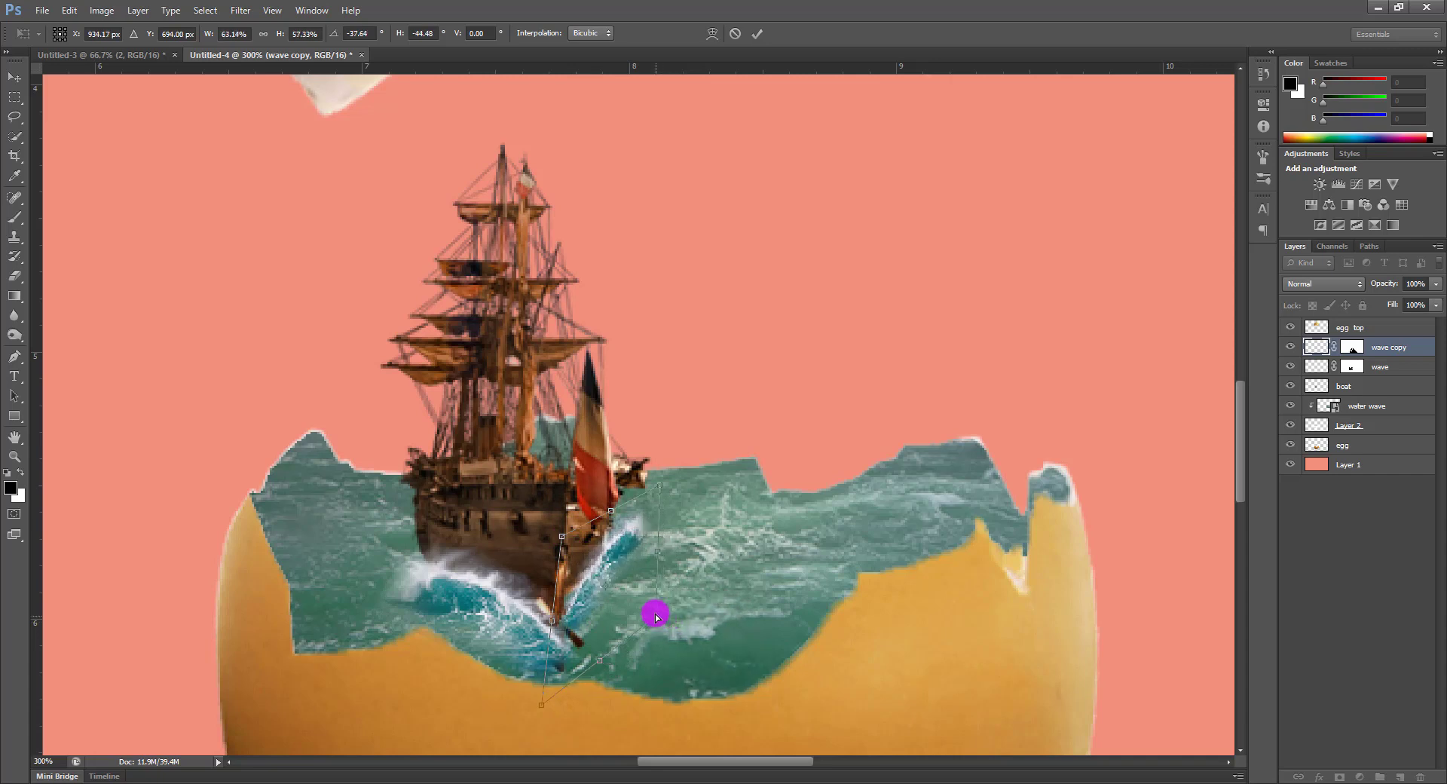
left_click_drag(658, 490, 649, 485)
key("Return")
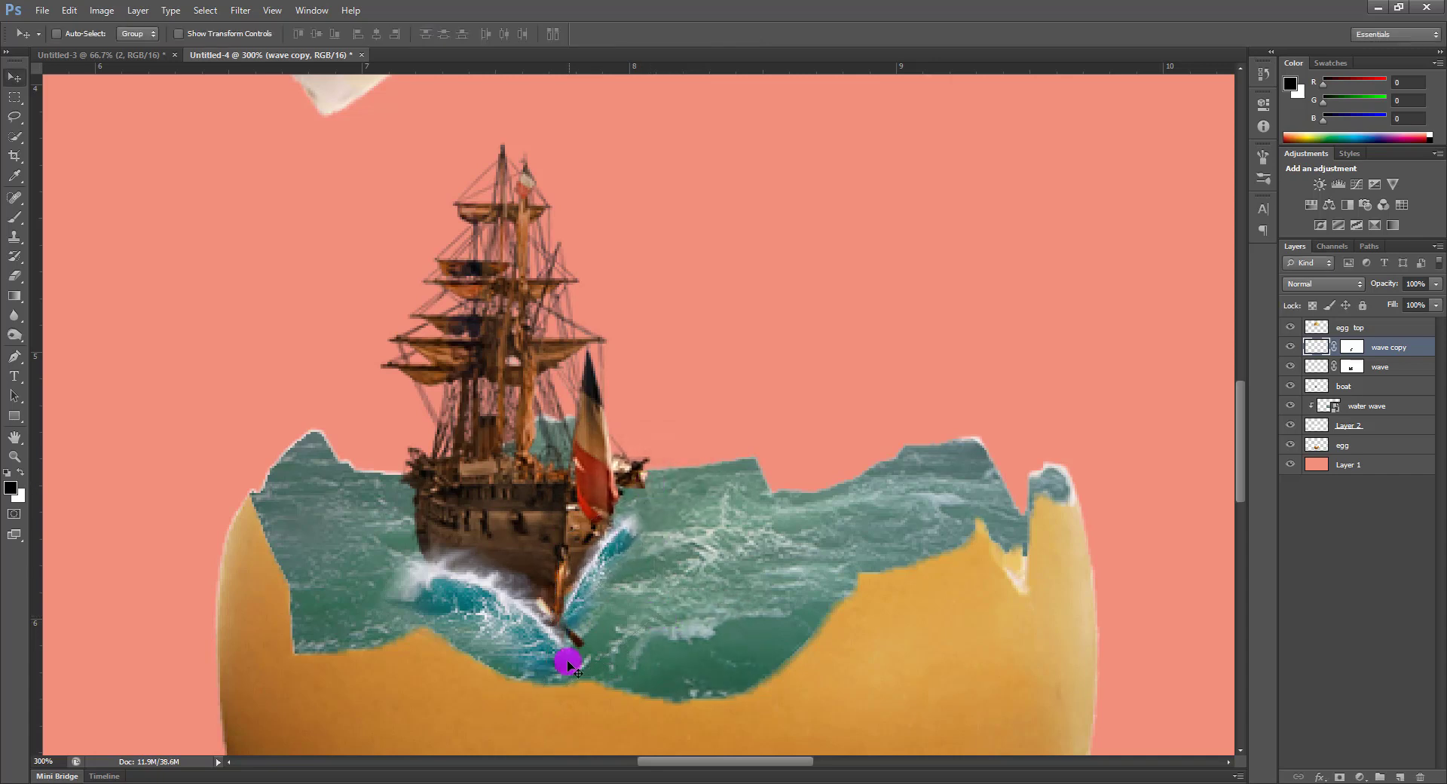
Distort the original wave layer by its corners so it fits closely against the left side of the bow
left_click(1379, 367)
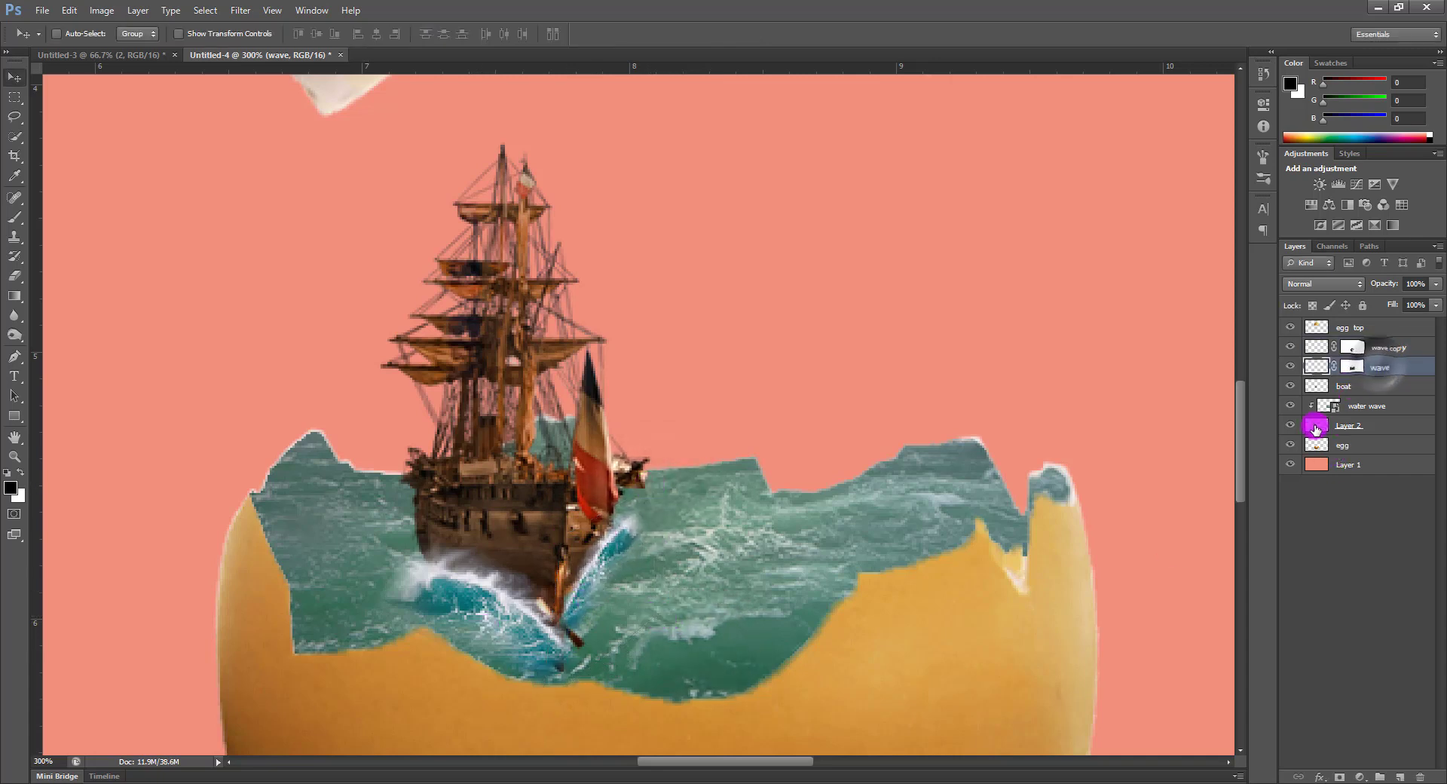
key("ctrl+t")
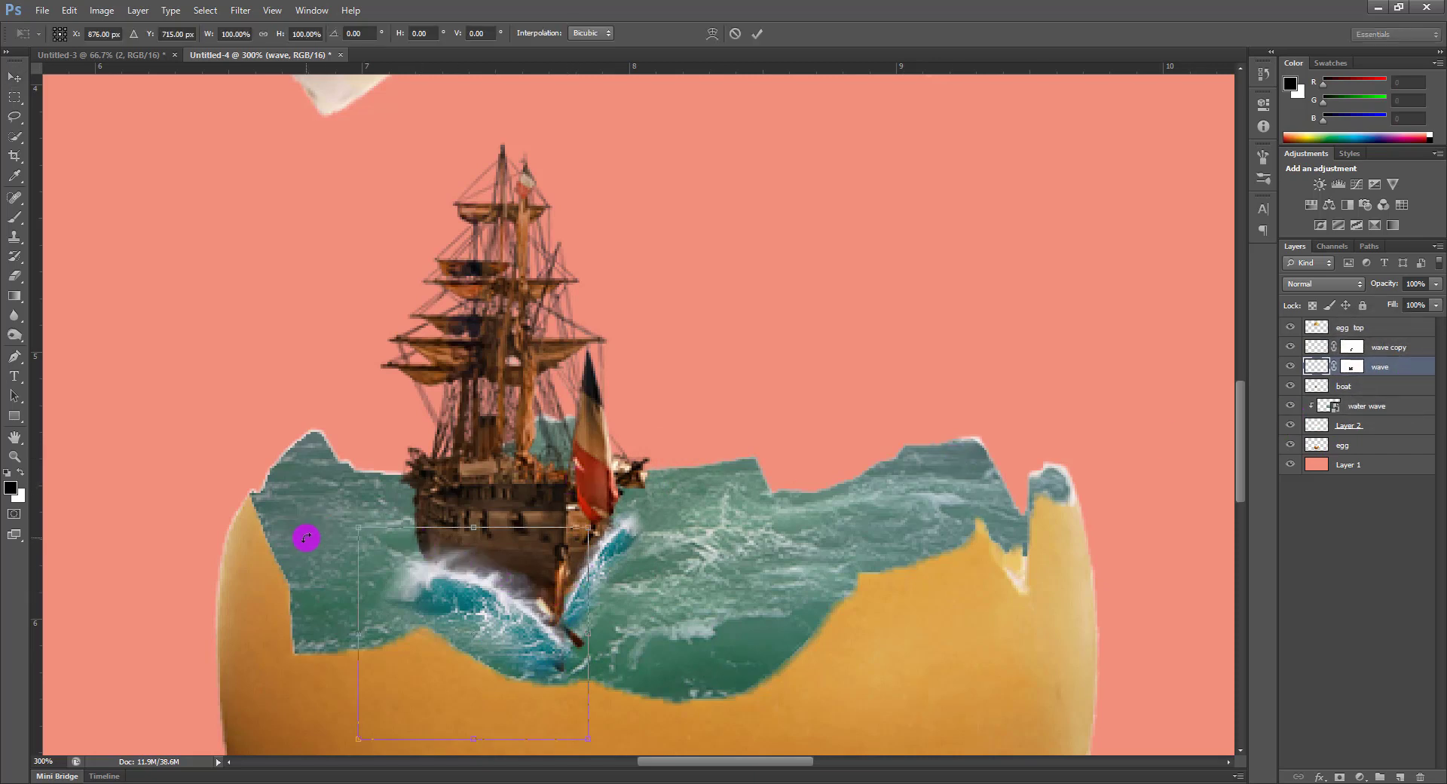
left_click_drag(358, 529, 368, 514)
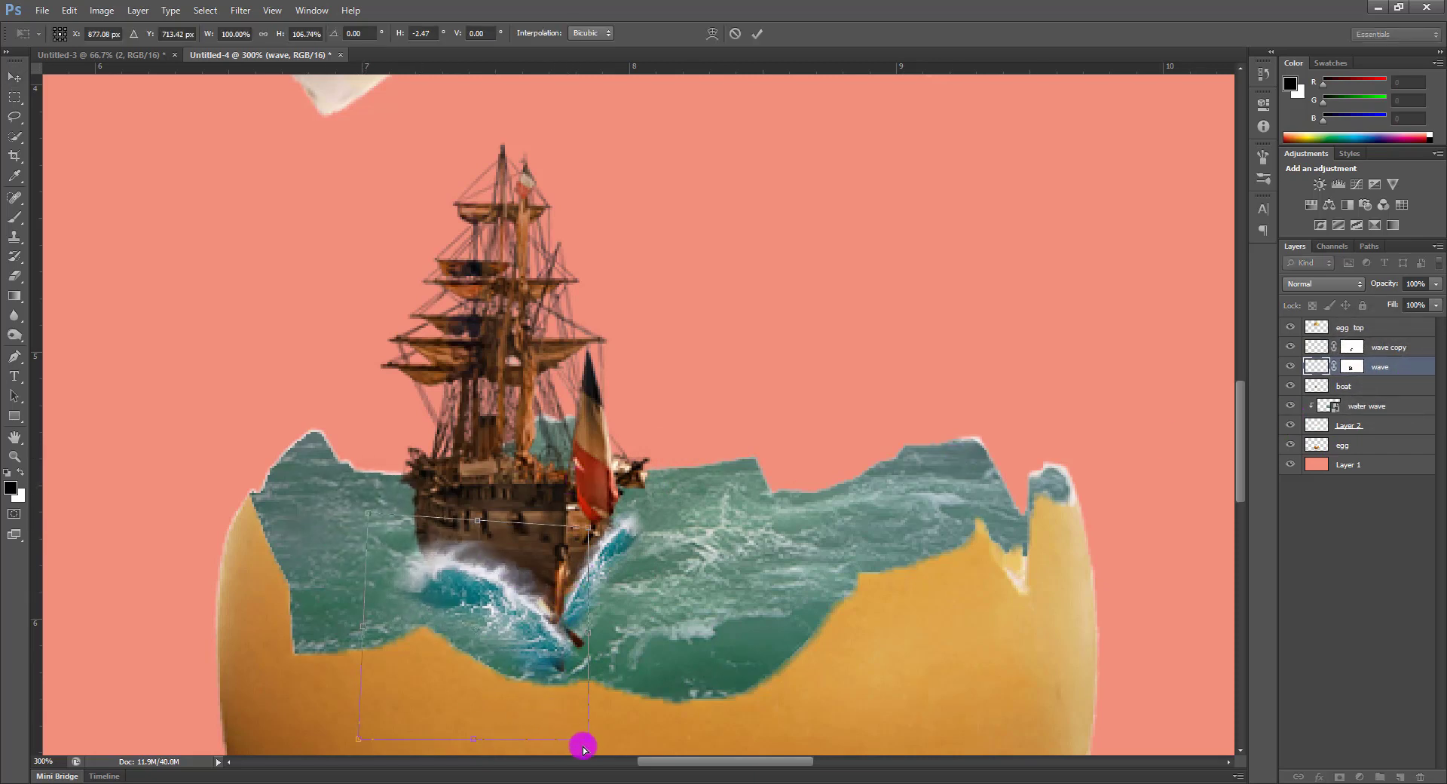
mouse_move(588, 738)
left_mouse_down()
mouse_move(581, 722)
mouse_move(571, 732)
left_mouse_up()
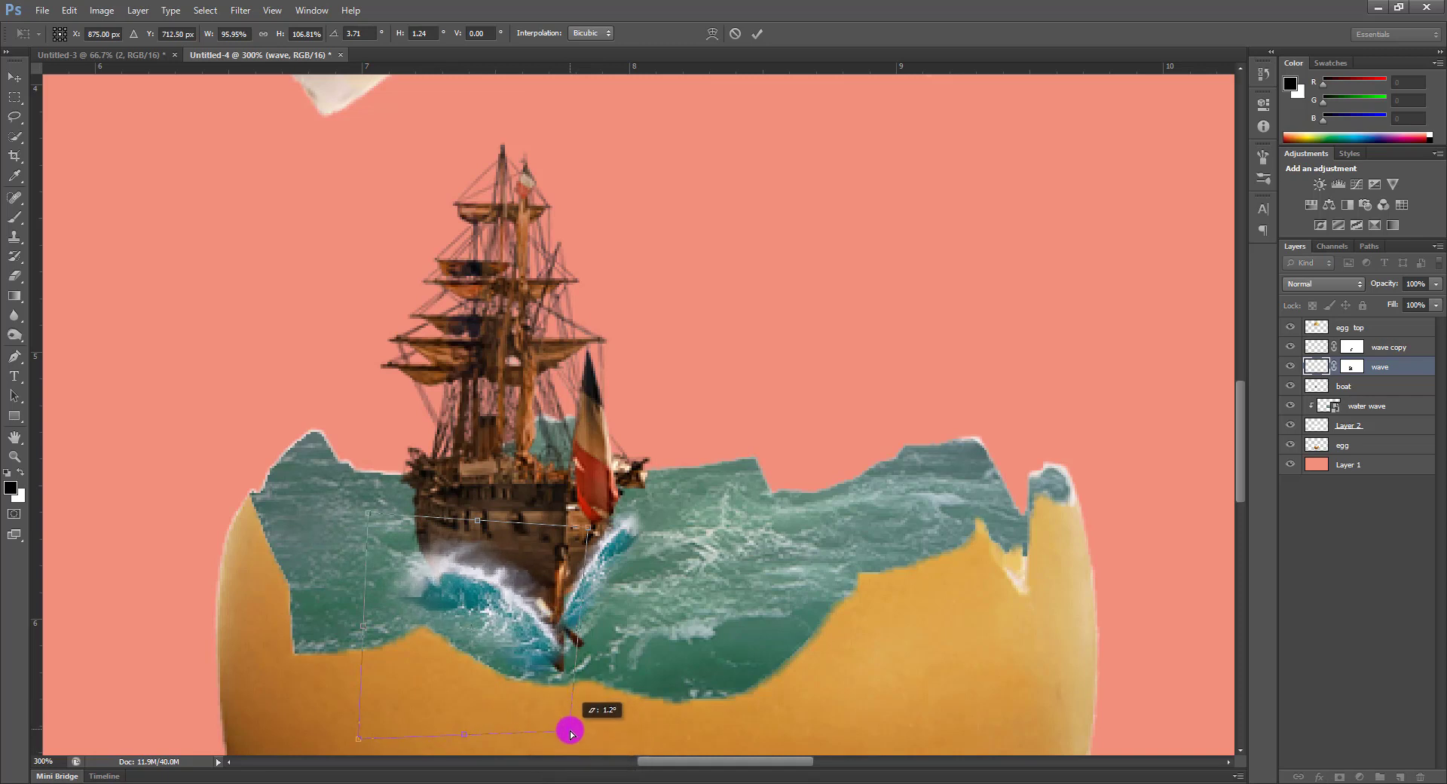
left_click_drag(354, 746, 368, 680)
left_click_drag(451, 635, 454, 649)
key("Return")
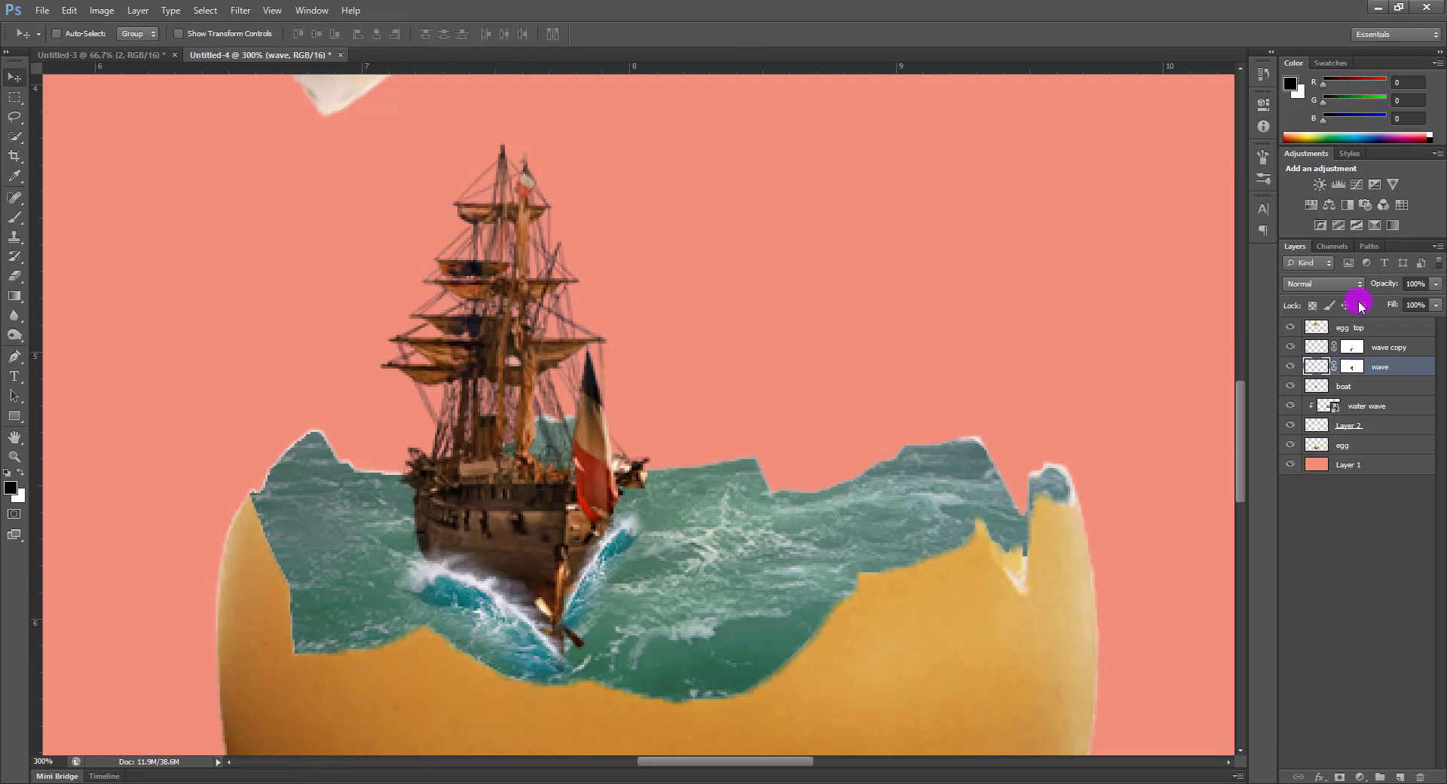
Set the wave layer's blend mode to Lighten after trying other modes
left_click(1328, 279)
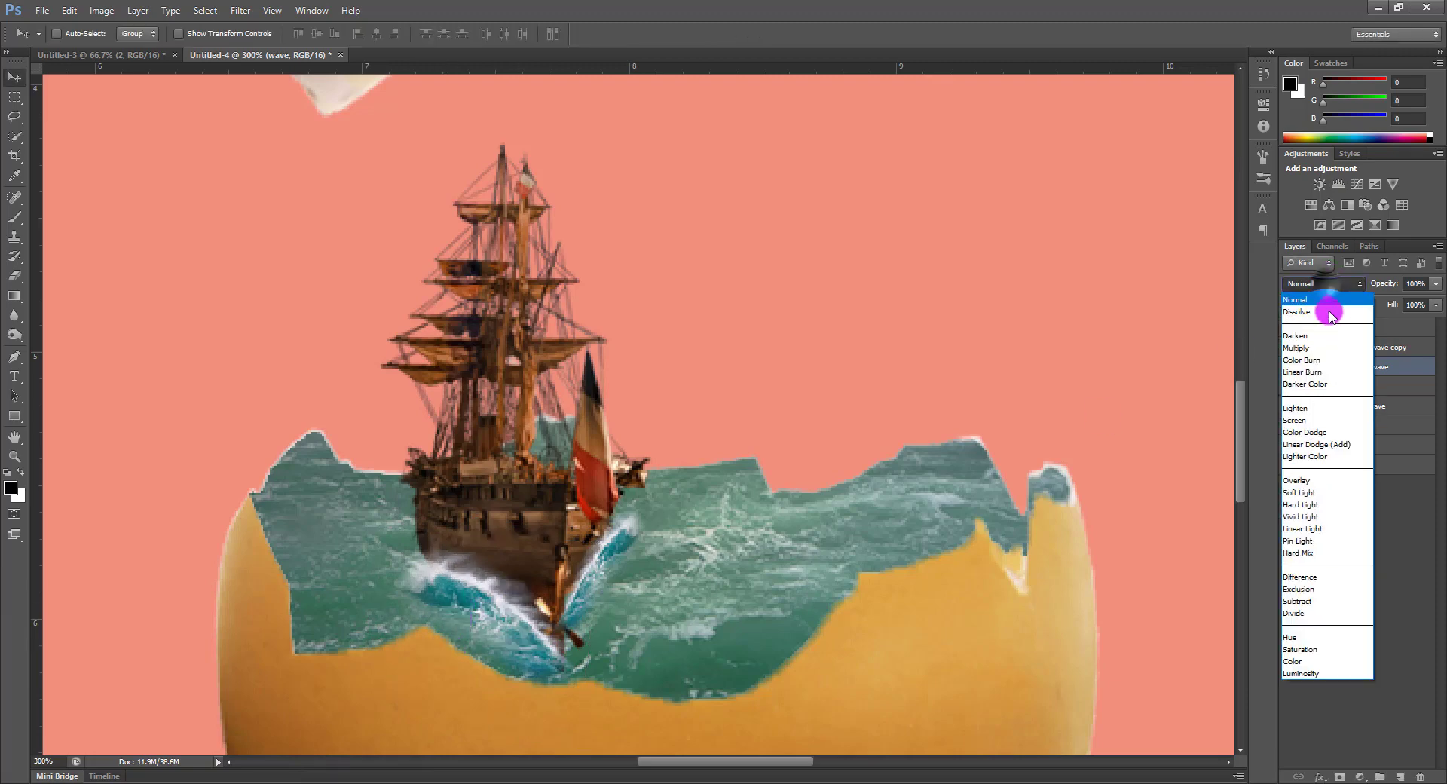
left_click(1324, 353)
key("Down")
key("Down")
key("Down")
key("Down")
key("Down")
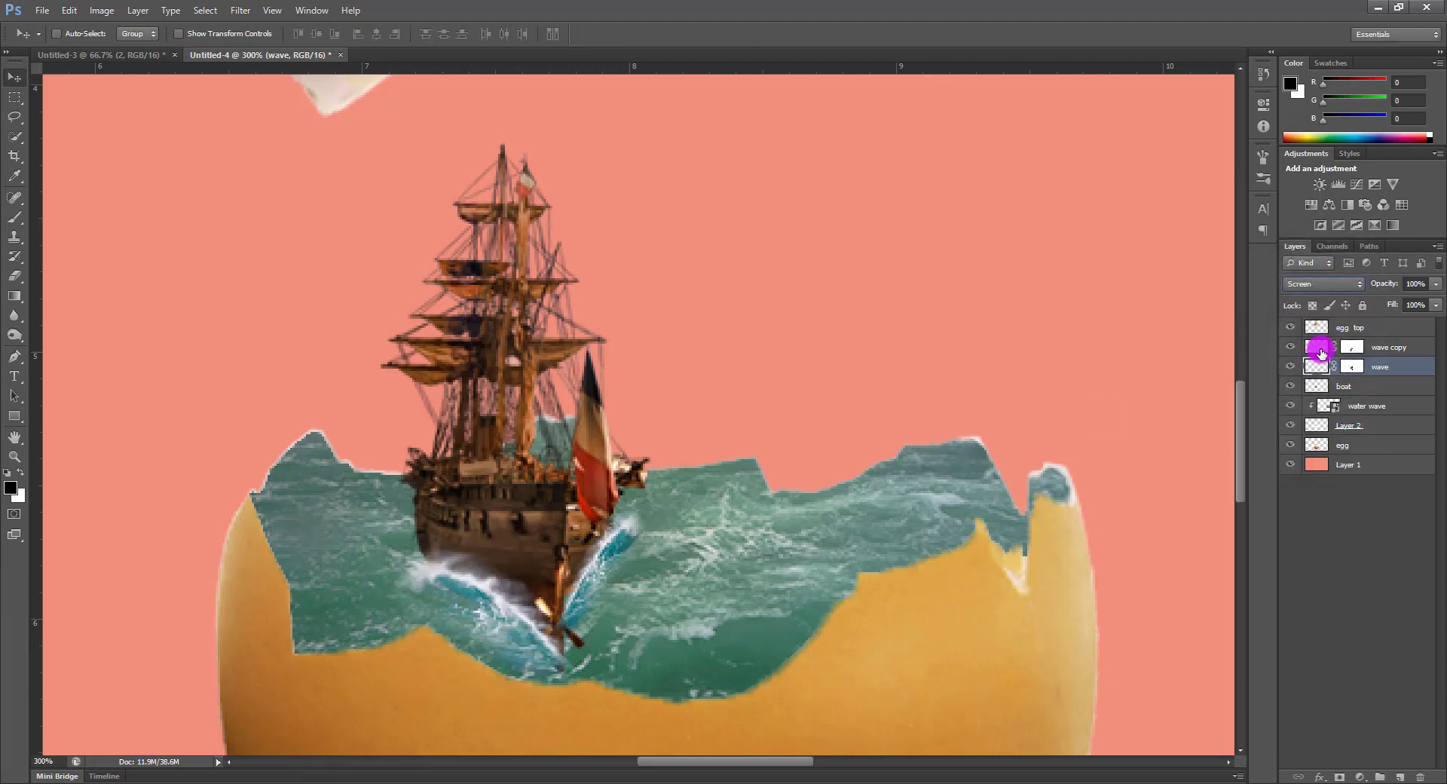
key("Up")
Set the wave copy layer's blend mode to Lighten and fit the whole composition in view
left_click(1396, 355)
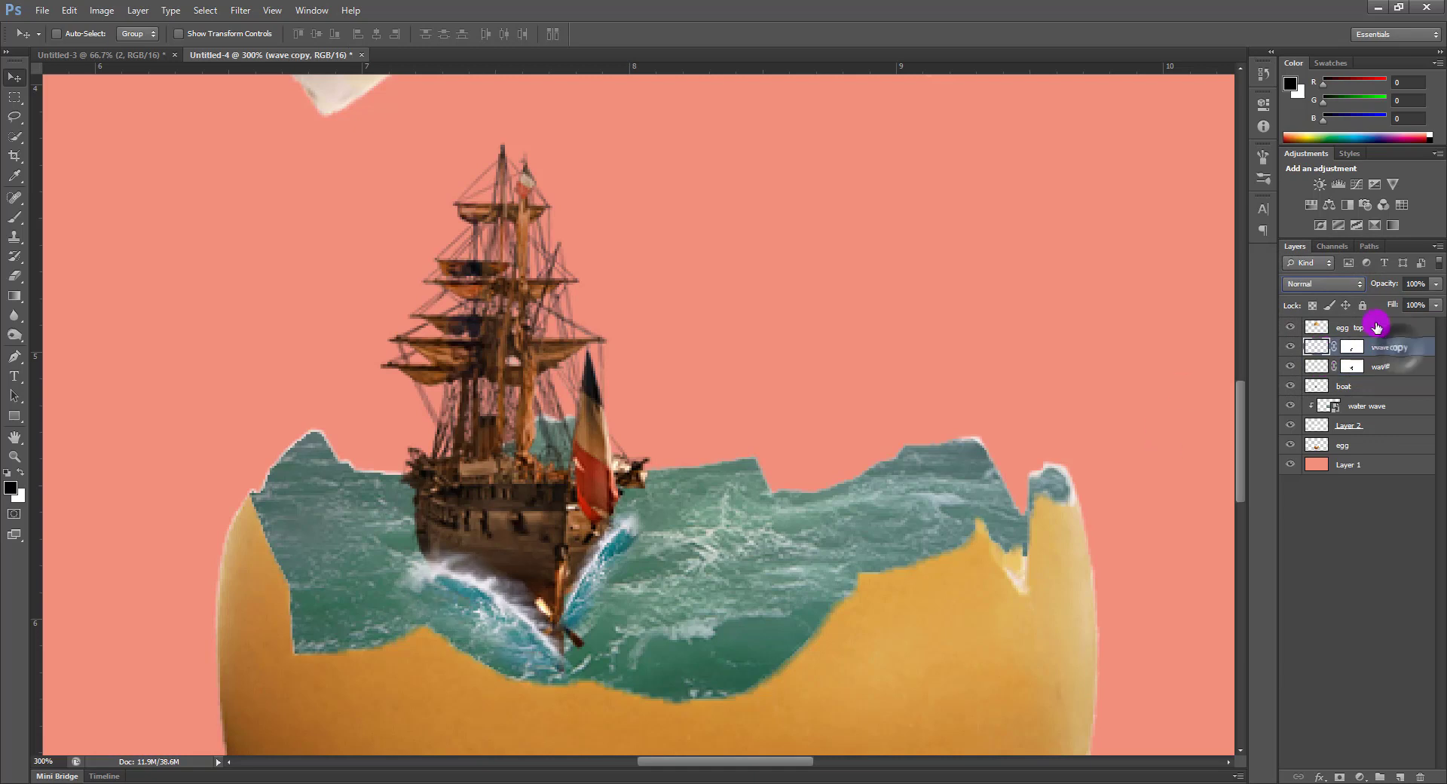
left_click(1331, 289)
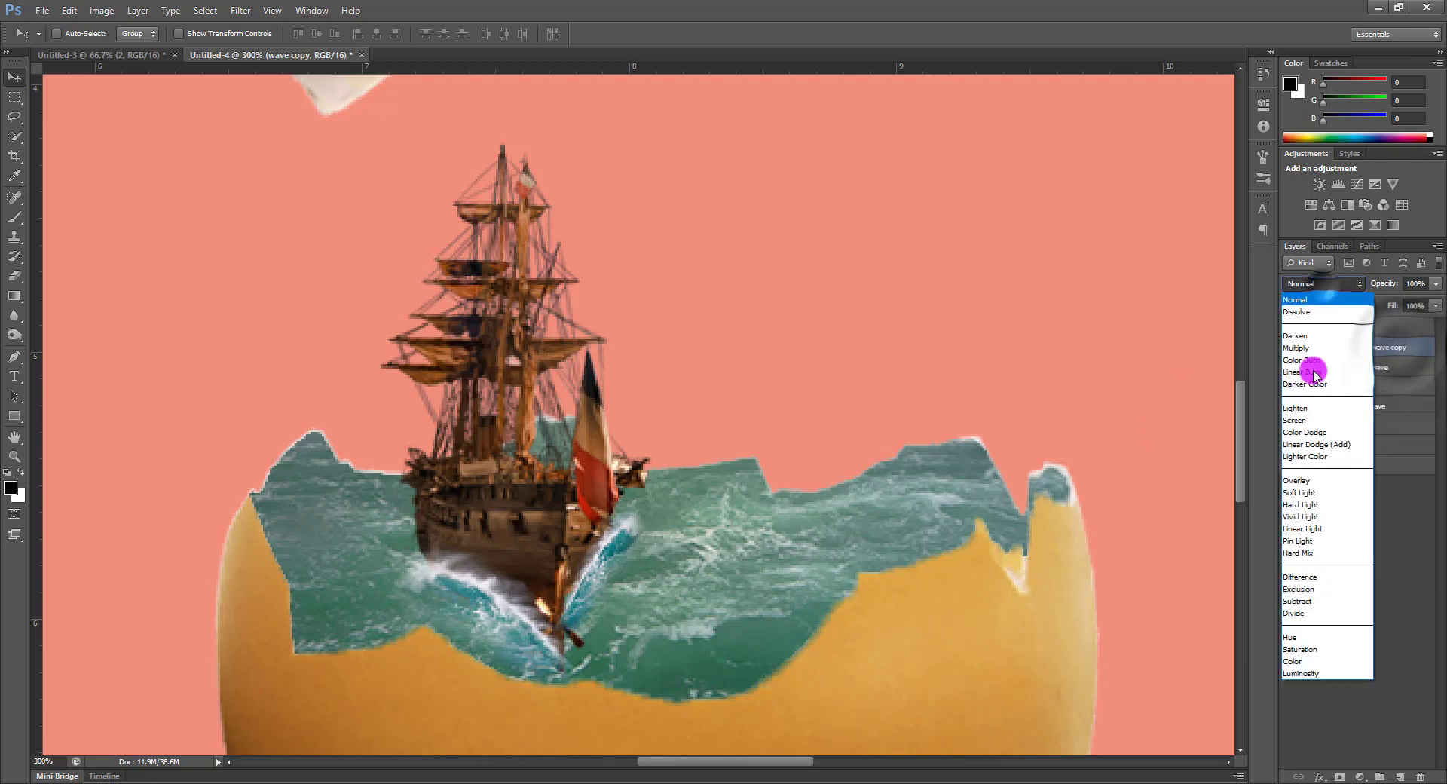
left_click(1319, 409)
left_click_drag(595, 616, 595, 628)
key("ctrl+0")
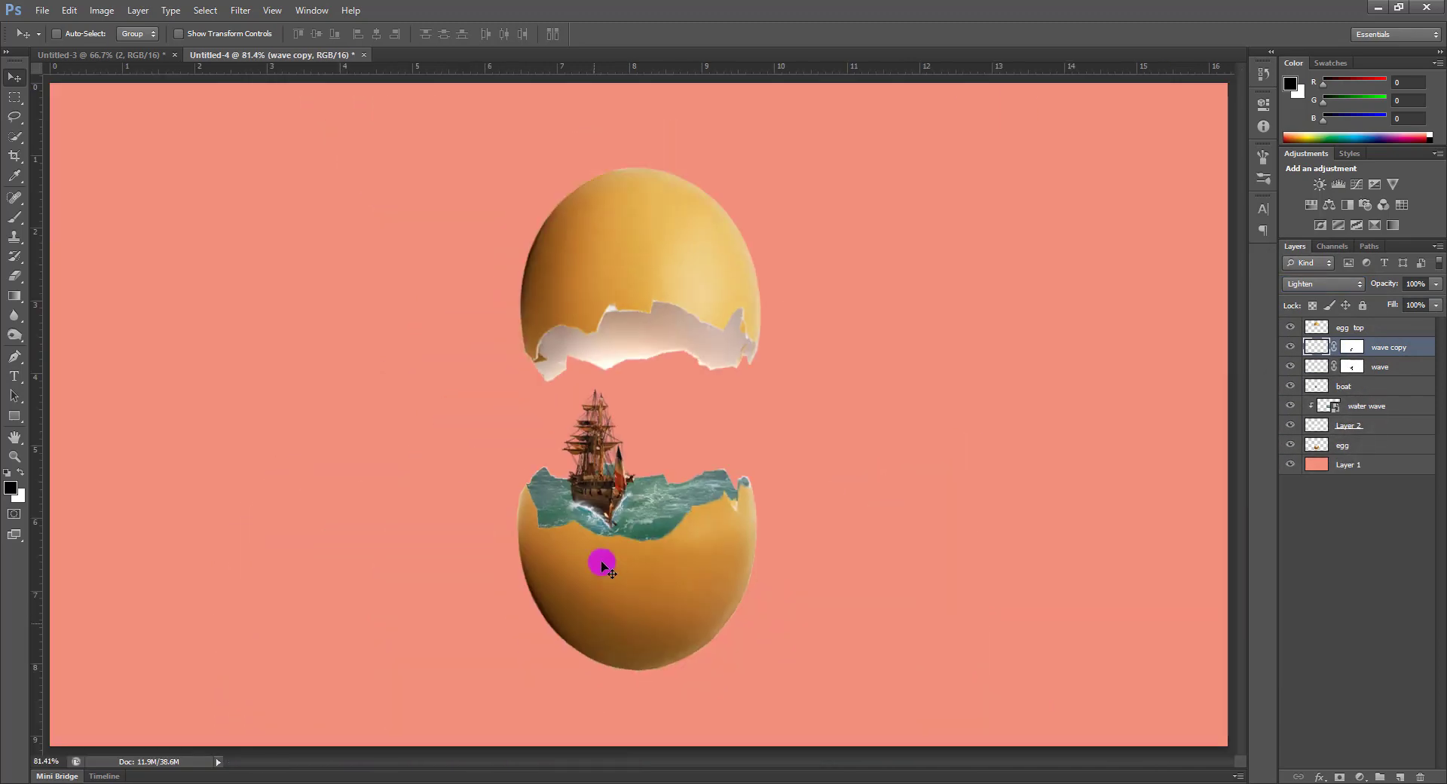
left_click(1381, 366, "ctrl")
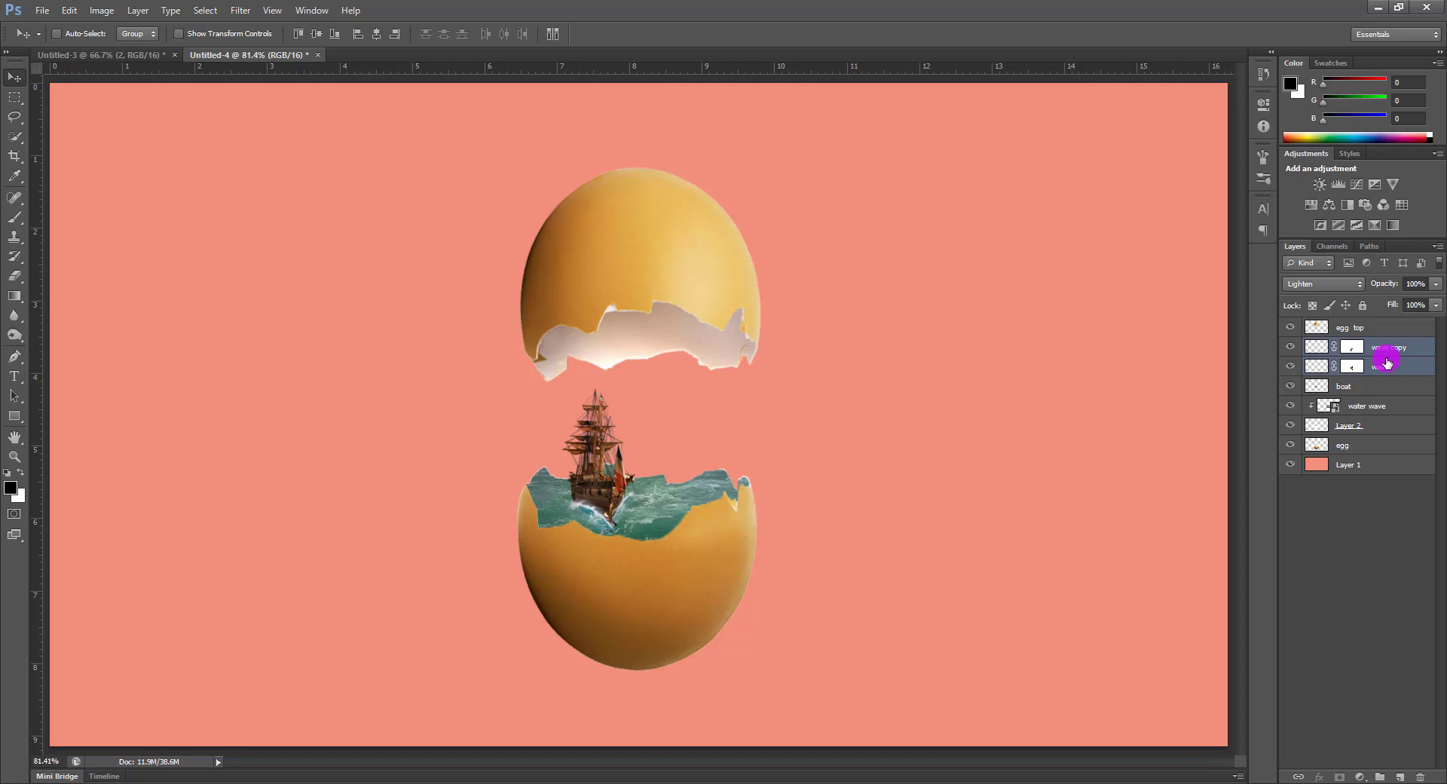
left_click(1410, 367, "ctrl")
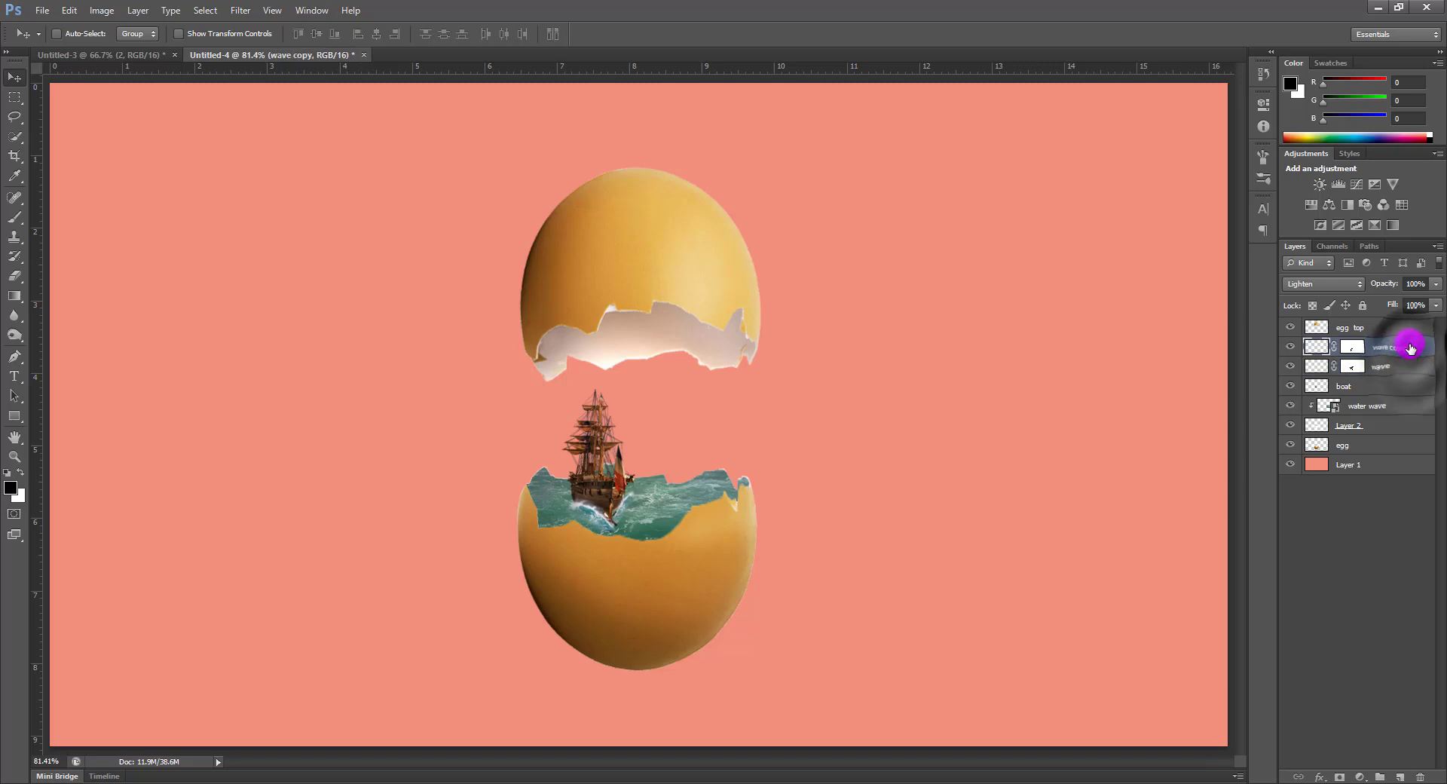
left_click(1390, 367)
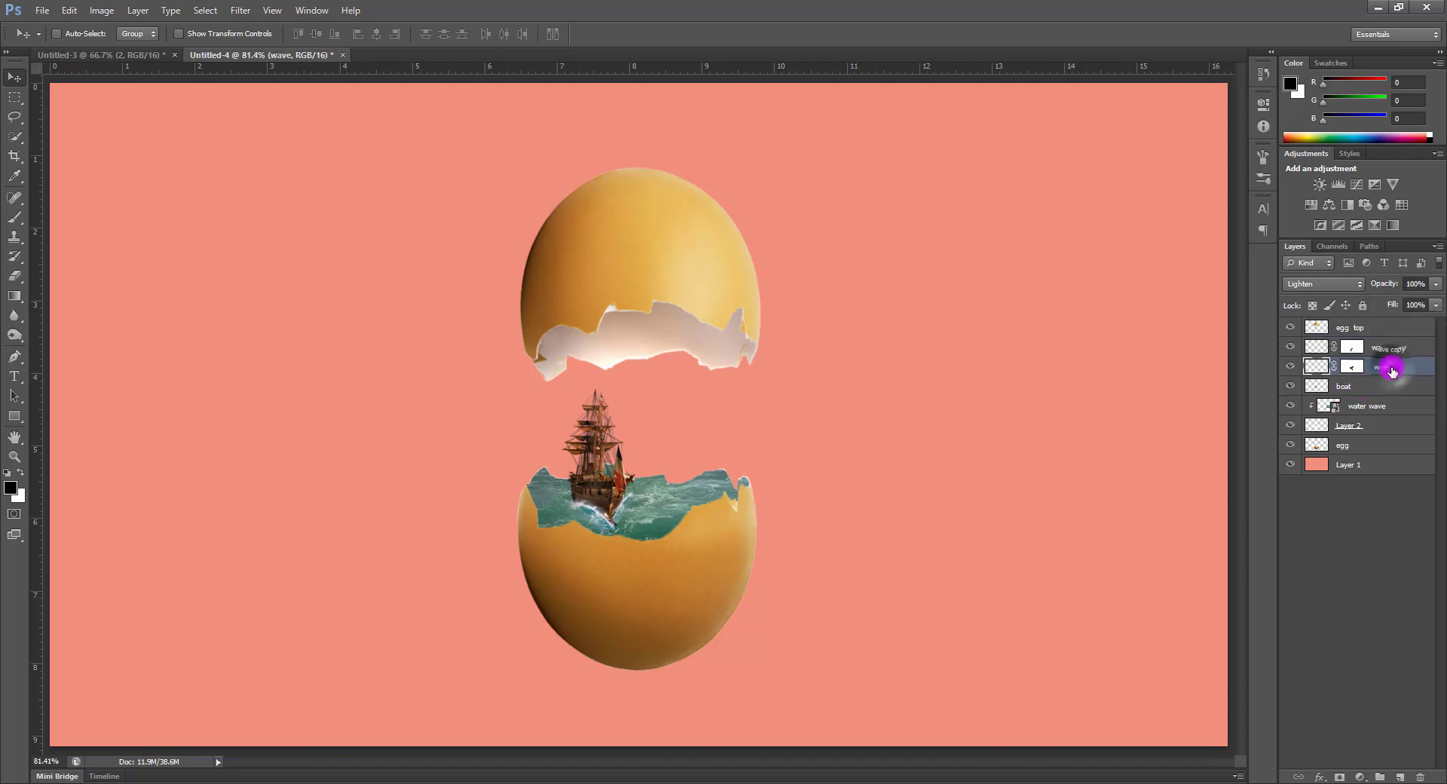
right_click(1419, 353)
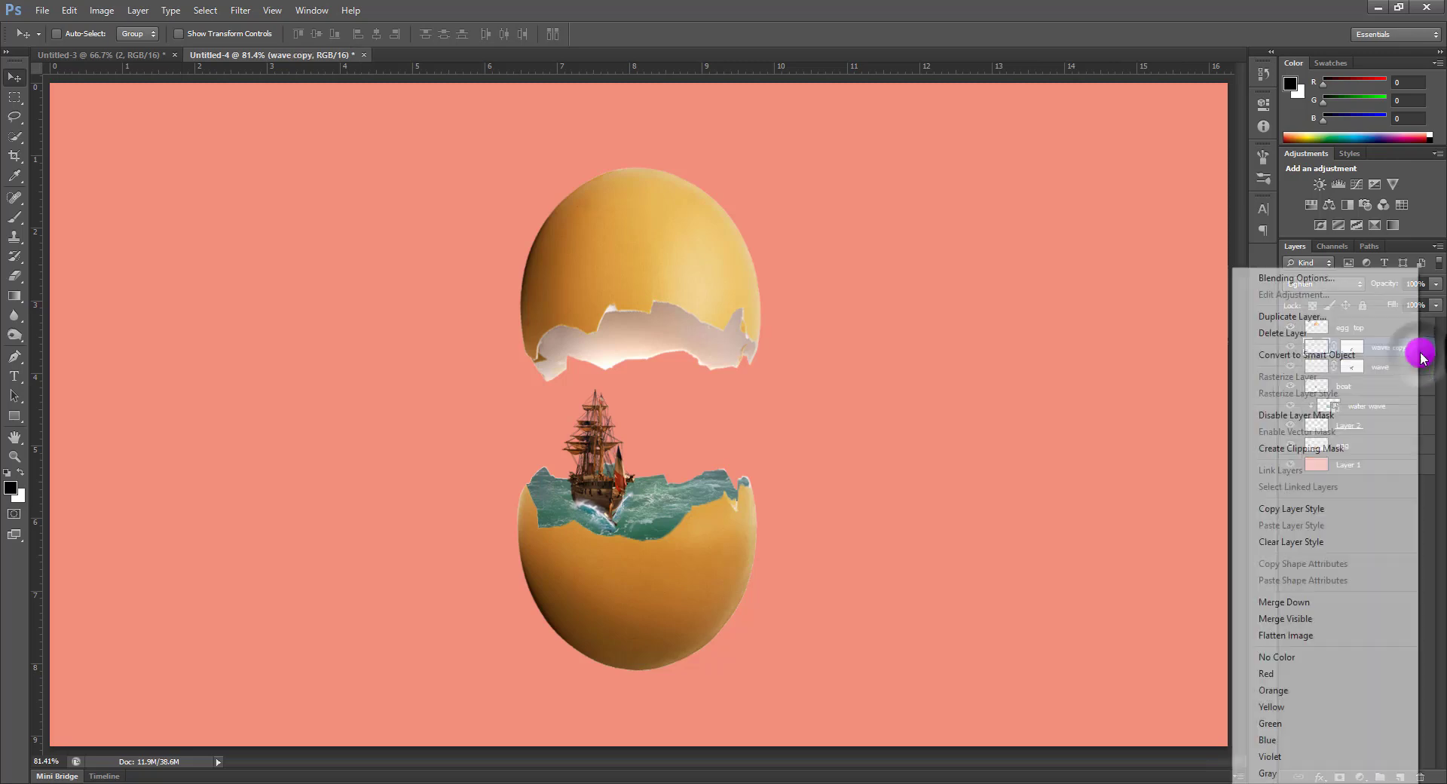
left_click(1178, 400)
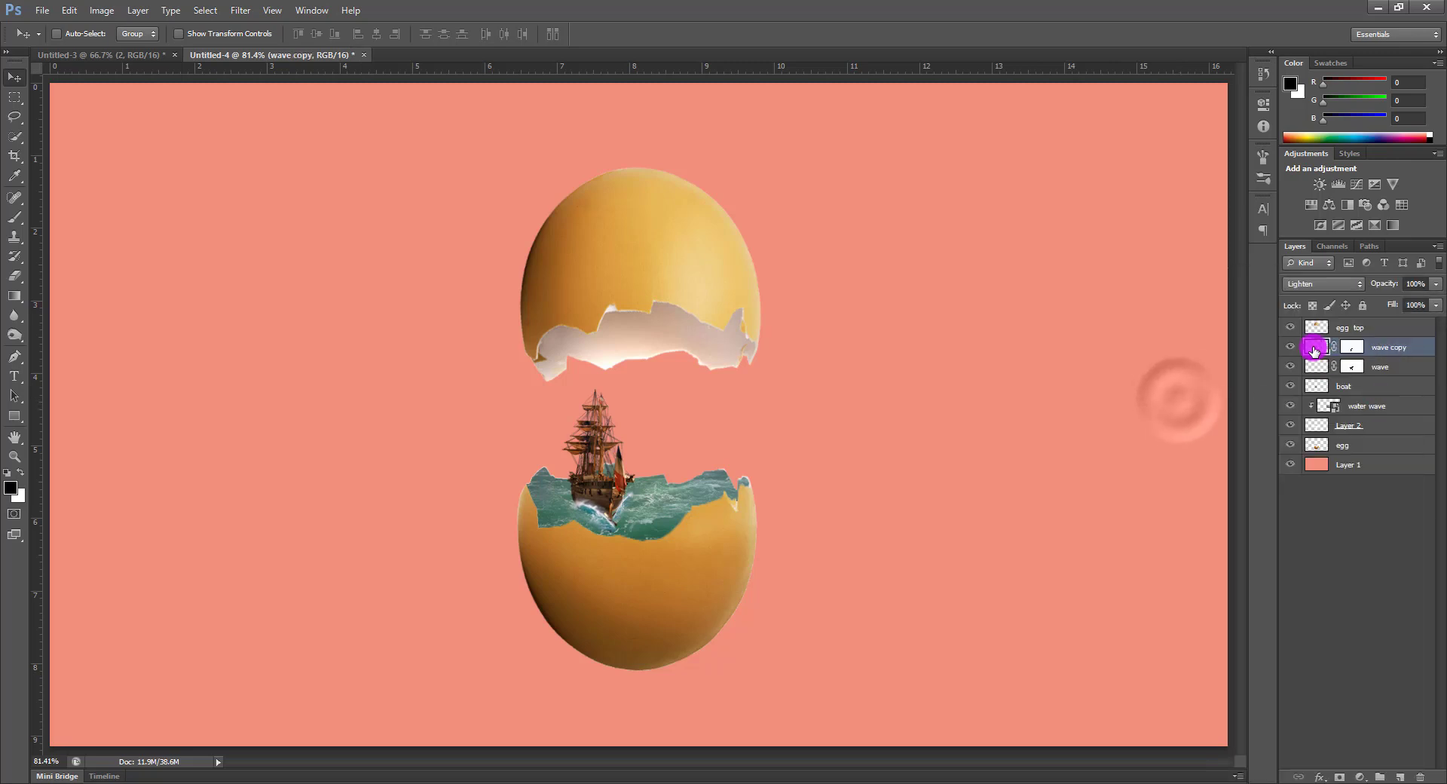
left_click(1392, 370, "ctrl")
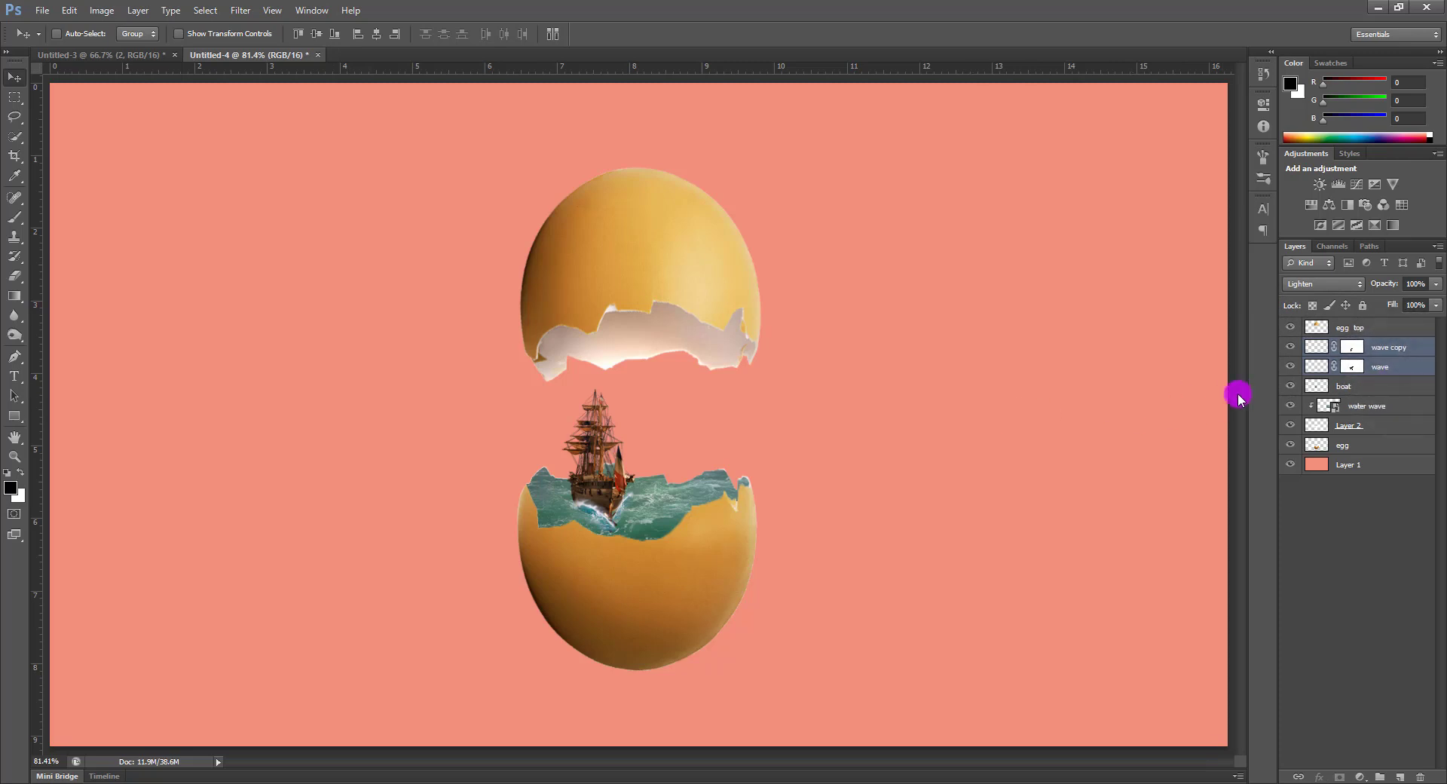
Apply the layer masks of the wave copy and wave layers permanently
right_click(1359, 352)
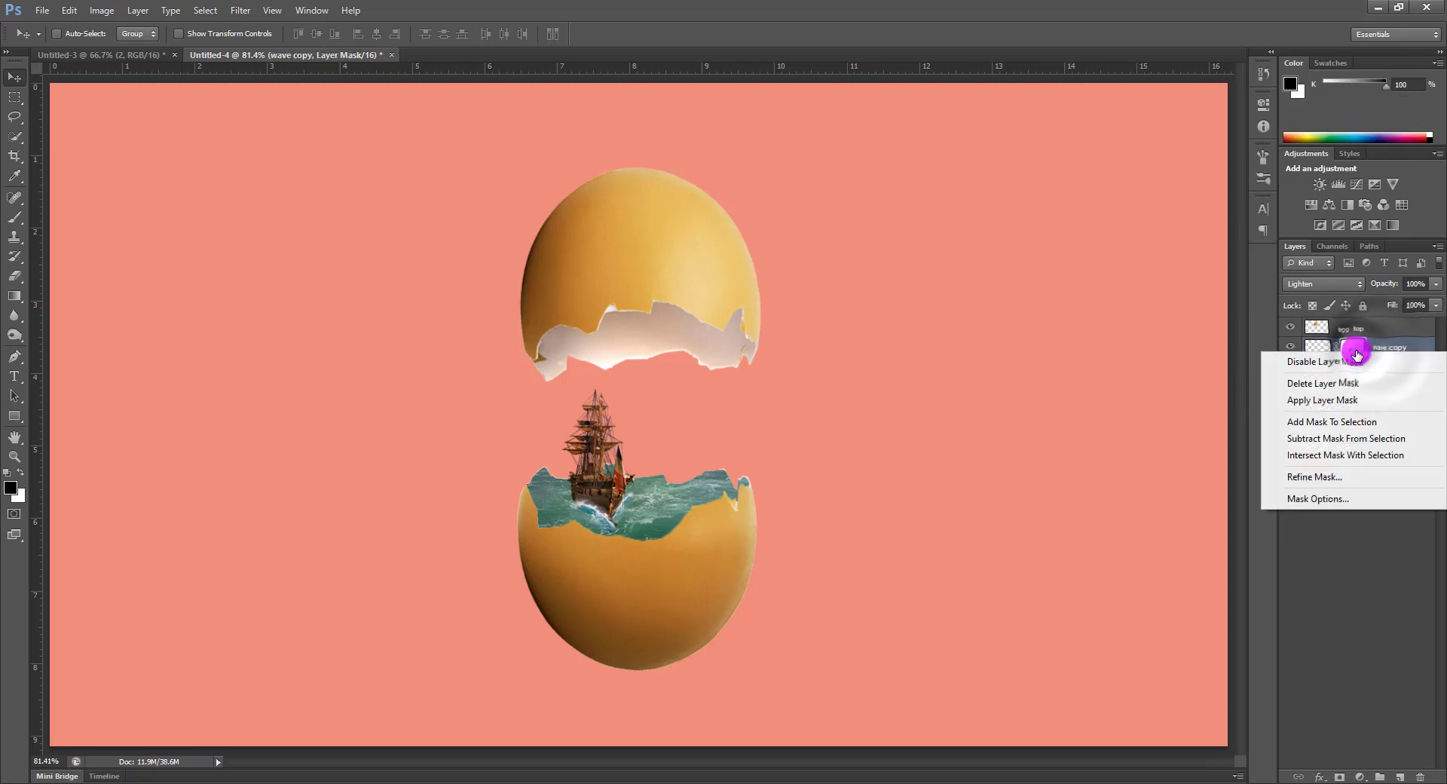
left_click(1340, 407)
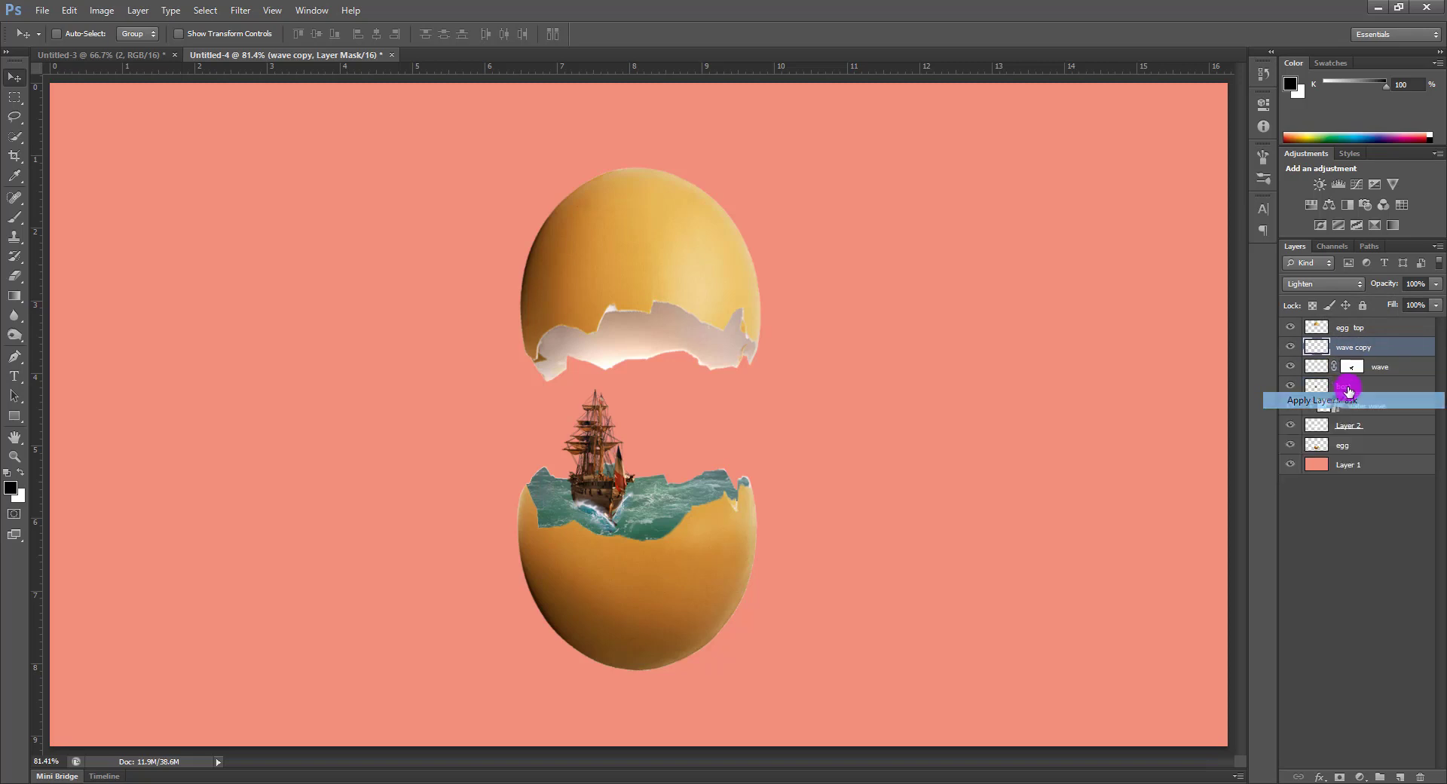
right_click(1352, 367)
left_click(1354, 416)
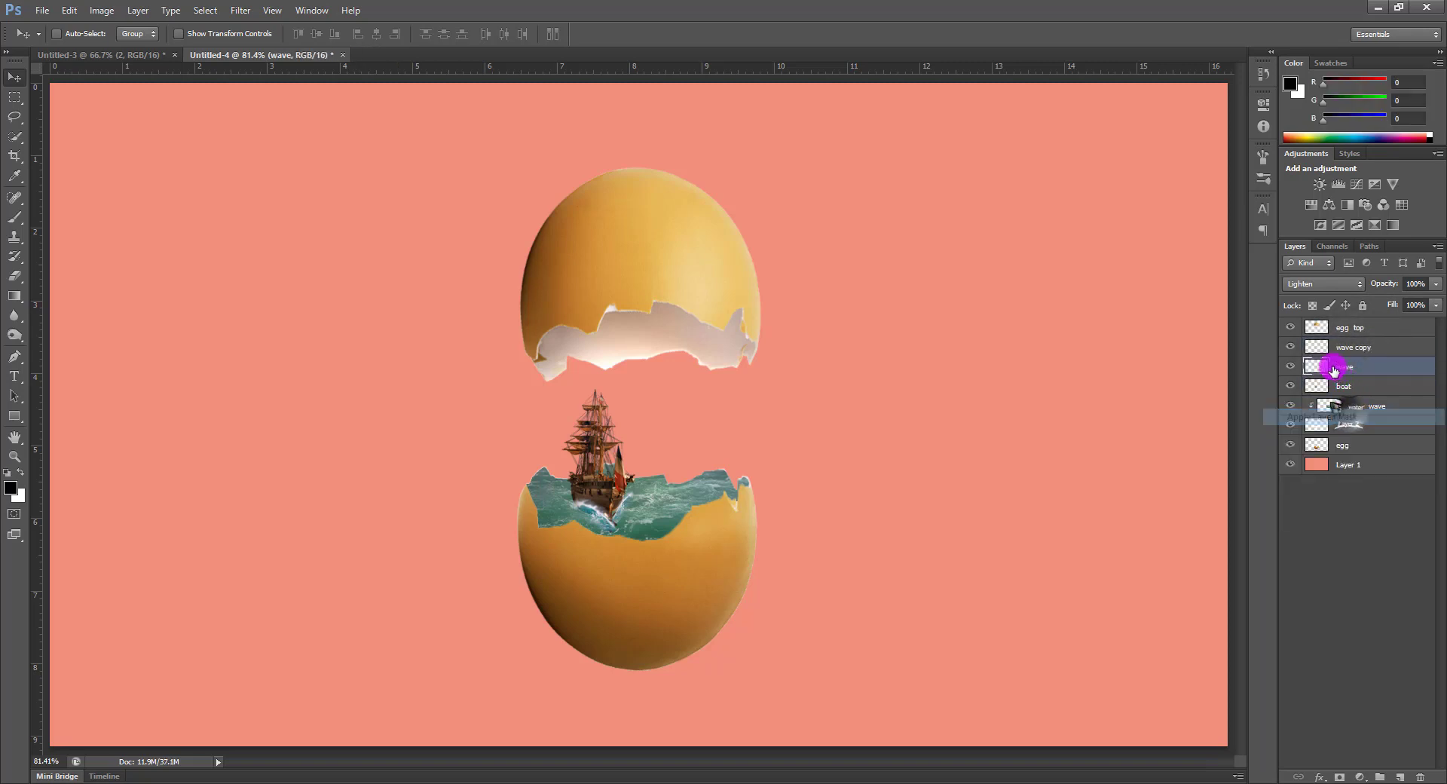
left_click(1329, 388, "ctrl")
key("ctrl+u")
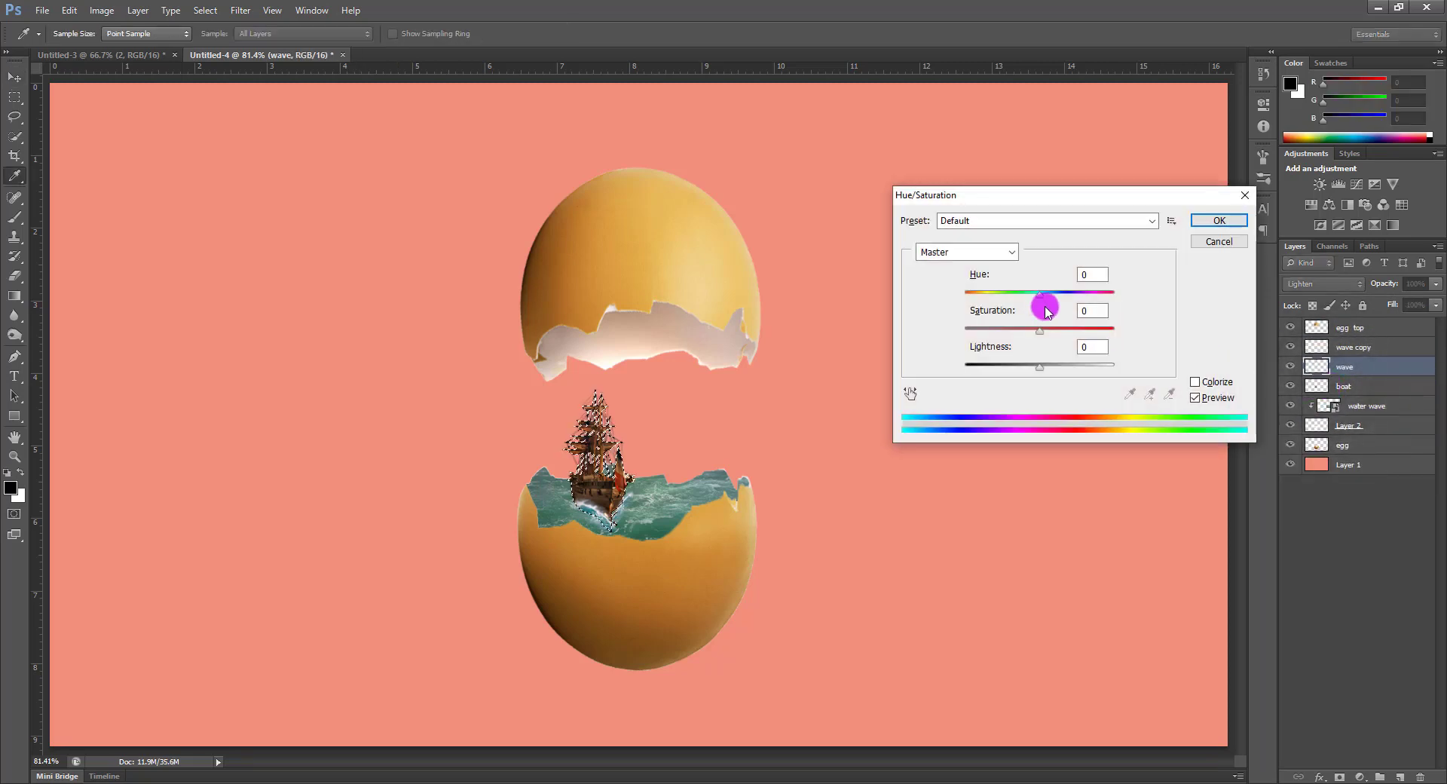
left_click_drag(1040, 293, 1027, 294)
left_click(1245, 246)
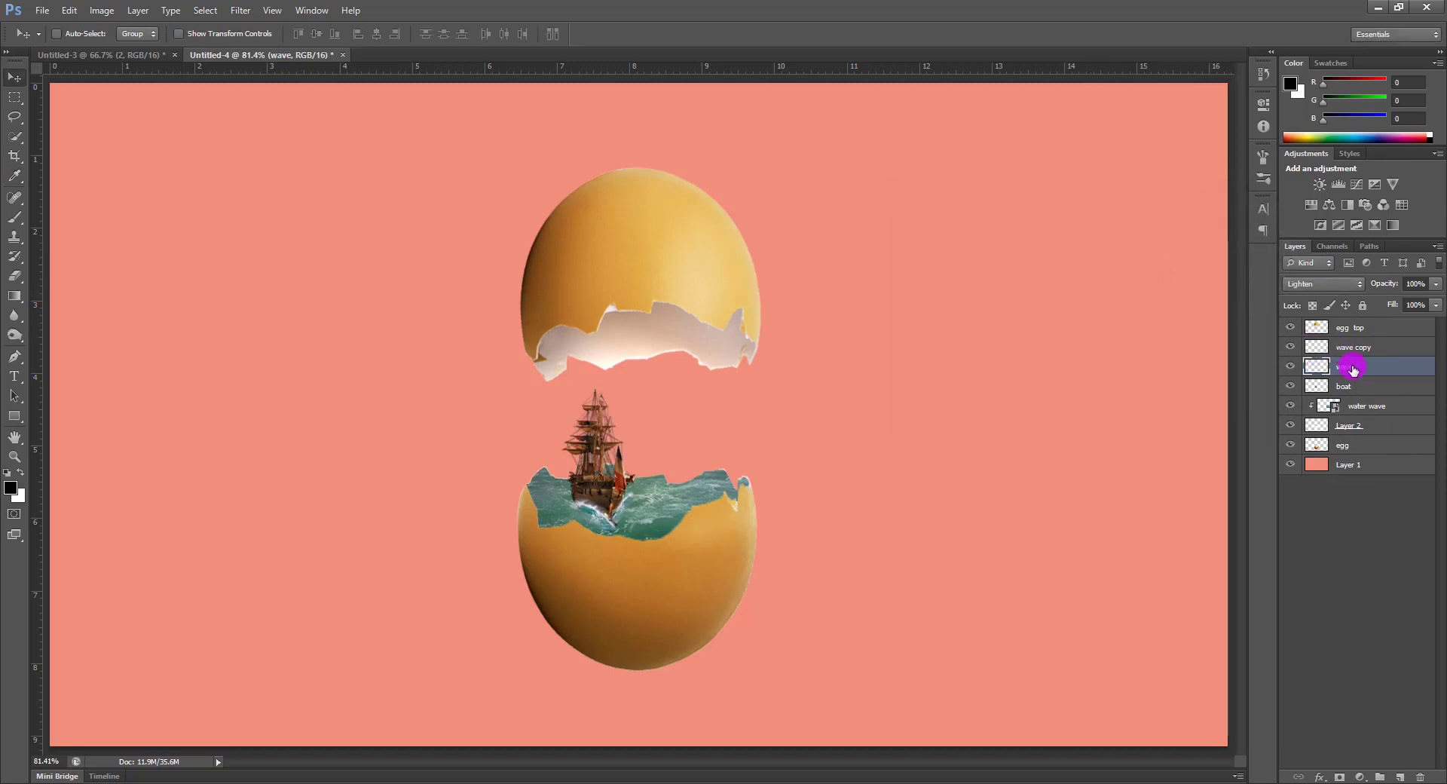
left_click(1389, 347, "shift")
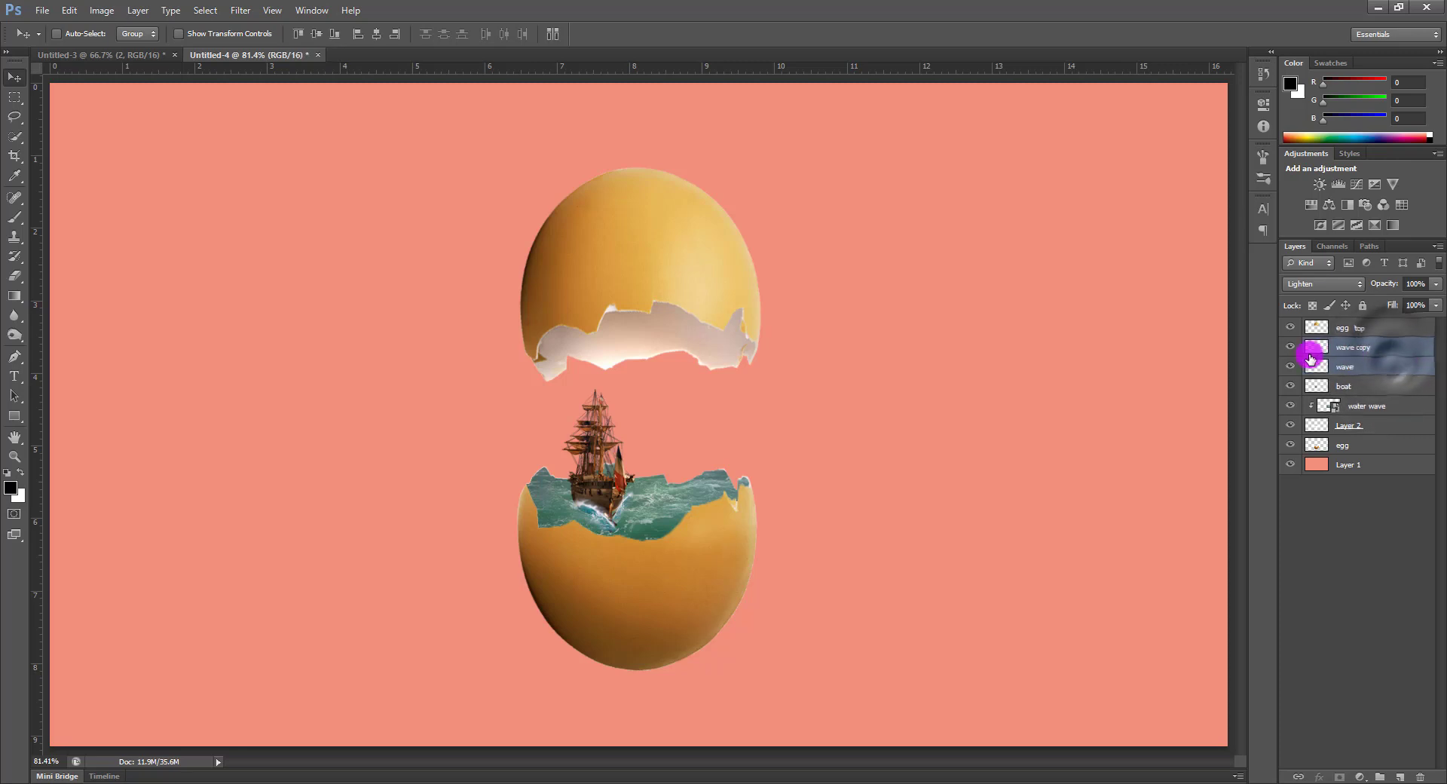
left_click_drag(1389, 347, 938, 369)
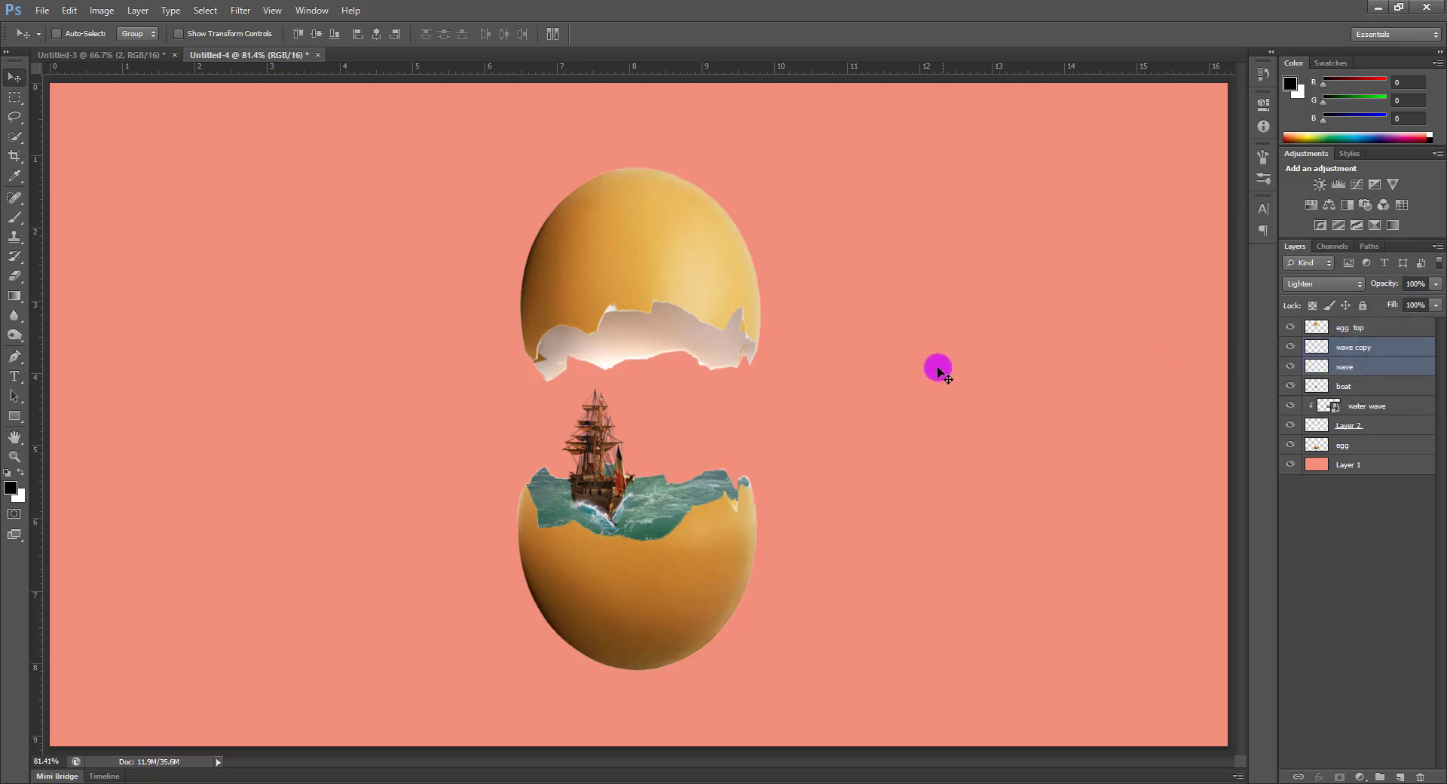
Shift the wave layer's hue to -13 with Hue/Saturation
left_click(1368, 367)
key("ctrl+u")
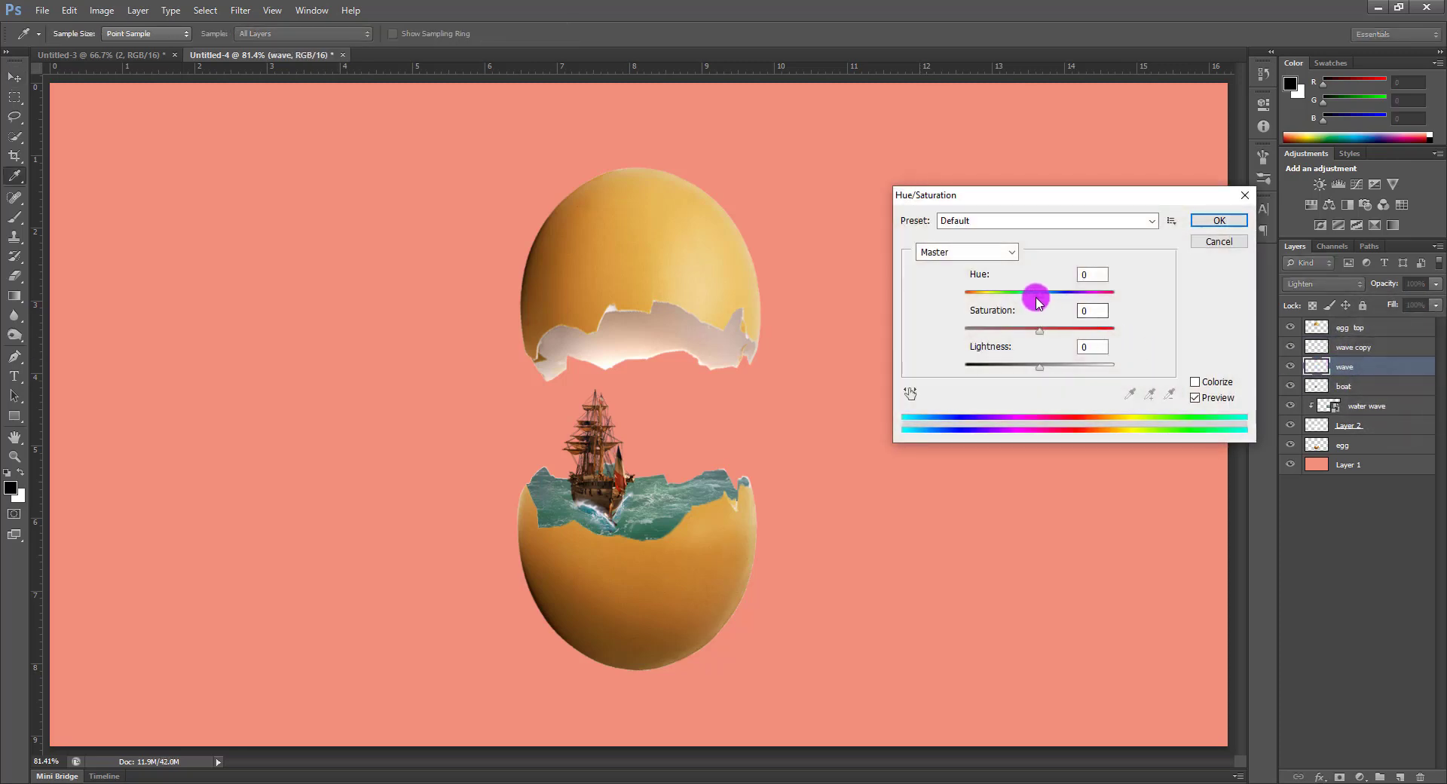
left_click_drag(1035, 300, 1017, 305)
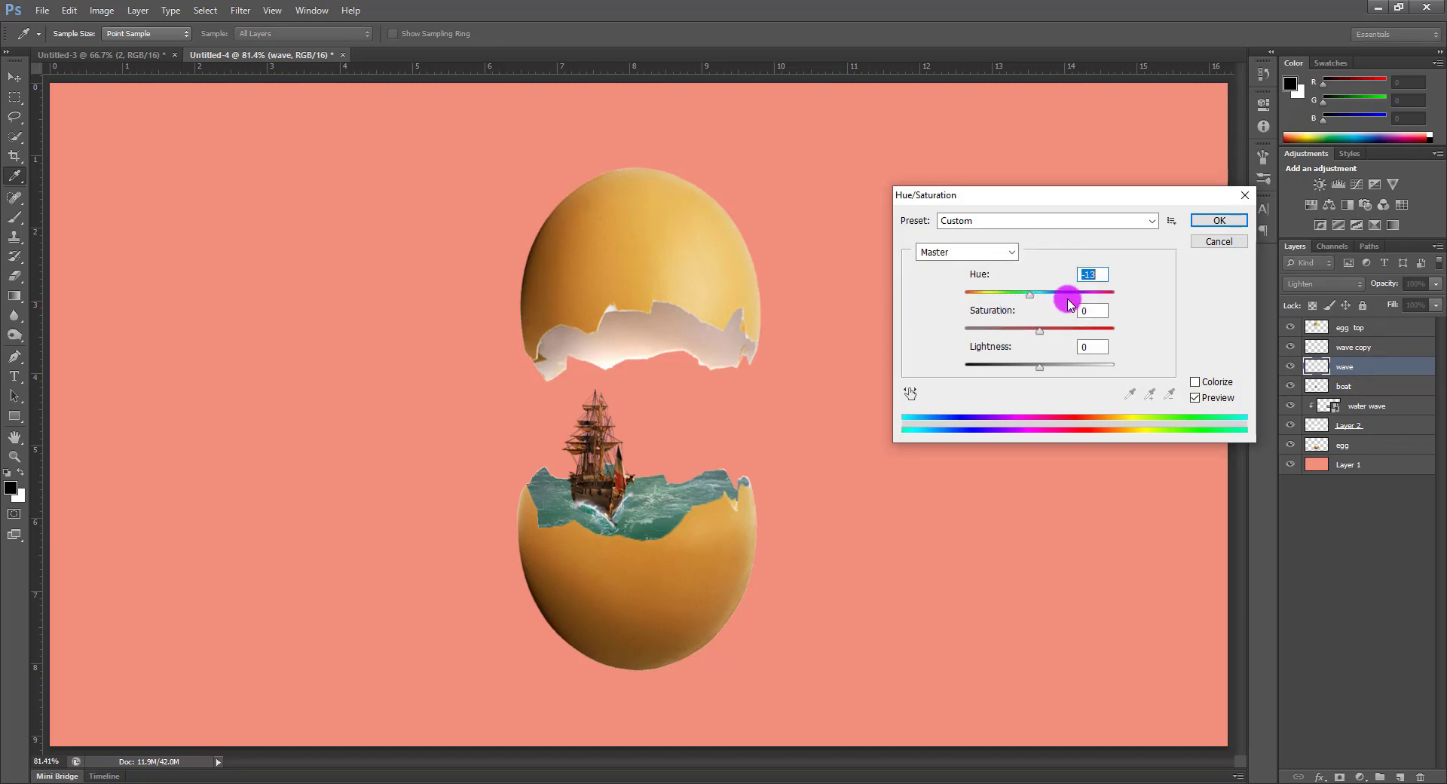
left_click(1215, 224)
Apply Hue/Saturation to the wave copy layer with a hue of -13
left_click(1386, 347)
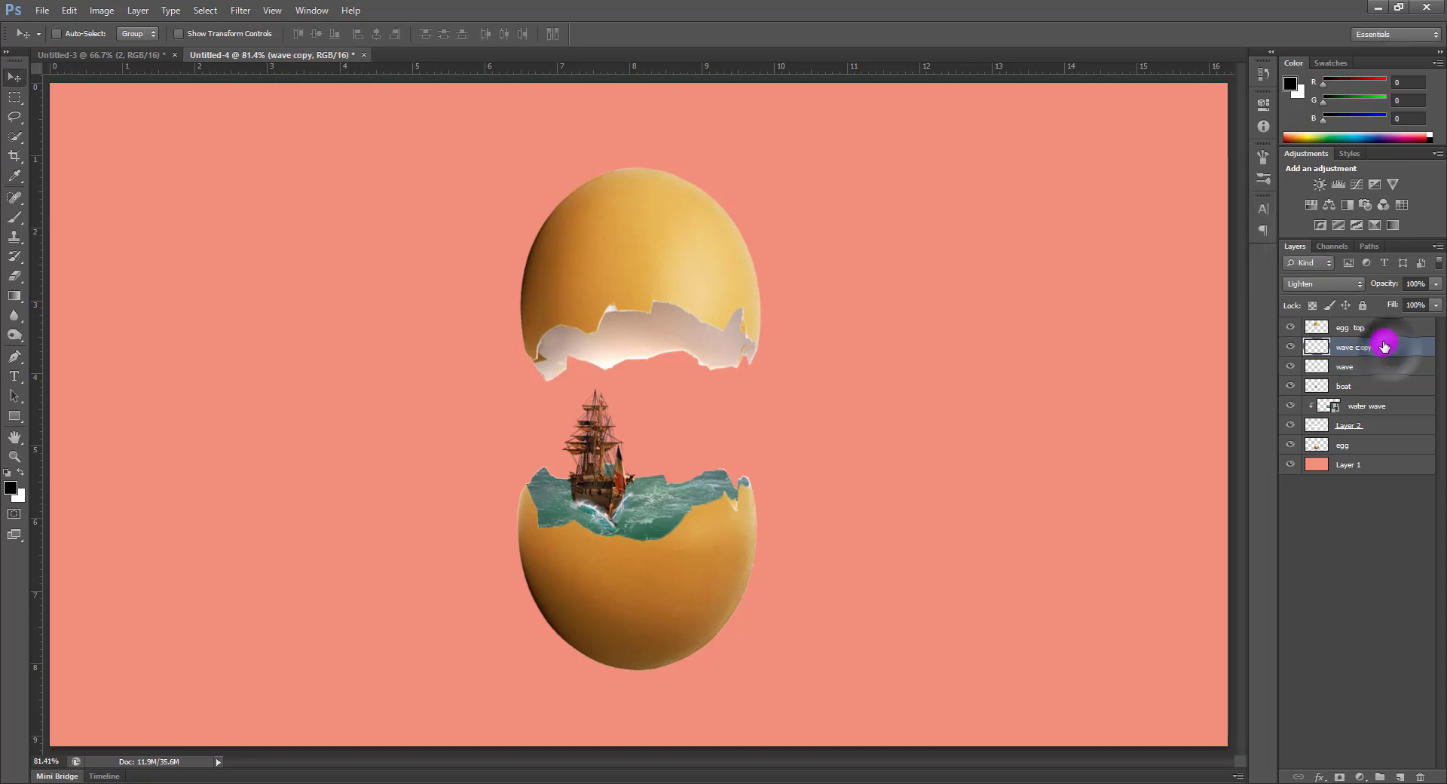
key("ctrl+u")
type("-13")
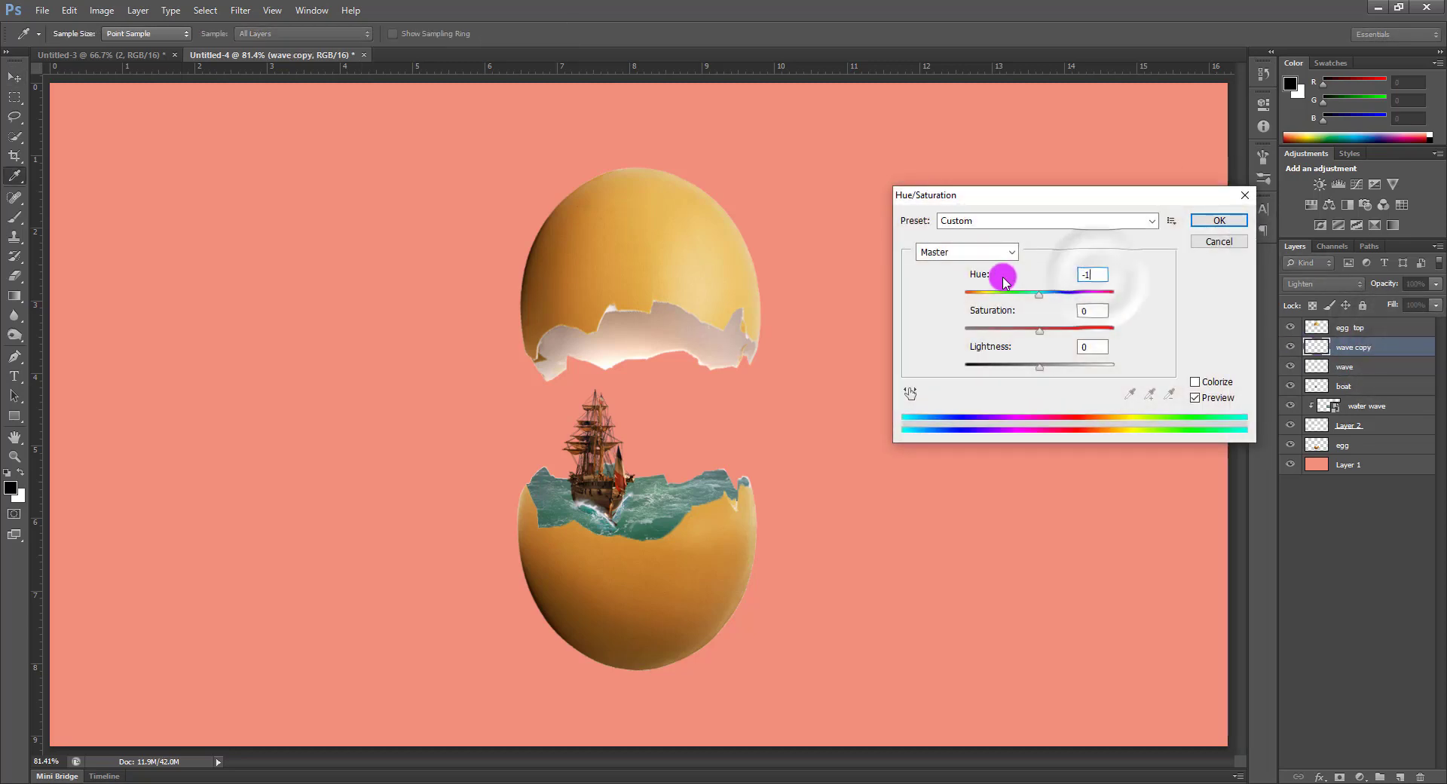
left_click(1240, 197)
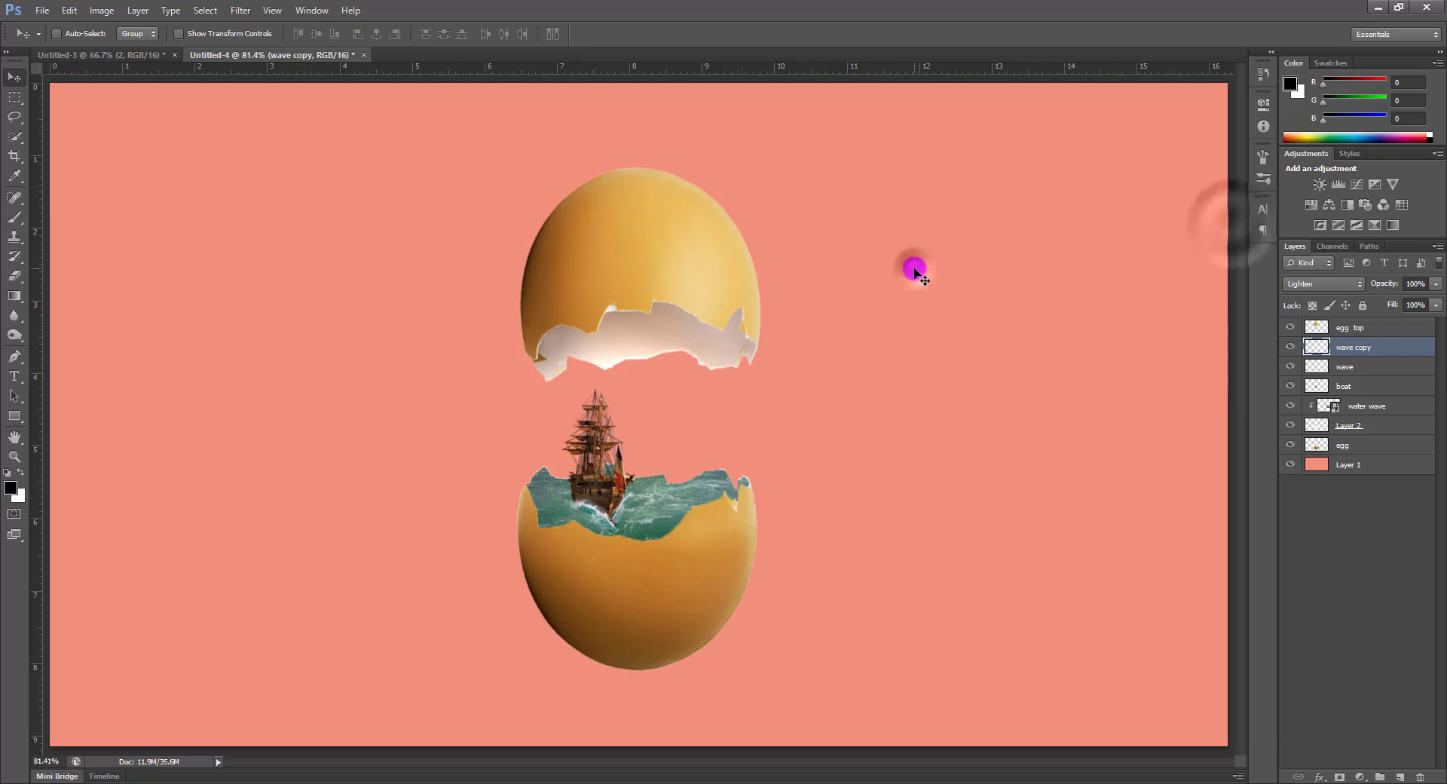
Erase the wave layer's lower edge at the ship's bow with a soft 50 px Eraser at 60% opacity and 47% flow
key("ctrl+plus")
key("ctrl+plus")
left_click_drag(880, 433, 912, 380)
key("ctrl+plus")
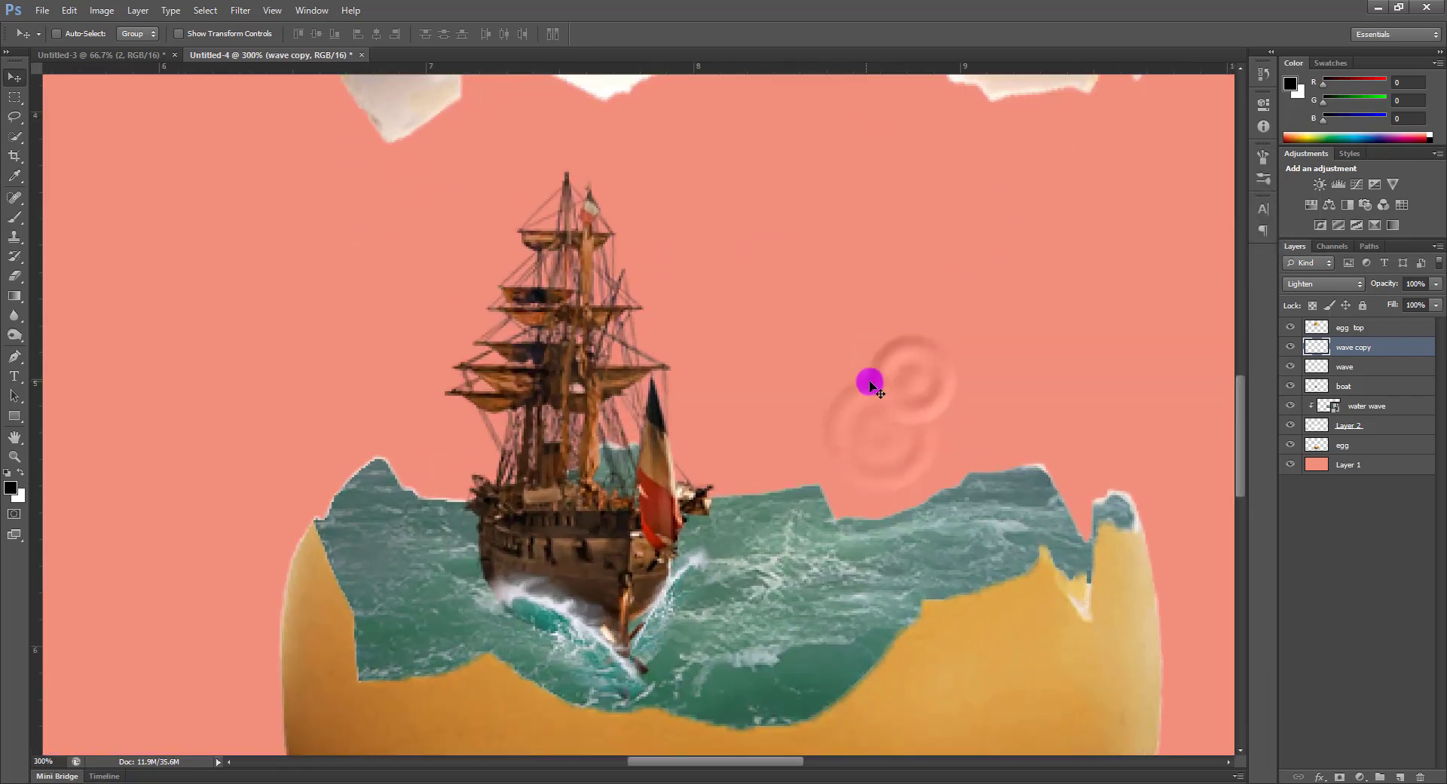
left_click_drag(884, 501, 889, 450)
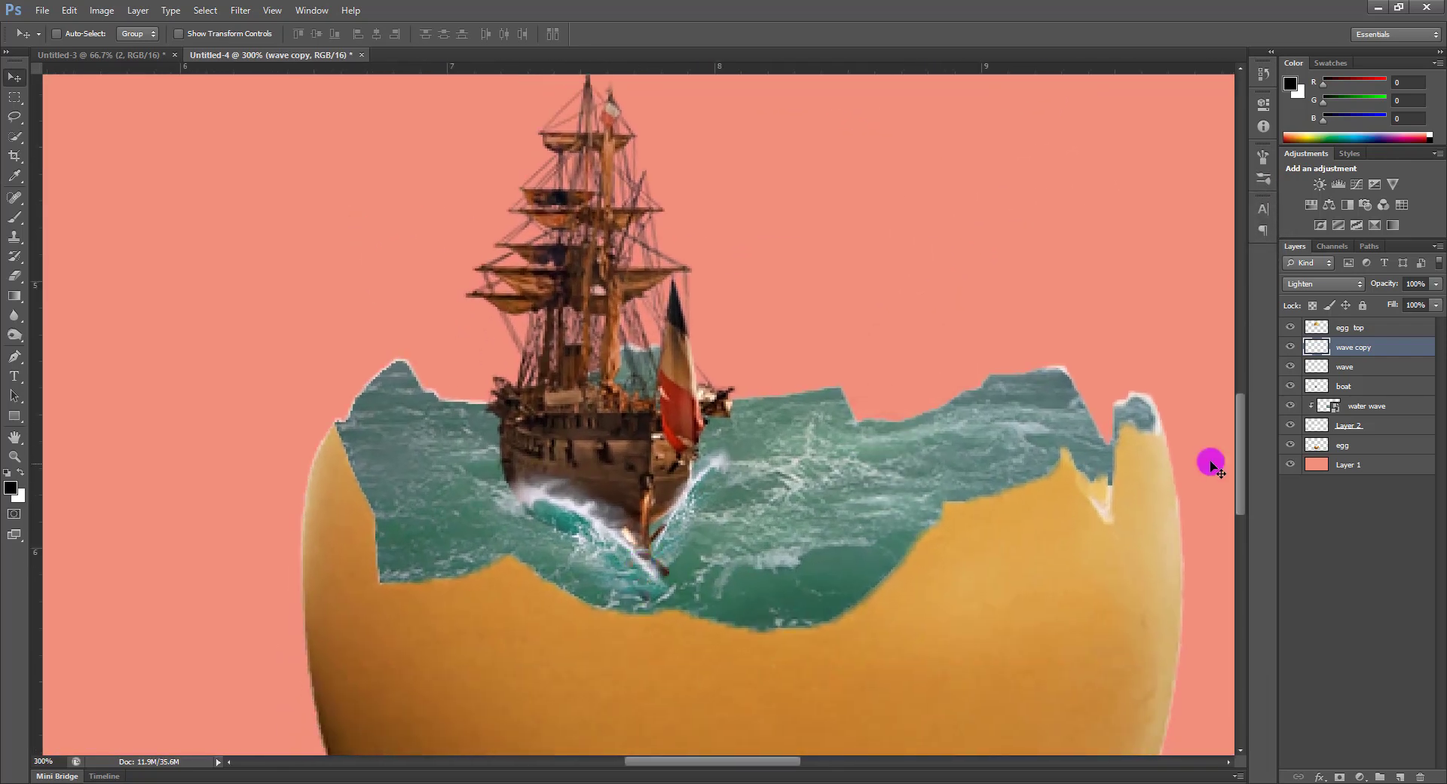
left_click(1335, 368)
key("e")
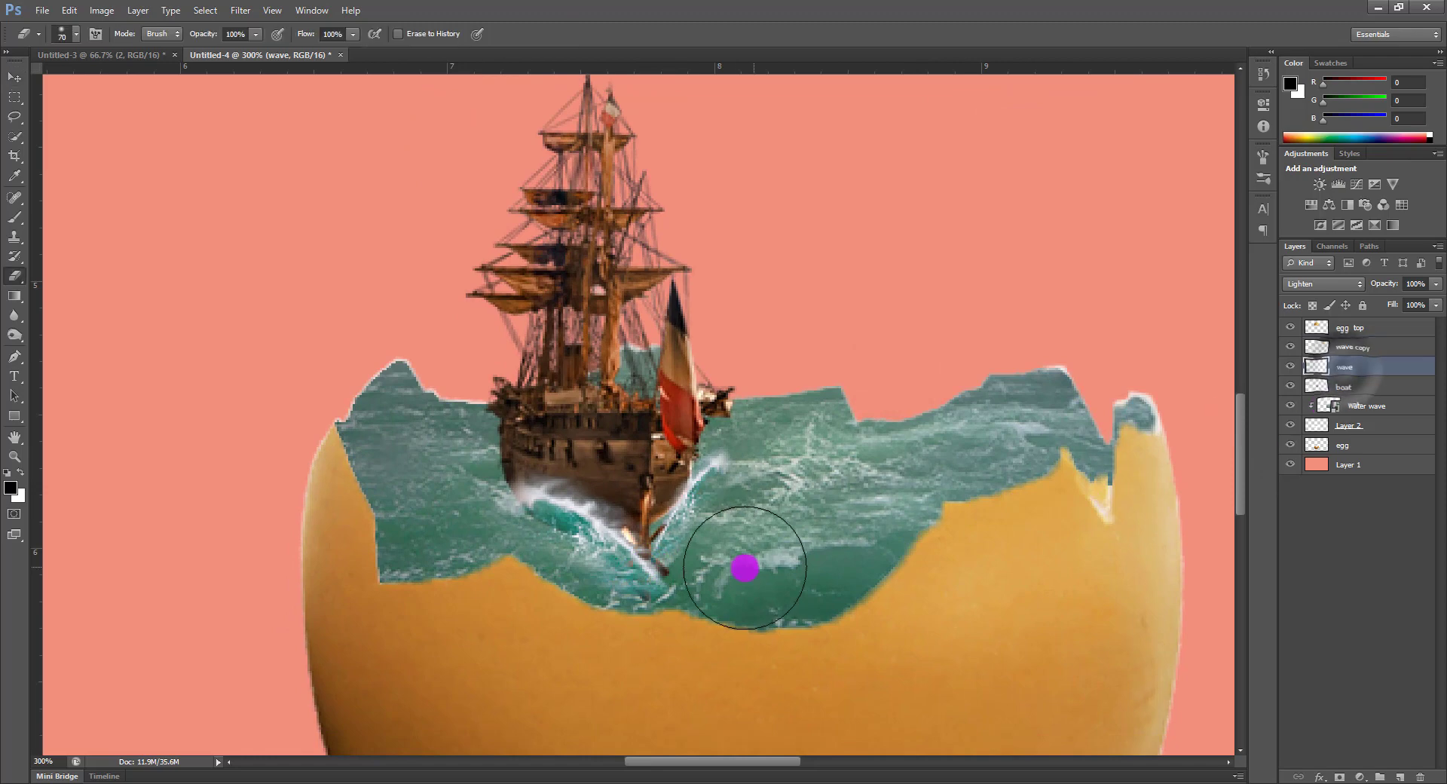
right_click(690, 588)
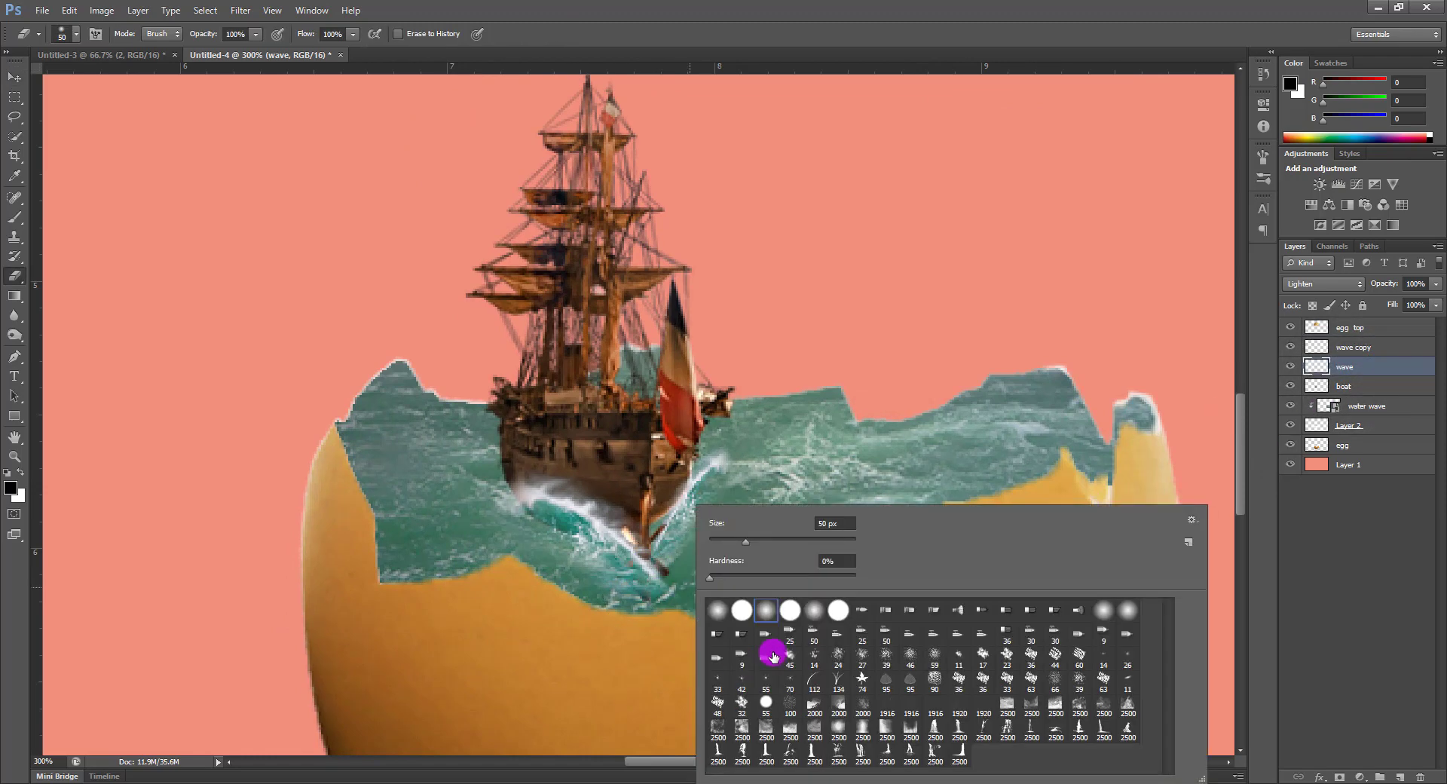
left_click(759, 618)
left_click(823, 9)
mouse_move(640, 598)
left_mouse_down()
mouse_move(614, 598)
mouse_move(668, 601)
left_mouse_up()
key("ctrl+z")
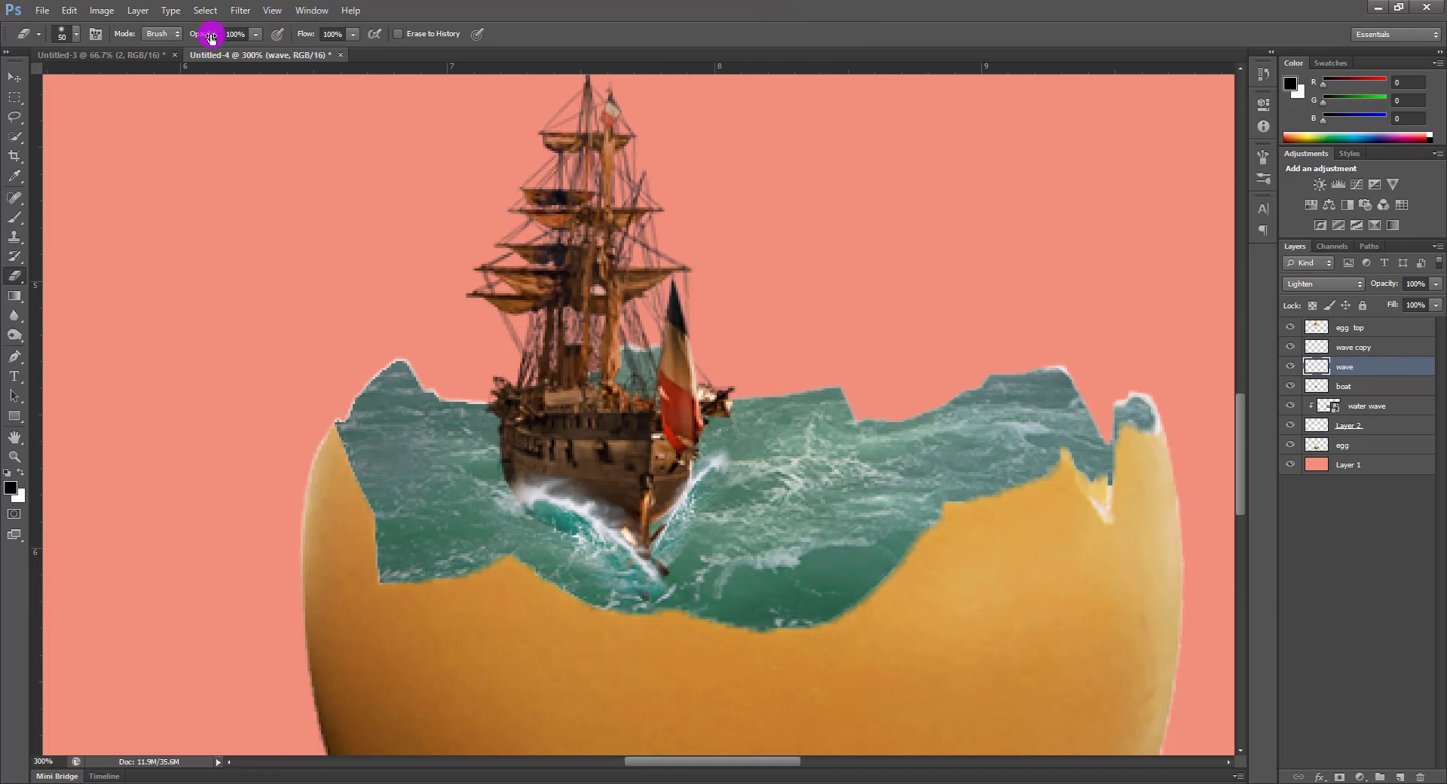
mouse_move(200, 38)
left_mouse_down()
mouse_move(294, 38)
mouse_move(190, 36)
left_mouse_up()
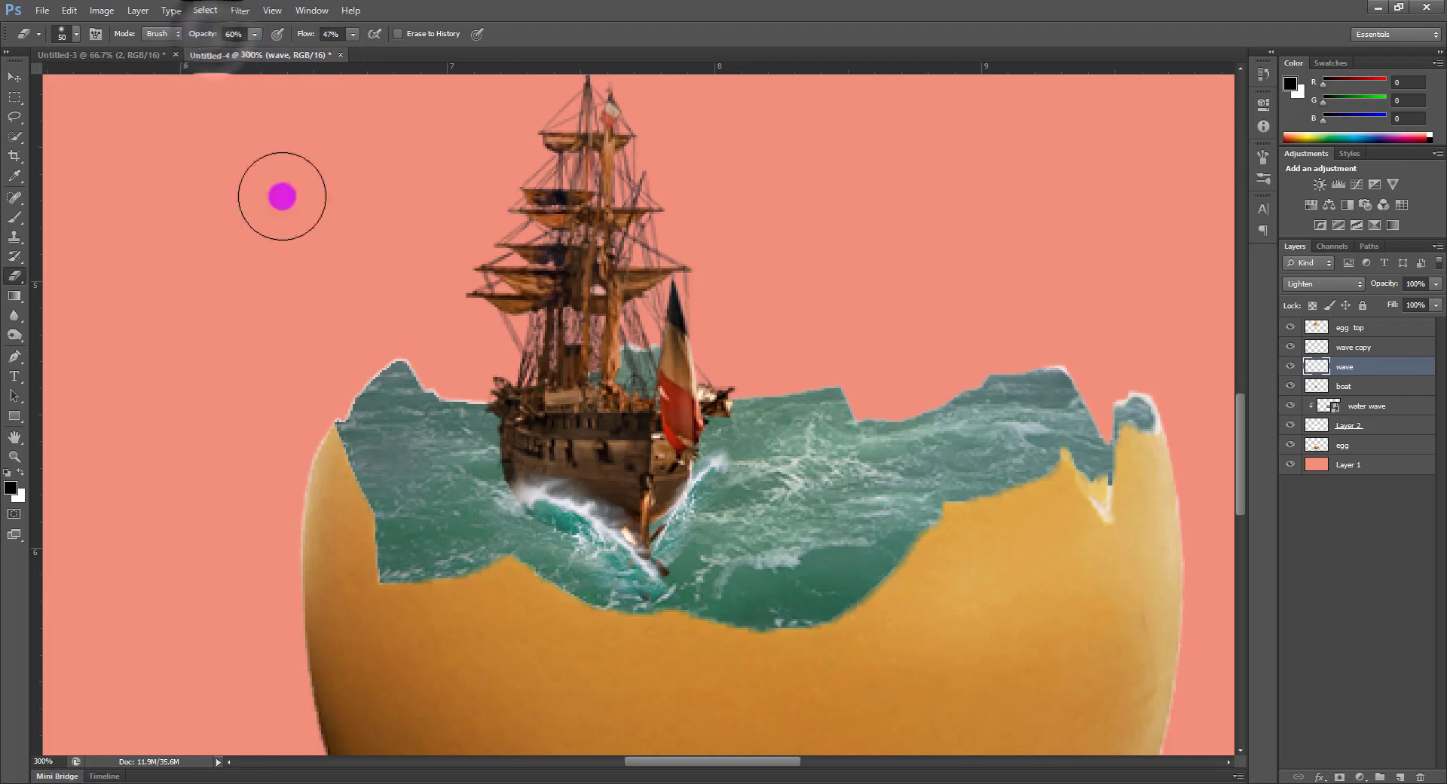
mouse_move(630, 600)
left_mouse_down()
mouse_move(670, 624)
mouse_move(704, 583)
mouse_move(691, 620)
left_mouse_up()
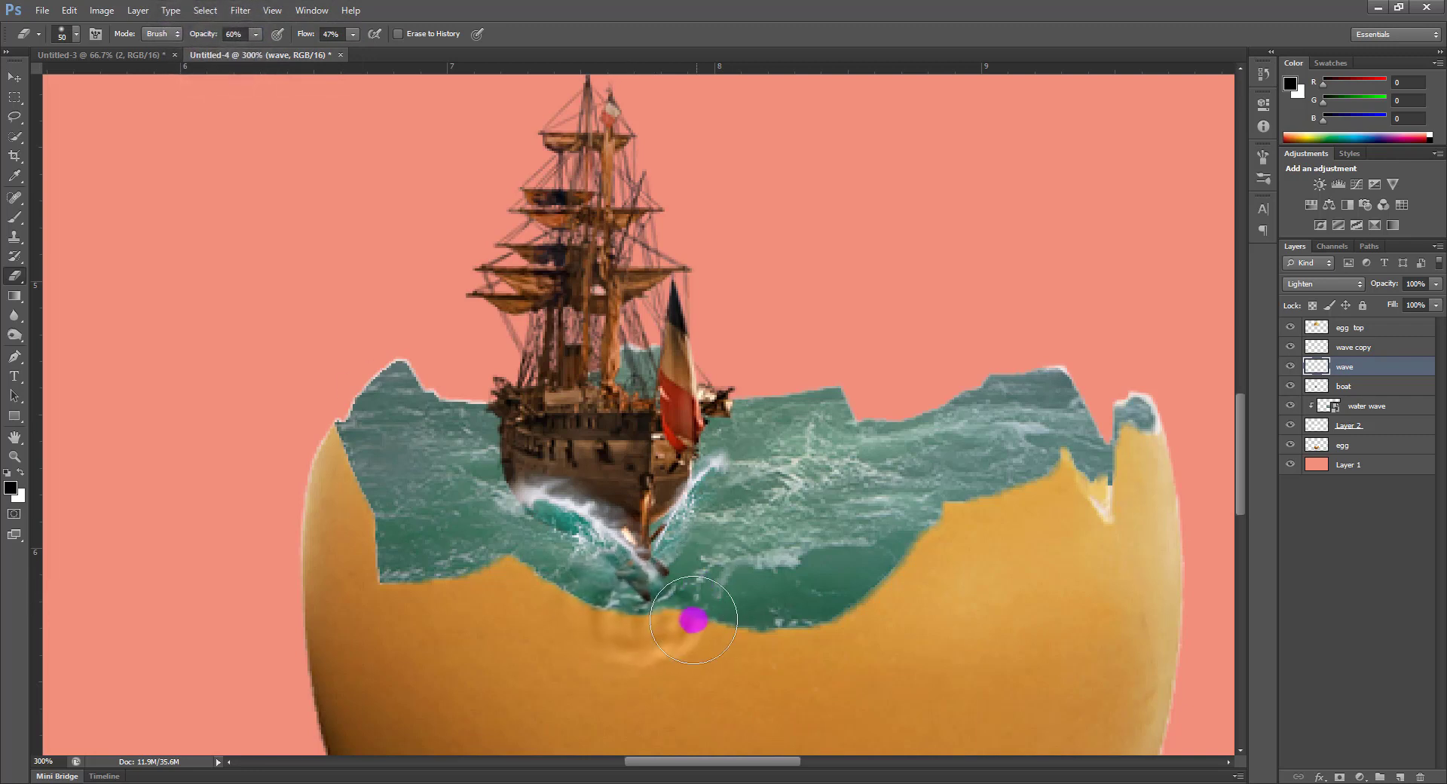
Reposition the wave and wave copy layers so they sit against both sides of the ship's bow
left_click(15, 95)
left_click(15, 79)
left_click_drag(618, 593, 609, 596)
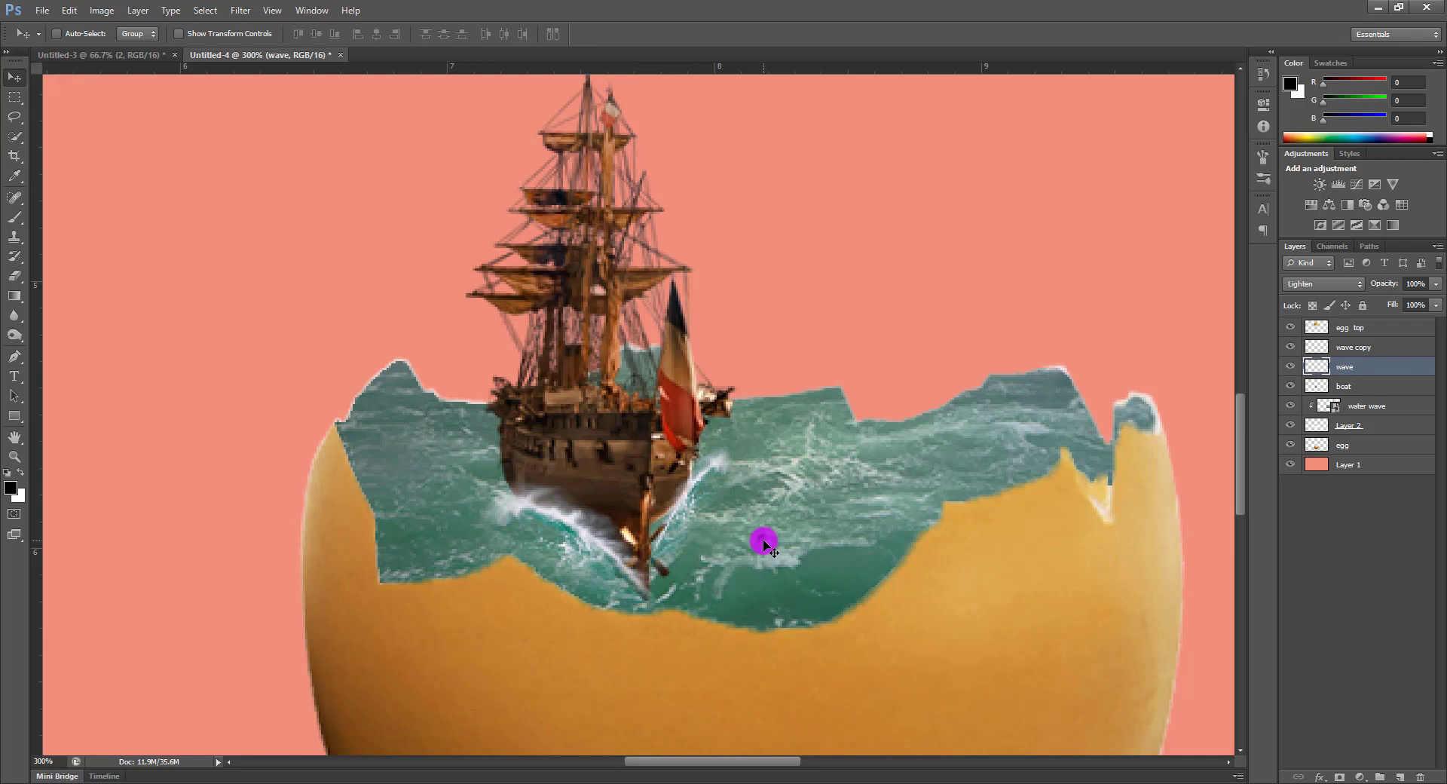
left_click(1369, 388)
left_click(1373, 354)
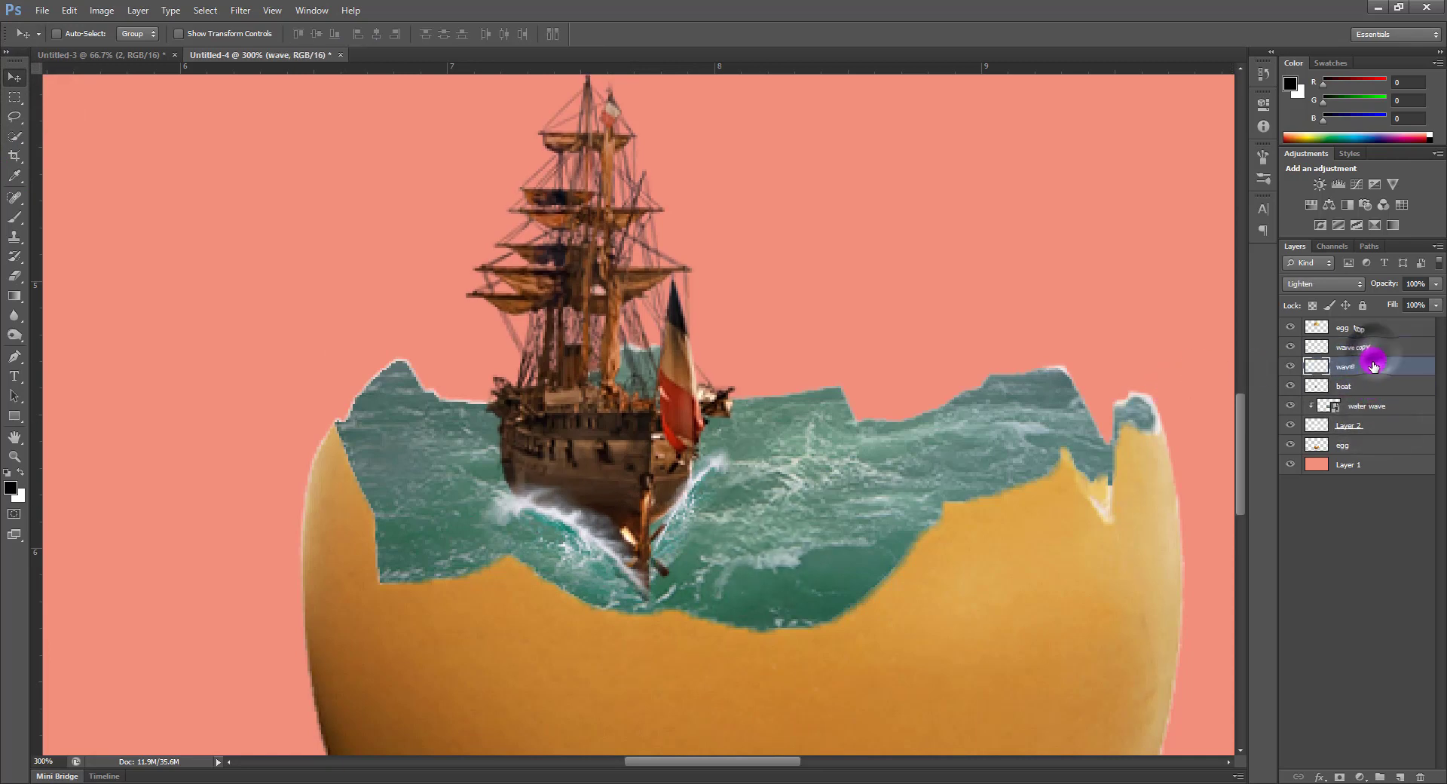
mouse_move(723, 503)
left_mouse_down()
mouse_move(655, 507)
mouse_move(701, 517)
left_mouse_up()
Group the wave copy and wave layers and name the group wave
key("ctrl+0")
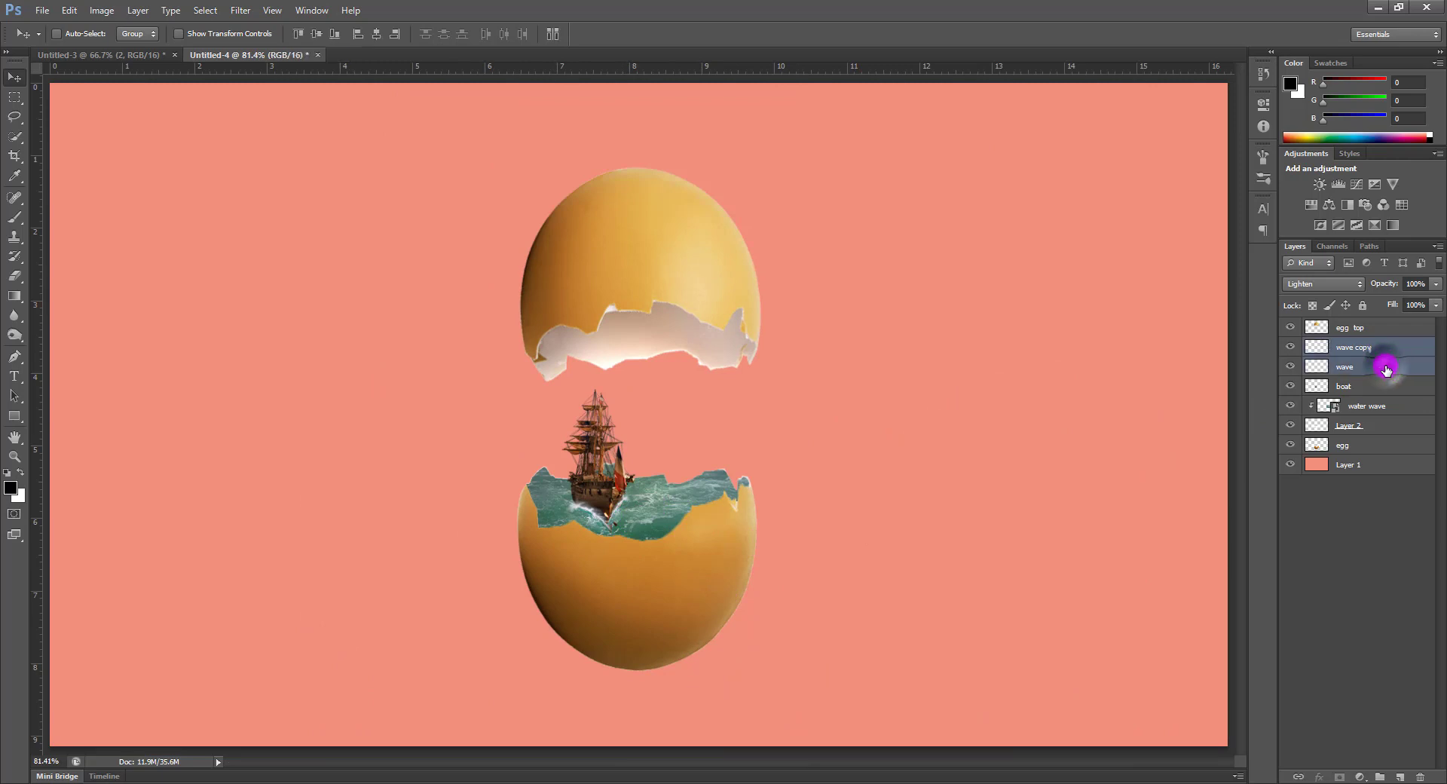
key("ctrl+g")
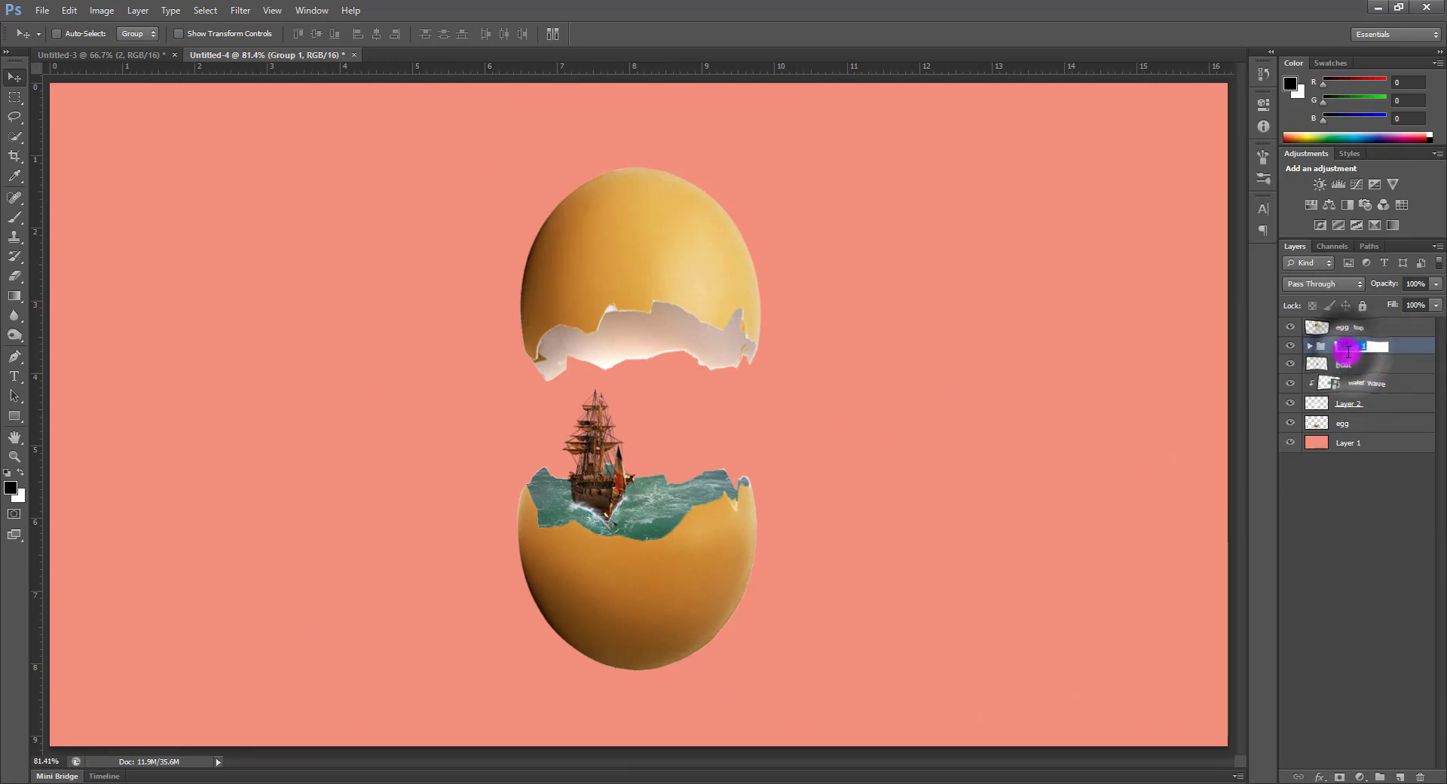
type("wave")
Brighten the boat layer with Levels by setting the white input level to 220
left_click(1361, 366)
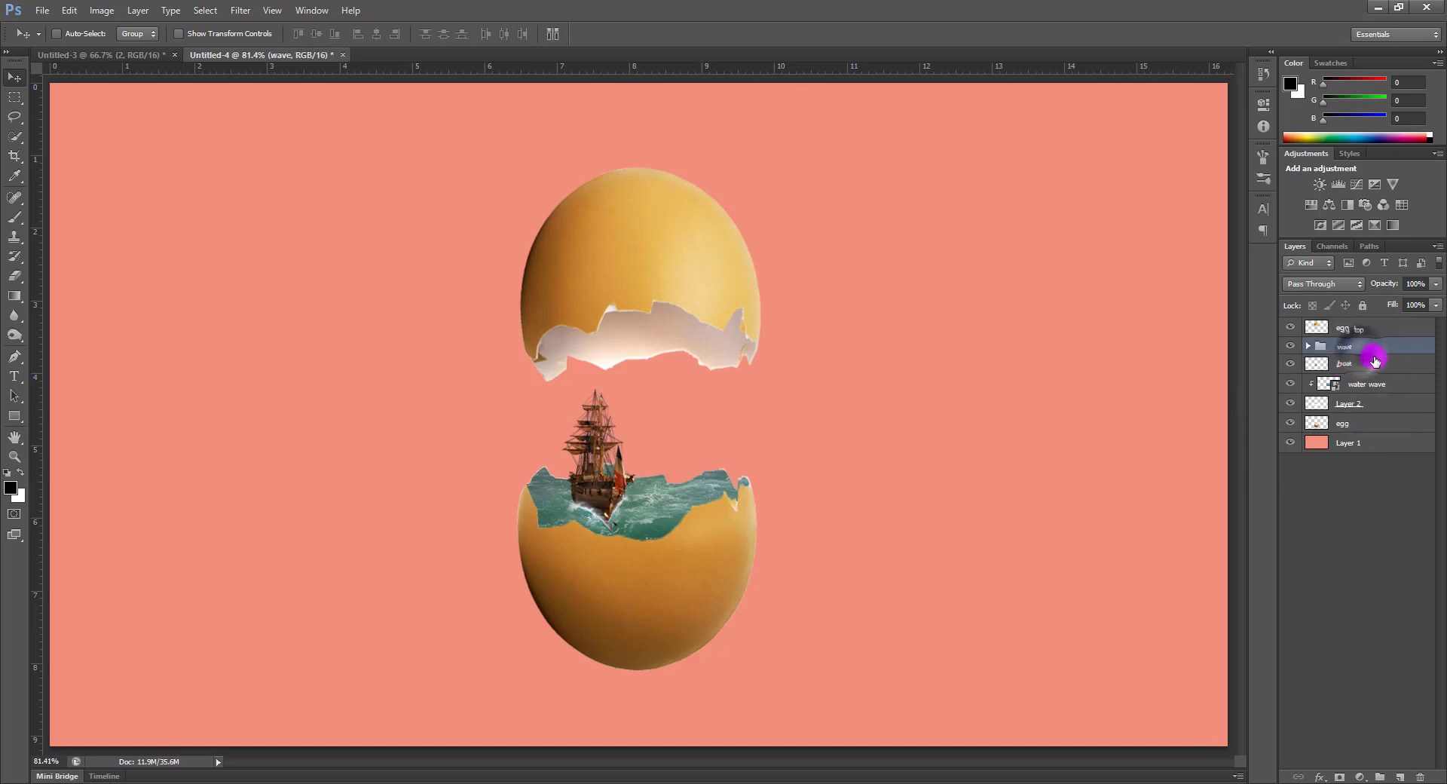
key("ctrl+l")
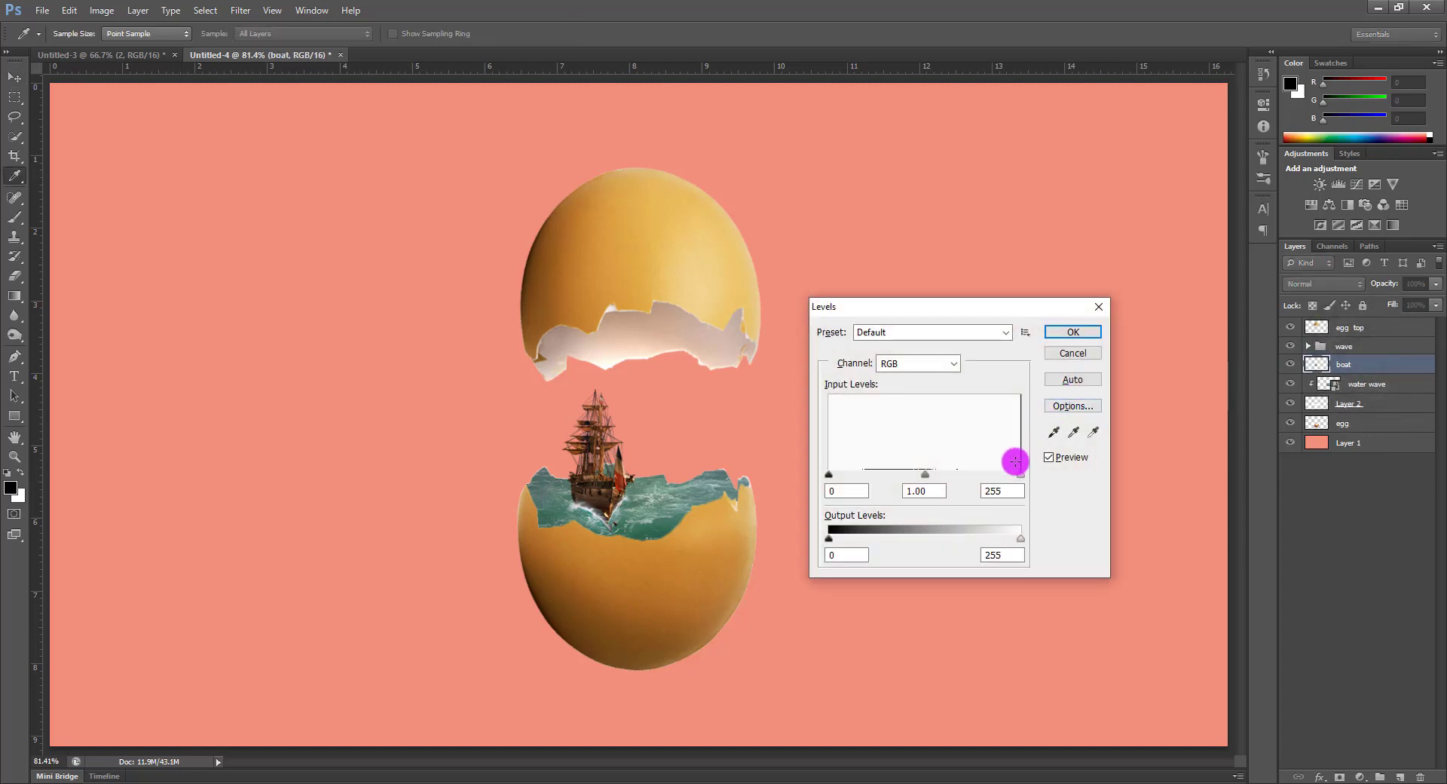
left_click_drag(1019, 479, 995, 477)
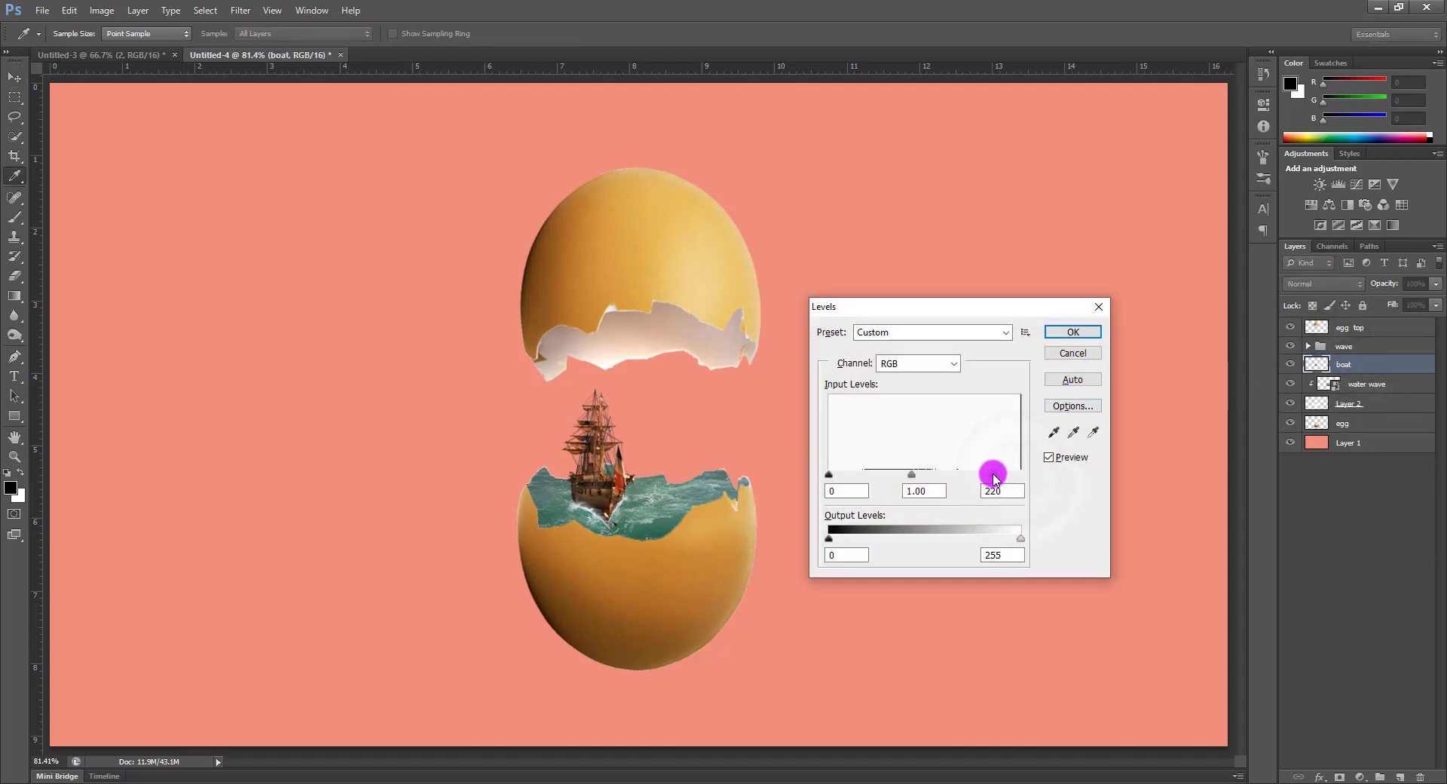
left_click(1085, 332)
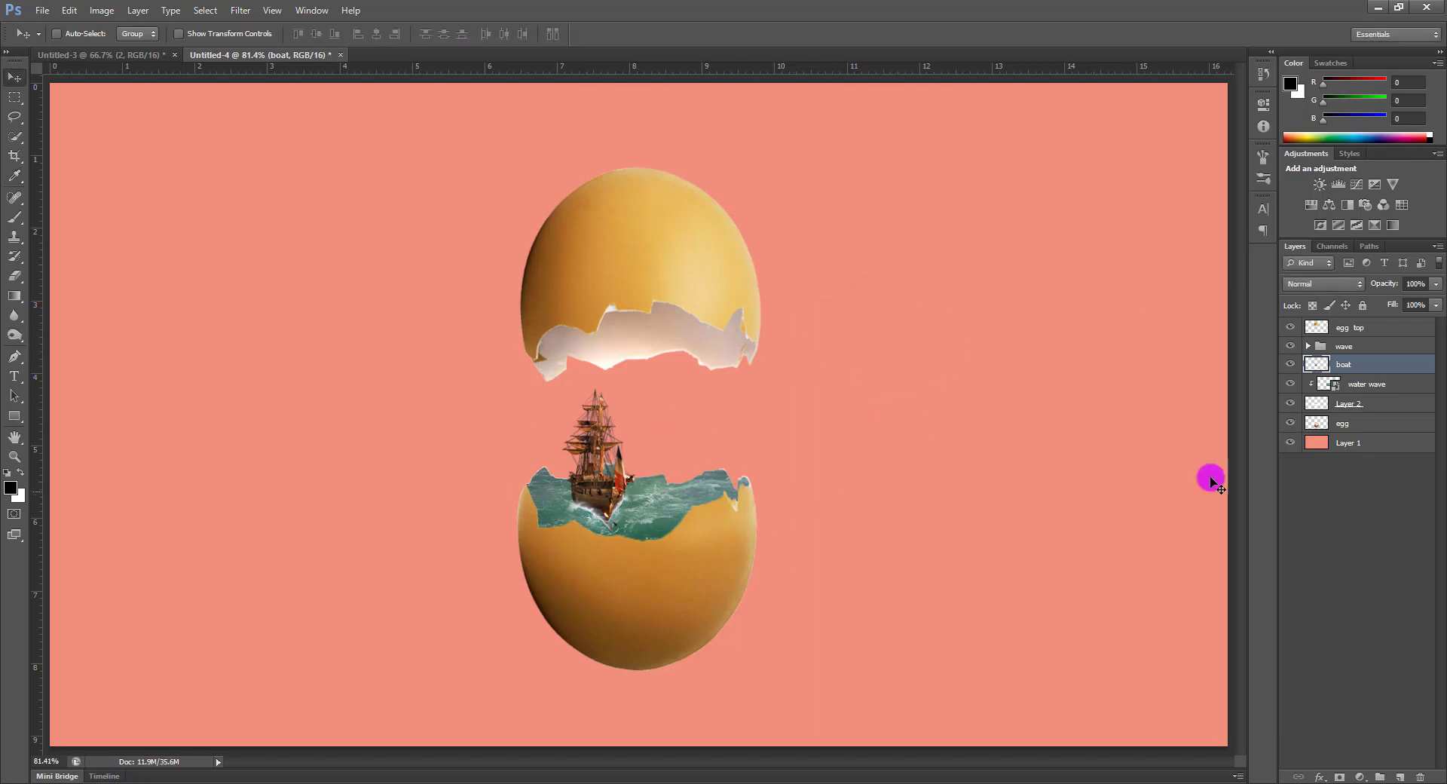
Group the water wave layer with Layer 2 and name the group water
left_click(1380, 388)
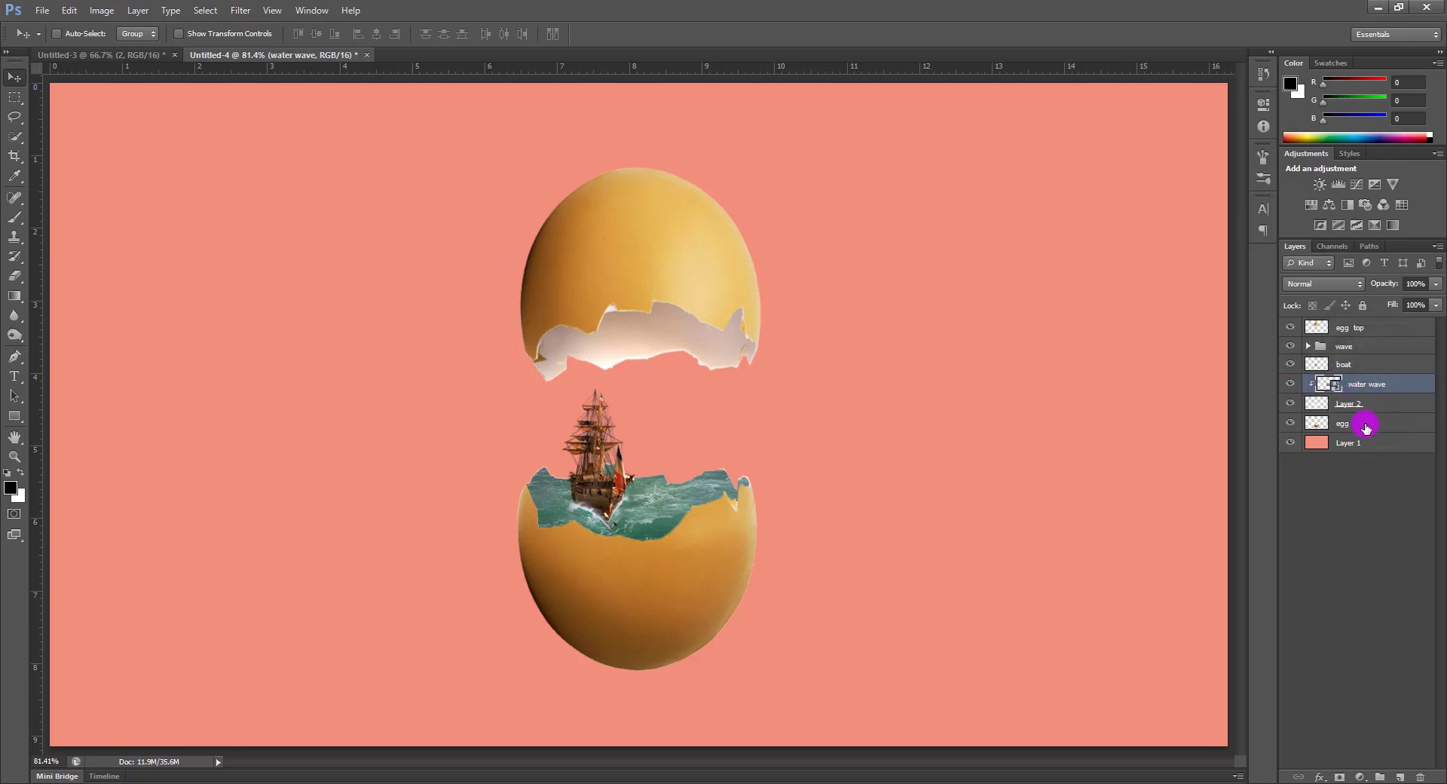
left_click(1373, 404, "shift")
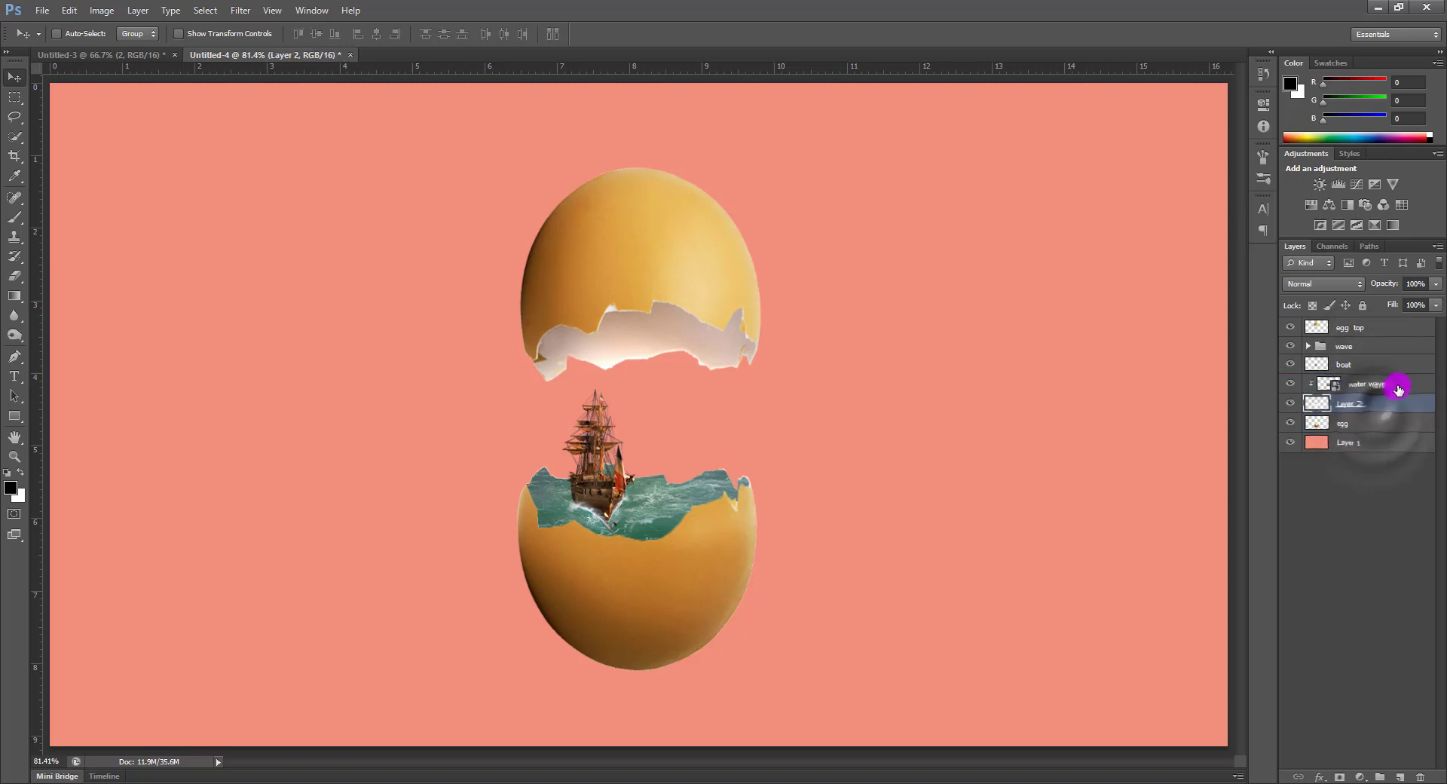
key("ctrl+g")
double_click(1355, 386)
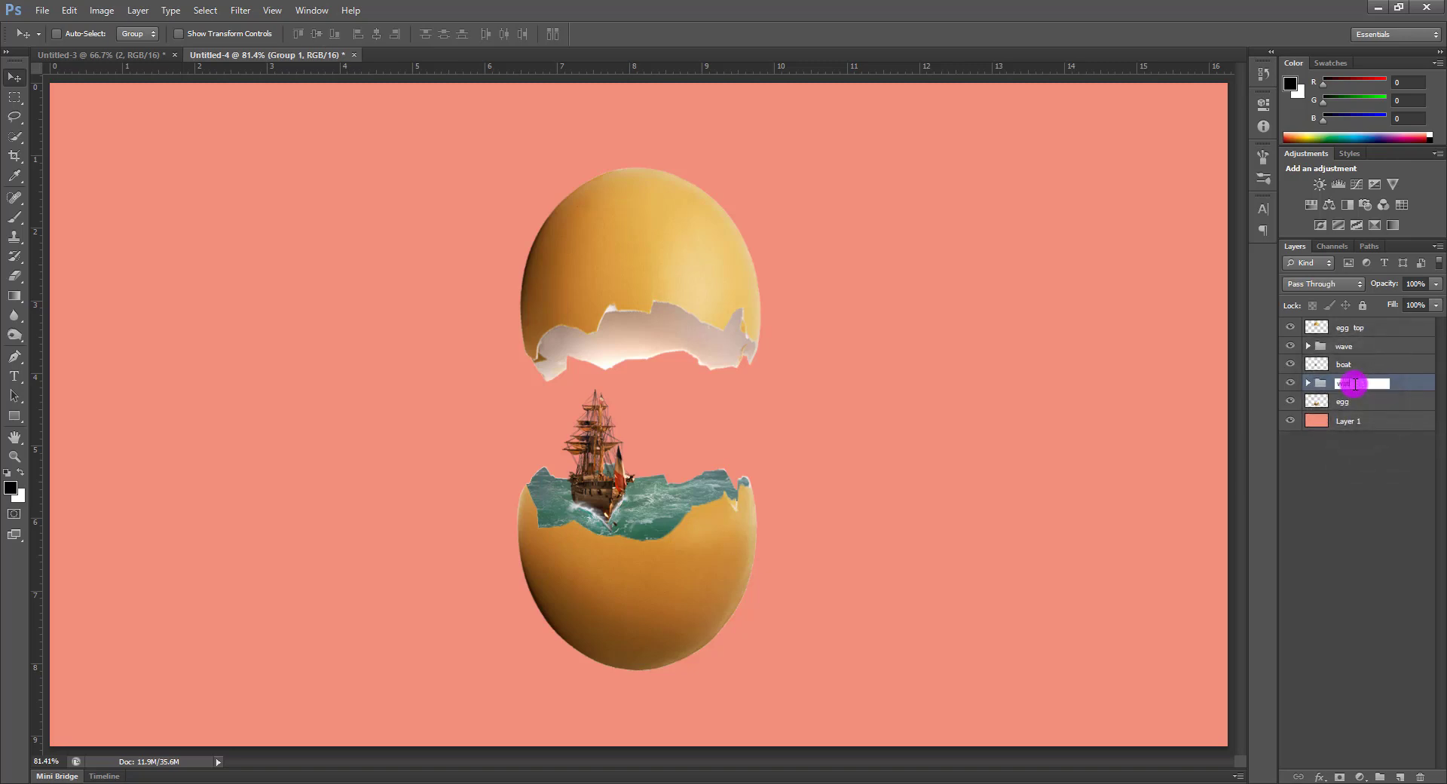
key("Return")
Create a new empty layer between the boat layer and the water group for painting with the Brush tool
left_click(1372, 403)
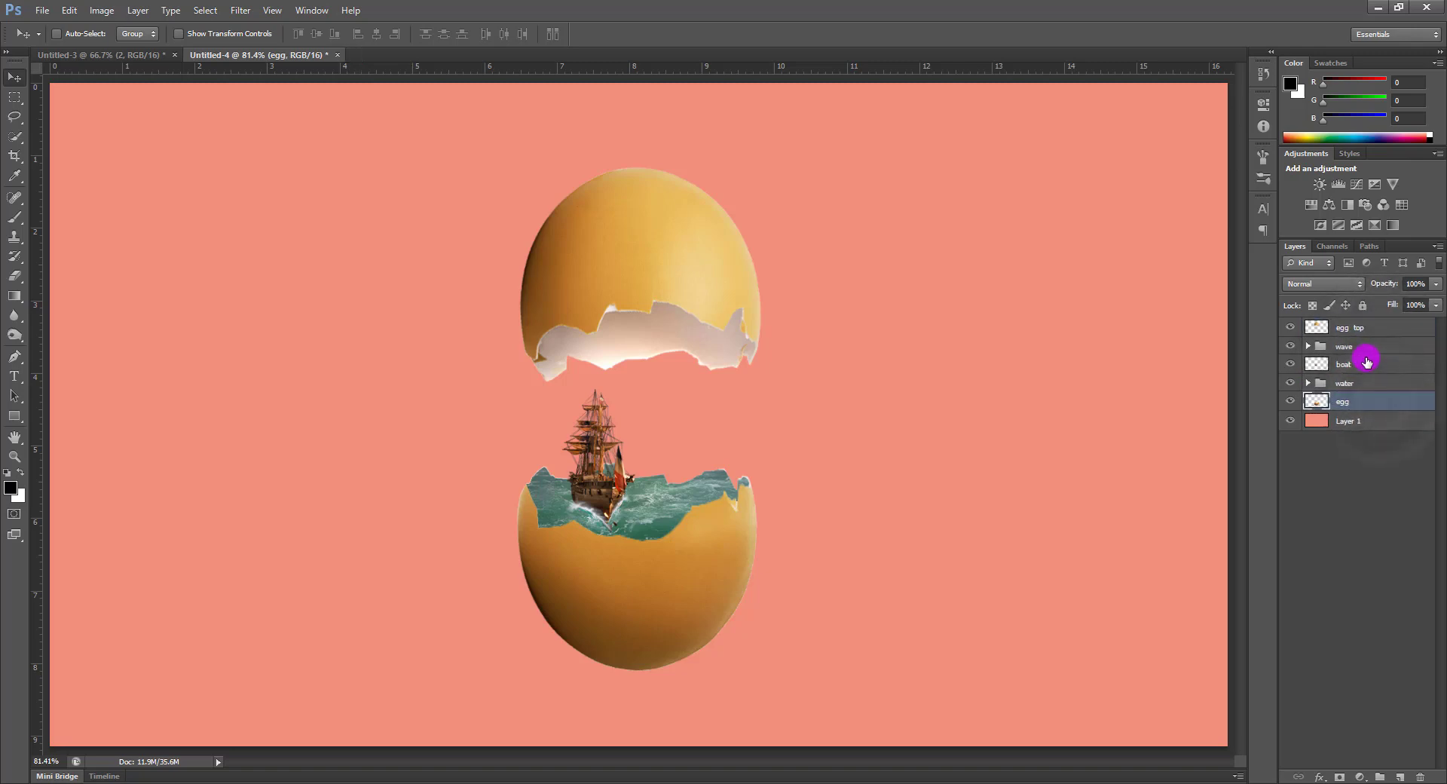
left_click(1364, 365)
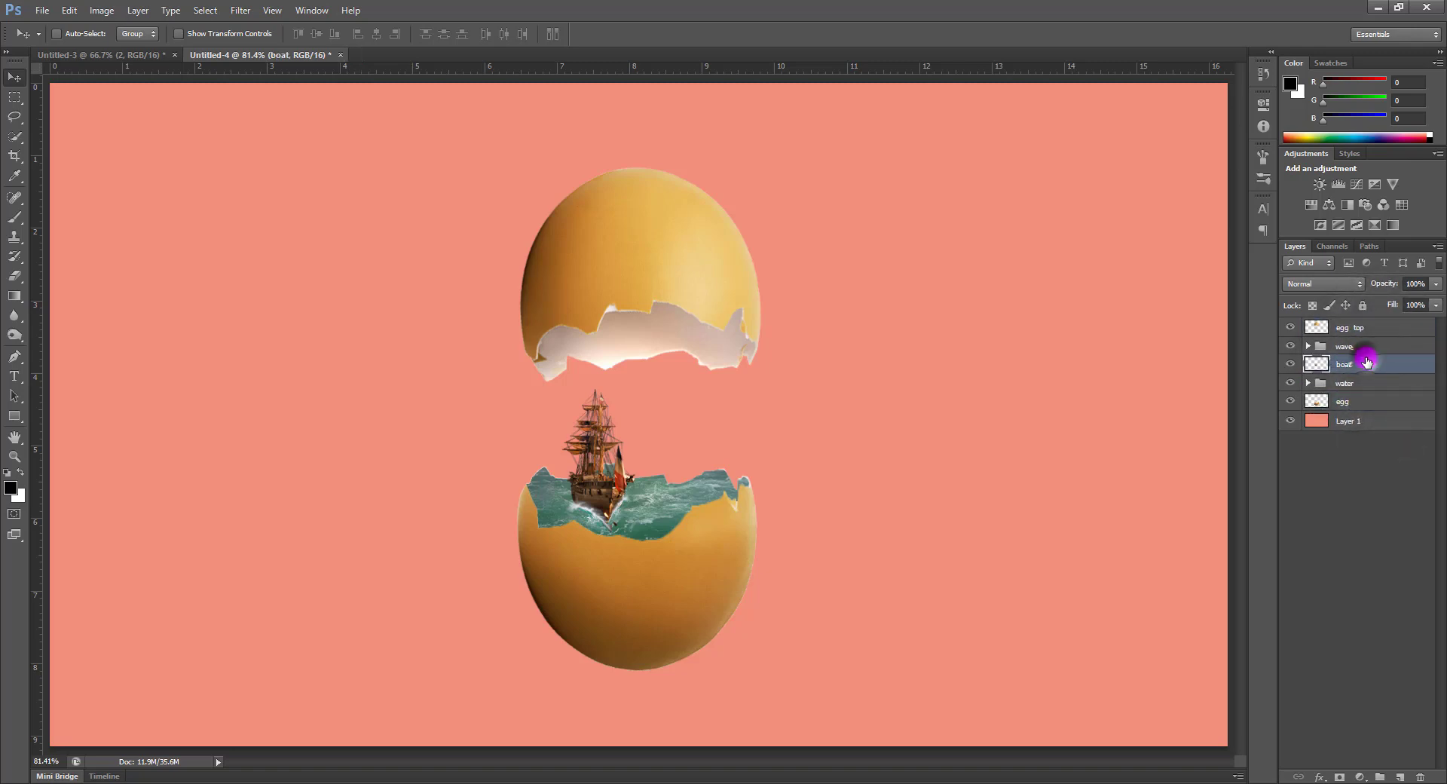
left_click(1400, 777)
key("b")
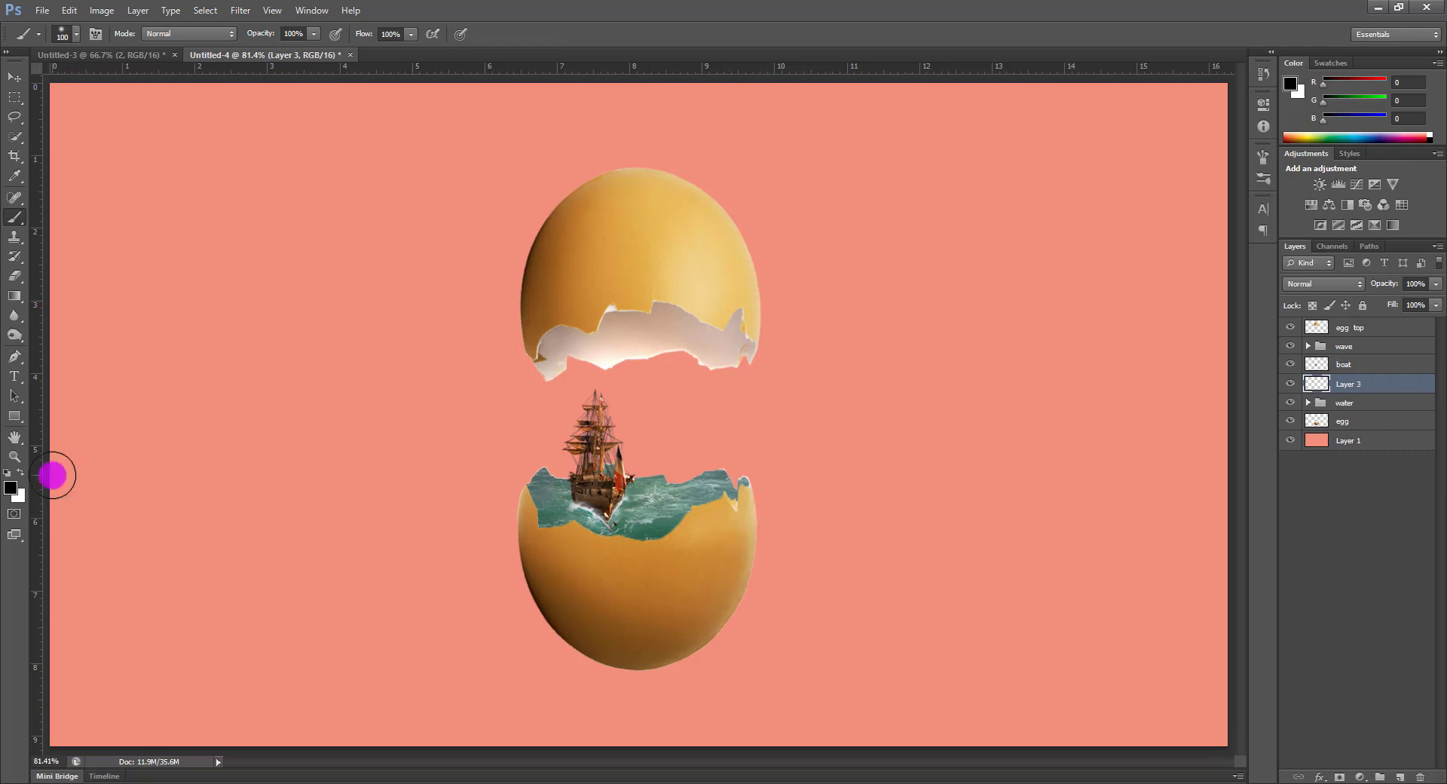
Set the foreground color to light cyan 90f8ff
left_click(9, 490)
mouse_move(724, 493)
left_mouse_down()
mouse_move(647, 533)
mouse_move(722, 496)
left_mouse_up()
left_click(649, 521)
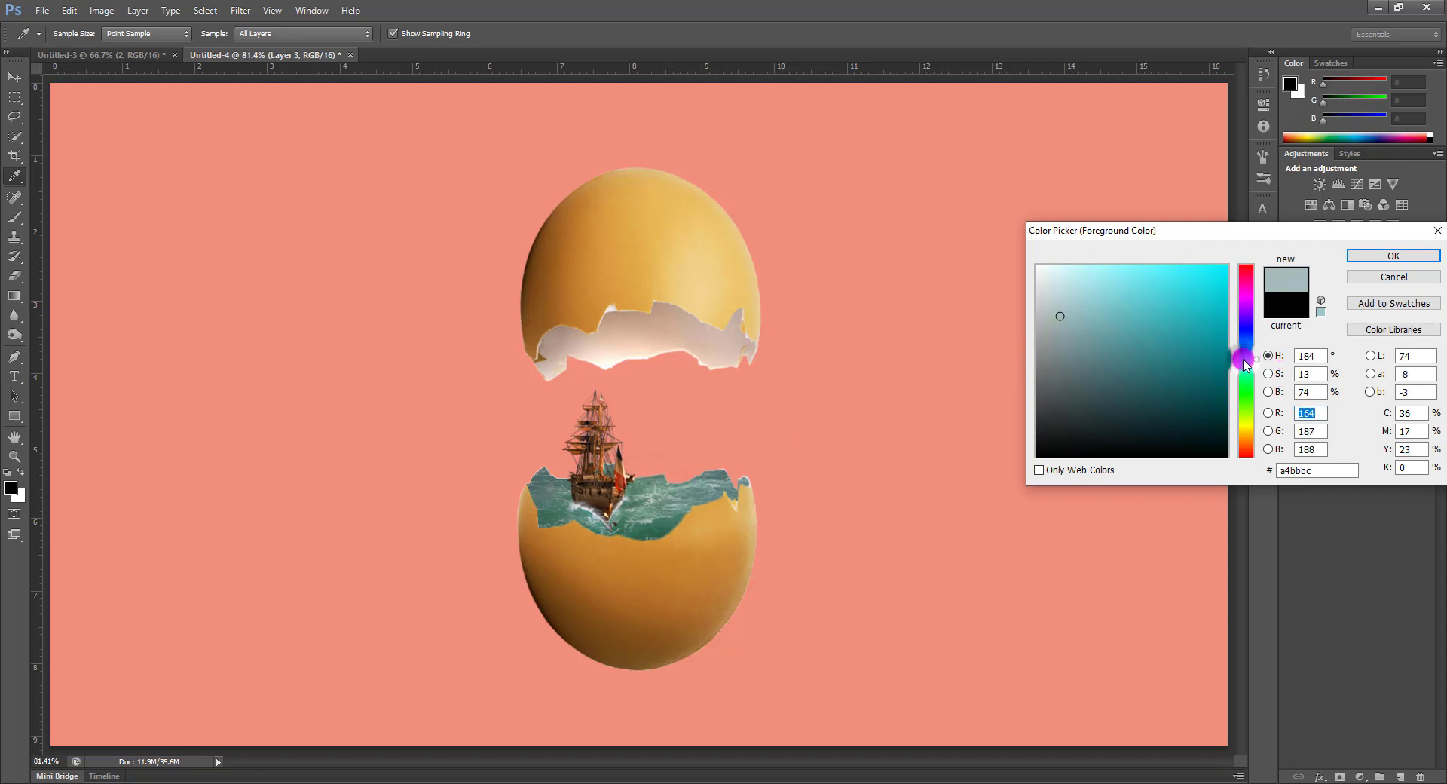
left_click_drag(1143, 265, 1123, 254)
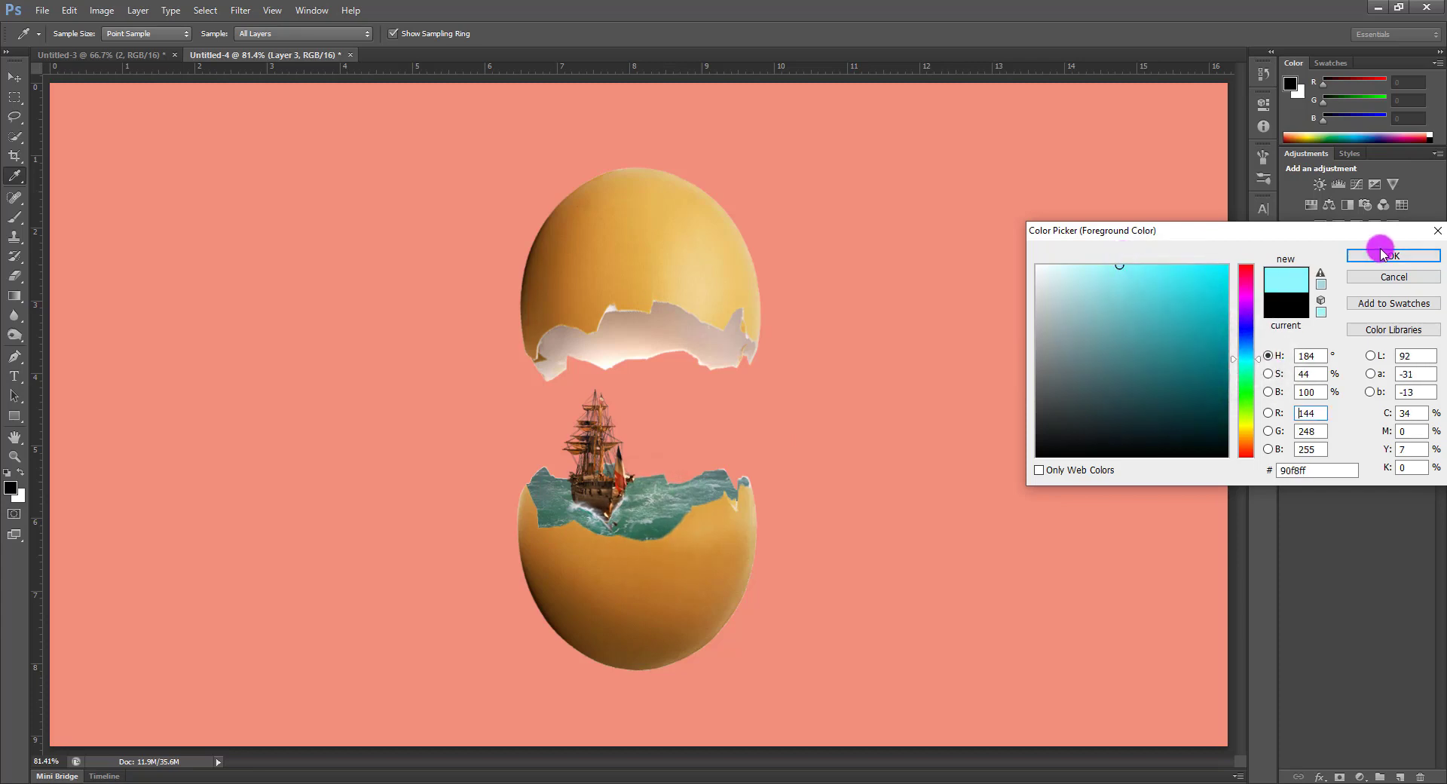
left_click(1384, 255)
Choose a waterfall-shaped brush from the 2500 px presets and reduce its size to 400 px
key("b")
right_click(799, 490)
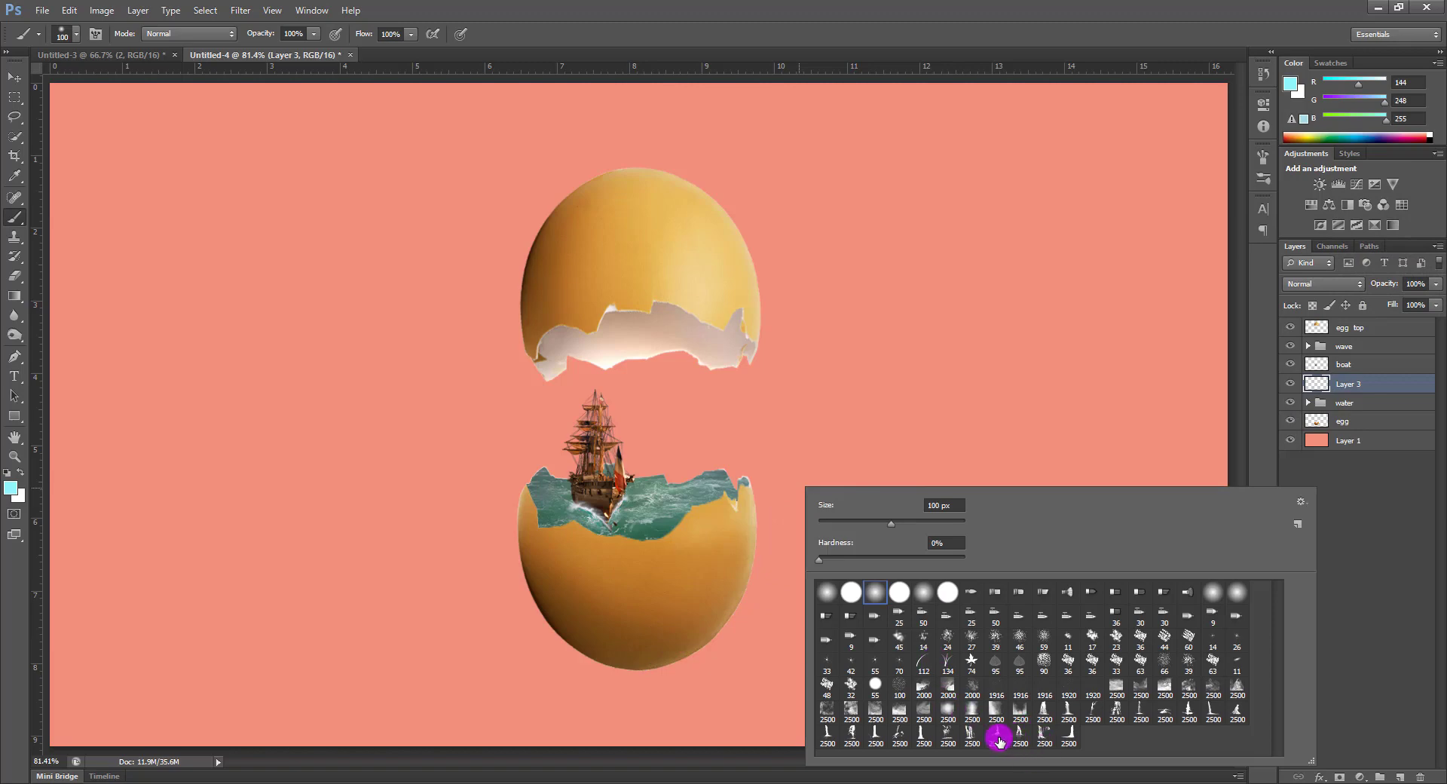
left_click(876, 153)
key("bracketleft")
key("bracketleft")
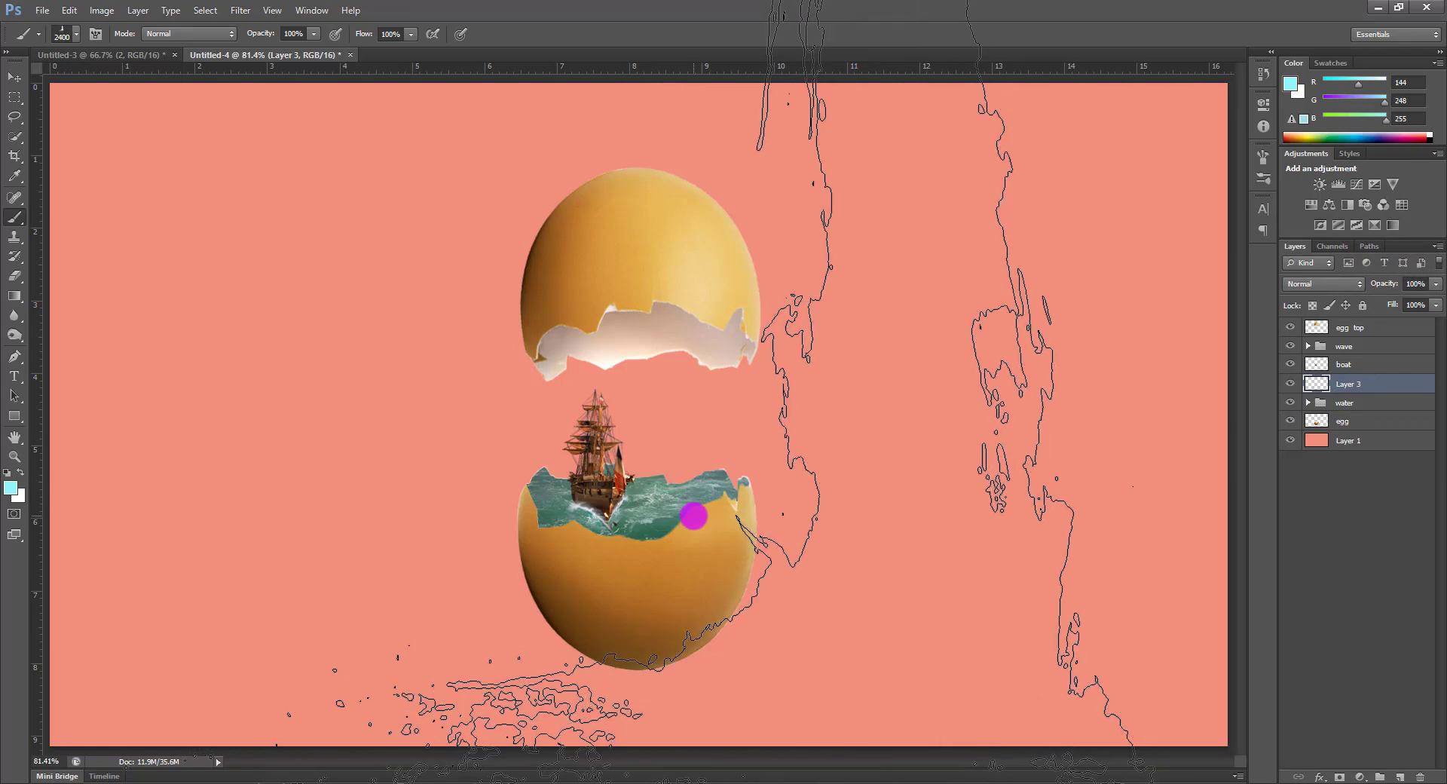
key("bracketleft")
key("bracketleft")
key("bracketleft")
key("bracketleft")
key("bracketleft")
key("bracketleft")
key("bracketleft")
key("bracketleft")
key("bracketleft")
key("bracketleft")
key("bracketleft")
key("bracketleft")
key("bracketleft")
key("bracketleft")
key("bracketleft")
key("bracketleft")
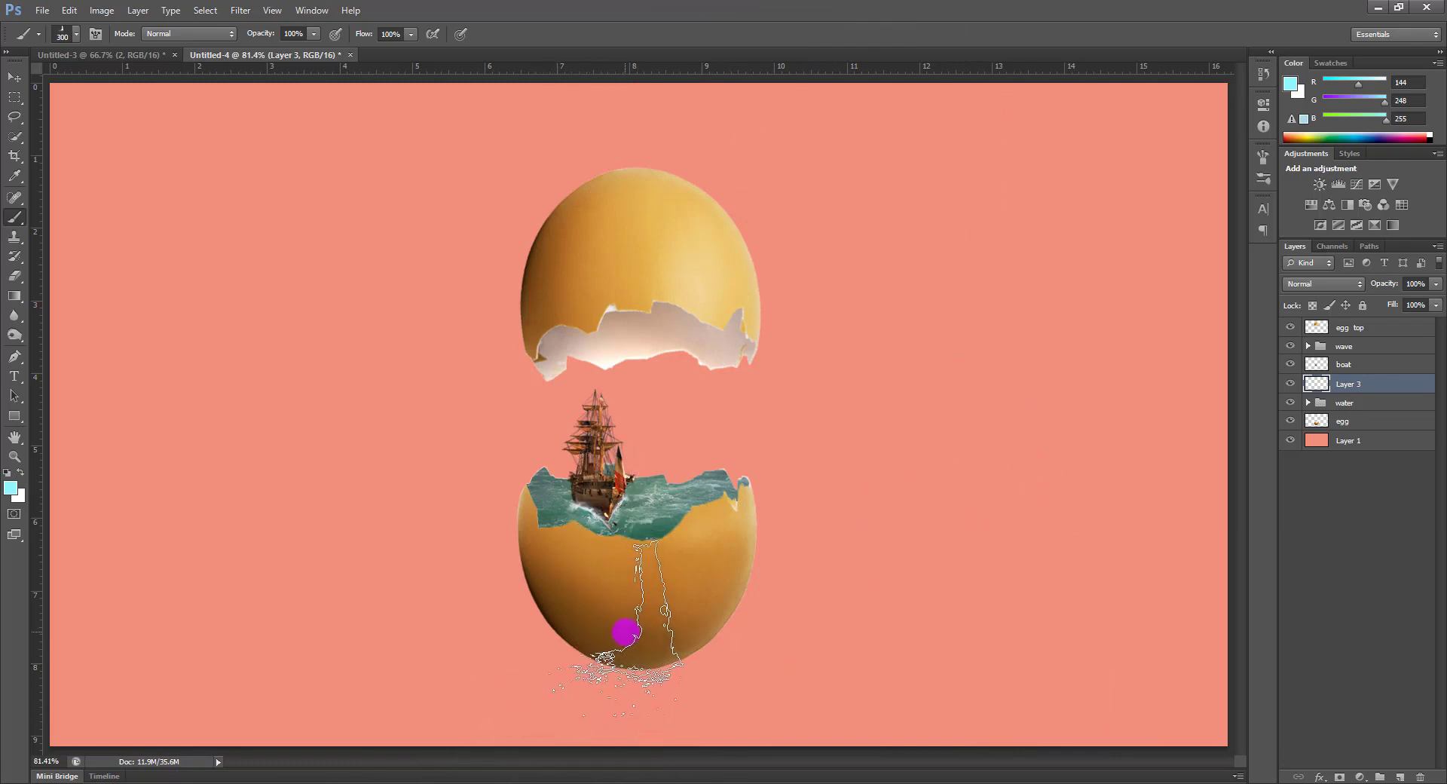
key("bracketright")
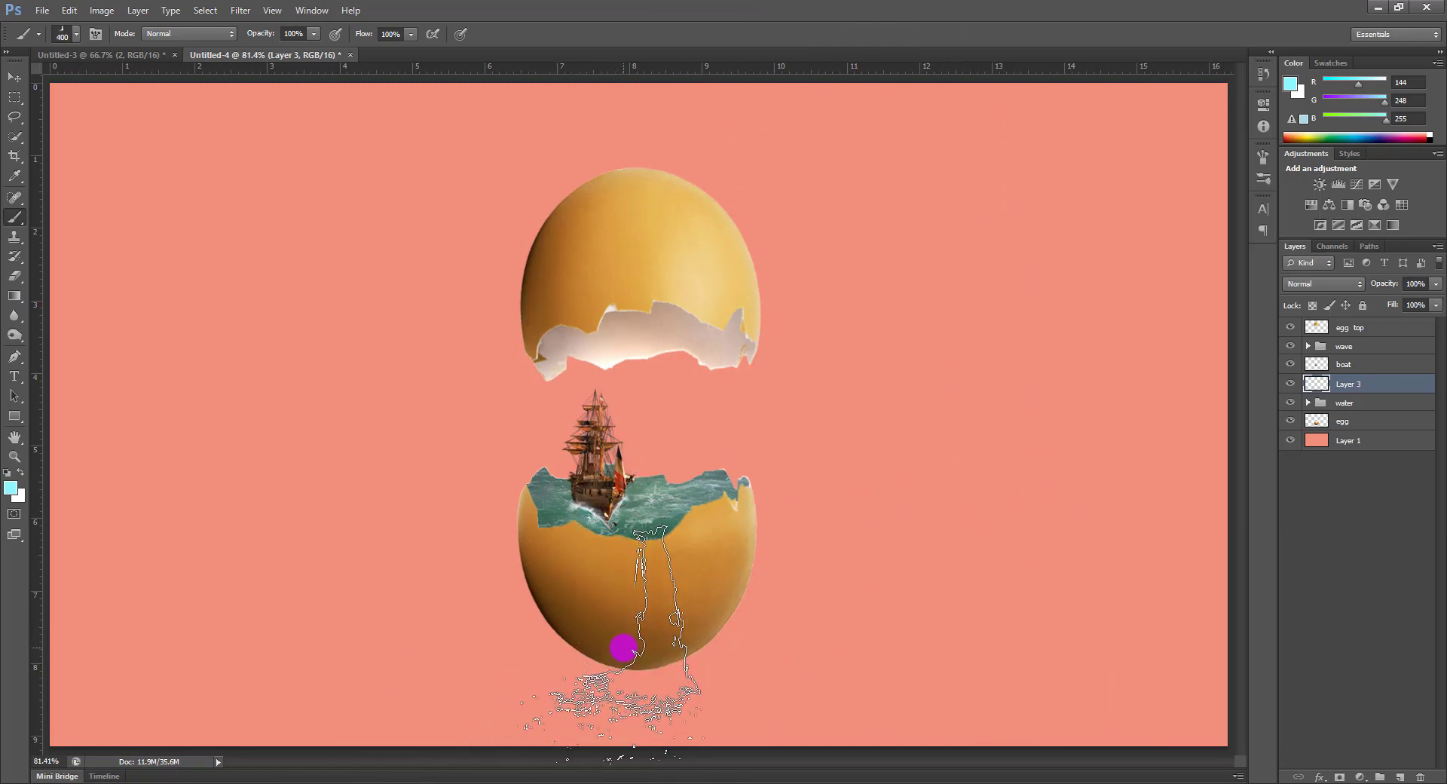
Replace the trial waterfall stamp with one in paler cyan (RGB 199, 250, 253) spilling over the lower shell's edge
left_click(622, 647)
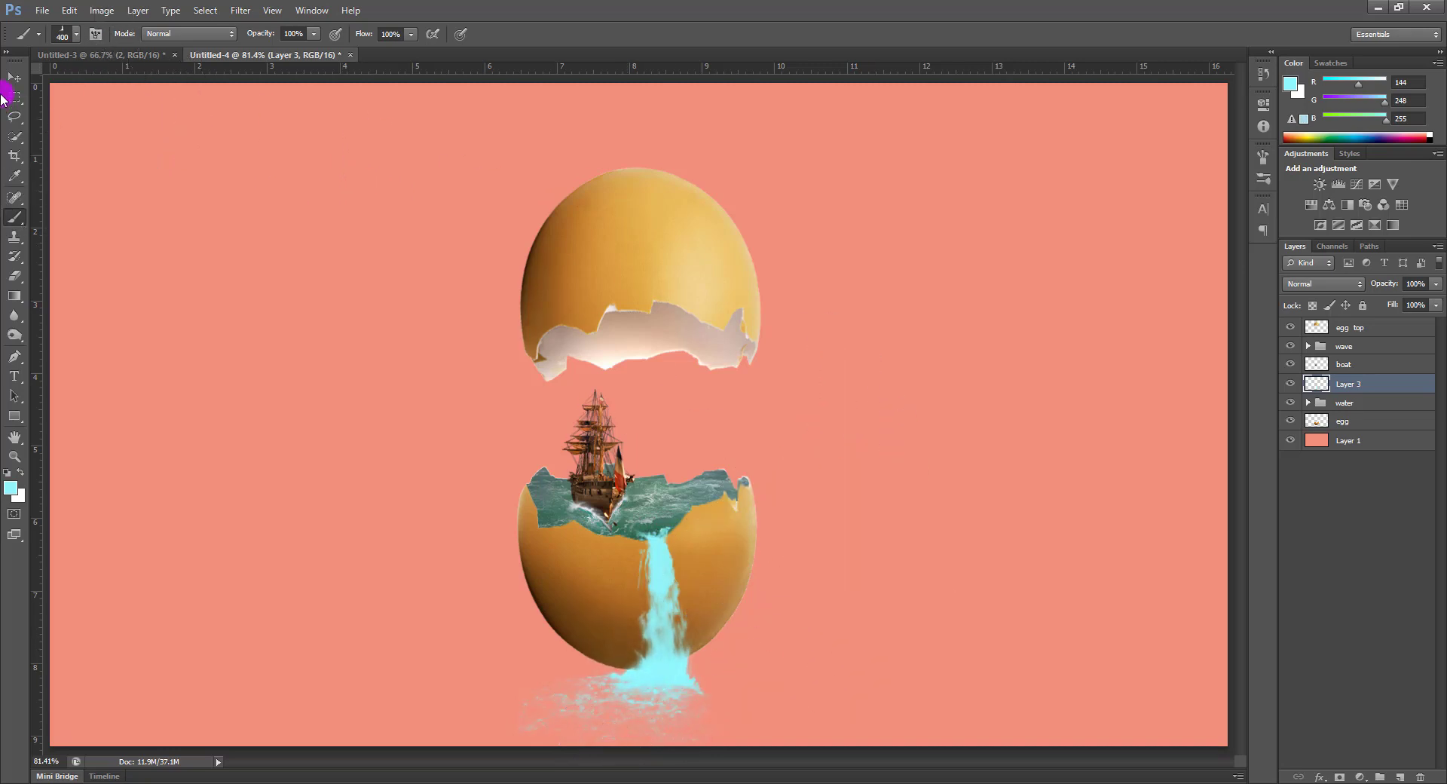
key("ctrl+z")
left_click(17, 489)
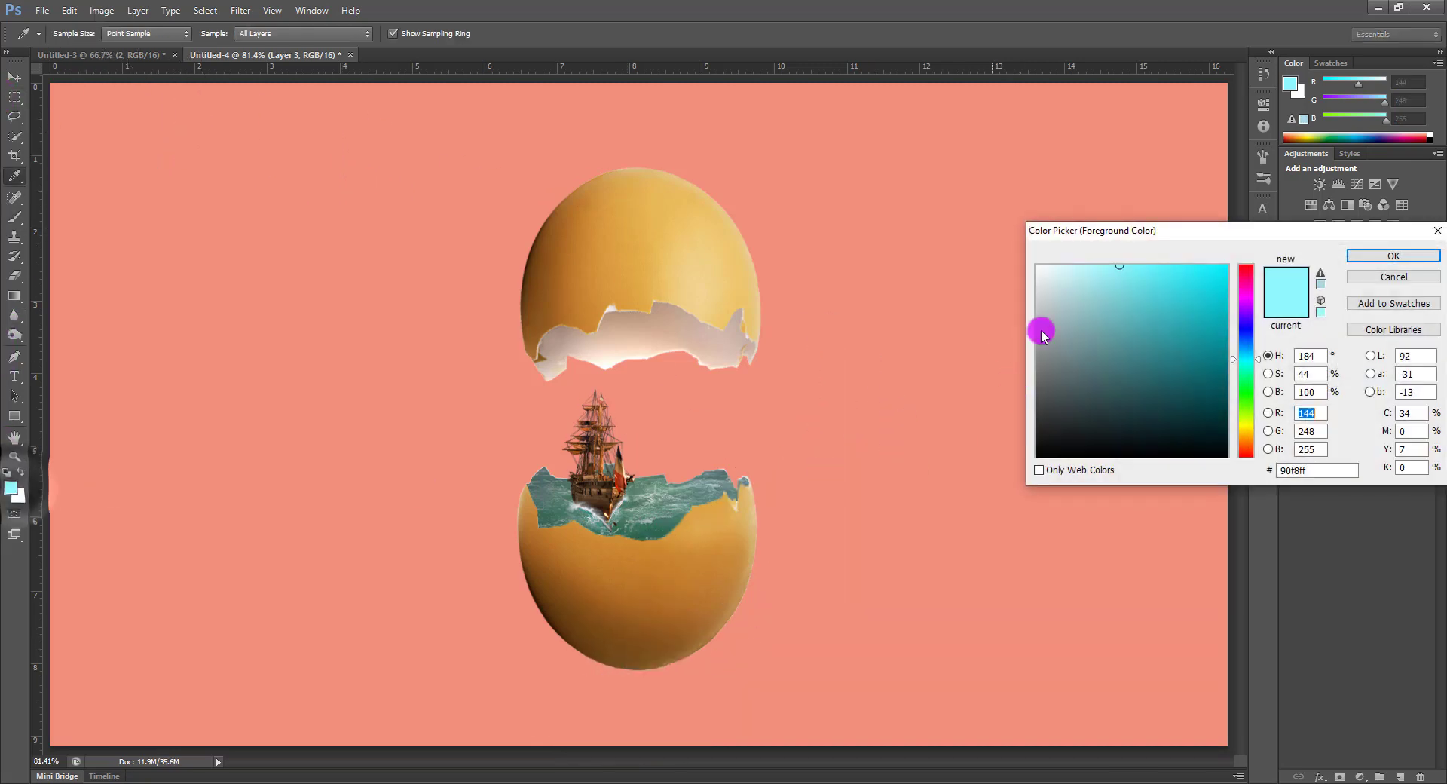
left_click_drag(1073, 272, 1076, 266)
left_click(1393, 256)
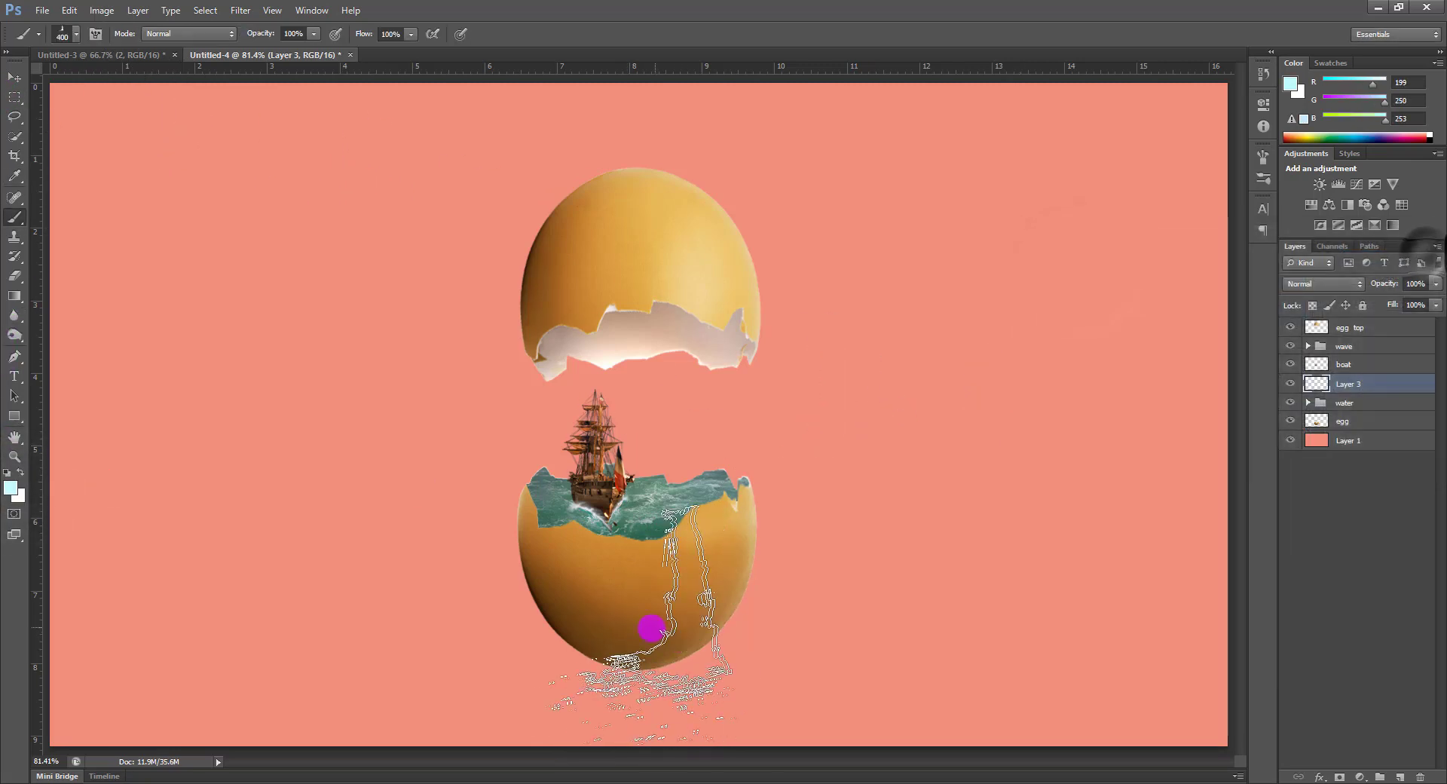
left_click(627, 650)
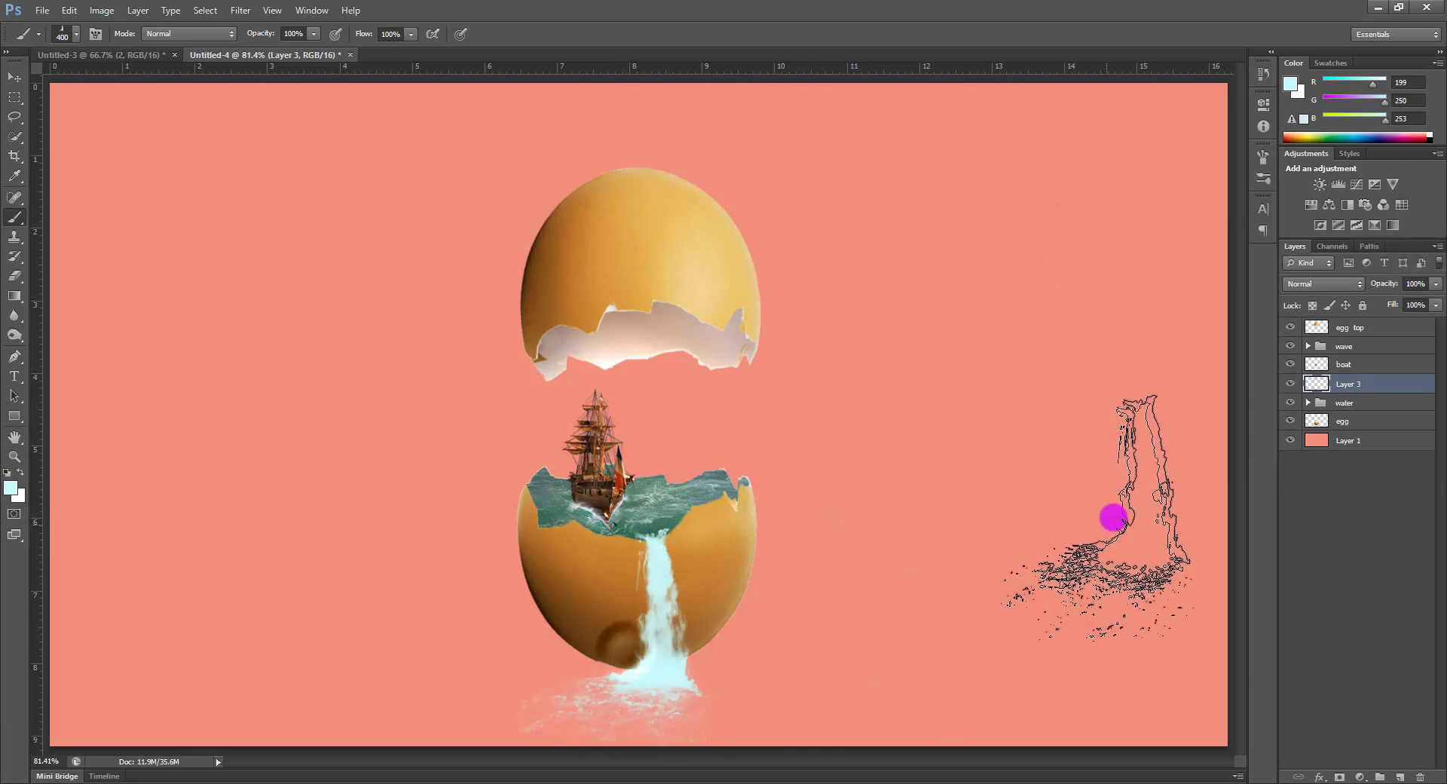
Move all layers above the background up 0.36 cm together, then select only the waterfall layer
left_click(11, 76)
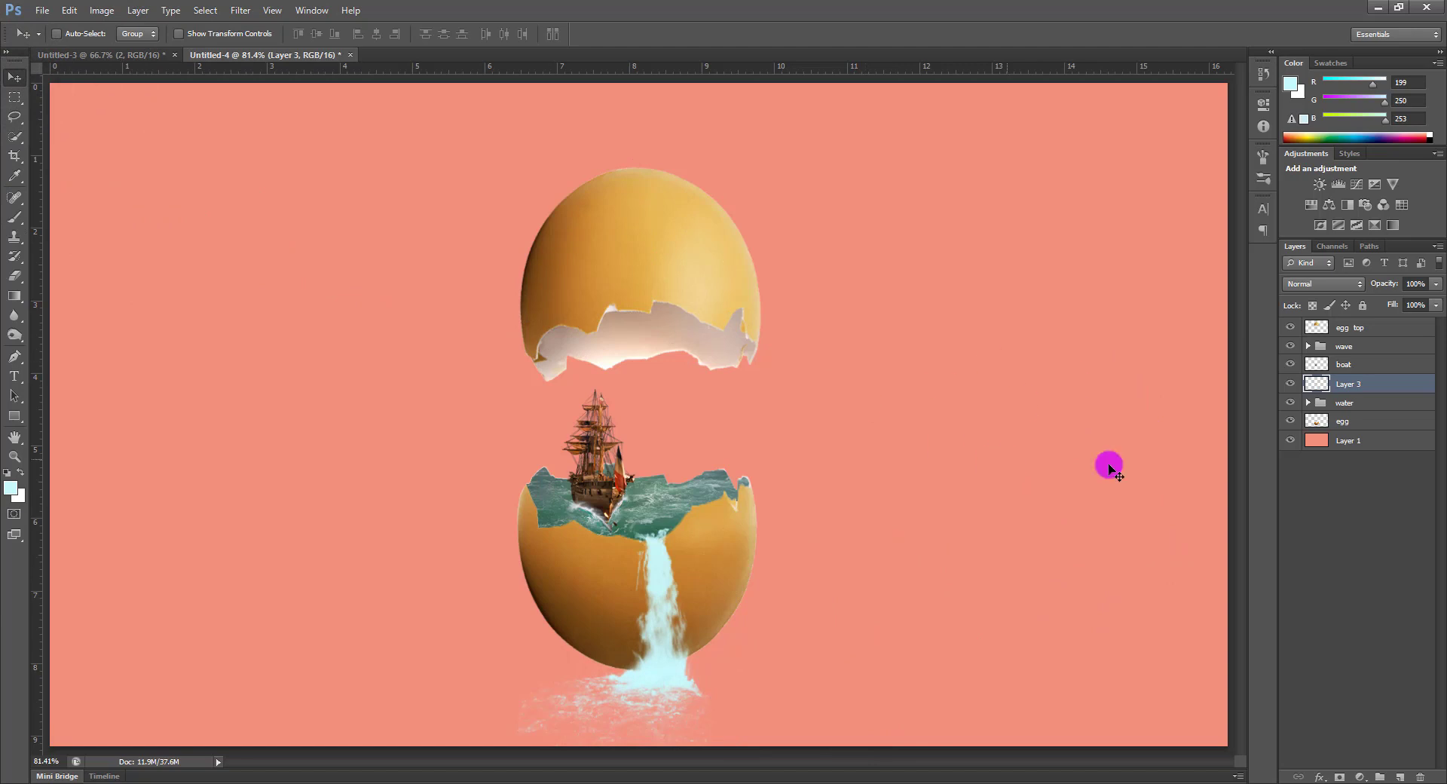
left_click(1365, 421)
left_click(1357, 327, "shift")
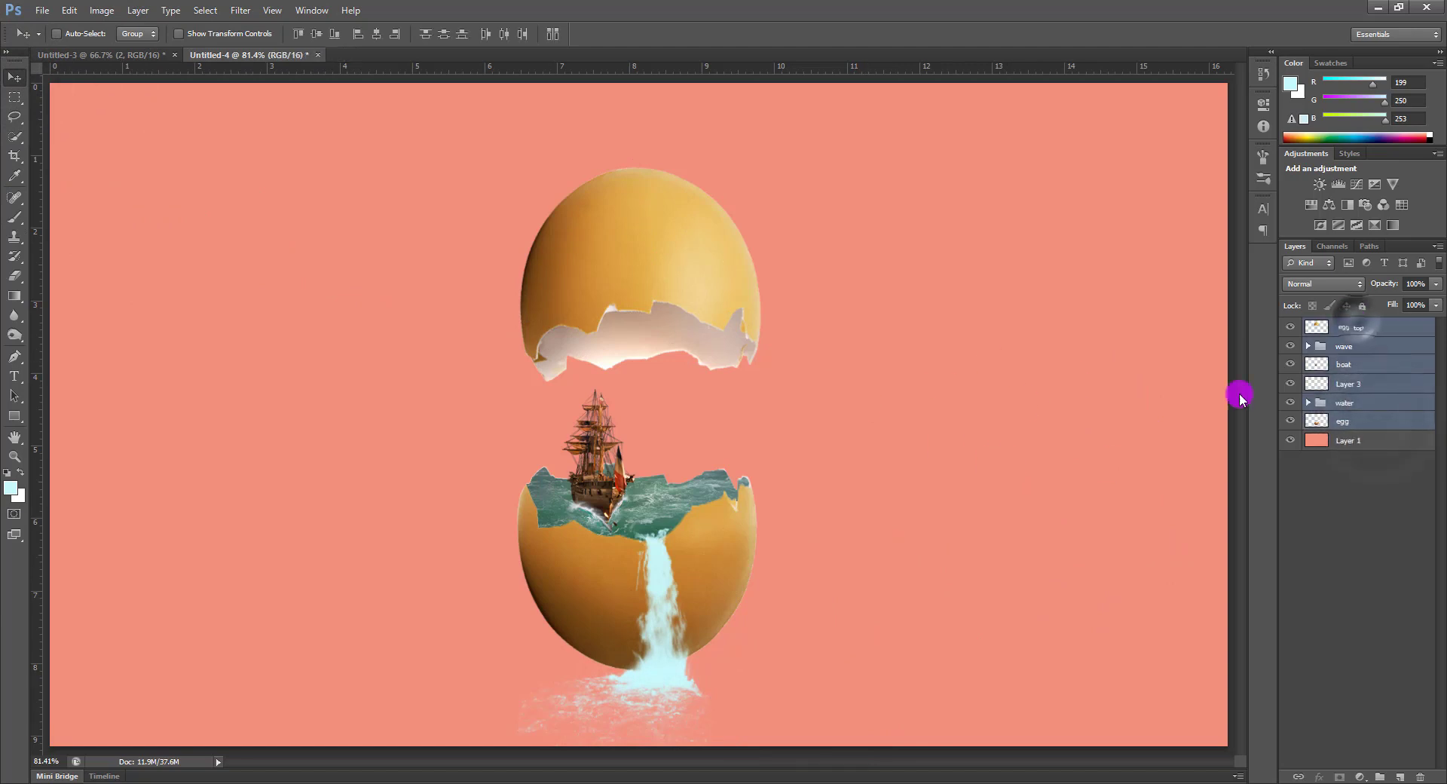
left_click_drag(682, 610, 682, 585)
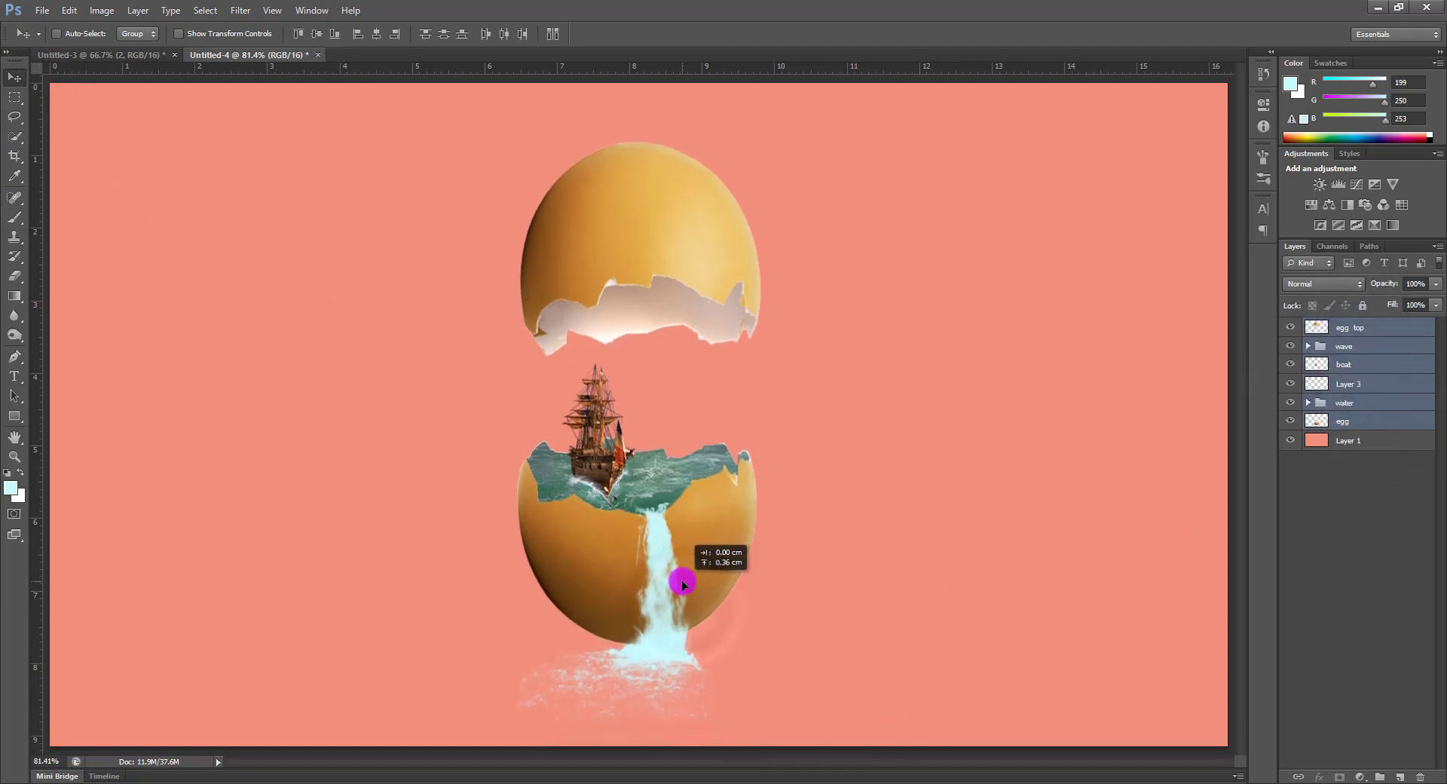
left_click(1357, 385)
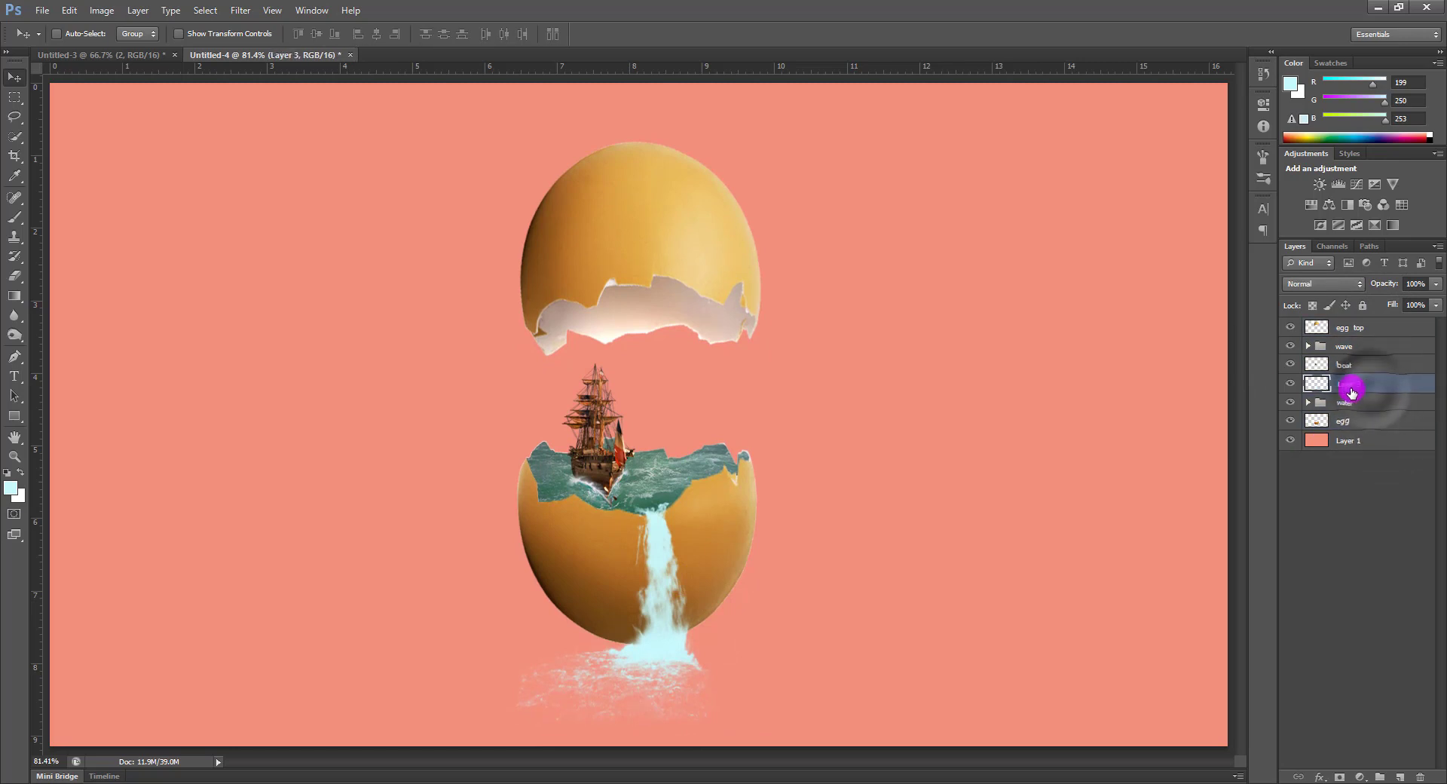
Rename the waterfall layer as waterfal 1
type("waterfal")
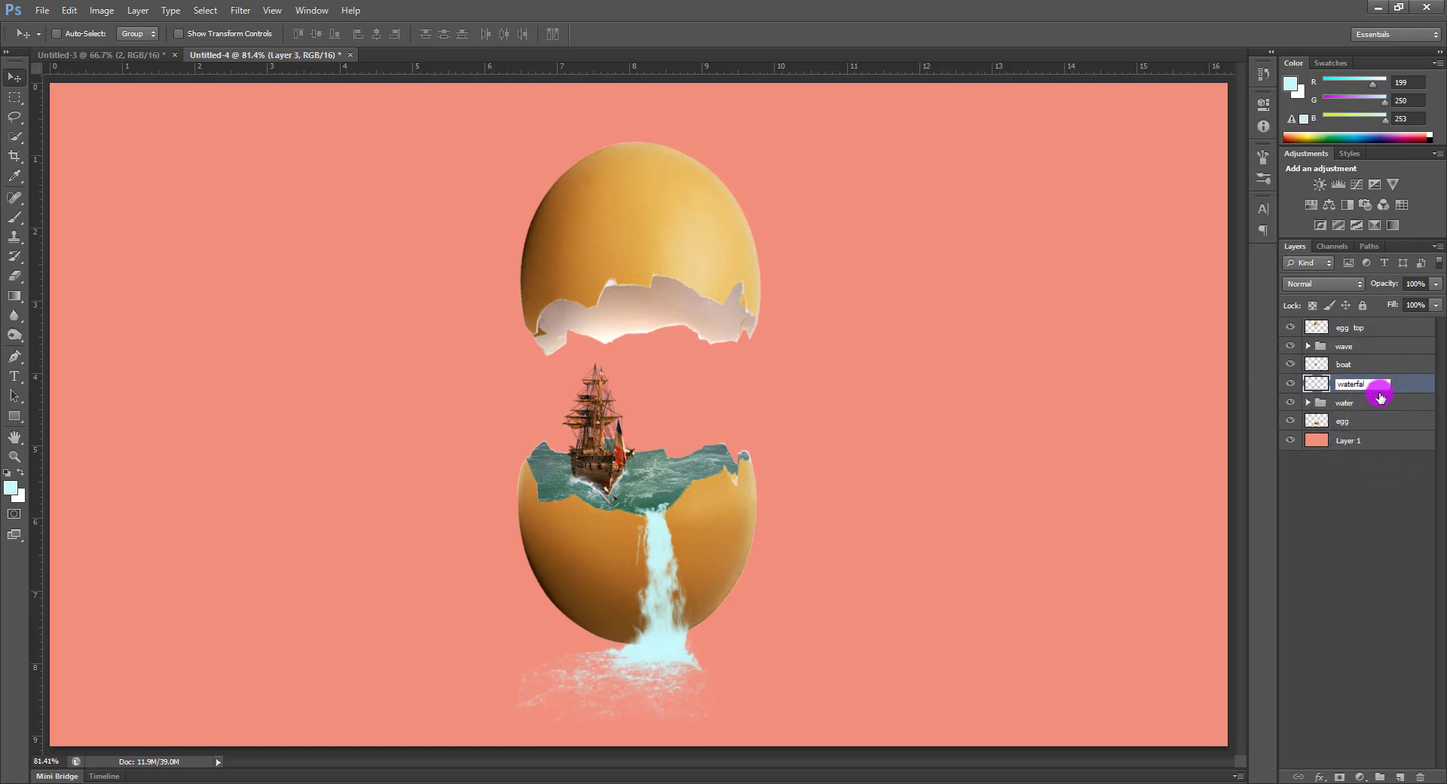
double_click(1373, 386)
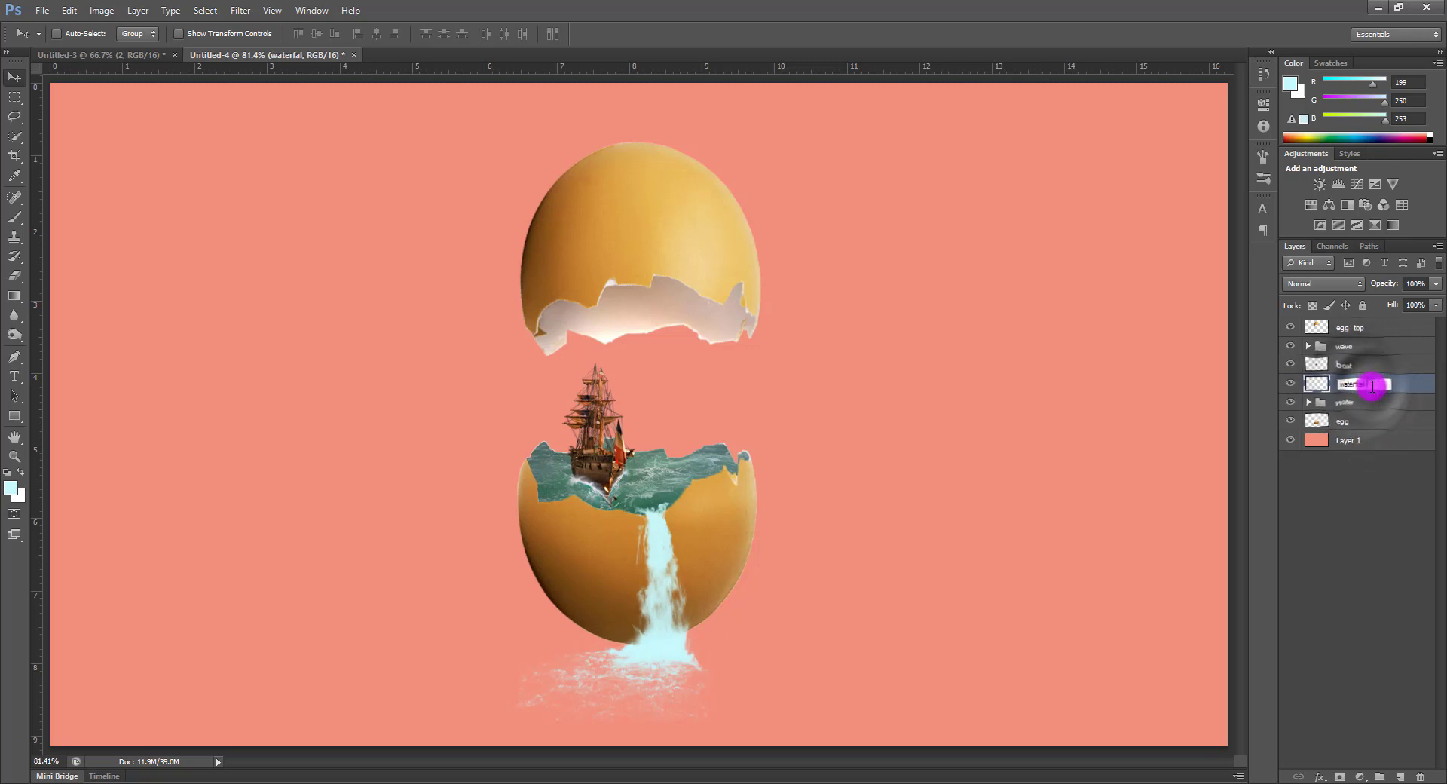
key("Return")
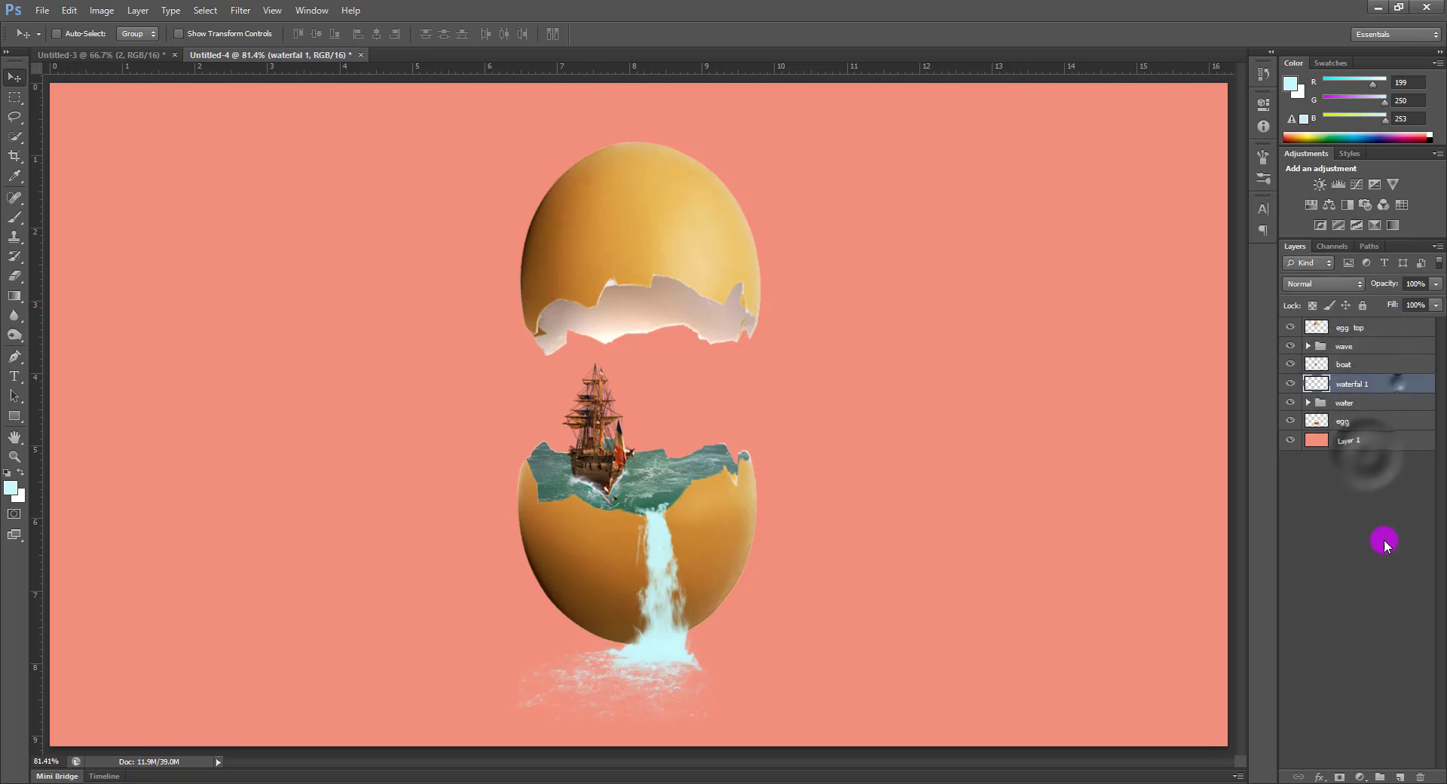
On a new layer, stamp a second waterfall over the lower shell's right edge using another waterfall-shaped brush sized to 226 px
left_click(1400, 776)
right_click(527, 597)
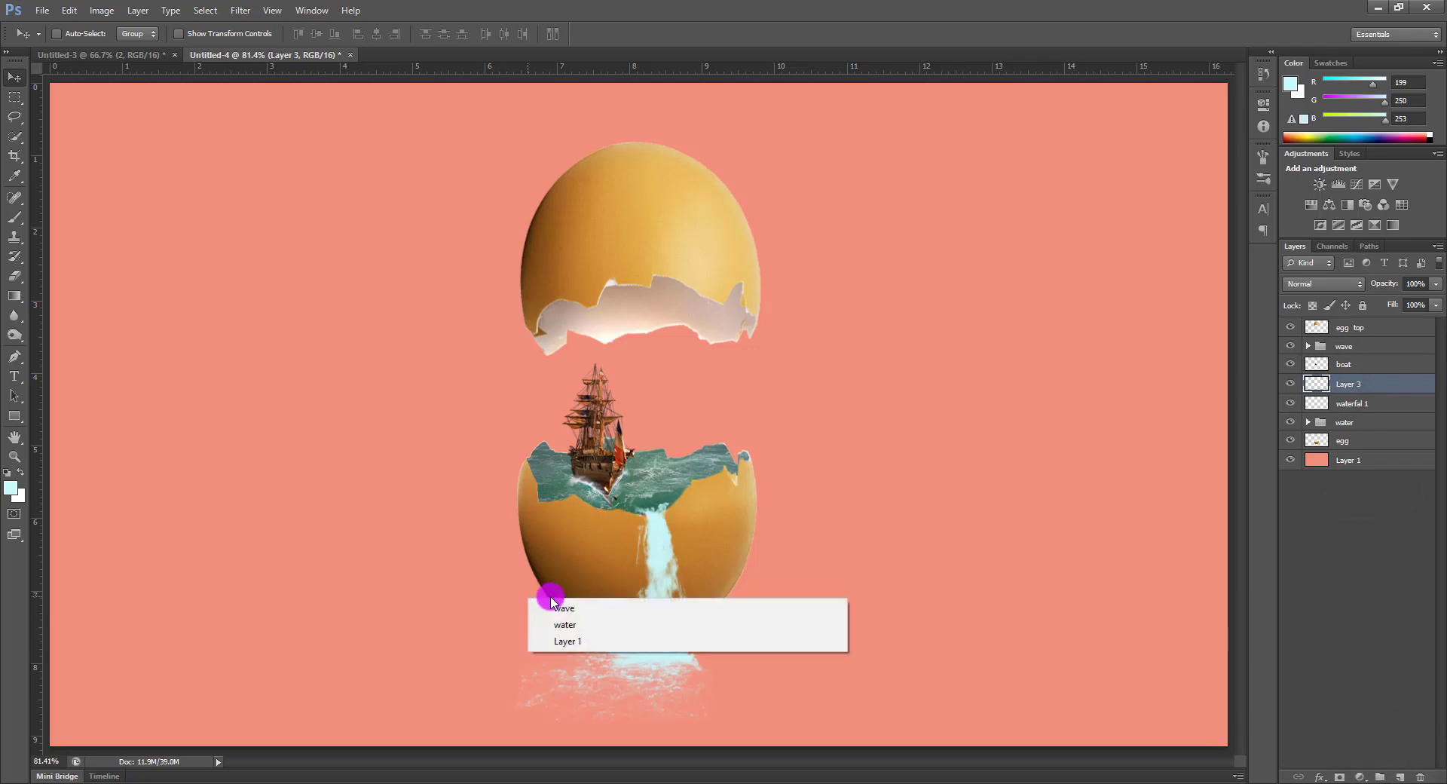
left_click(921, 434)
key("b")
right_click(940, 377)
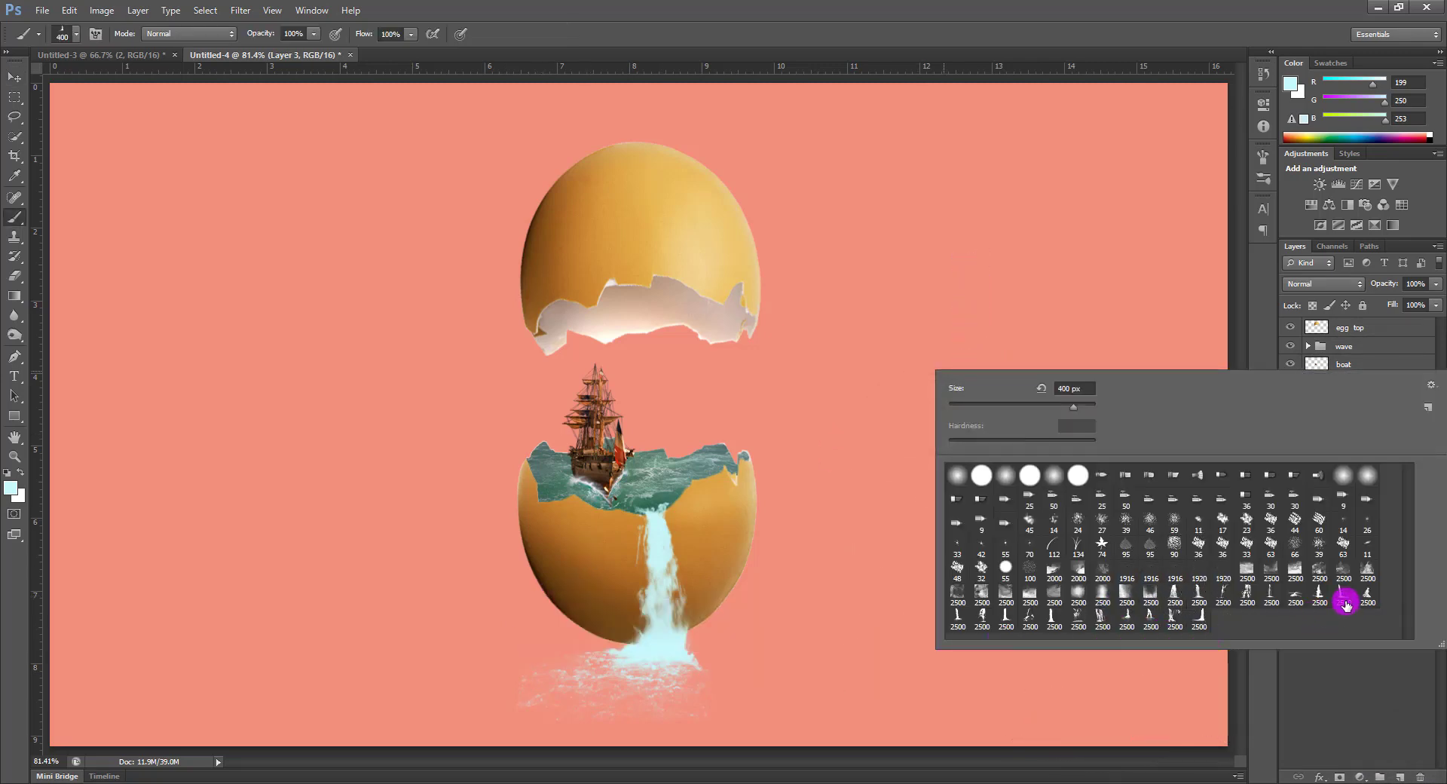
left_click(1035, 407)
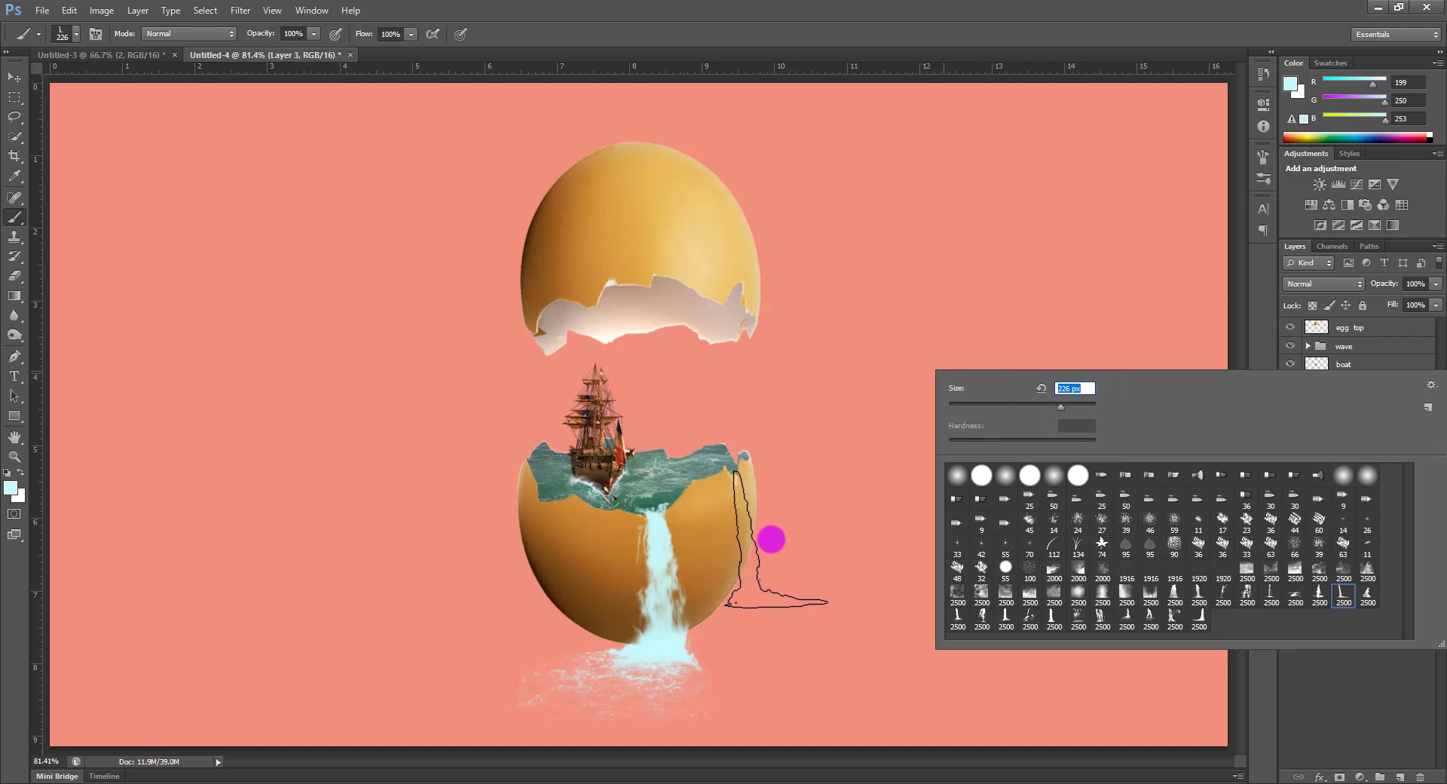
left_click(770, 539)
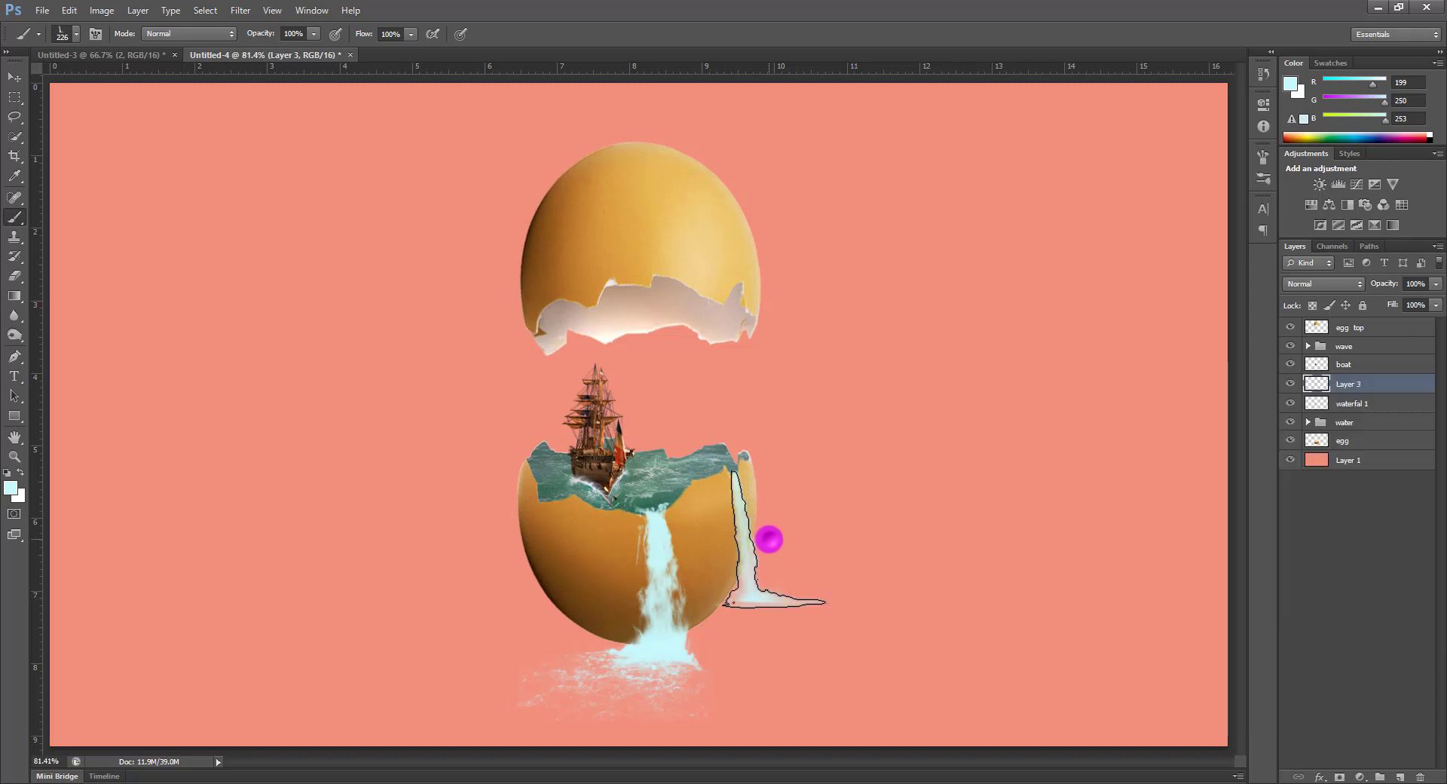
Rename the second waterfall's layer as watre fall 2 and deselect all layers
left_click(13, 76)
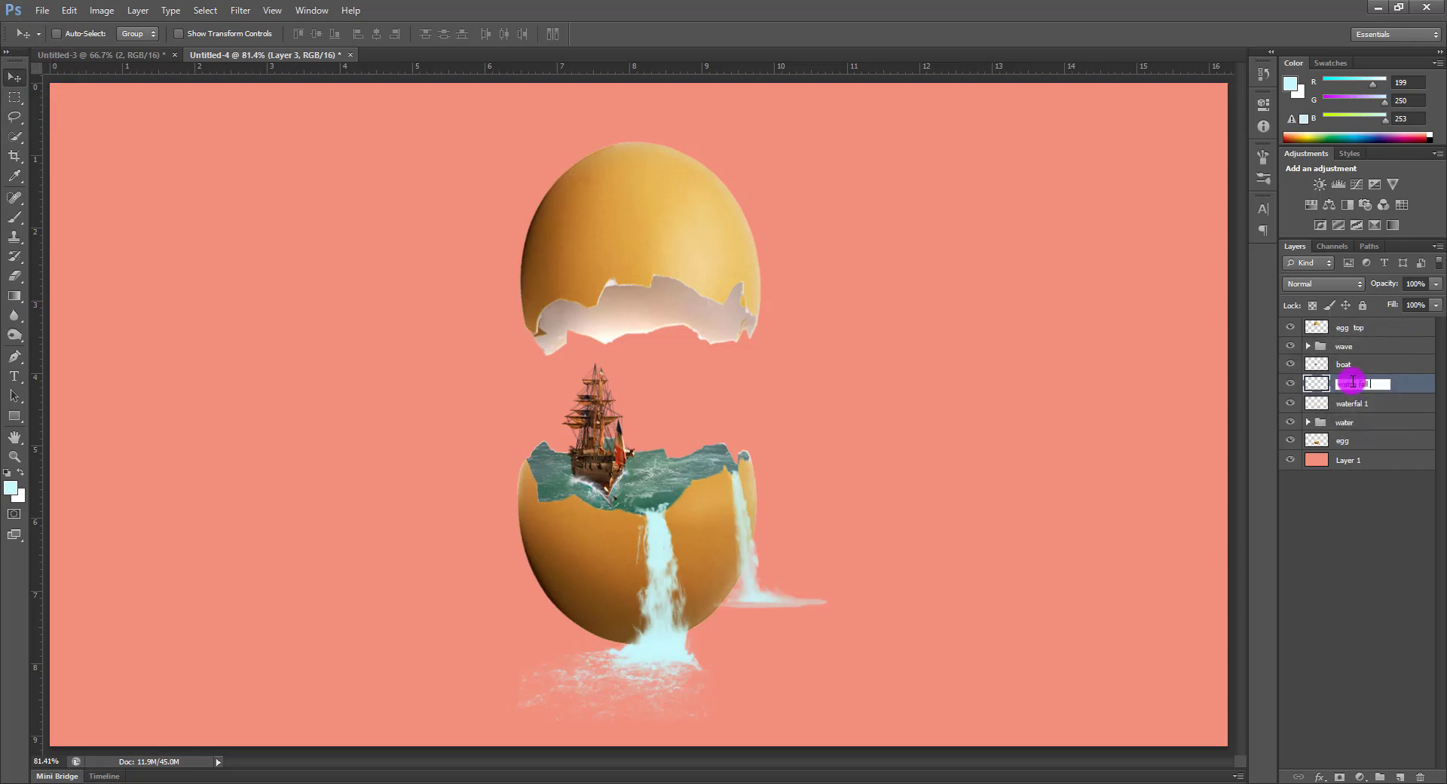
type("fall 2")
left_click(1355, 509)
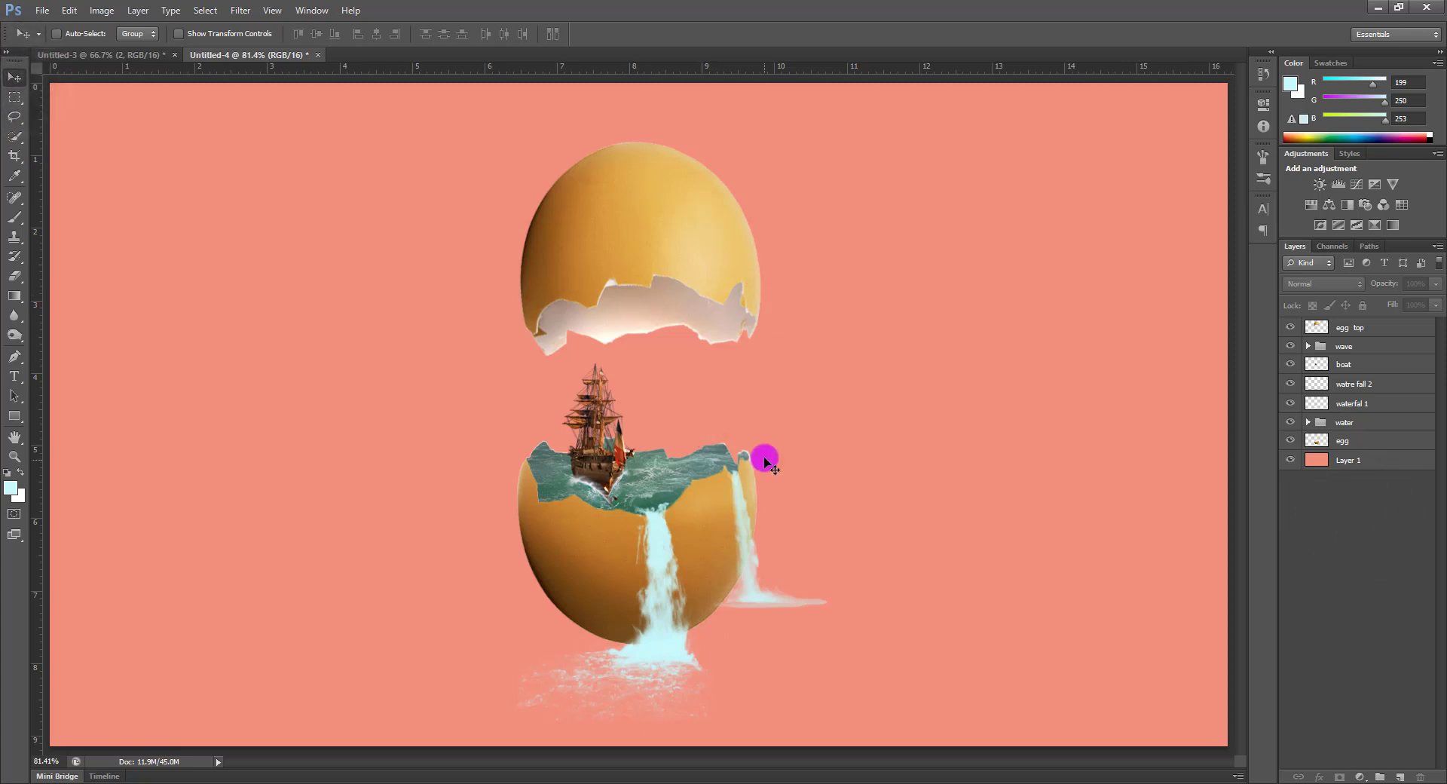
Rasterize the water wave layer inside the water group
left_click(1331, 426)
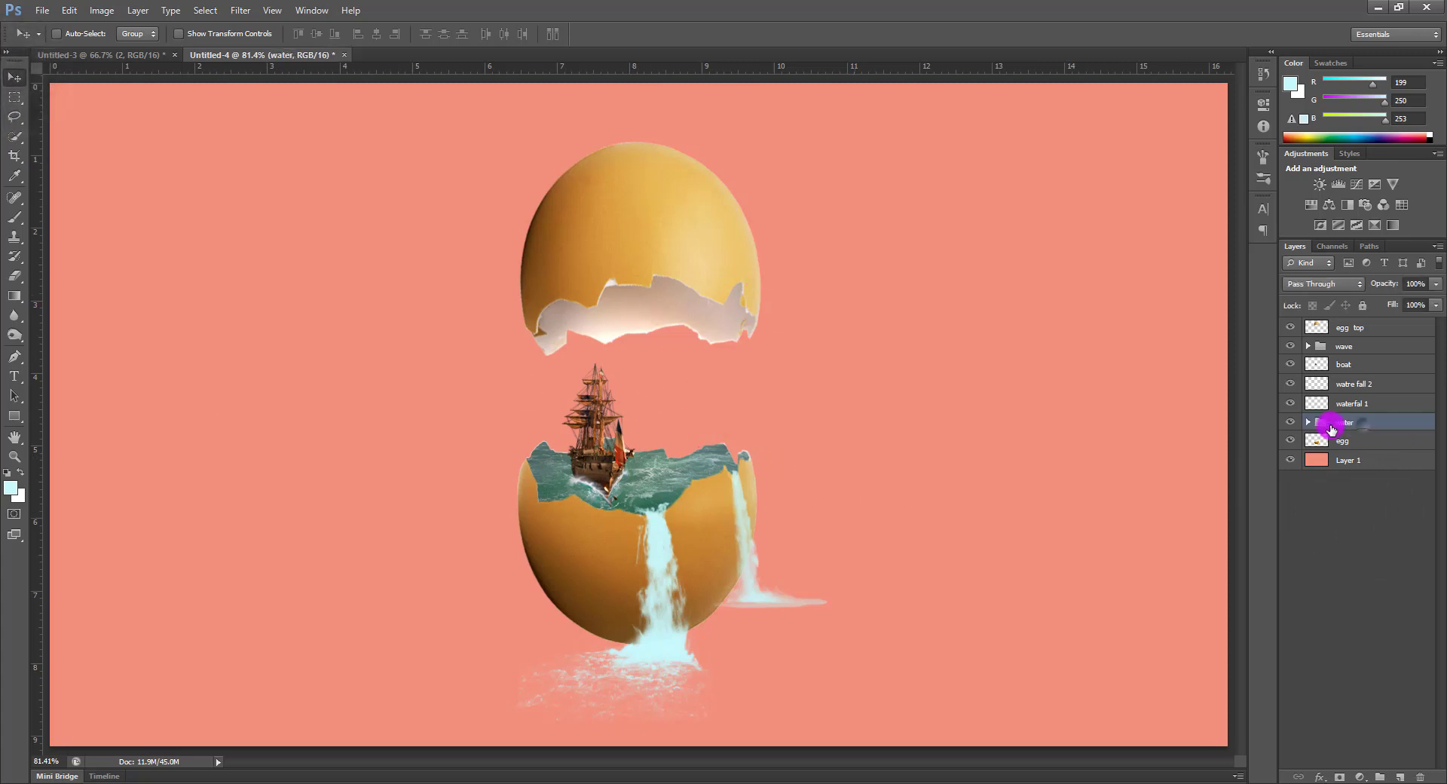
left_click(1309, 423)
left_click(1400, 443)
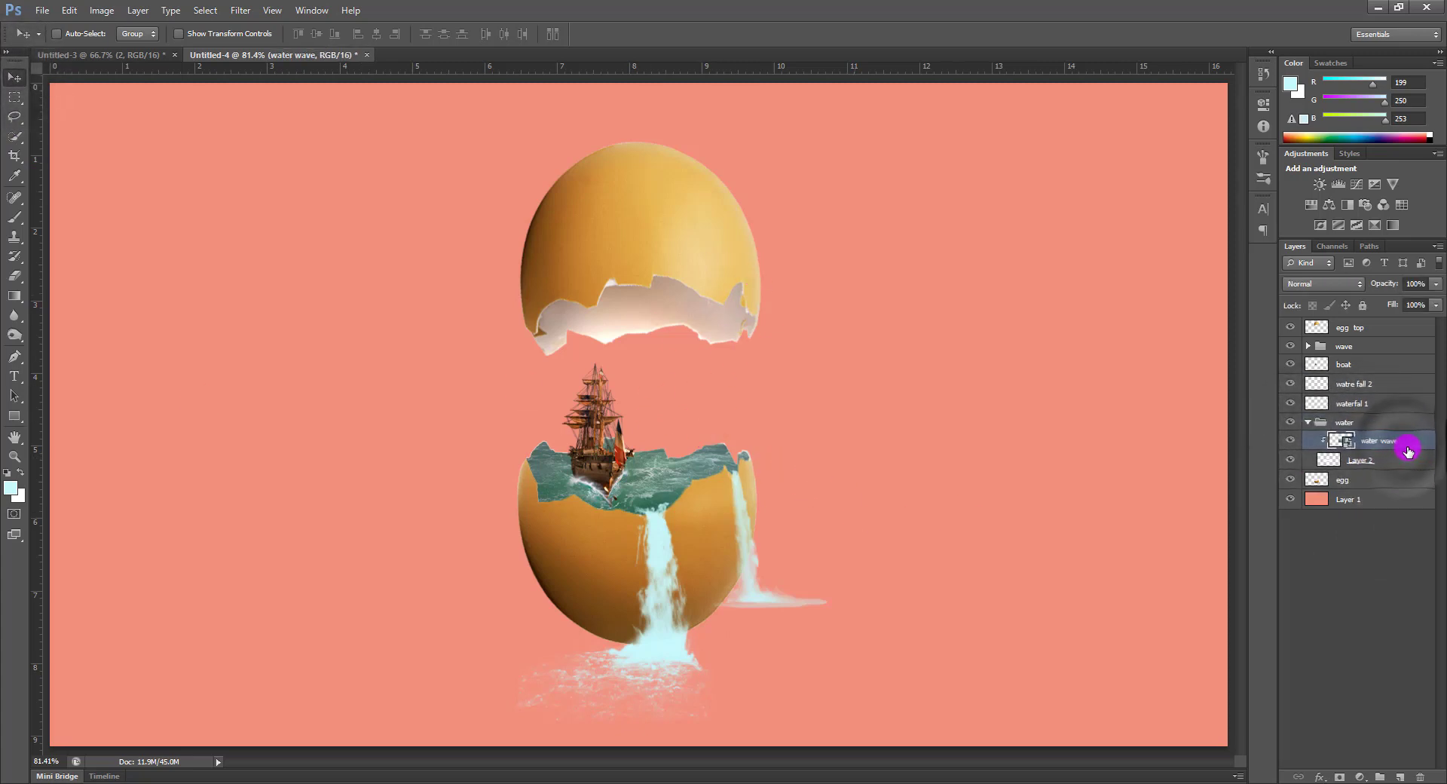
right_click(1337, 446)
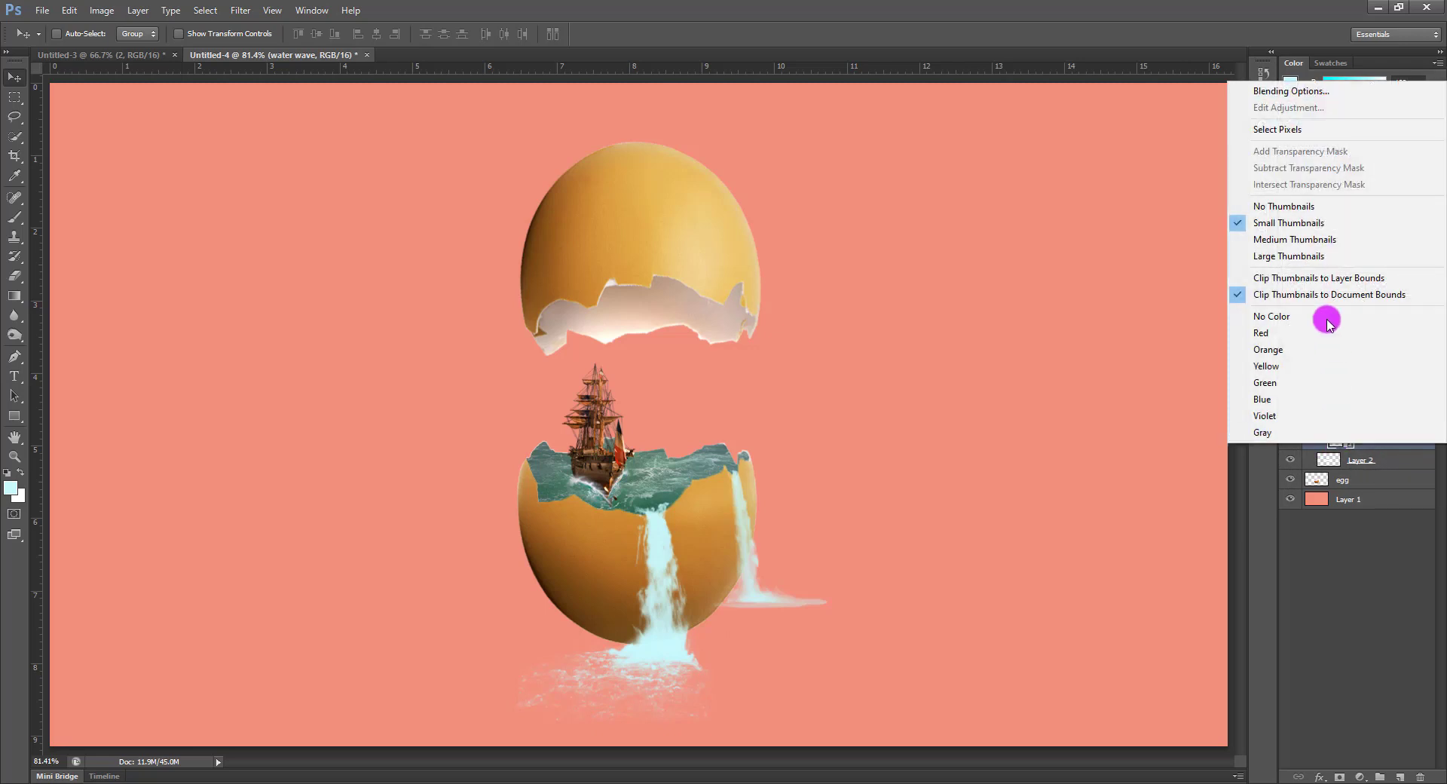
left_click(1076, 341)
right_click(1427, 444)
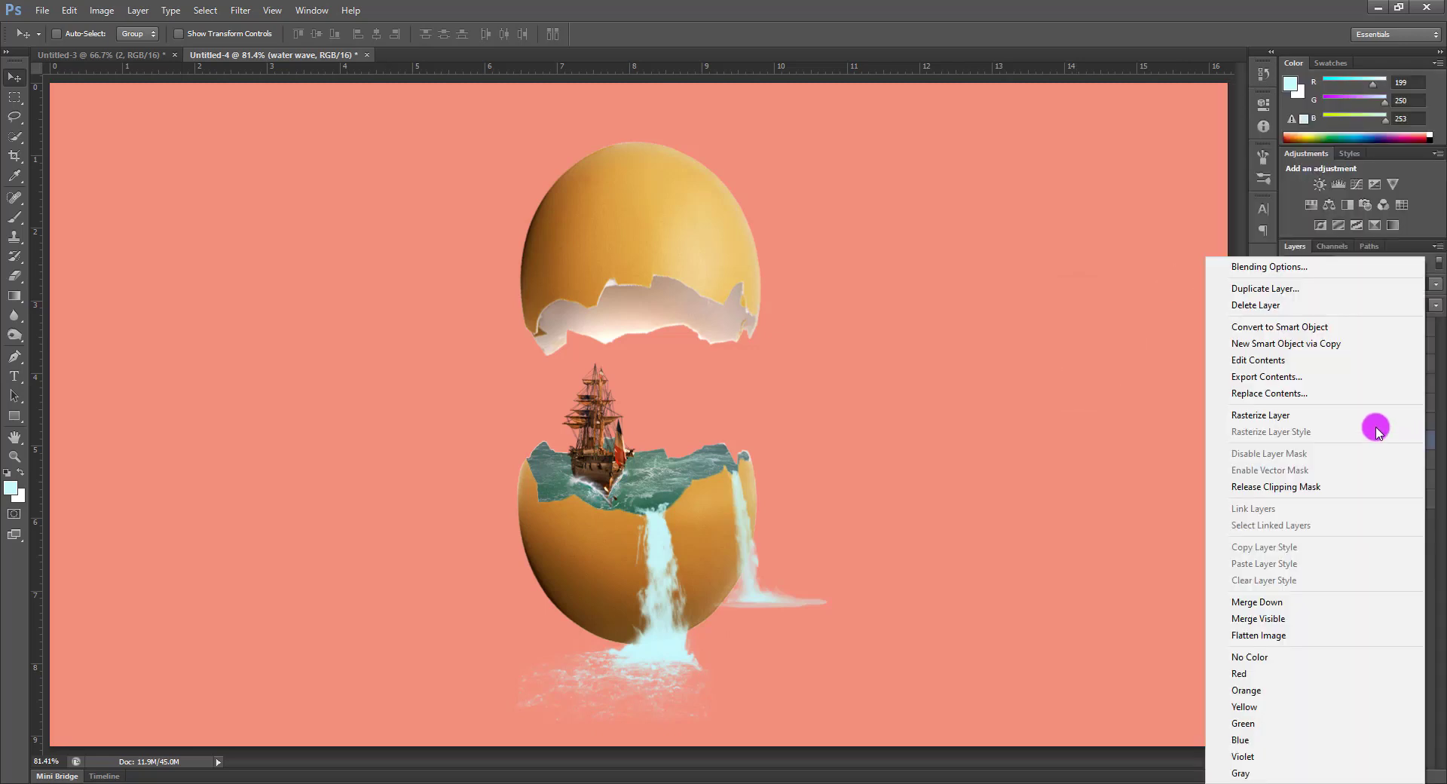
left_click(1324, 411)
Shift the water wave layer's hue by +14 with Hue/Saturation, then collapse the water group
key("ctrl+u")
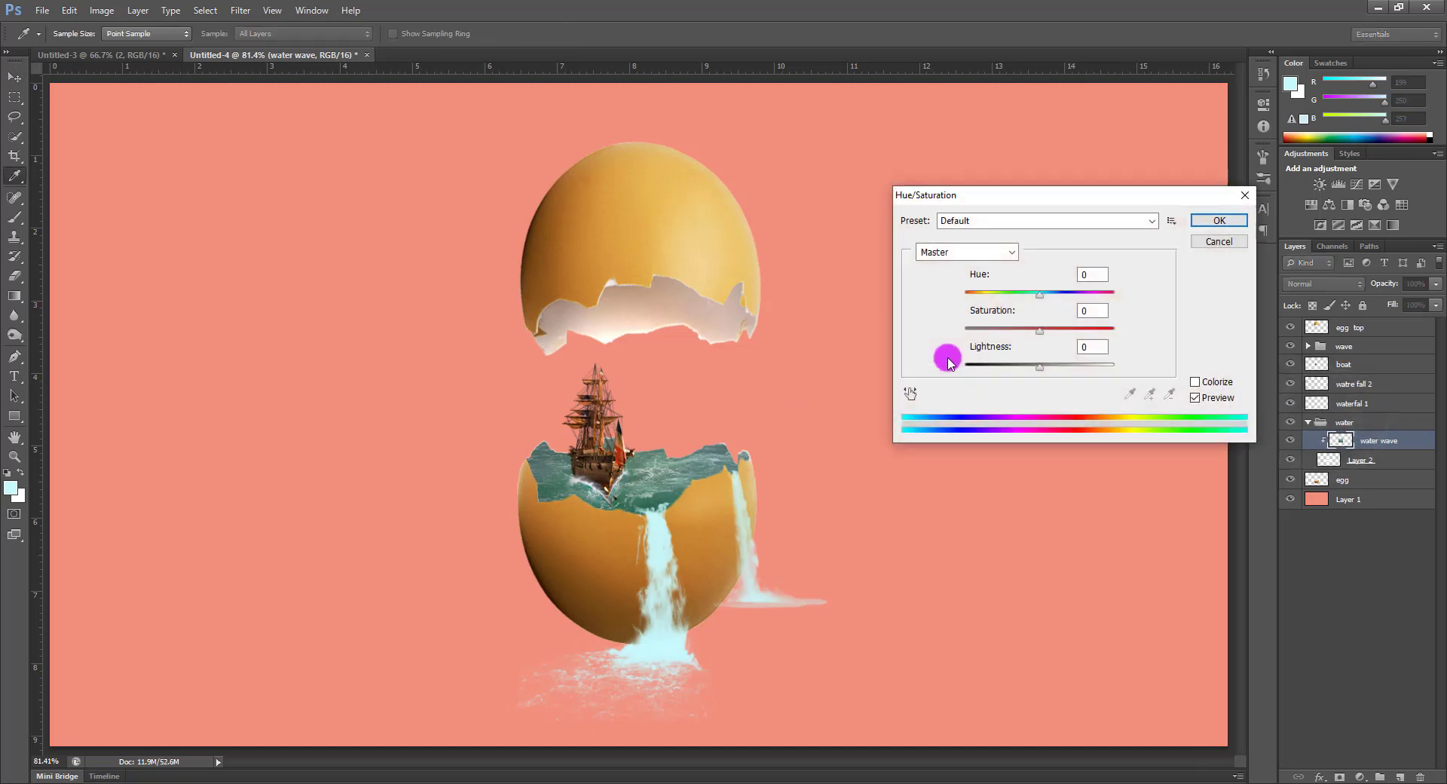
left_click_drag(1043, 299, 1050, 299)
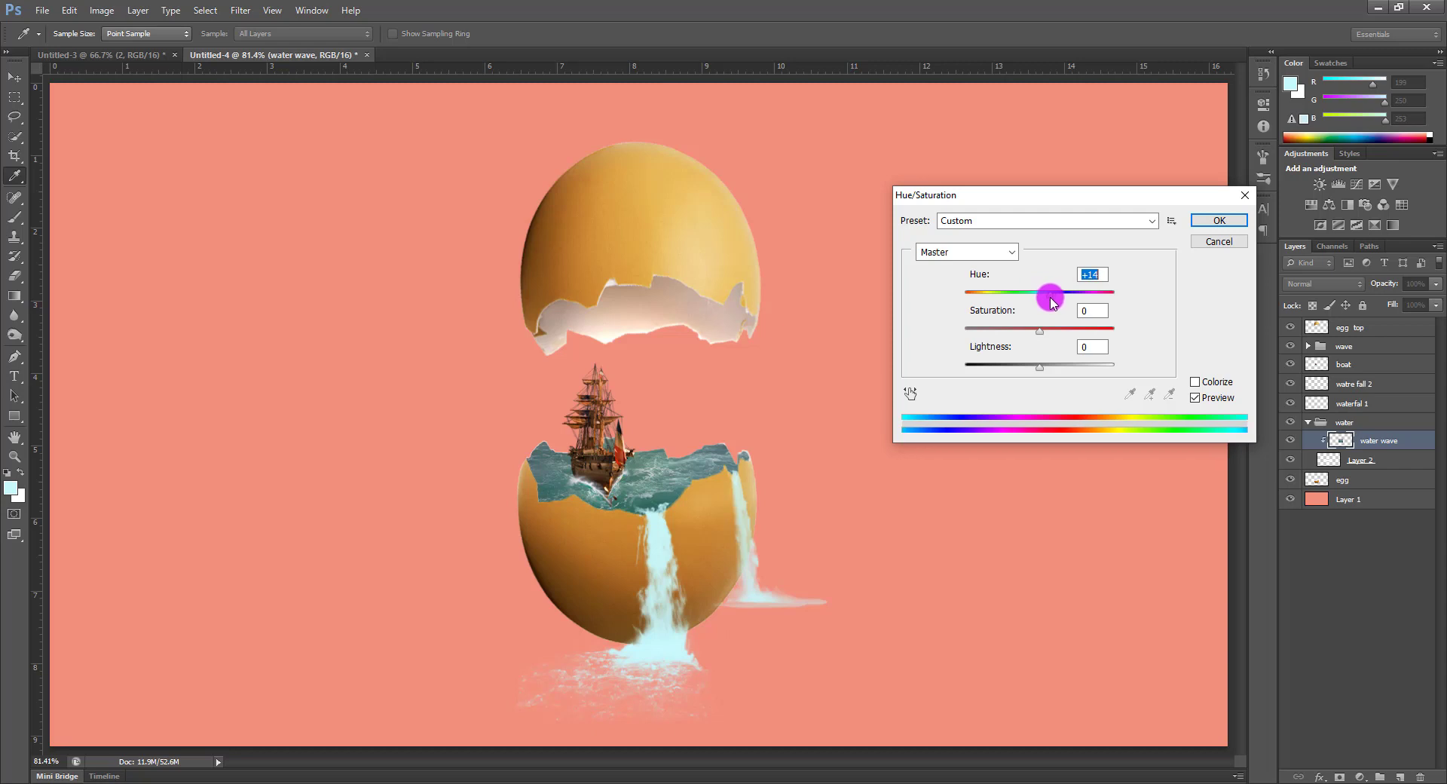
left_click(1199, 223)
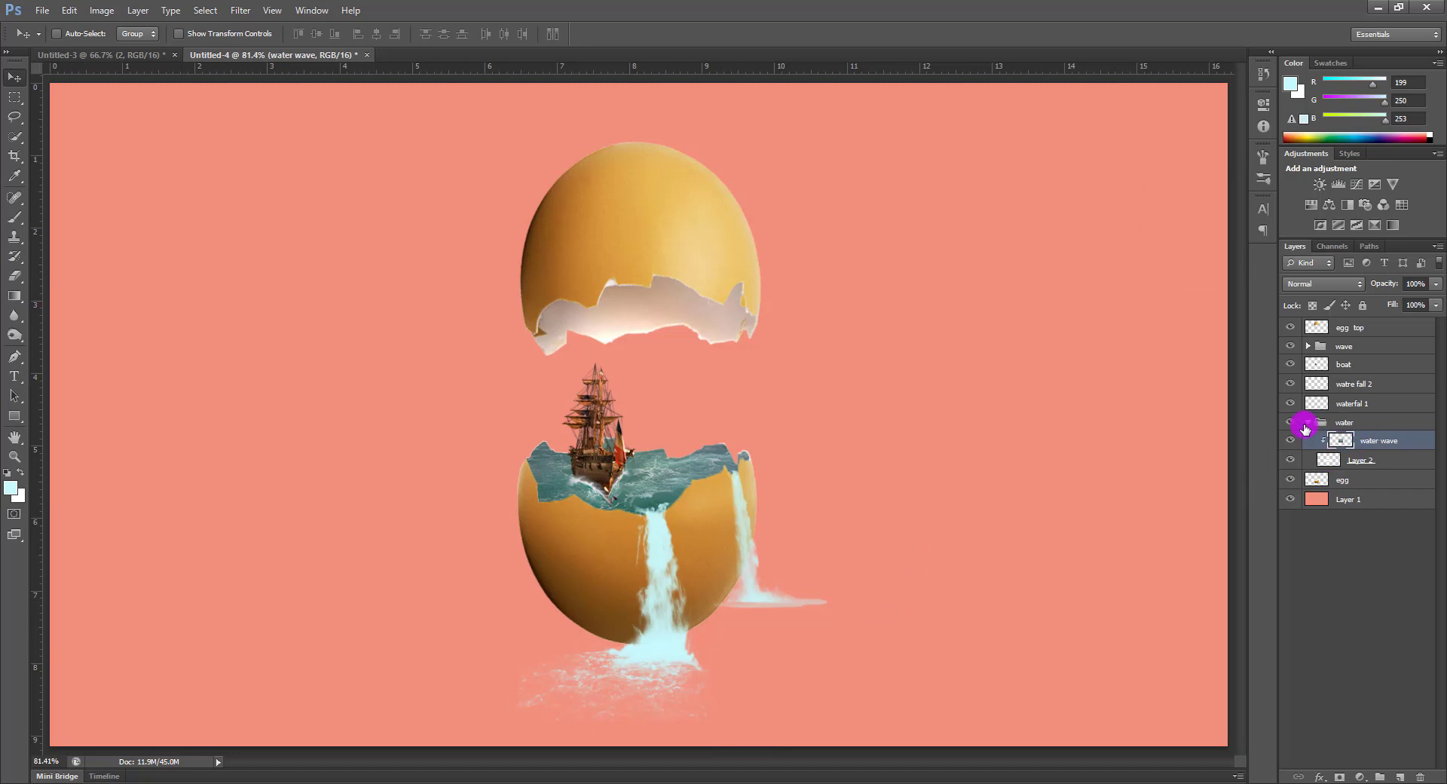
left_click(1309, 423)
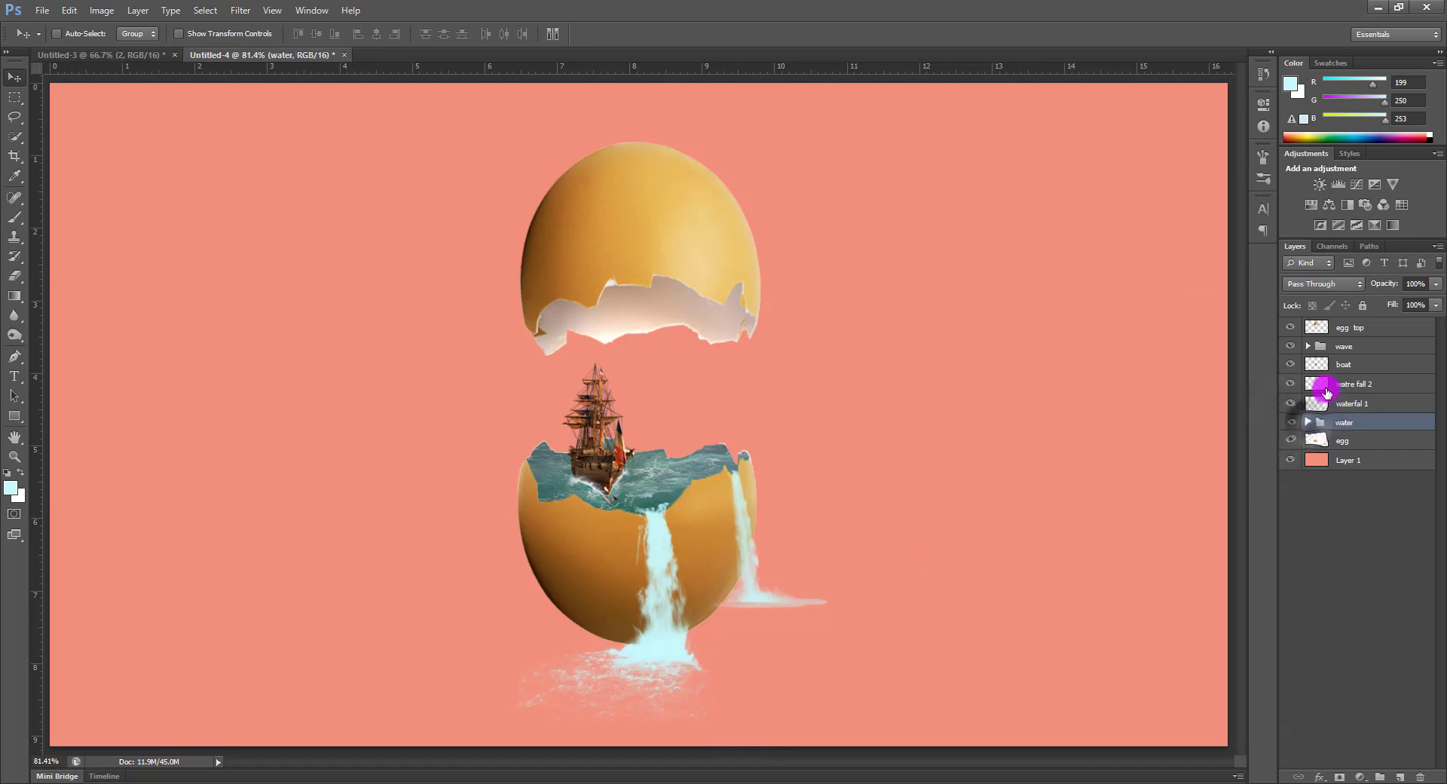
Add a new layer clipped to waterfal 1 and choose a soft round brush reduced to 50 px
left_click_drag(1298, 385, 1321, 407)
left_click(1400, 776)
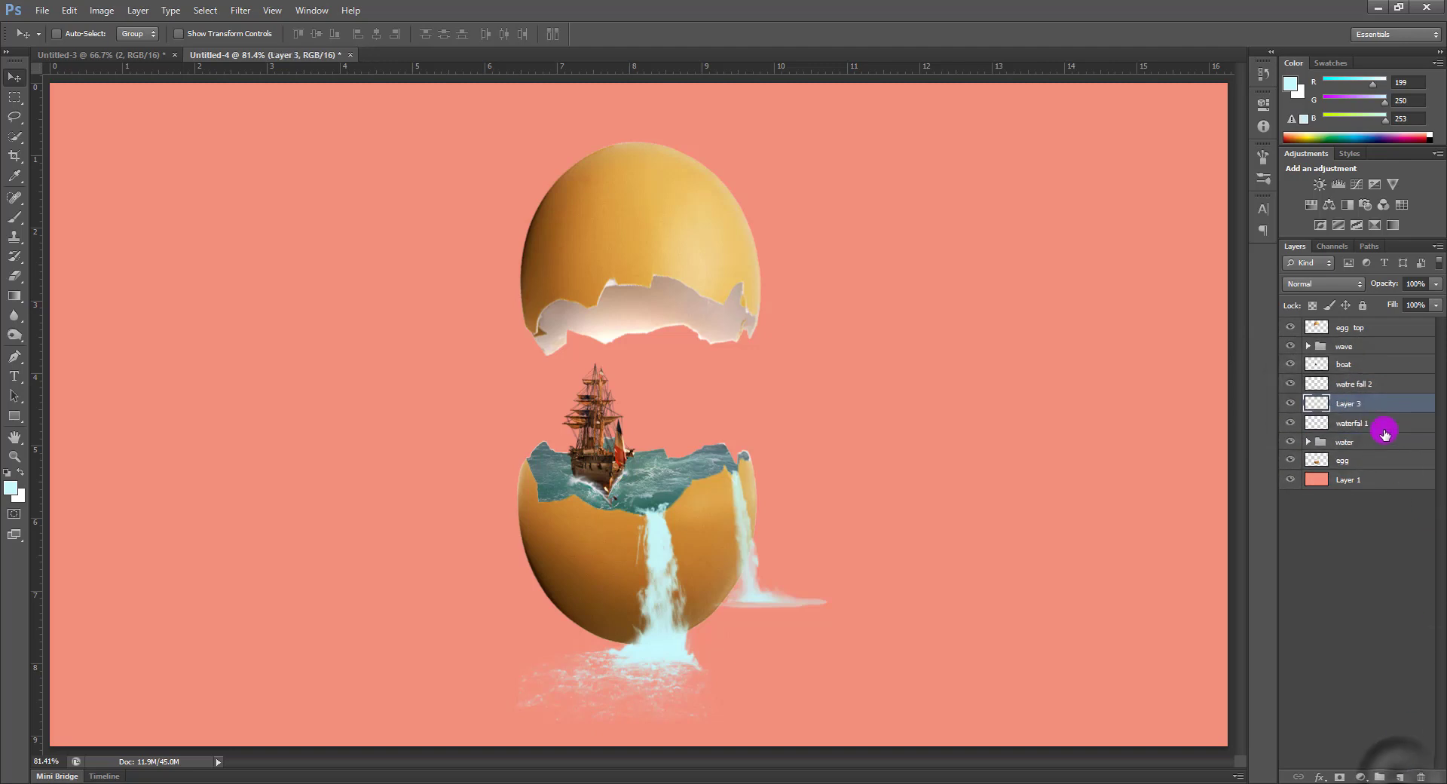
key("b")
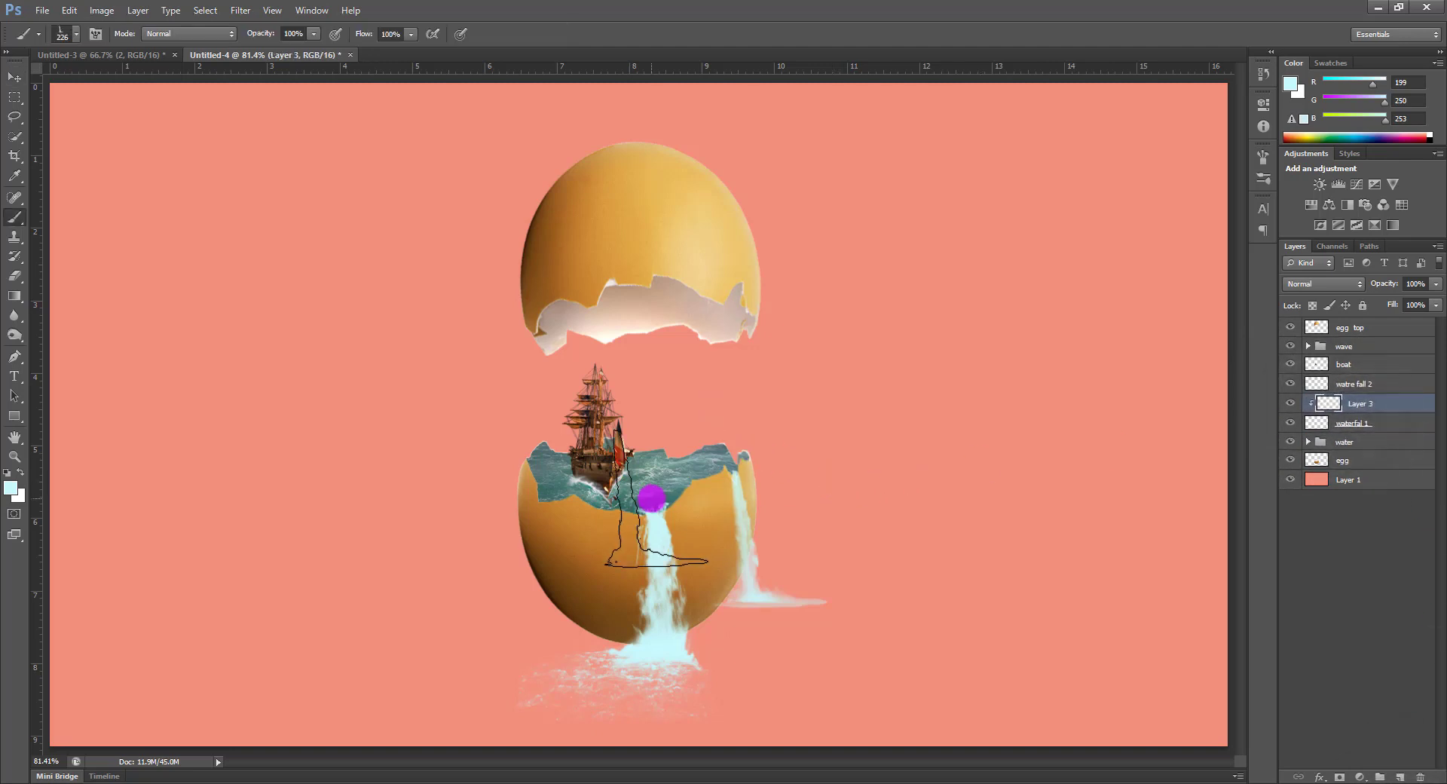
right_click(702, 476)
double_click(787, 579)
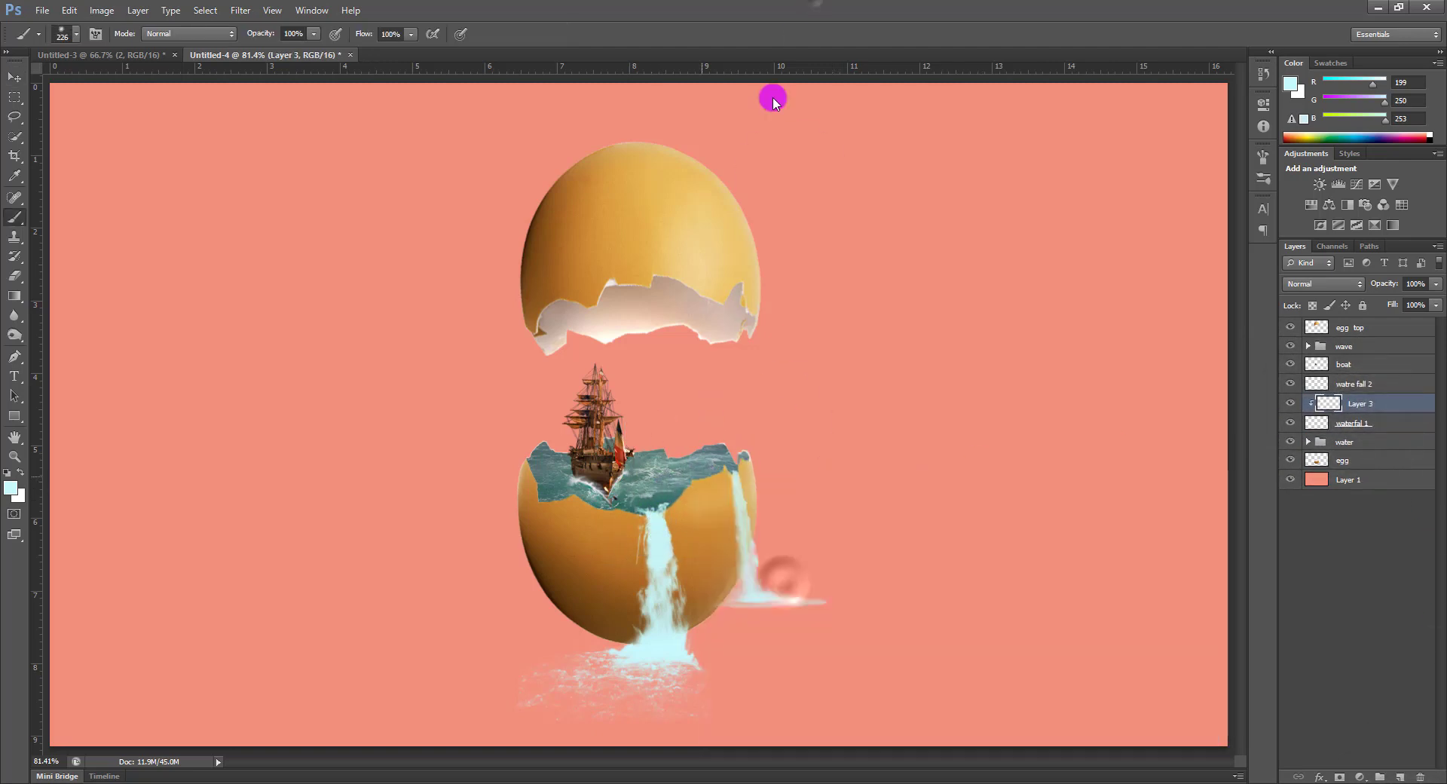
key("bracketleft")
key("bracketleft")
key("bracketleft")
key("bracketleft")
key("bracketleft")
key("bracketleft")
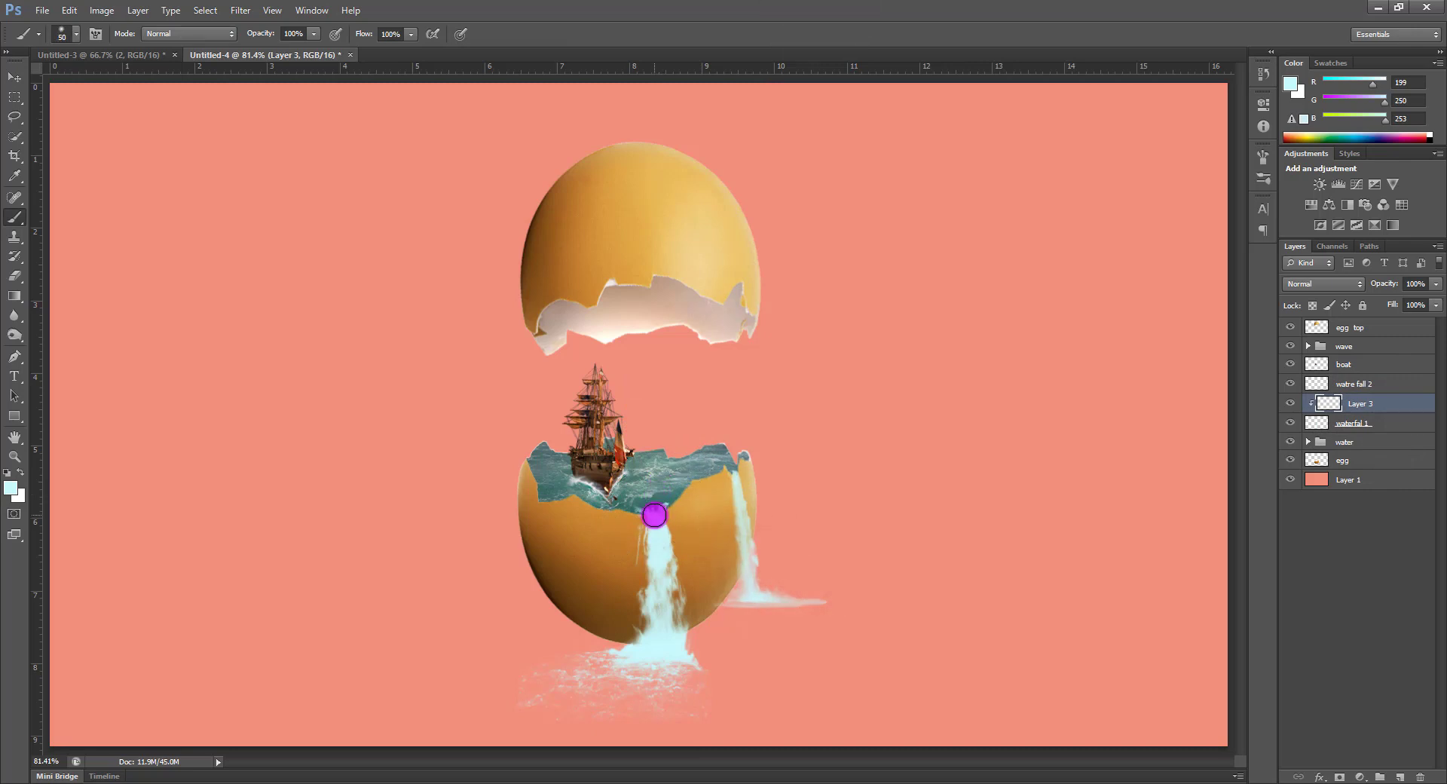
Tint the top of the front waterfall on its clipped layer with teal (RGB 0, 147, 156) where it meets the sea
key("ctrl+plus")
key("ctrl+plus")
mouse_move(684, 584)
left_mouse_down()
mouse_move(692, 540)
mouse_move(756, 497)
left_mouse_up()
key("ctrl+plus")
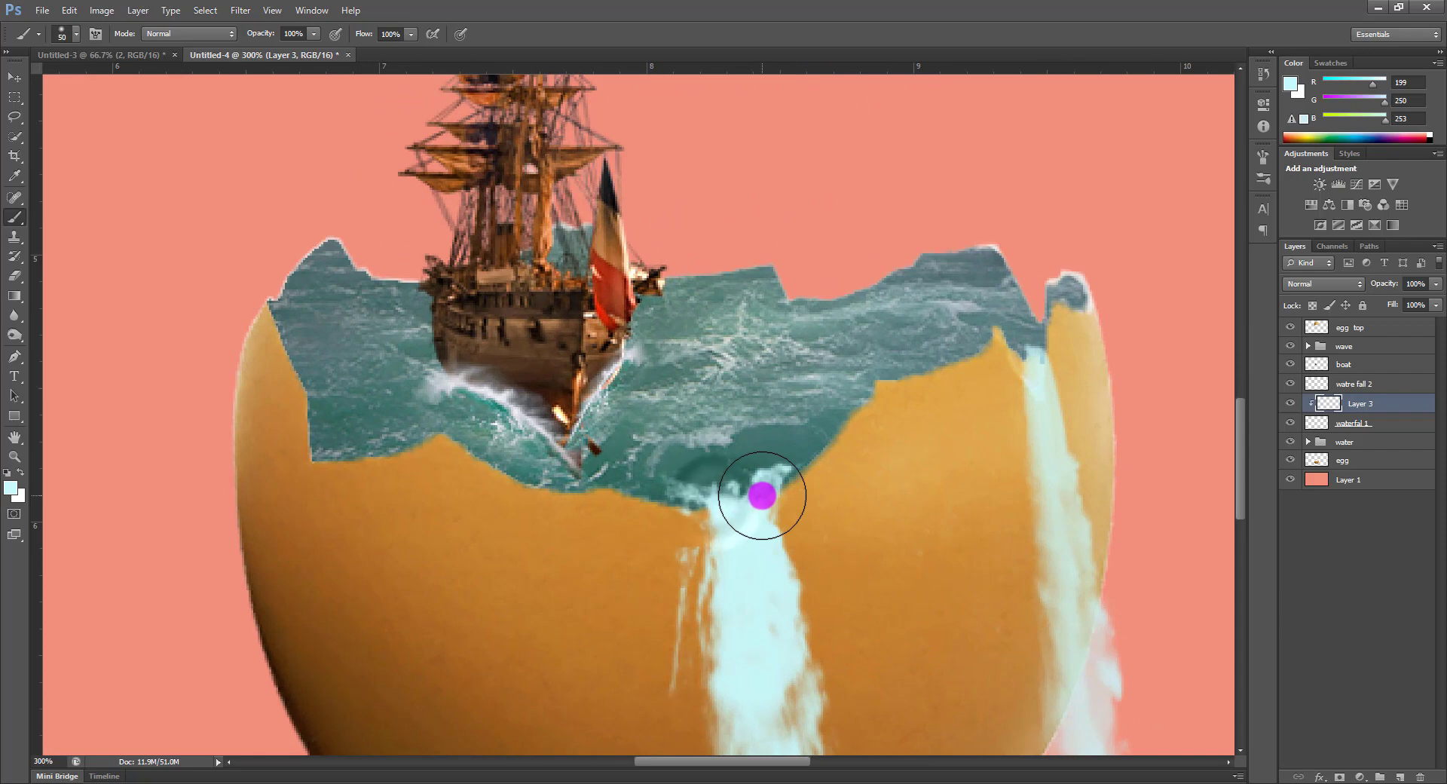
left_click(12, 492)
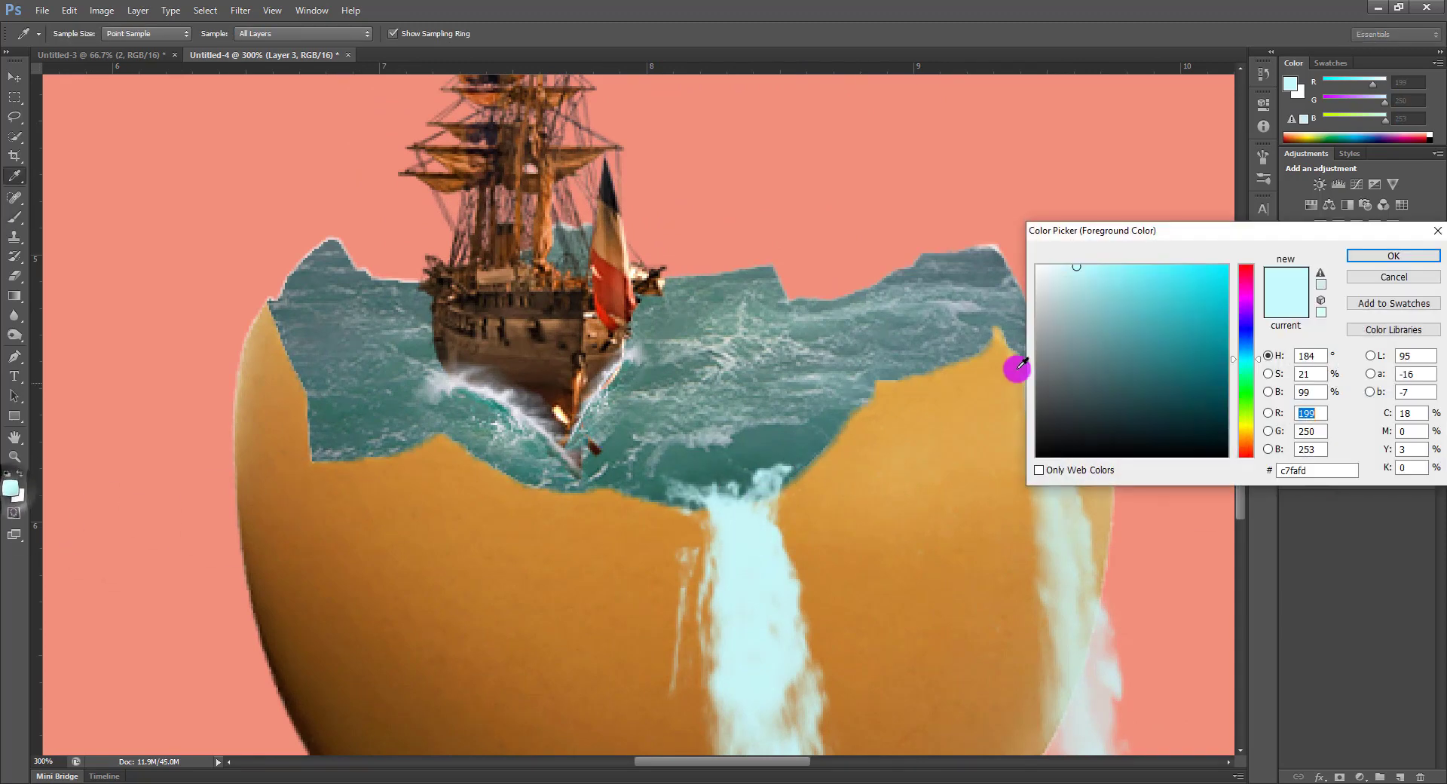
left_click(1226, 340)
left_click(1393, 256)
key("b")
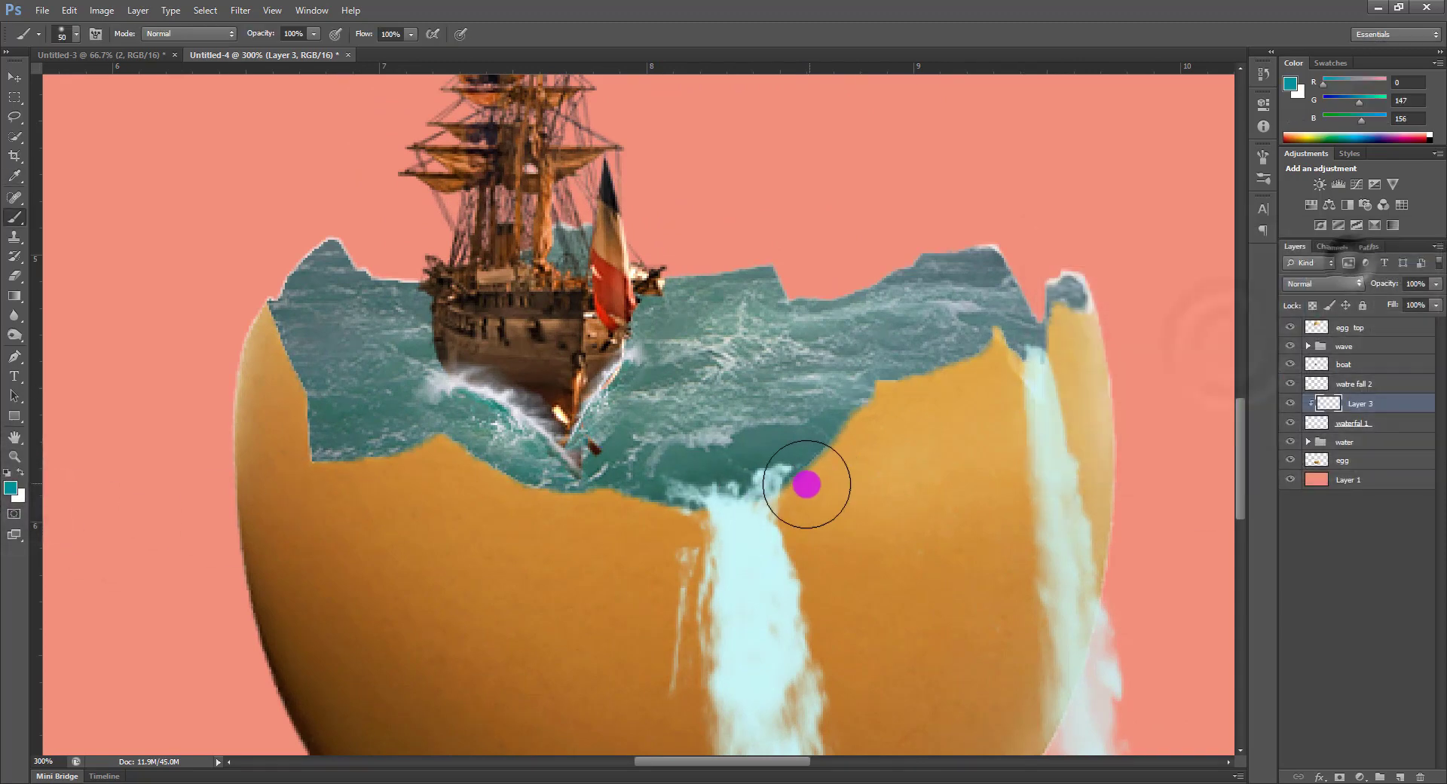
mouse_move(802, 478)
left_mouse_down()
mouse_move(753, 486)
mouse_move(815, 473)
mouse_move(741, 473)
mouse_move(694, 445)
mouse_move(759, 405)
mouse_move(813, 403)
mouse_move(507, 440)
mouse_move(870, 393)
left_mouse_up()
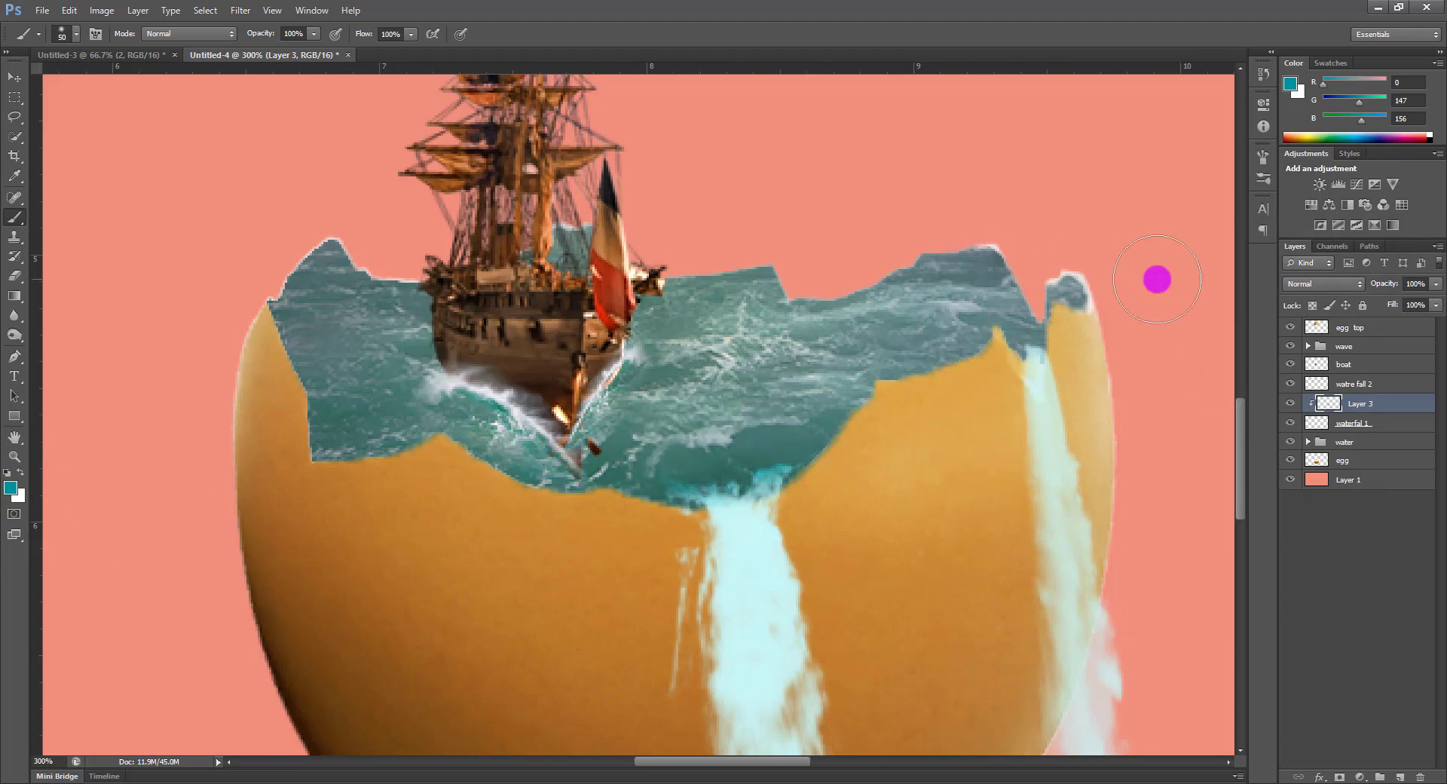
Add a layer clipped to watre fall 2 and tint that waterfall's top with a sampled sea grey (RGB 98, 124, 128)
left_click(1345, 383)
left_click(1400, 777)
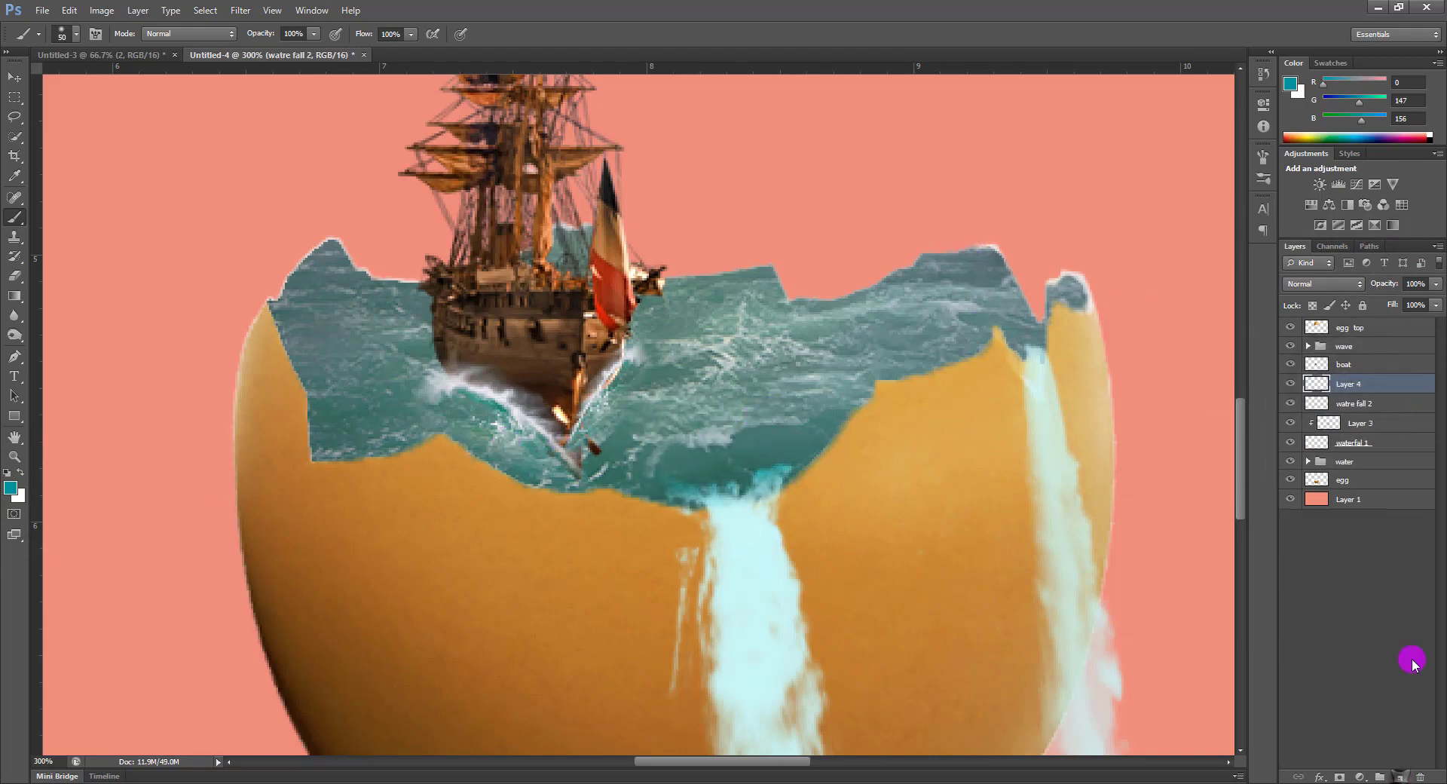
left_click(1344, 393, "alt")
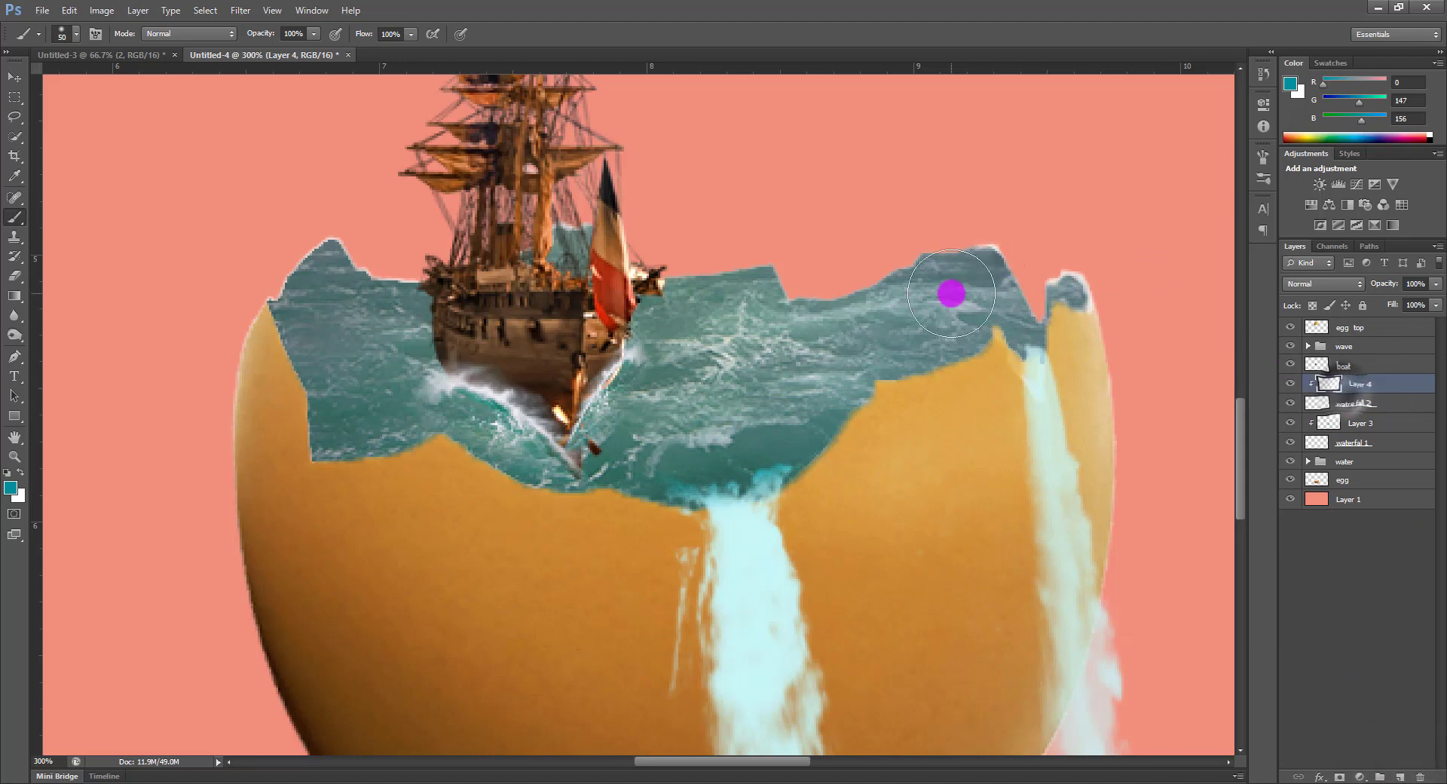
left_click(1049, 290)
key("i")
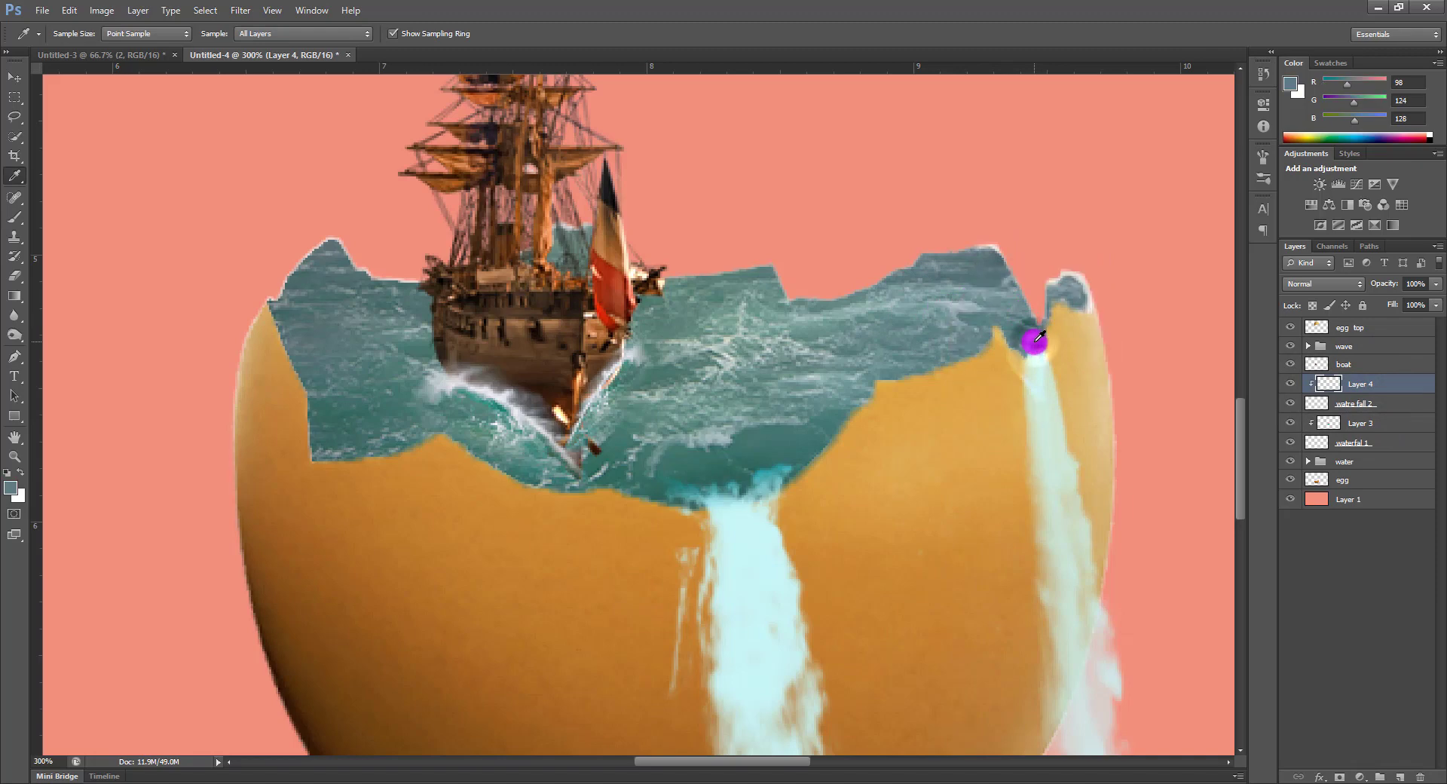
key("b")
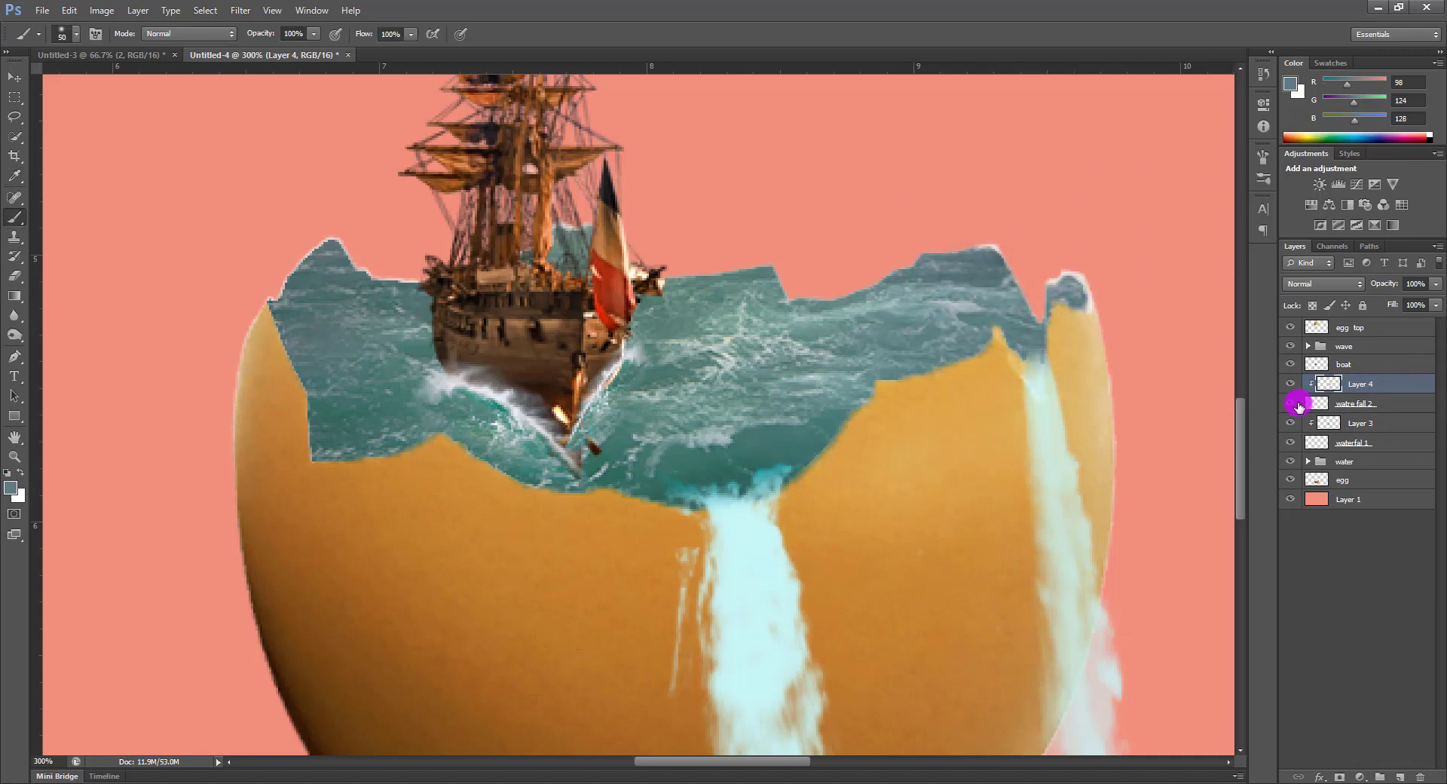
Tone down the teal tint on the front waterfall's clipped layer using the sampled sea grey, and set the Eraser to 100% opacity and flow
left_click(1341, 428)
key("e")
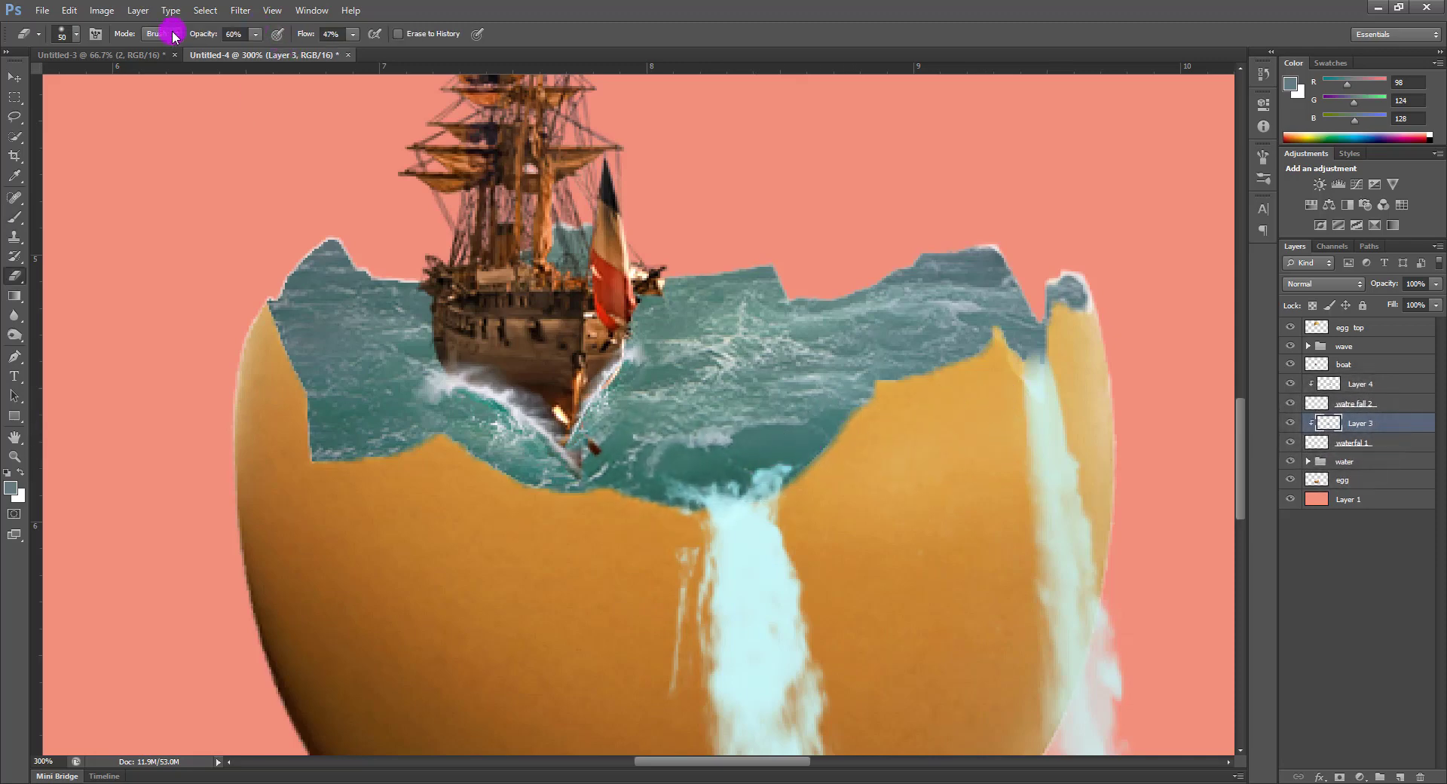
left_click_drag(207, 35, 417, 33)
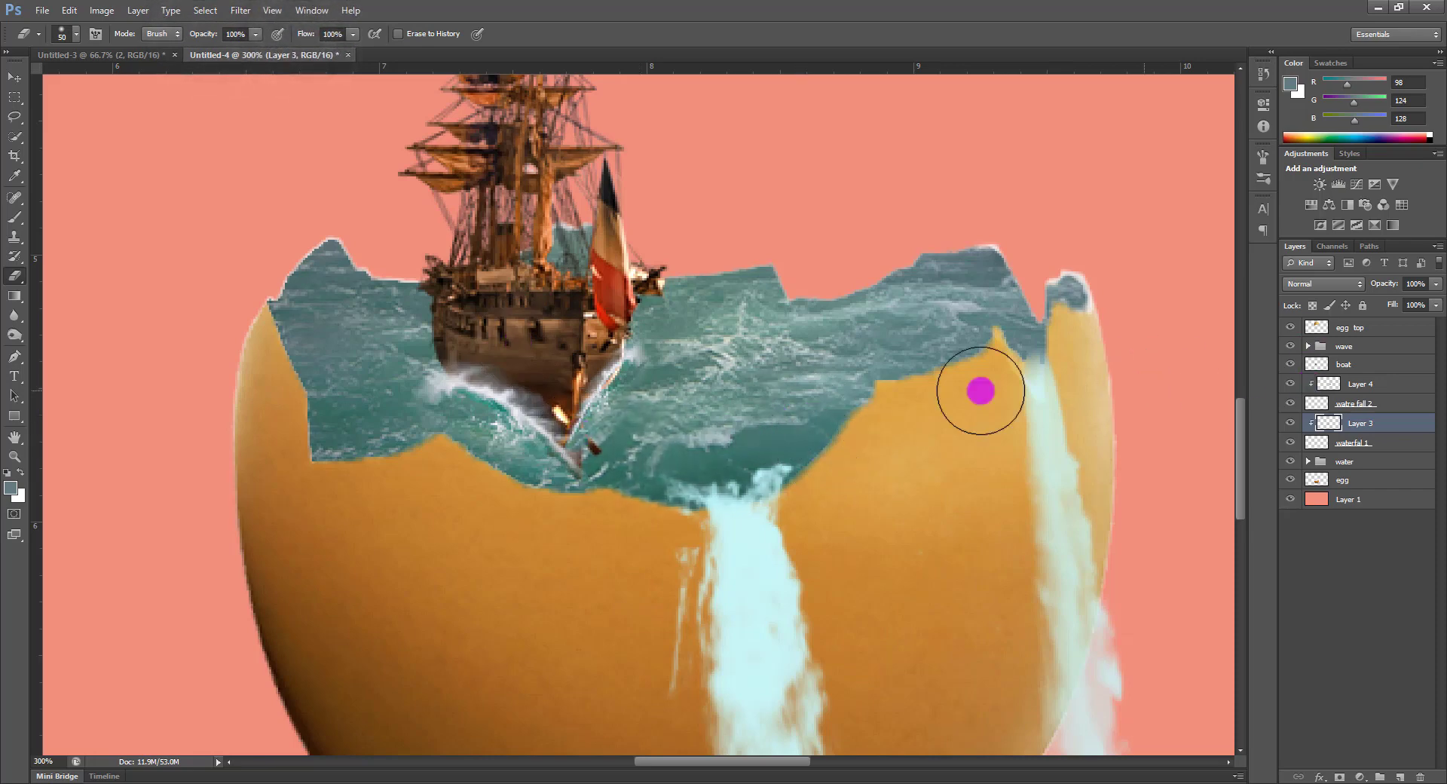
key("b")
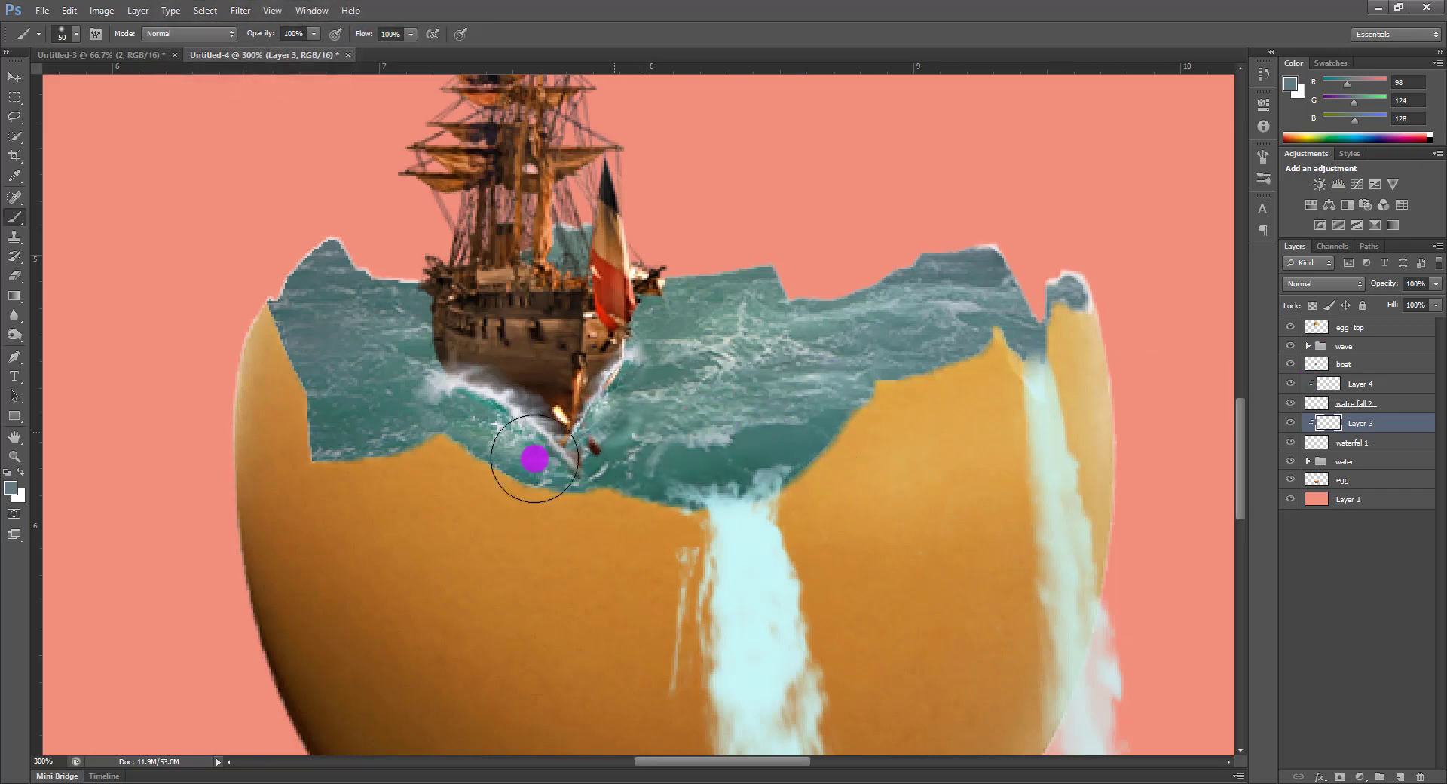
key("ctrl+0")
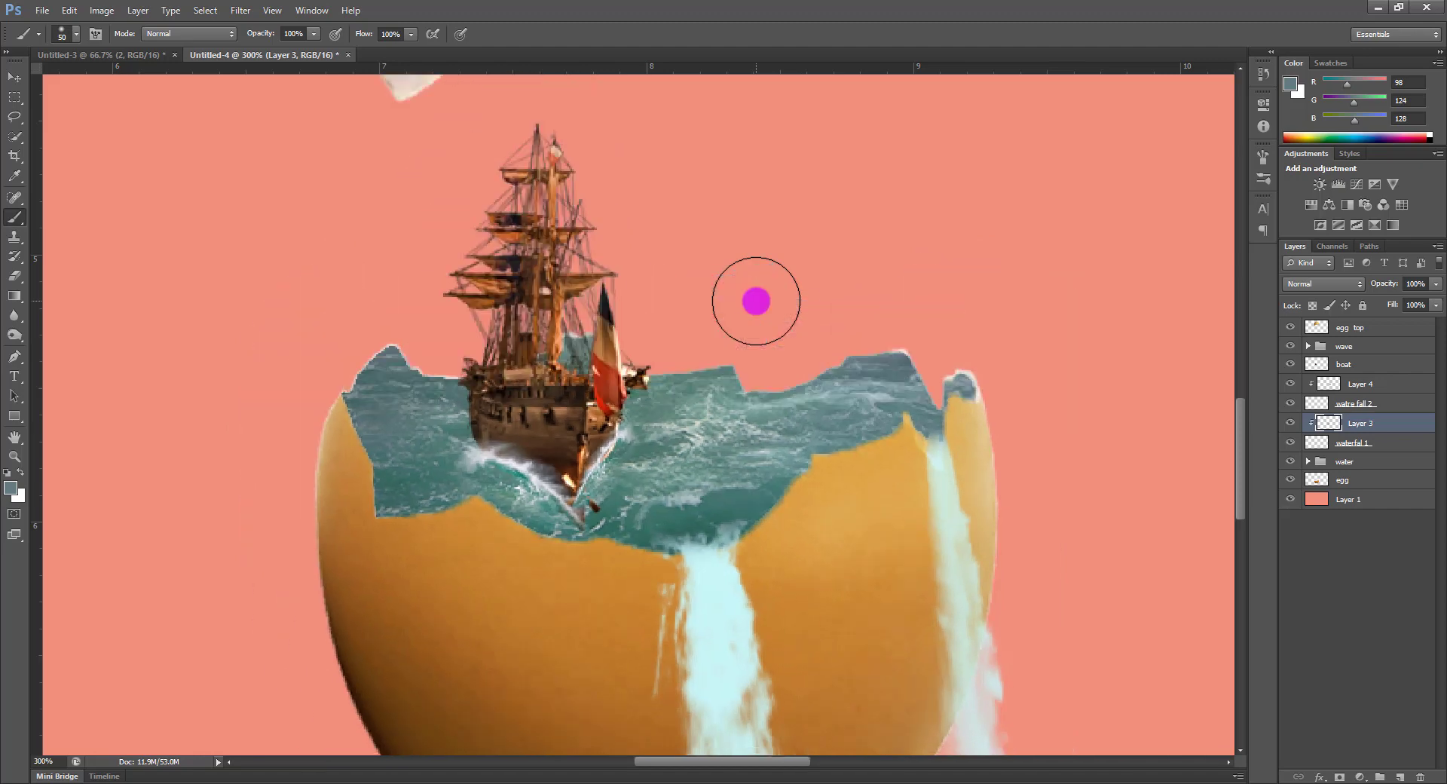
Bring the clouds image from the source document Untitled-3 into the egg composite and place its layer directly below waterfal 1
left_click(11, 78)
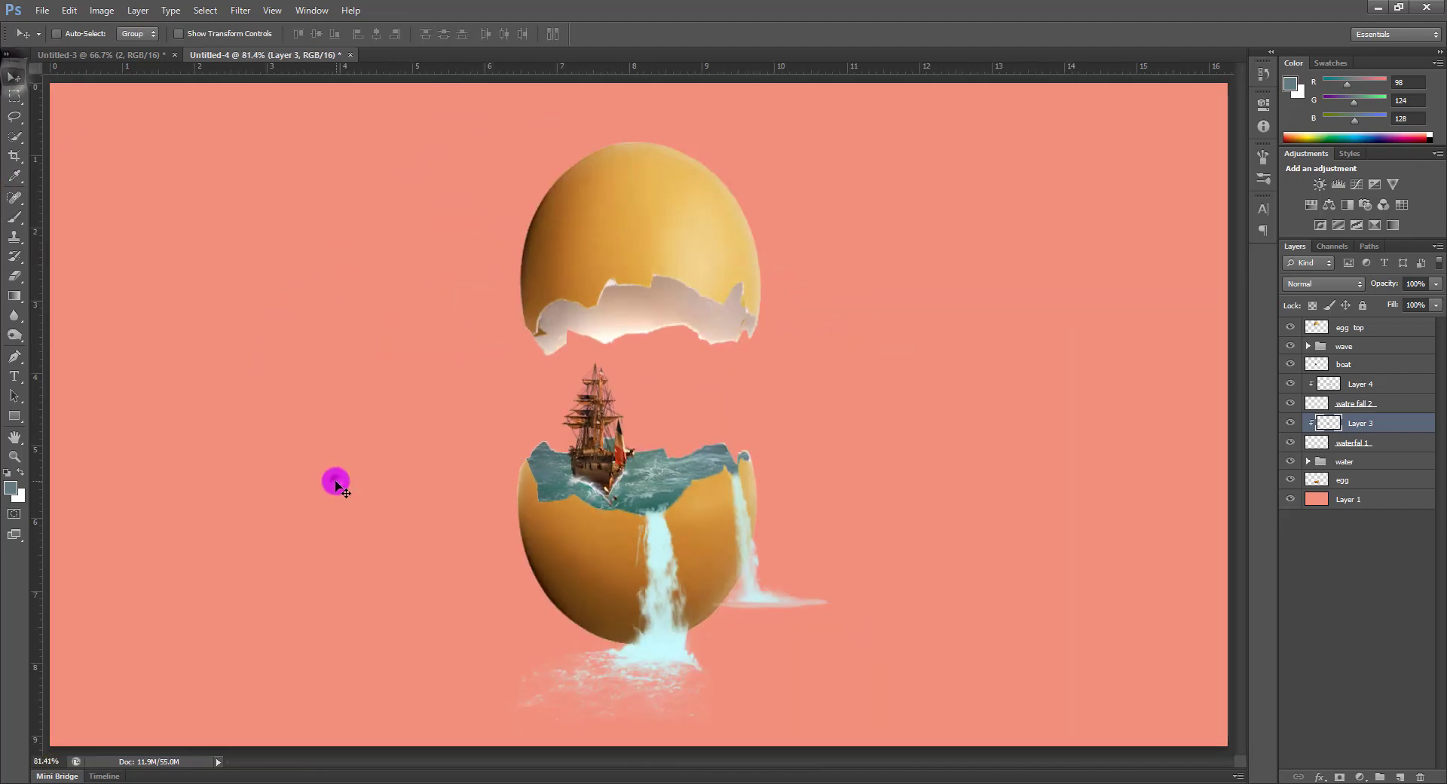
left_click(333, 478)
left_click(151, 55)
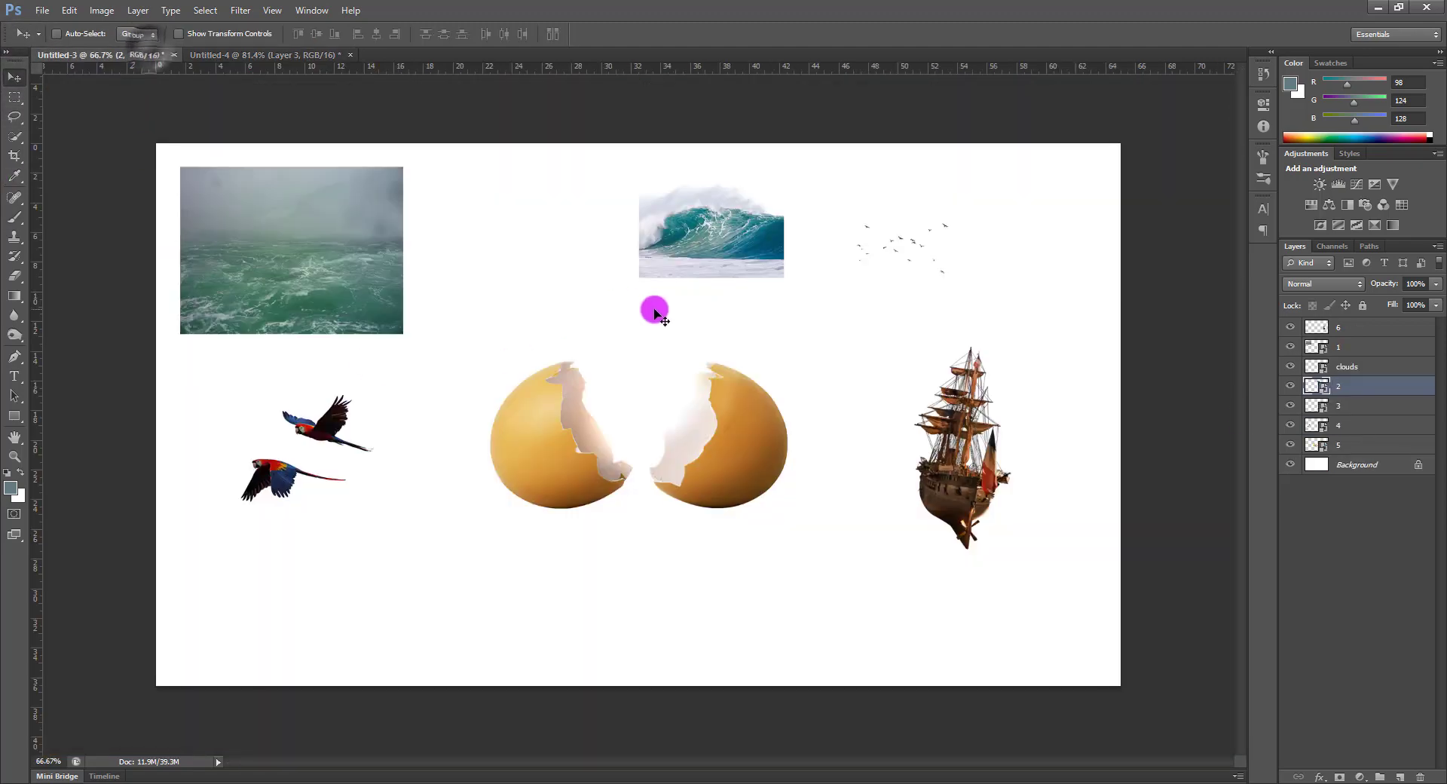
left_click(1357, 367)
left_click_drag(468, 233, 488, 383)
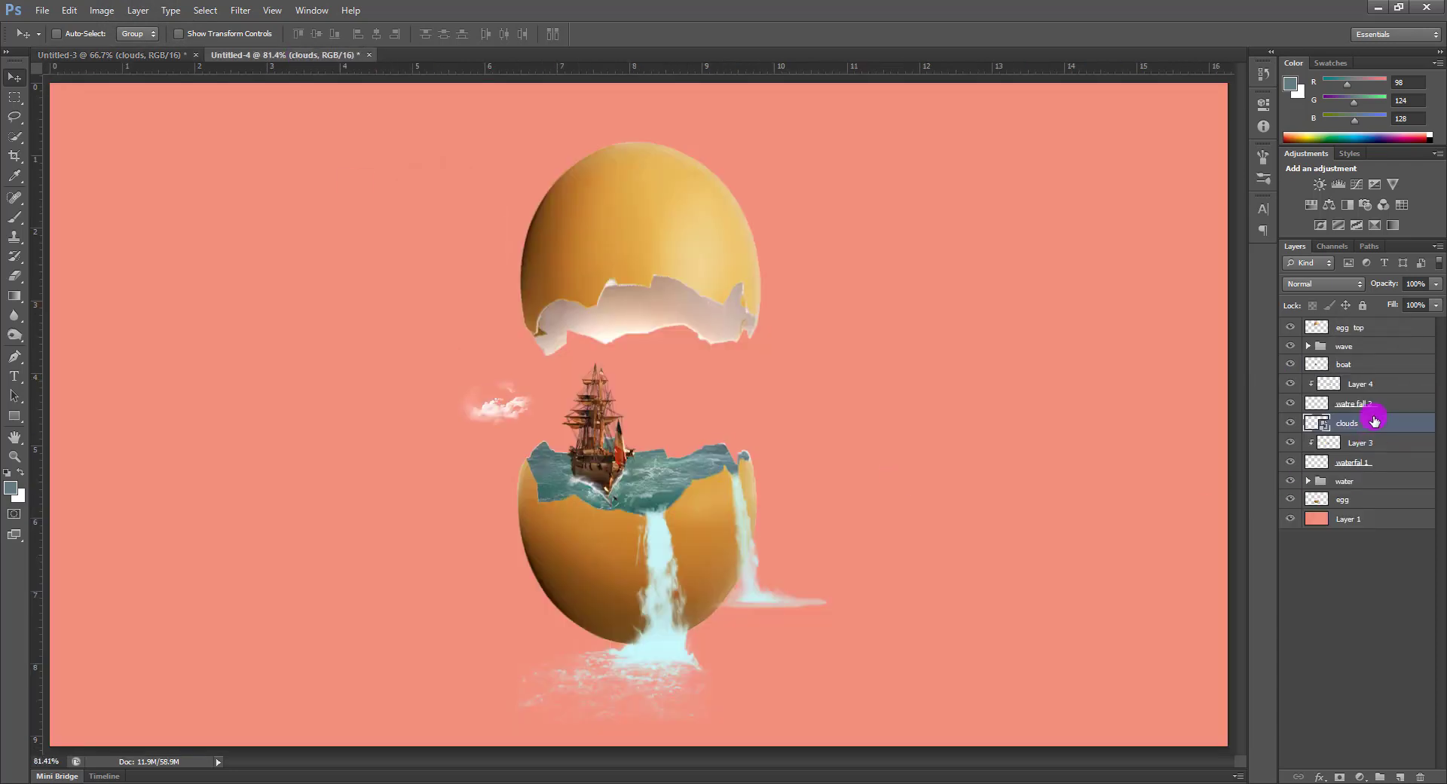
left_click_drag(1367, 427, 1353, 481)
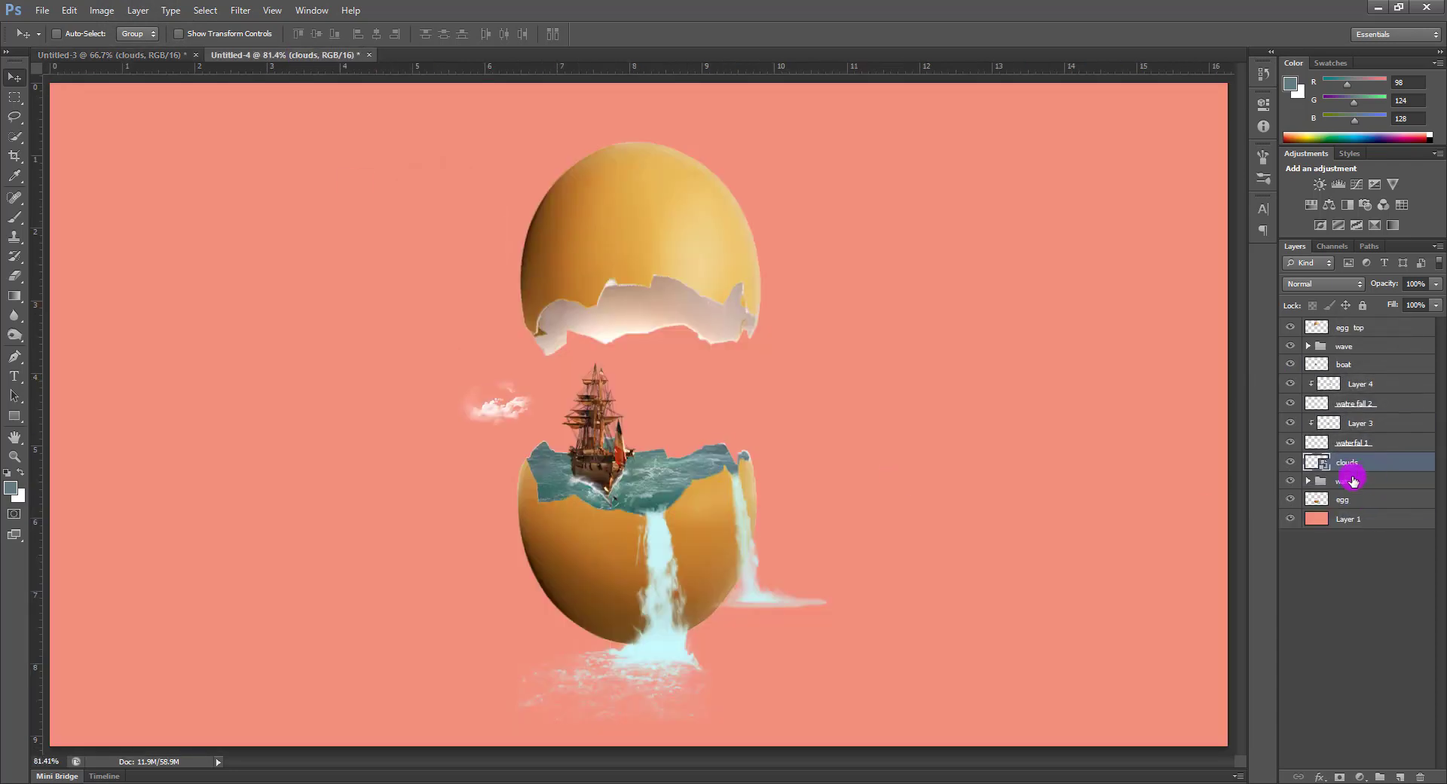
Group the two waterfall layers with their clipped tint layers and name the group "water falls"
left_click(1377, 444)
left_click(1381, 386, "shift")
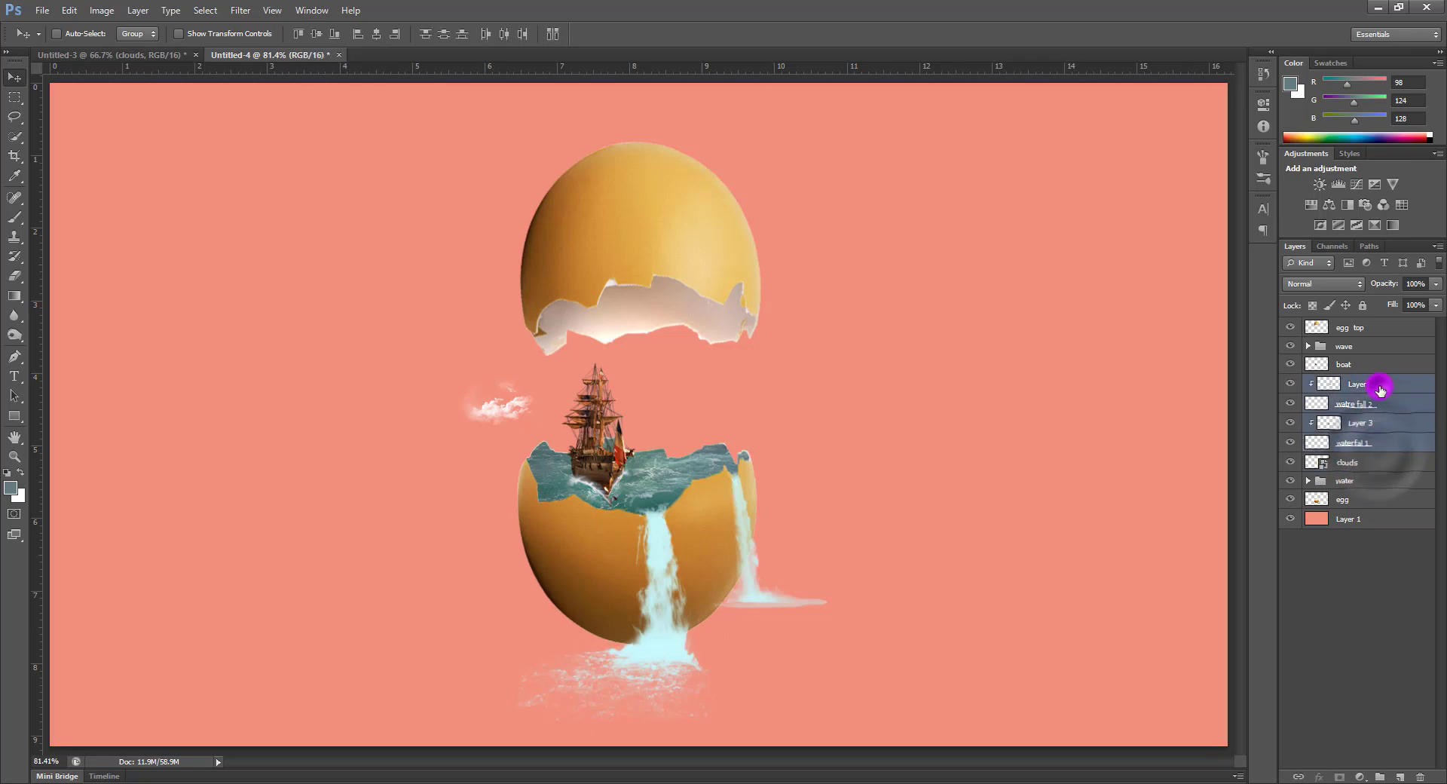
key("ctrl+g")
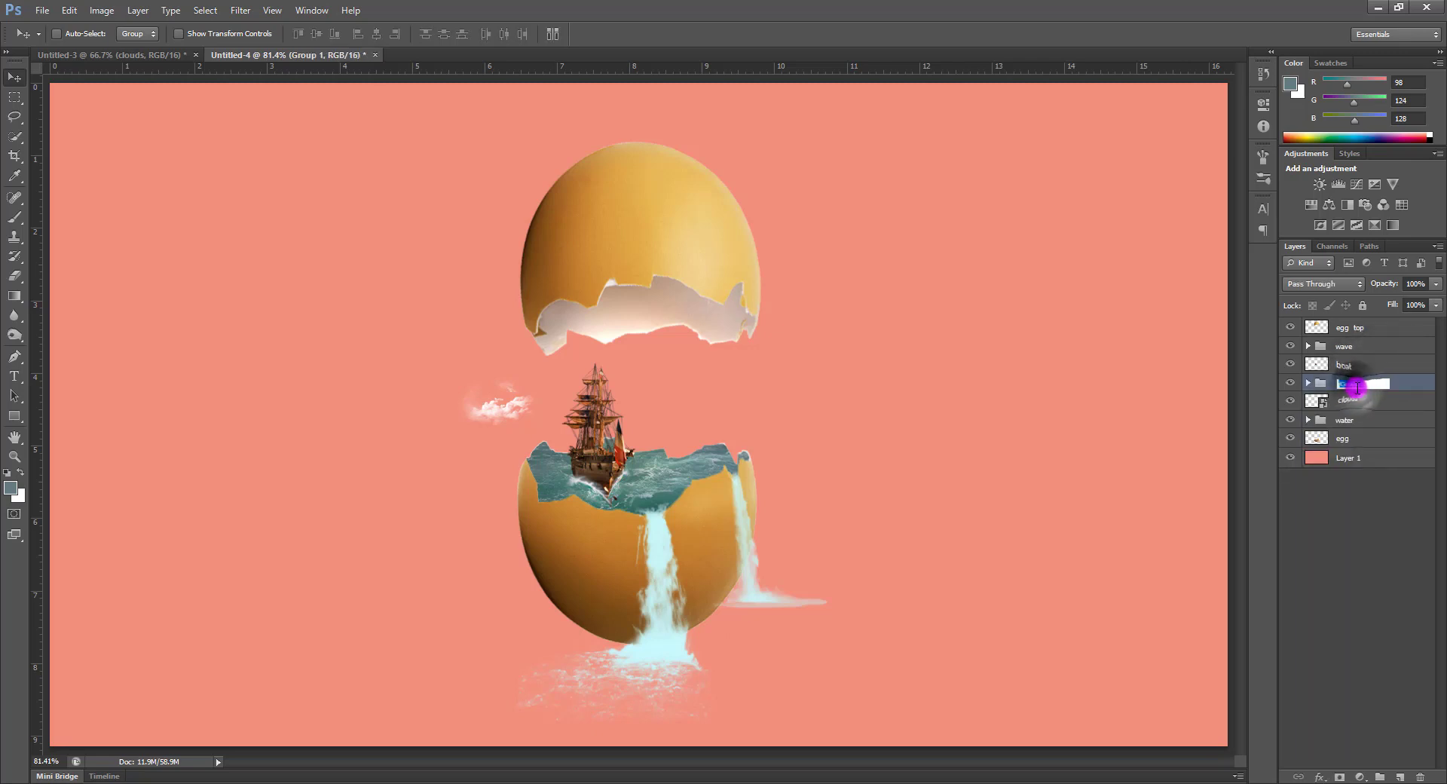
type("water falls")
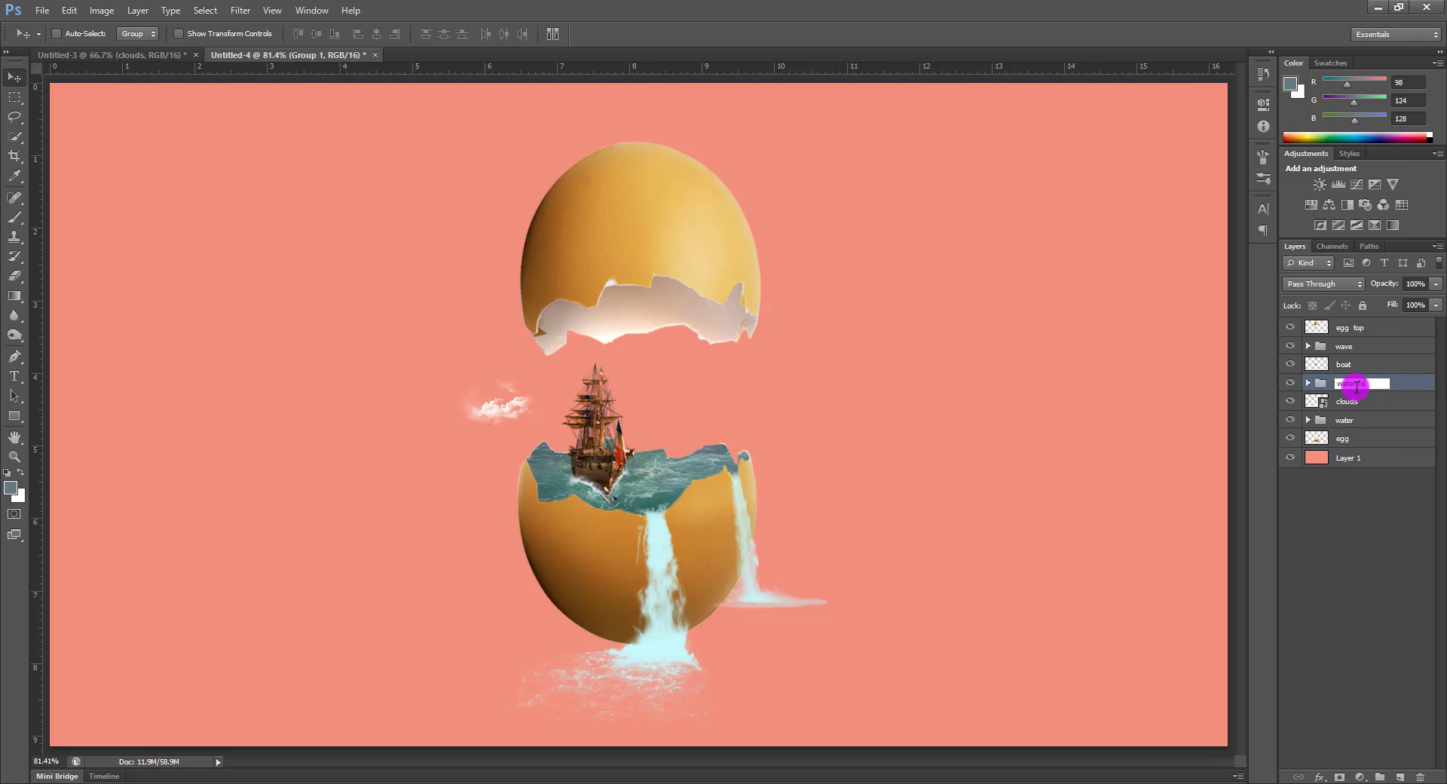
left_click(847, 647)
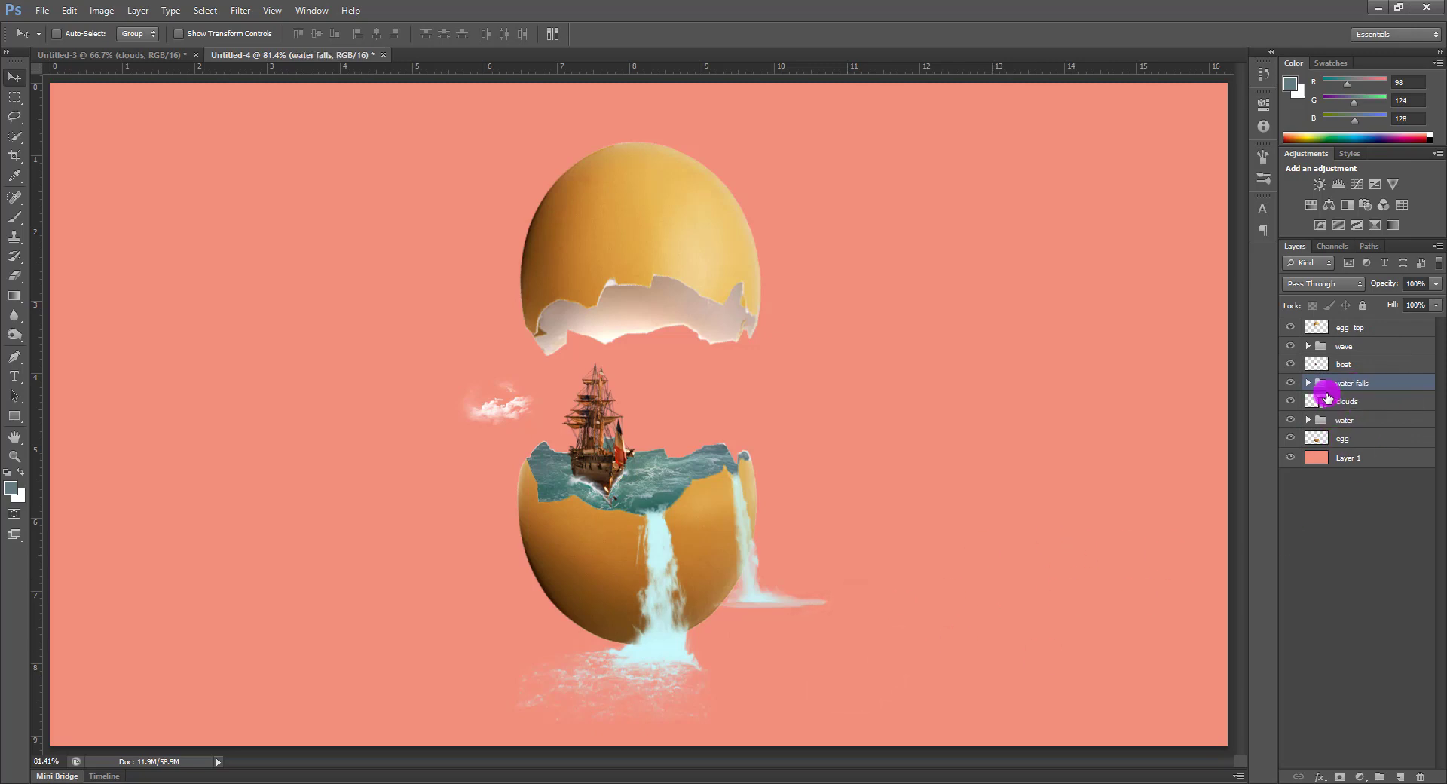
Stretch the watre fall 2 layer downward so the rear waterfall ends near the base of the lower shell
left_click(1308, 383)
left_click(1372, 420)
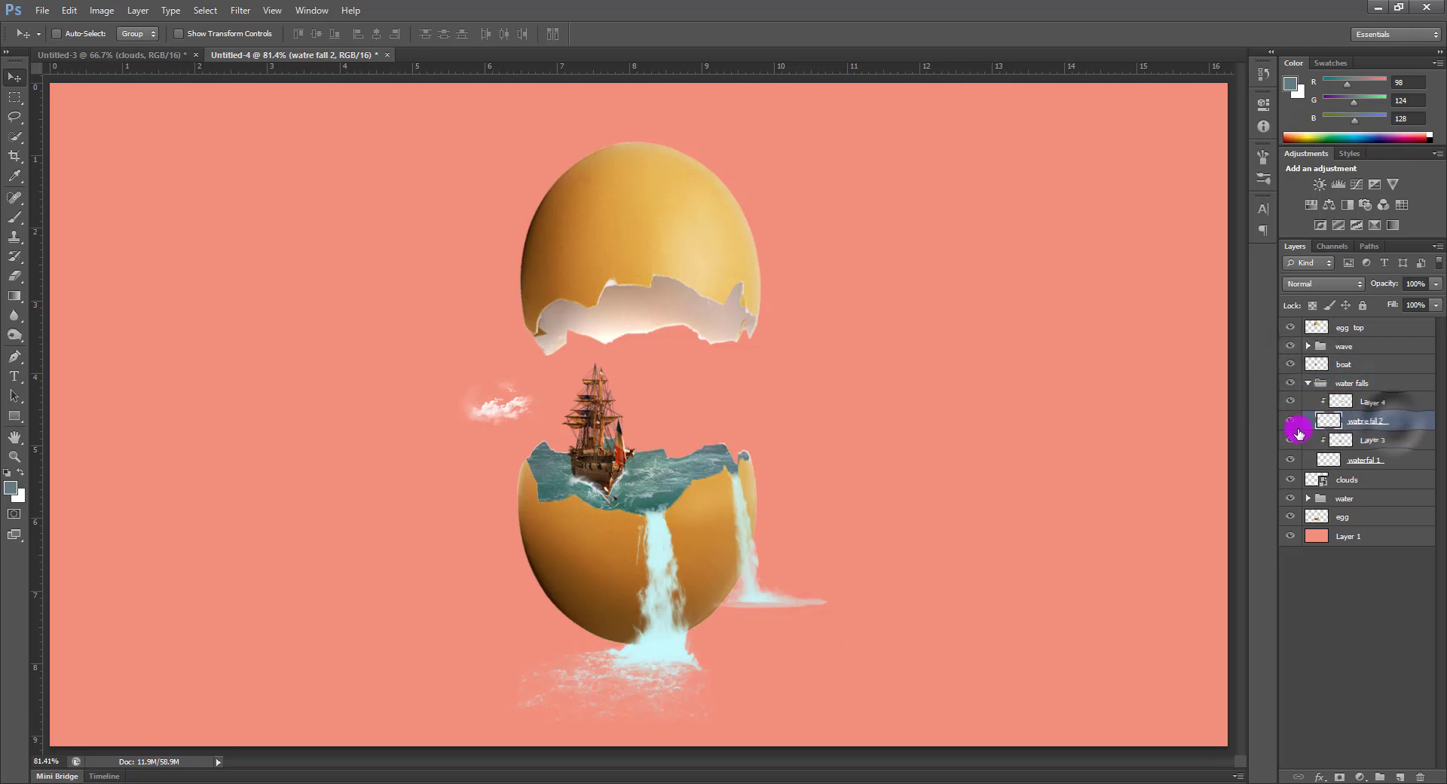
key("ctrl+t")
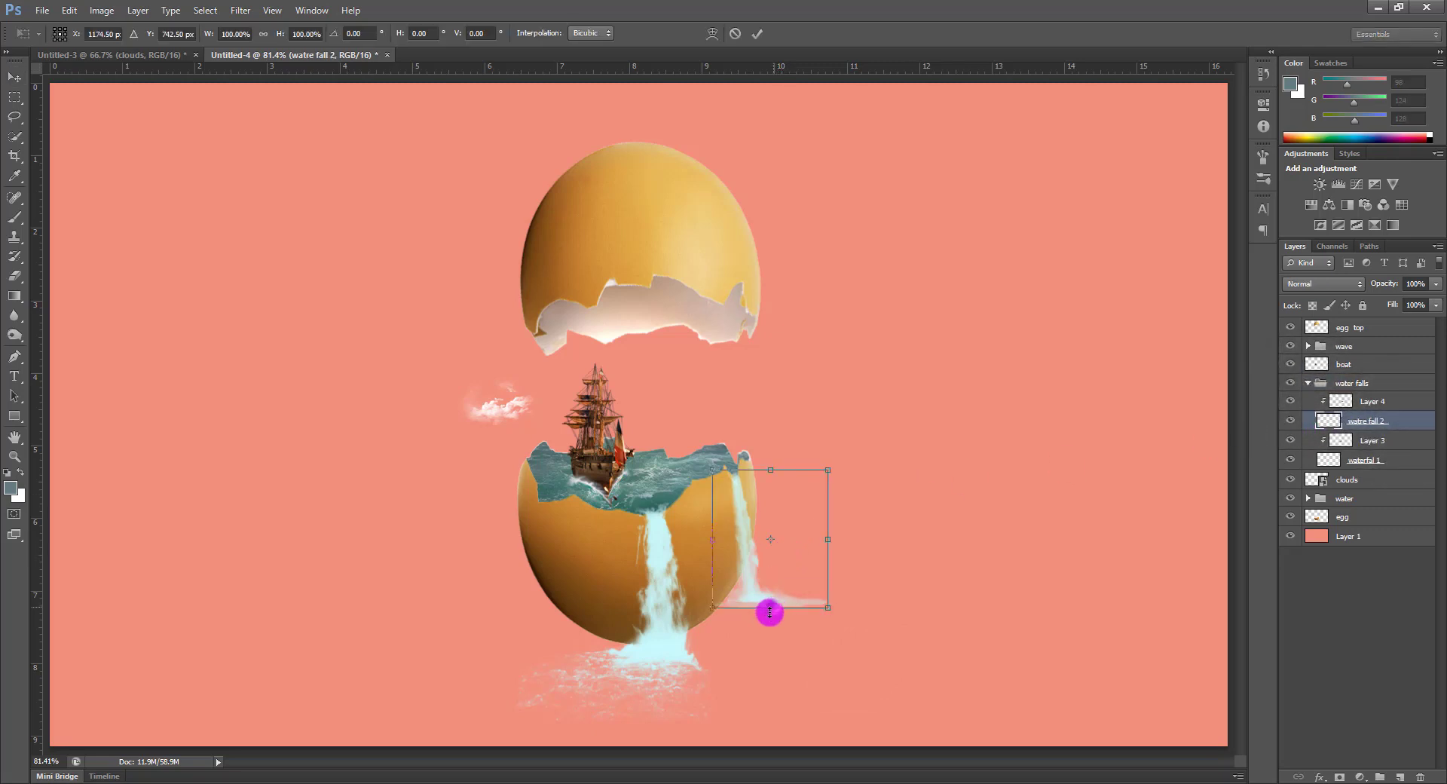
left_click_drag(769, 612, 764, 640)
double_click(828, 559)
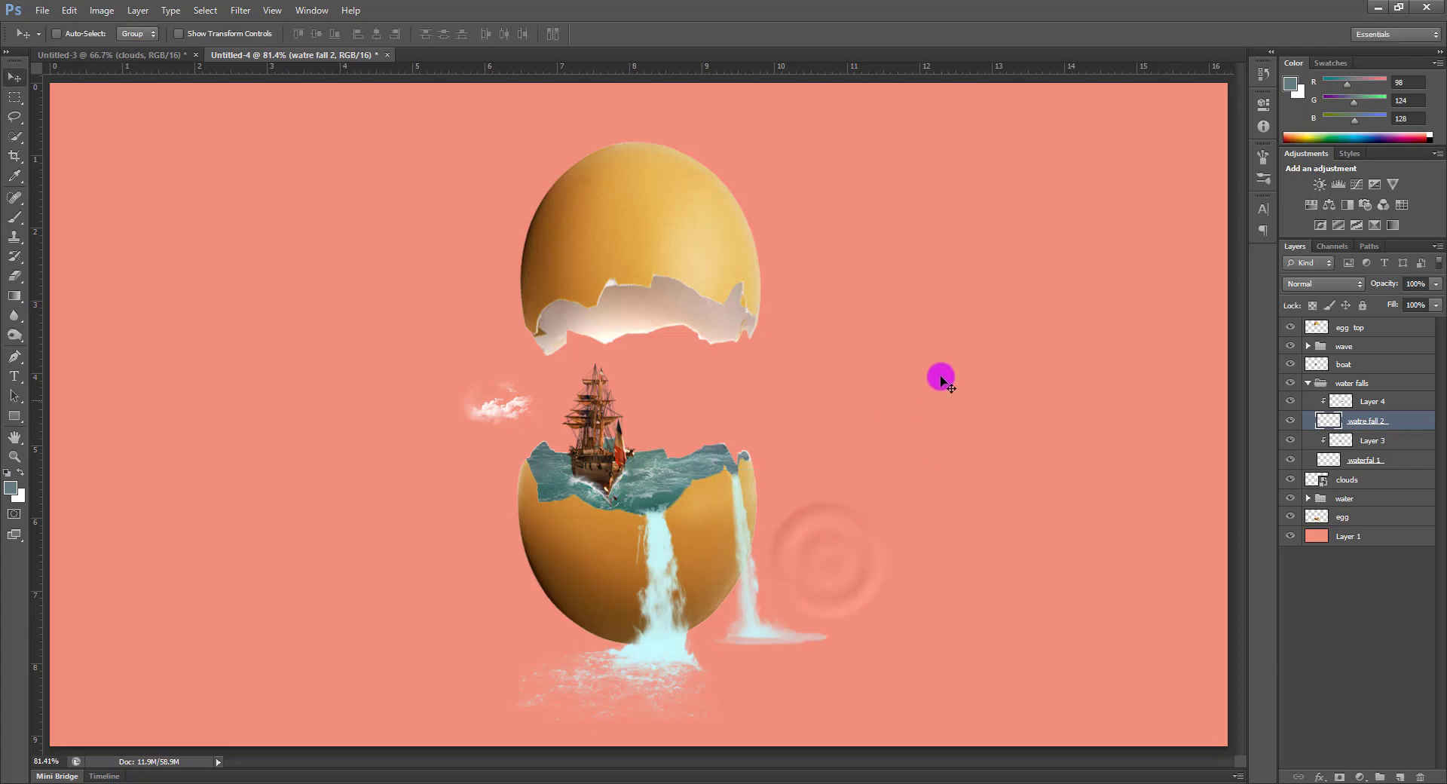
left_click(1309, 389)
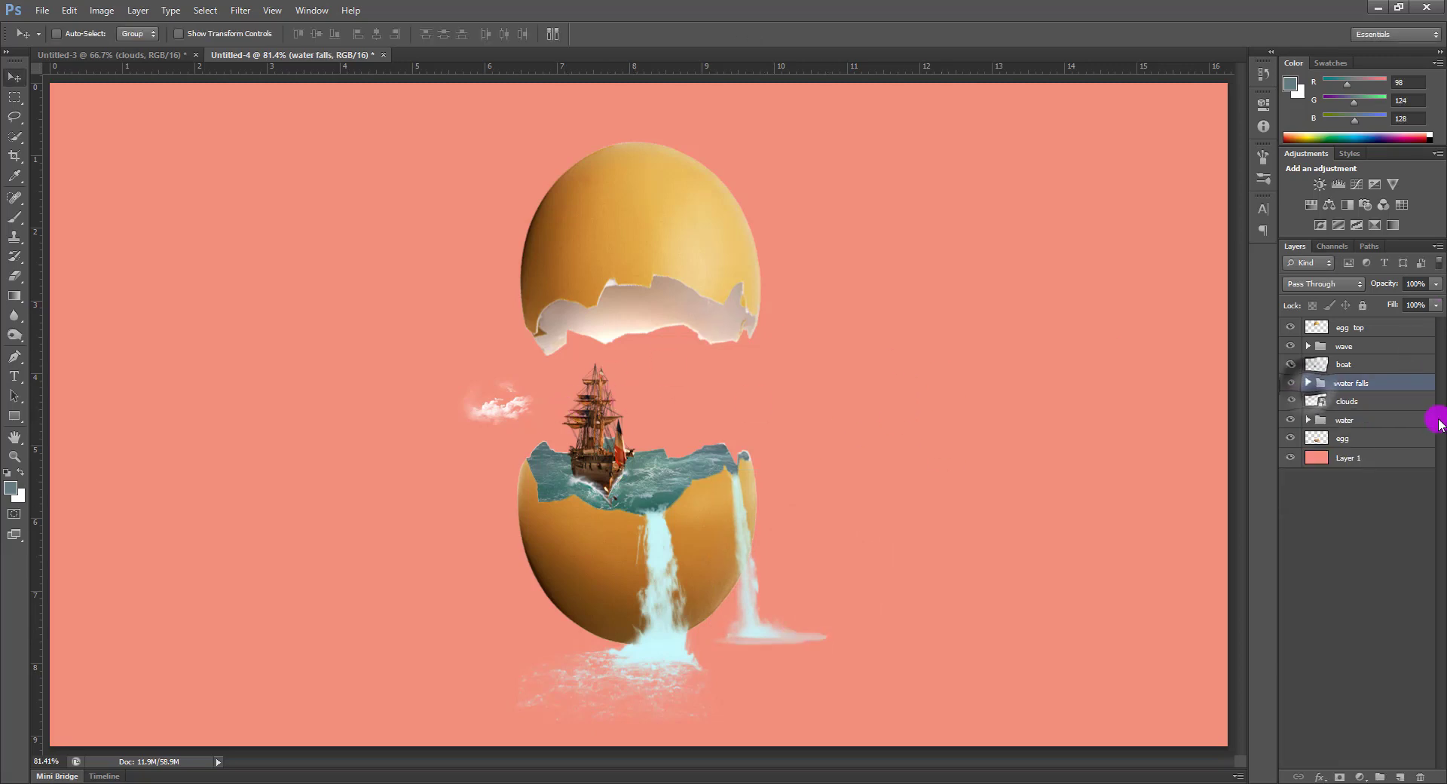
Restack the clouds layer between egg top and wave, and enlarge the cloud across the upper shell's broken edge
left_click_drag(1325, 403, 1366, 339)
left_click_drag(494, 407, 561, 332)
key("ctrl+t")
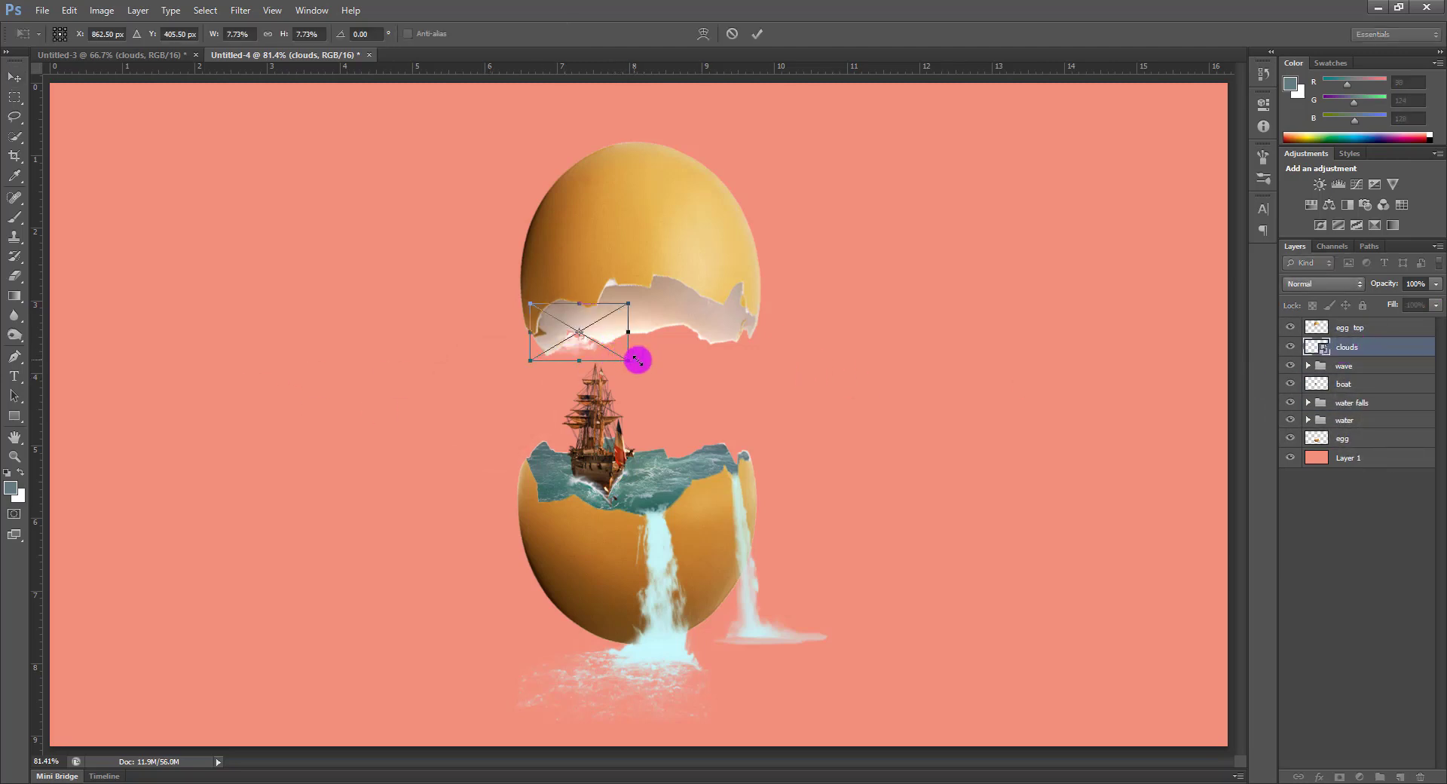
left_click_drag(637, 361, 759, 404)
key("Return")
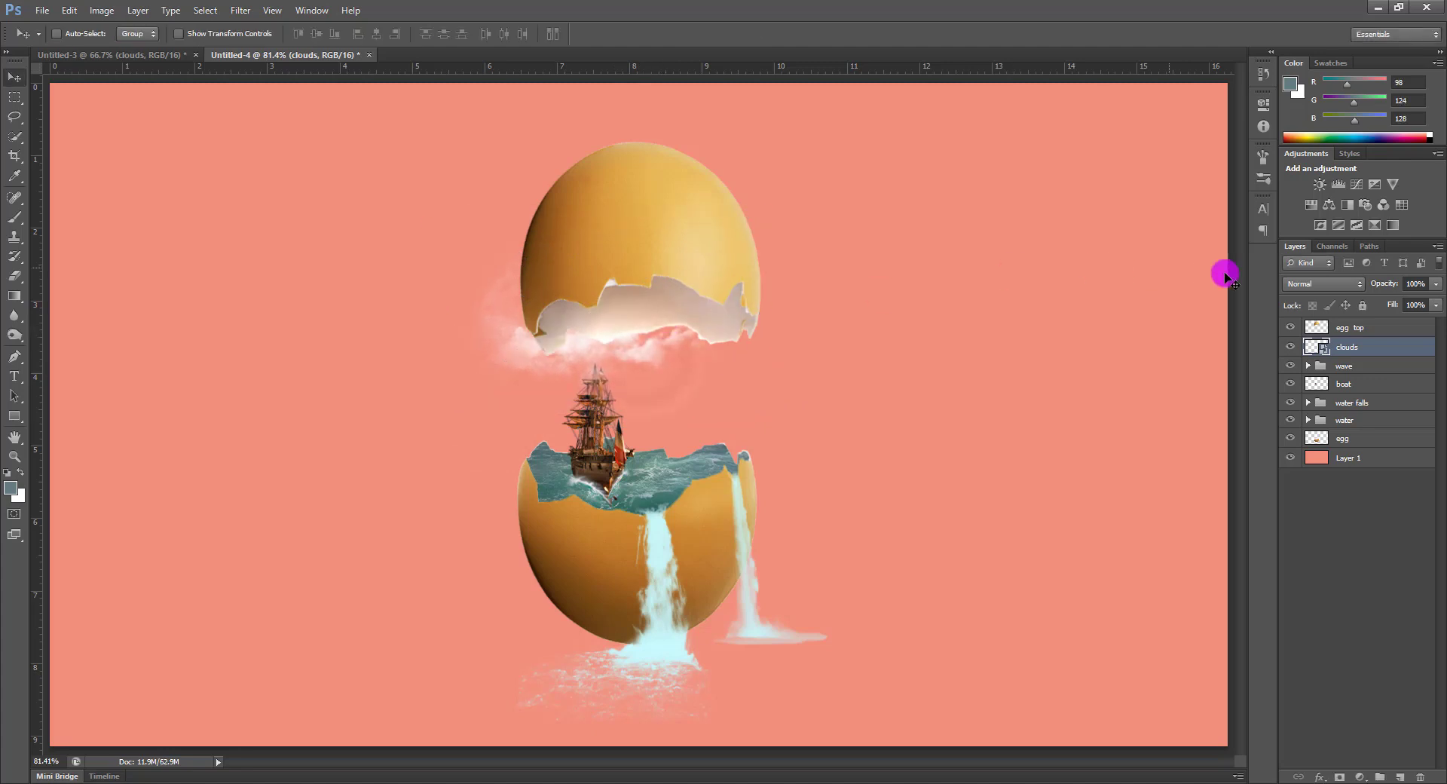
Stack egg top beneath the clouds and duplicate the cloud, mirroring and resizing copies into a bank along the upper shell's broken edge
left_click_drag(1366, 324, 1365, 326)
left_click_drag(694, 319, 779, 417)
key("ctrl+j")
key("ctrl+t")
right_click(710, 316)
left_click(798, 522)
key("Return")
key("ctrl+t")
left_click_drag(887, 458, 573, 379)
key("Return")
key("ctrl+j")
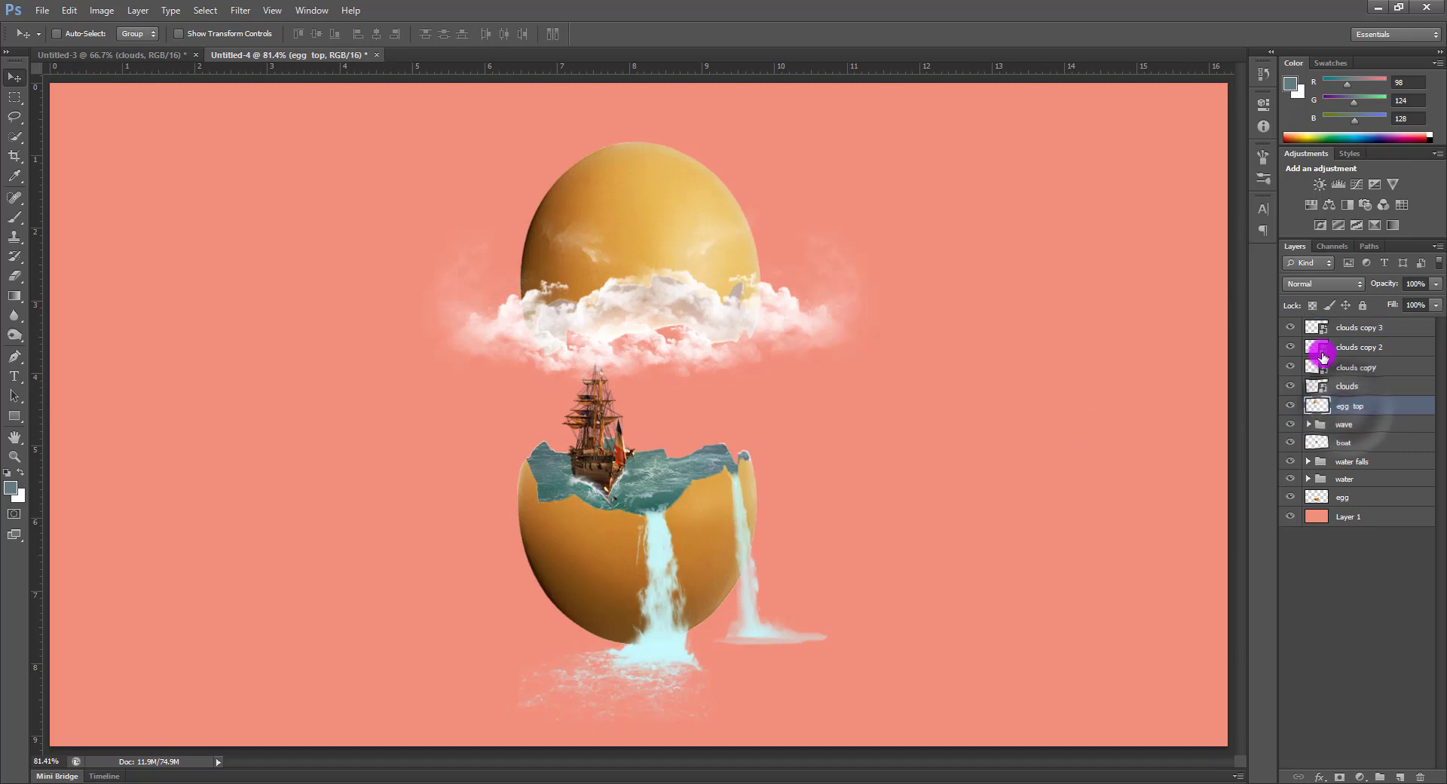
Group the four cloud layers and name the group "clouds"
left_click(1344, 325)
left_click(1379, 380, "shift")
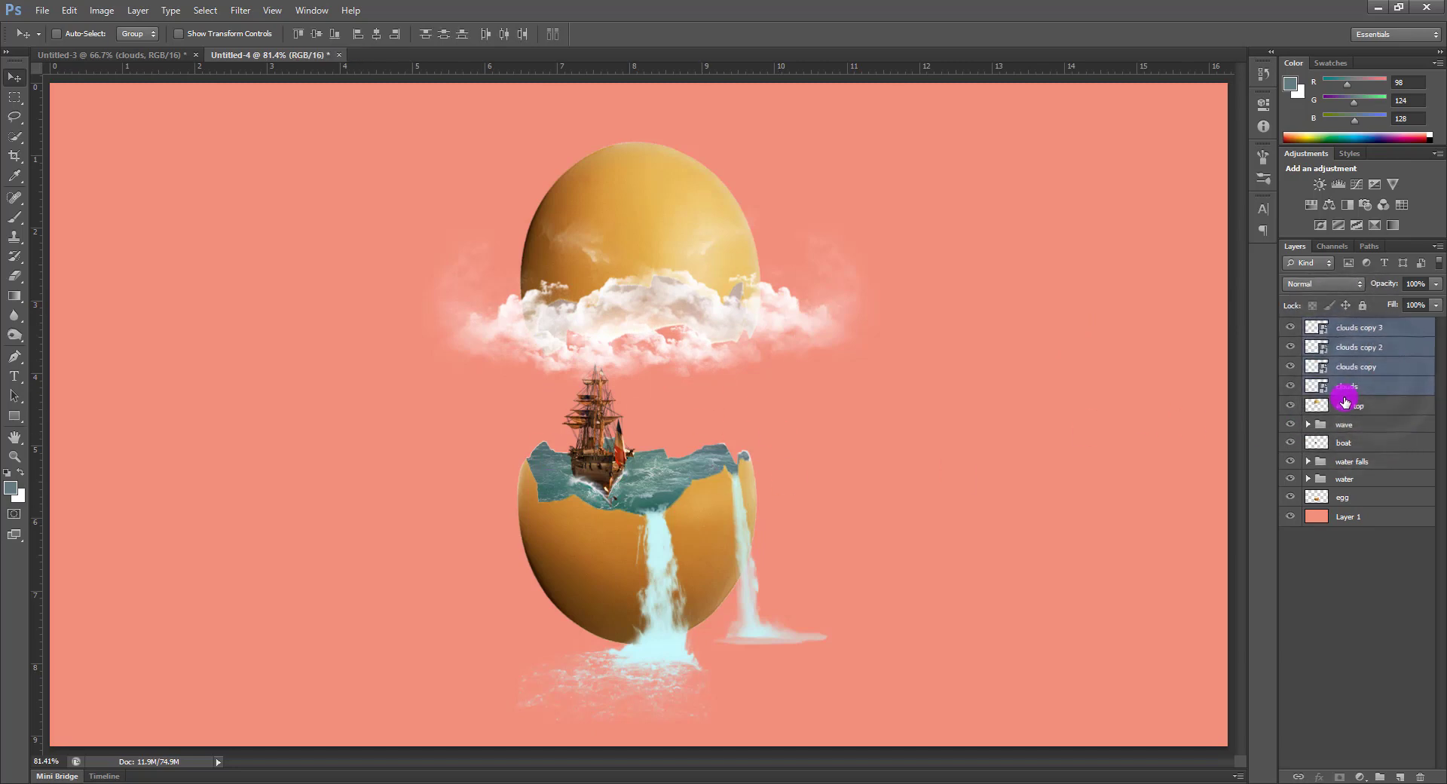
key("ctrl+g")
type("cl")
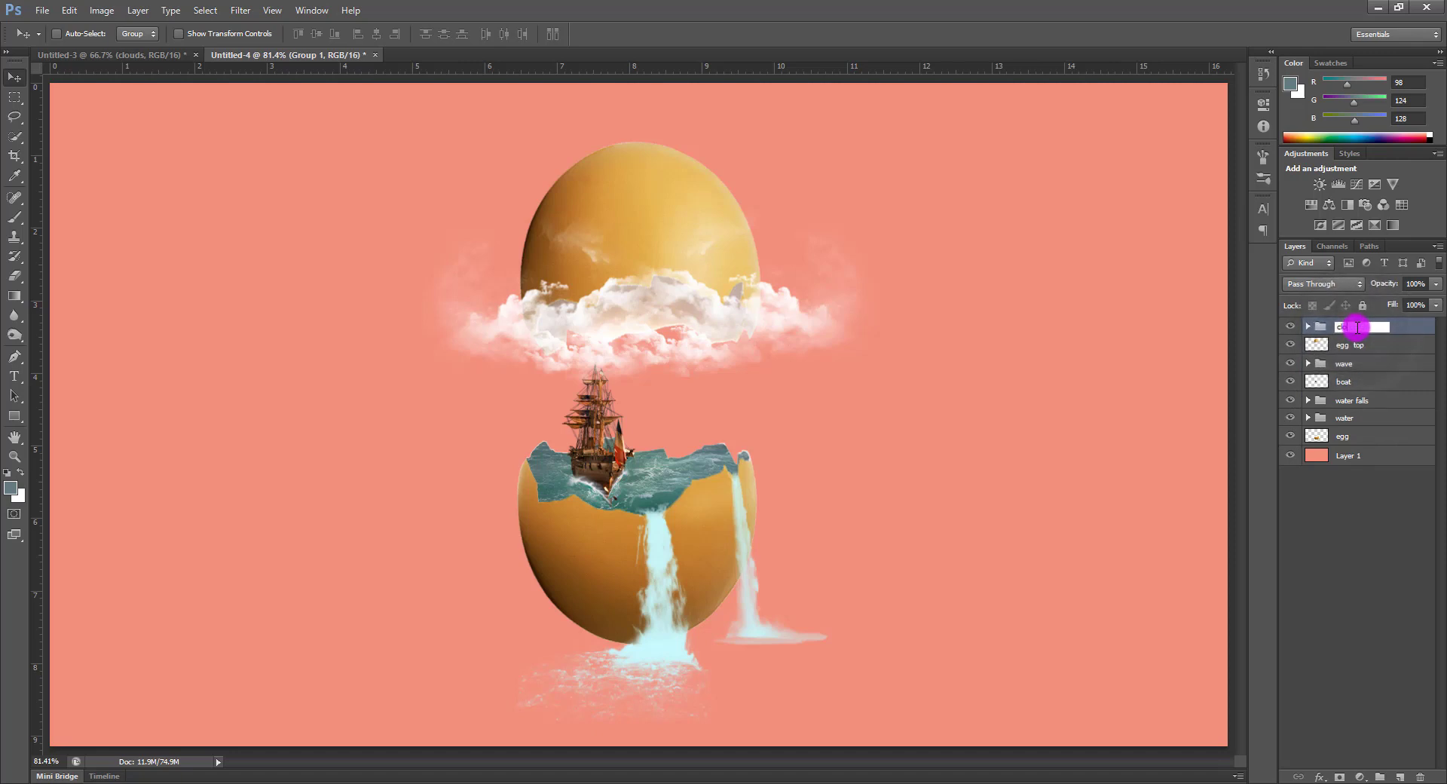
type("ouds")
key("Return")
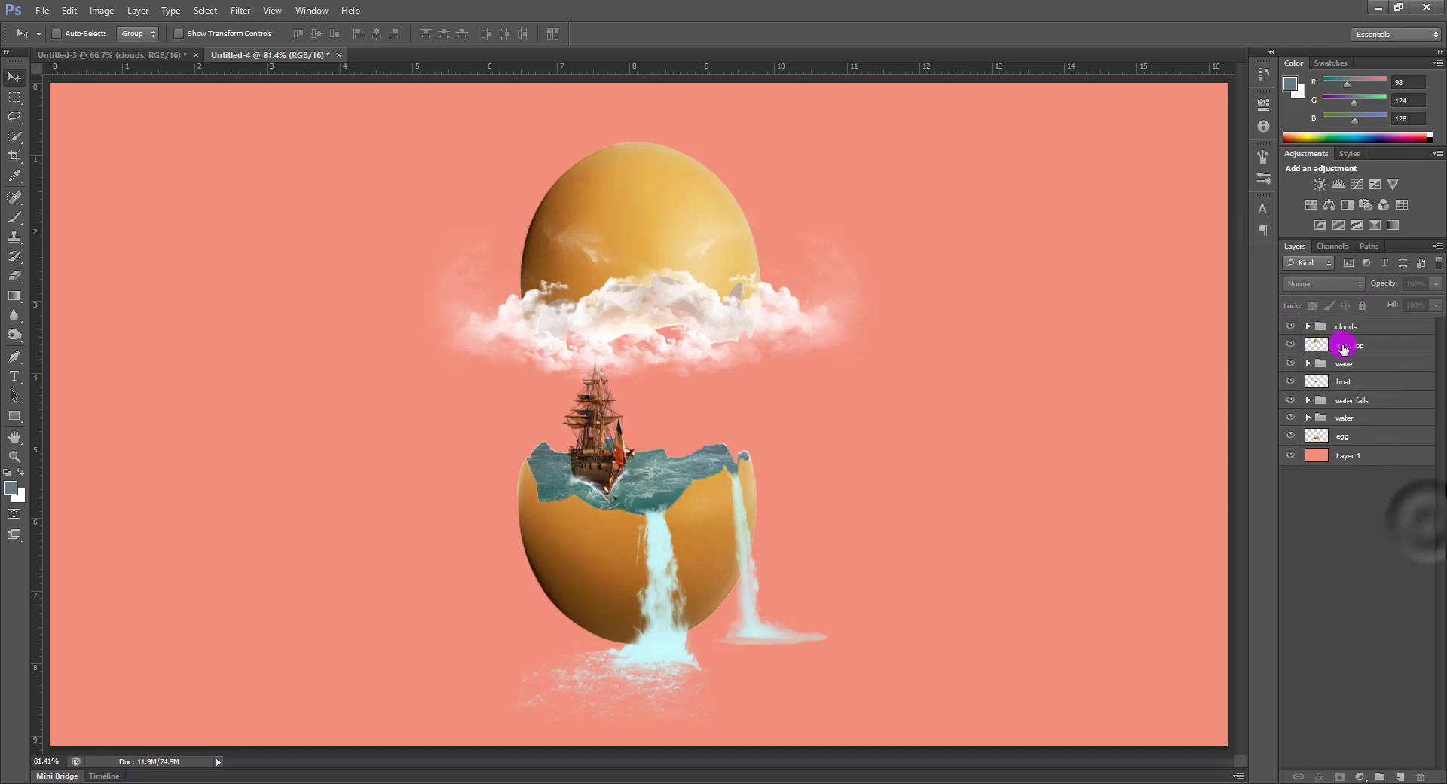
Add a new layer clipped to the egg layer and set the foreground to a brightened shell yellow (RGB 255, 210, 107)
left_click(1363, 435)
left_click(962, 437)
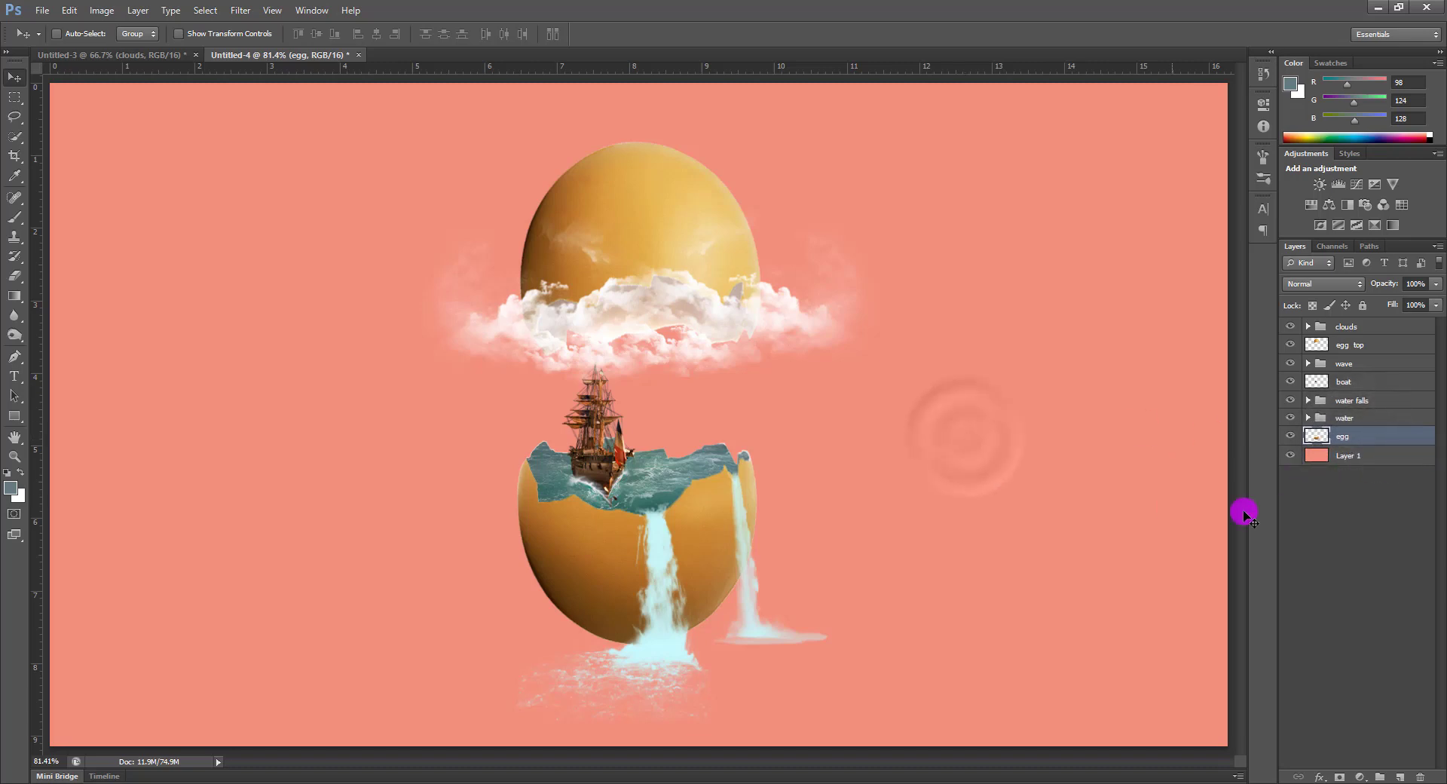
left_click(1400, 778)
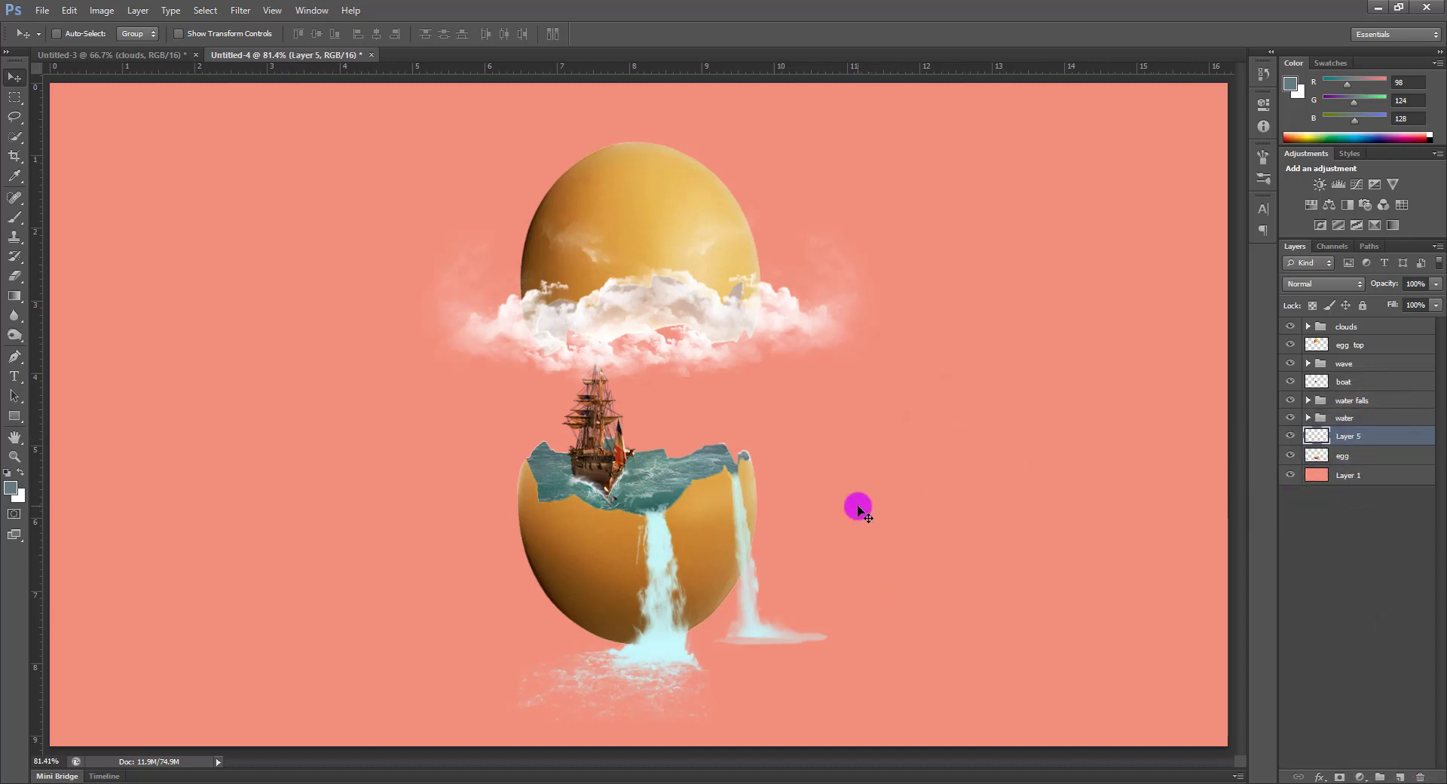
left_click(10, 487)
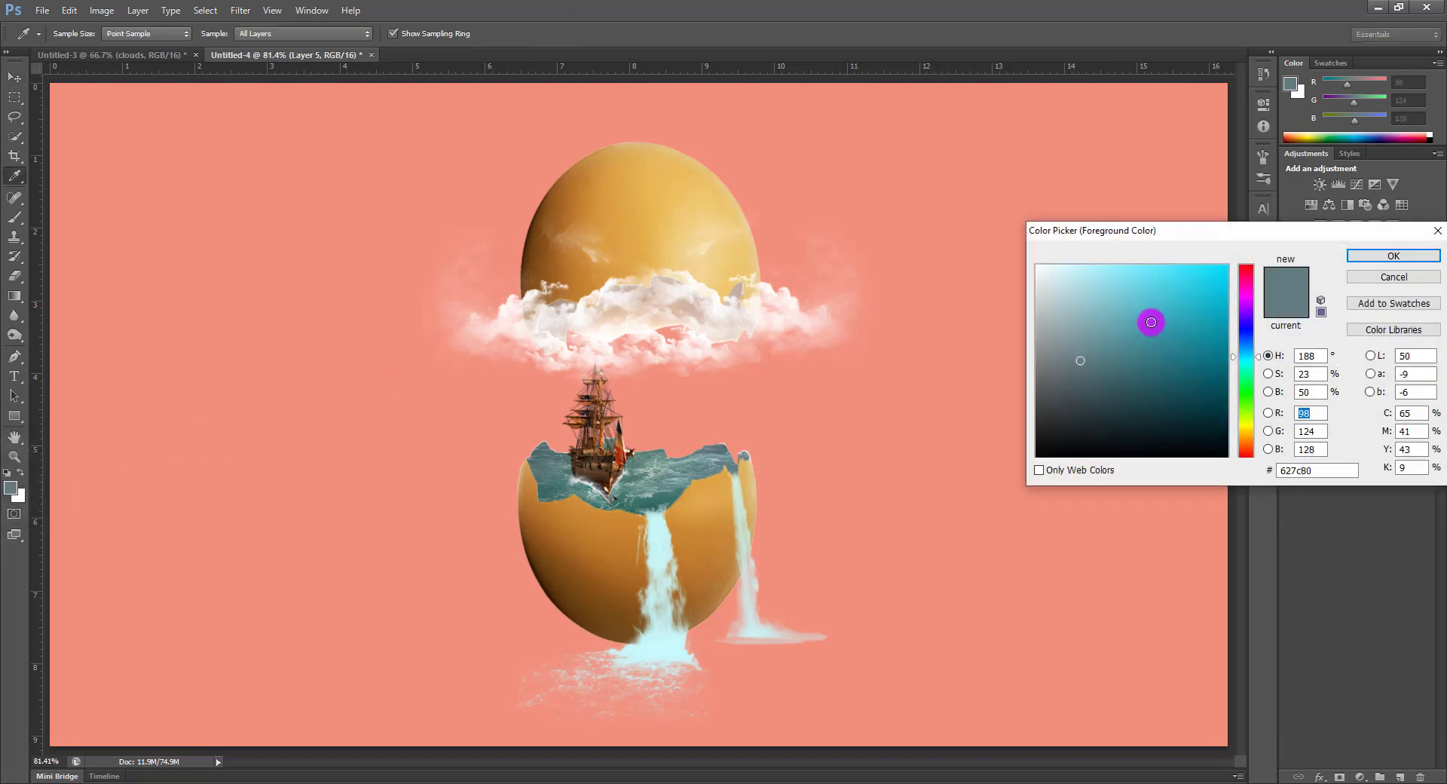
left_click(742, 251)
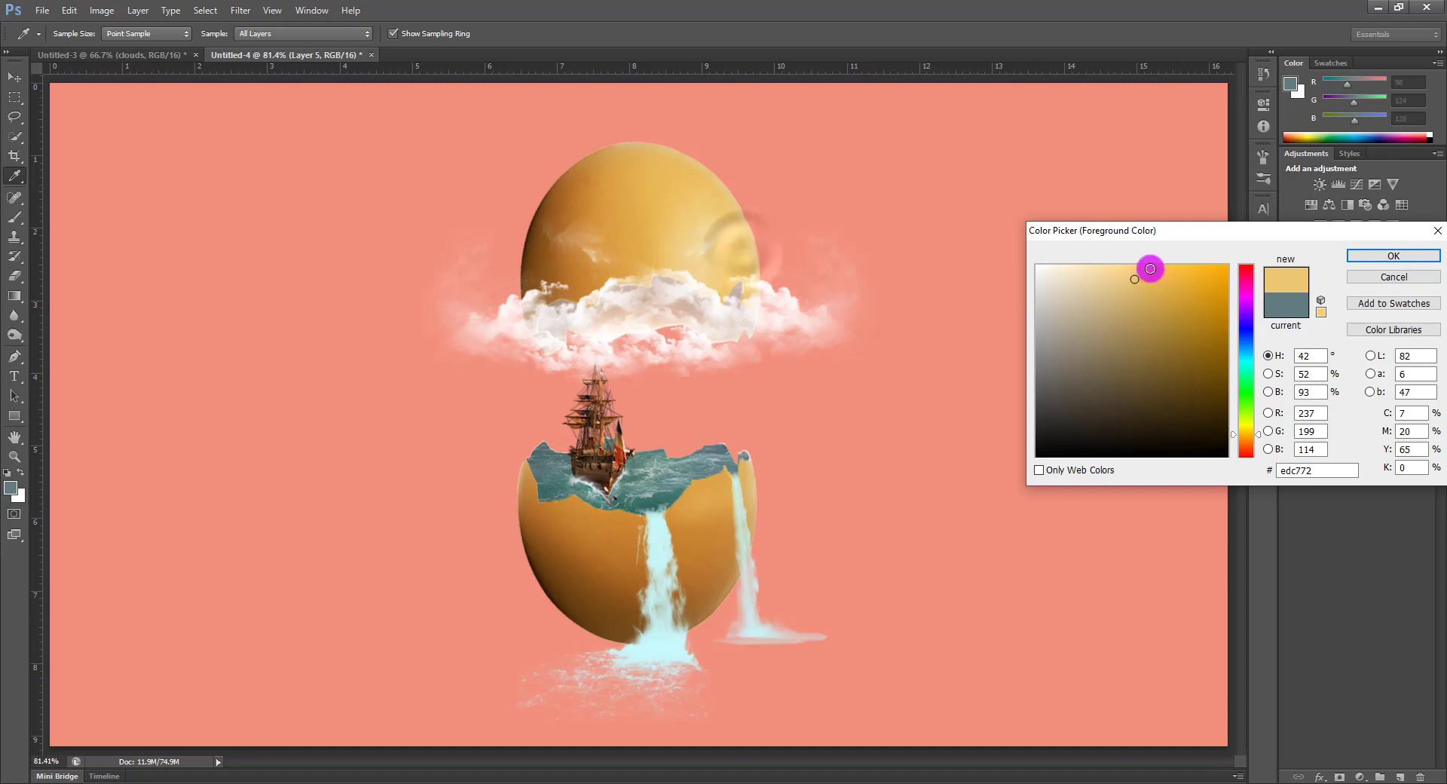
left_click_drag(1151, 269, 1148, 259)
left_click(1394, 254)
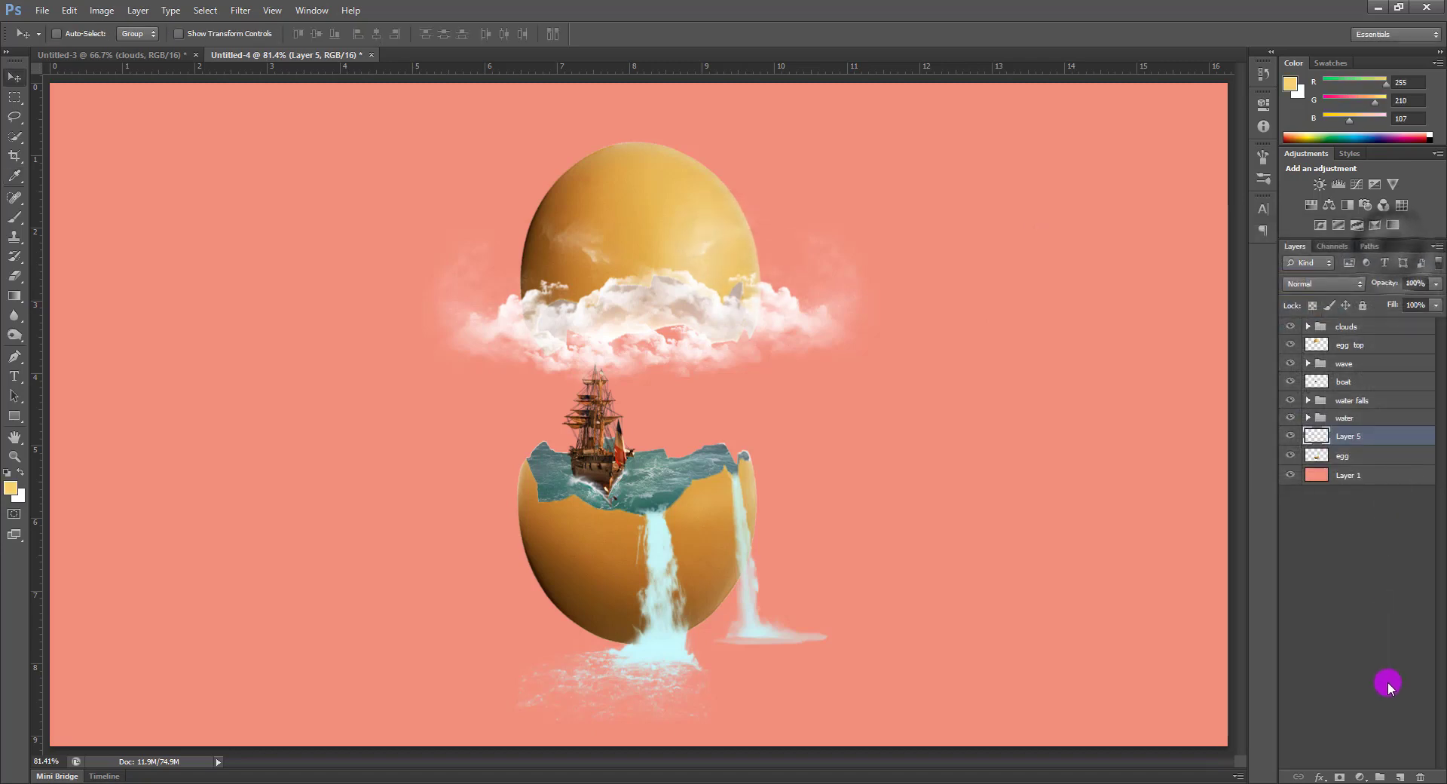
left_click(1363, 445, "alt")
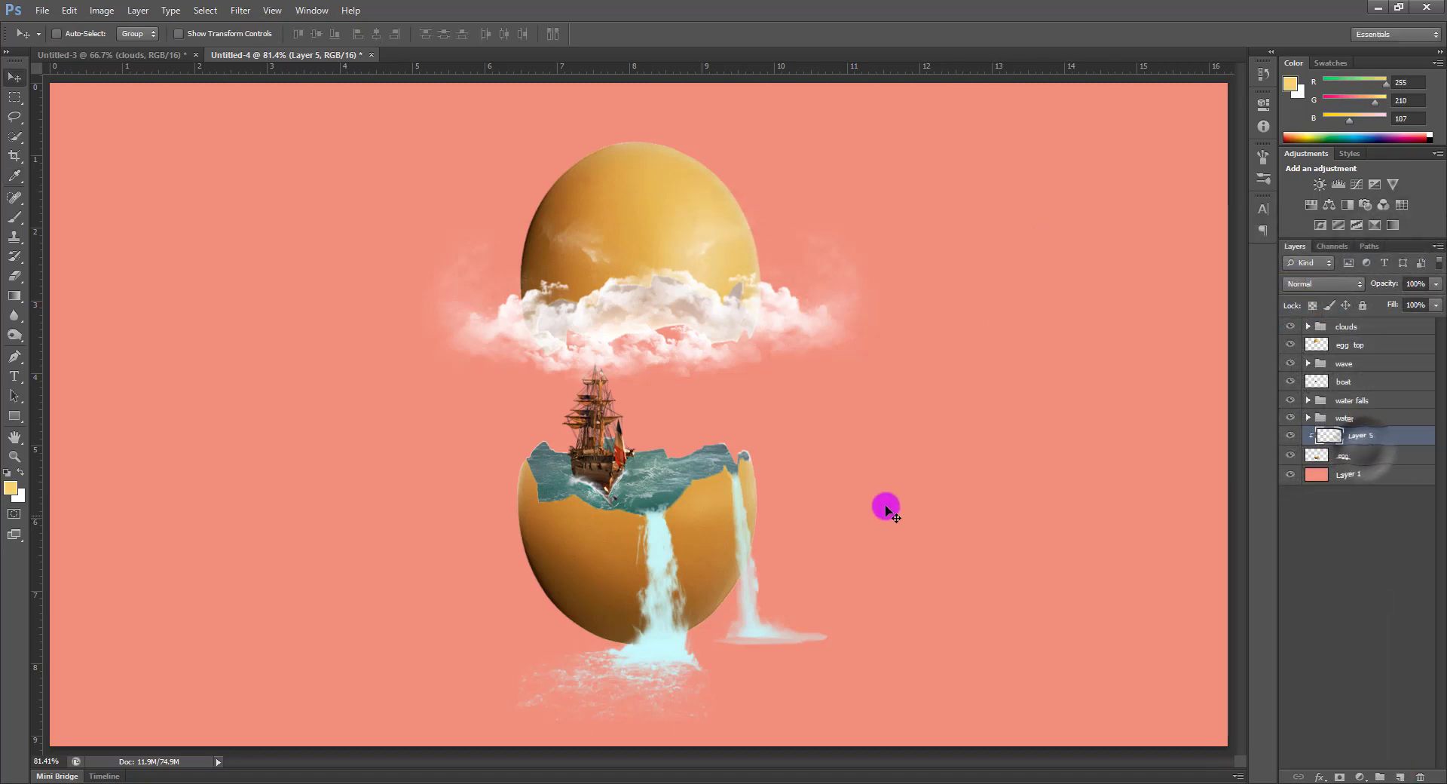
Paint a yellow highlight along the lower shell's right edge on the clipped layer with a 125 px soft brush
key("b")
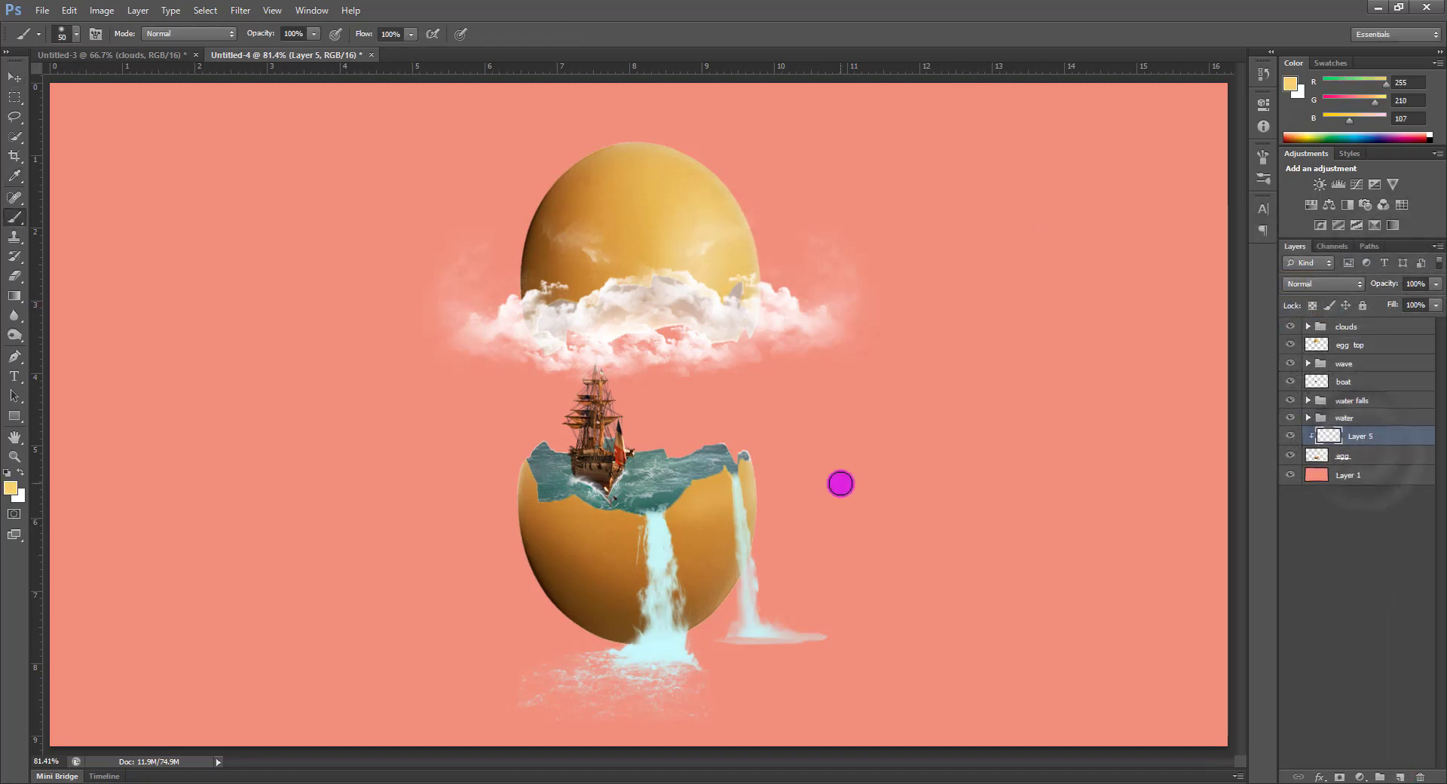
left_click(769, 454)
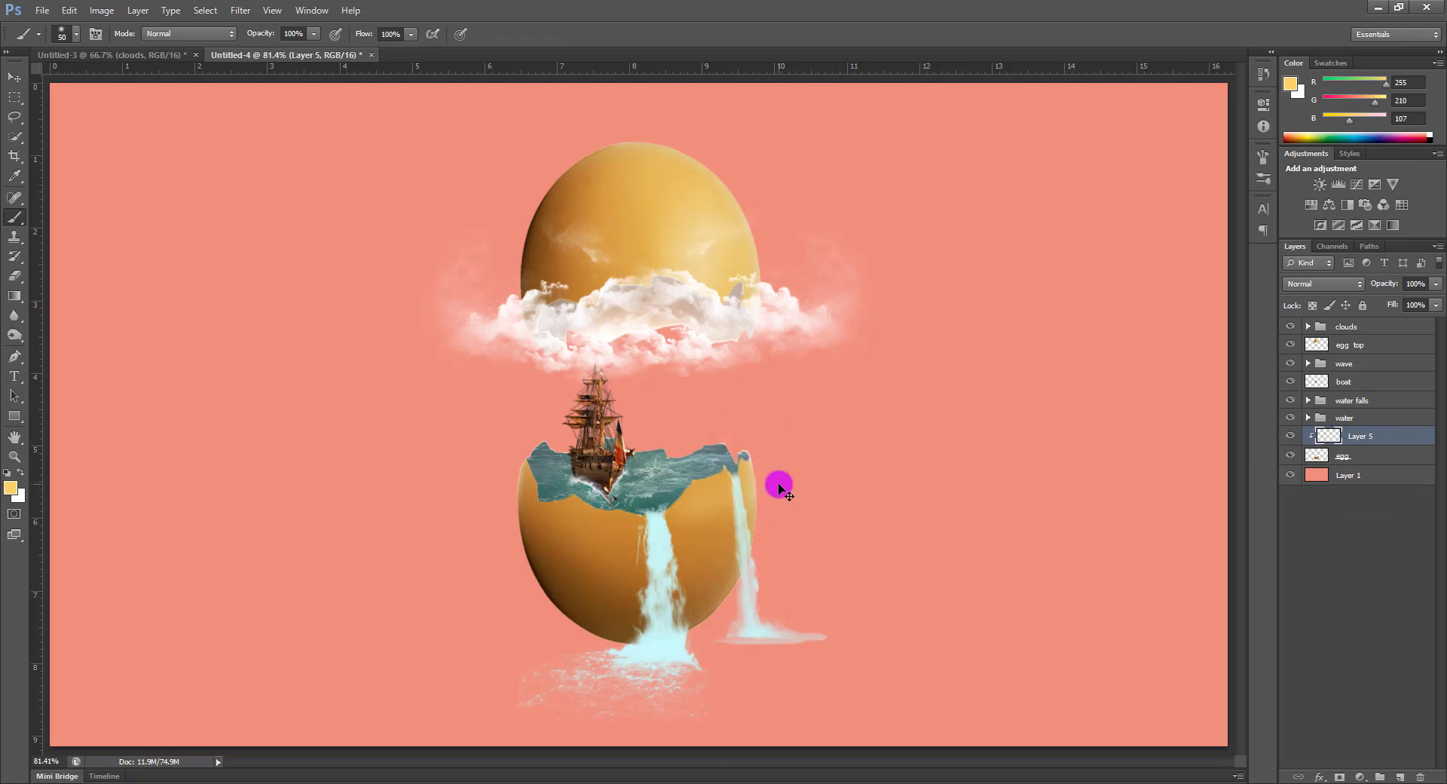
mouse_move(787, 507)
left_mouse_down()
mouse_move(784, 462)
mouse_move(784, 560)
left_mouse_up()
mouse_move(749, 623)
left_mouse_down()
mouse_move(817, 494)
mouse_move(797, 463)
left_mouse_up()
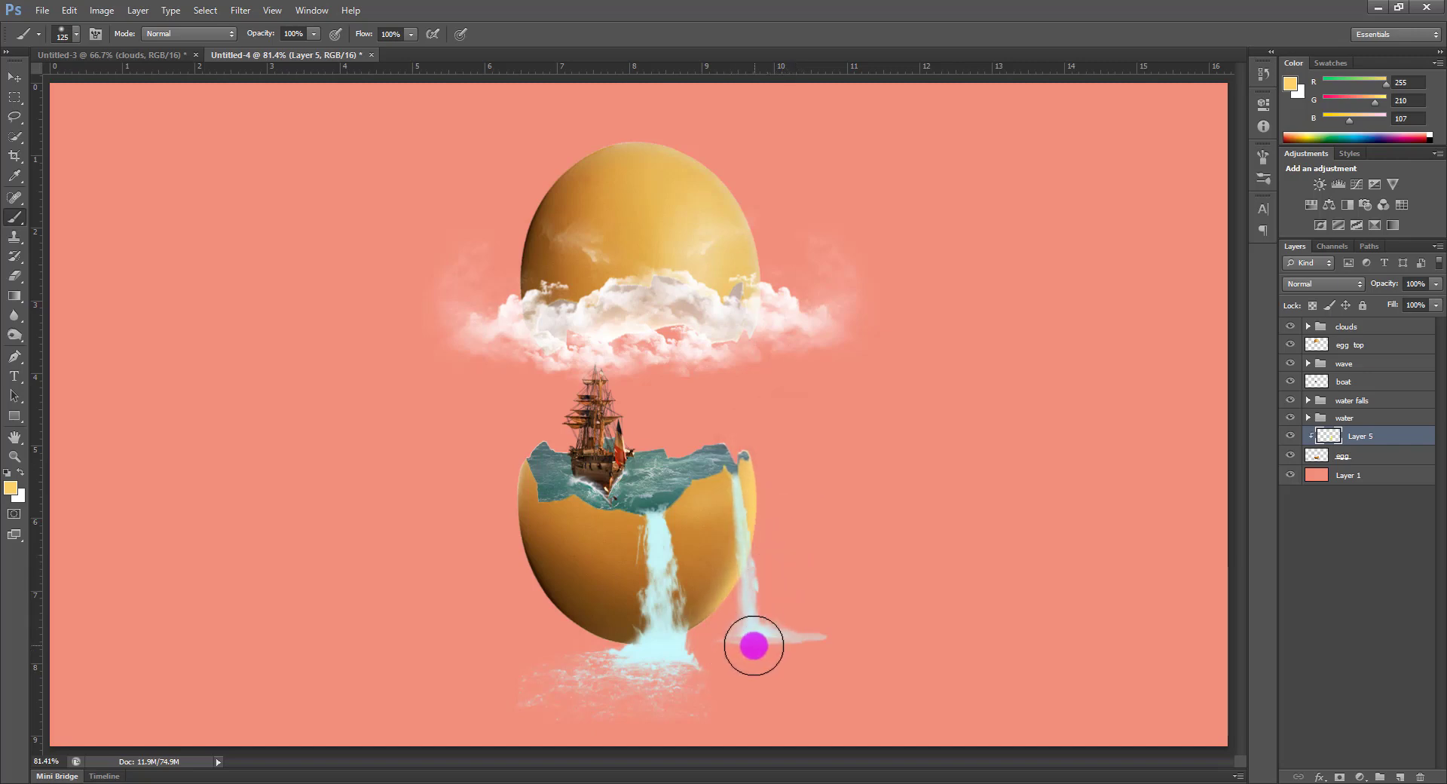
mouse_move(729, 658)
left_mouse_down()
mouse_move(796, 539)
mouse_move(805, 466)
left_mouse_up()
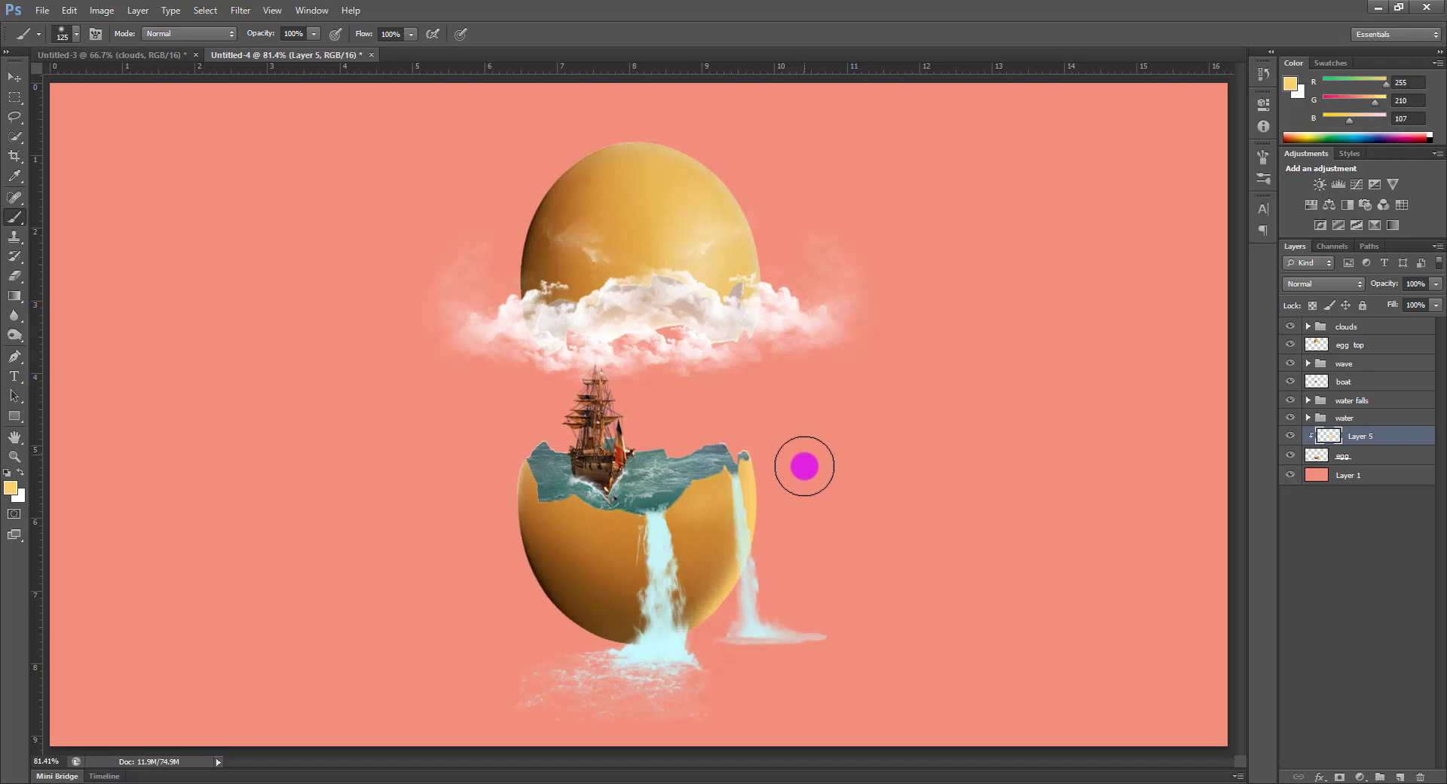
left_click_drag(746, 630, 701, 668)
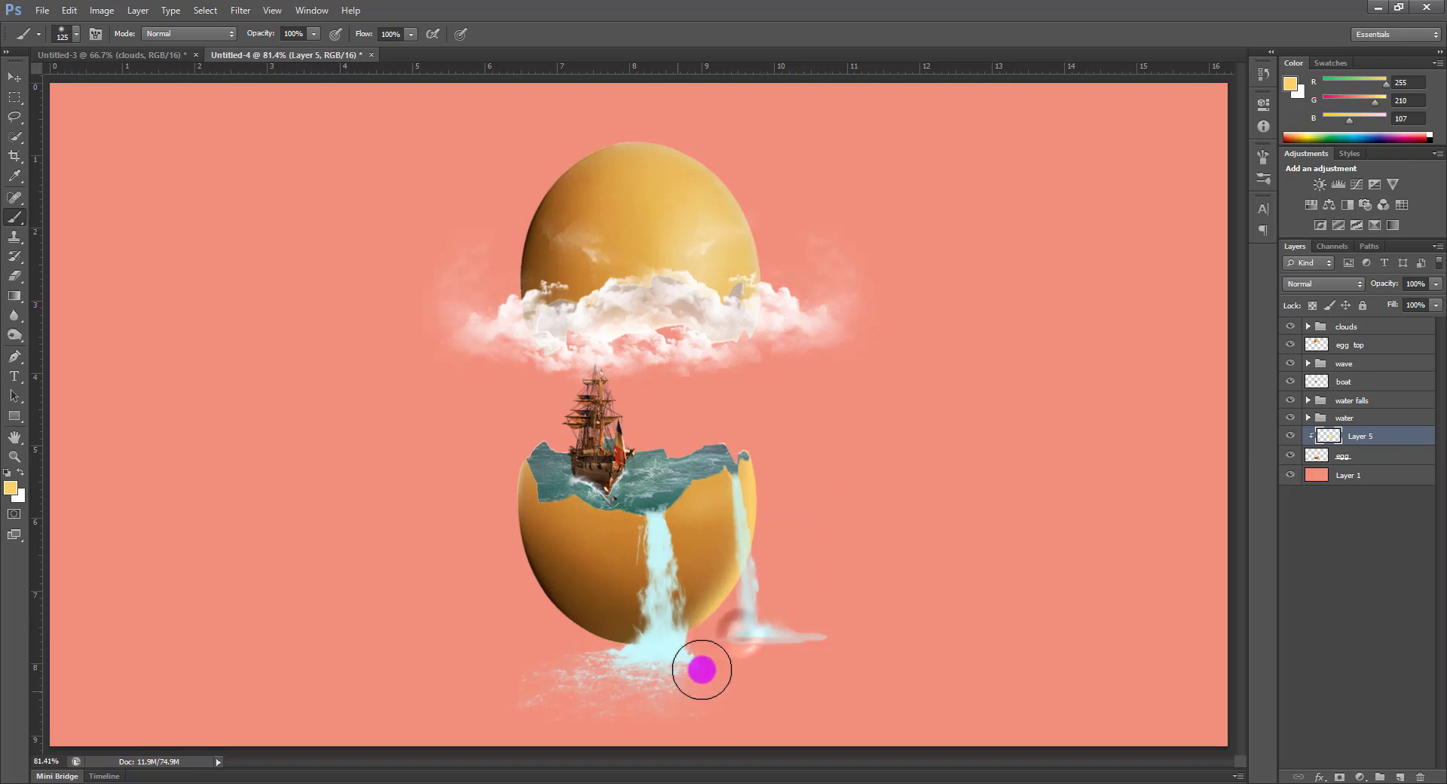
Add a new layer clipped to egg top and paint the same yellow highlight along the upper shell's right side
left_click(1369, 338)
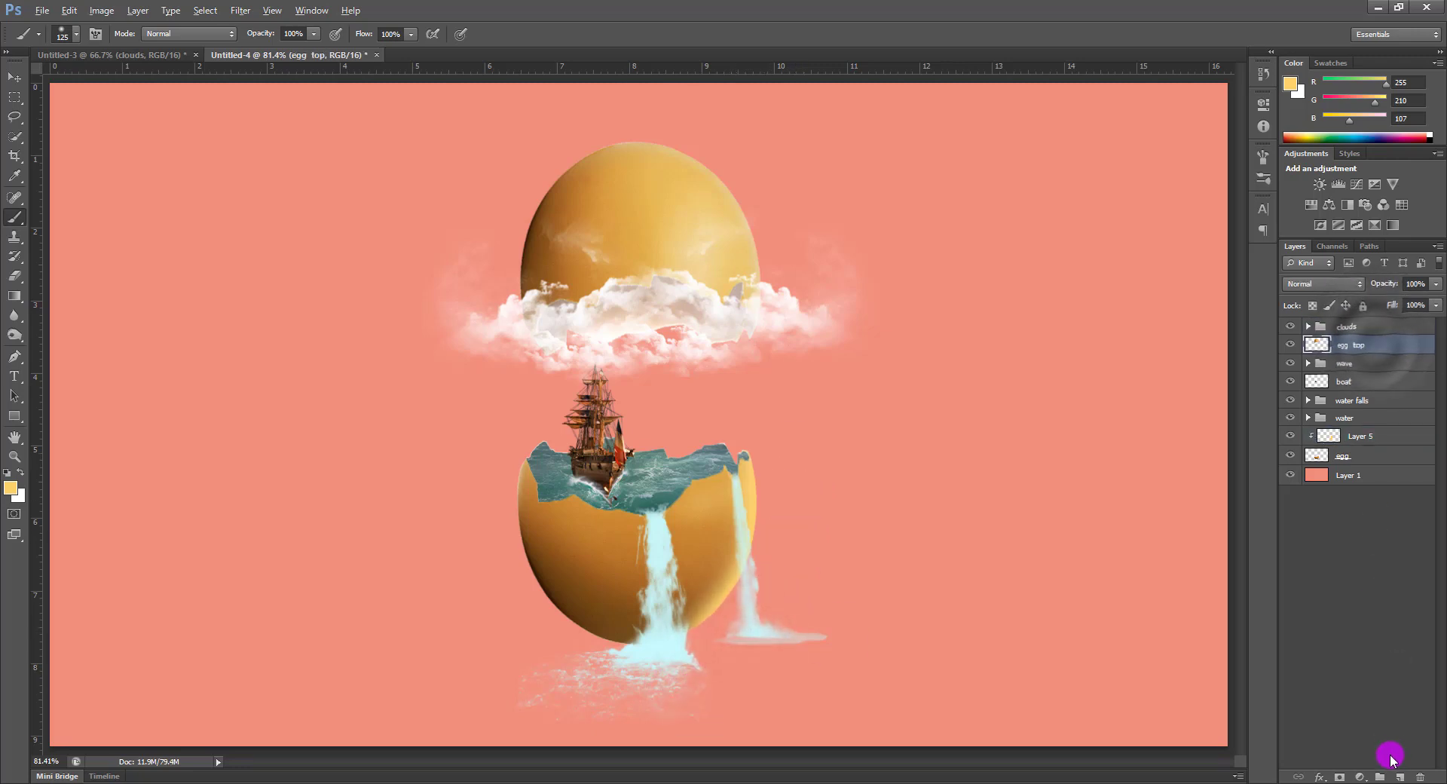
left_click(1400, 776)
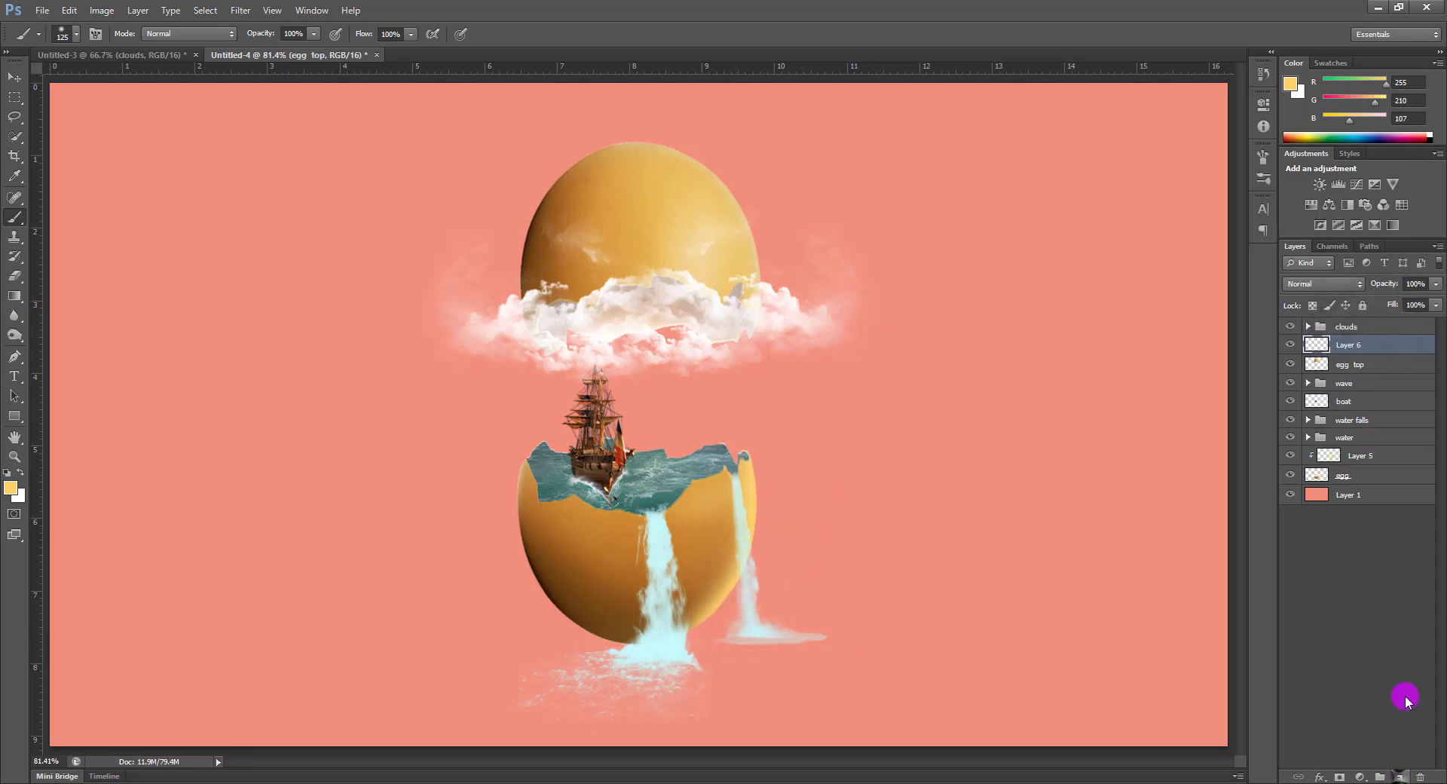
left_click(1366, 351, "alt")
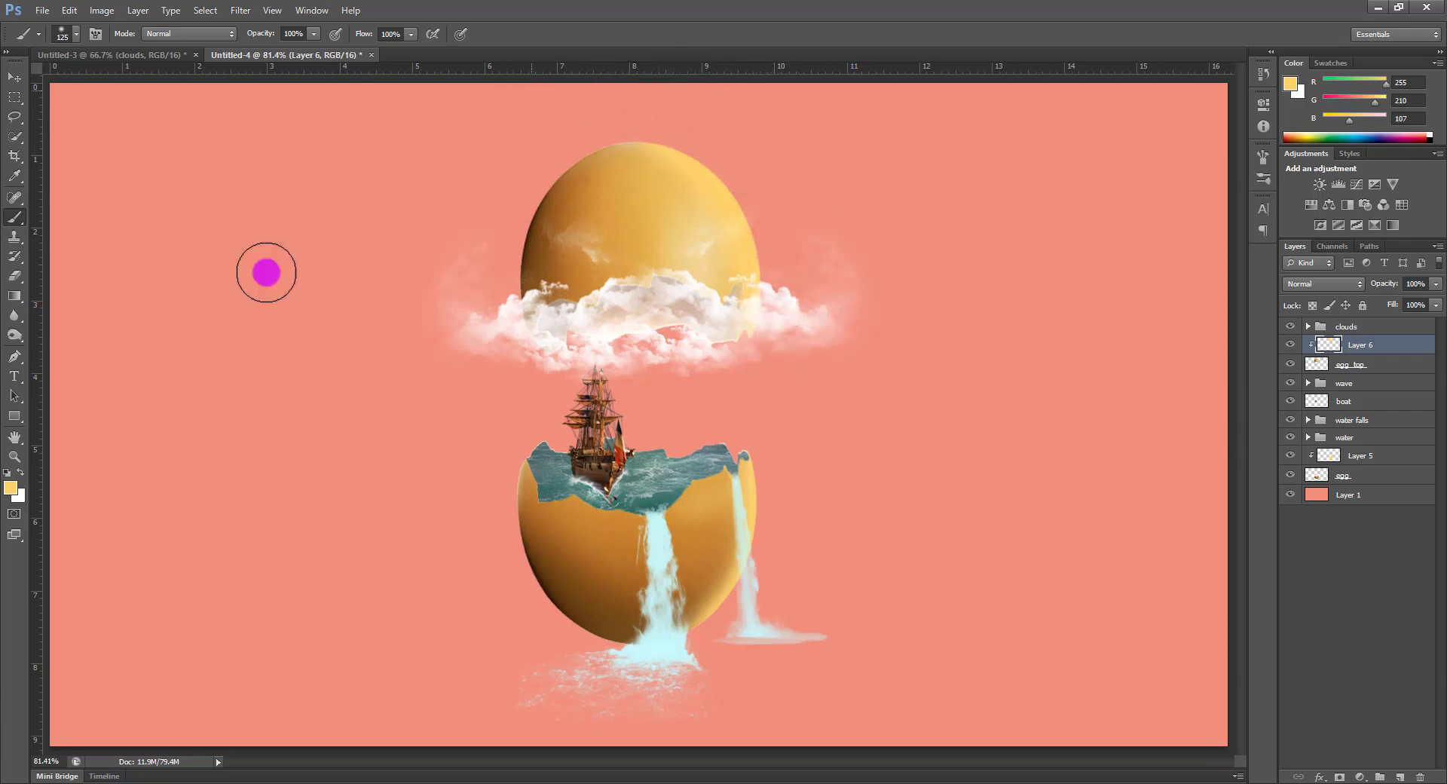
Switch to the source-images document and try to pick the small bird flock directly on the canvas
left_click(13, 76)
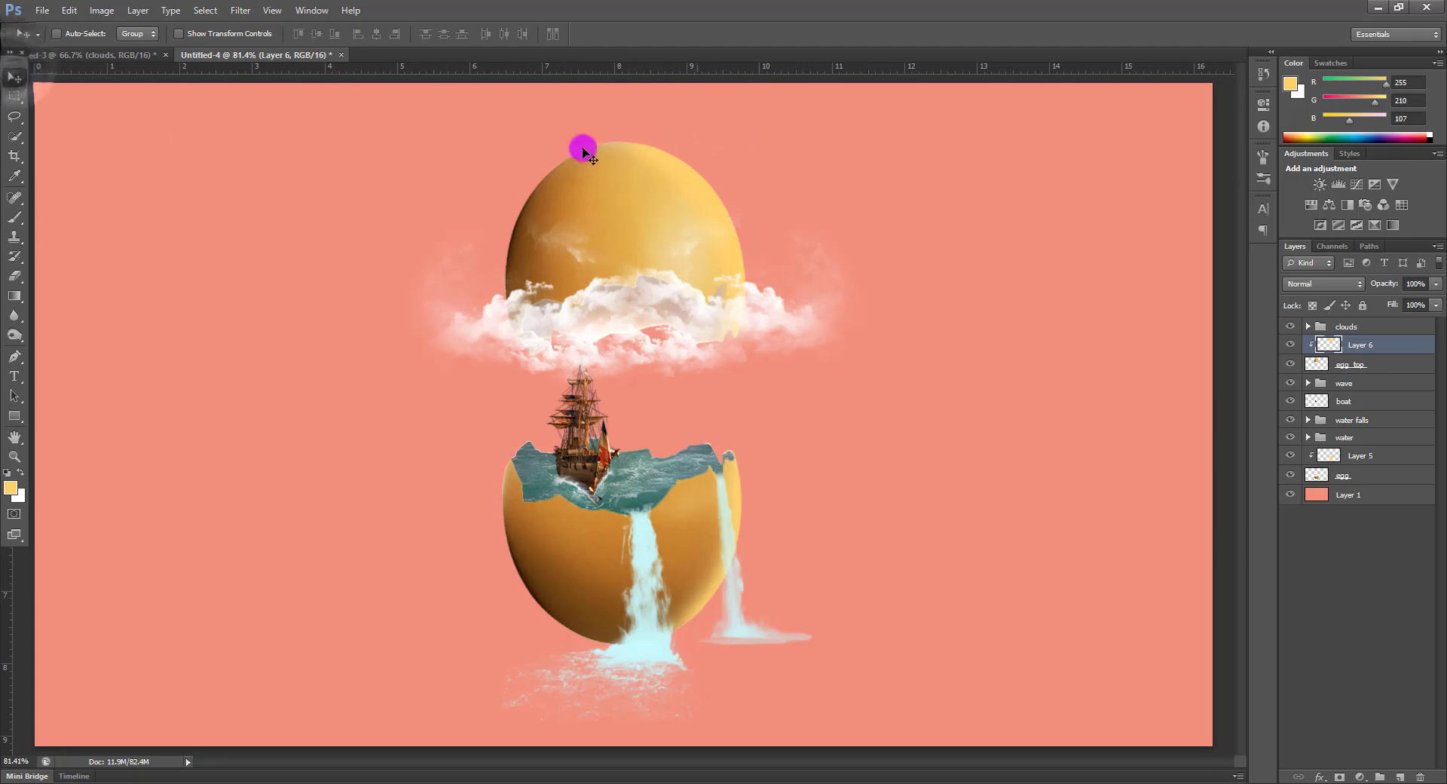
left_click(139, 59)
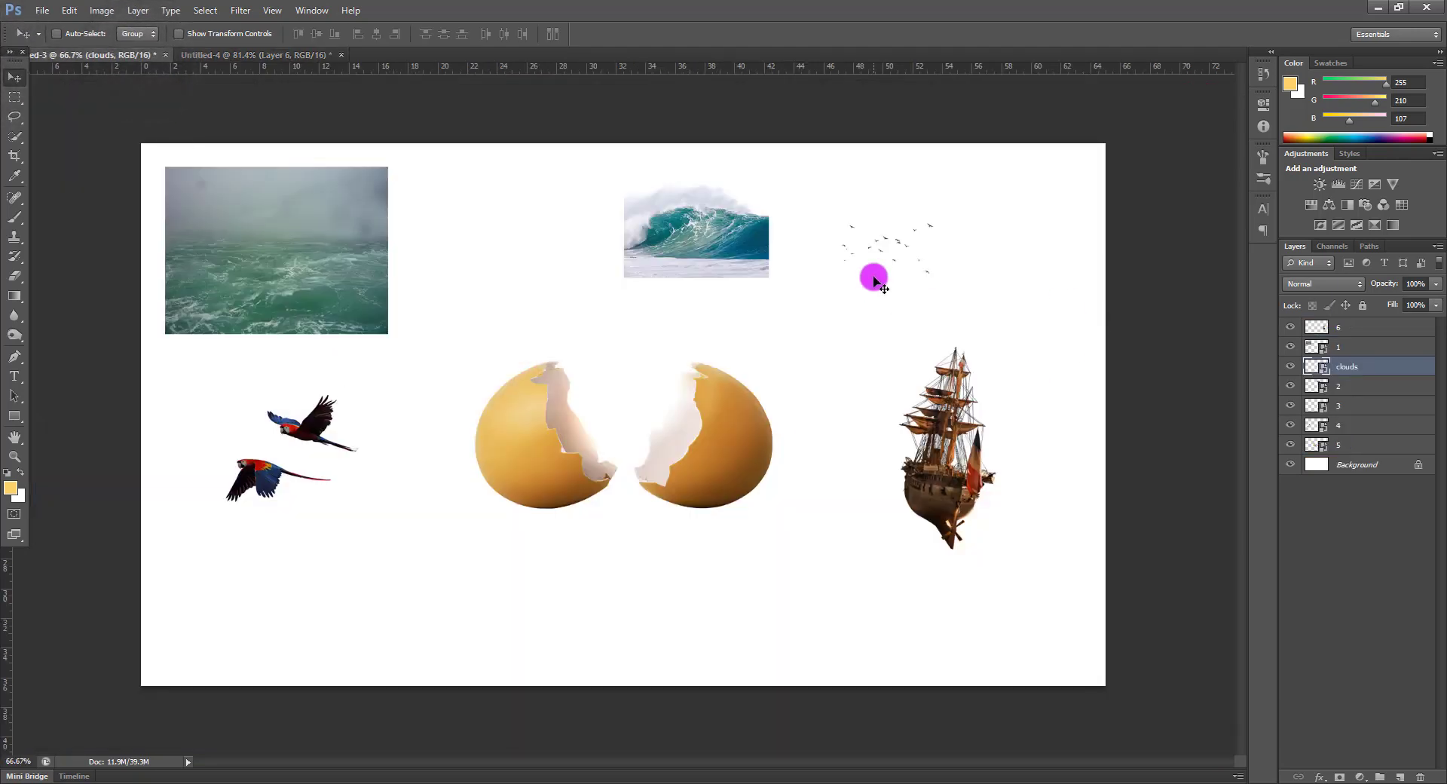
right_click(919, 243)
left_click(965, 253)
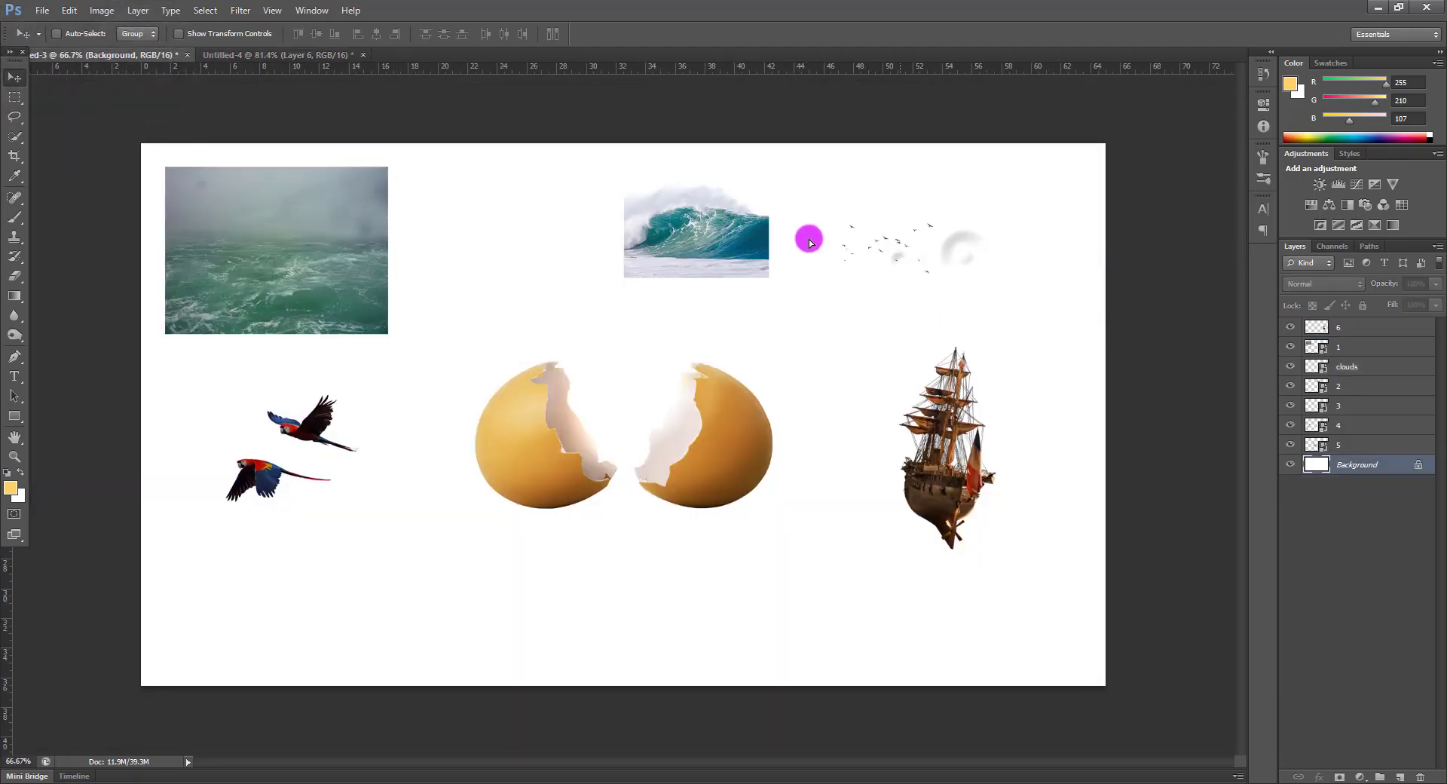
left_click_drag(895, 253, 881, 253)
key("Return")
right_click(897, 238)
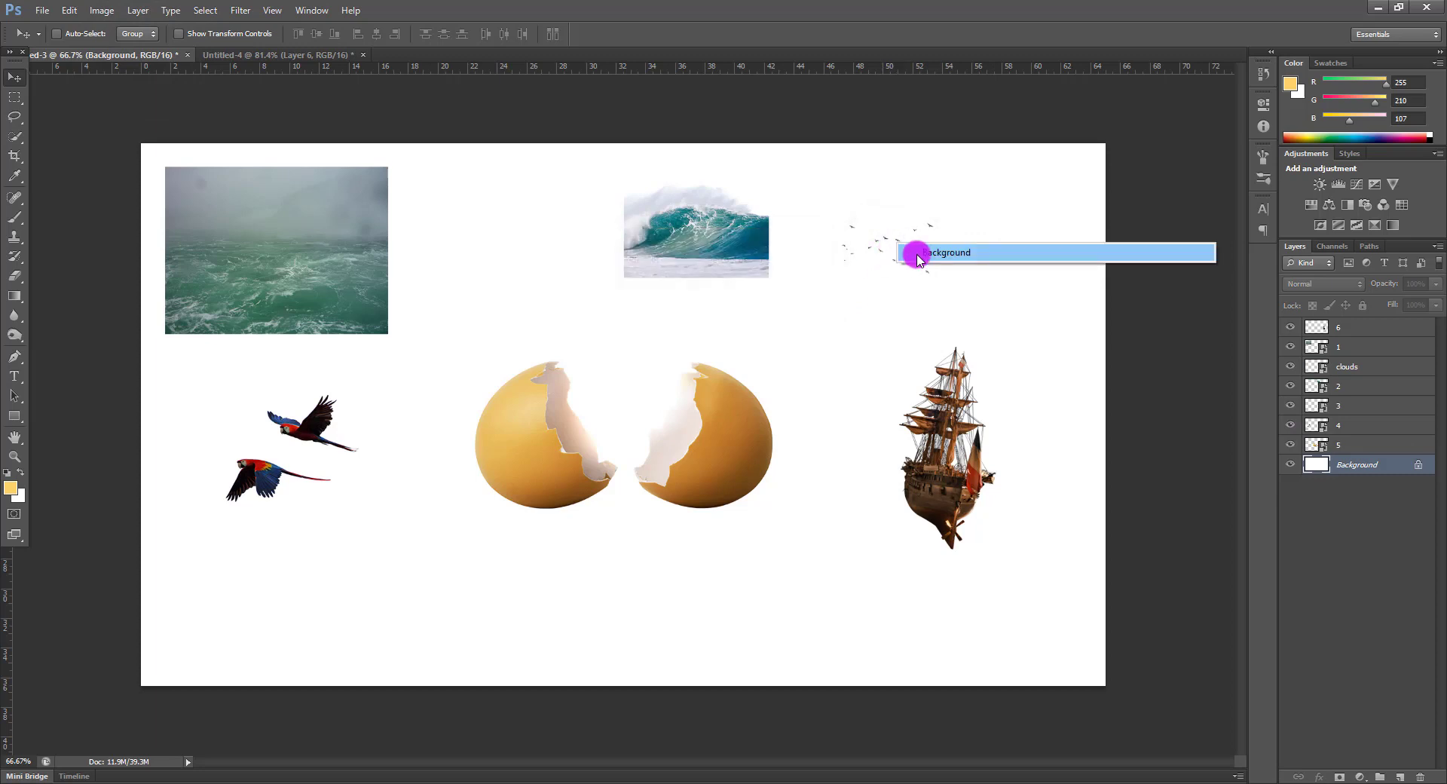
left_click(862, 244)
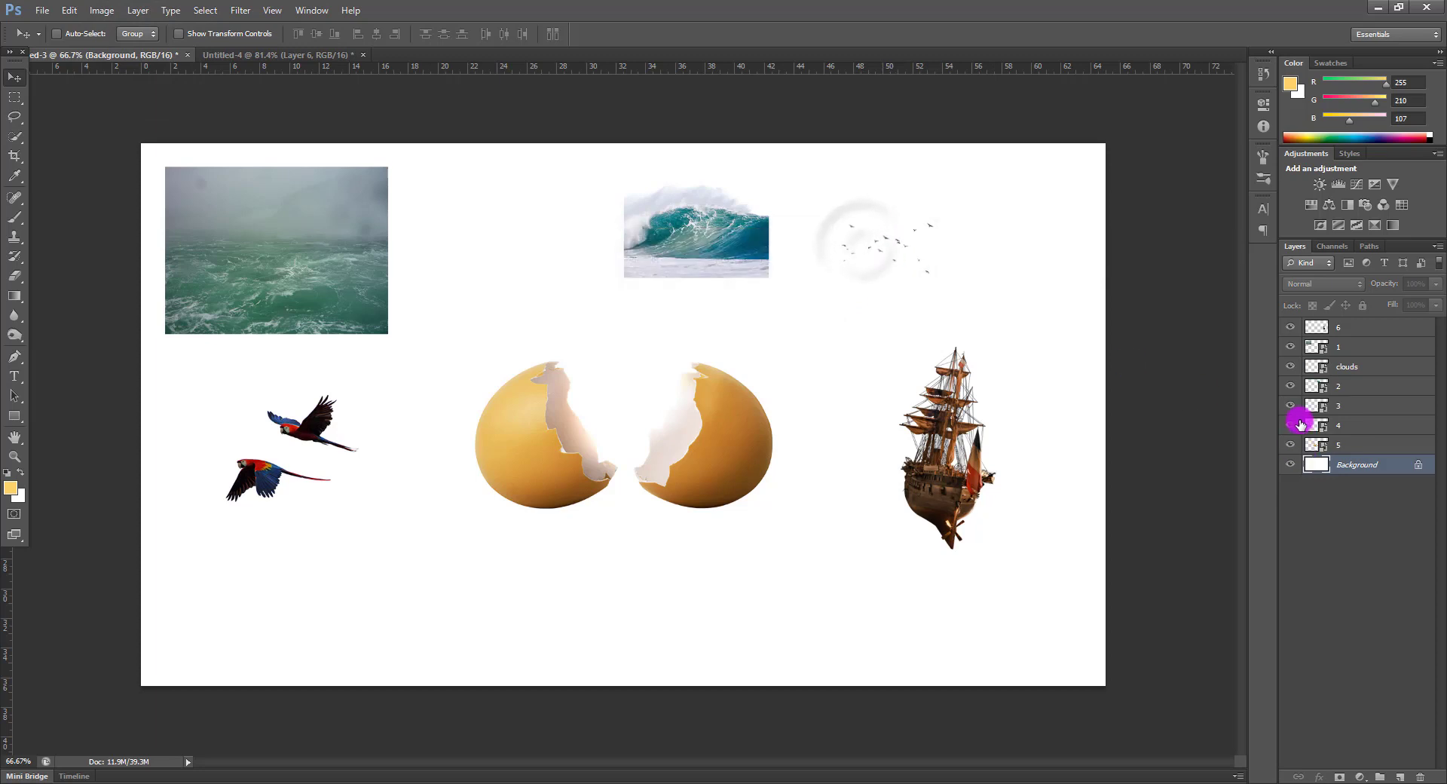
Identify the small bird flock's layer 3 by toggling layer visibility and copy it into the egg composite, above the clouds group
left_click(1289, 430)
left_click(1289, 428)
left_click(1290, 390)
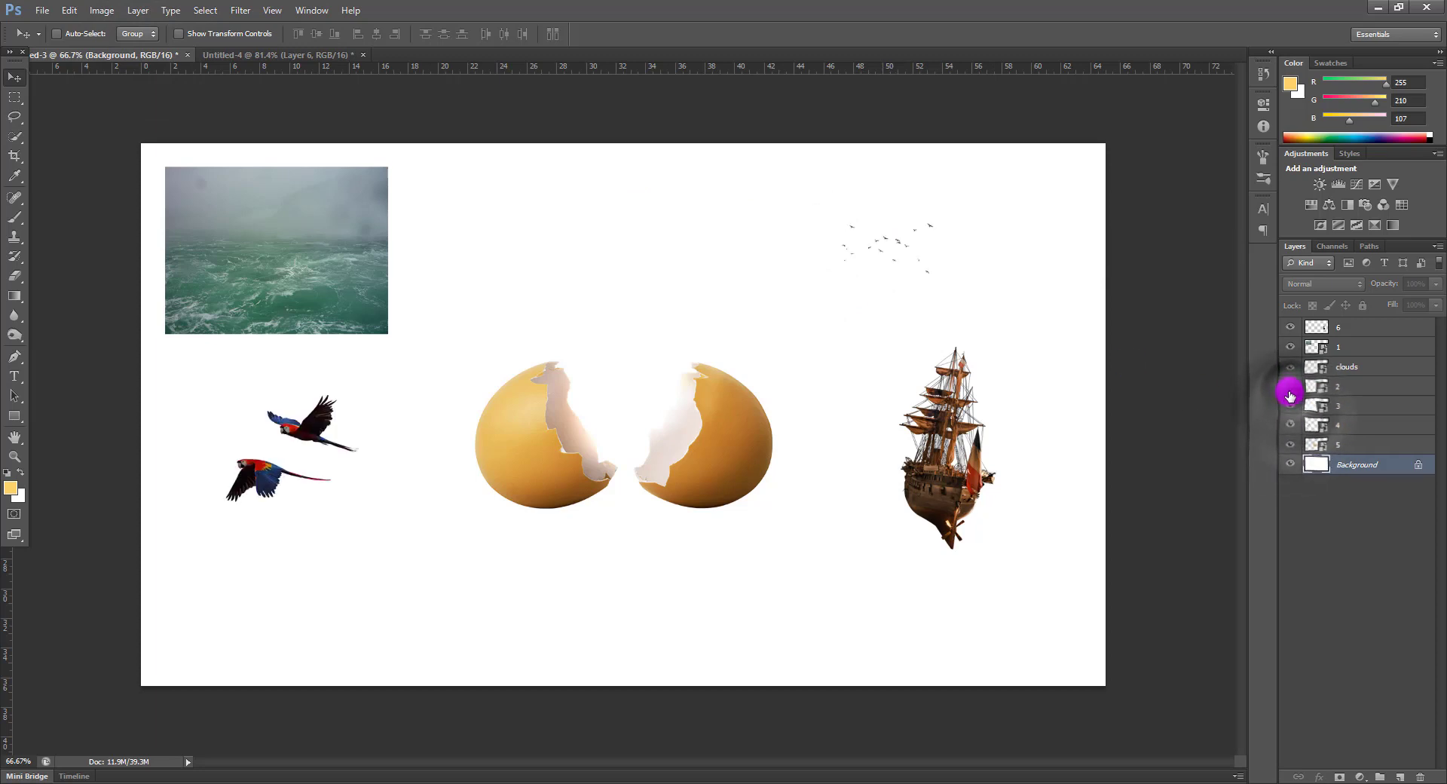
left_click(1289, 390)
left_click(1290, 405)
left_click(1290, 406)
left_click(1341, 404)
left_click_drag(907, 291, 744, 389)
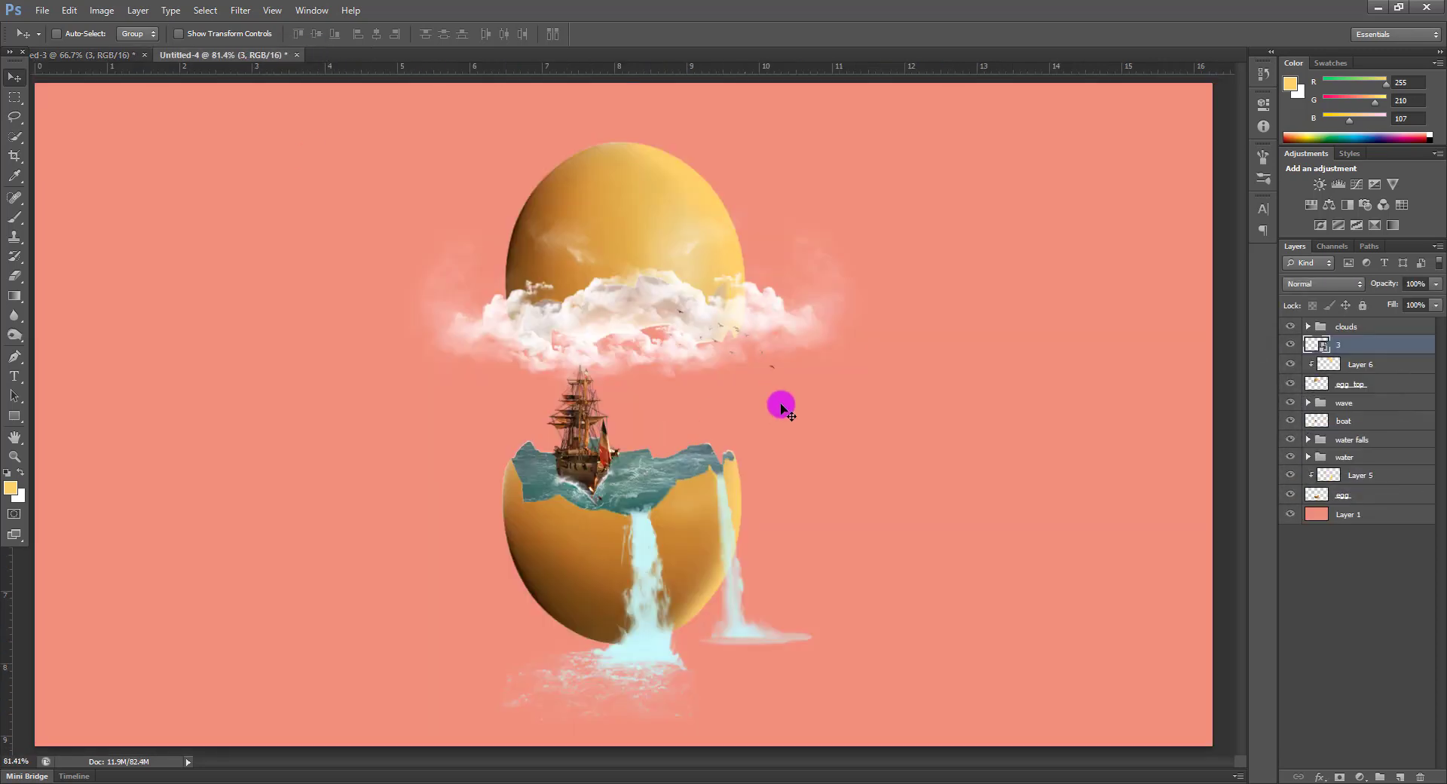
left_click_drag(1363, 341, 1360, 314)
Scale the bird flock up to about 9.9% over the clouds' right side
key("ctrl+t")
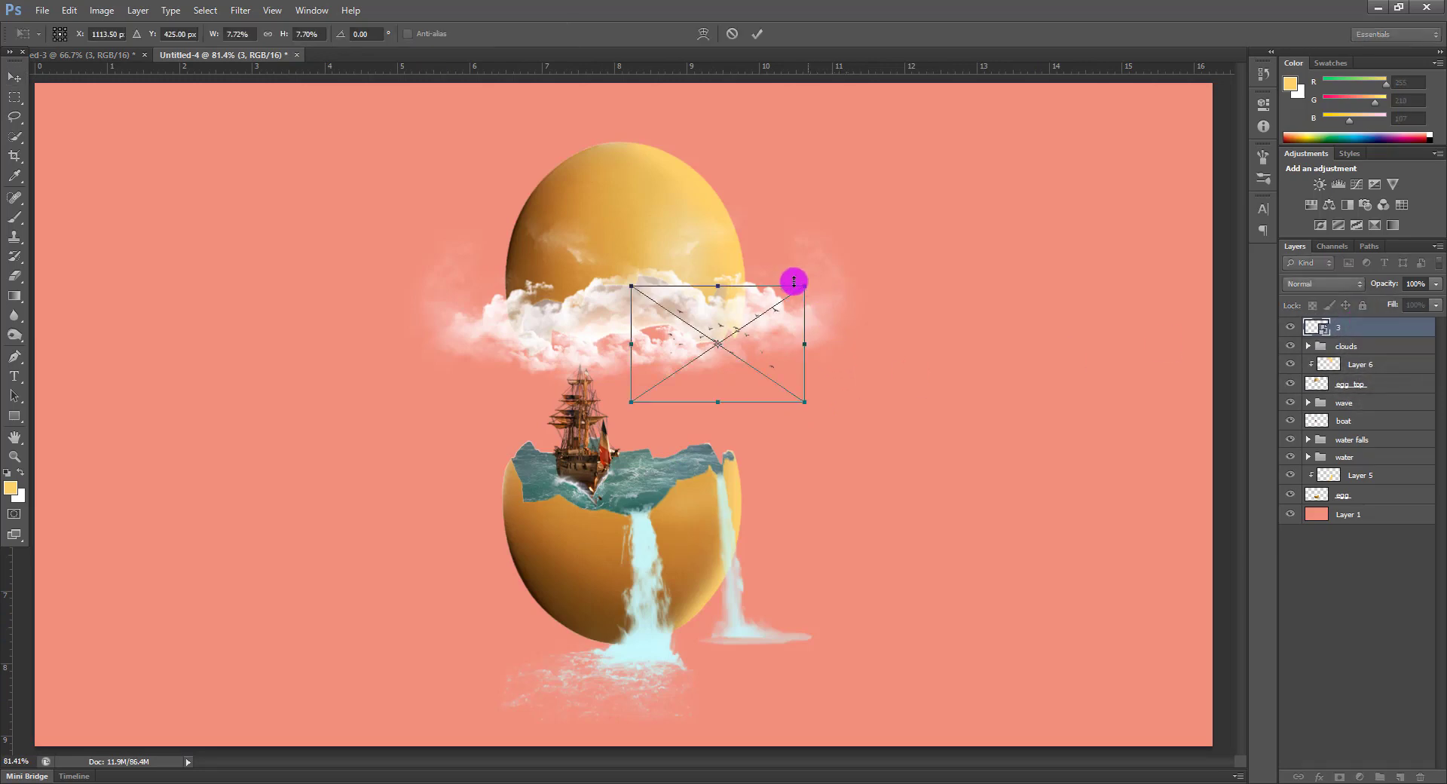
left_click_drag(802, 282, 798, 322)
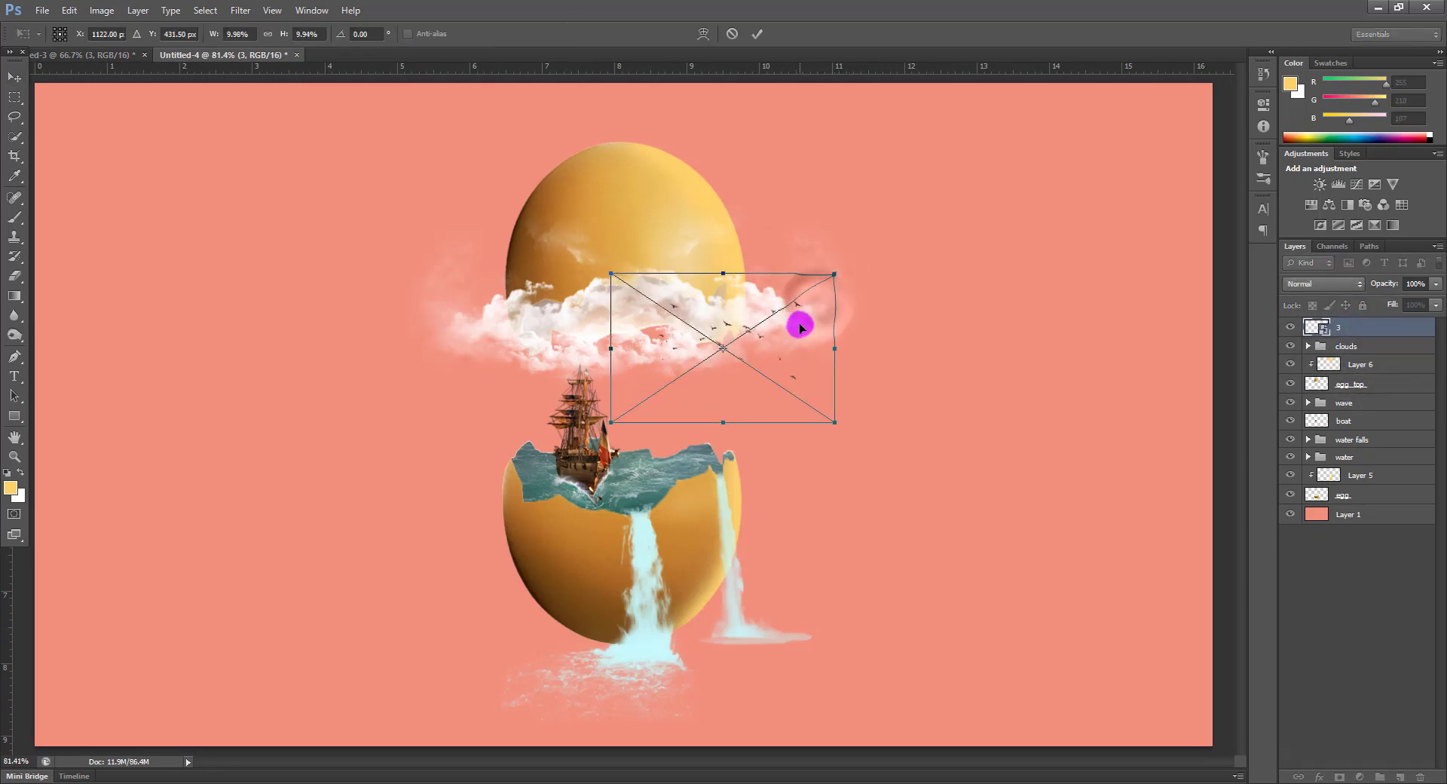
double_click(711, 368)
left_click_drag(711, 368, 485, 355)
key("ctrl+z")
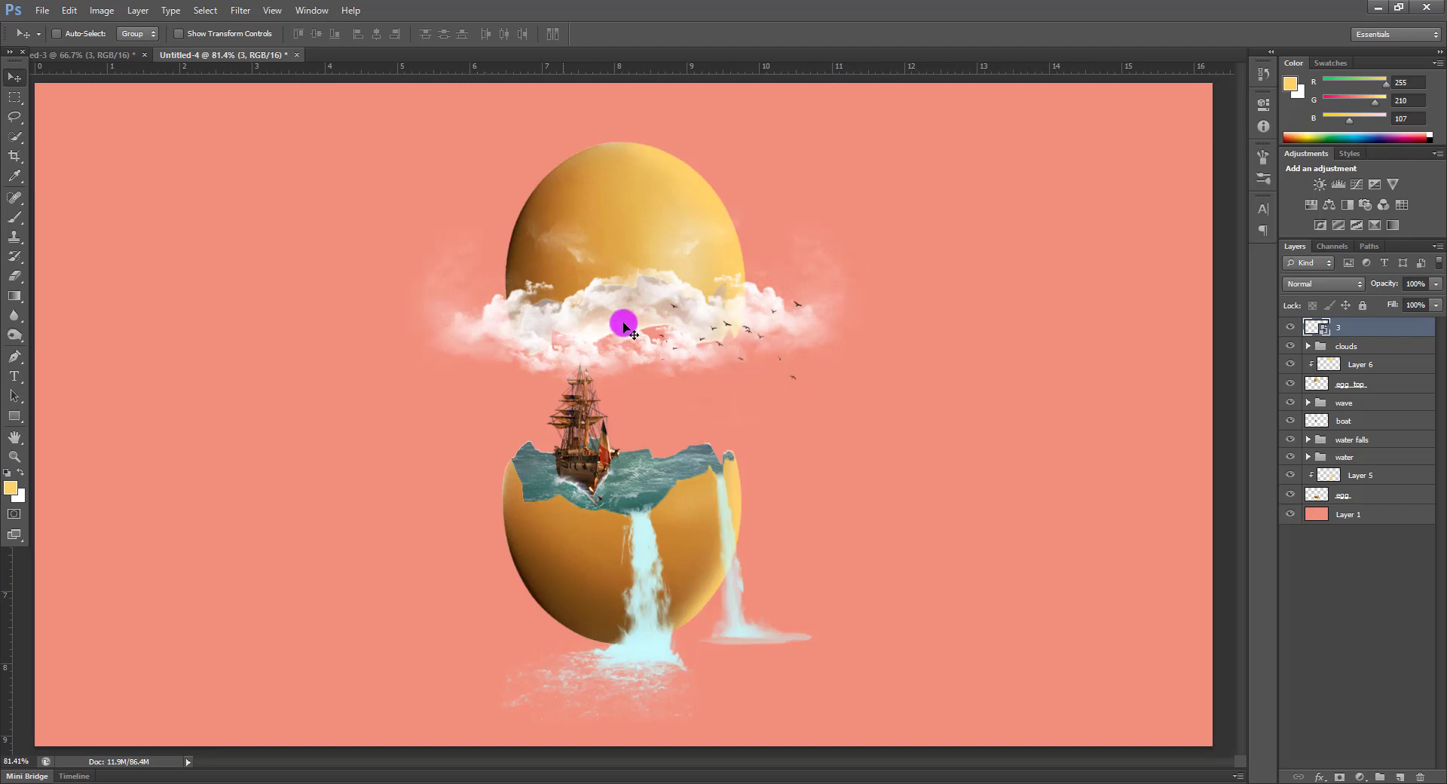
Duplicate the bird flock onto the clouds' left side and place a second, smaller copy in the gap below the clouds
left_click_drag(722, 345, 538, 357)
left_click_drag(785, 380, 767, 476)
key("ctrl+t")
left_click_drag(746, 420, 740, 407)
key("Return")
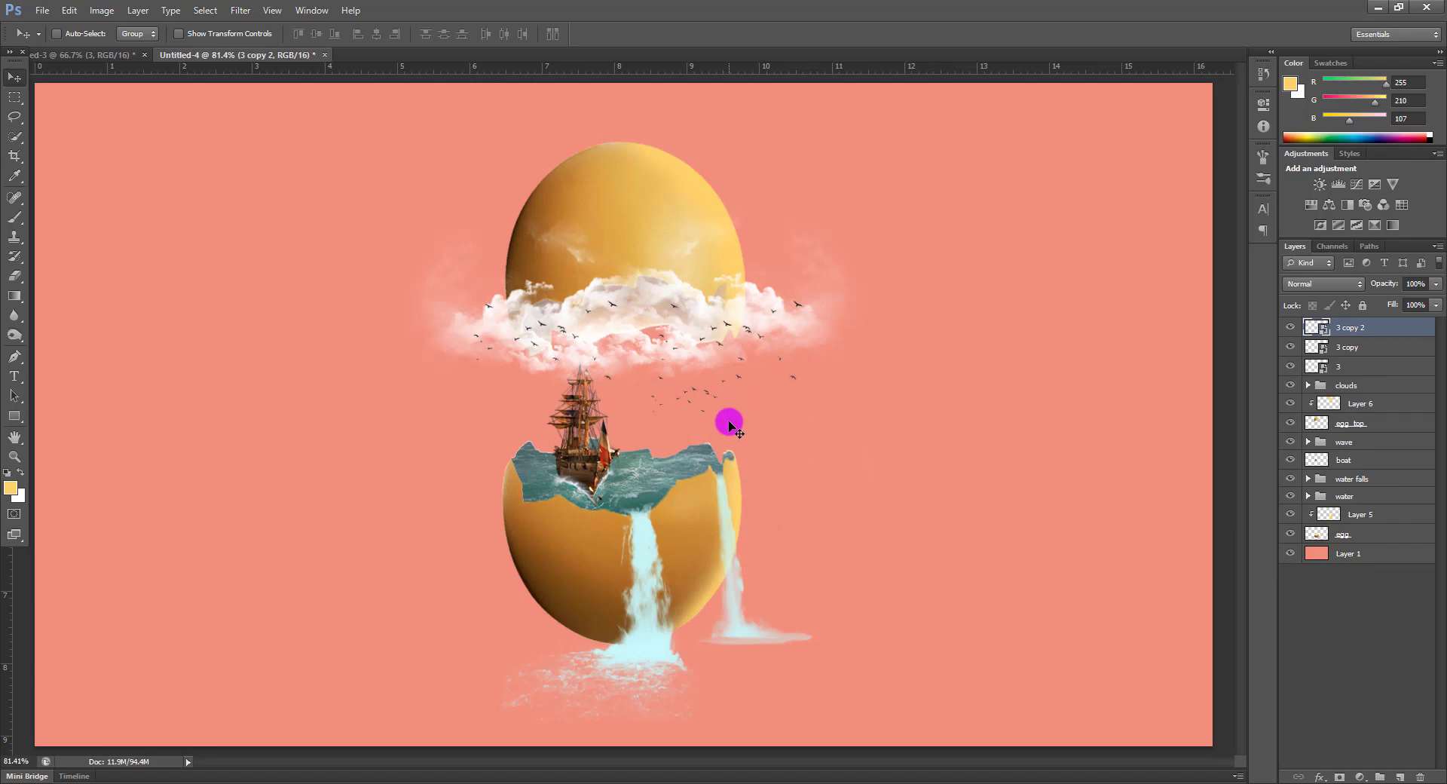
Shrink the second flock copy further, keeping it below the right part of the clouds
key("ctrl+t")
left_click_drag(766, 455, 749, 387)
key("ctrl+z")
key("Return")
Copy the two parrots from the source-images document into the egg composite and flip them horizontally
left_click(111, 61)
left_click_drag(241, 443, 661, 417)
key("ctrl+t")
right_click(662, 420)
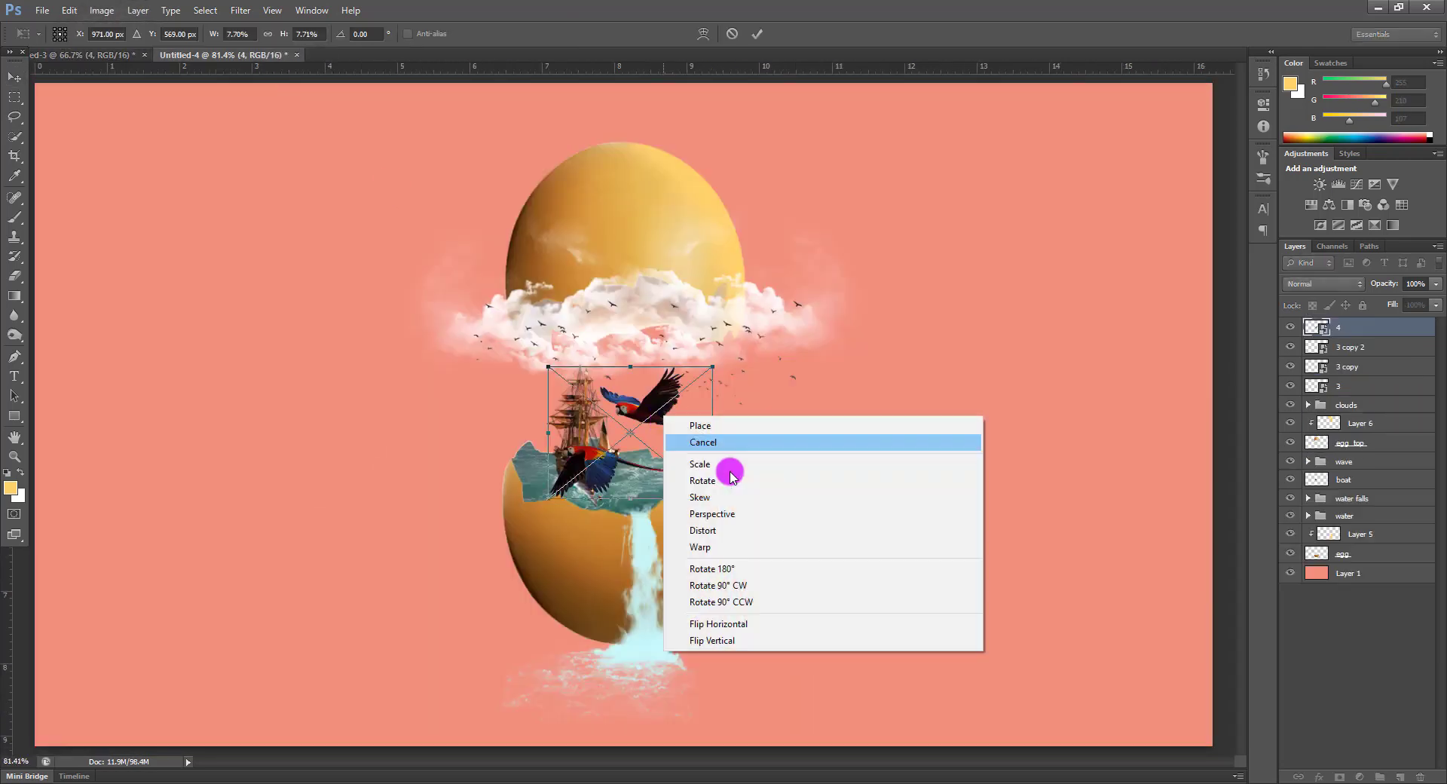
left_click(743, 622)
key("Return")
Scale the parrots down and place them beside the ship's masts, just below the clouds
key("ctrl+t")
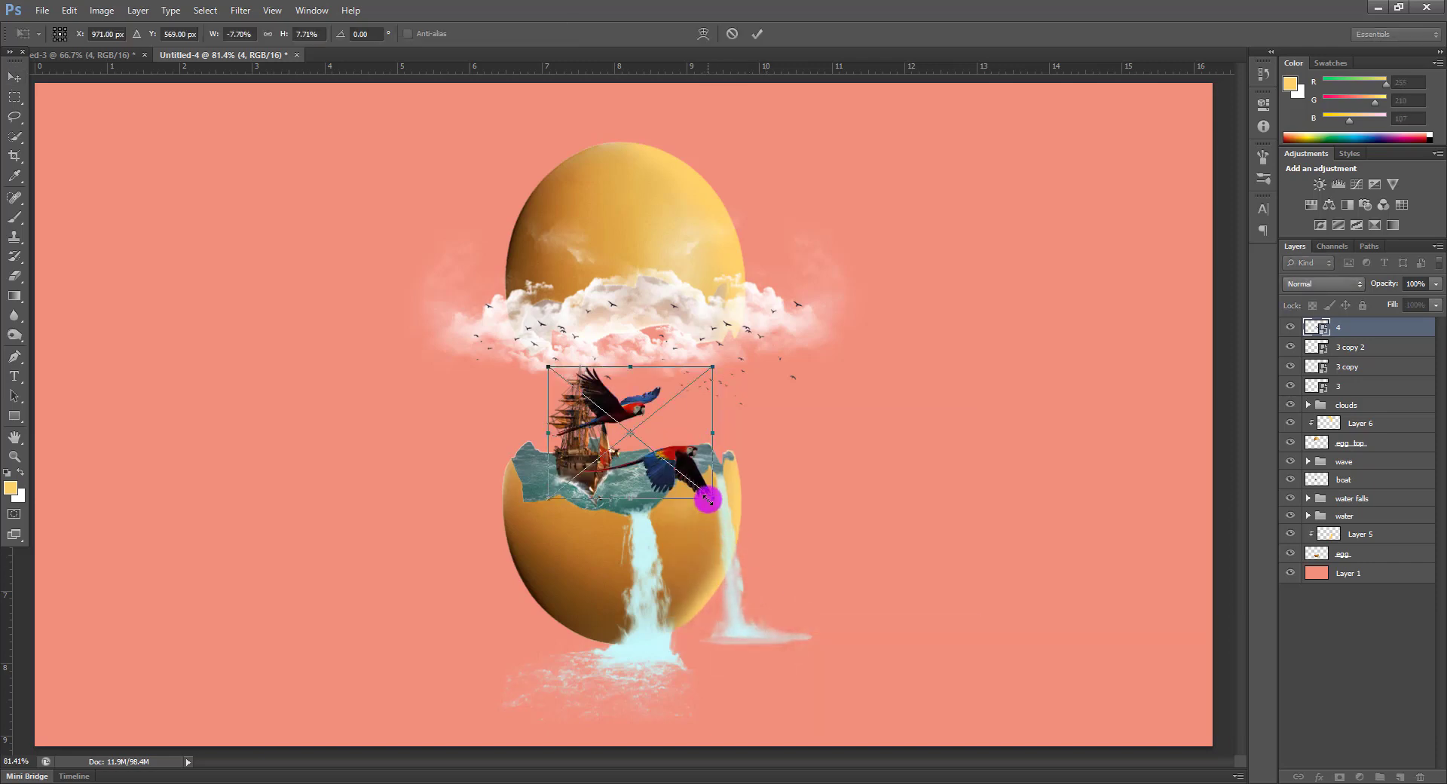
left_click_drag(708, 500, 692, 411)
key("Return")
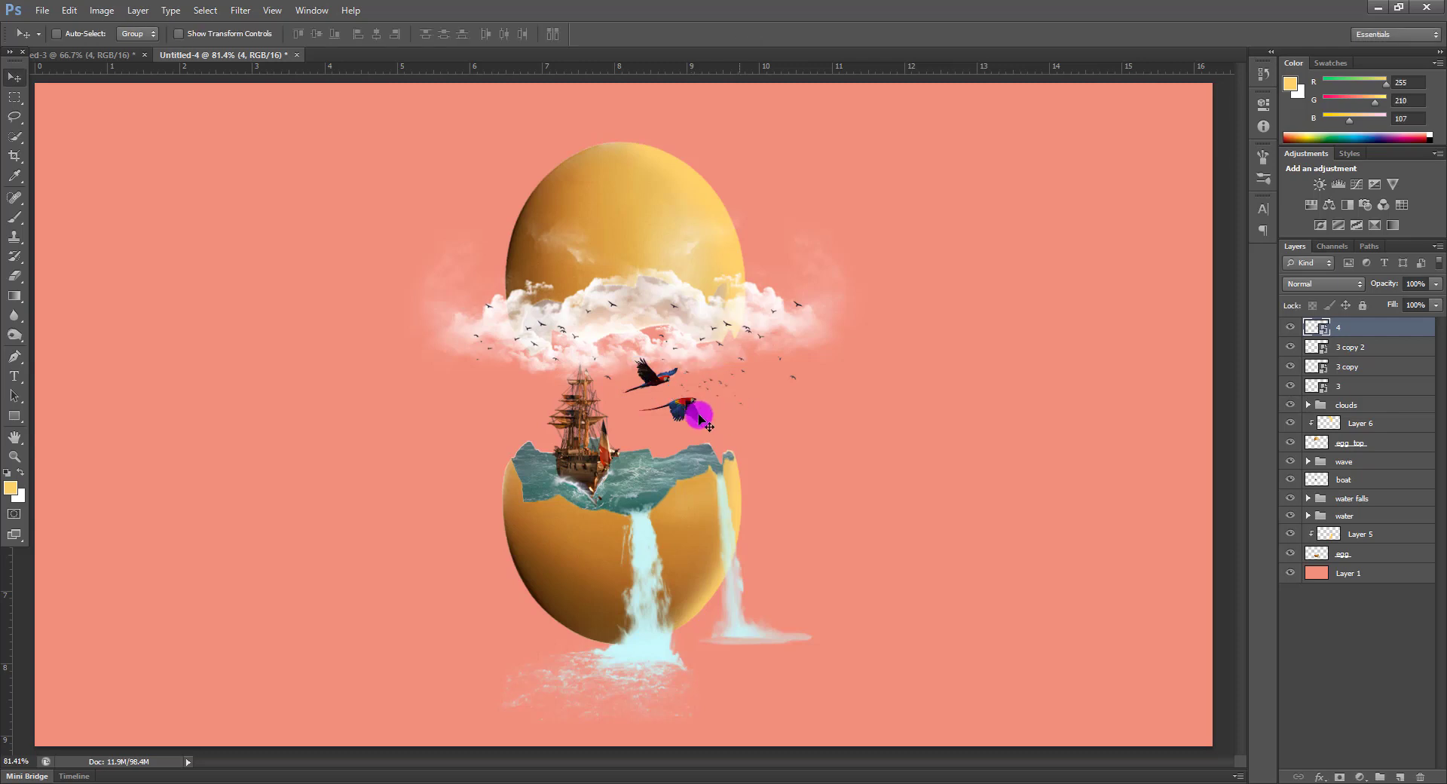
Group the three flock layers as "crows" and rename the parrots' layer "parrot"
mouse_move(1384, 369)
left_mouse_down()
mouse_move(1389, 349)
mouse_move(1385, 385)
left_mouse_up()
key("ctrl+g")
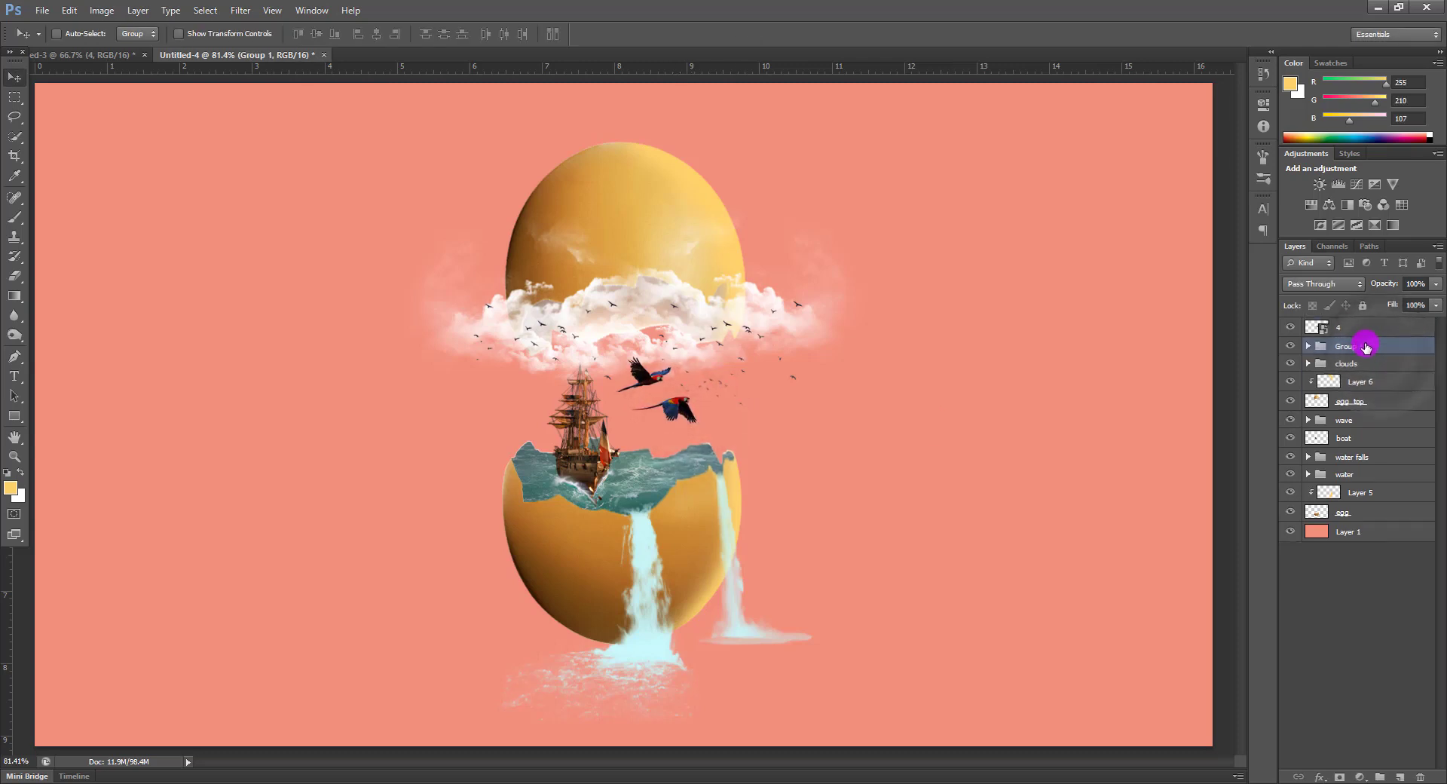
type("crows")
left_click(1368, 580)
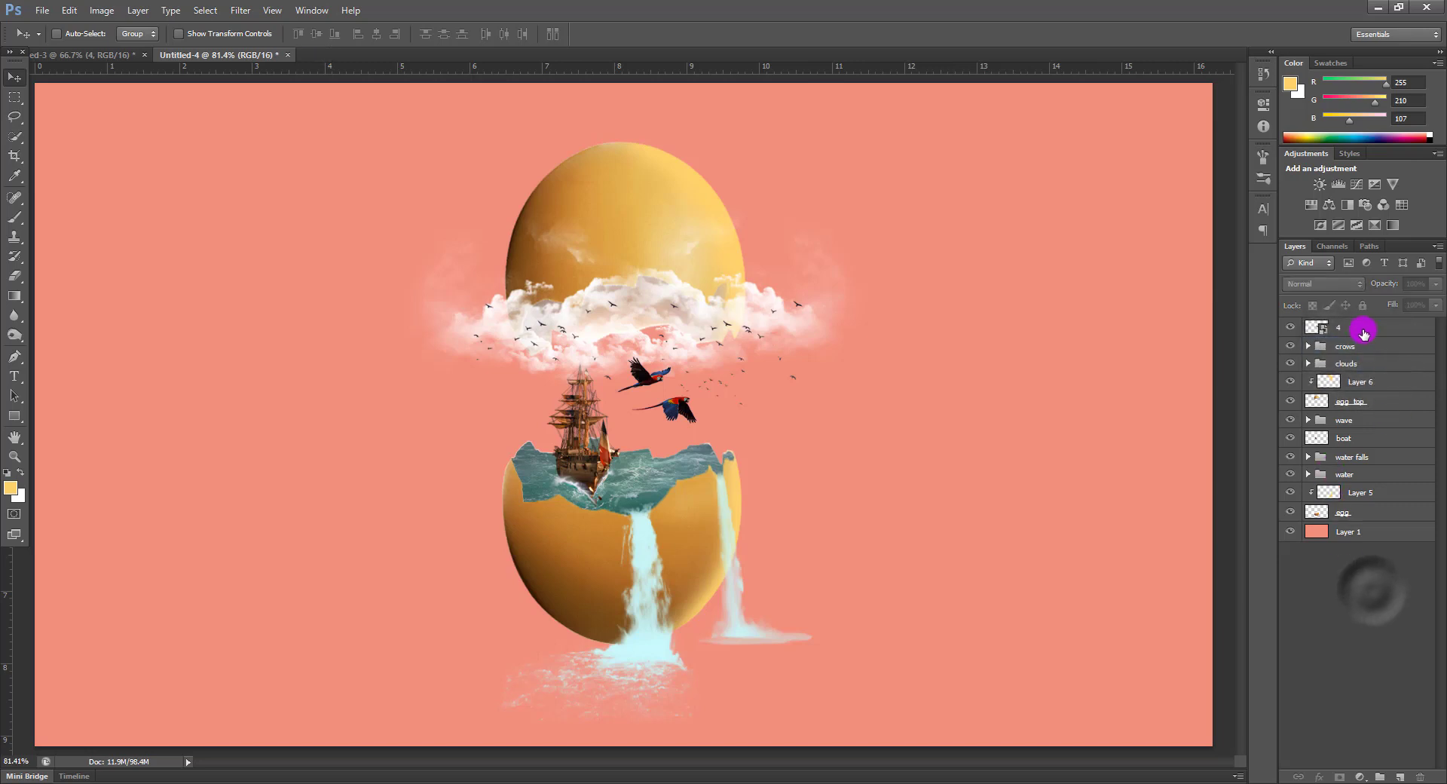
double_click(1340, 327)
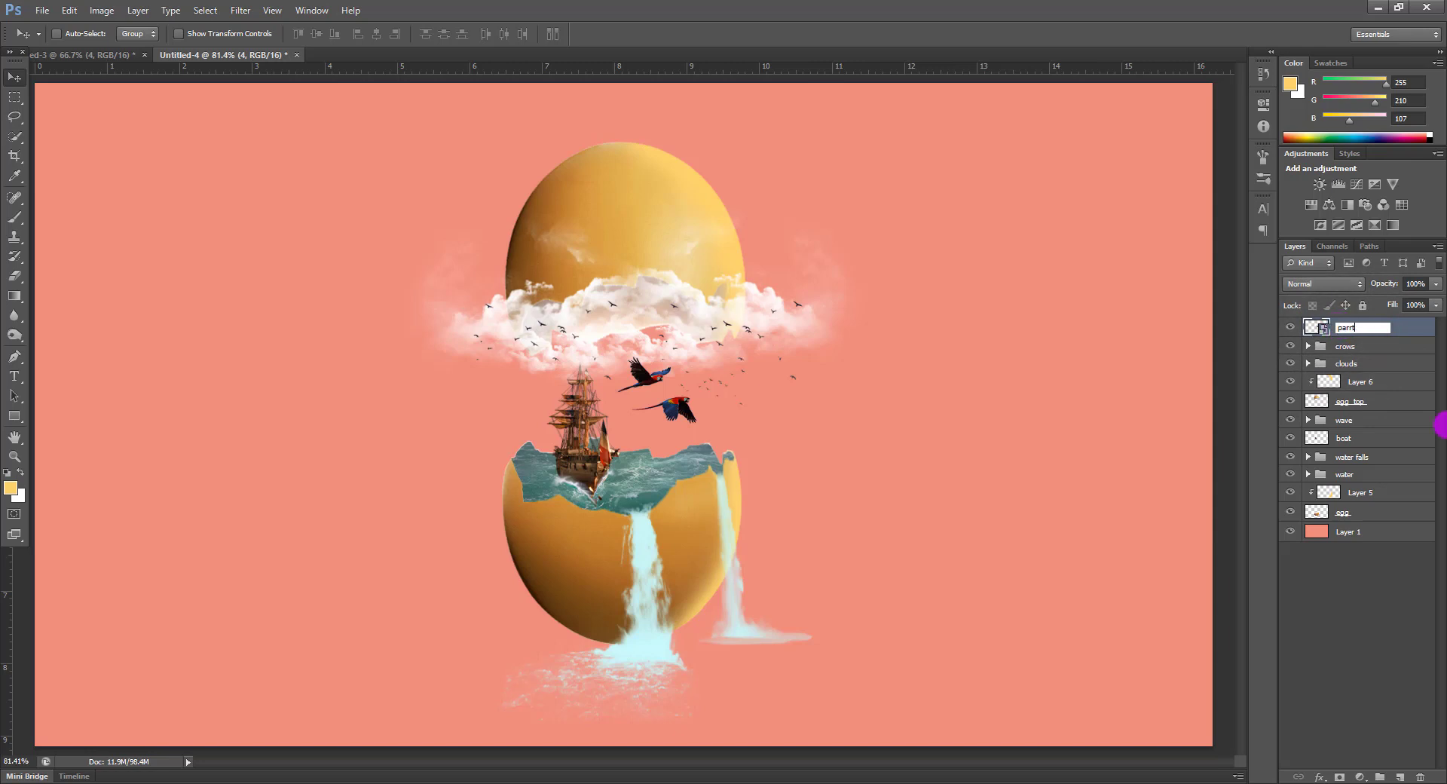
left_click(1428, 666)
Rasterize the parrot smart object layer
left_click(1360, 776)
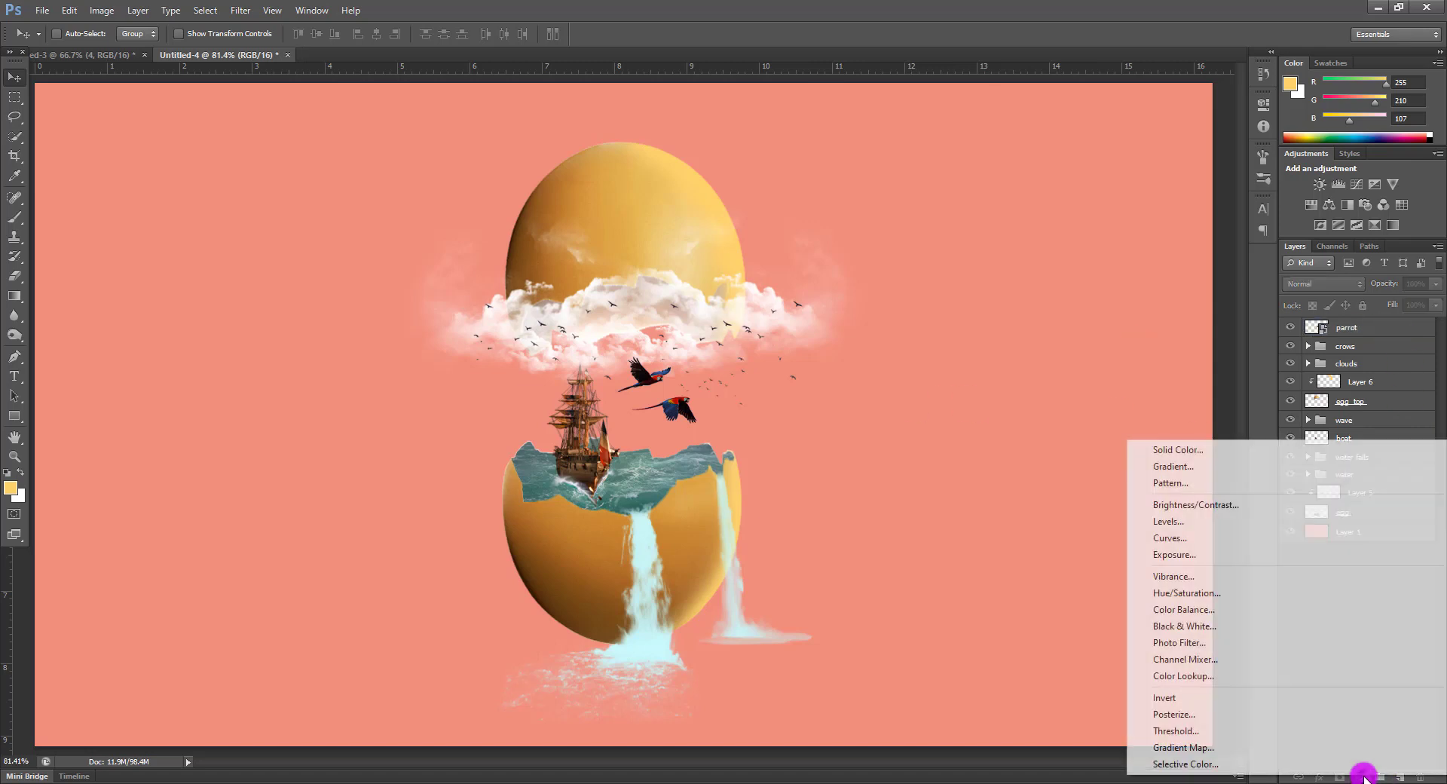
left_click(1027, 592)
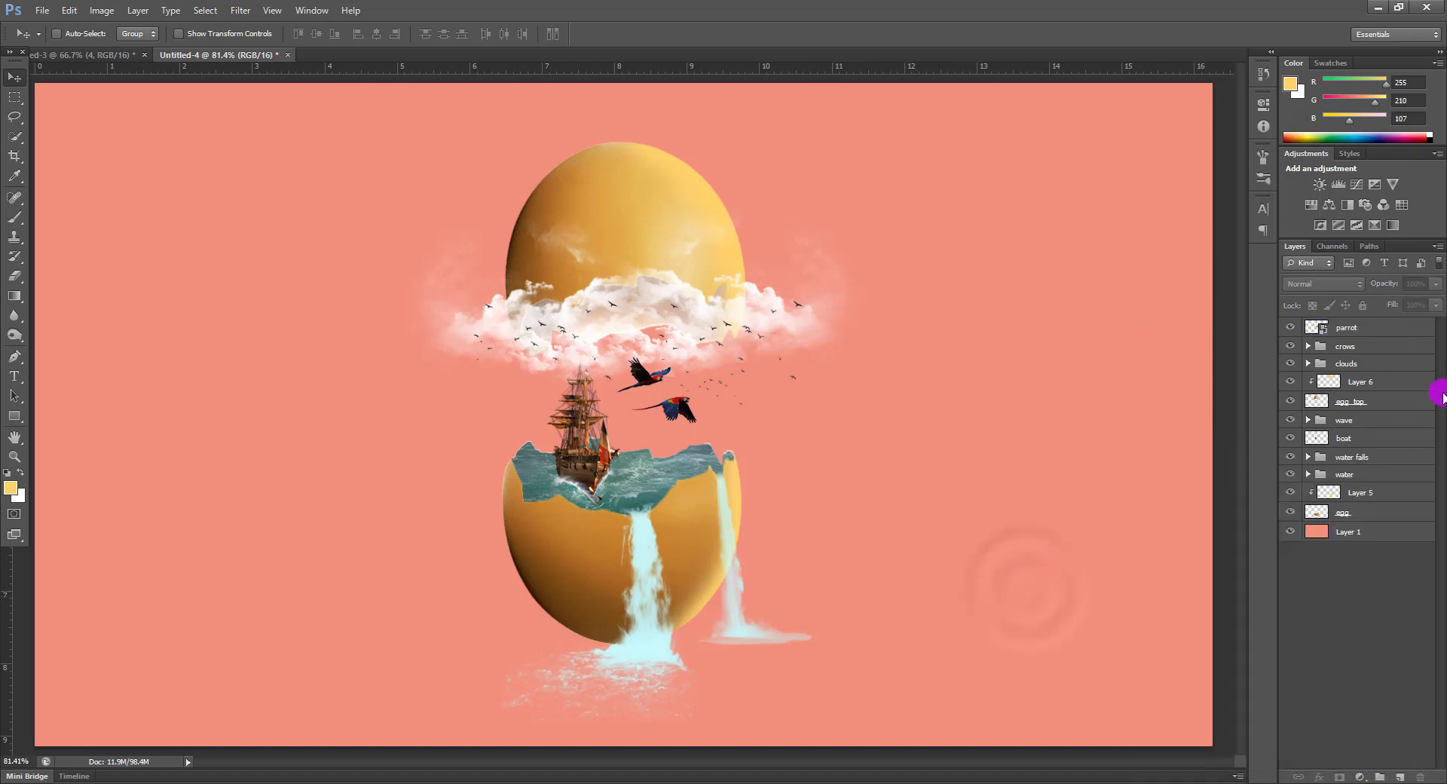
right_click(1404, 338)
left_click(1335, 322)
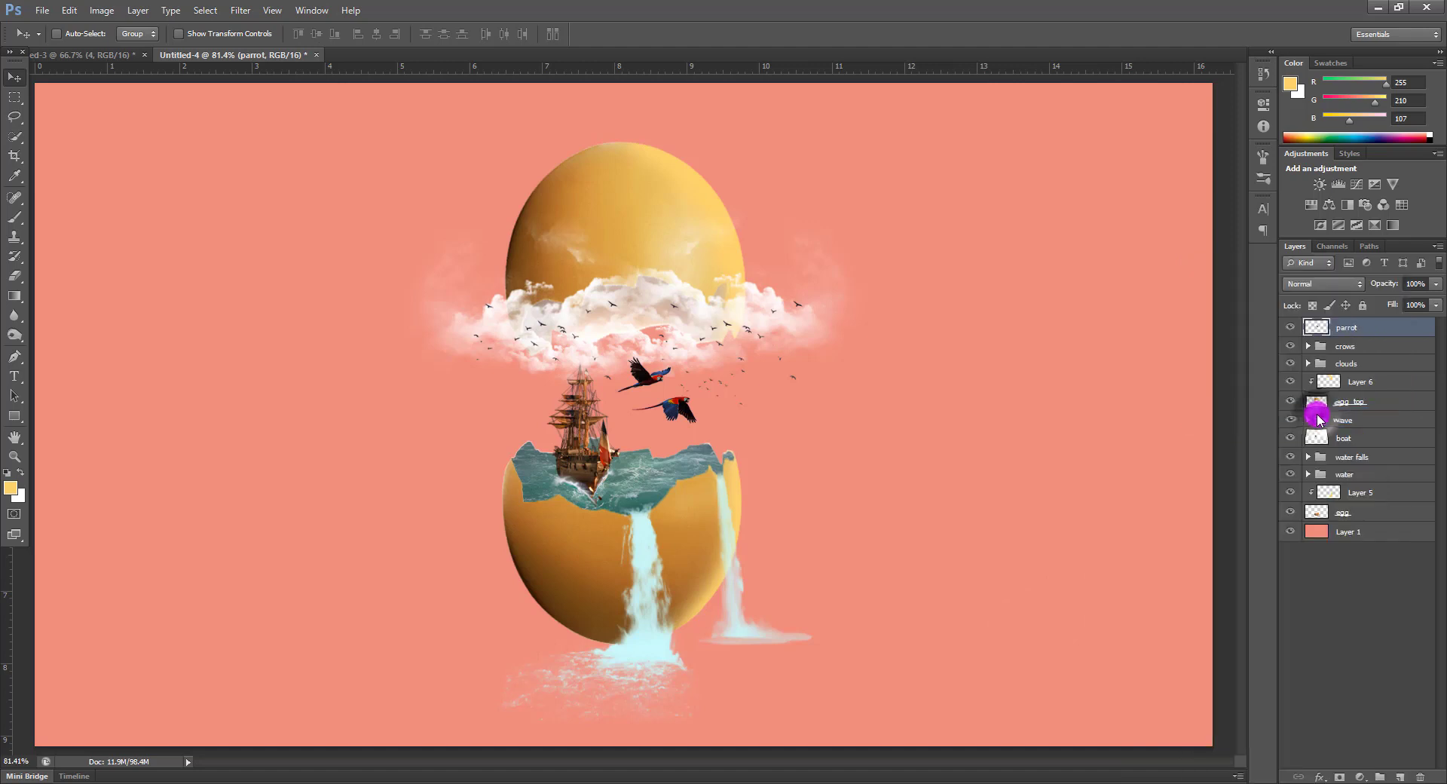
Brighten the parrots with Levels by lowering the white input level to 159
key("ctrl+l")
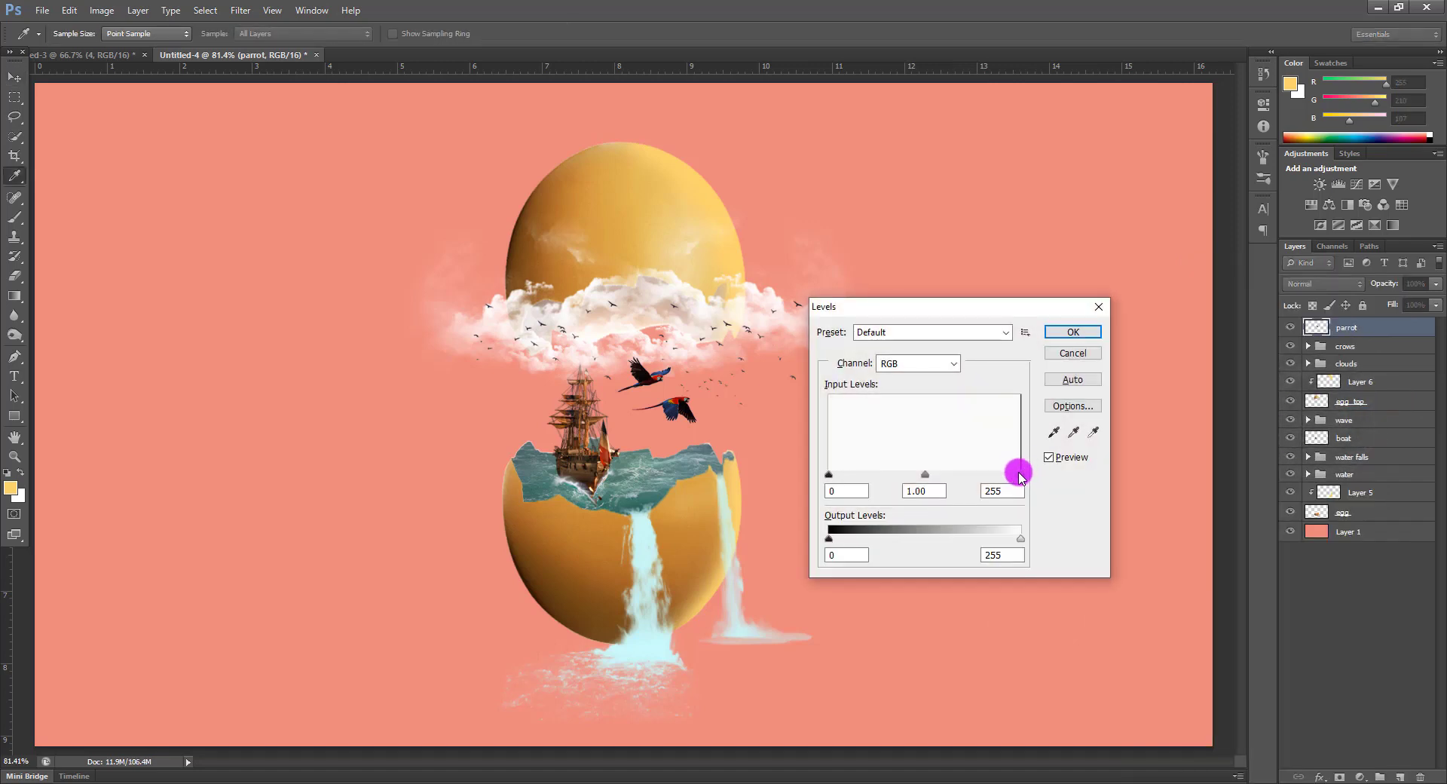
left_click_drag(1005, 476, 958, 470)
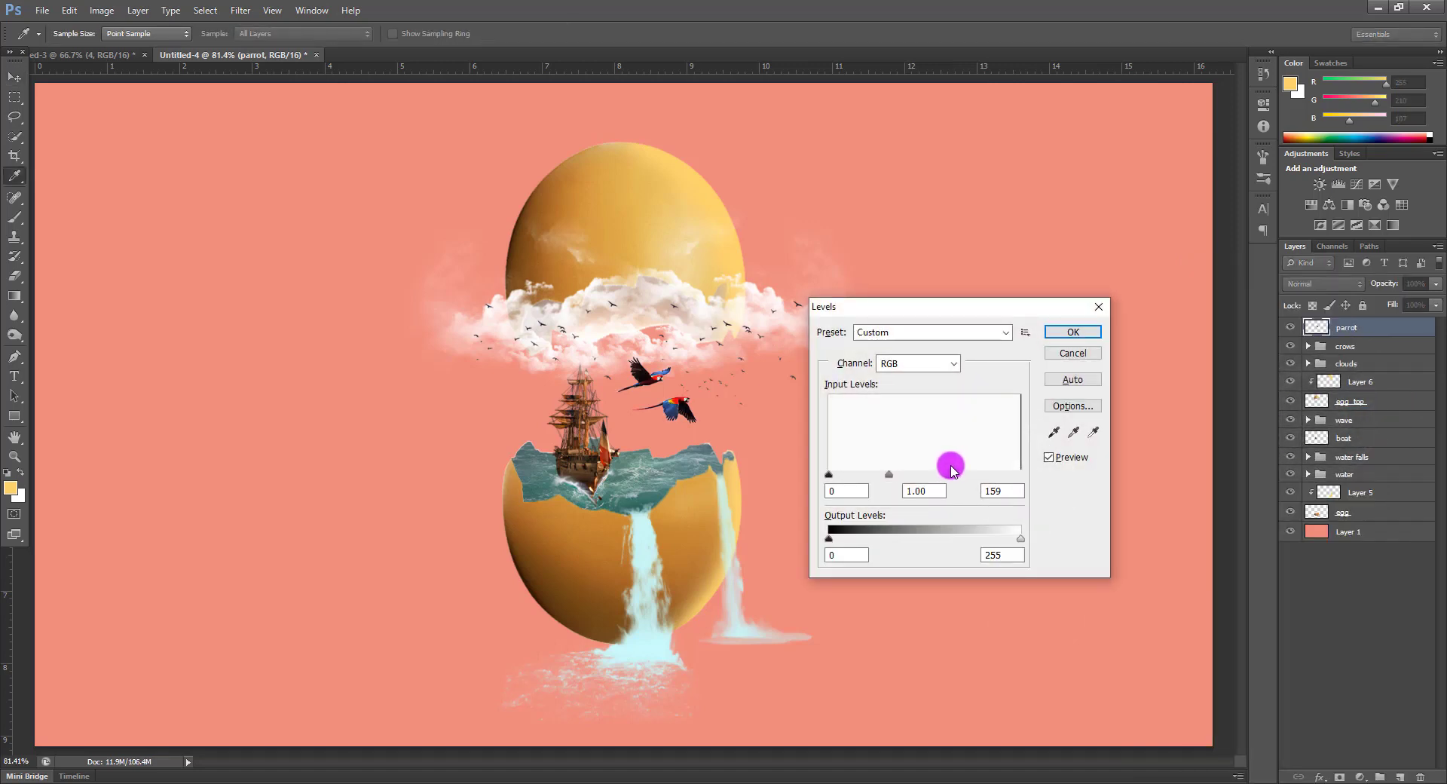
left_click(1073, 333)
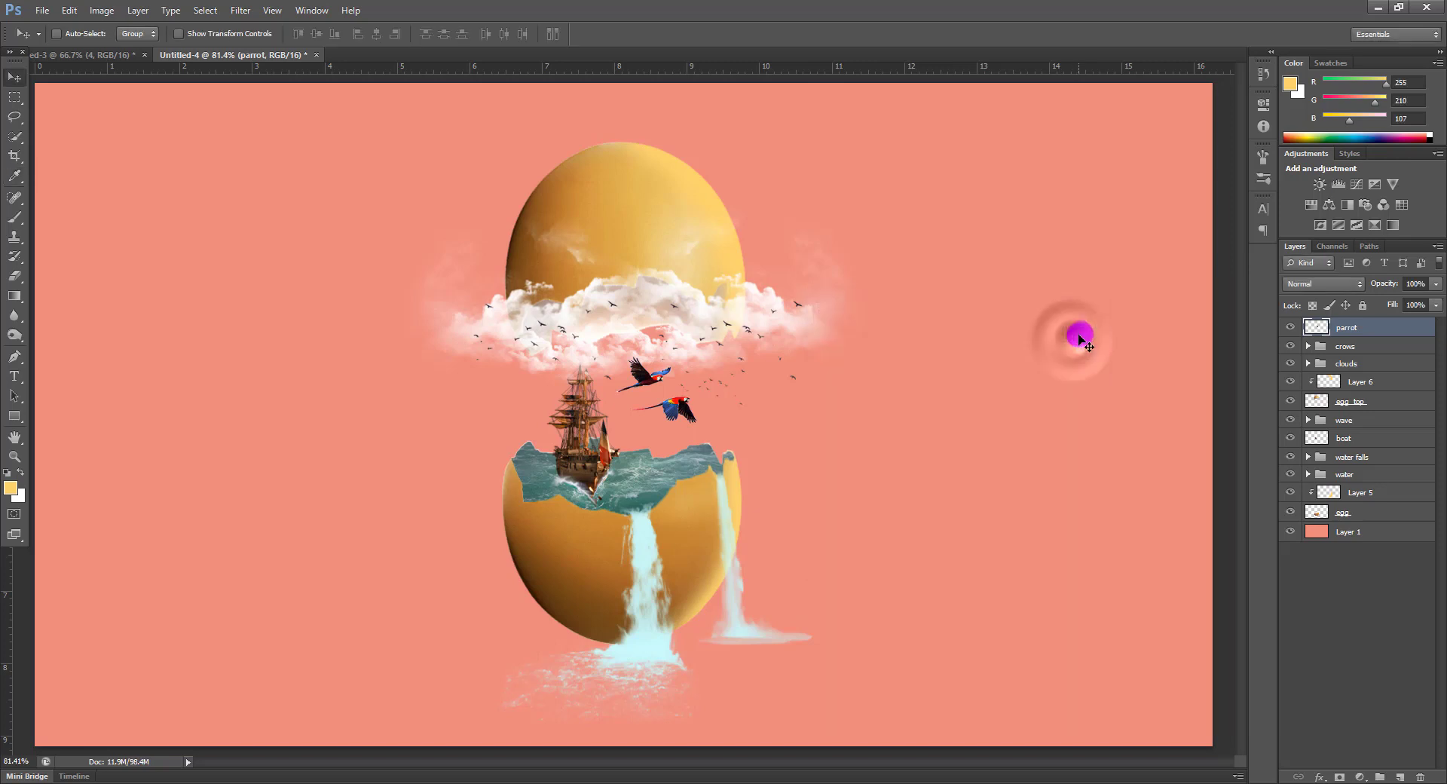
Add a Photo Filter adjustment clipped to the parrot layer, using Warming Filter (85) at 69% density
left_click(1360, 776)
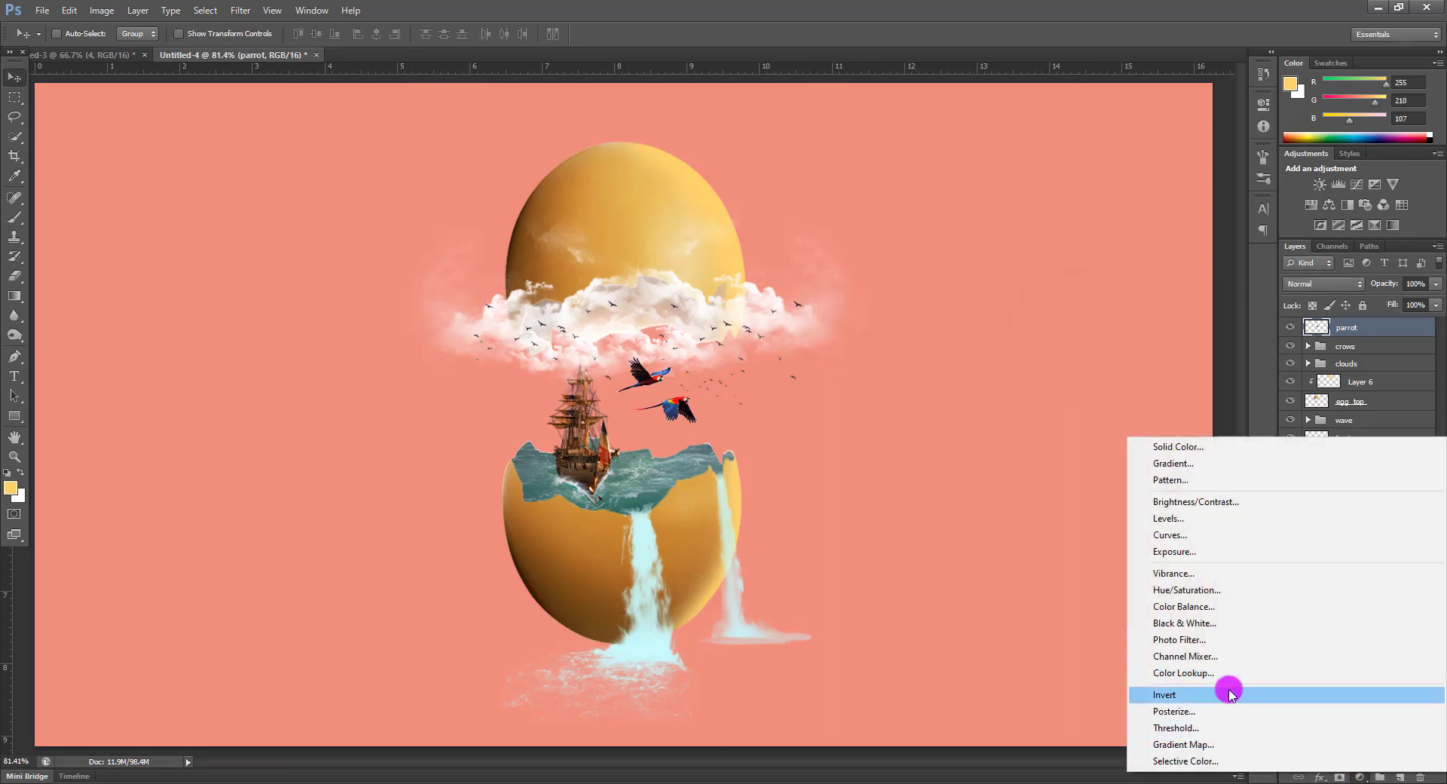
left_click(1212, 640)
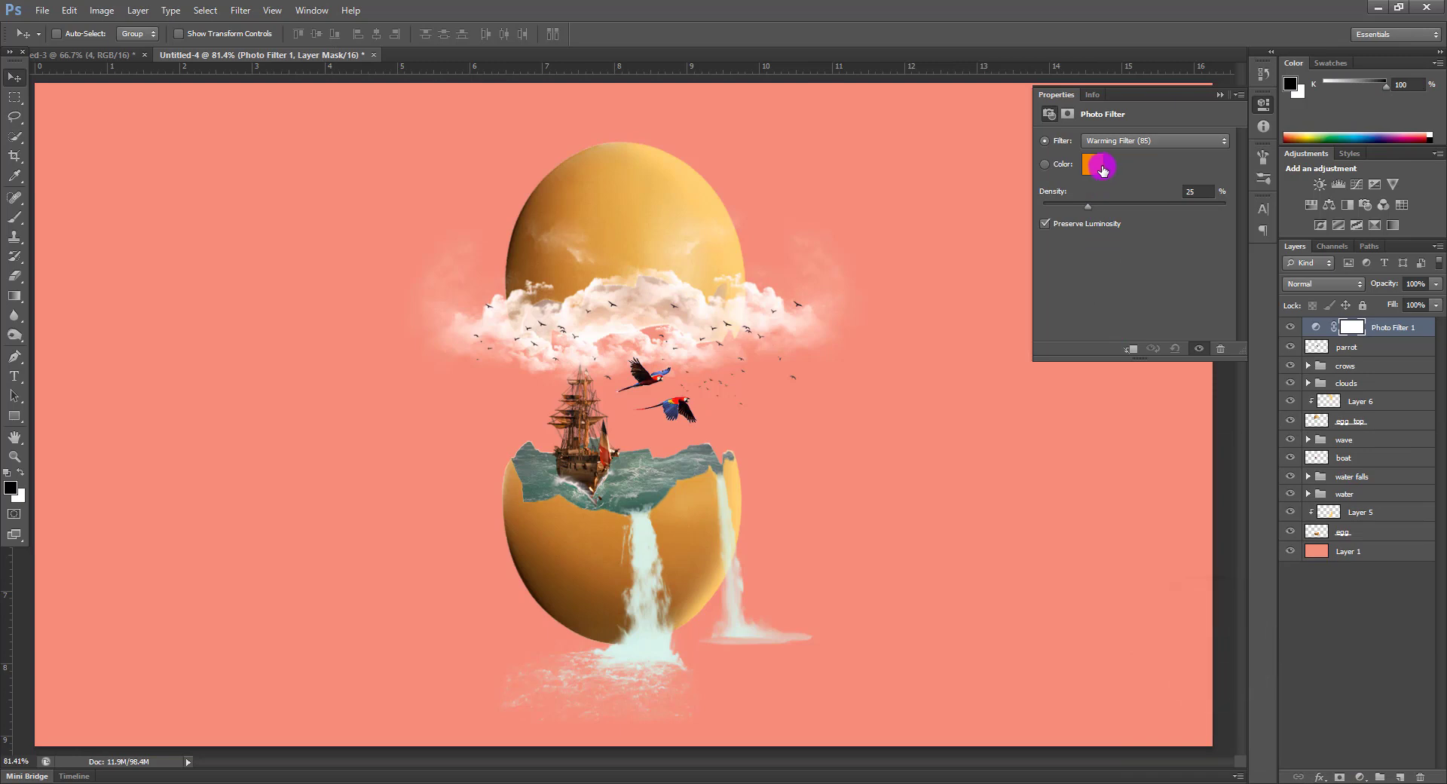
left_click_drag(1100, 211, 1131, 211)
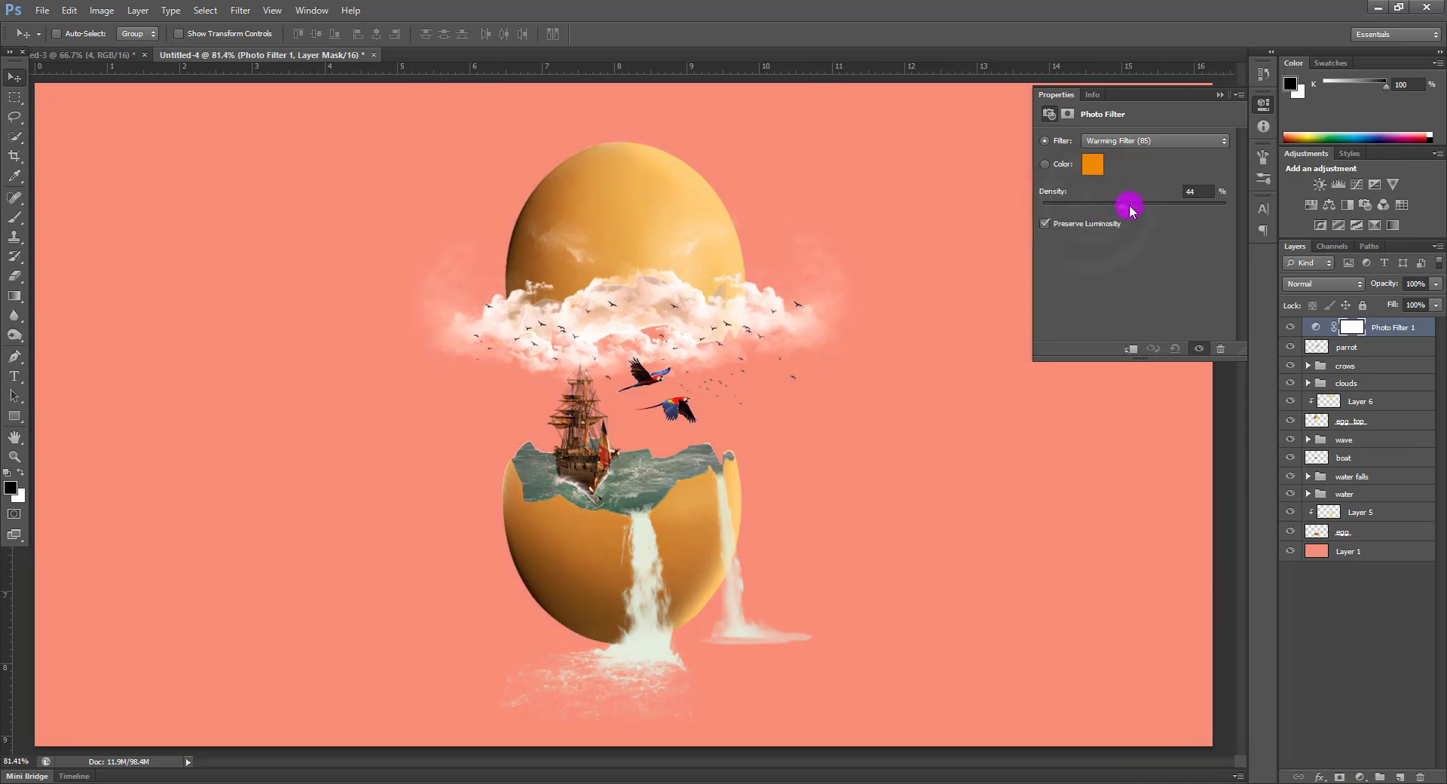
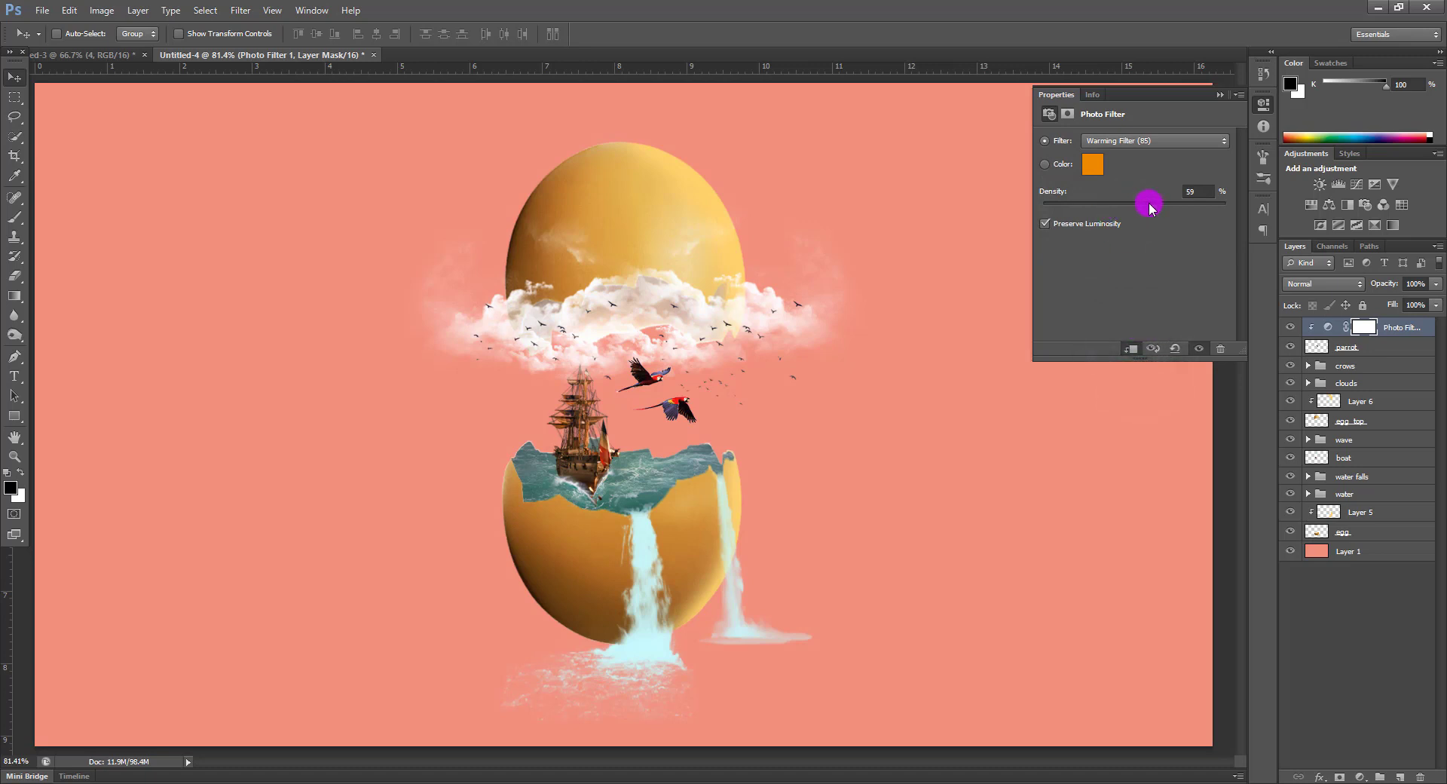
left_click_drag(1157, 210, 1172, 209)
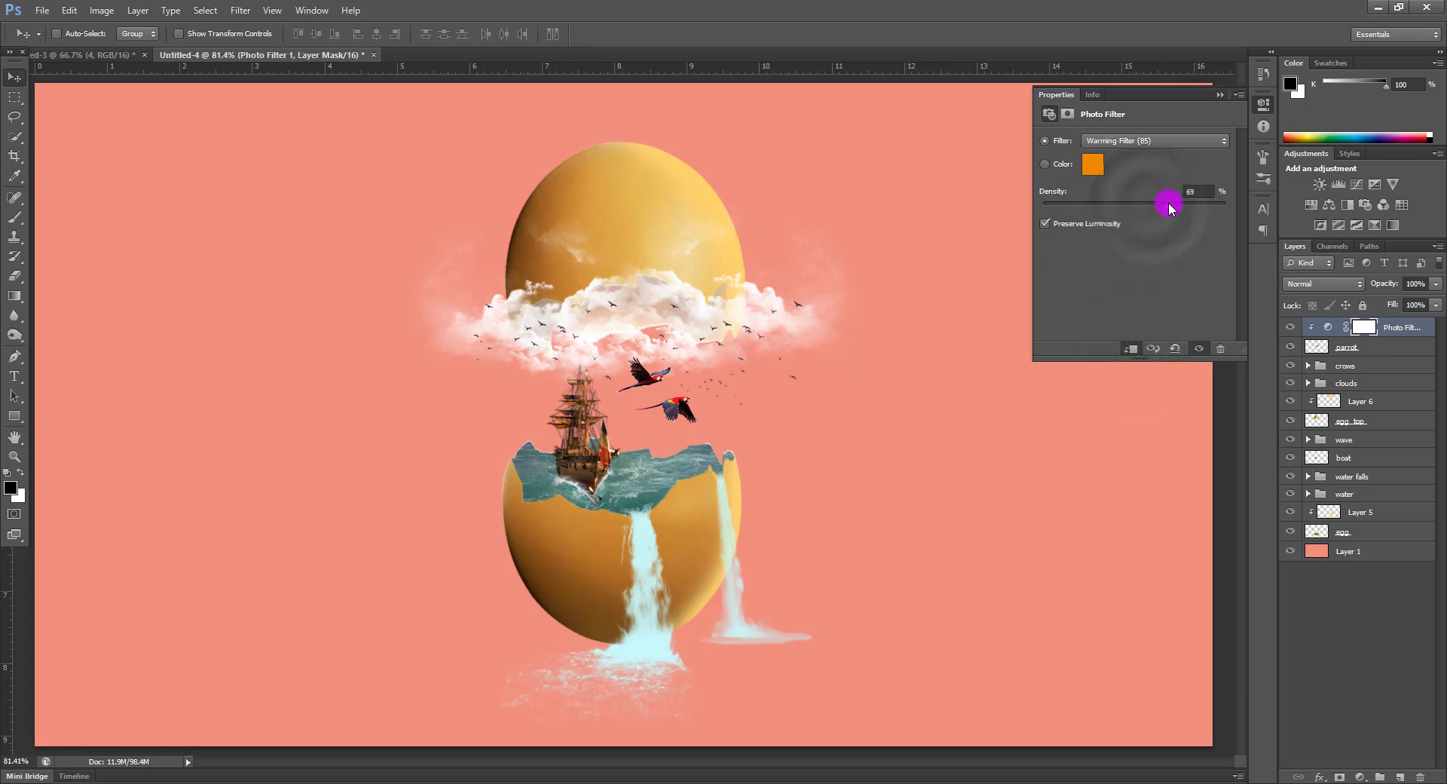
left_click(1253, 91)
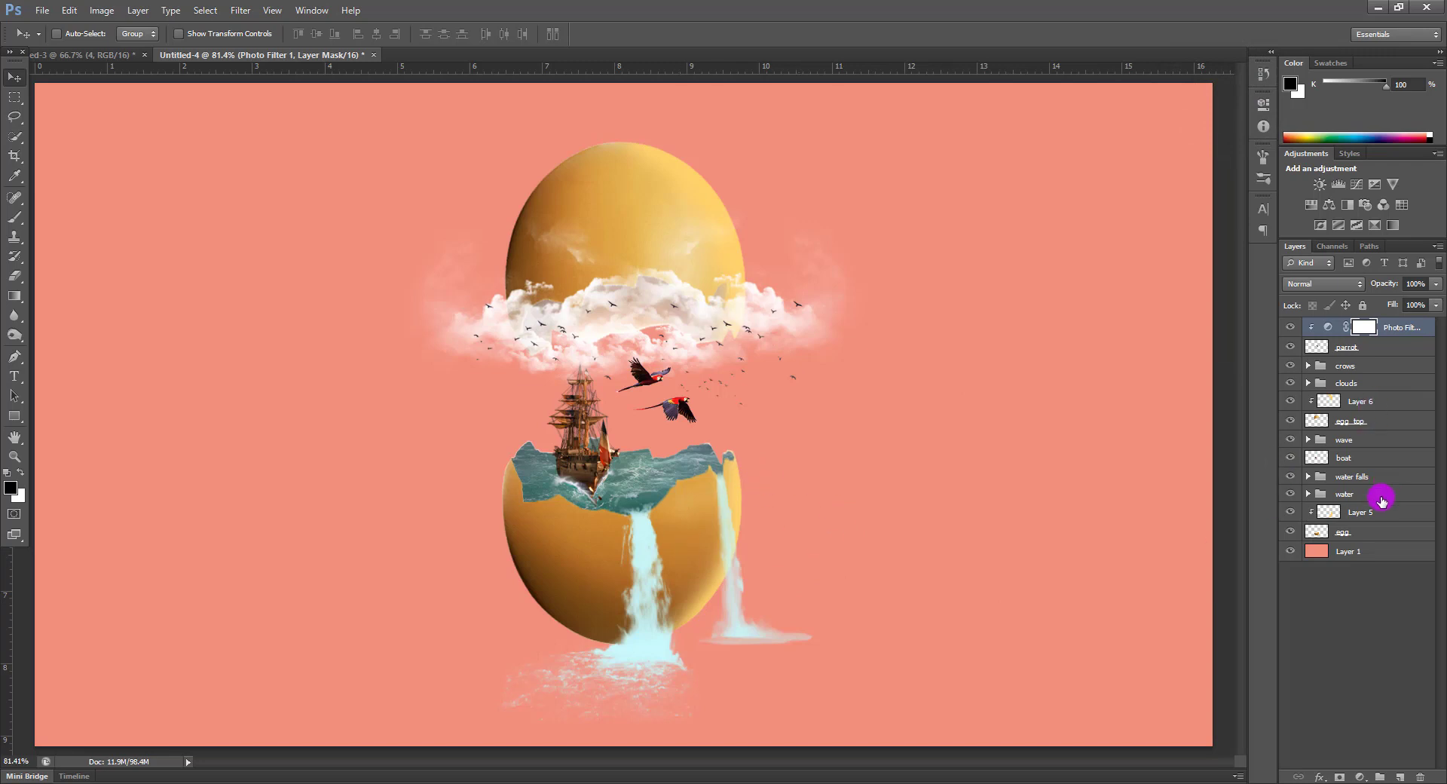
Add a new layer directly above the lower shell's egg layer
left_click(1381, 529)
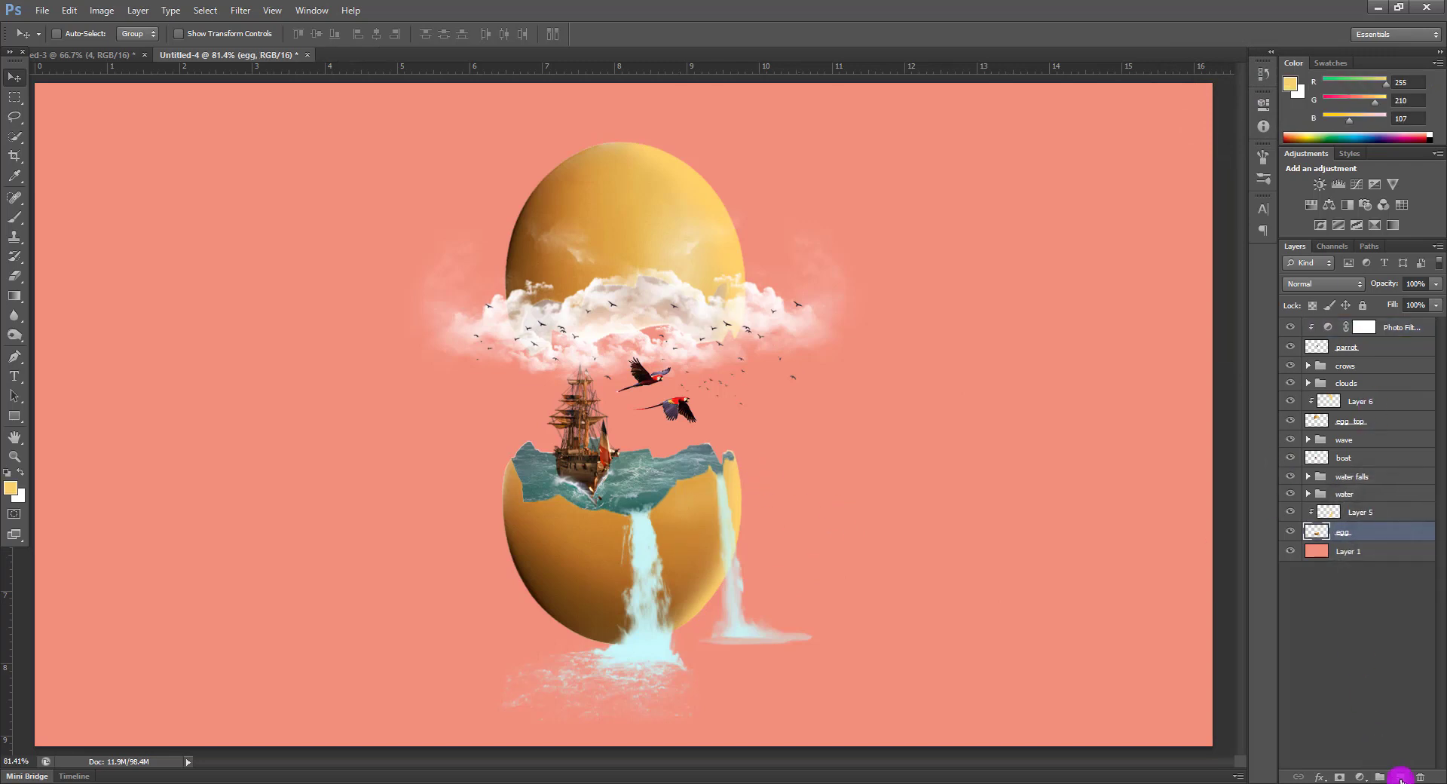
left_click(1400, 776)
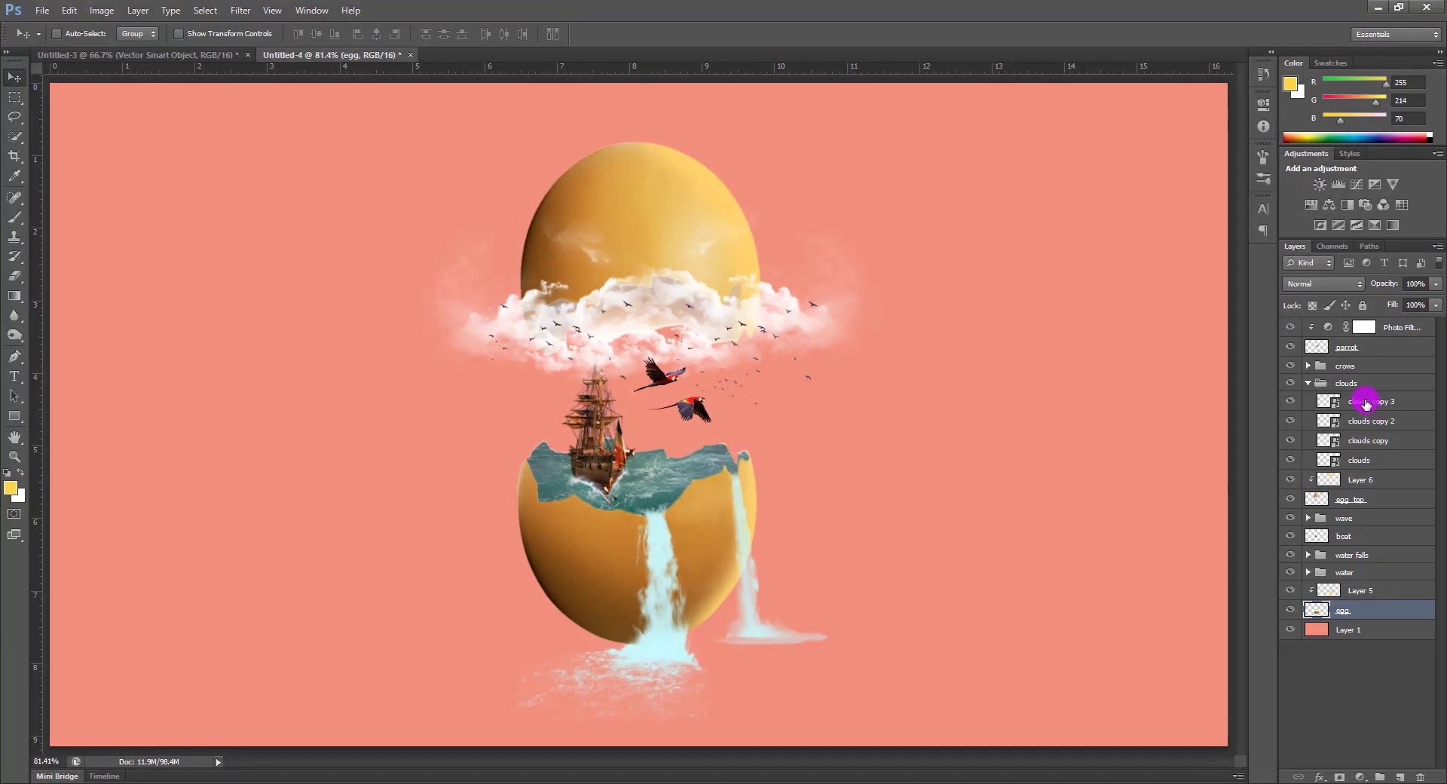
left_click(1367, 404)
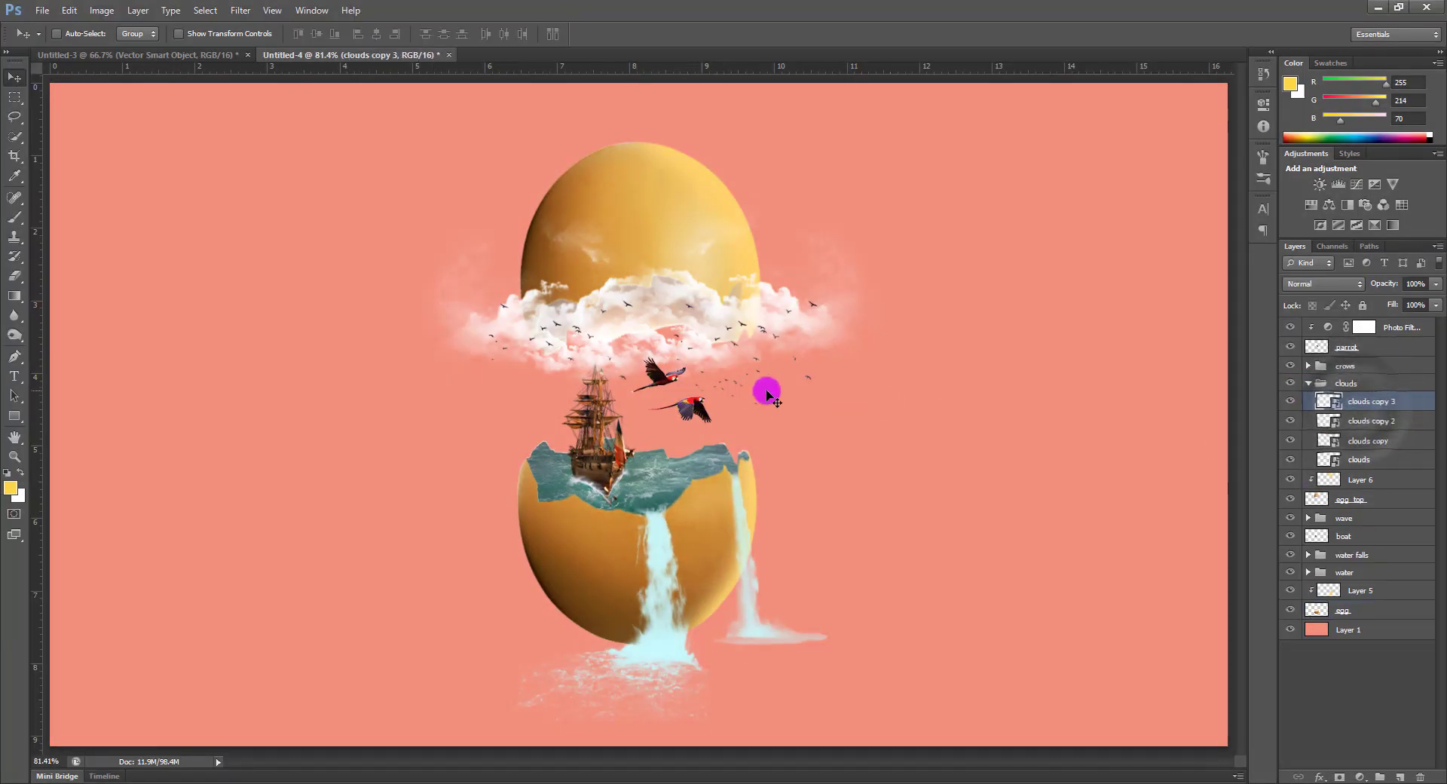
right_click(524, 320)
left_click(549, 328)
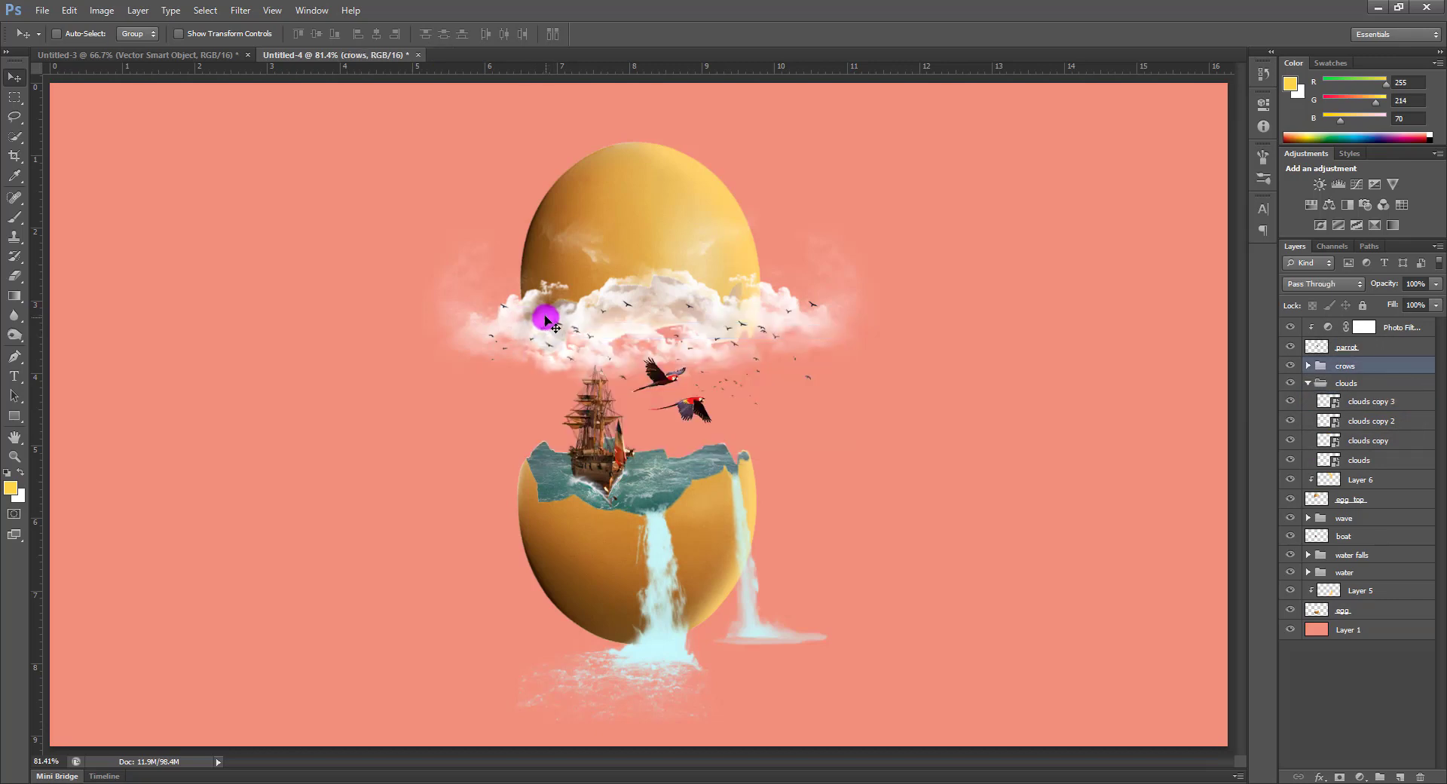
right_click(545, 320)
left_click(1396, 420)
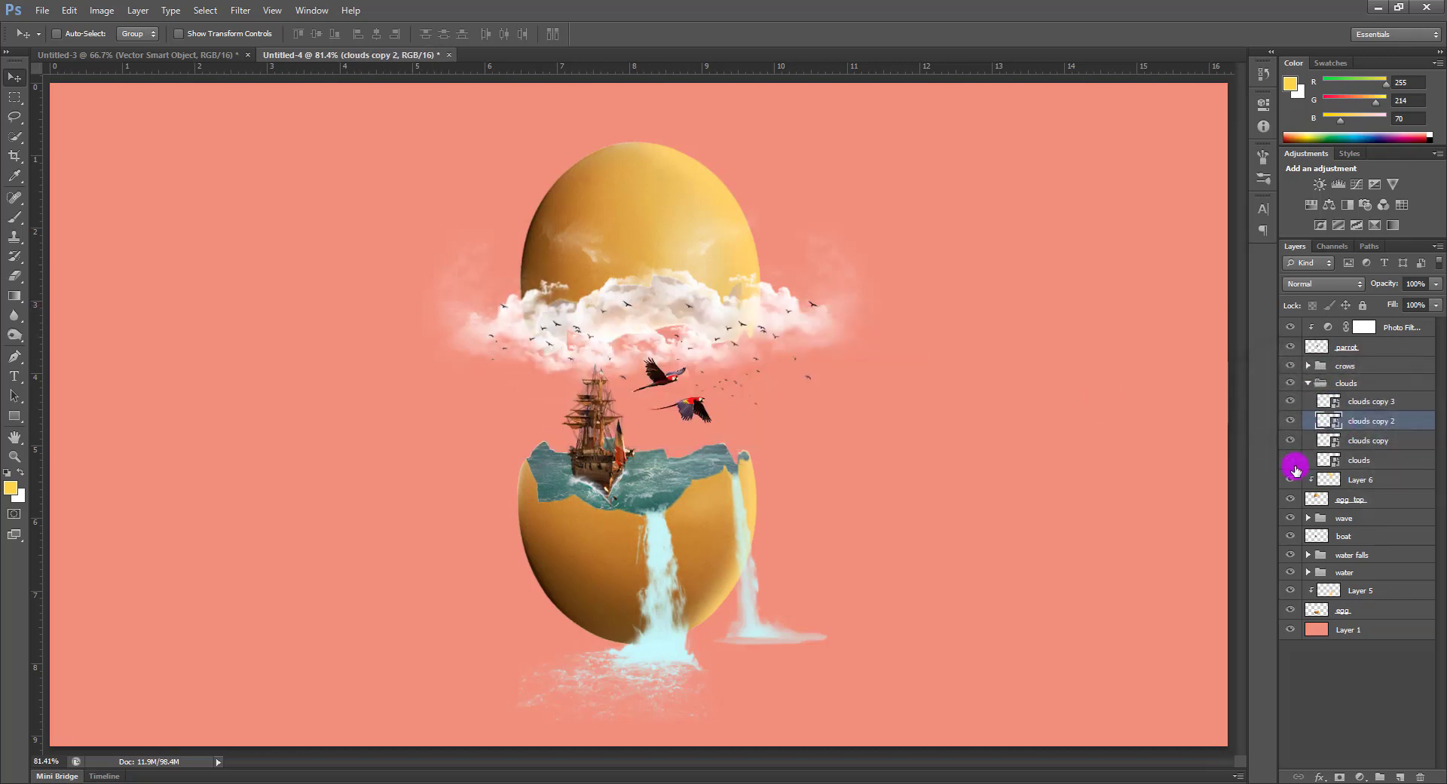
left_click(1362, 461)
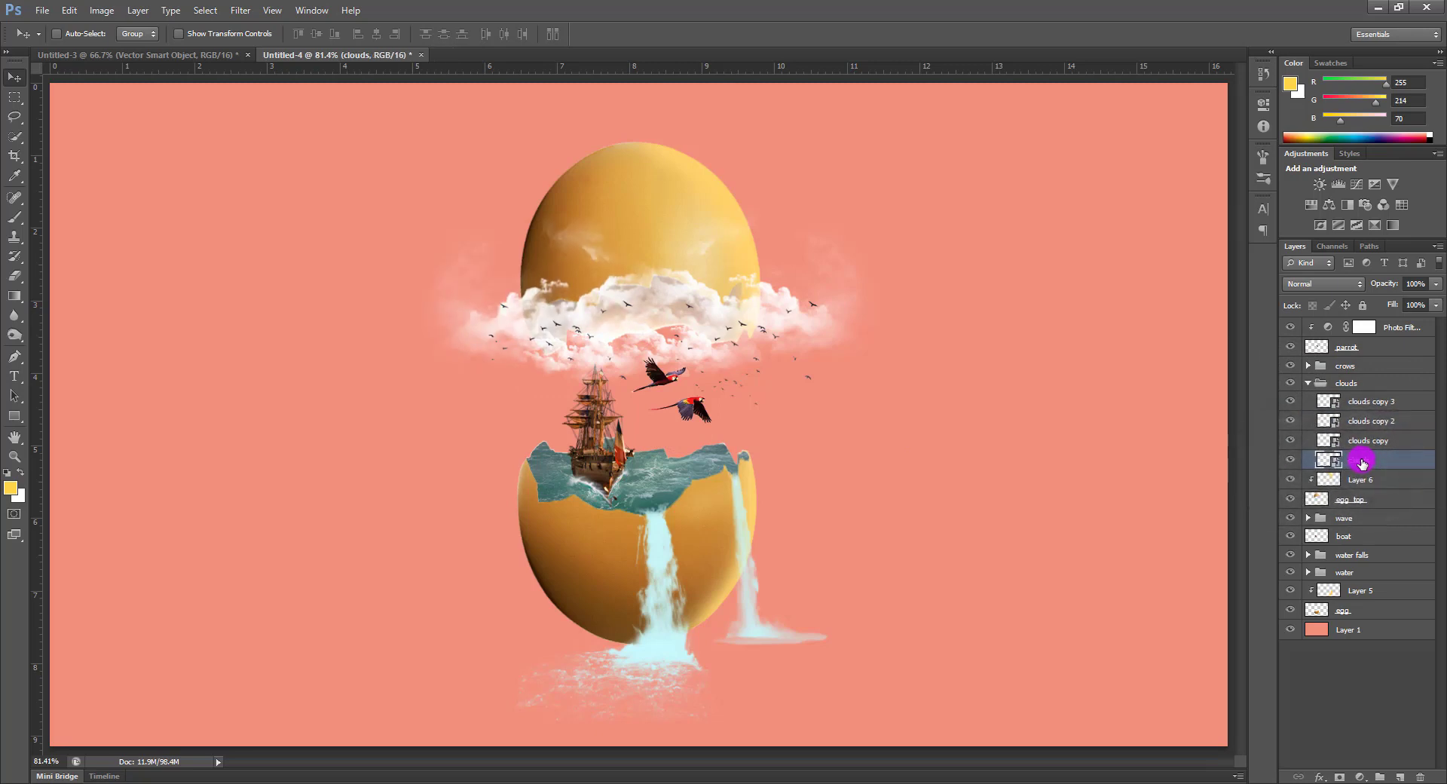
left_click(1363, 589)
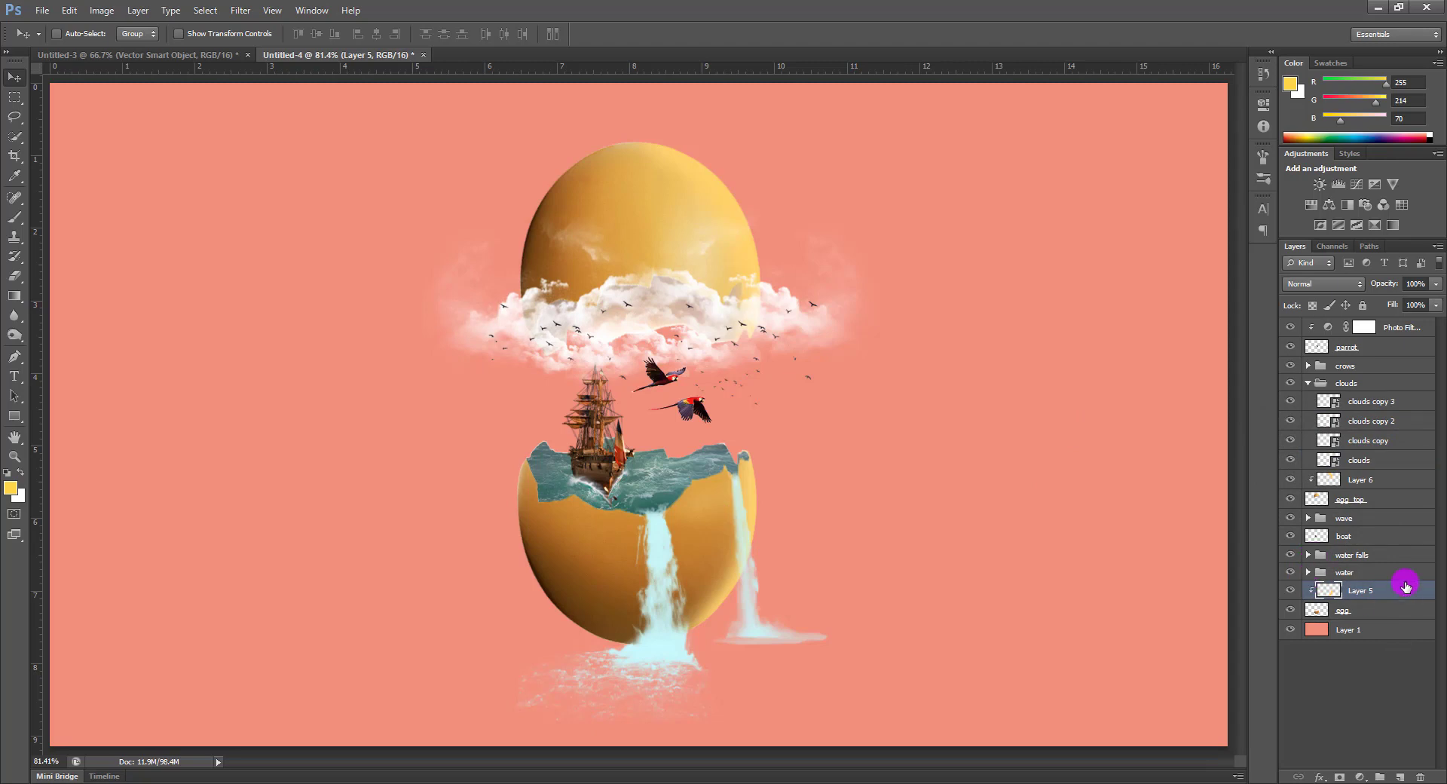
left_click(1347, 612)
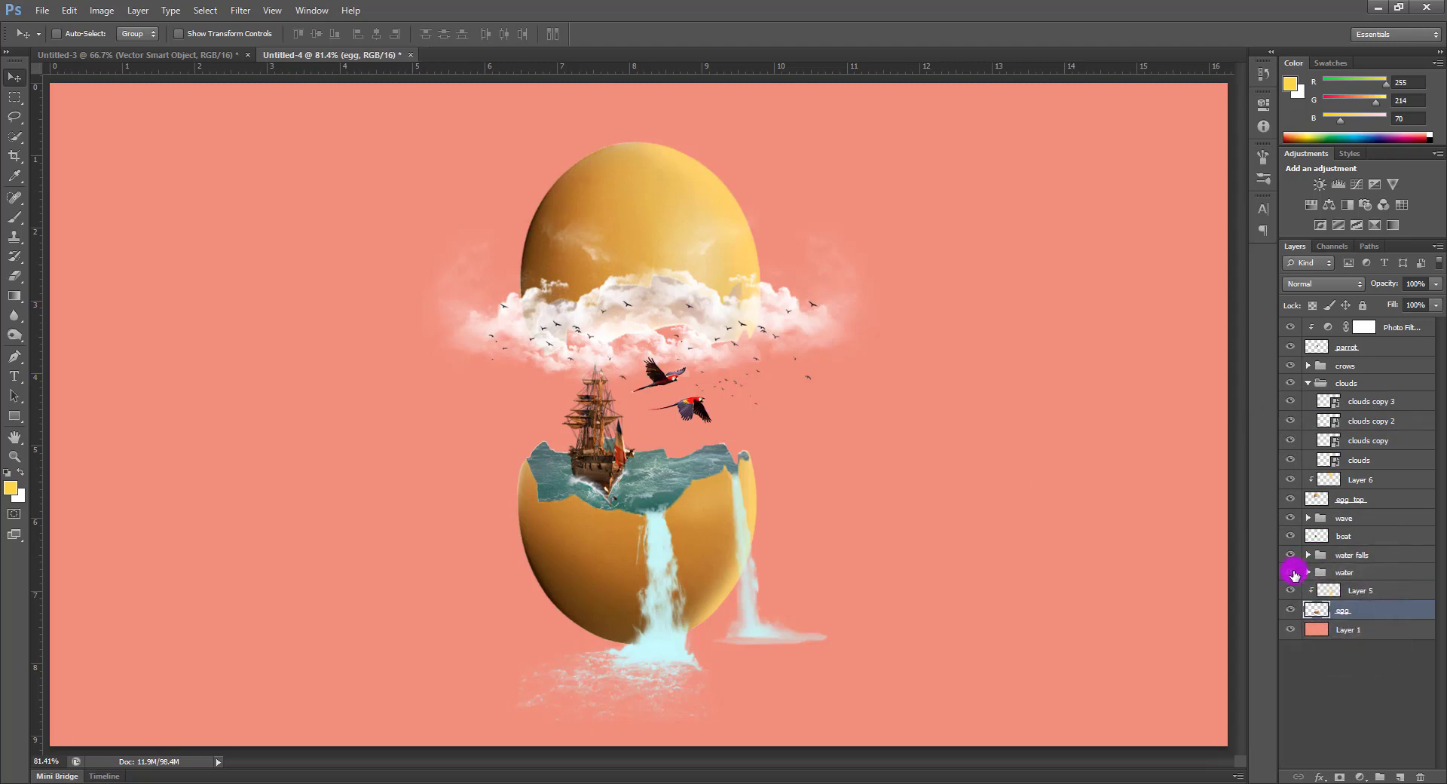
Expand the water group and add a new clipped layer directly above the water wave layer
left_click(1308, 572)
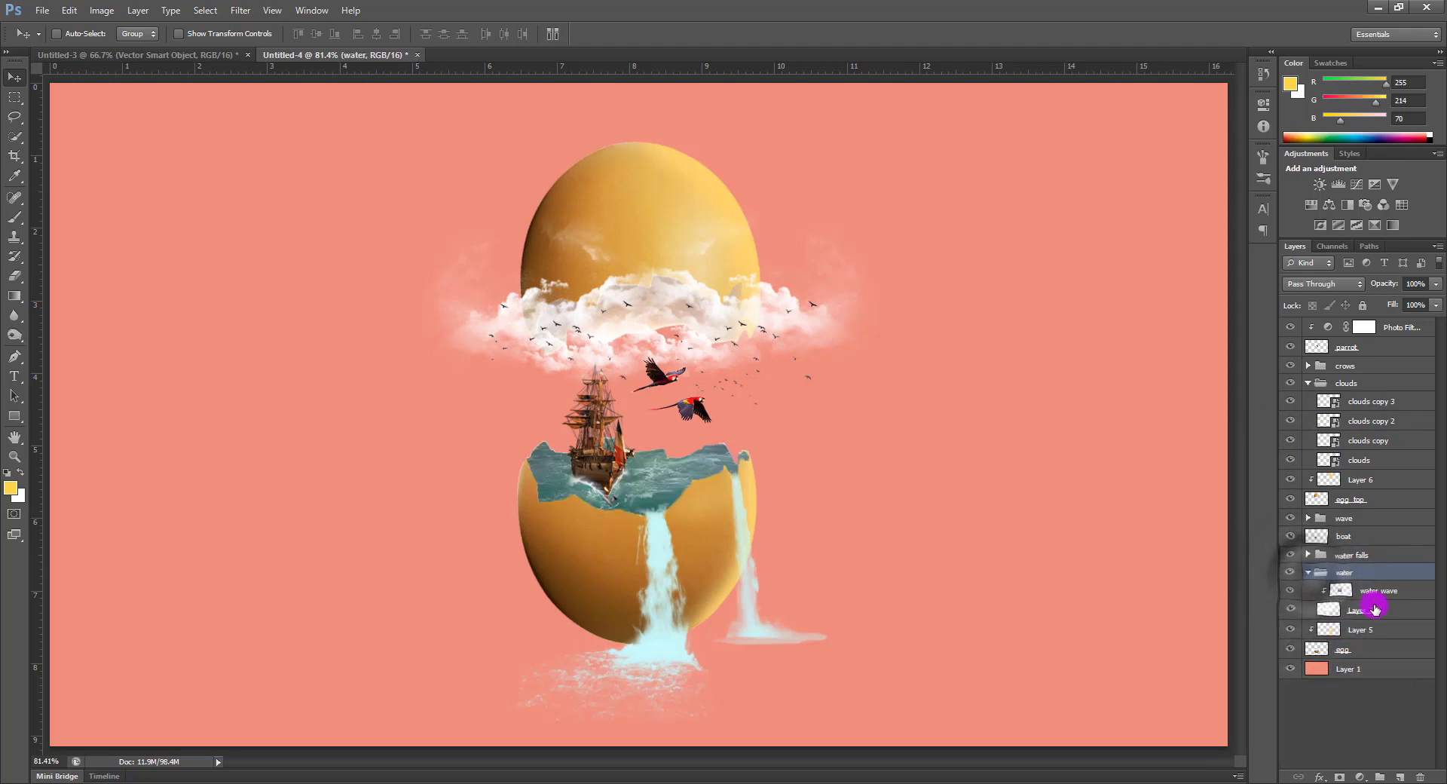
left_click(1372, 594)
left_click(1399, 777)
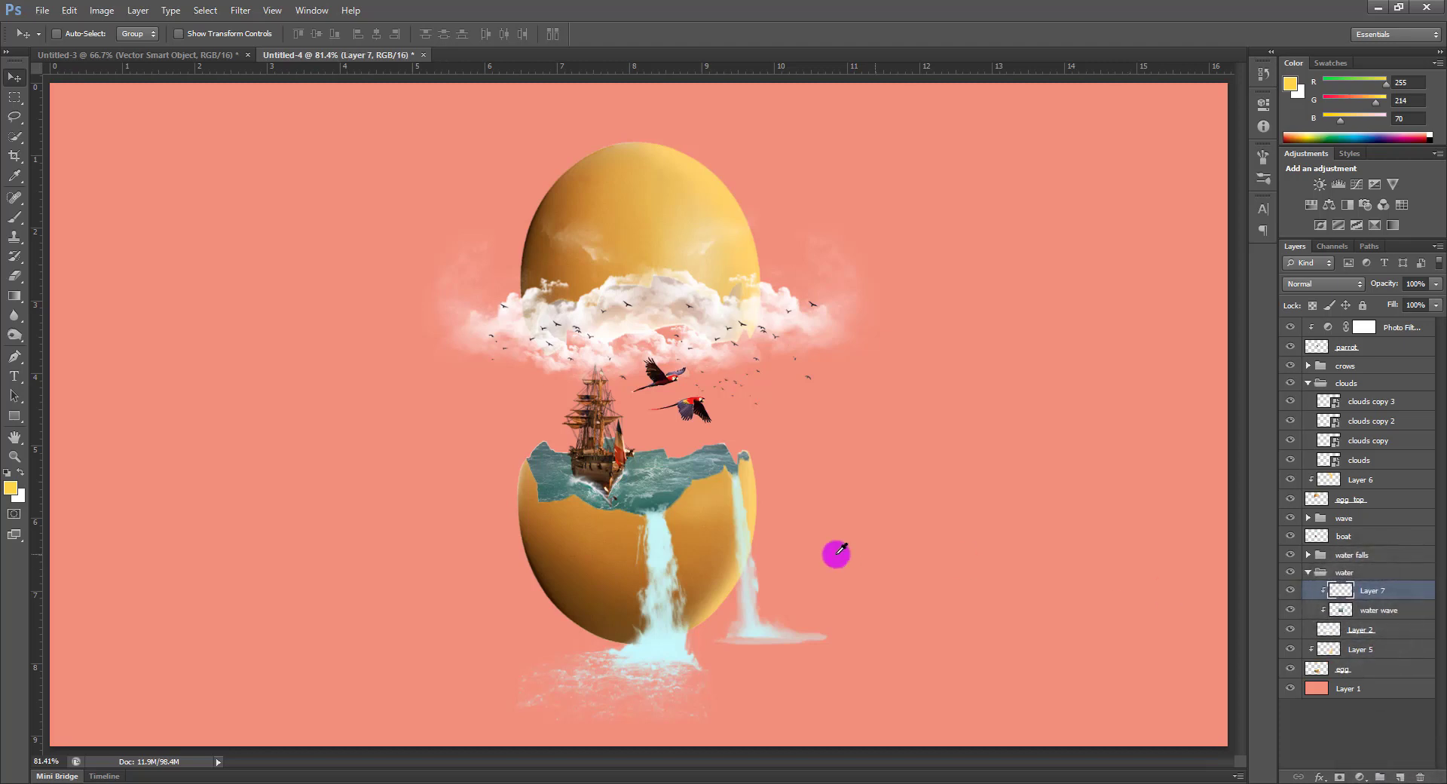
Sample the grey-blue at the sea's left edge as the foreground colour and activate the Brush
key("i")
left_click(537, 472)
key("b")
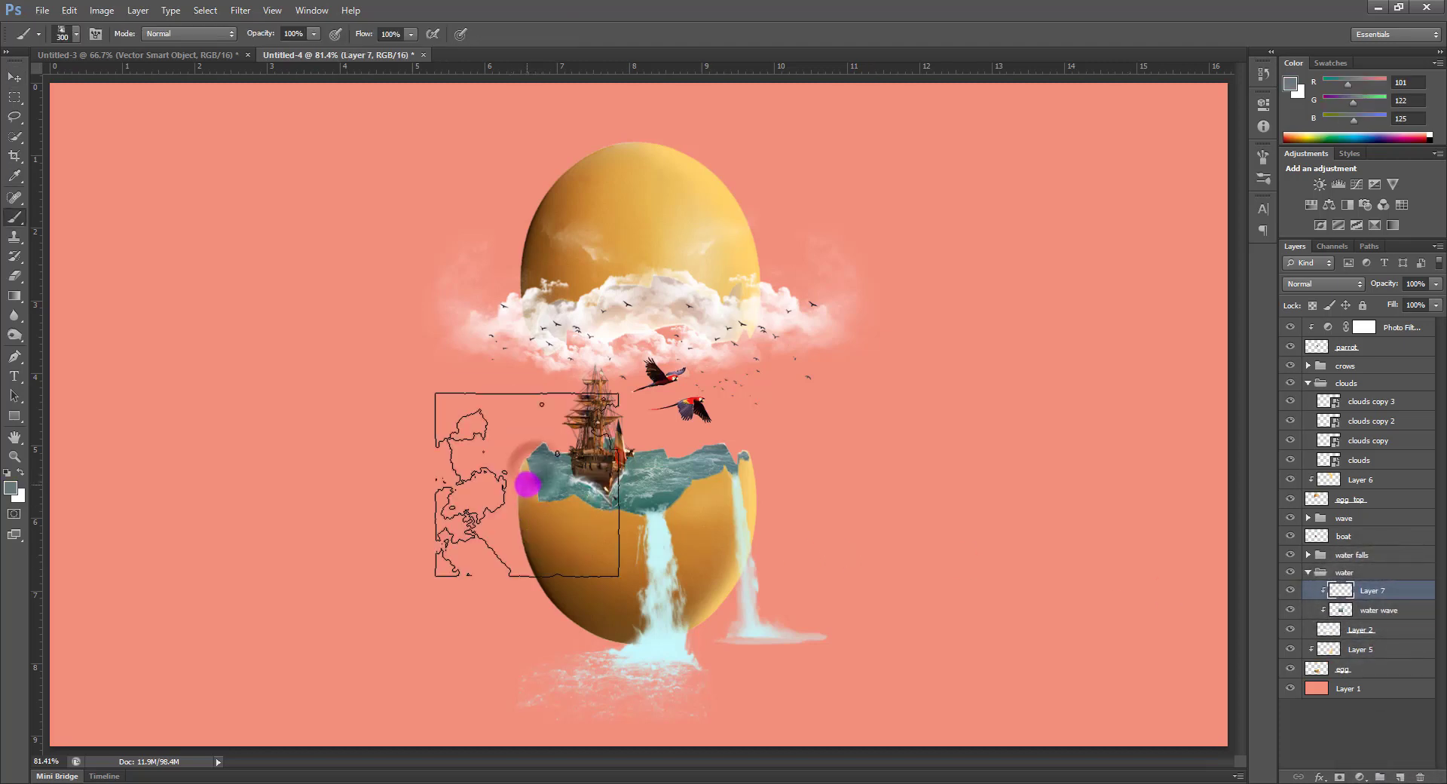
key("ctrl+plus")
key("ctrl+plus")
key("ctrl+b")
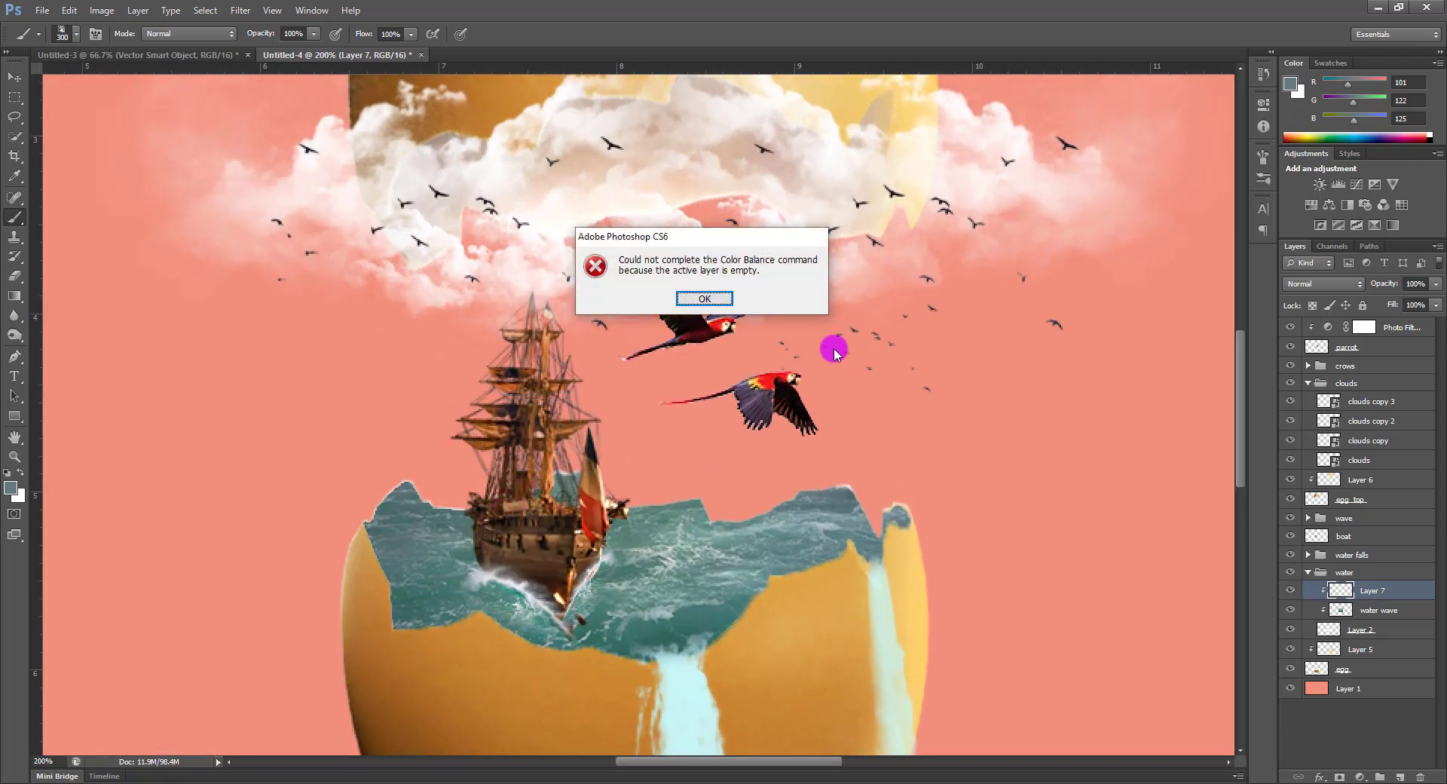
key("Return")
Switch the brush to a soft round tip and reduce its size to 60 px
right_click(618, 482)
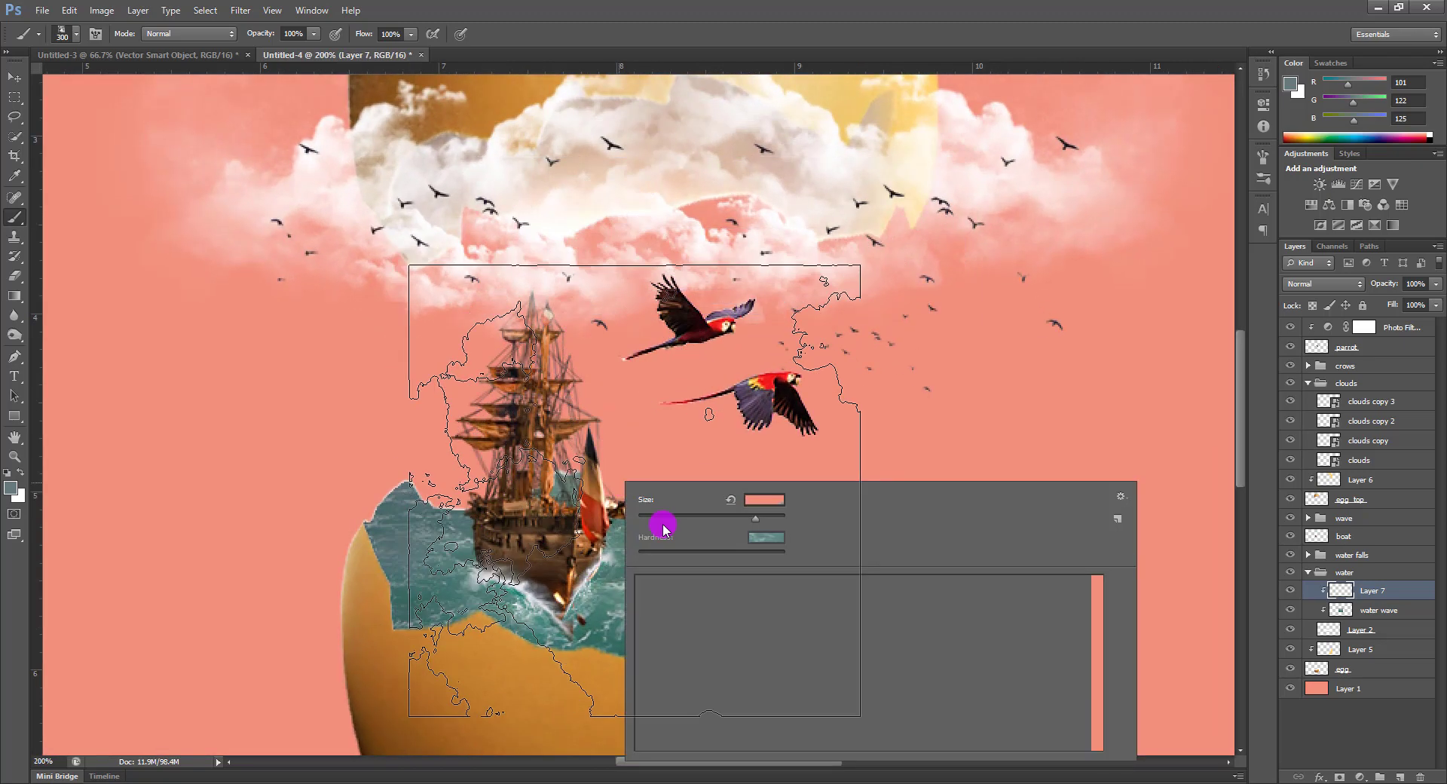
left_click(767, 5)
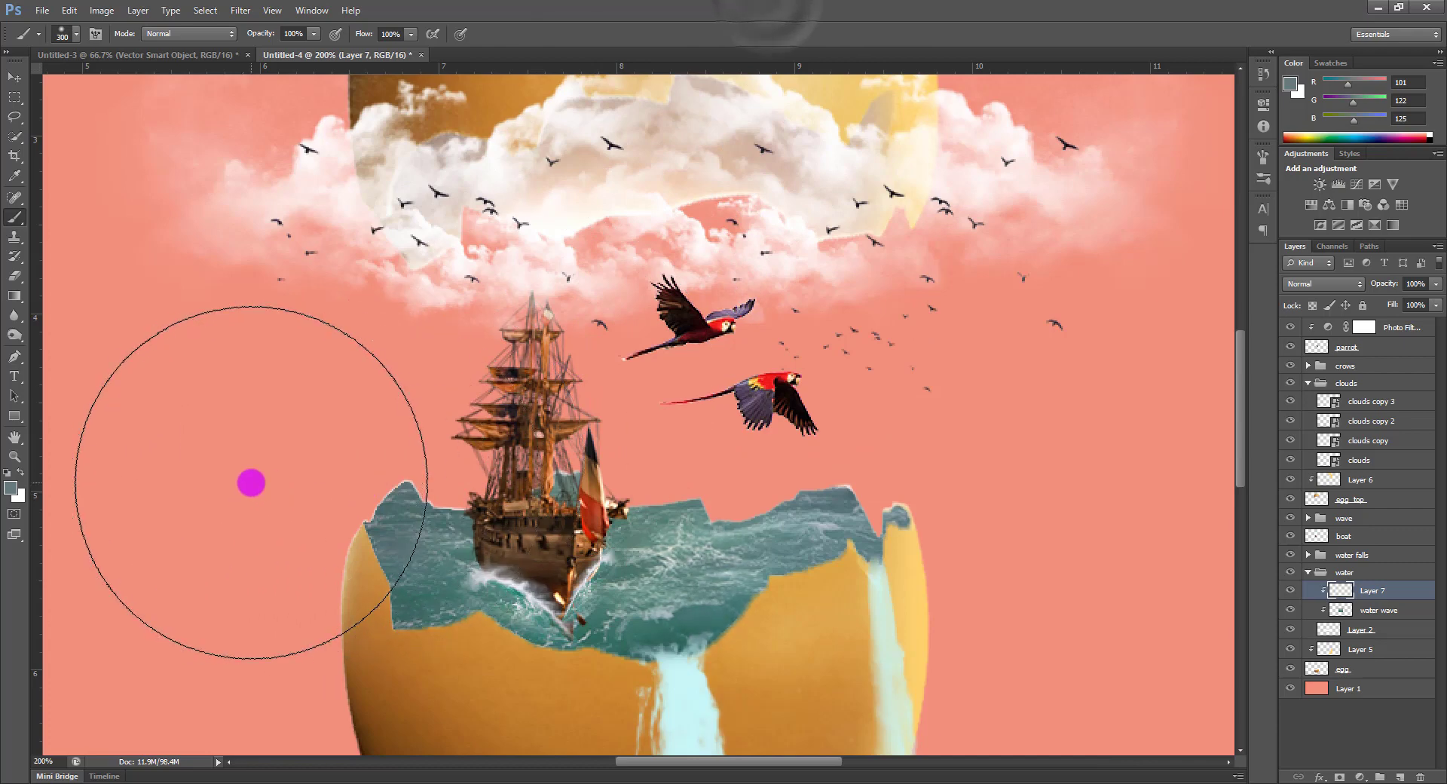
key("bracketleft")
key("bracketleft")
key("bracketleft")
key("bracketleft")
key("bracketleft")
key("bracketleft")
key("bracketleft")
key("bracketleft")
key("bracketleft")
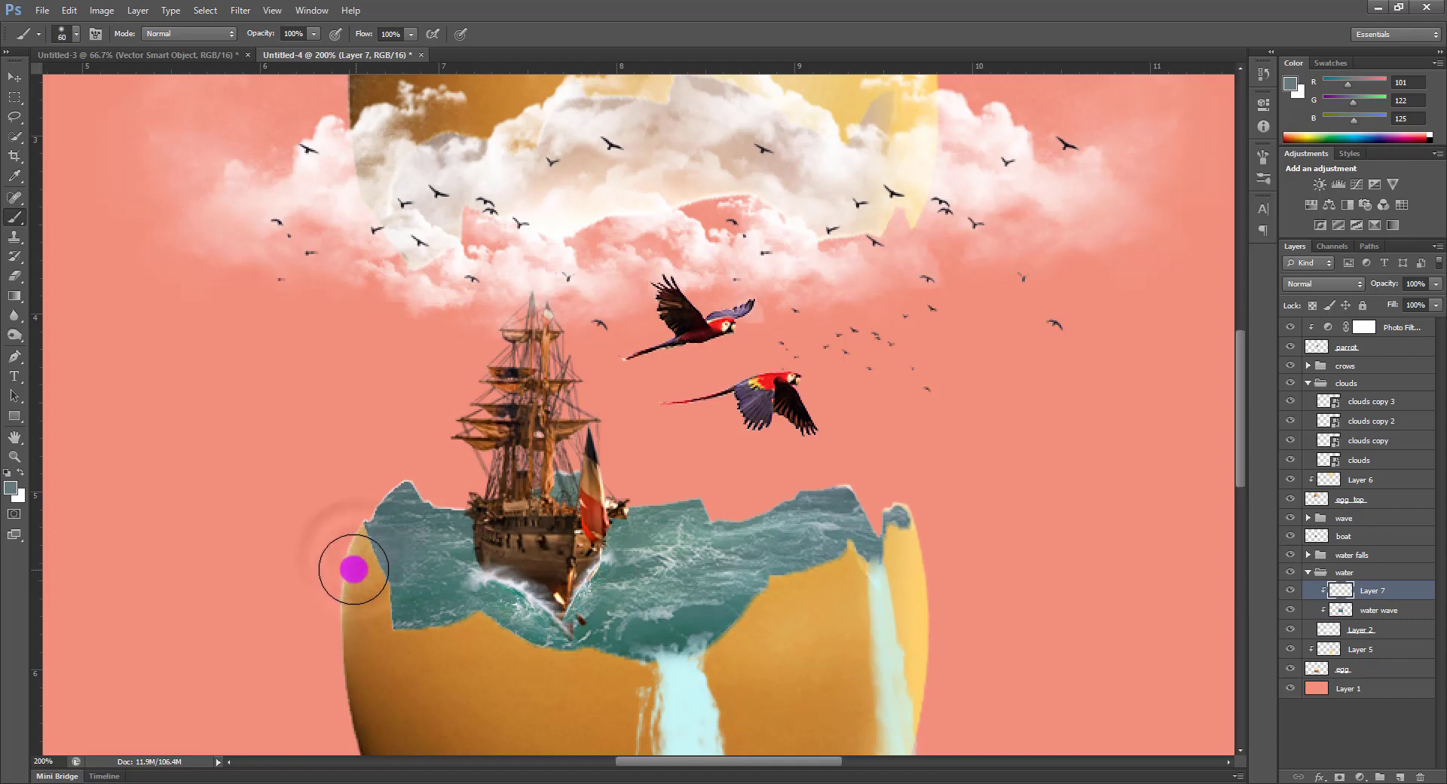
key("bracketleft")
Set the background colour to a dark grey, RGB 77, 77, 77
left_click(16, 499)
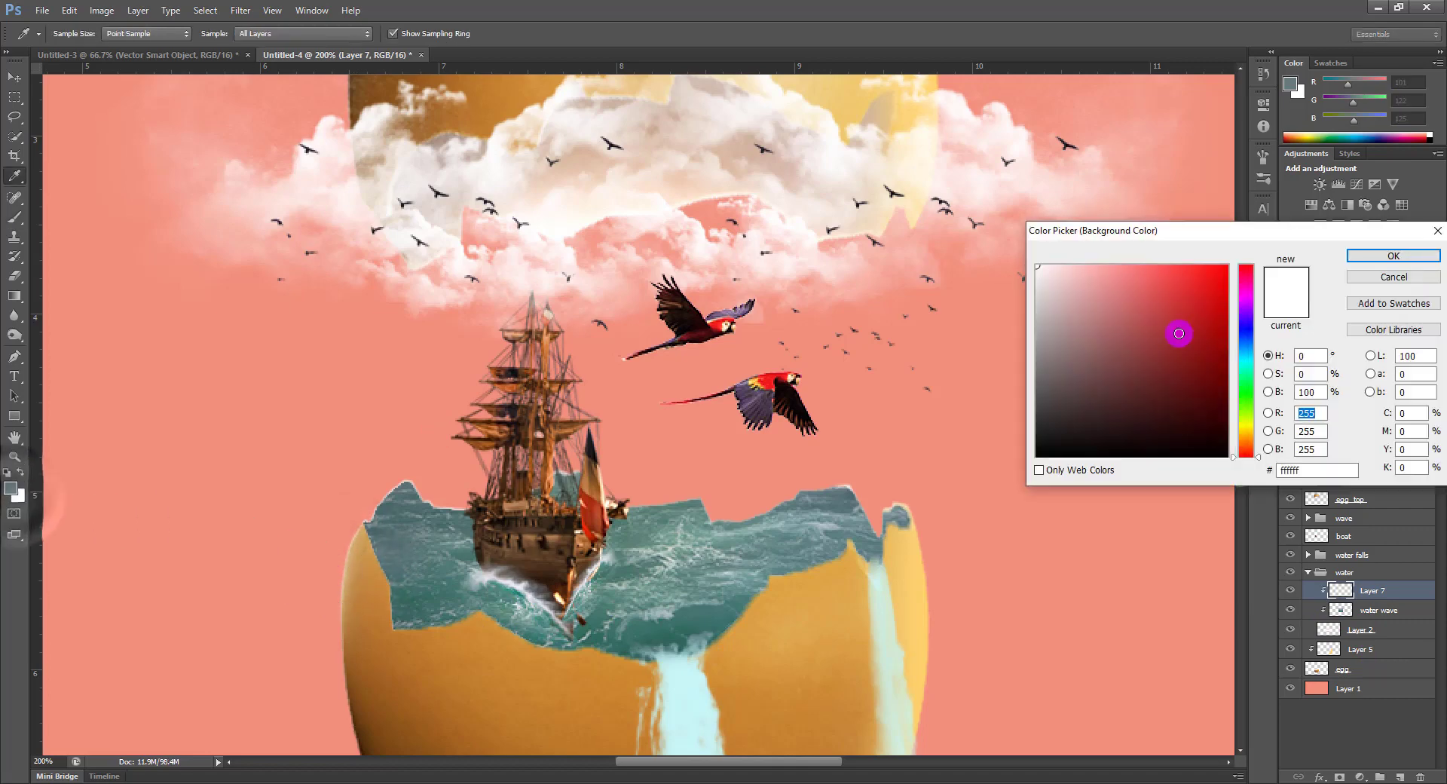
left_click_drag(1037, 362, 1028, 408)
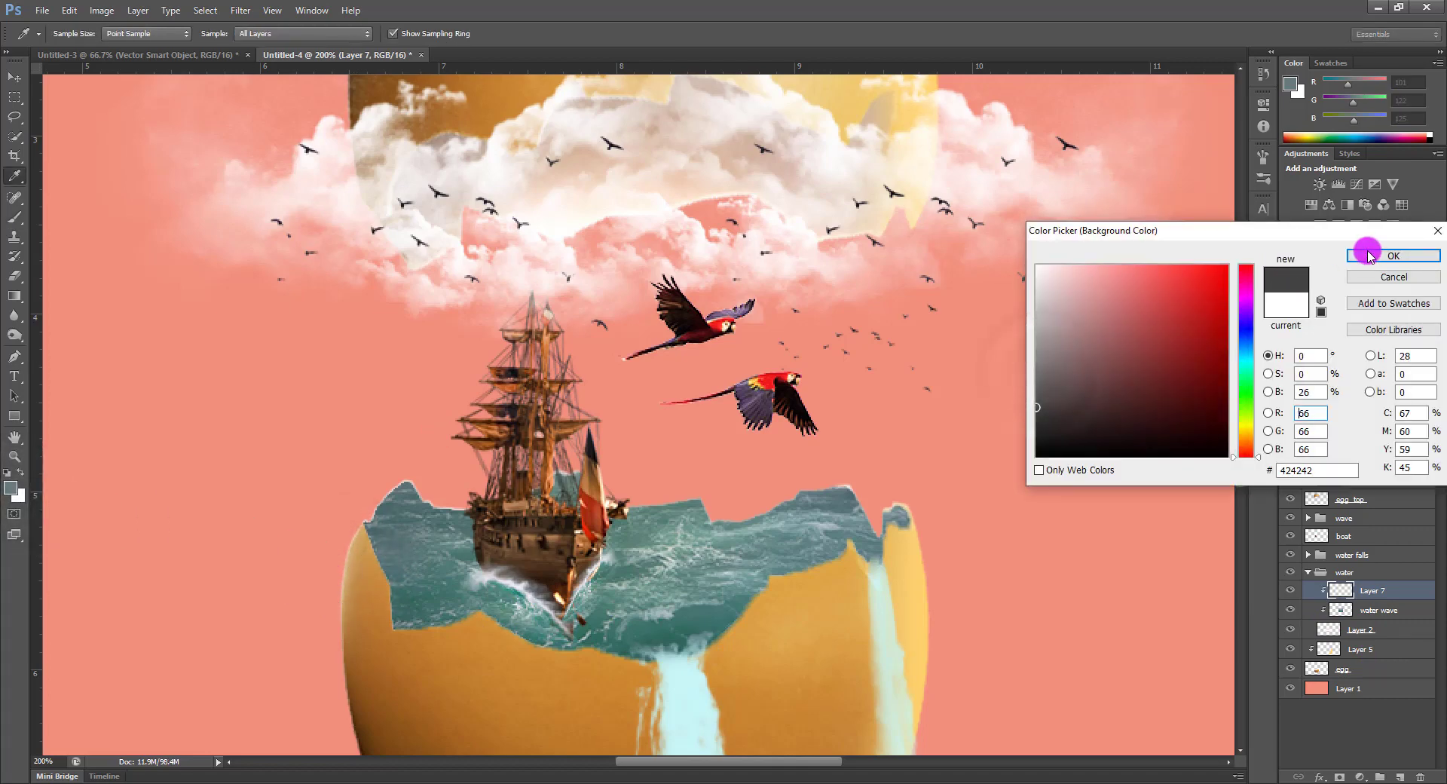
left_click(1268, 358)
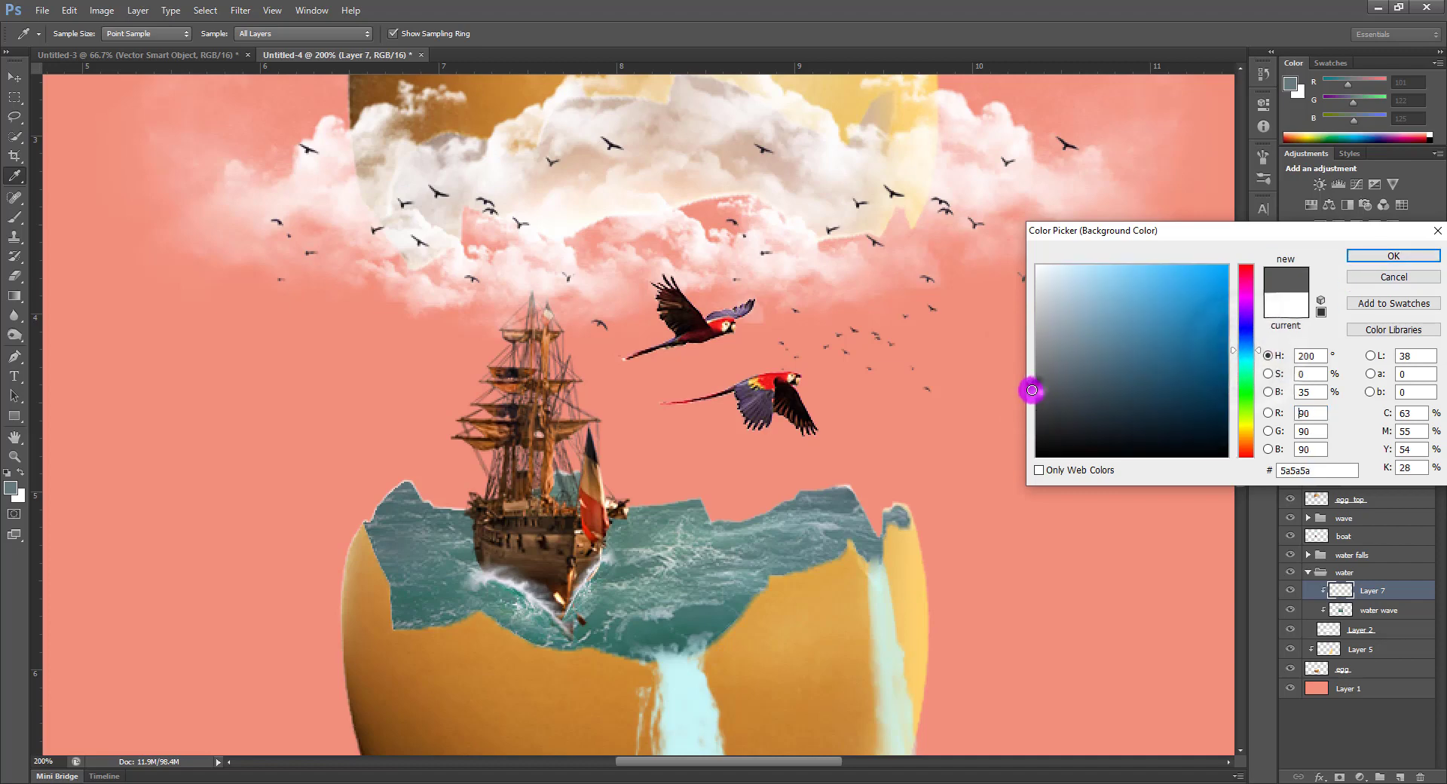
left_click(1029, 398)
left_click(1387, 256)
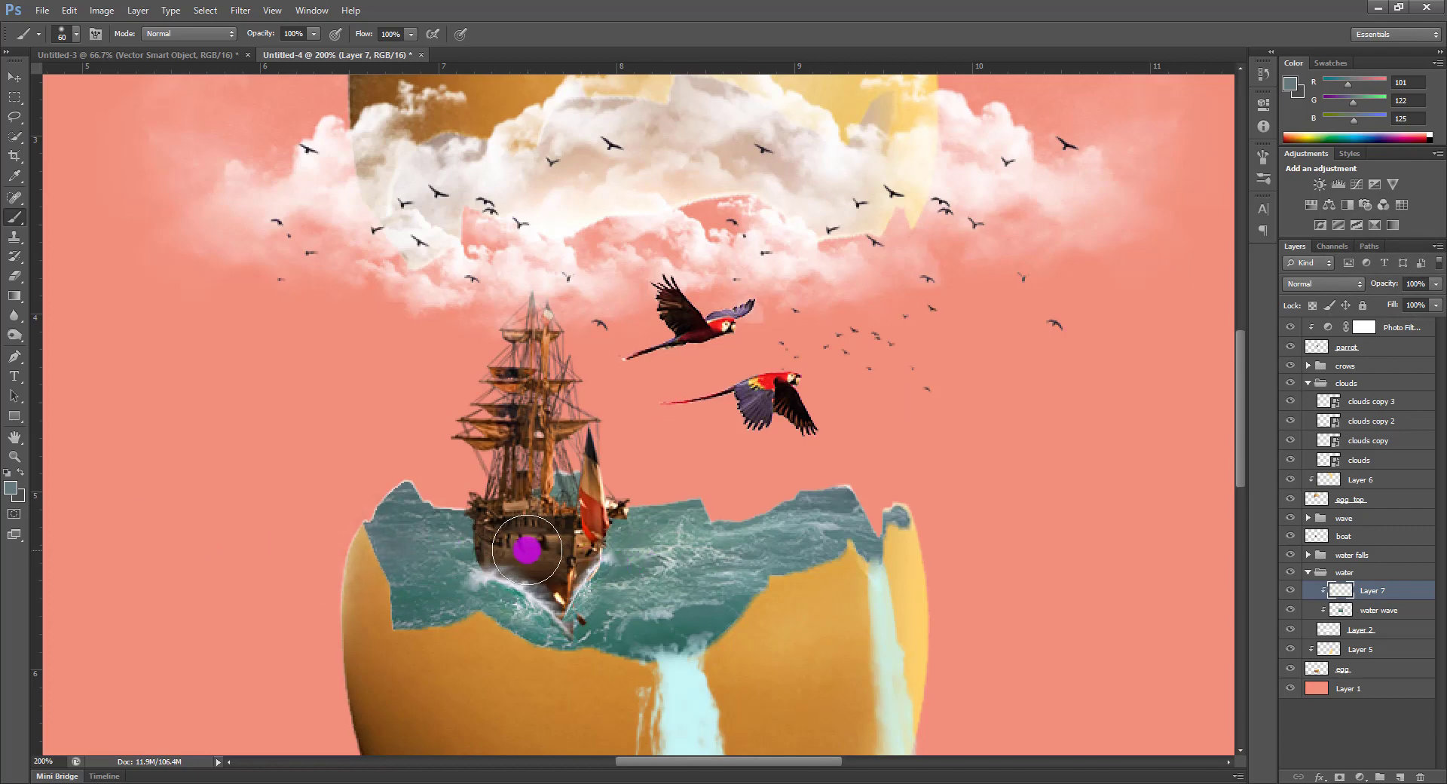
Try a grey-blue brush stroke across the sea beside the ship and undo it
left_click_drag(517, 550, 400, 560)
key("ctrl+z")
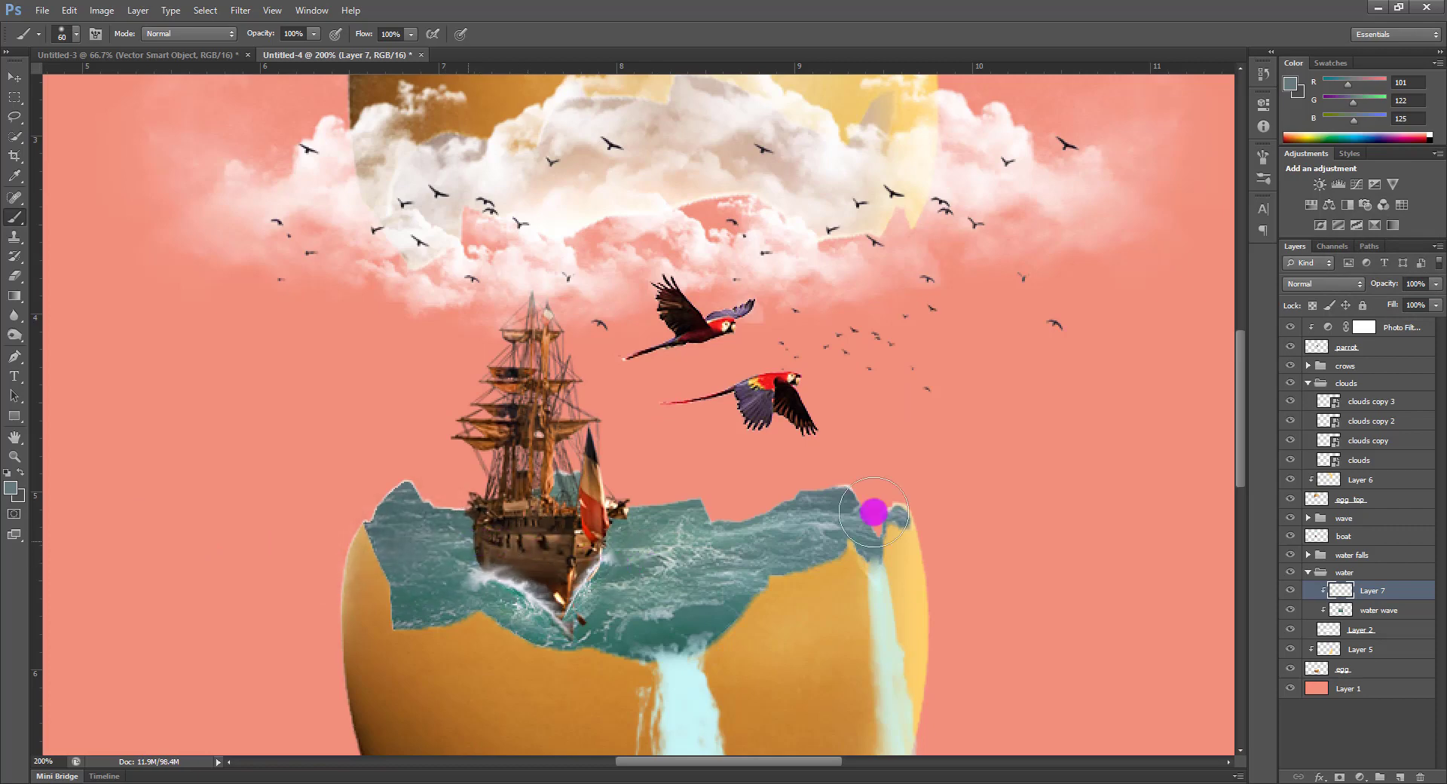
right_click(873, 512)
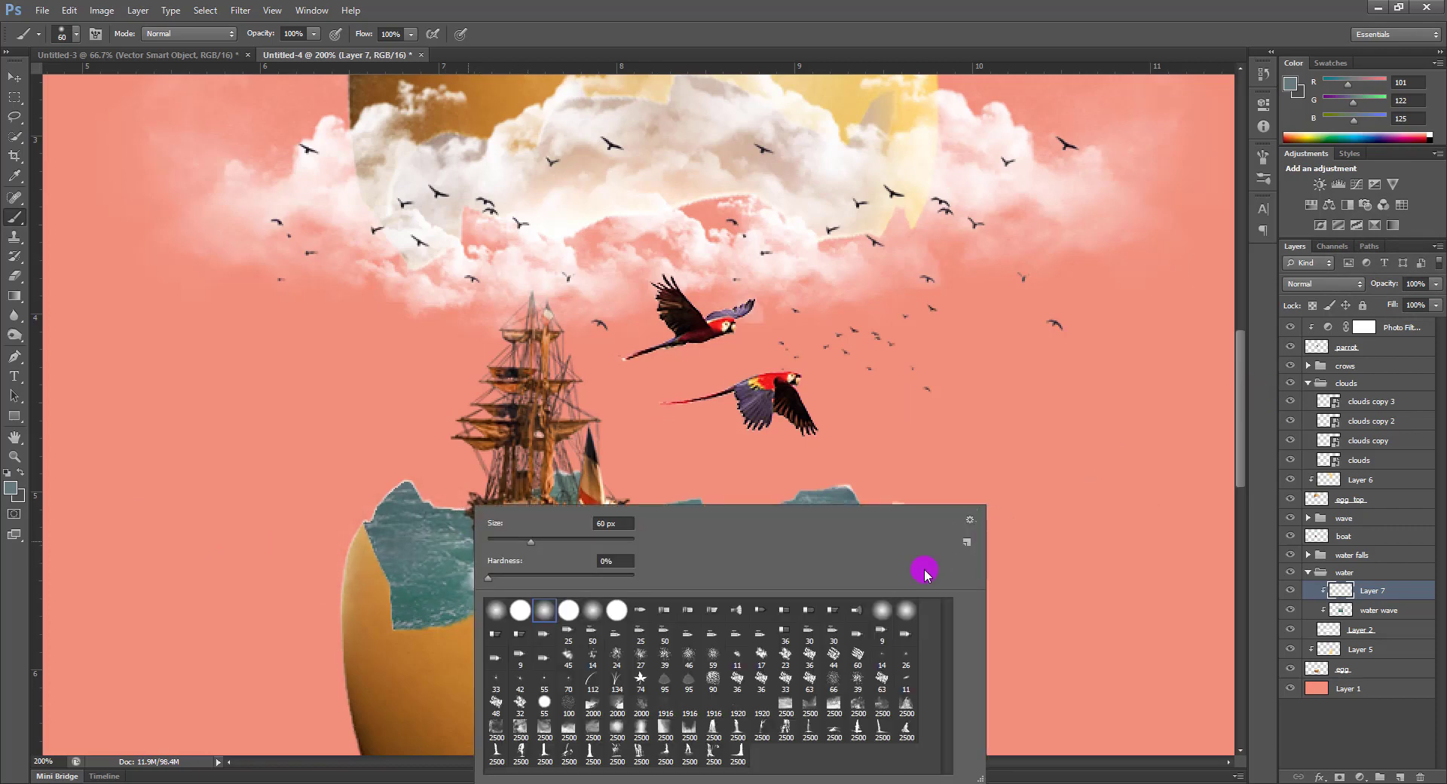
left_click(57, 502)
Set the foreground colour to a dark blue, RGB 0, 63, 99
left_click(10, 488)
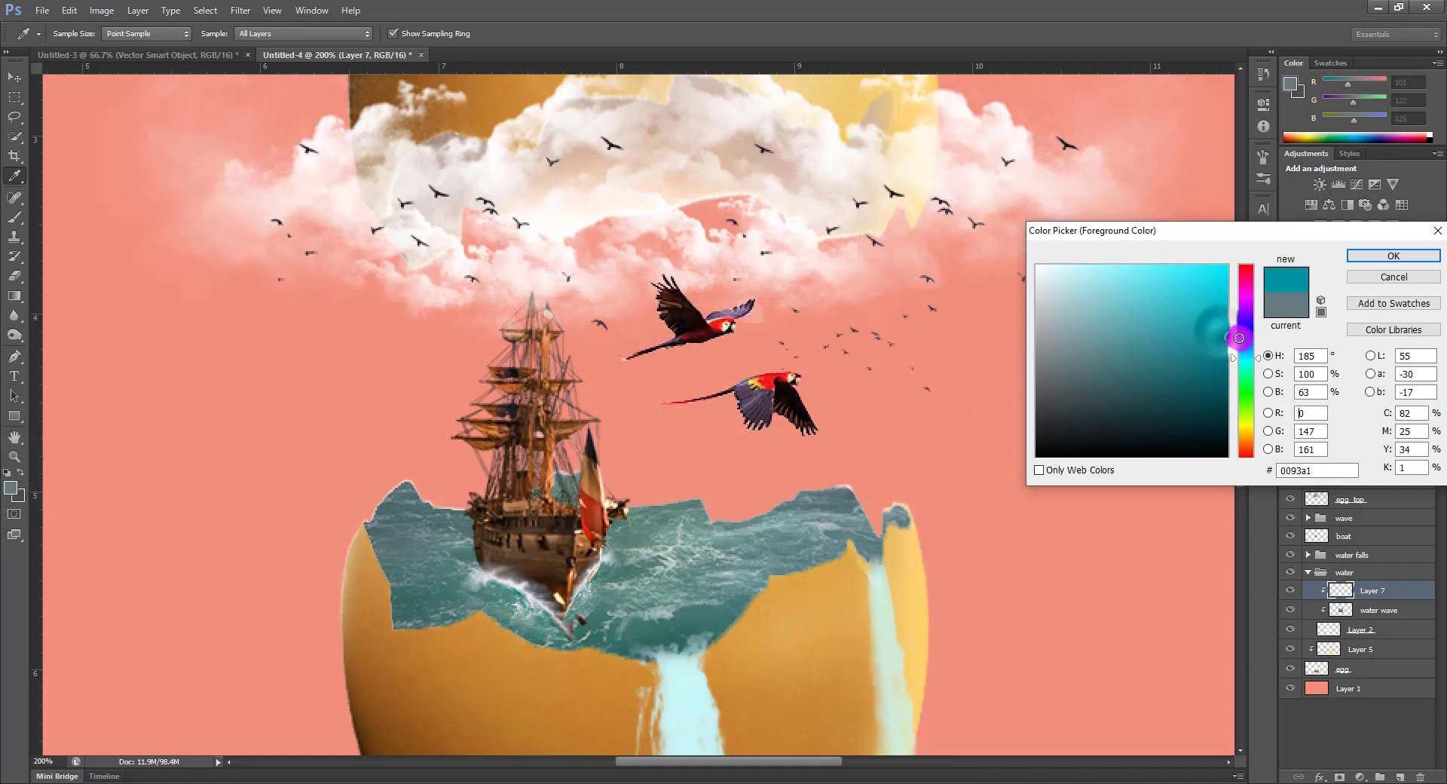
mouse_move(1240, 338)
left_mouse_down()
mouse_move(1254, 374)
mouse_move(1246, 350)
left_mouse_up()
left_click(1376, 255)
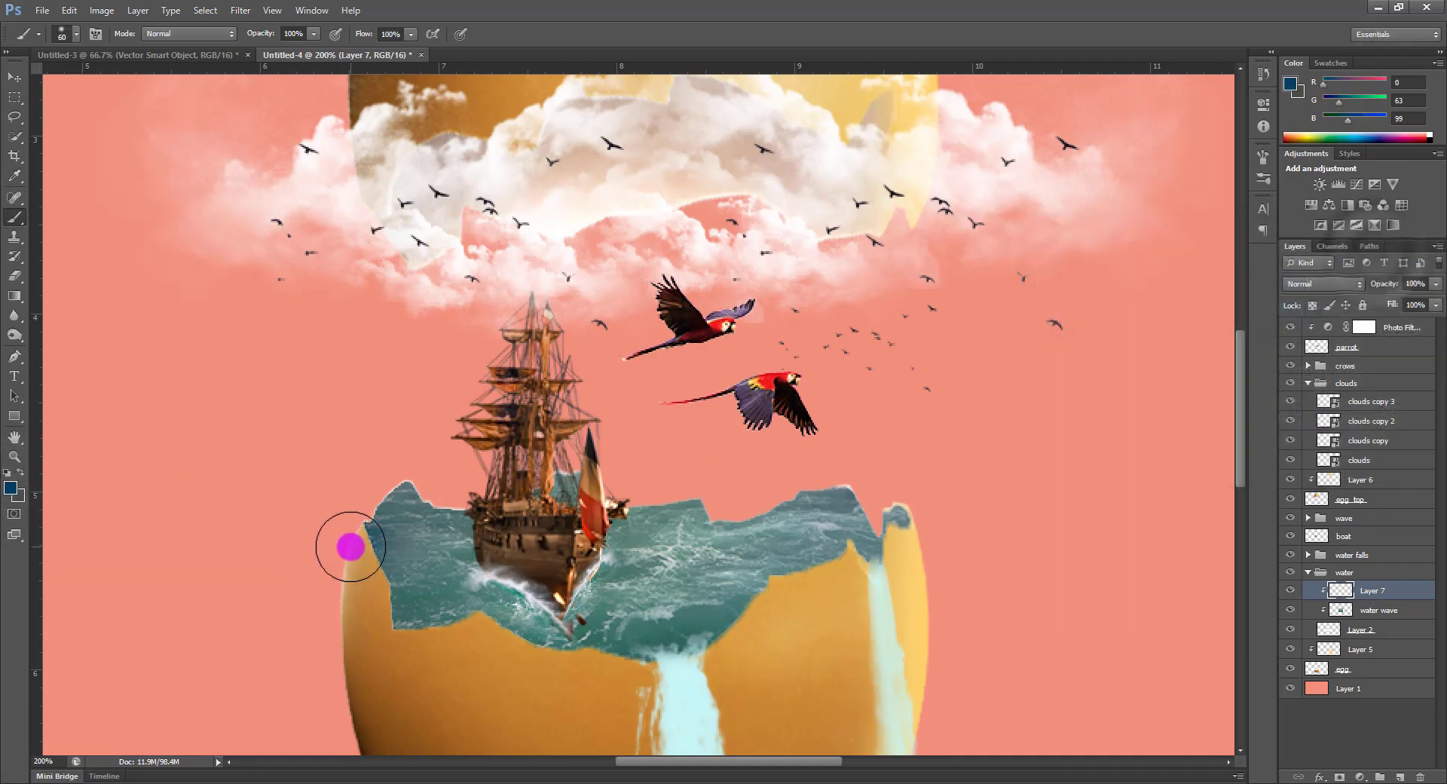
Paint soft dark blue shading along the lower, upper and side edges of the sea inside the shell
mouse_move(350, 547)
left_mouse_down()
mouse_move(349, 598)
mouse_move(395, 650)
mouse_move(468, 649)
mouse_move(500, 662)
mouse_move(488, 669)
left_mouse_up()
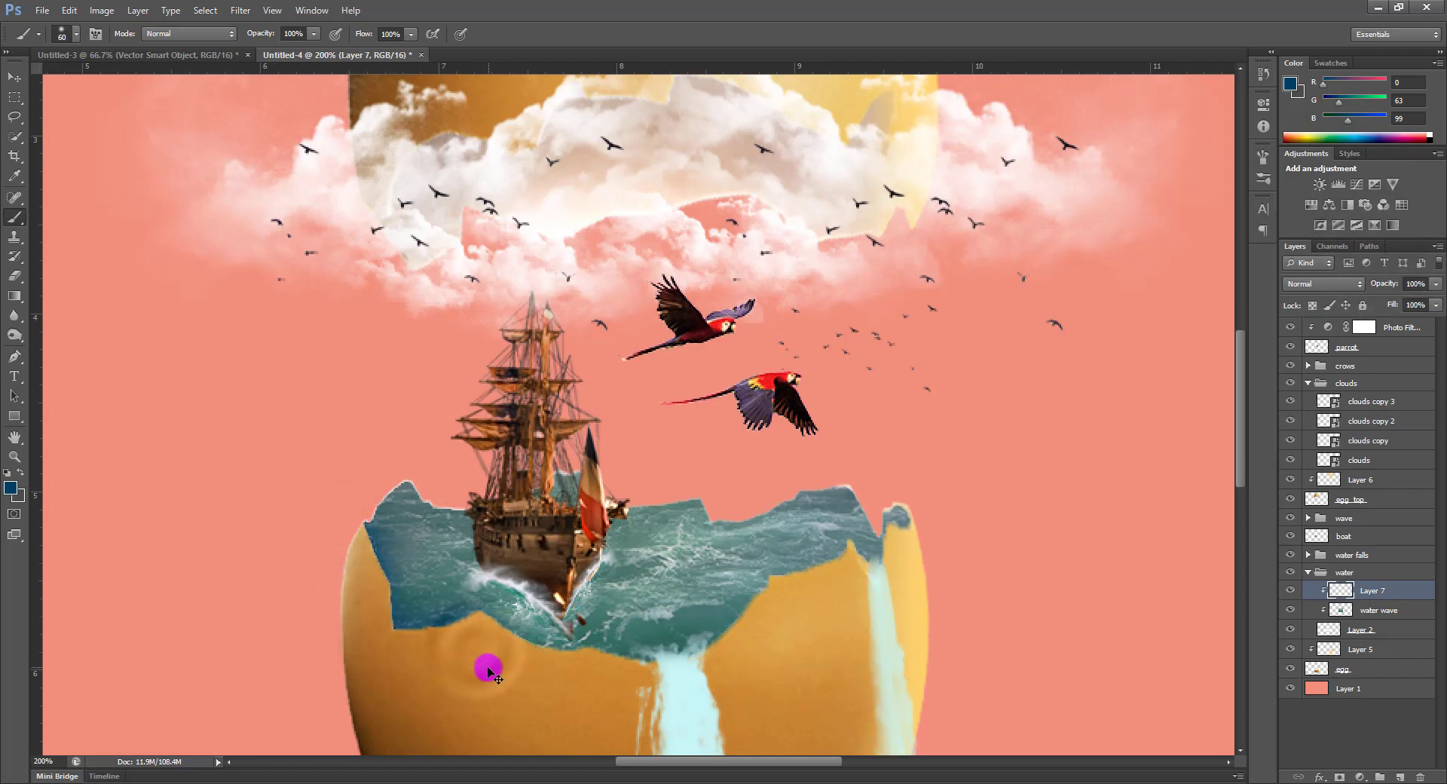
key("ctrl+z")
mouse_move(476, 659)
left_mouse_down()
mouse_move(591, 680)
mouse_move(746, 671)
mouse_move(733, 669)
mouse_move(786, 617)
mouse_move(919, 580)
mouse_move(943, 526)
left_mouse_up()
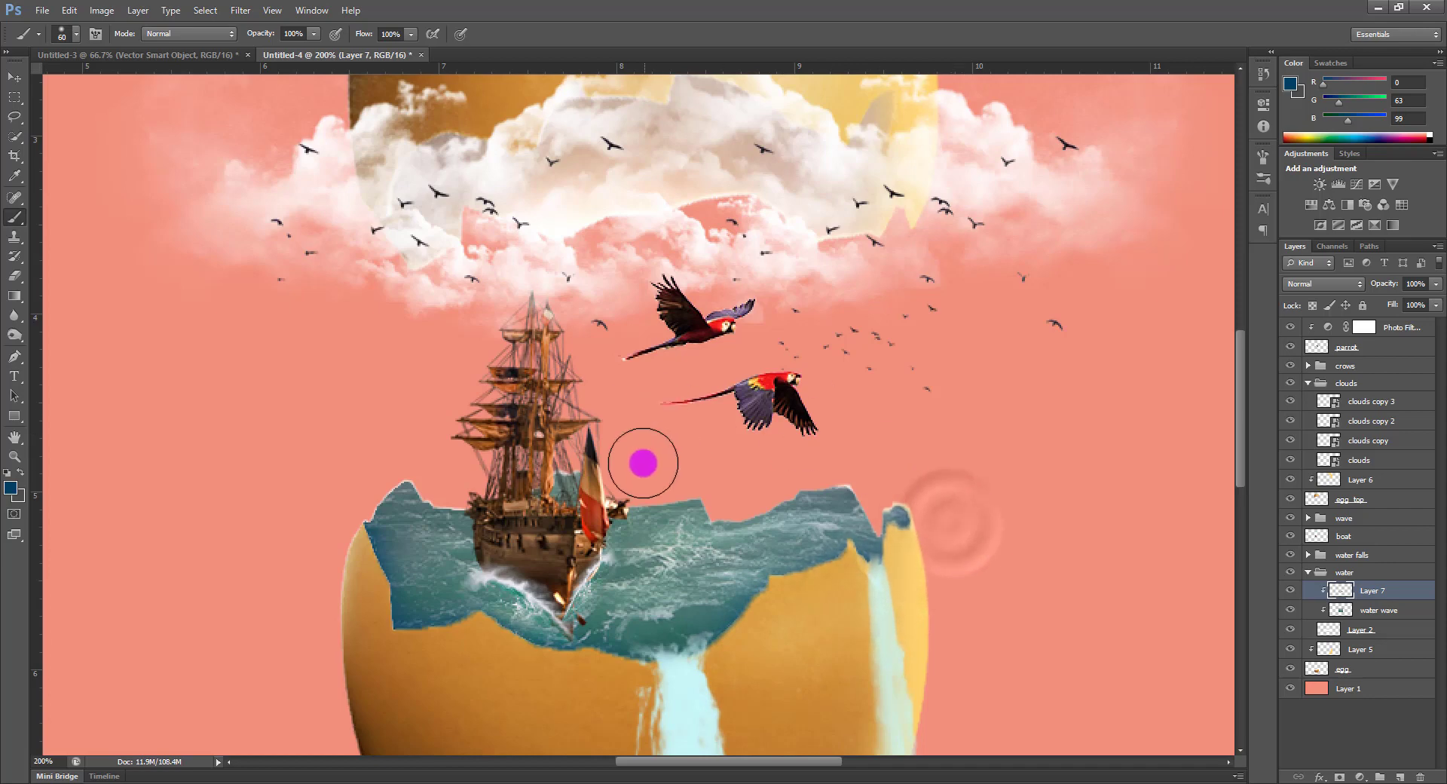
mouse_move(643, 464)
left_mouse_down()
mouse_move(674, 479)
mouse_move(698, 465)
mouse_move(728, 487)
mouse_move(837, 459)
mouse_move(890, 479)
left_mouse_up()
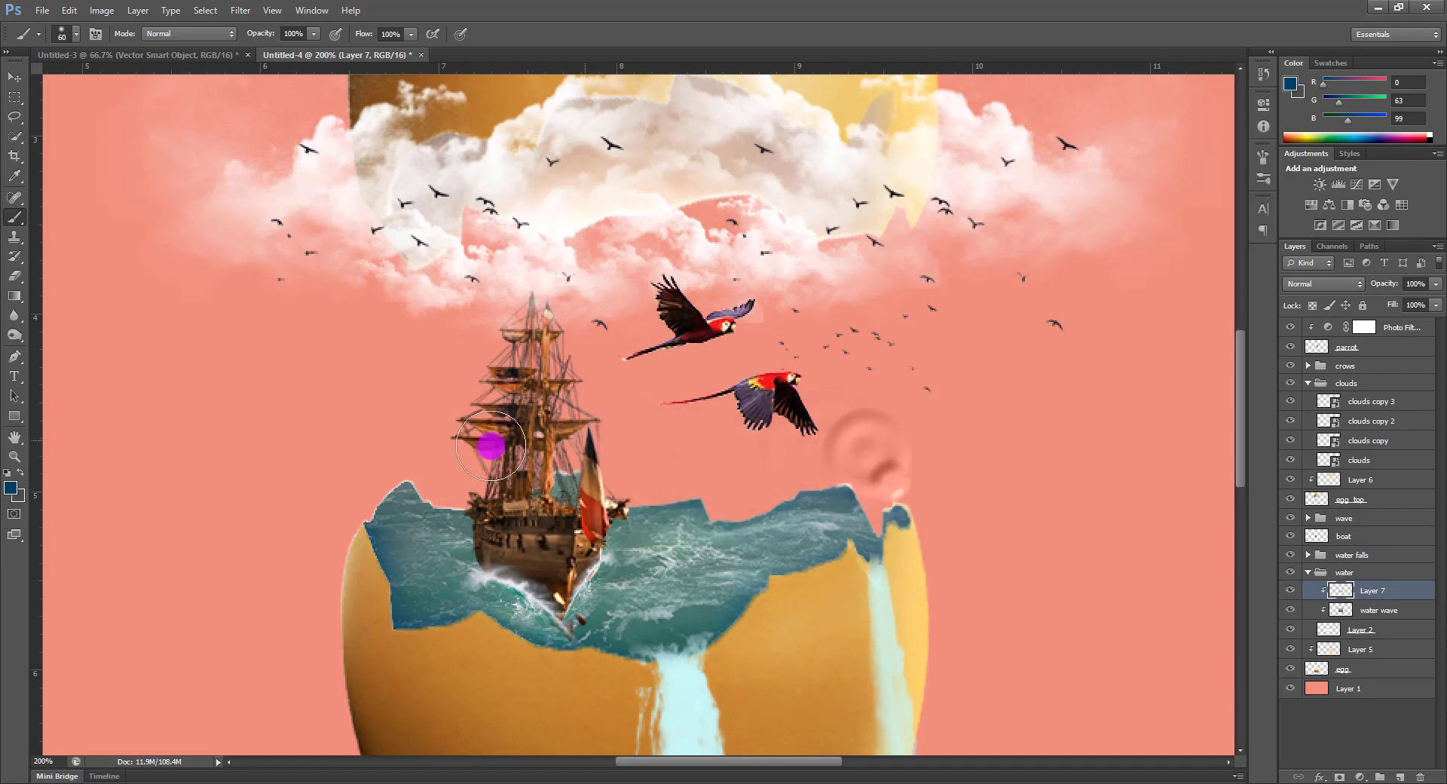
mouse_move(372, 481)
left_mouse_down()
mouse_move(403, 459)
mouse_move(493, 476)
mouse_move(661, 405)
left_mouse_up()
key("ctrl+0")
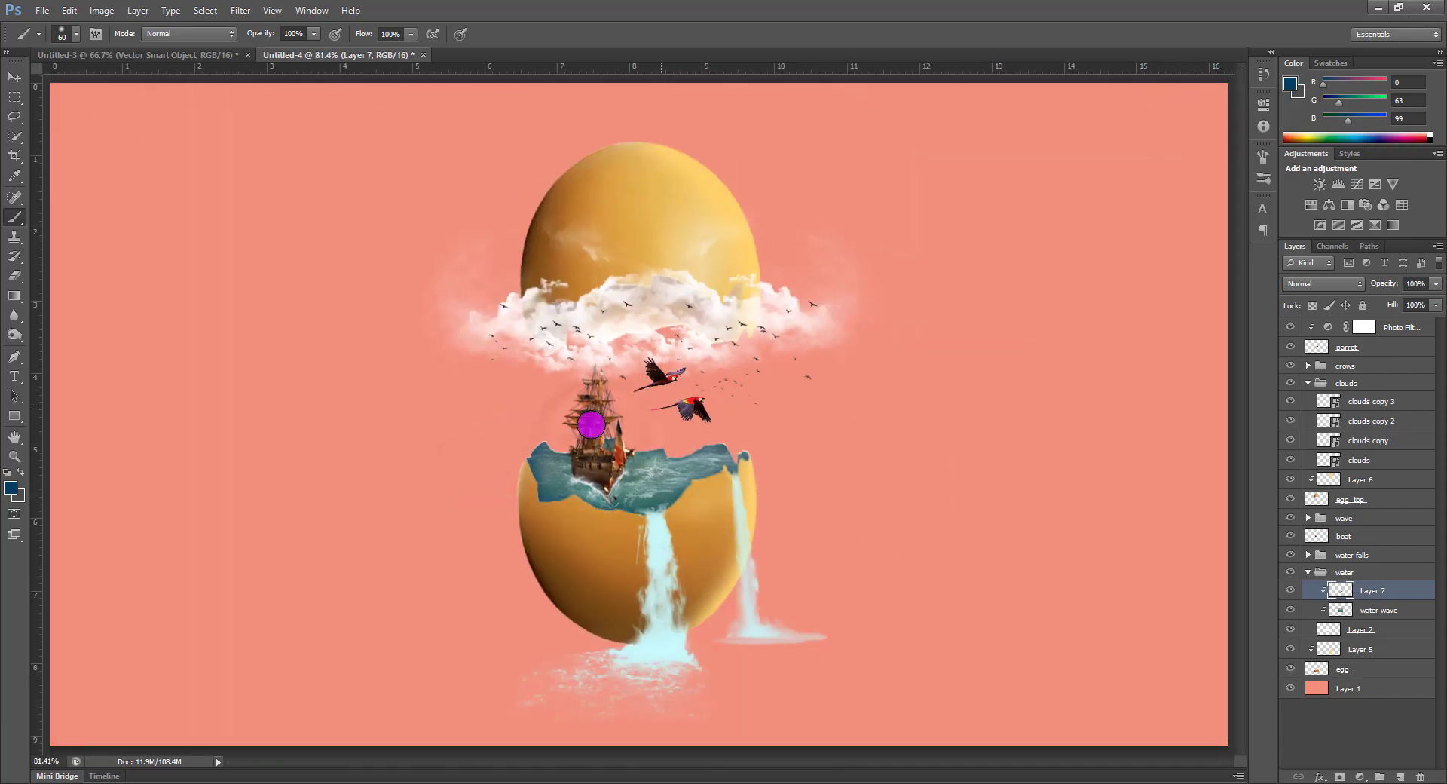
Collapse the water group and place the ship layer in its own group named boat
left_click(14, 91)
left_click(1383, 583)
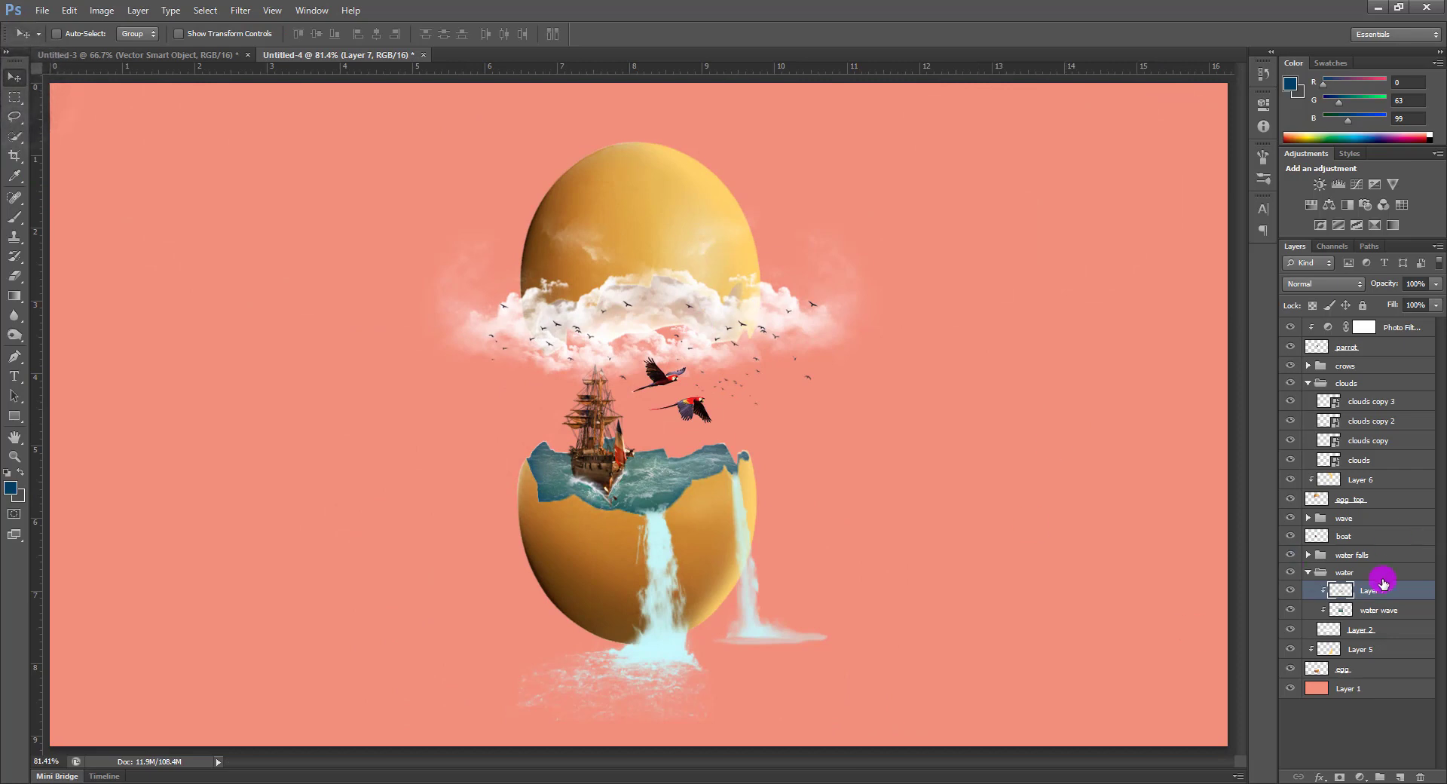
left_click(1309, 572)
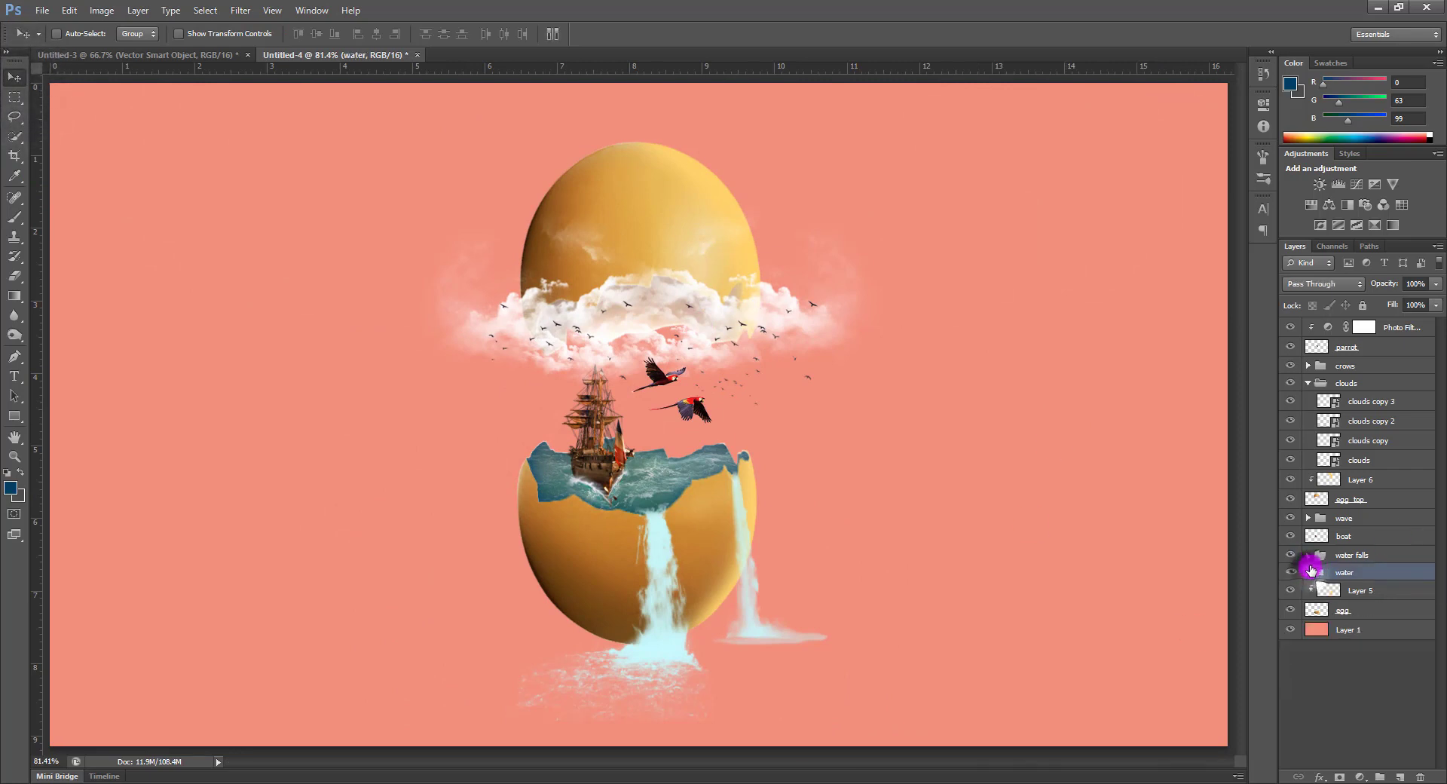
left_click(1360, 537)
key("ctrl+g")
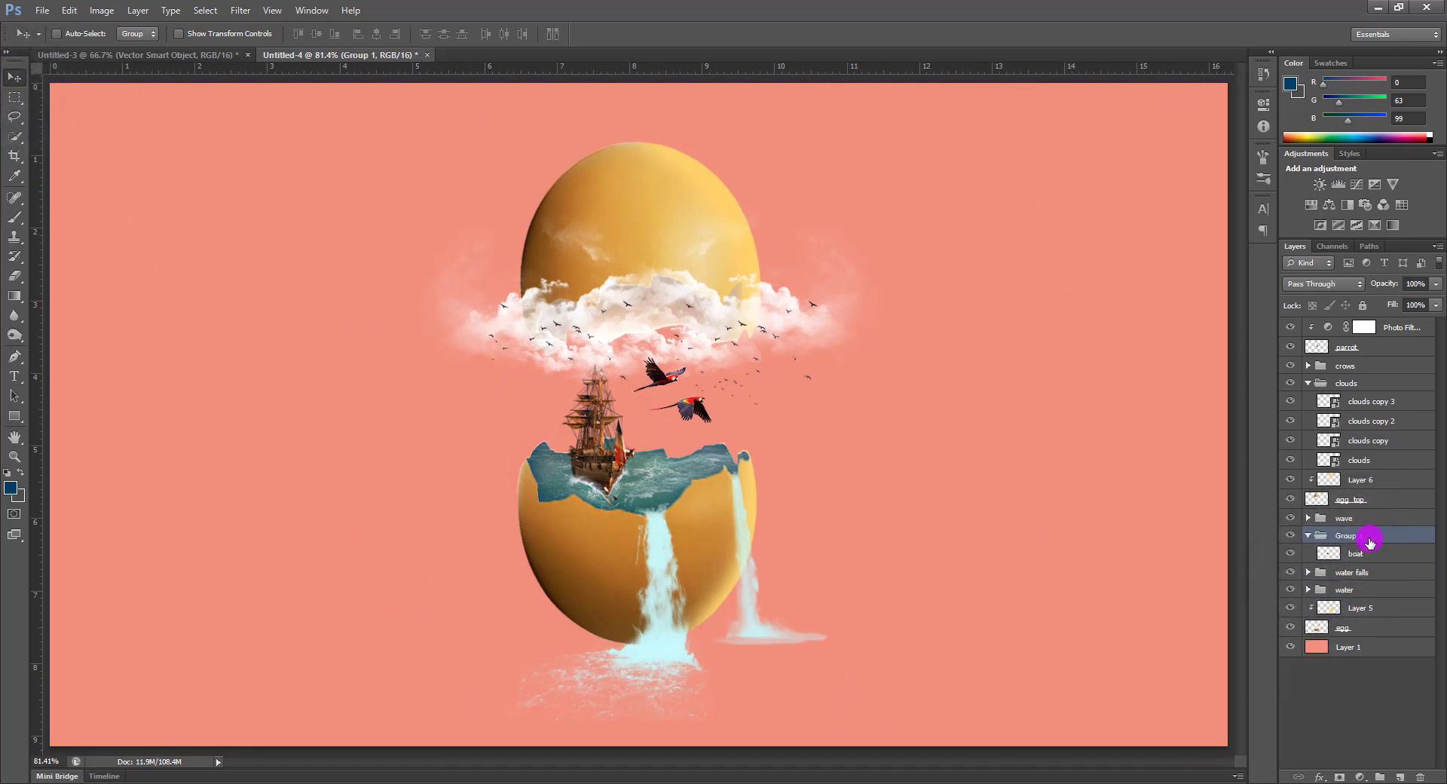
double_click(1349, 536)
Collapse the clouds group and group the parrot layer with its Photo Filter under the name Parrot
left_click(1310, 383)
left_click(1379, 348)
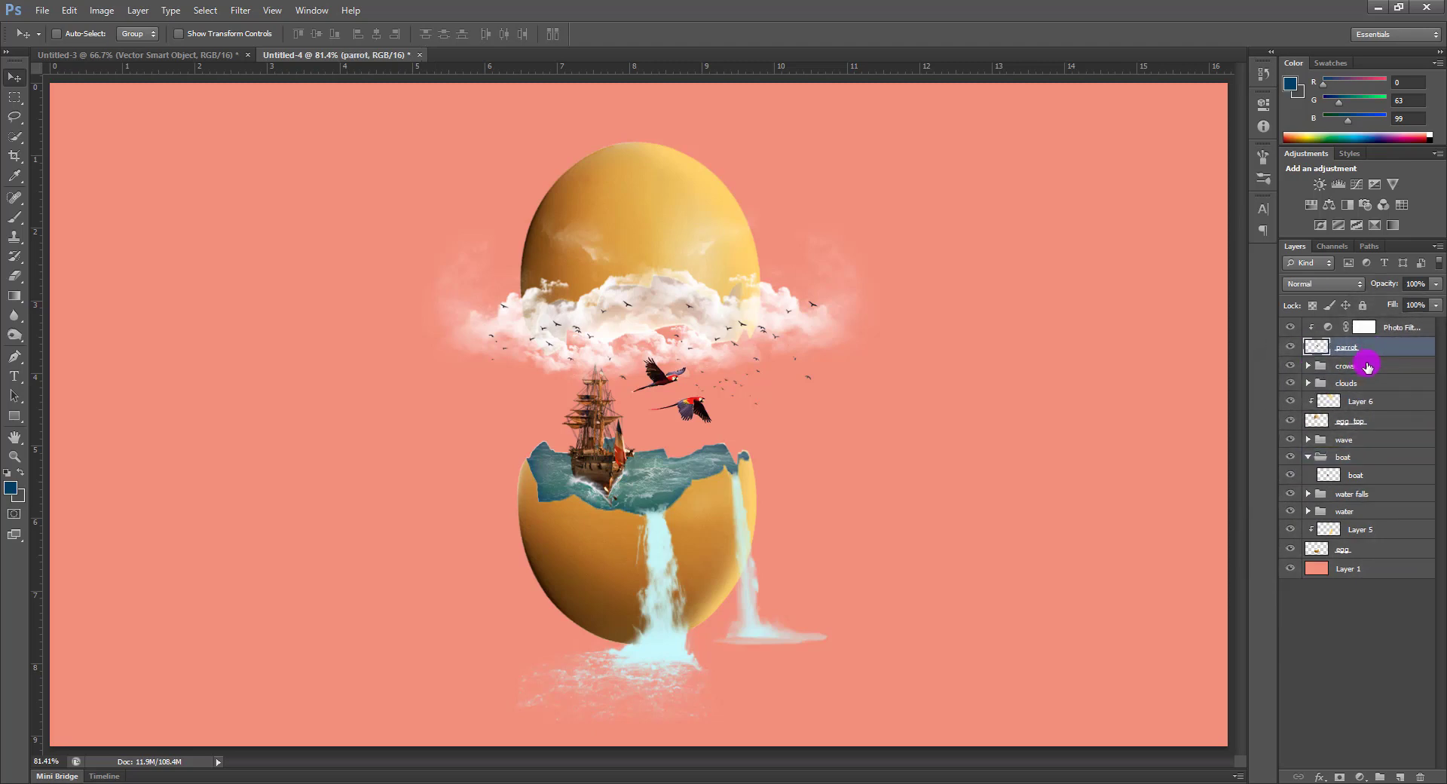
key("ctrl+g")
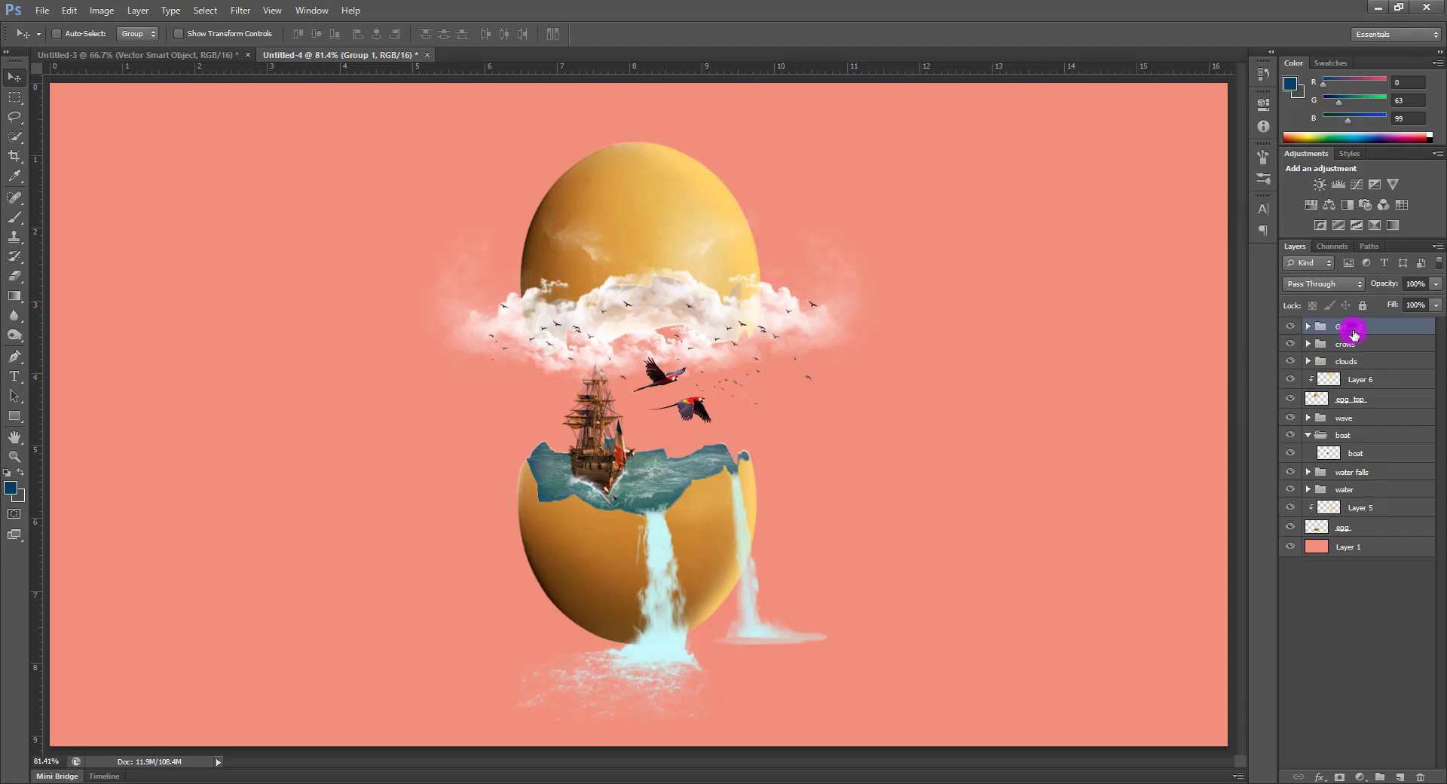
type("Parrot")
Collapse the boat group, add a new layer directly above the pink background layer, and make the dark grey the foreground colour
left_click(1409, 374)
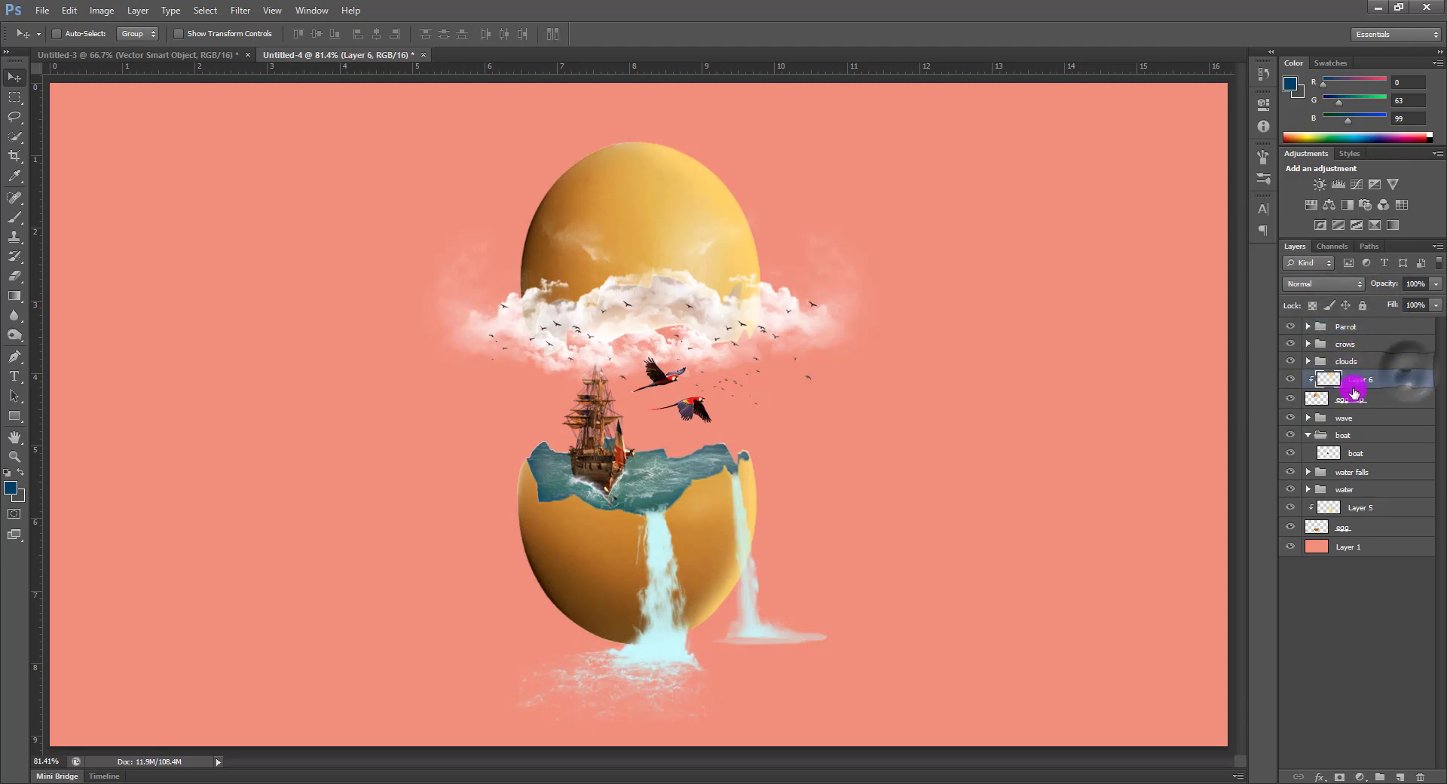
left_click(1356, 424)
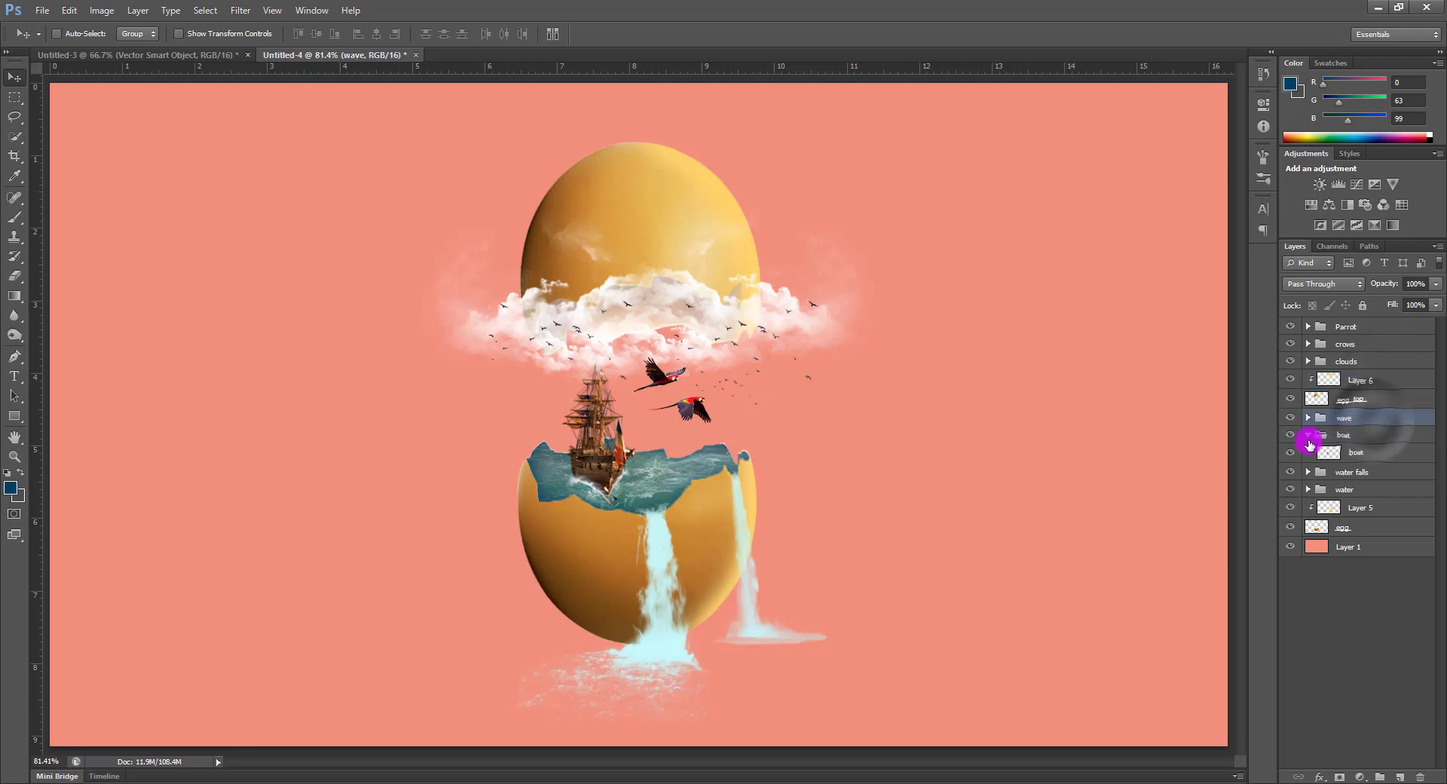
left_click(1309, 434)
left_click(1386, 504)
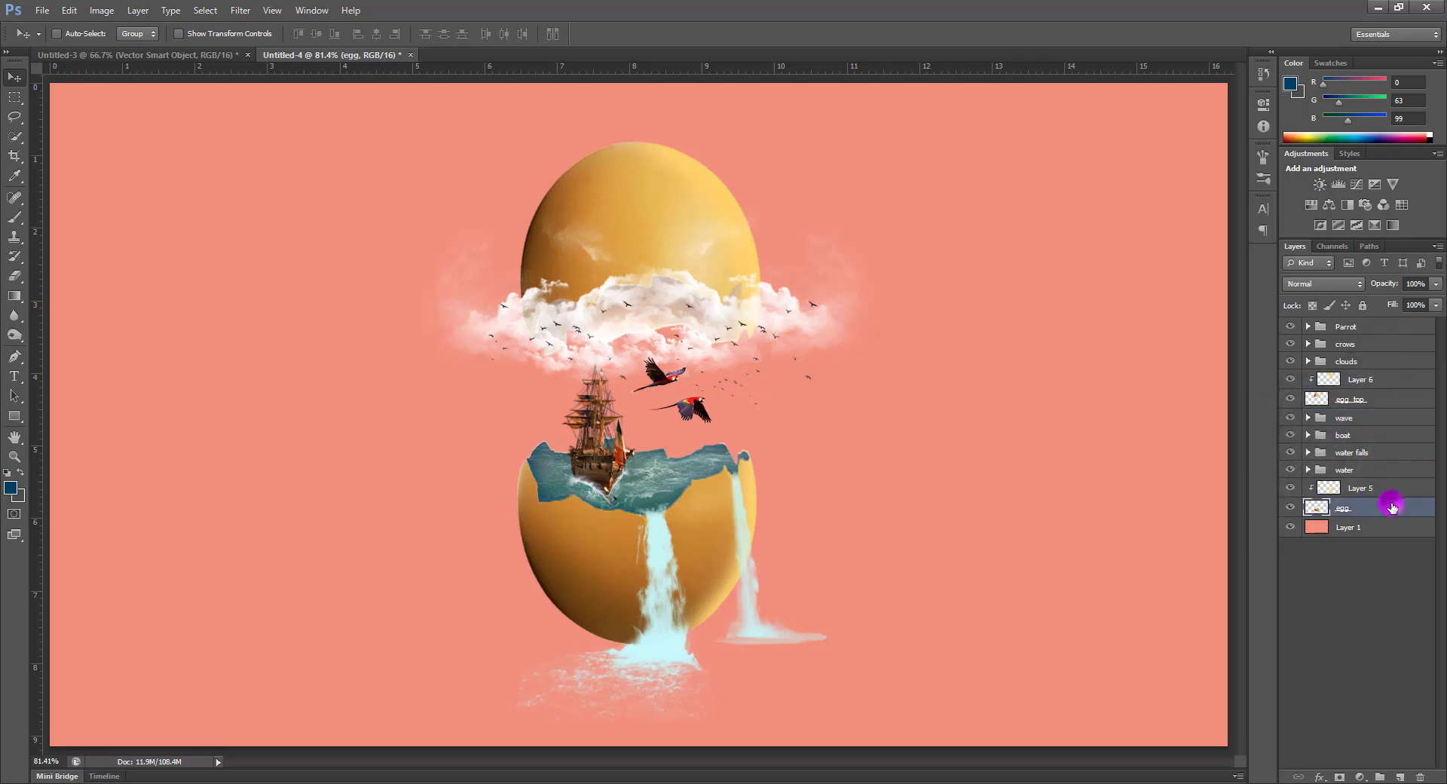
left_click(1389, 527)
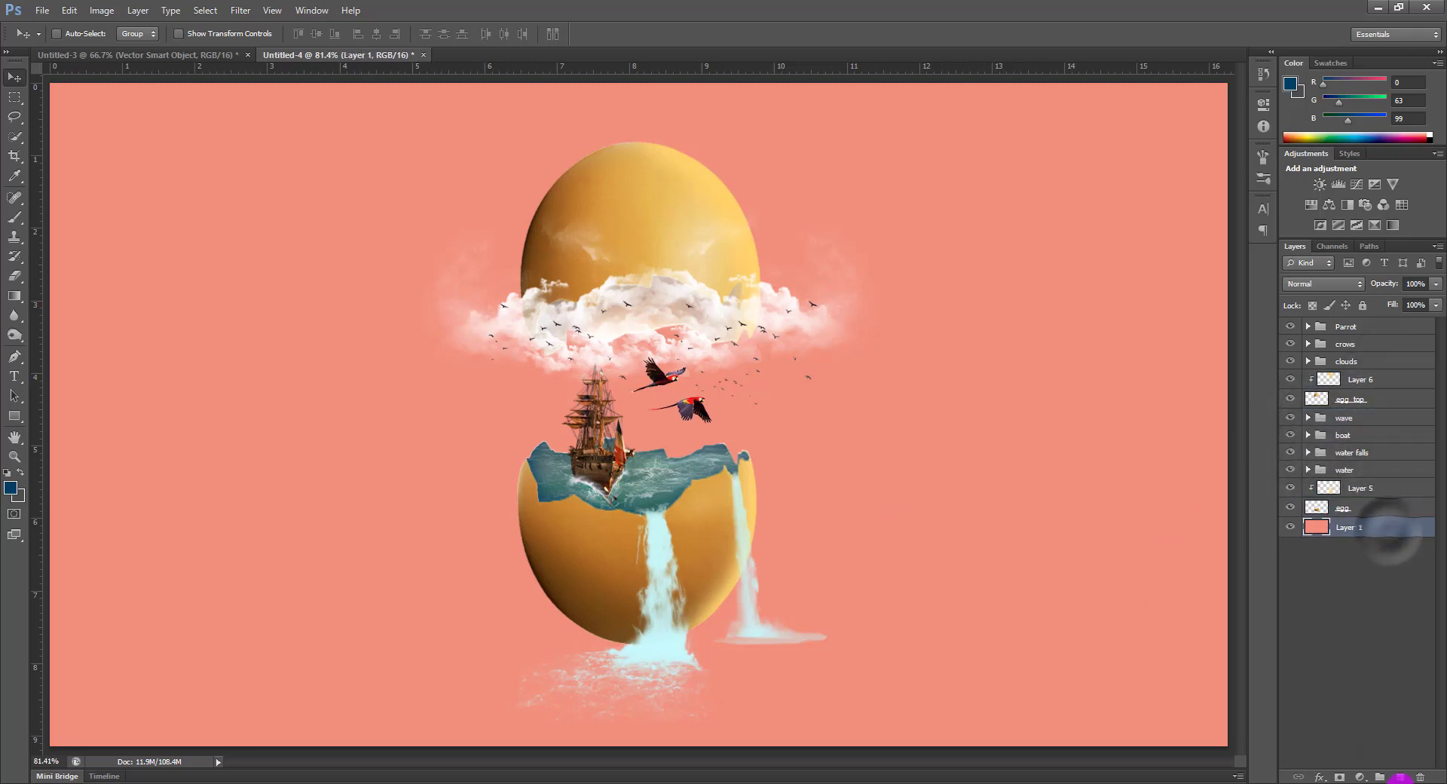
left_click(1399, 777)
key("x")
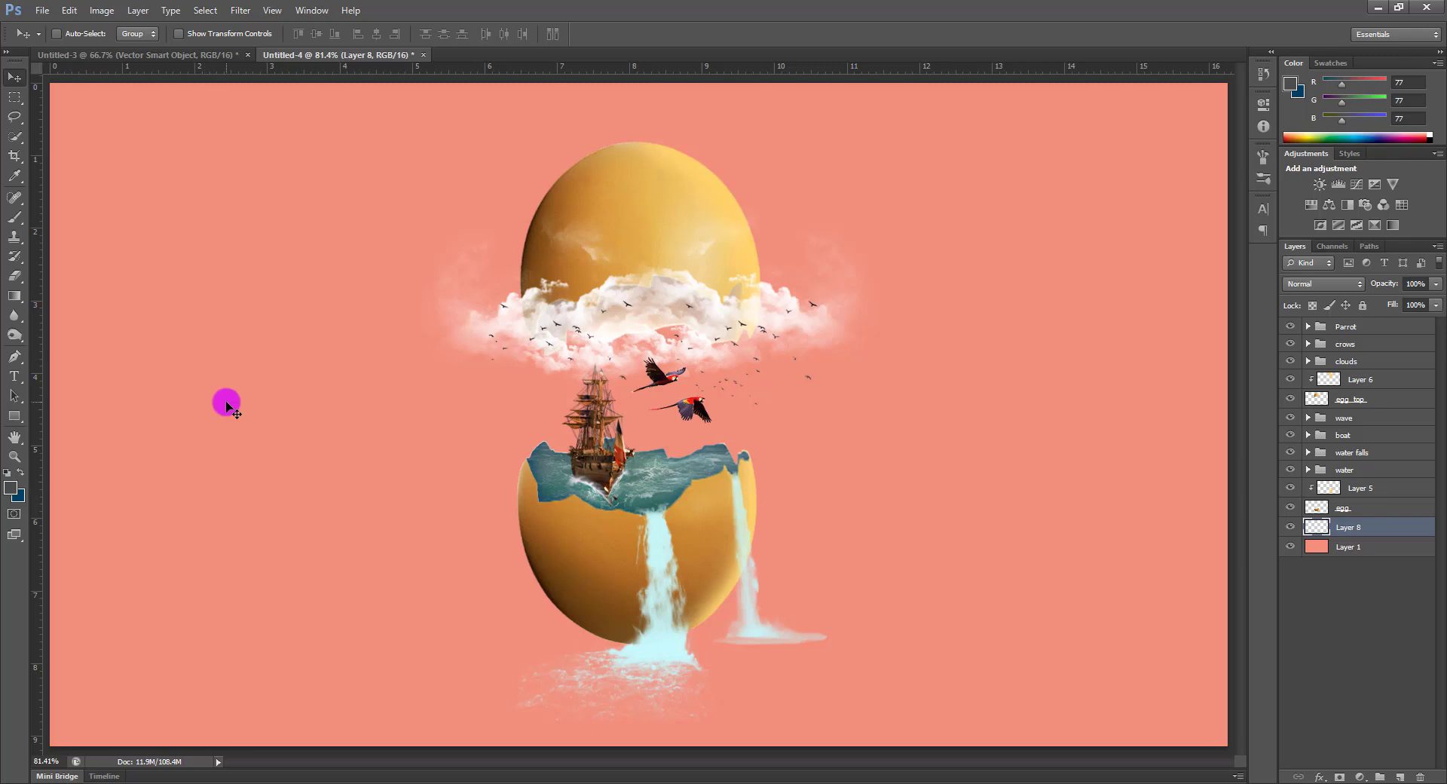
Stamp one soft black spot on Layer 8 in the empty background right of the egg with a 400 px, 0% hardness brush
key("d")
key("b")
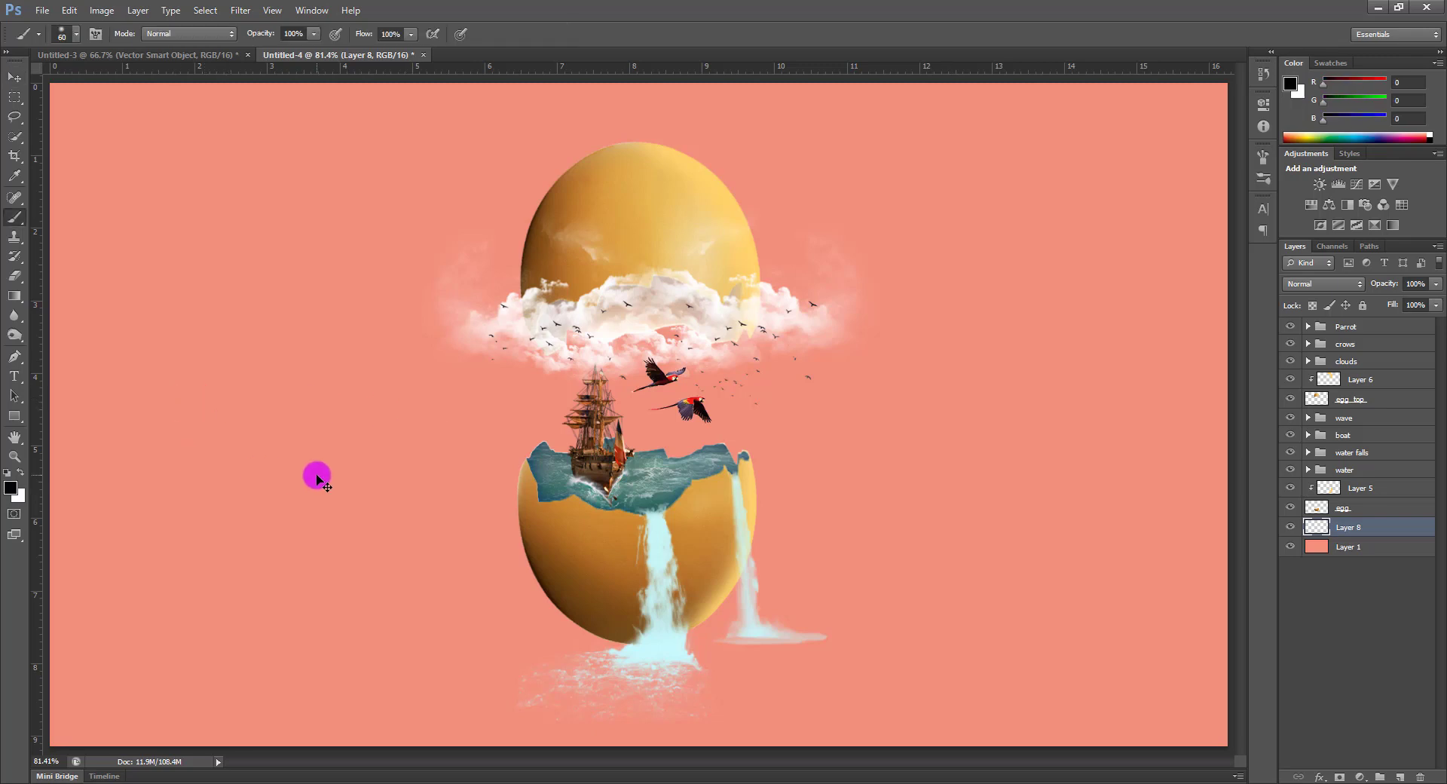
right_click(300, 488)
left_click(367, 593)
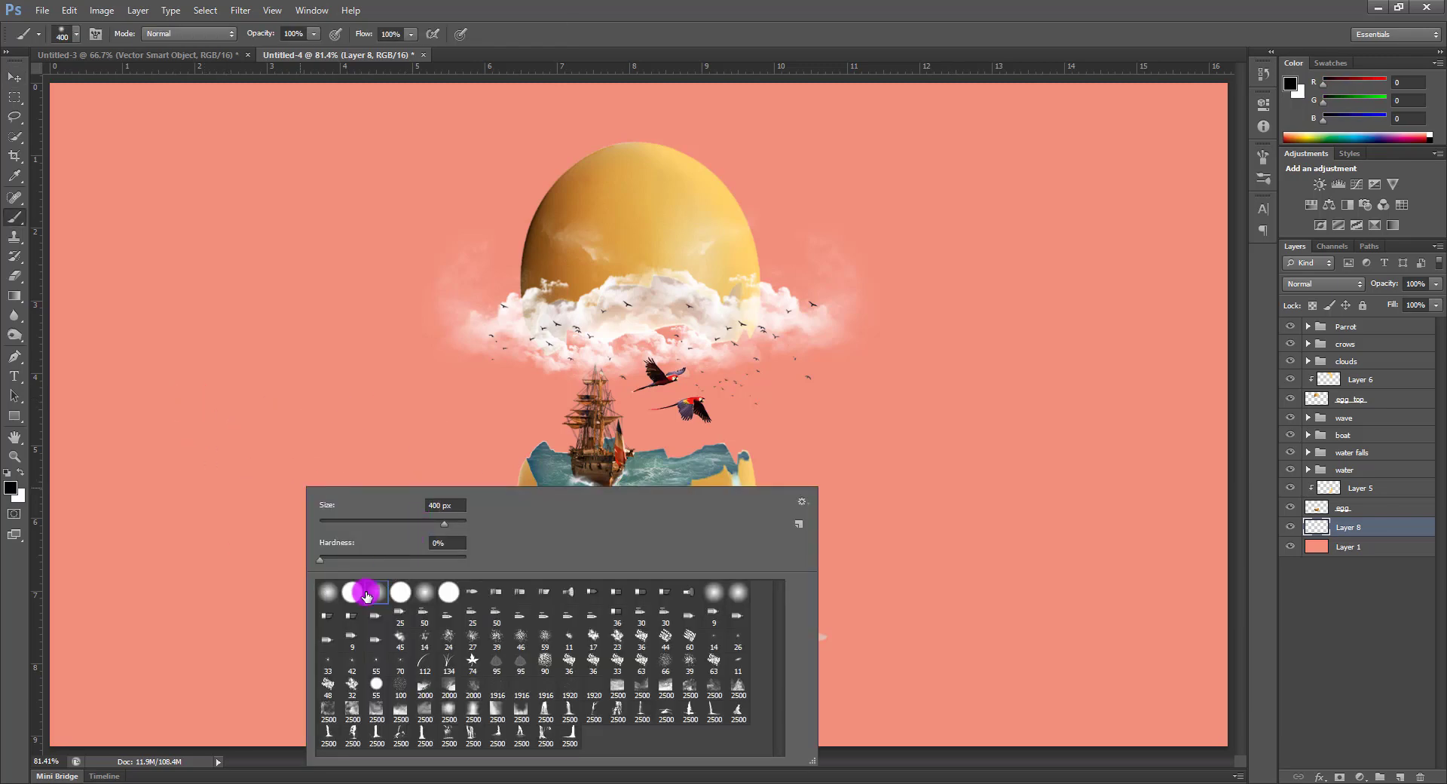
key("Return")
left_click(1034, 556)
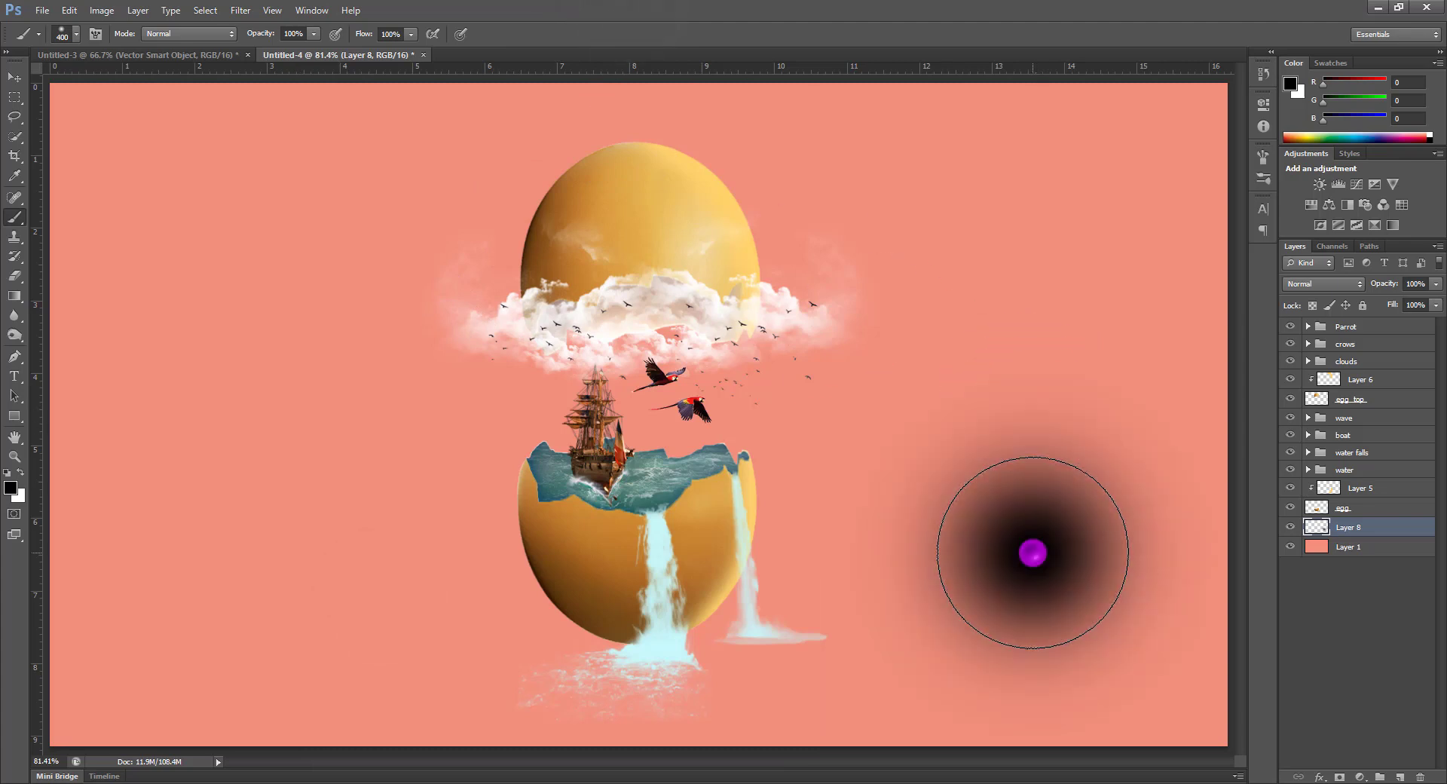
Flatten the black spot to about 10.7% height and position it beneath the egg as a ground shadow
key("ctrl+t")
mouse_move(1033, 349)
left_mouse_down()
mouse_move(1066, 536)
mouse_move(690, 640)
left_mouse_up()
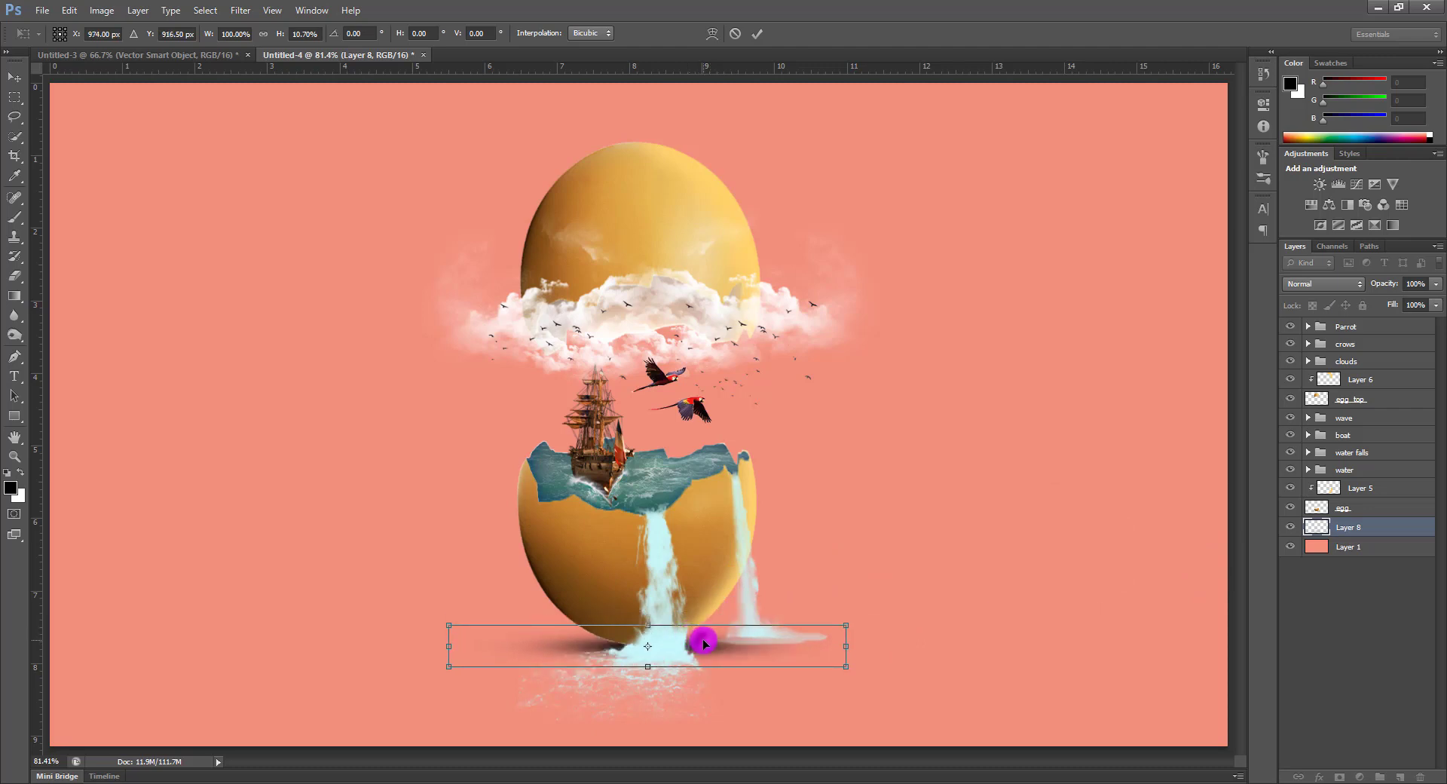
key("Return")
left_click(15, 77)
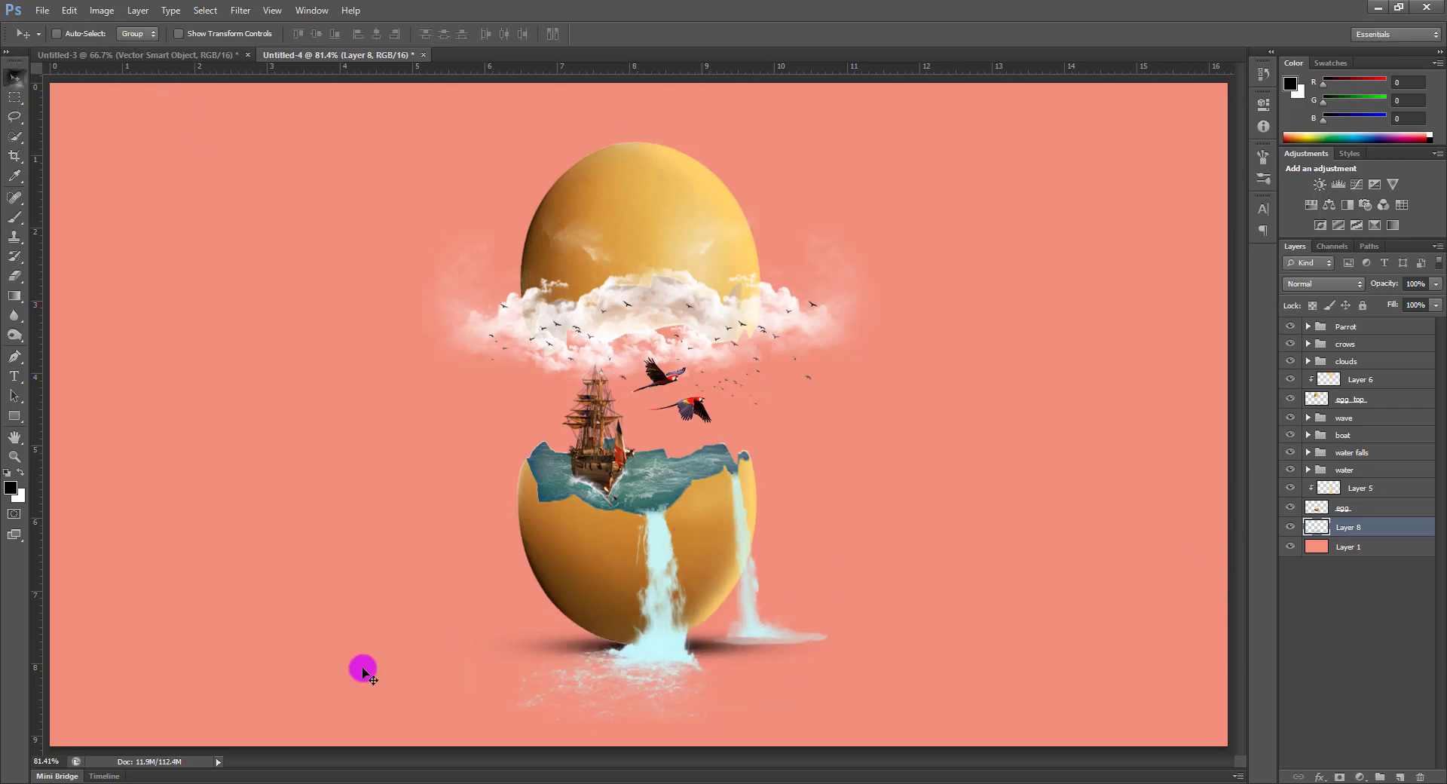
left_click_drag(624, 656, 641, 657)
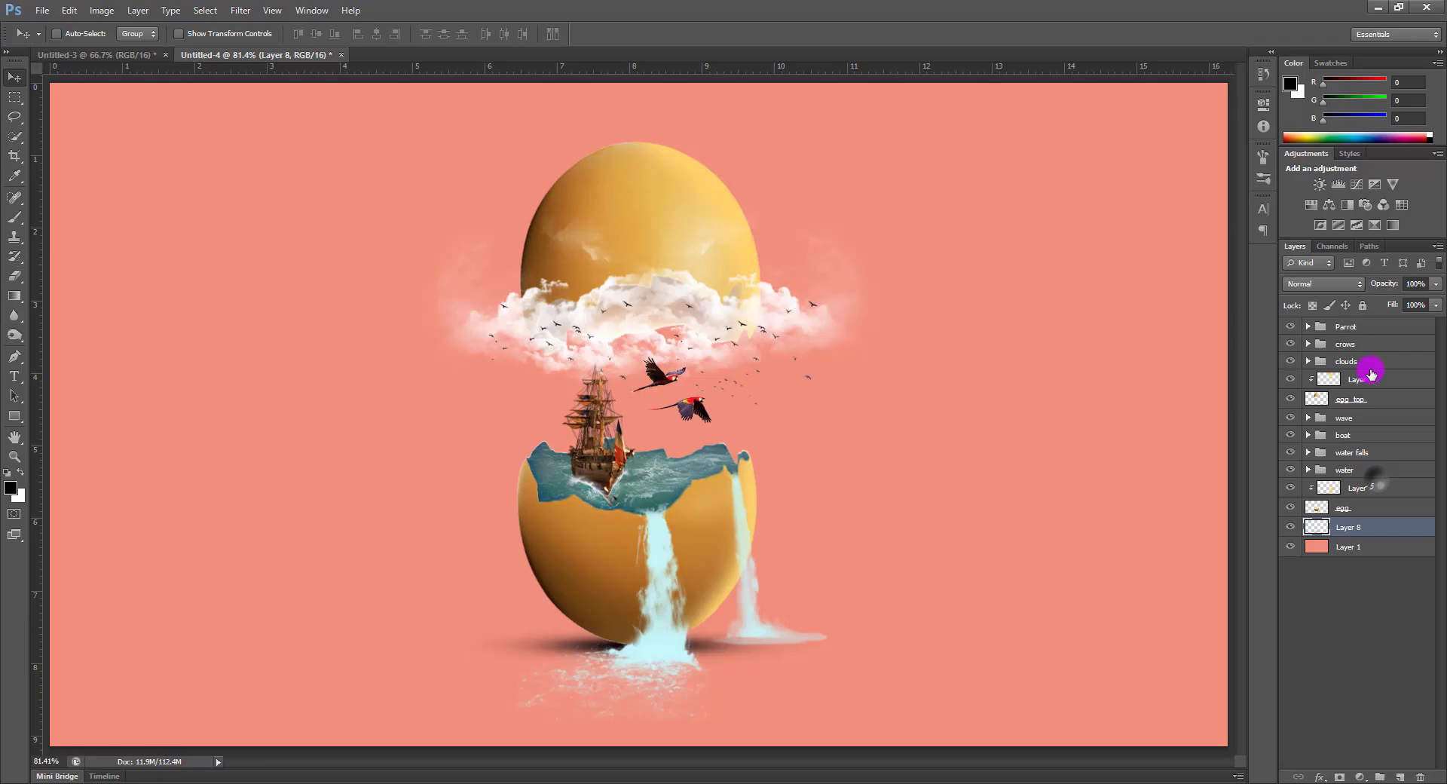
Bring the sun image from Untitled-3 into the egg composite, directly above the clouds group
left_click(1365, 363)
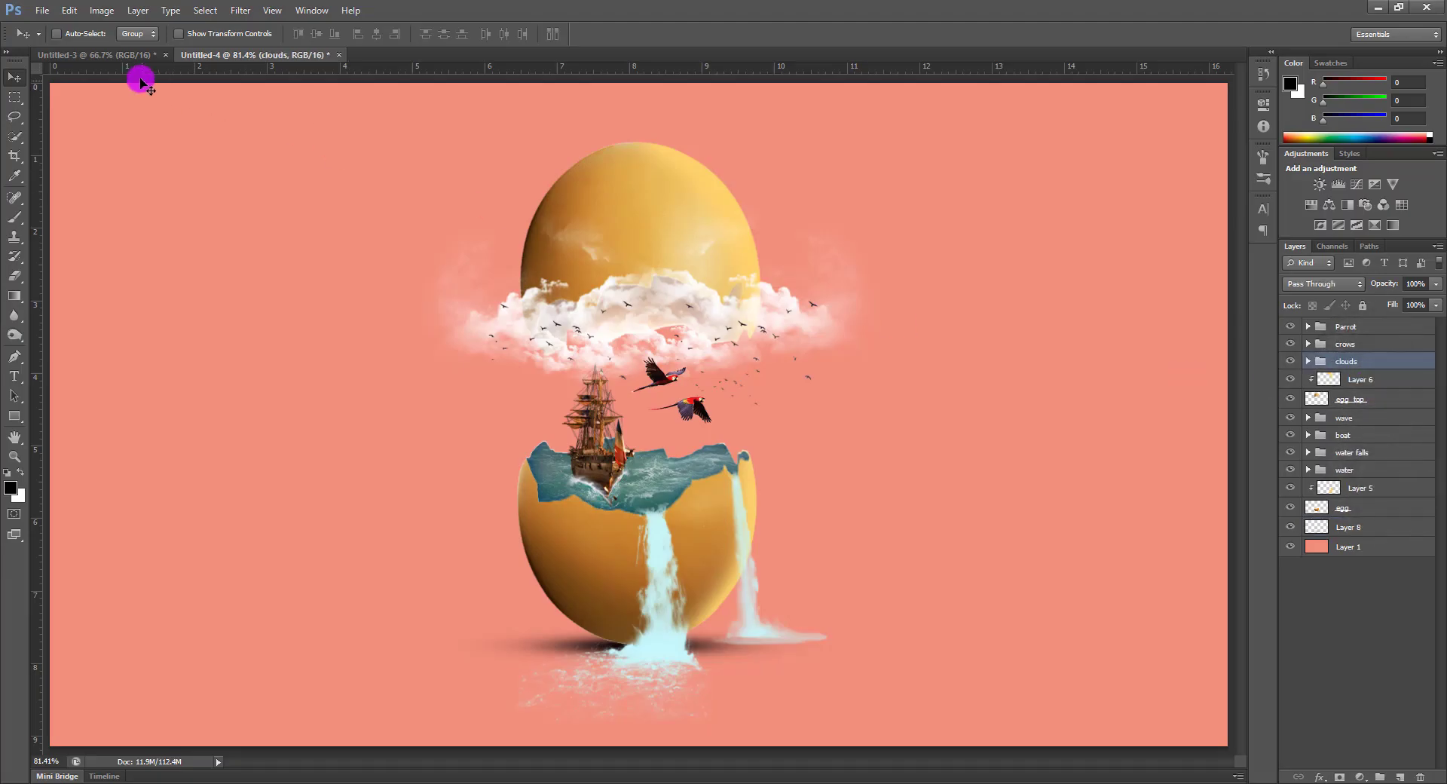
left_click(127, 56)
right_click(404, 426)
left_click(441, 435)
left_click_drag(408, 432, 561, 361)
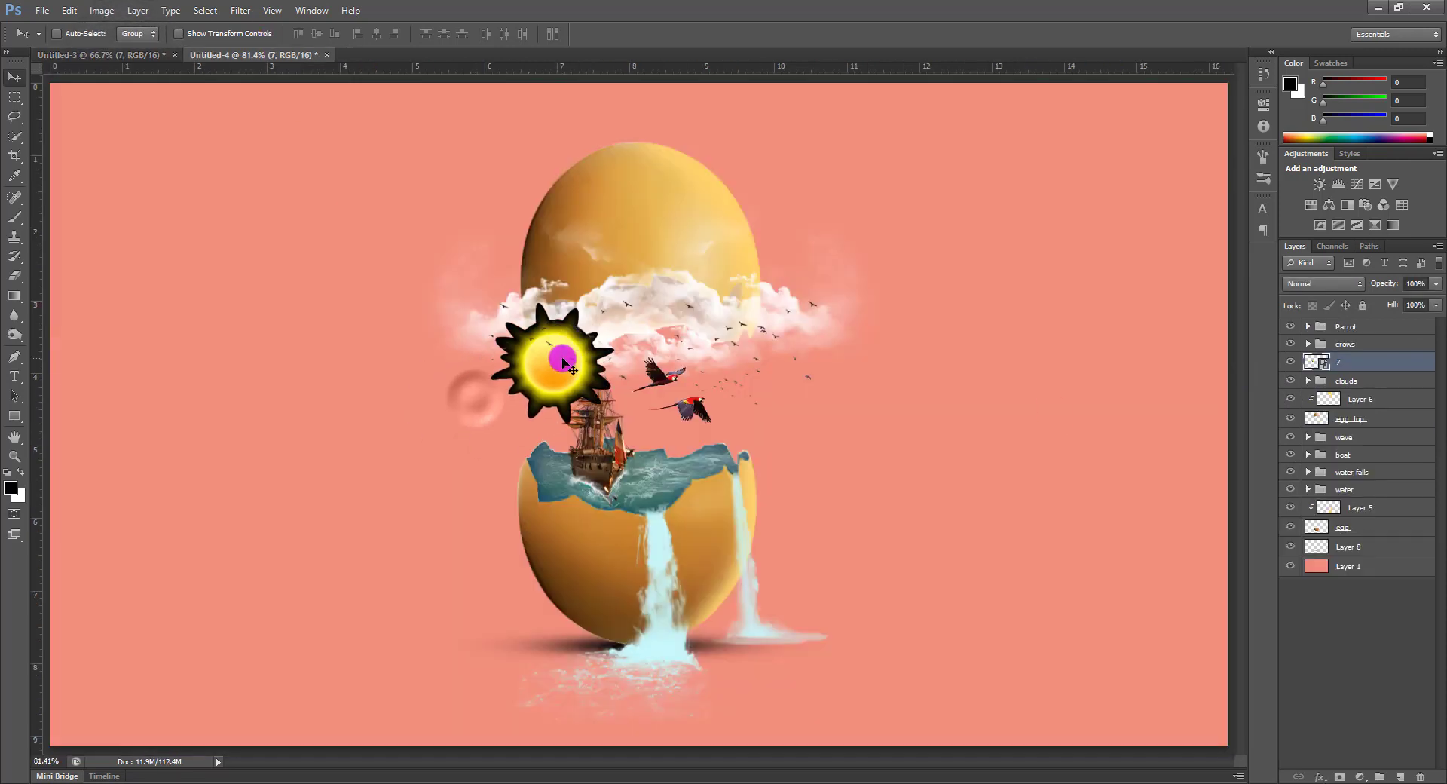
Set the sun layer's blend mode to Screen and stack it directly below the boat group
left_click(1340, 287)
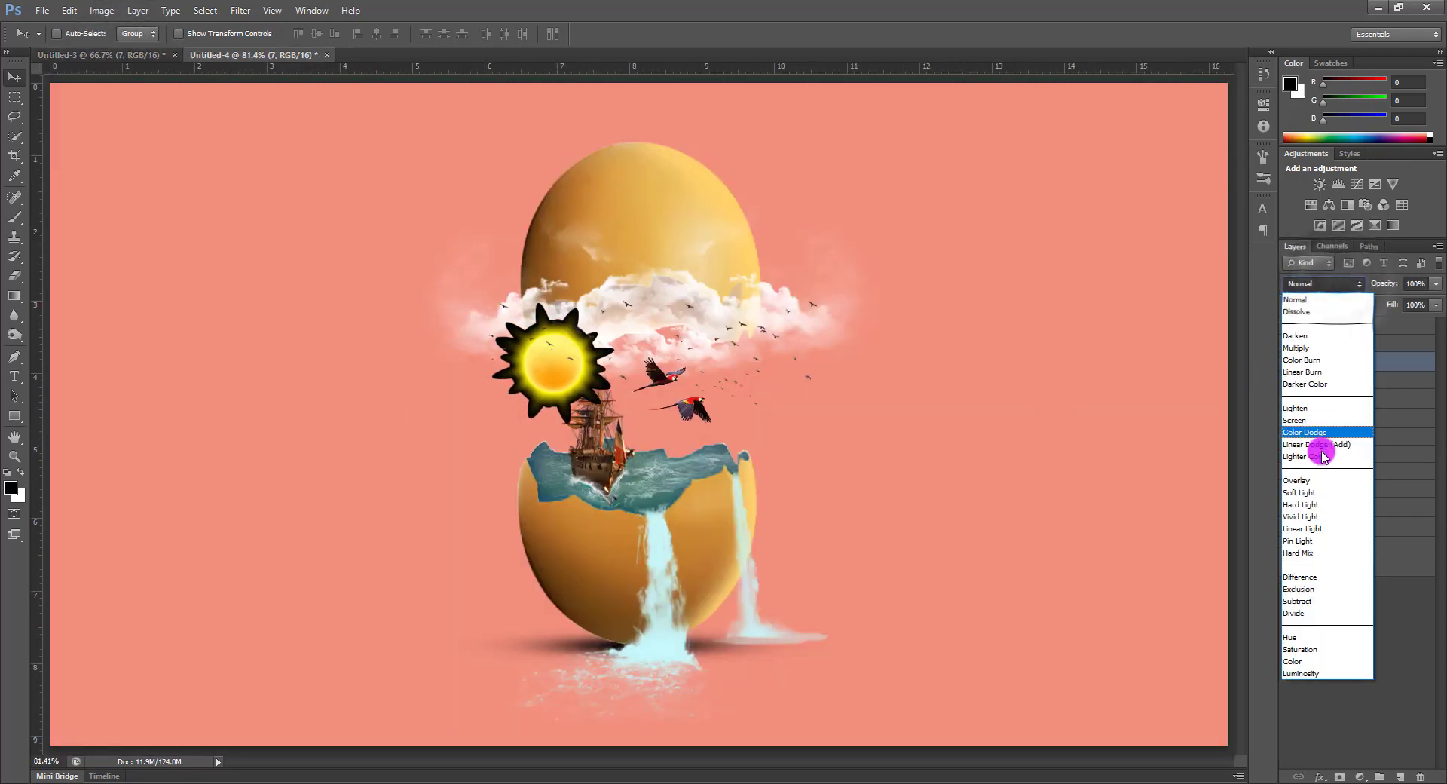
left_click(1315, 439)
left_click_drag(562, 389, 580, 392)
left_click_drag(1350, 354, 1369, 463)
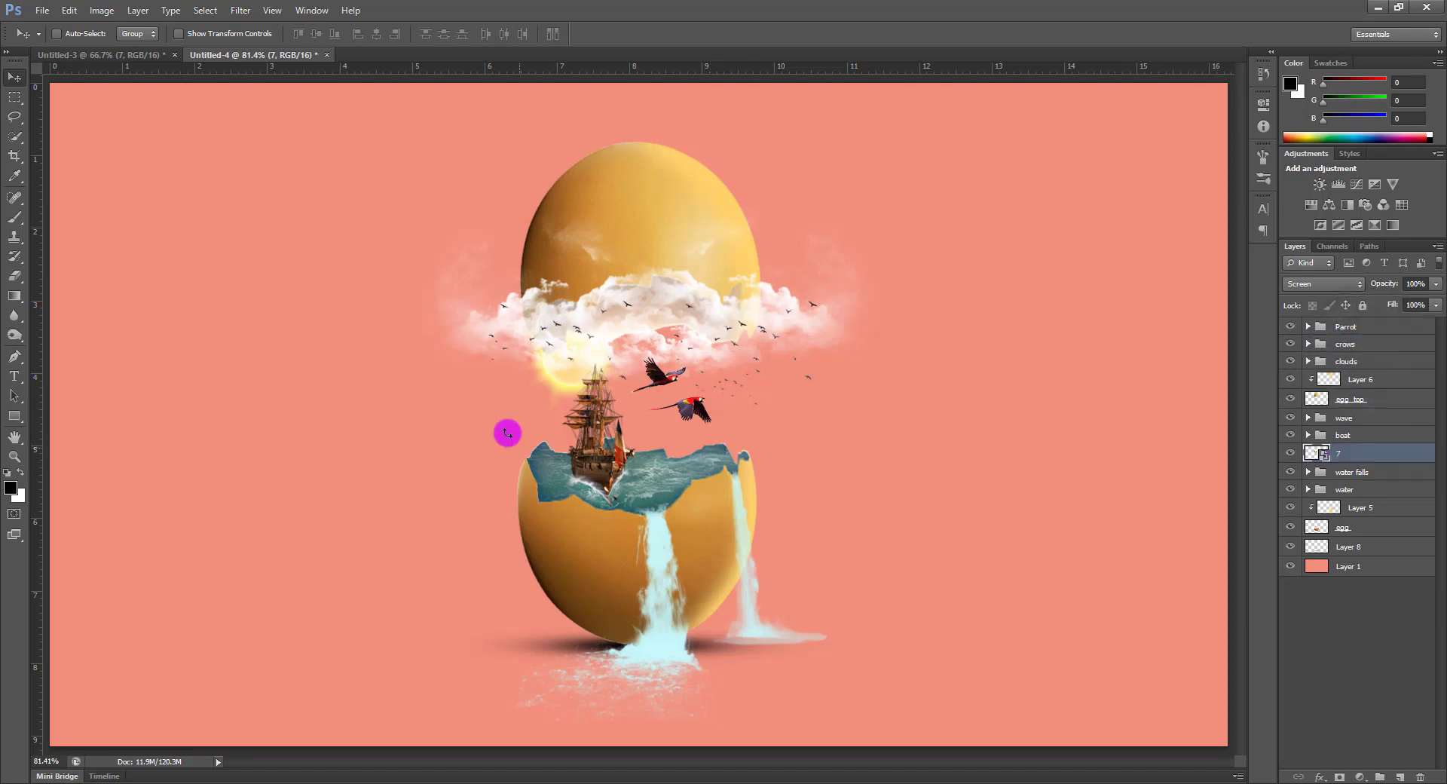
Scale the sun down and tuck it under the clouds behind the ship's mast
key("ctrl+t")
left_click_drag(638, 423, 646, 387)
key("Return")
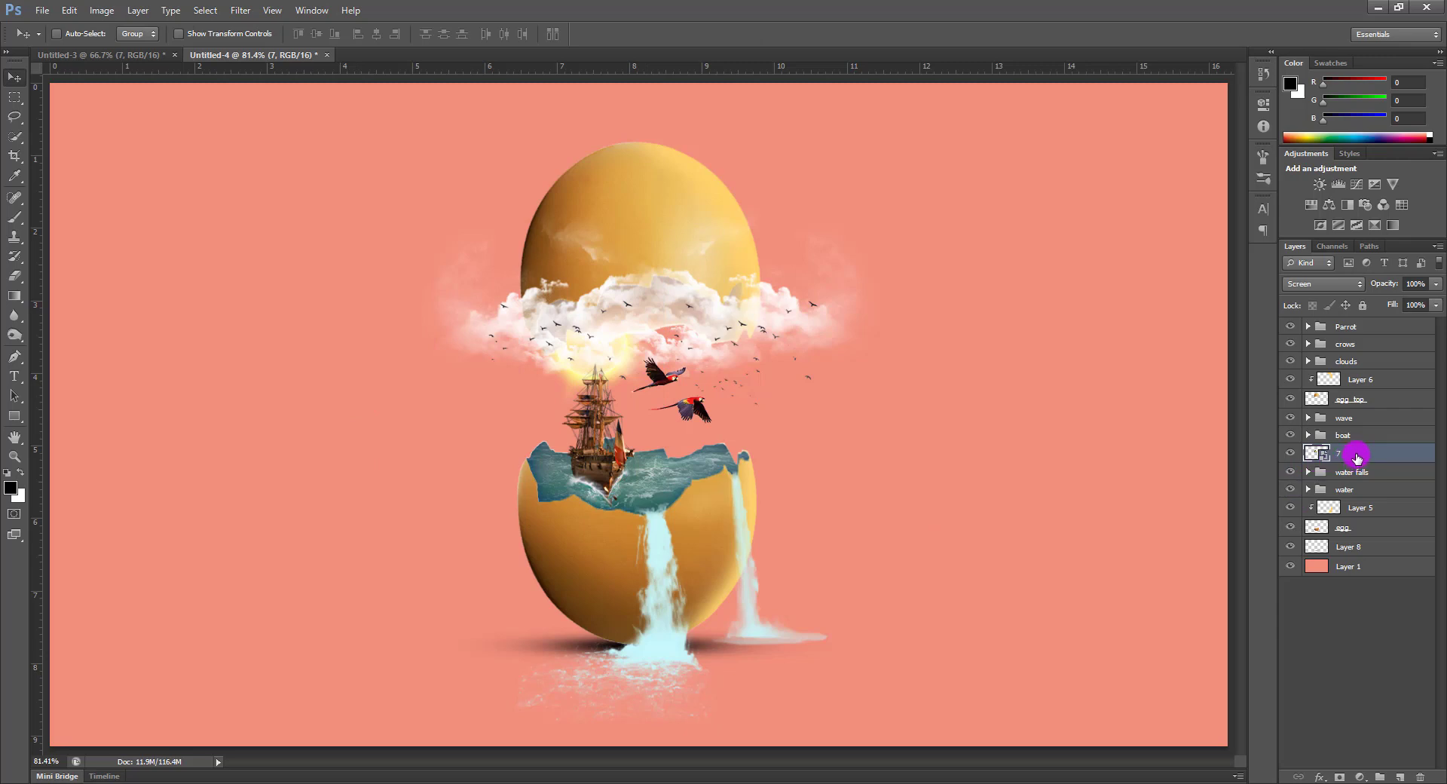
Place the sun layer in its own group named sun and collapse the group
key("ctrl+g")
type("sun")
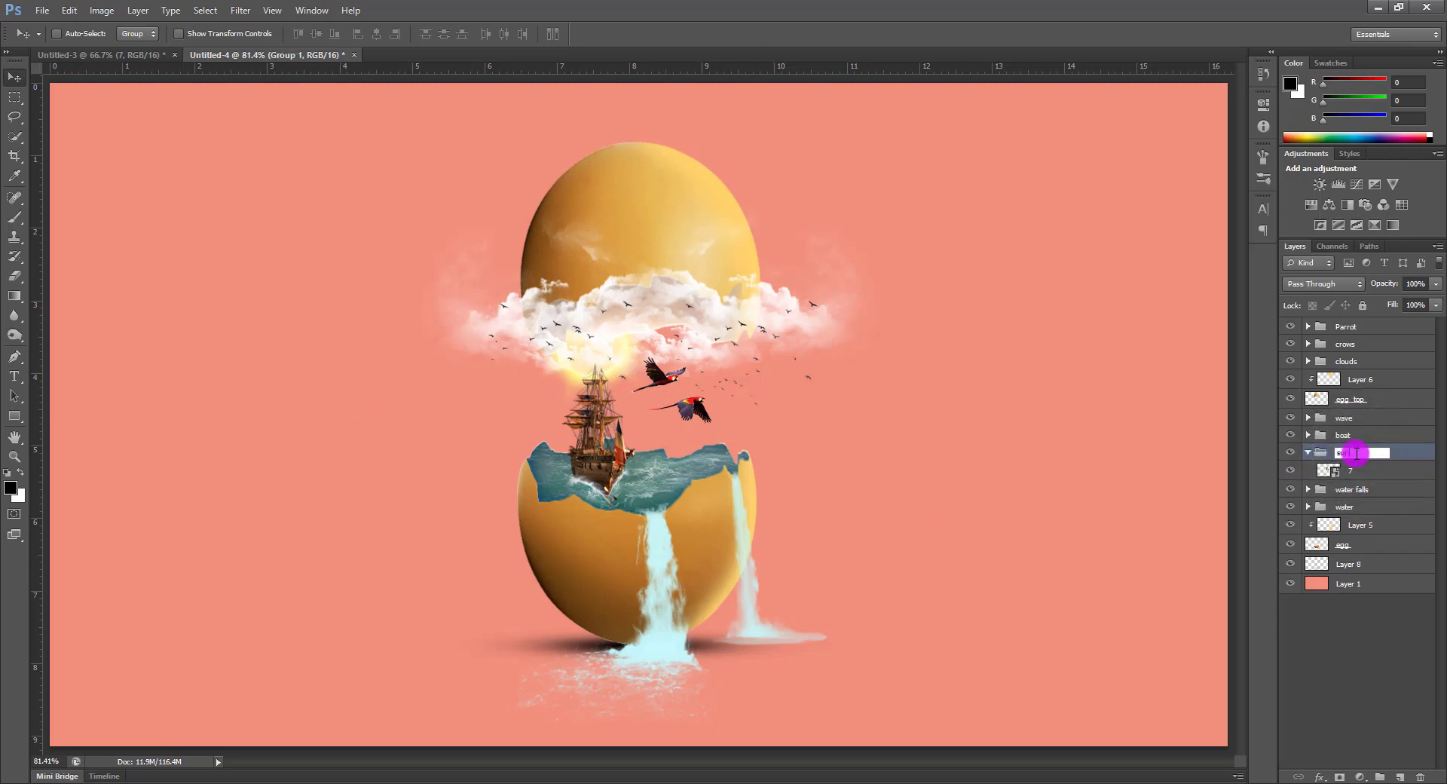
key("Return")
left_click(1309, 452)
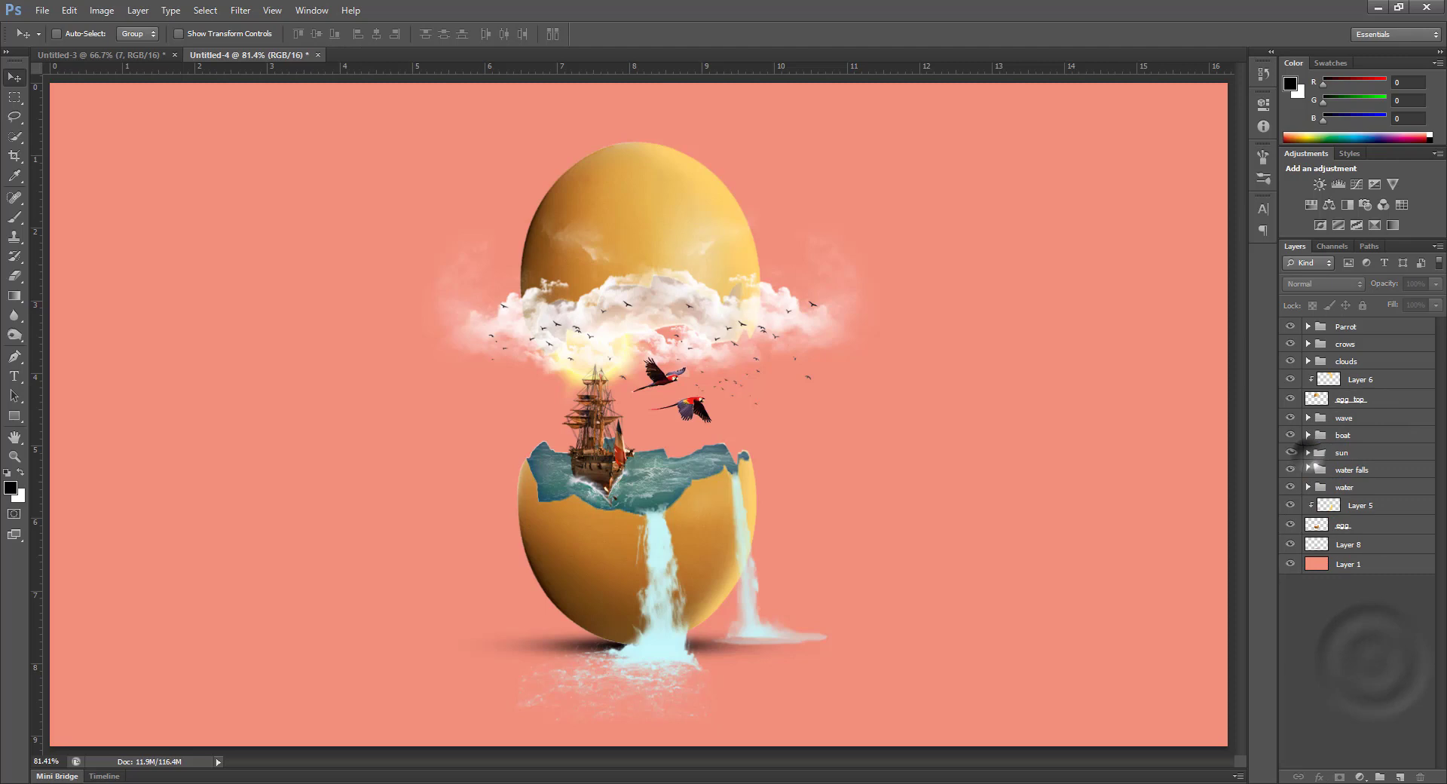
Add a clipped layer directly above the lower egg, choose a 2000 px textured brush tip at reduced size, and sample light yellow from the upper shell
left_click(1378, 543)
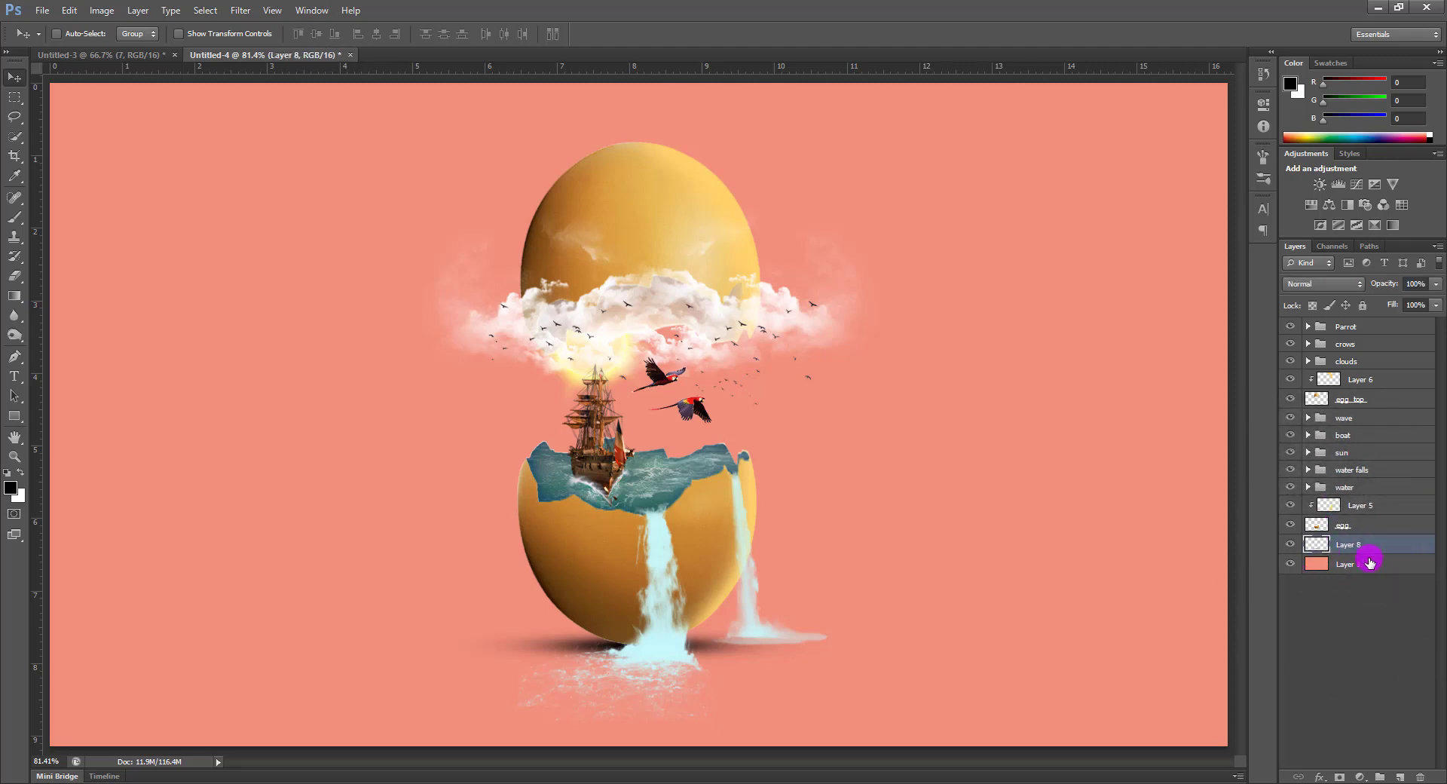
left_click(1369, 533)
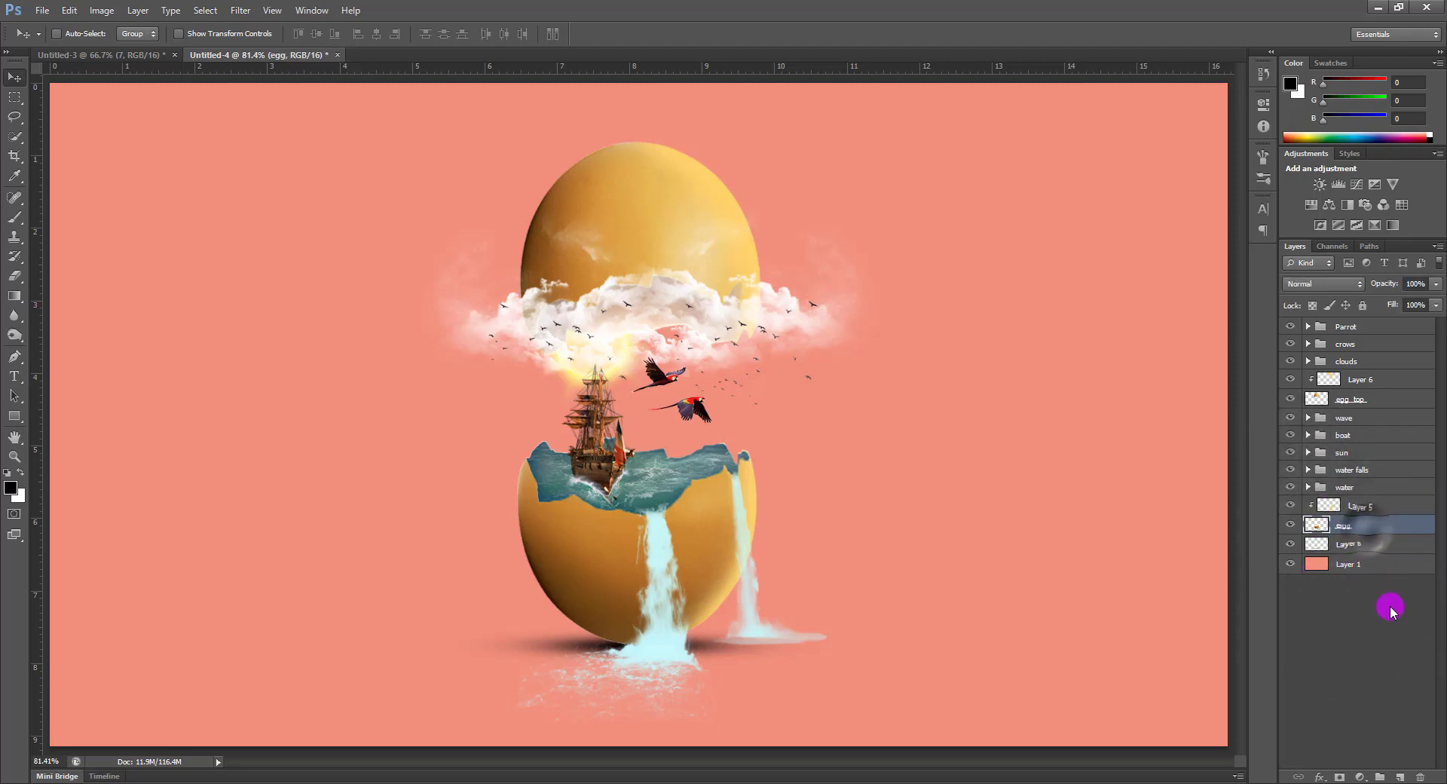
left_click(1400, 776)
key("b")
right_click(607, 428)
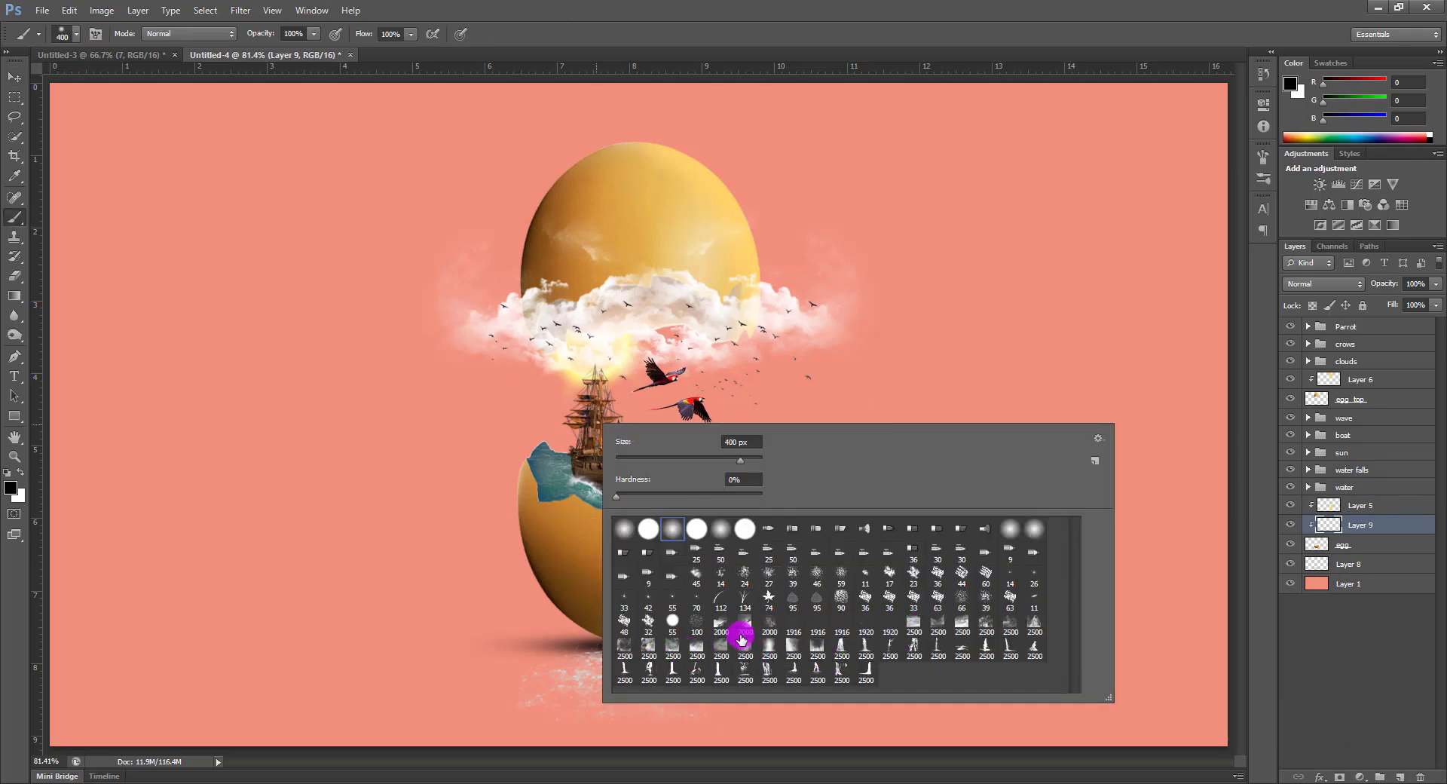
left_click(725, 628)
left_click(670, 496)
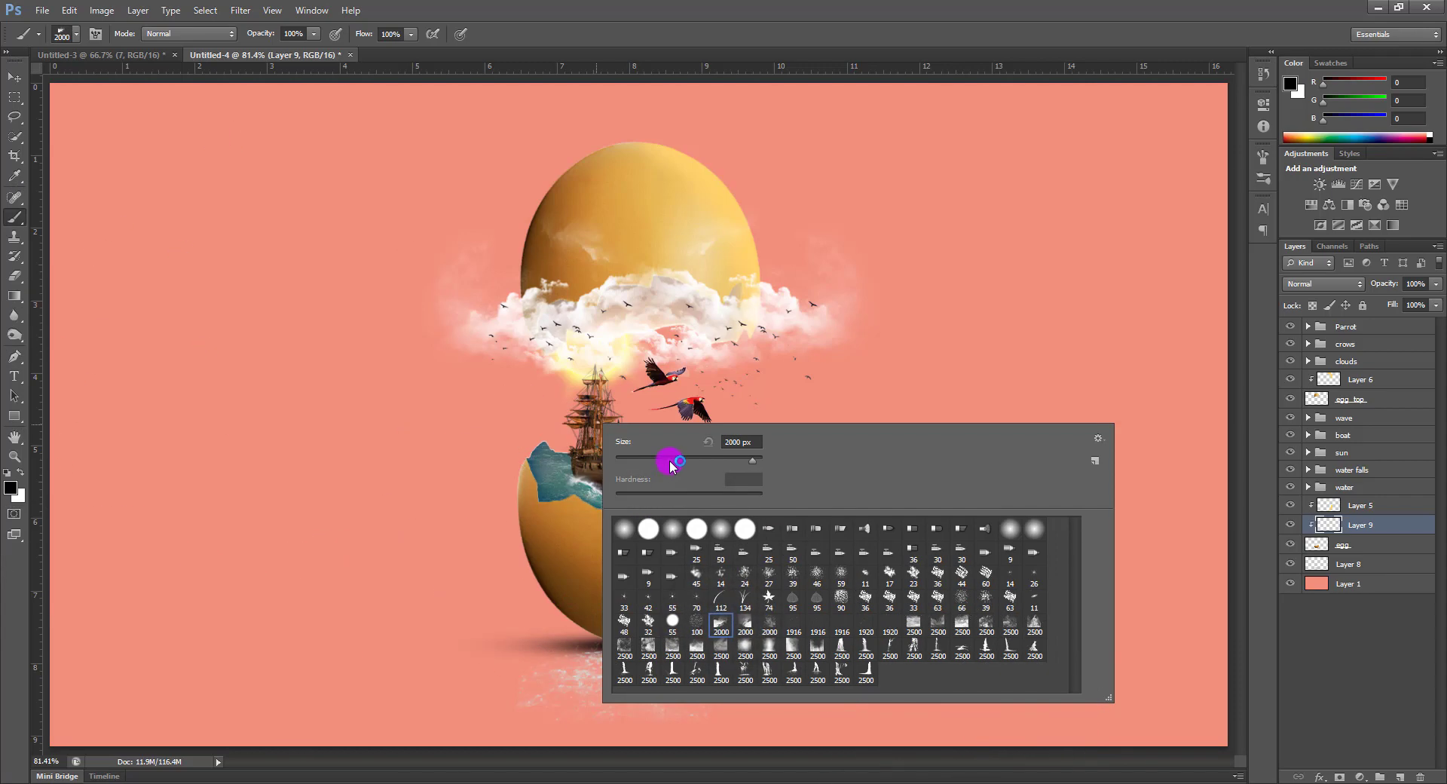
left_click(679, 14)
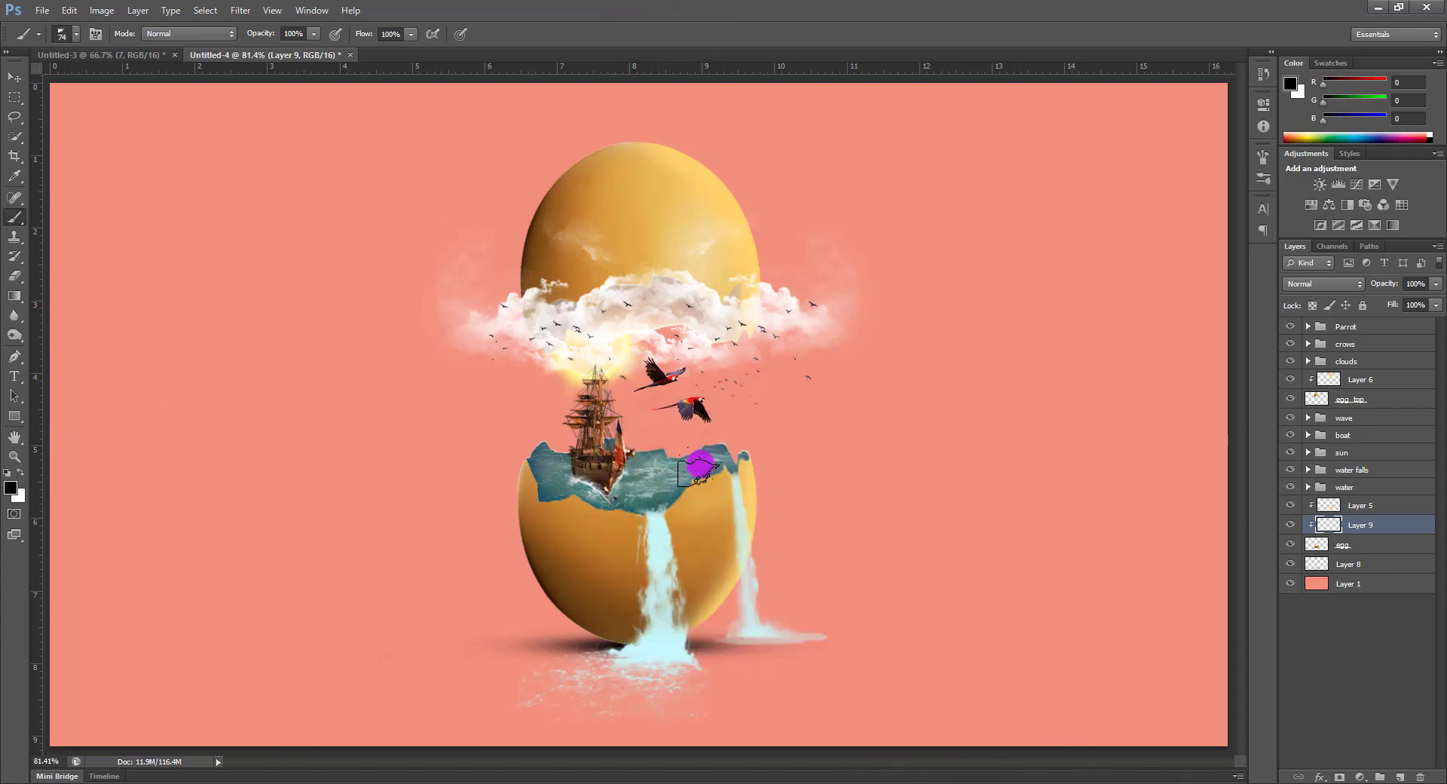
left_click(737, 242, "alt")
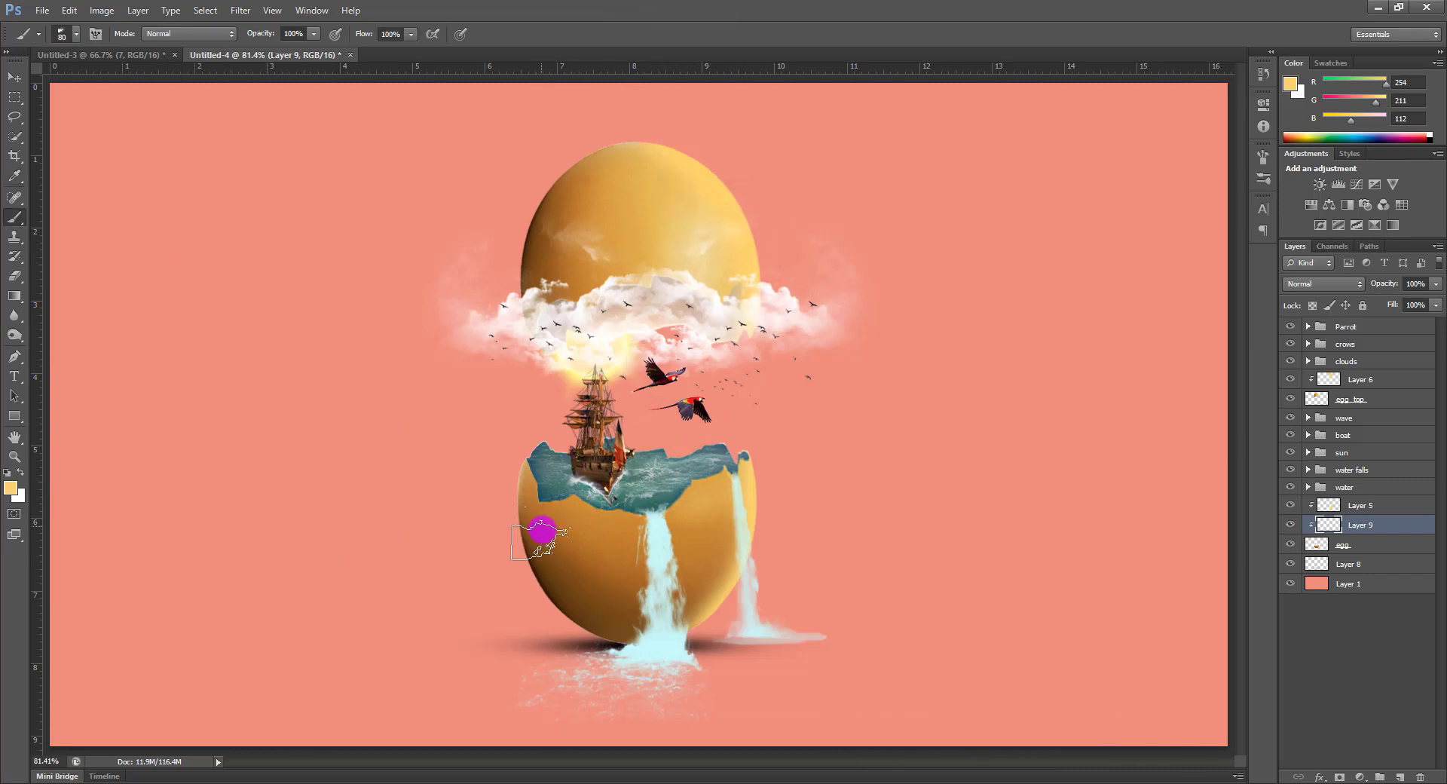
Stamp light yellow texture over the left and lower parts of the lower shell with the brush at about 250 to 300 px
key("bracketright")
key("bracketright")
key("bracketright")
key("bracketright")
key("bracketright")
key("bracketright")
key("bracketright")
left_click(536, 530)
key("bracketleft")
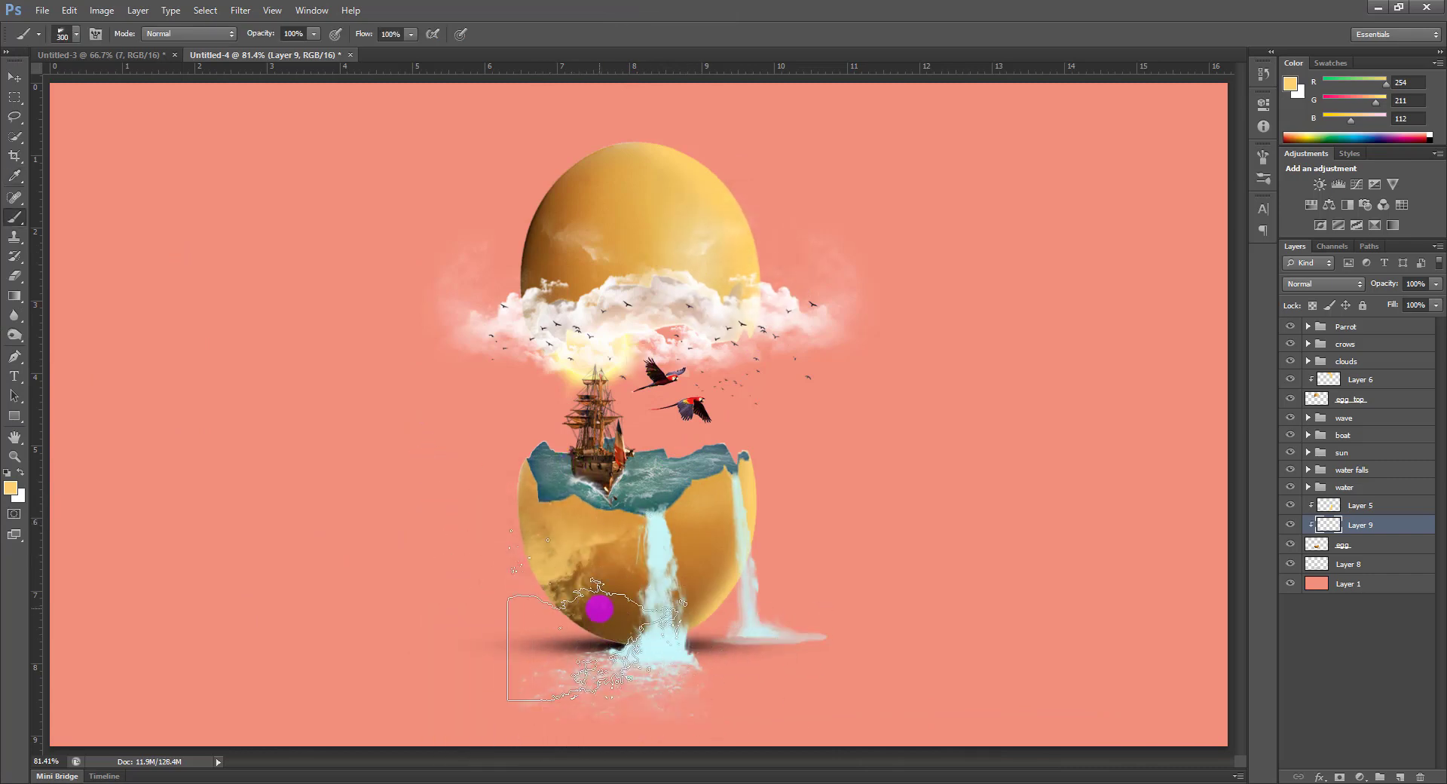
key("bracketleft")
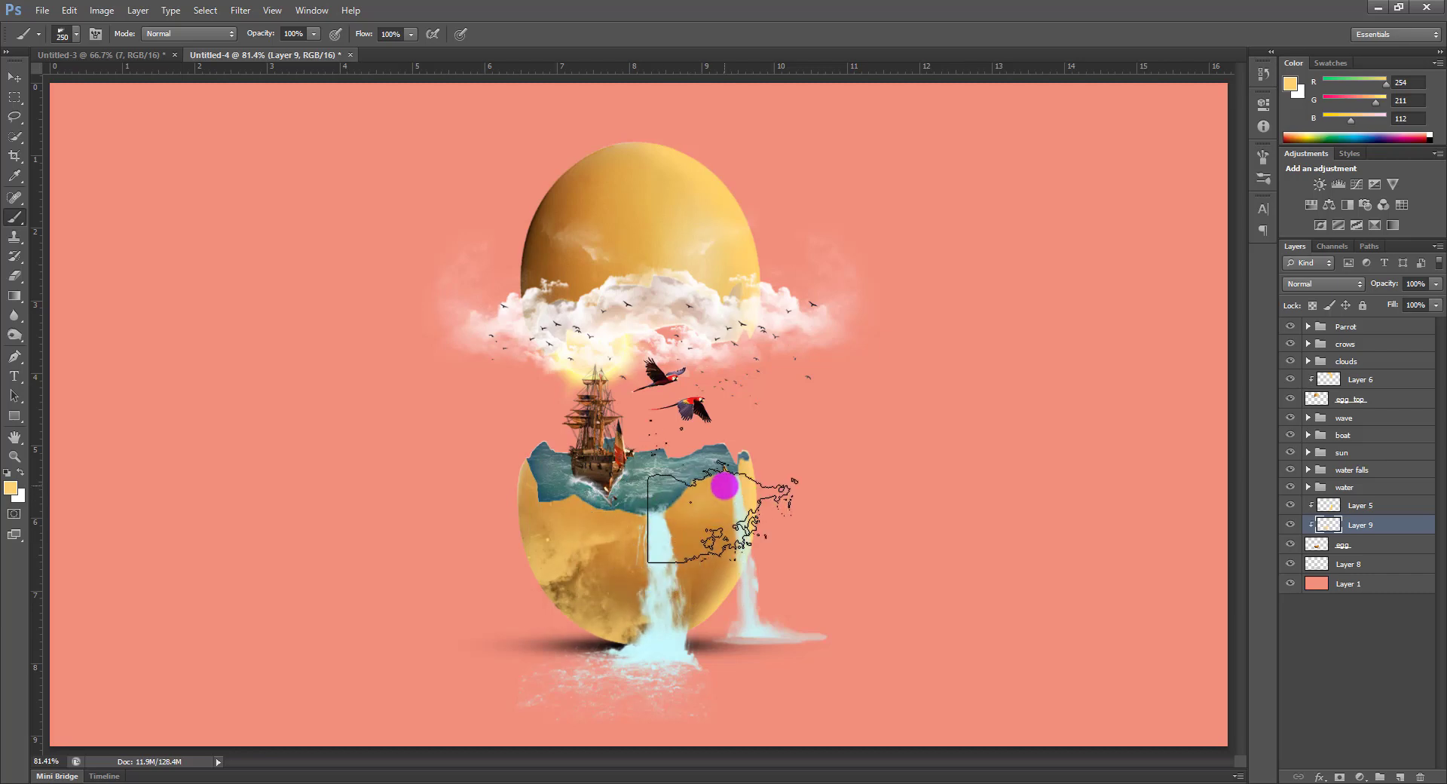
Rotate the textured brush tip to -155° and stamp texture on the right side of the lower shell at about 252 px
left_click(1263, 156)
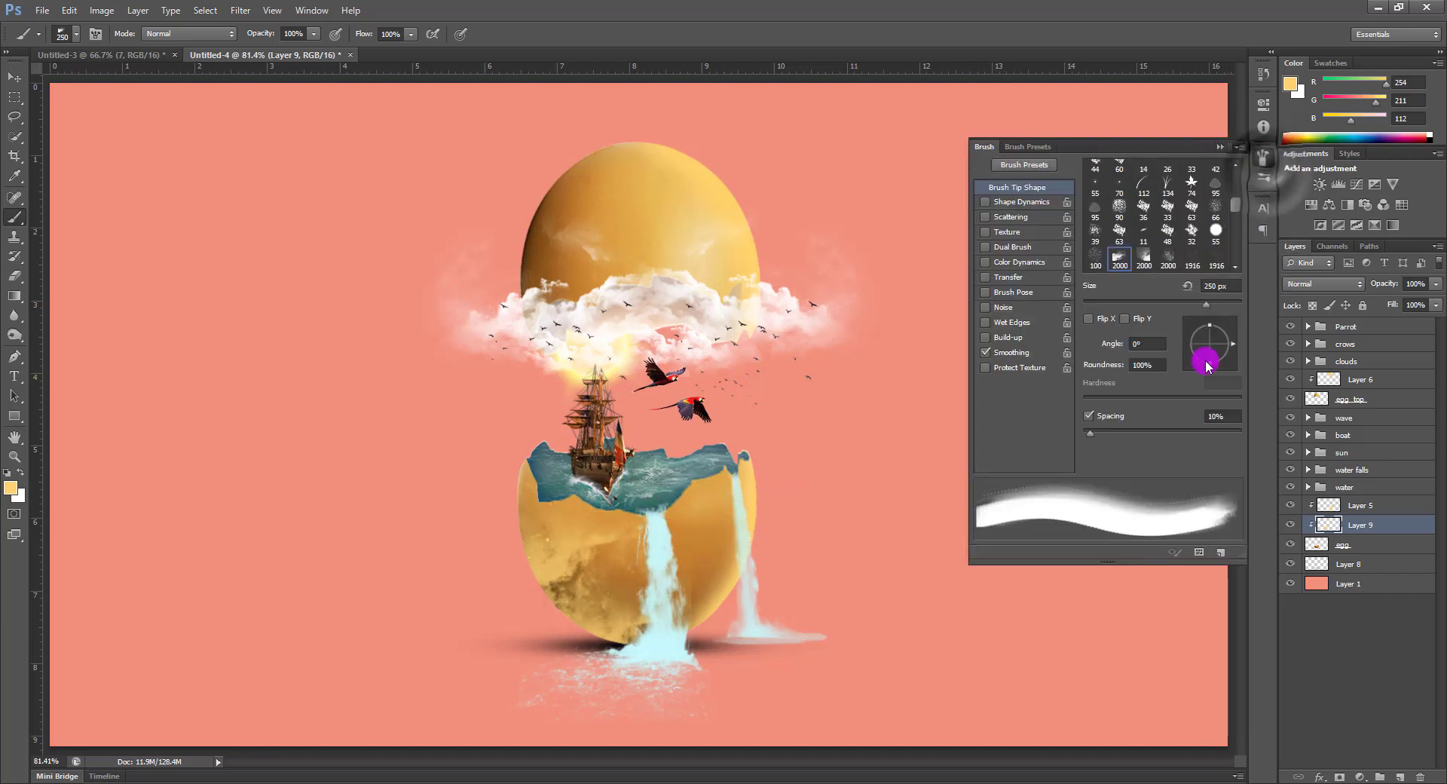
mouse_move(1206, 365)
left_mouse_down()
mouse_move(1202, 329)
mouse_move(811, 543)
mouse_move(730, 568)
mouse_move(814, 516)
left_mouse_up()
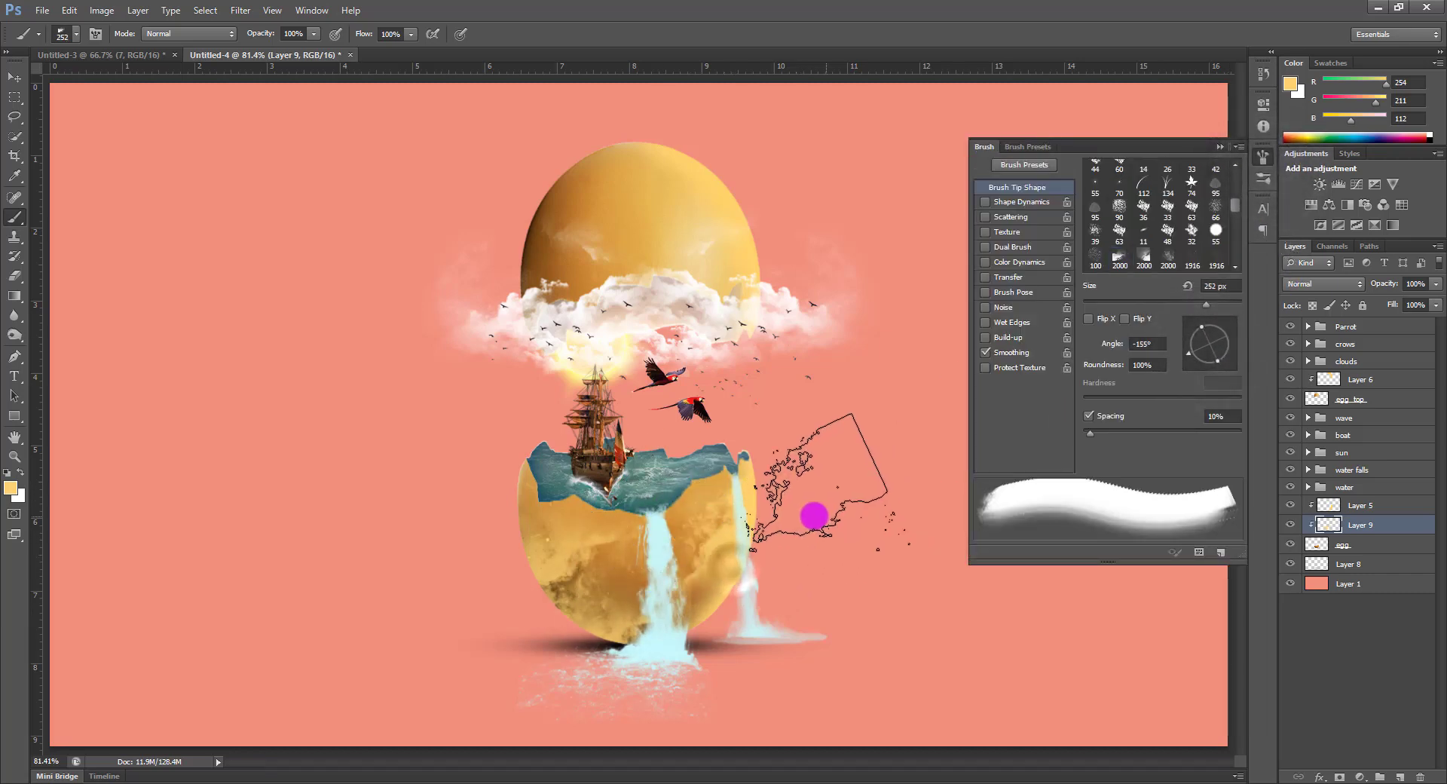
left_click(1221, 149)
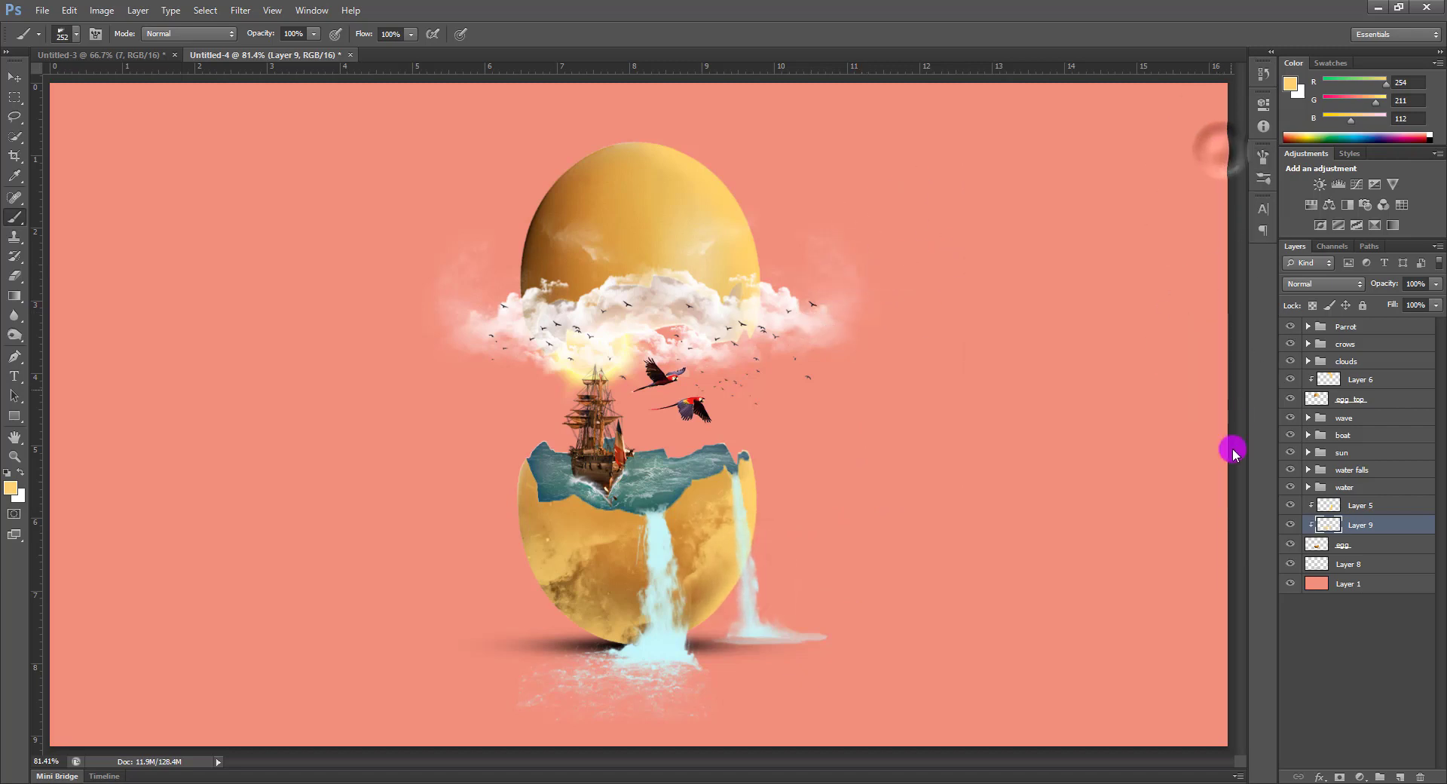
Erase the shell texture beside the main waterfall with a 100 px eraser and lower Layer 9's opacity to 29%
key("e")
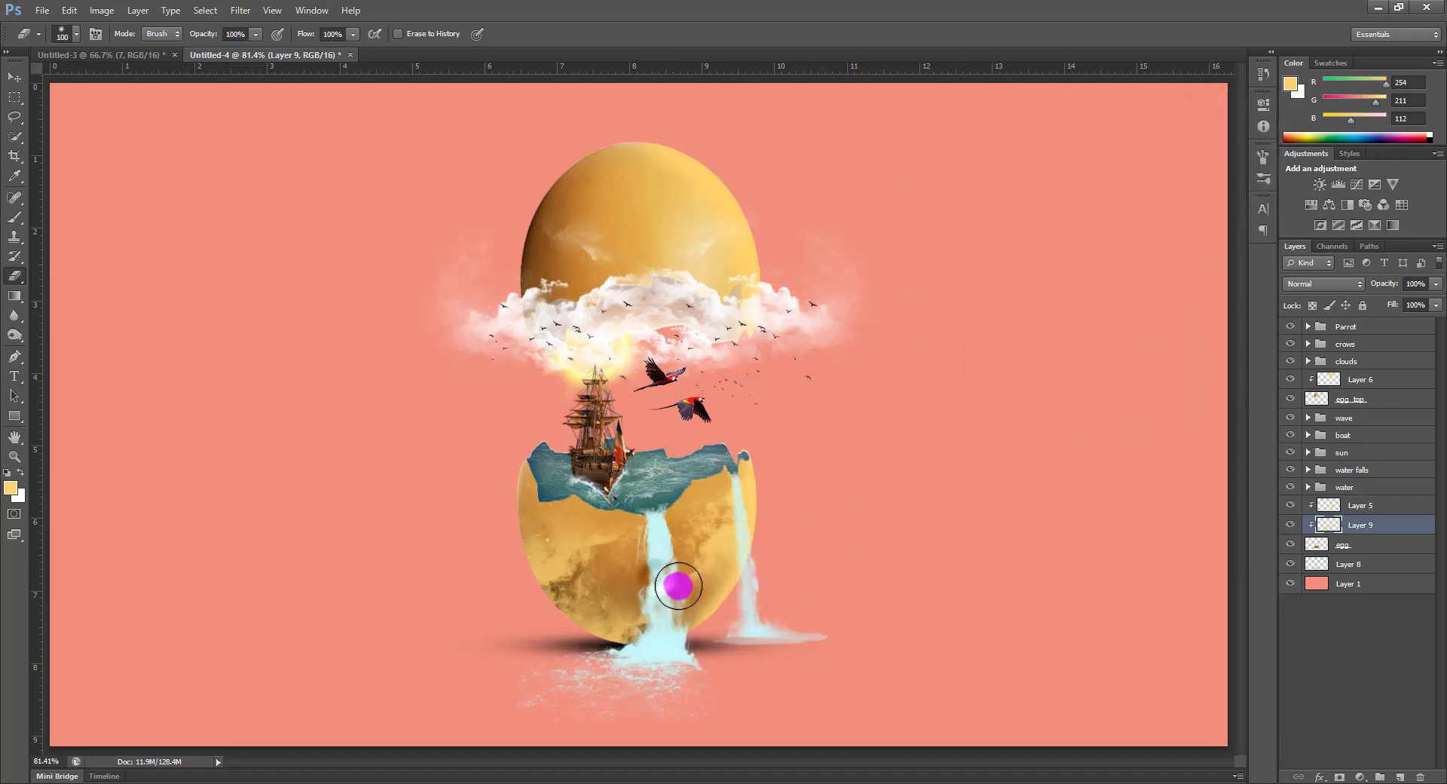
mouse_move(679, 586)
left_mouse_down()
mouse_move(649, 529)
mouse_move(679, 618)
left_mouse_up()
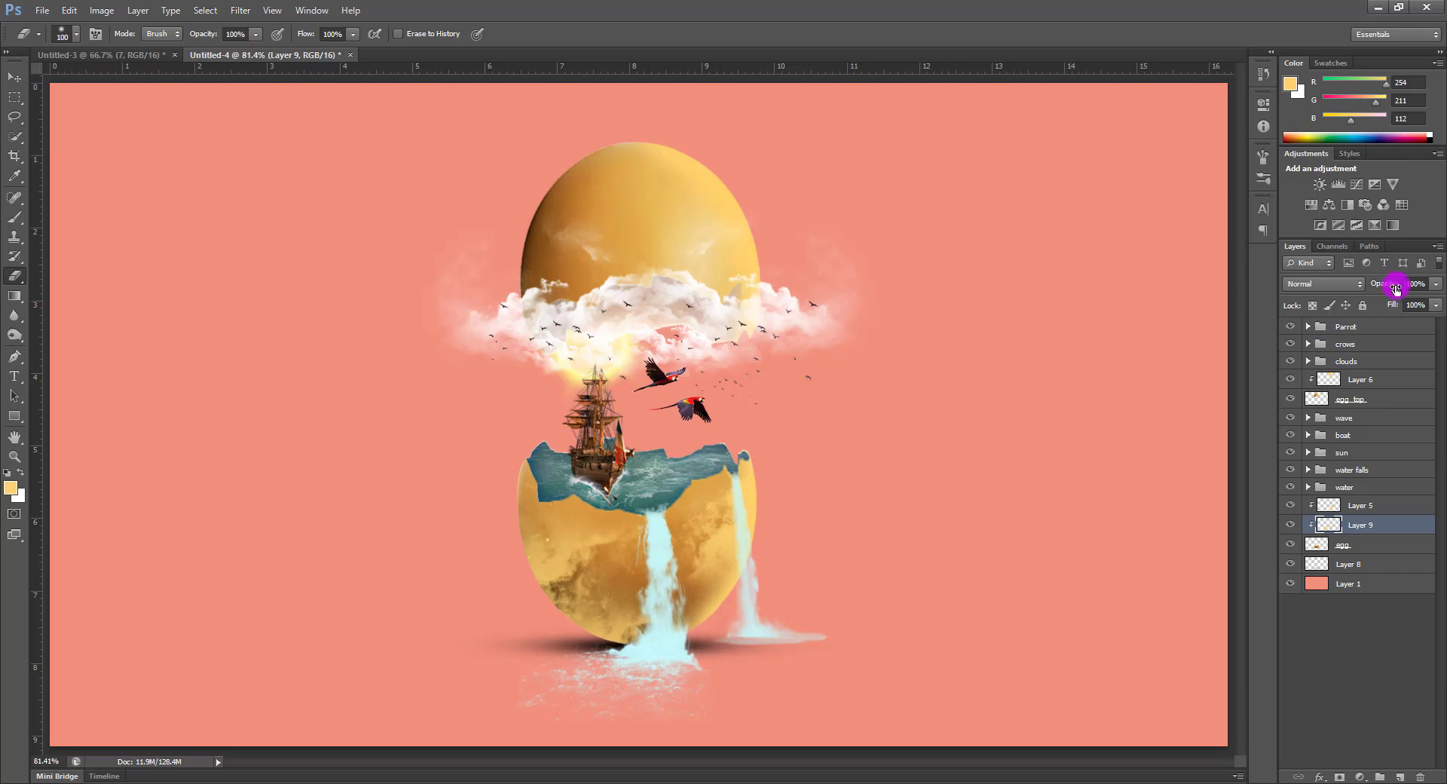
left_click_drag(1325, 286, 1332, 288)
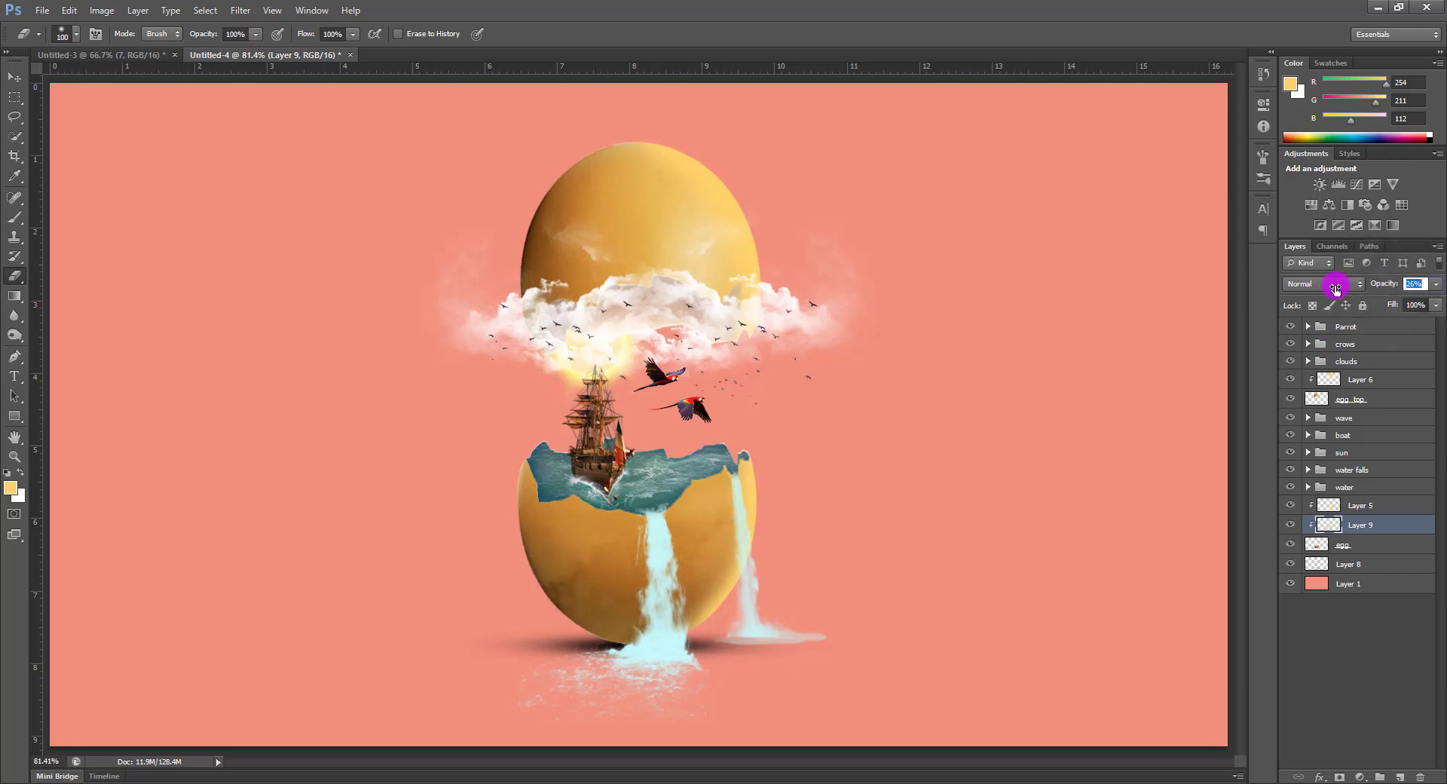
key("c")
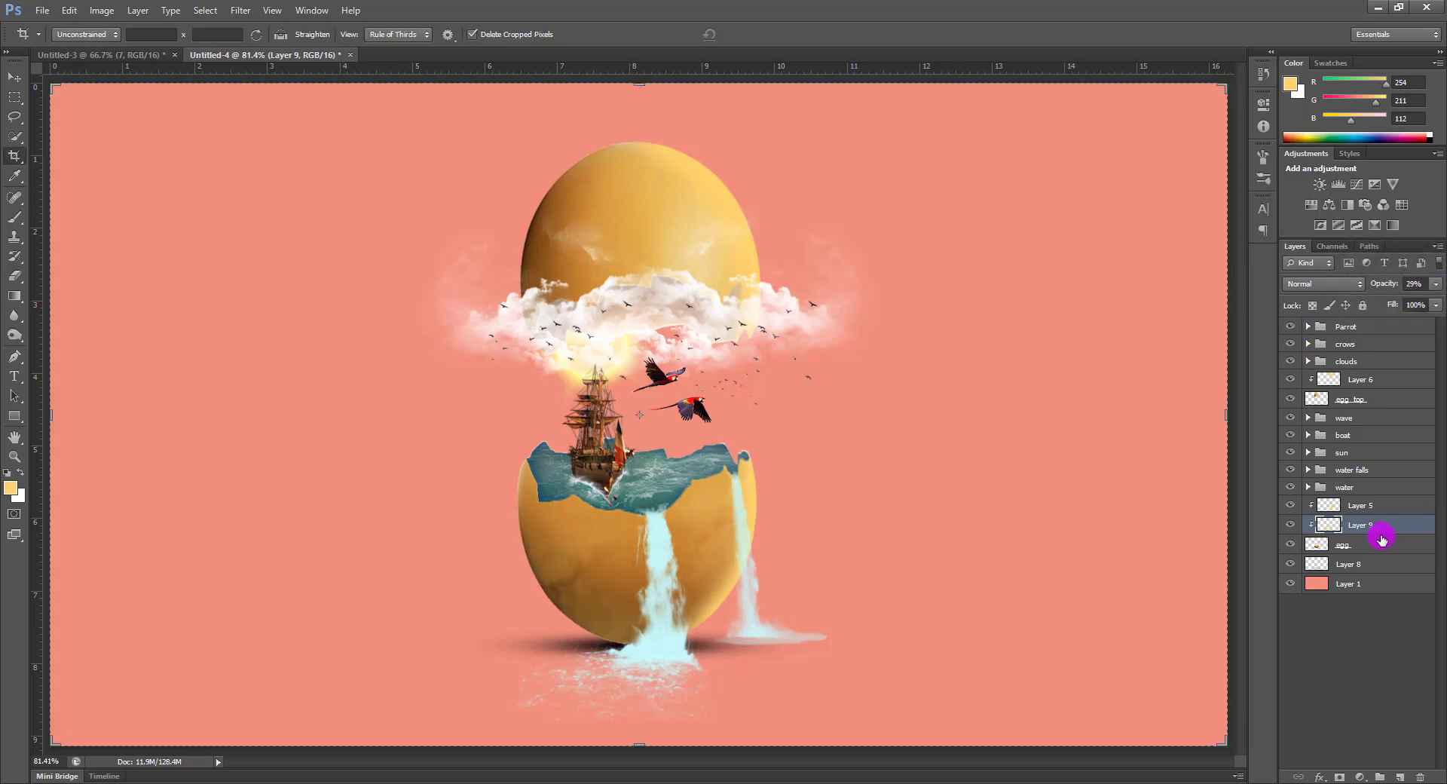
Duplicate Layer 9, clip the copy to the egg top and move it over the upper shell, keeping Layer 5 clipped to the lower egg
key("ctrl+j")
left_click_drag(1363, 523, 1350, 405)
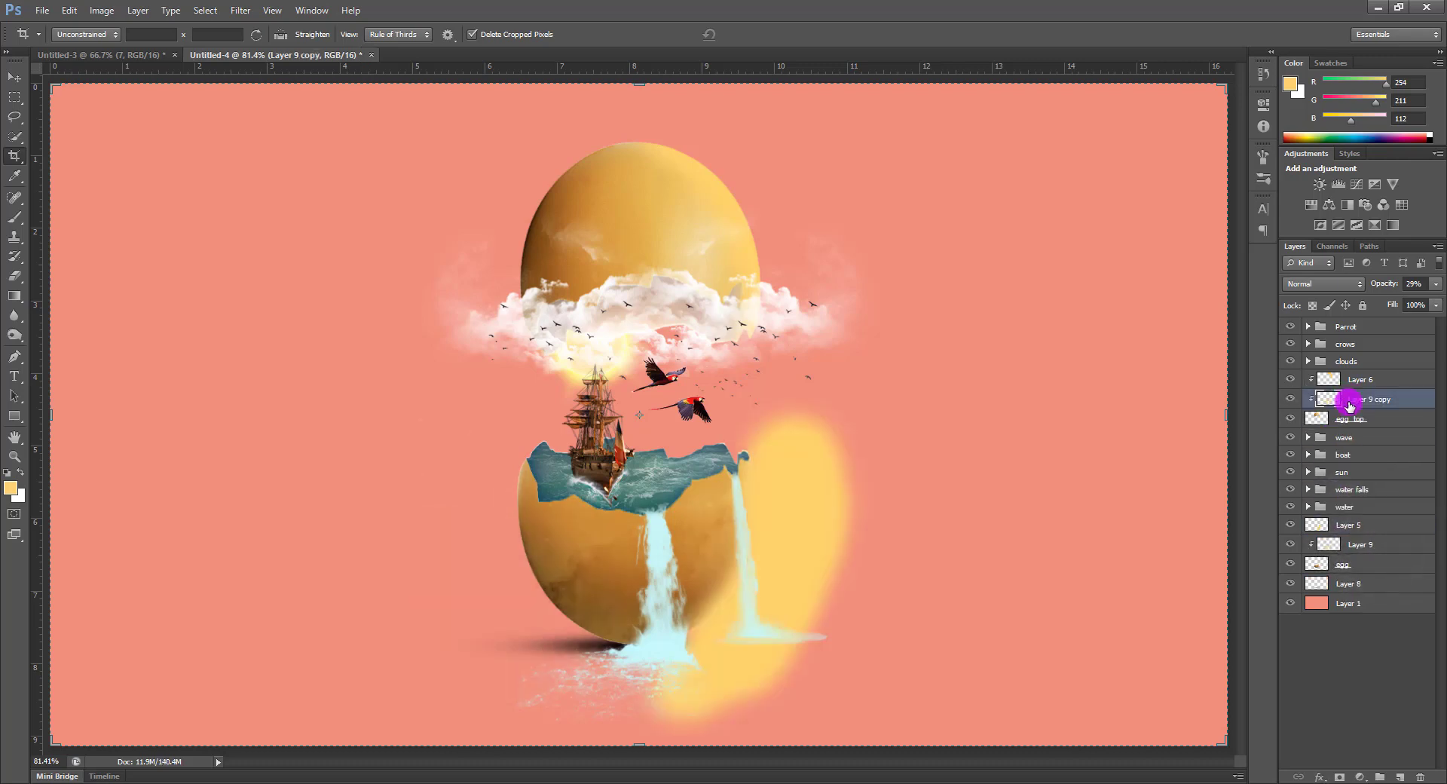
left_click(1362, 553, "alt")
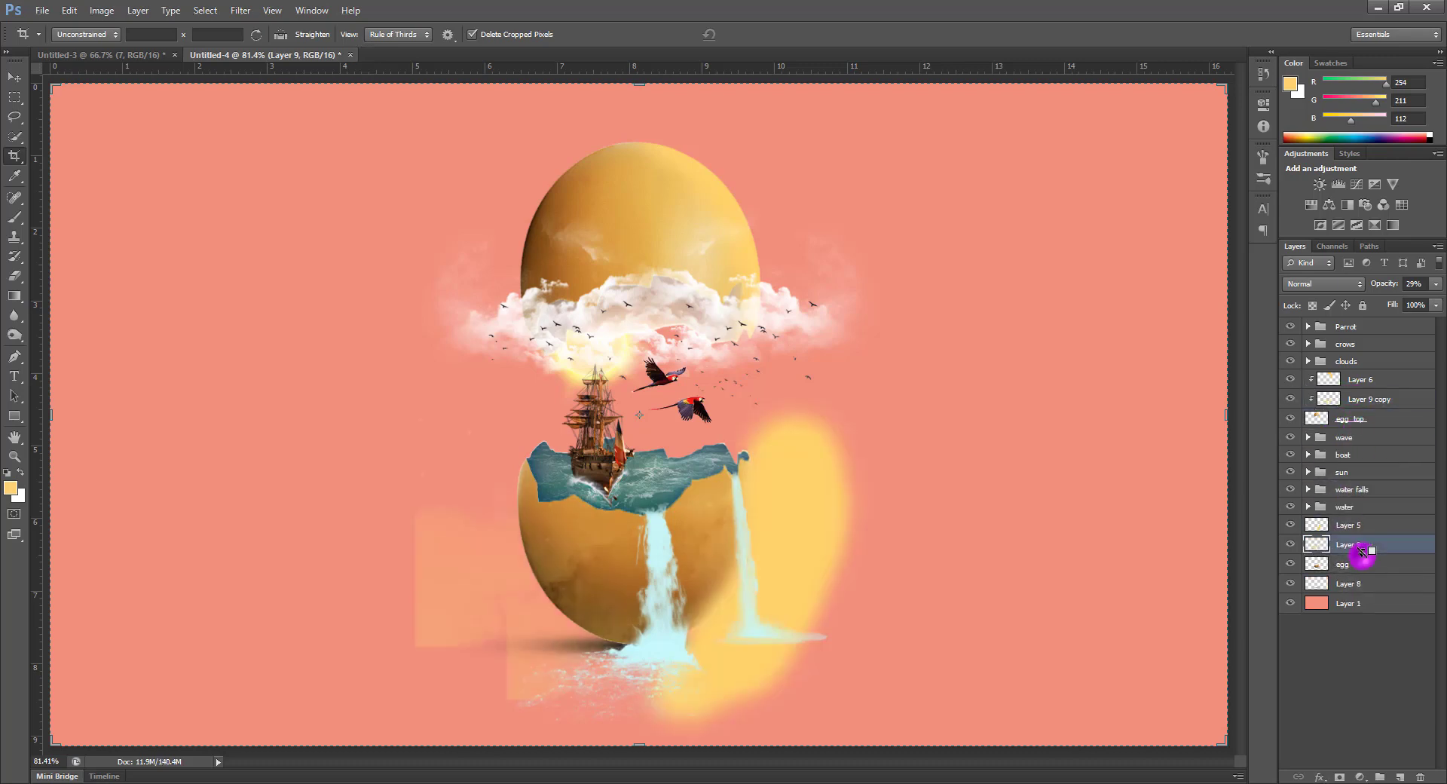
key("ctrl+z")
left_click(1361, 528, "alt")
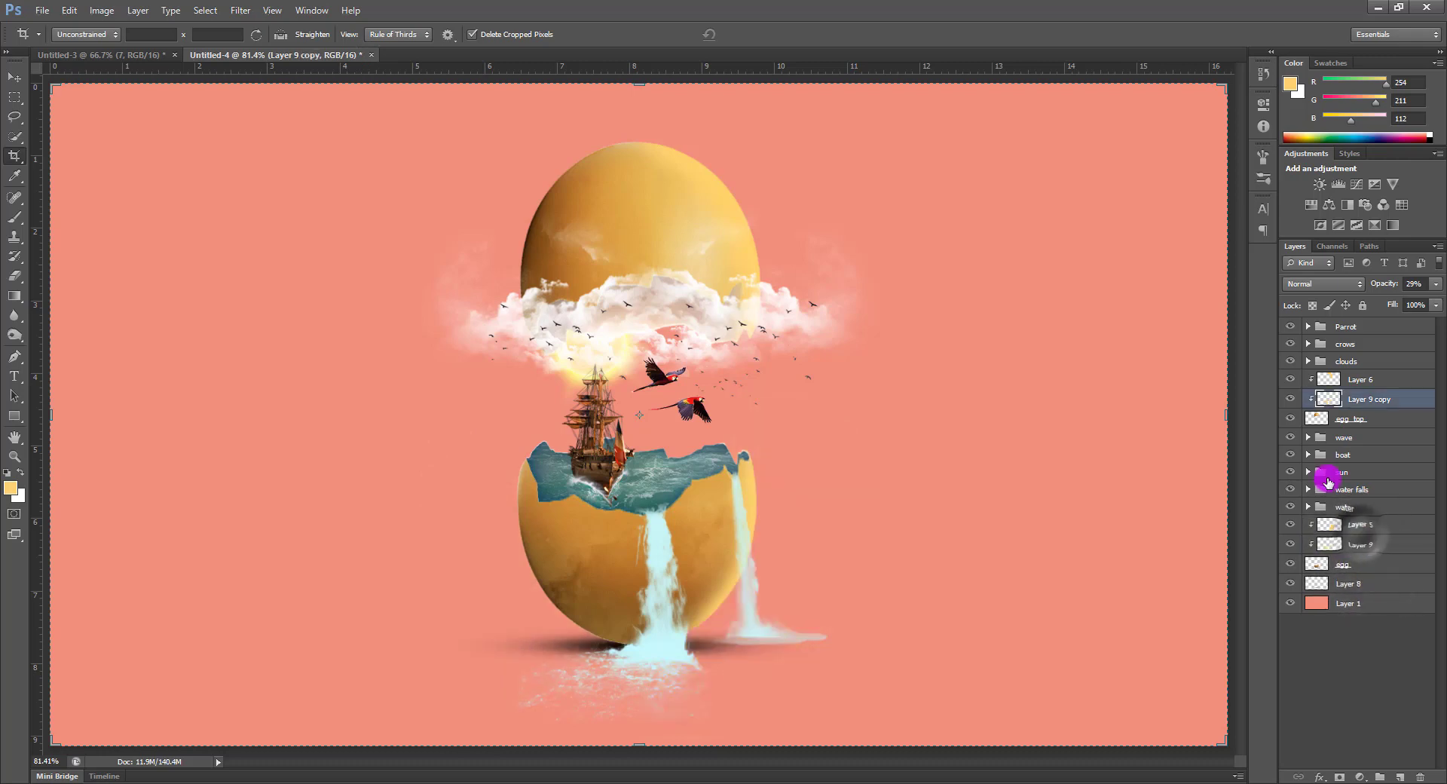
left_click(15, 77)
left_click_drag(688, 501, 770, 175)
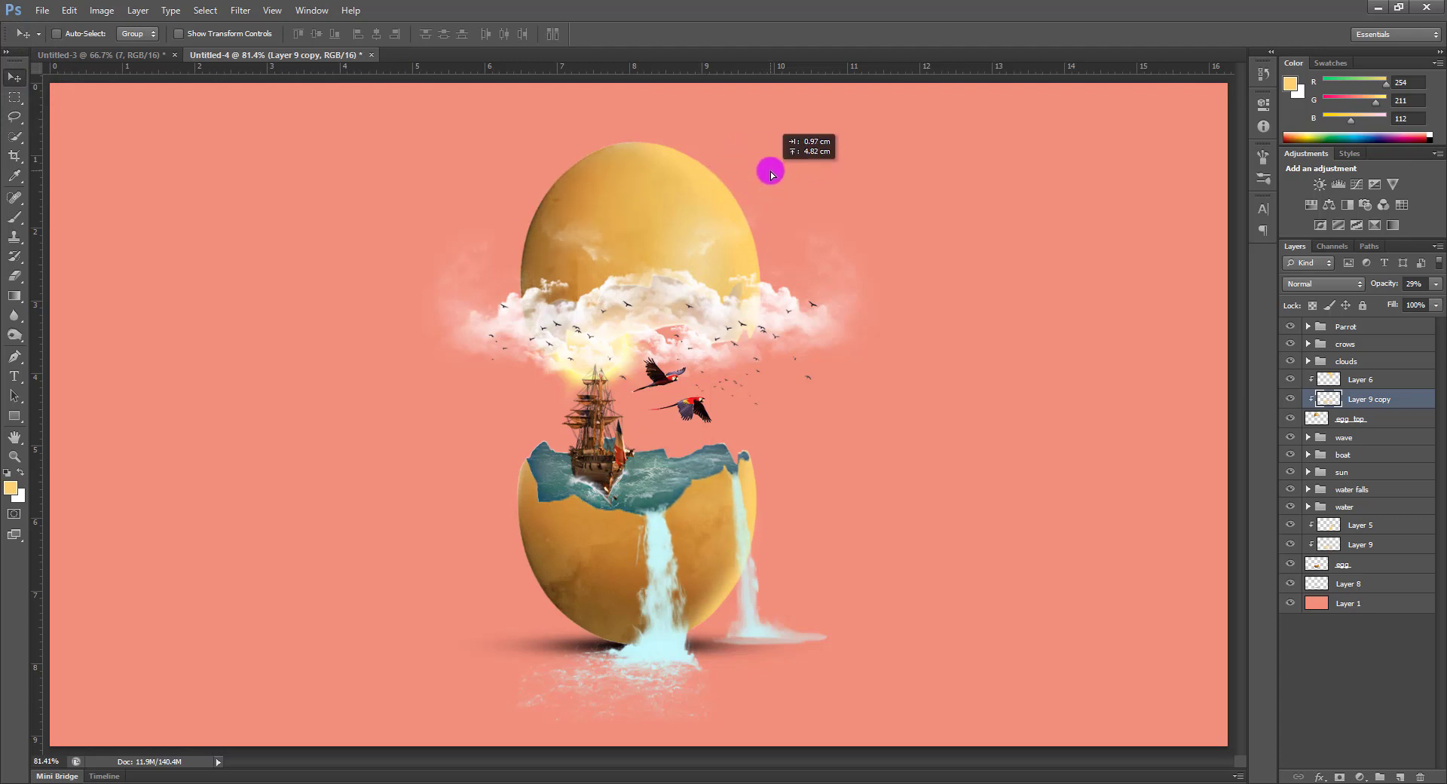
Lower the texture opacity to 9% on the lower shell's Layer 9 and to 13% on the upper shell's copy
left_click(1384, 550)
left_click_drag(1394, 284, 1380, 287)
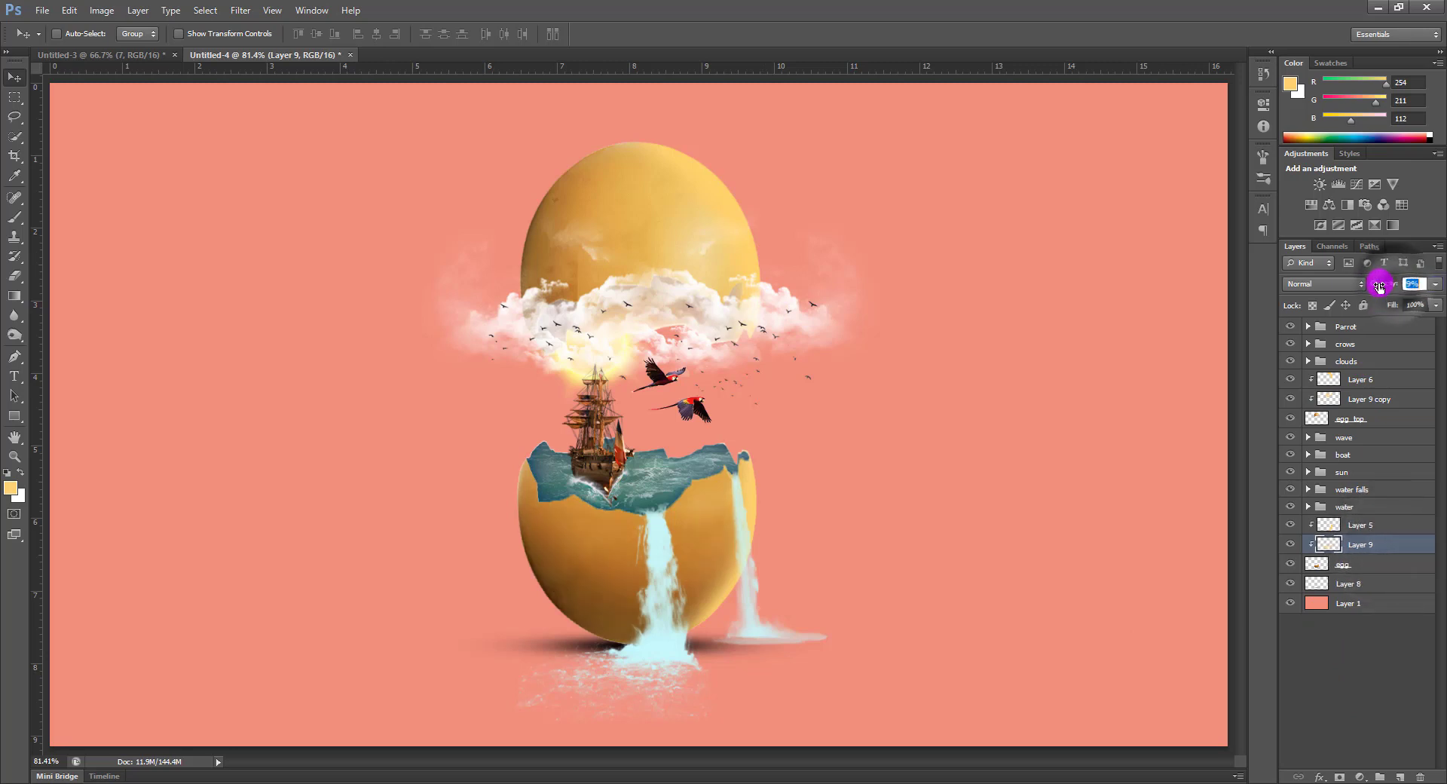
left_click(1381, 397)
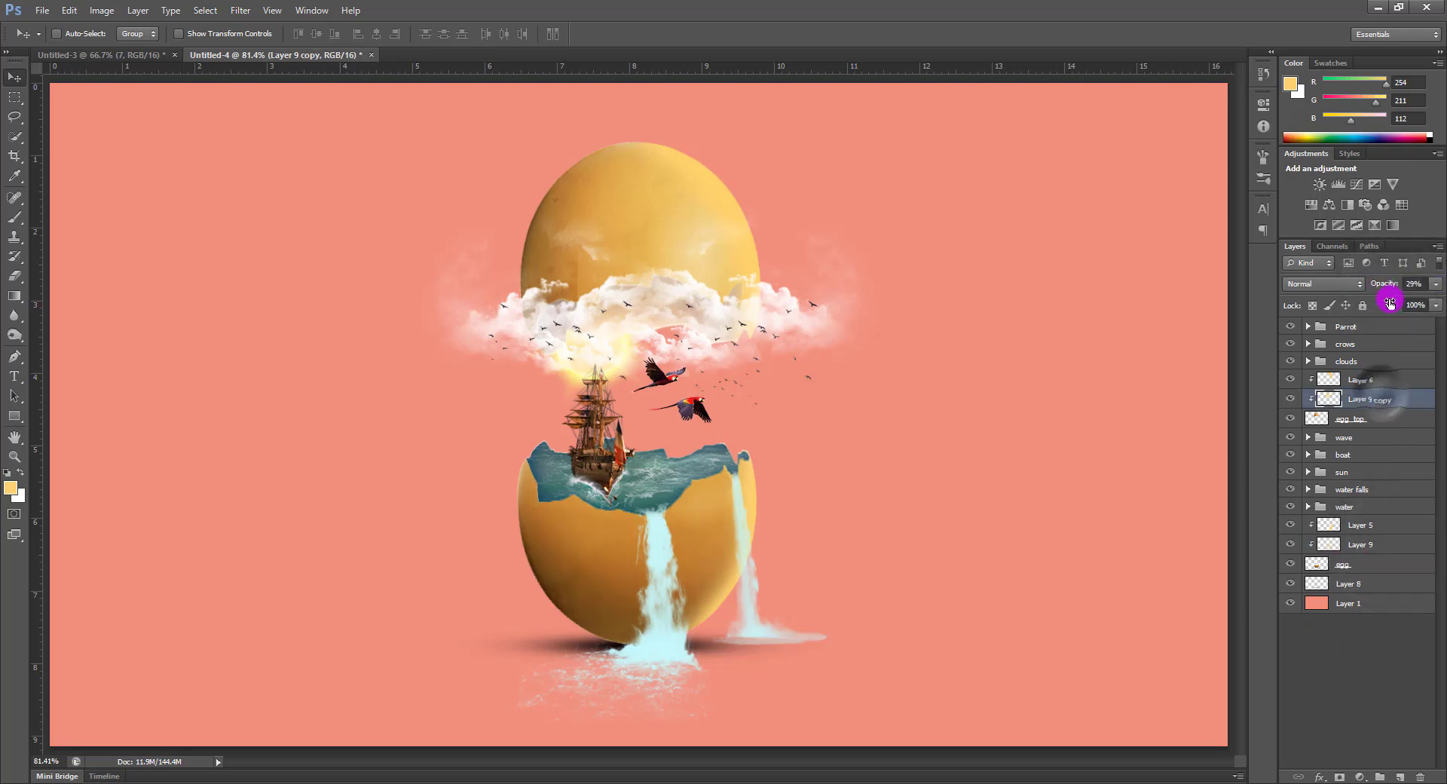
left_click_drag(1395, 284, 1372, 285)
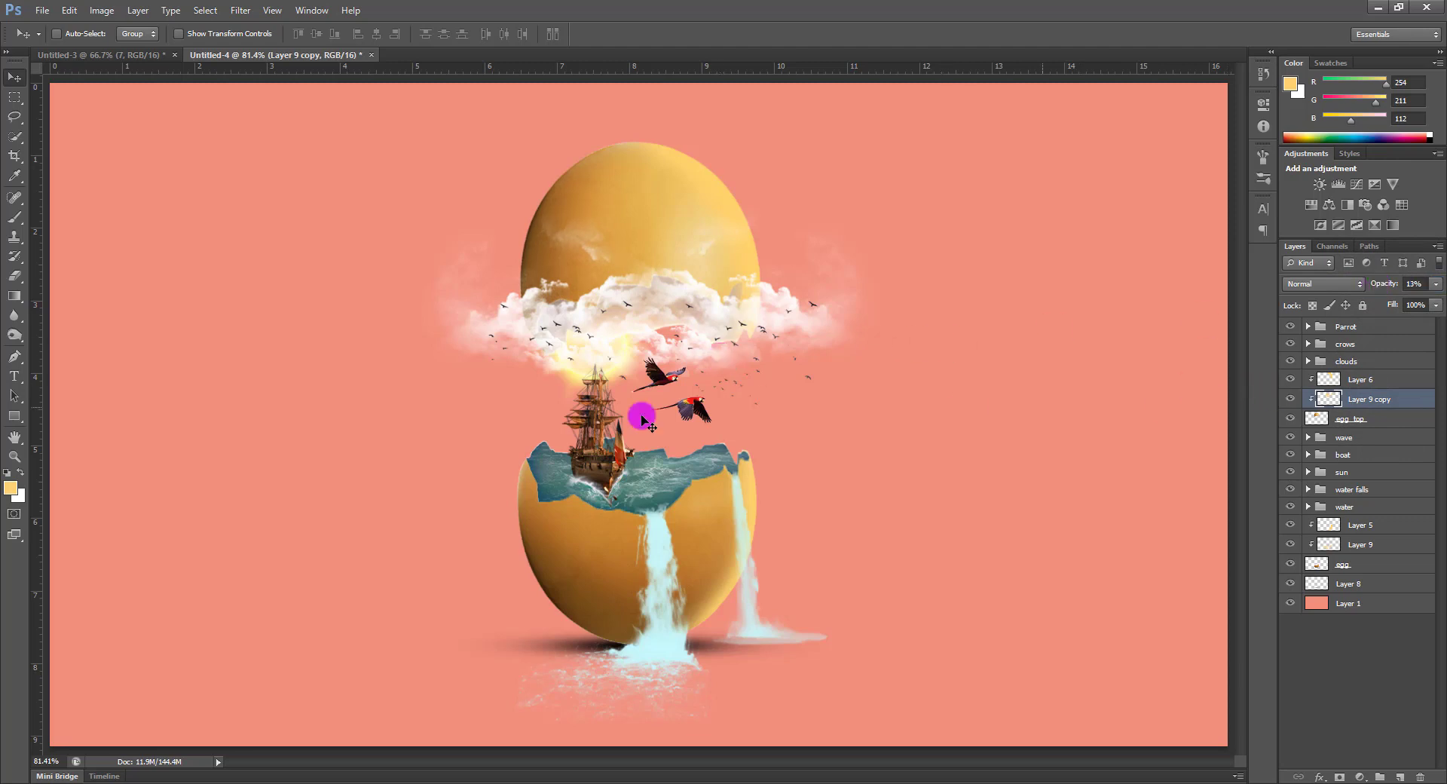
Group Layer 6, Layer 9 copy and the upper shell's layer, and name the group "egg top"
key("e")
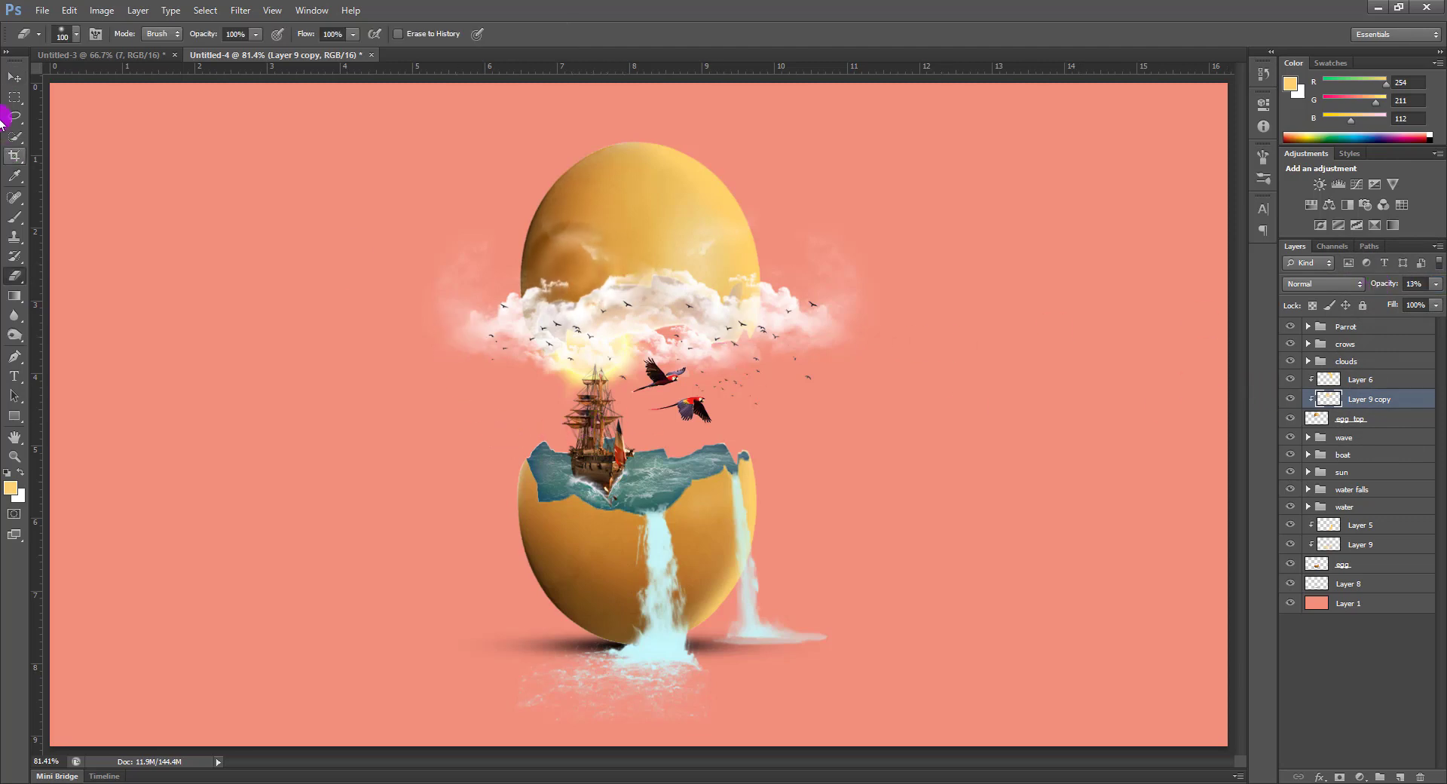
left_click(14, 77)
left_click(251, 280)
key("ctrl+minus")
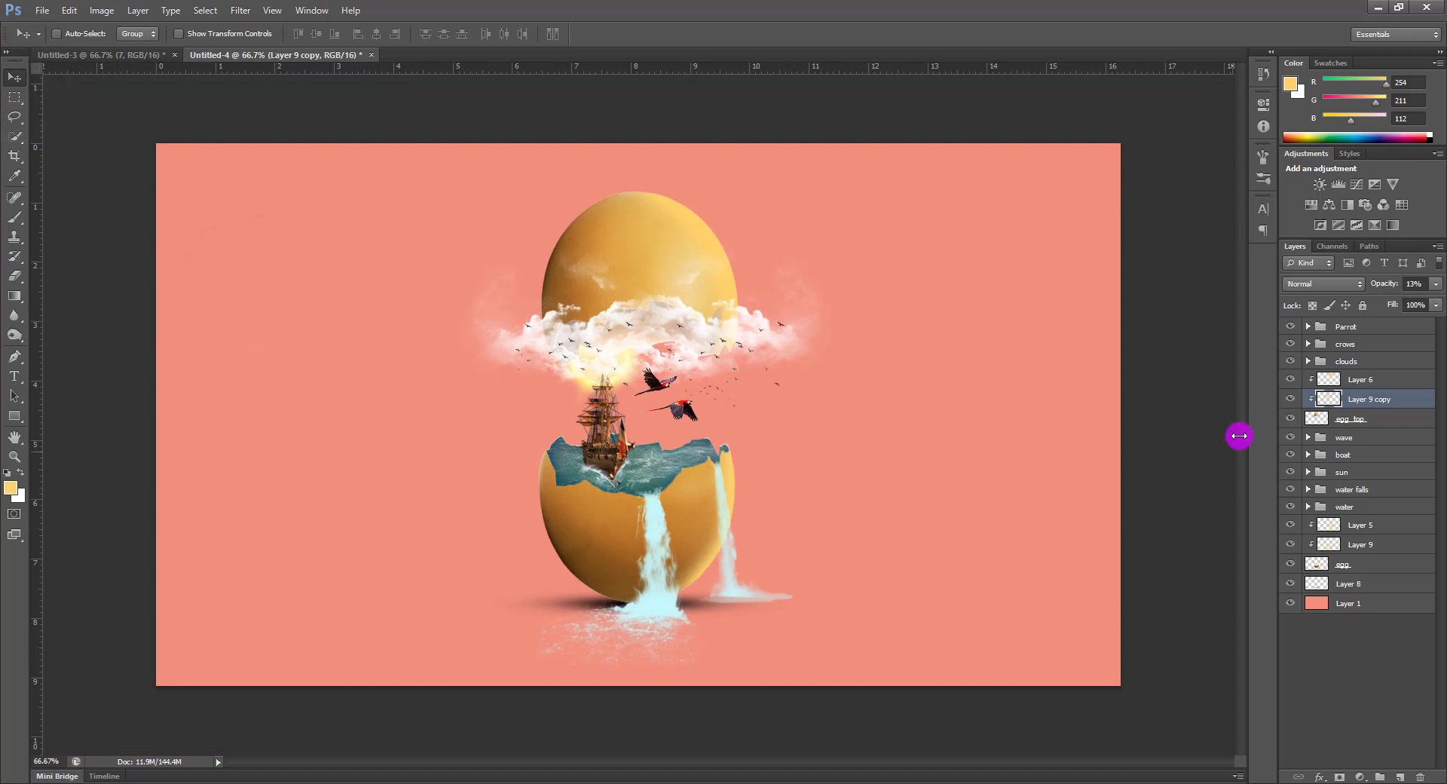
left_click(1365, 383)
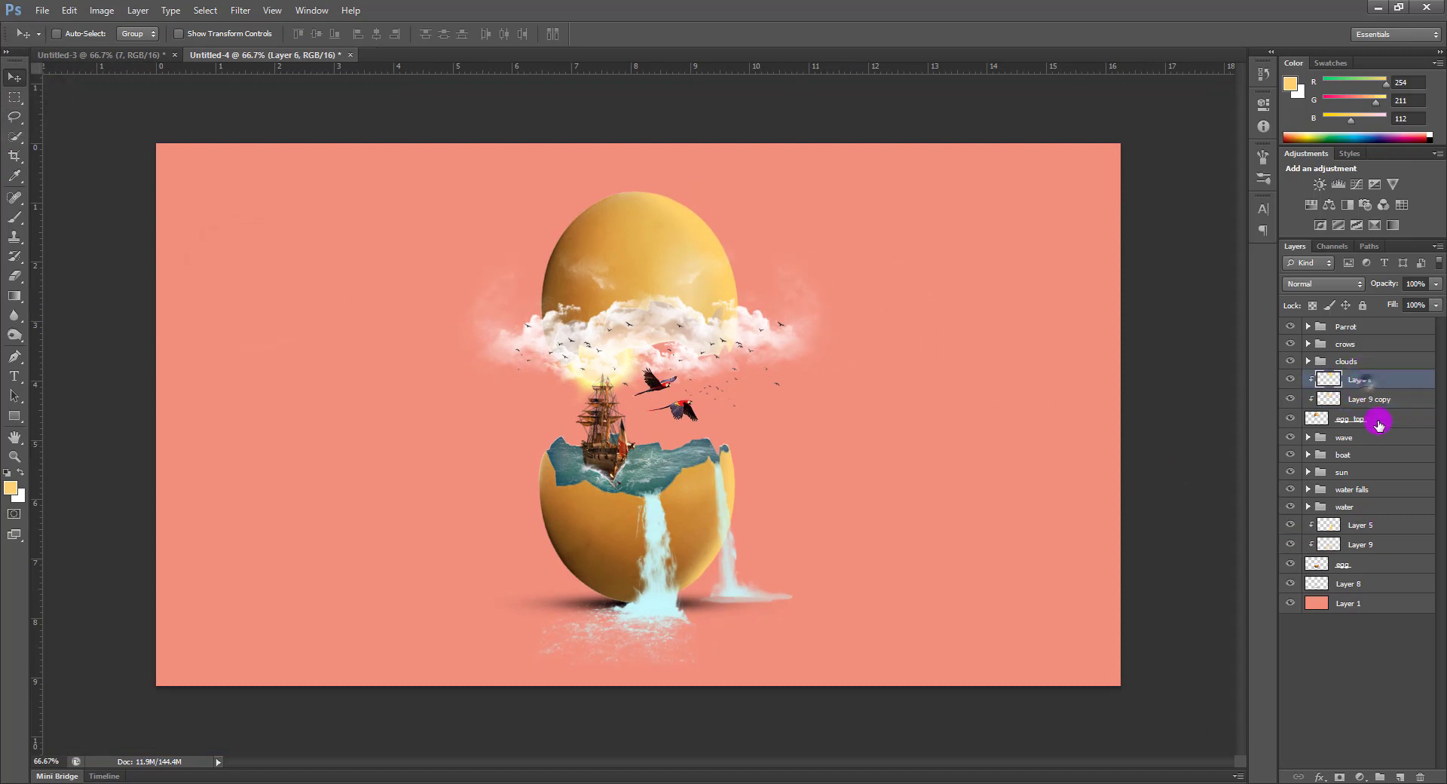
left_click(1378, 422, "shift")
key("ctrl+g")
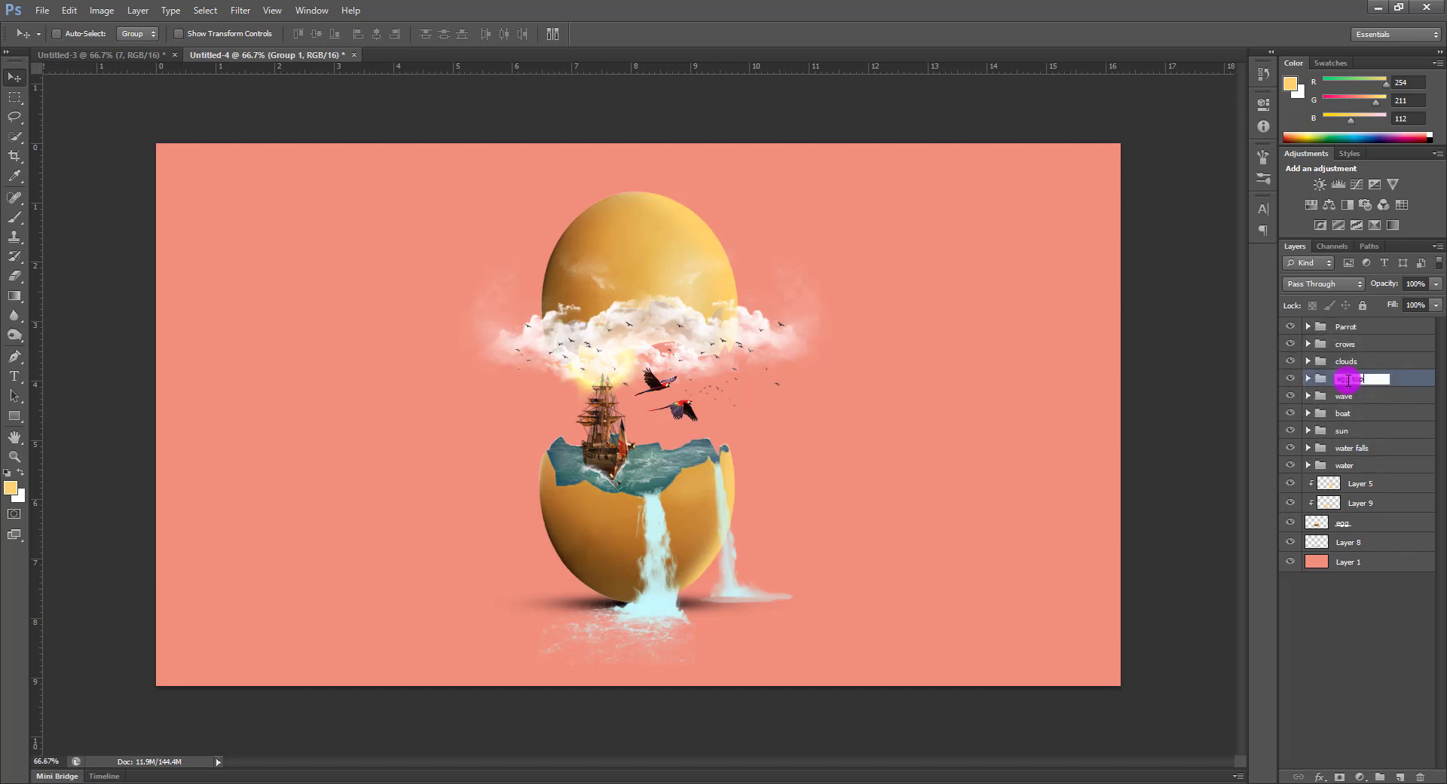
Group Layer 5, Layer 9, the lower shell and its shadow on Layer 8 as "egg down"
left_click(1370, 486)
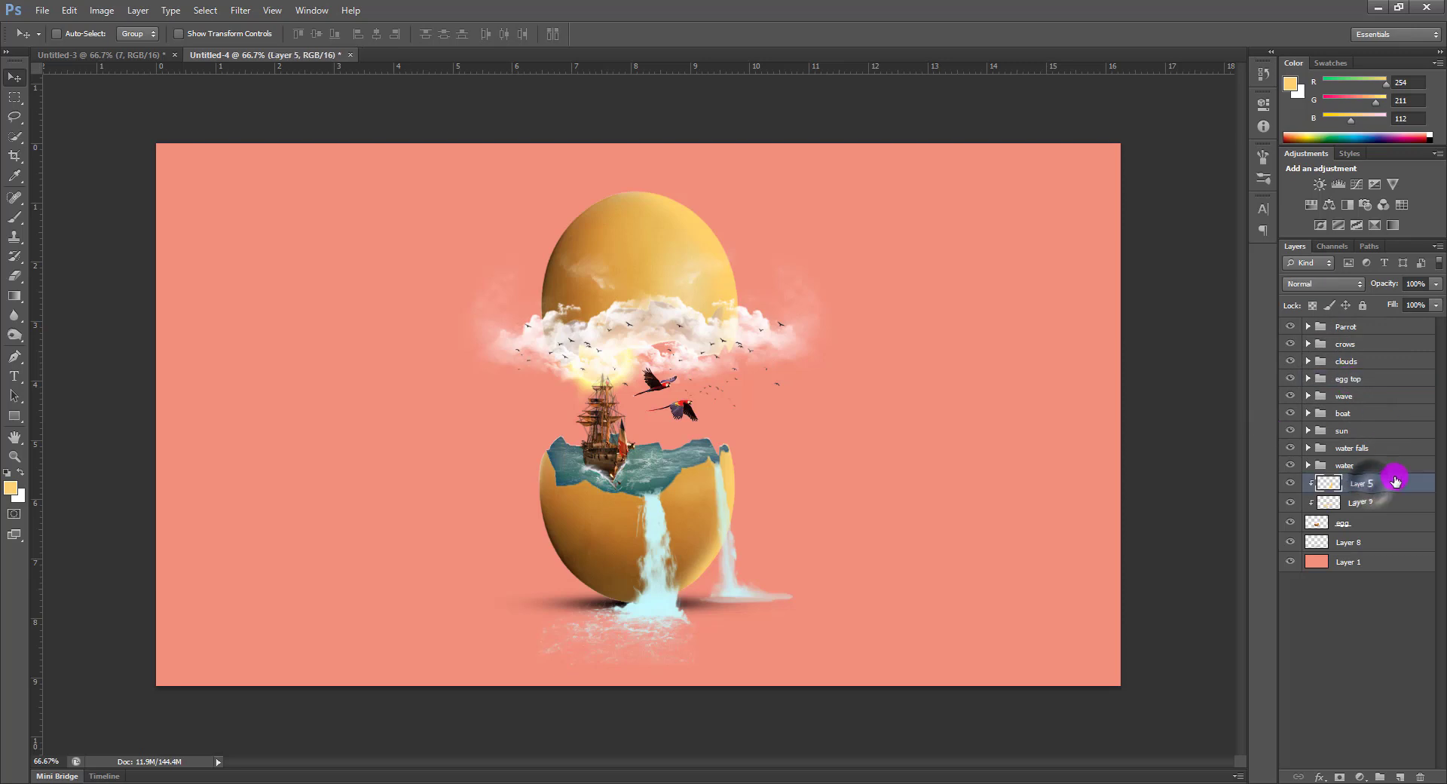
left_click(1380, 534, "shift")
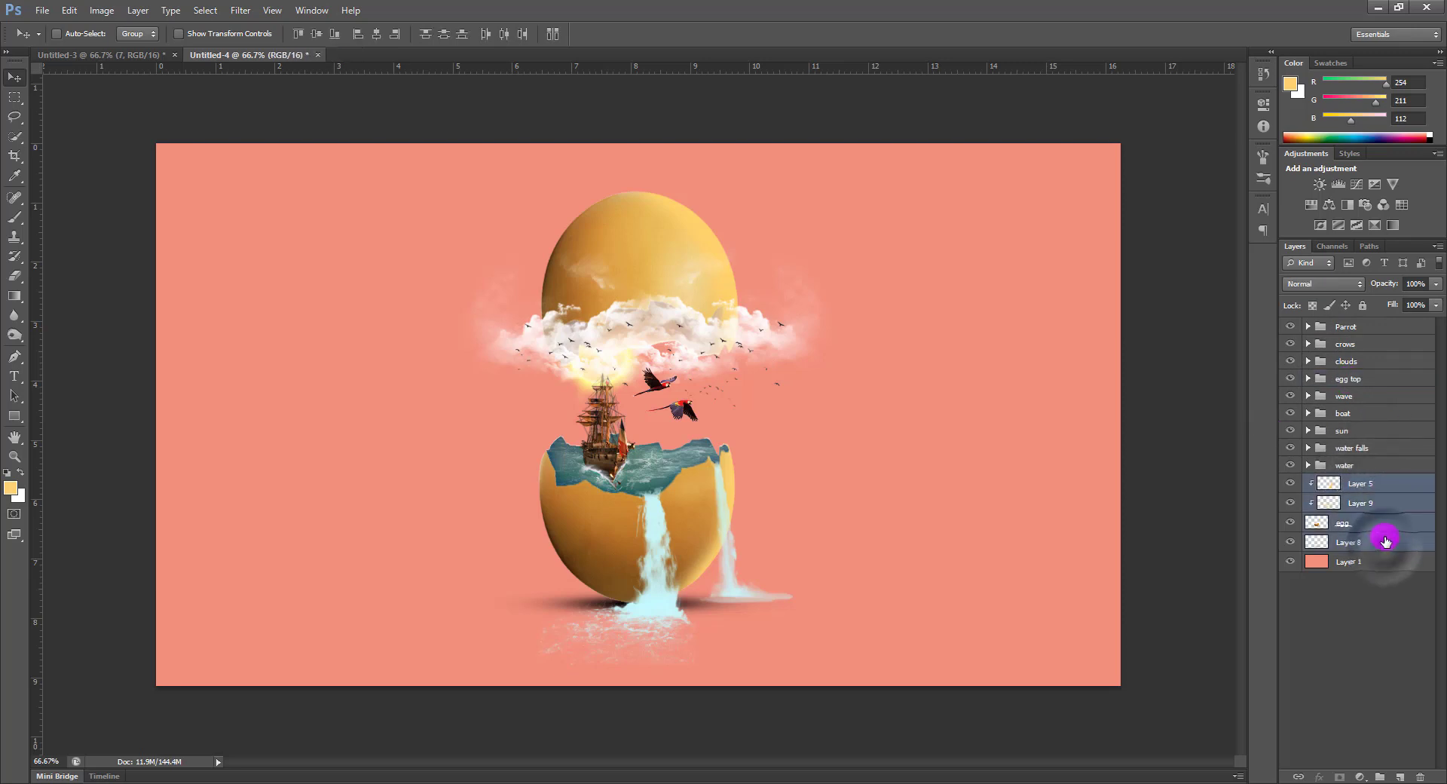
key("ctrl+g")
type("egg down")
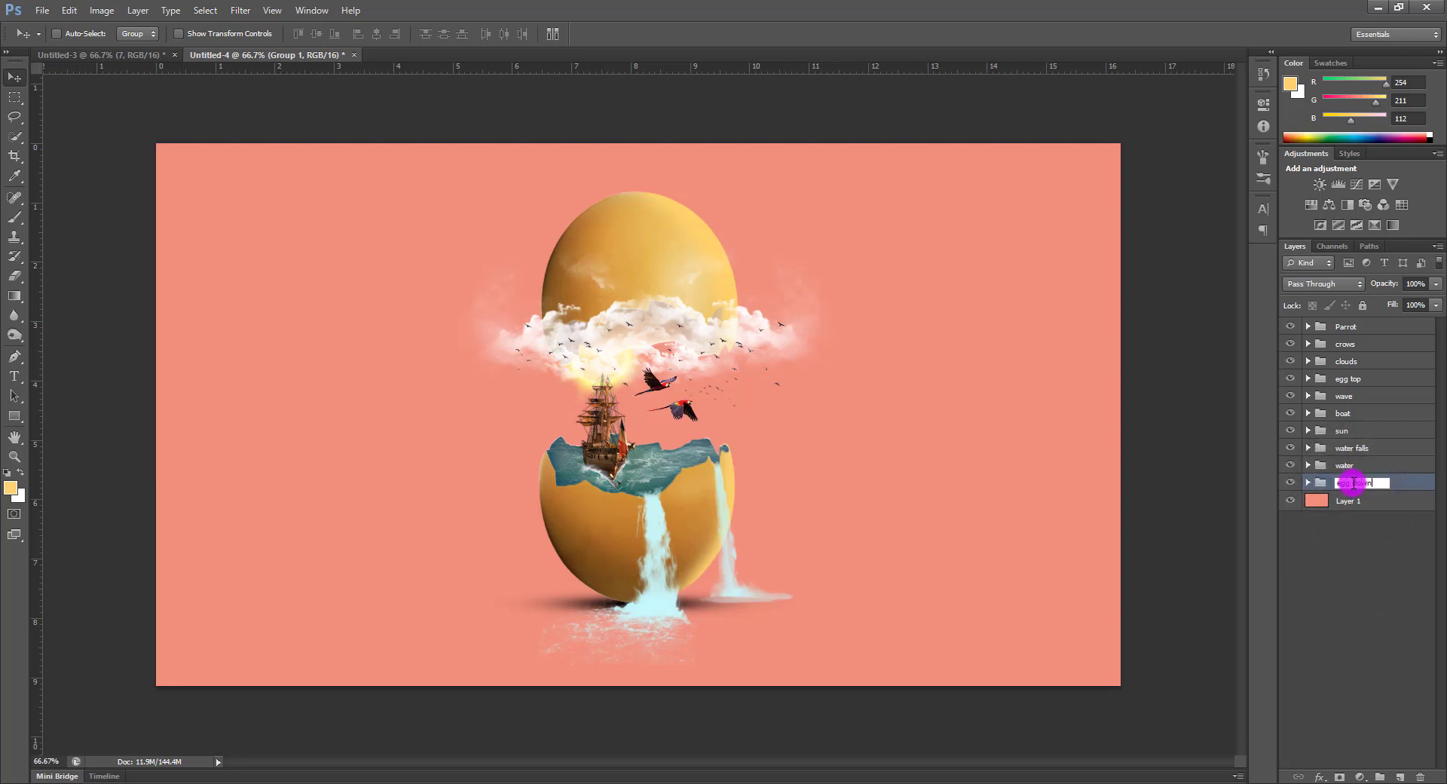
left_click(1349, 549)
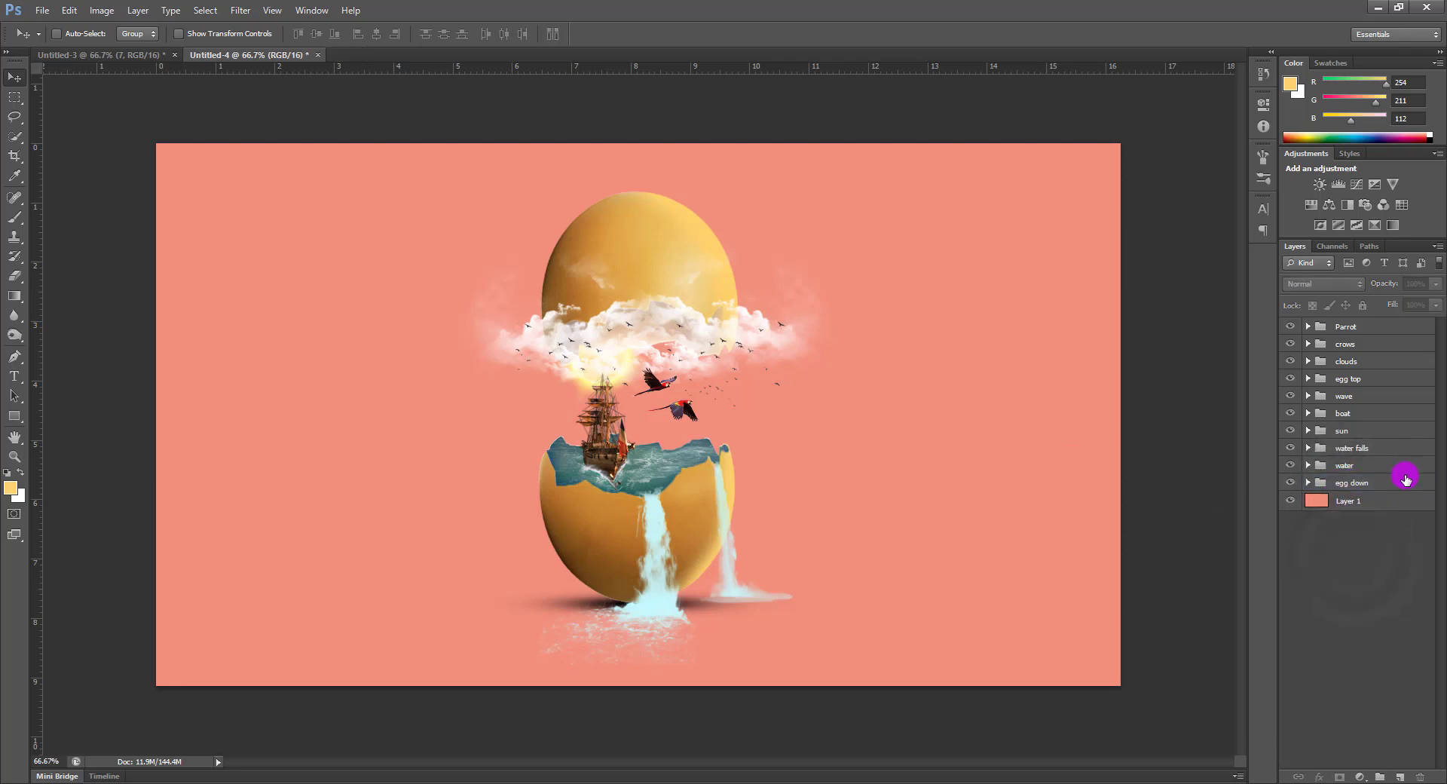
Move all the groups from Parrot to egg down together slightly to the right on the canvas
left_click(1389, 327, "shift")
key("ctrl+t")
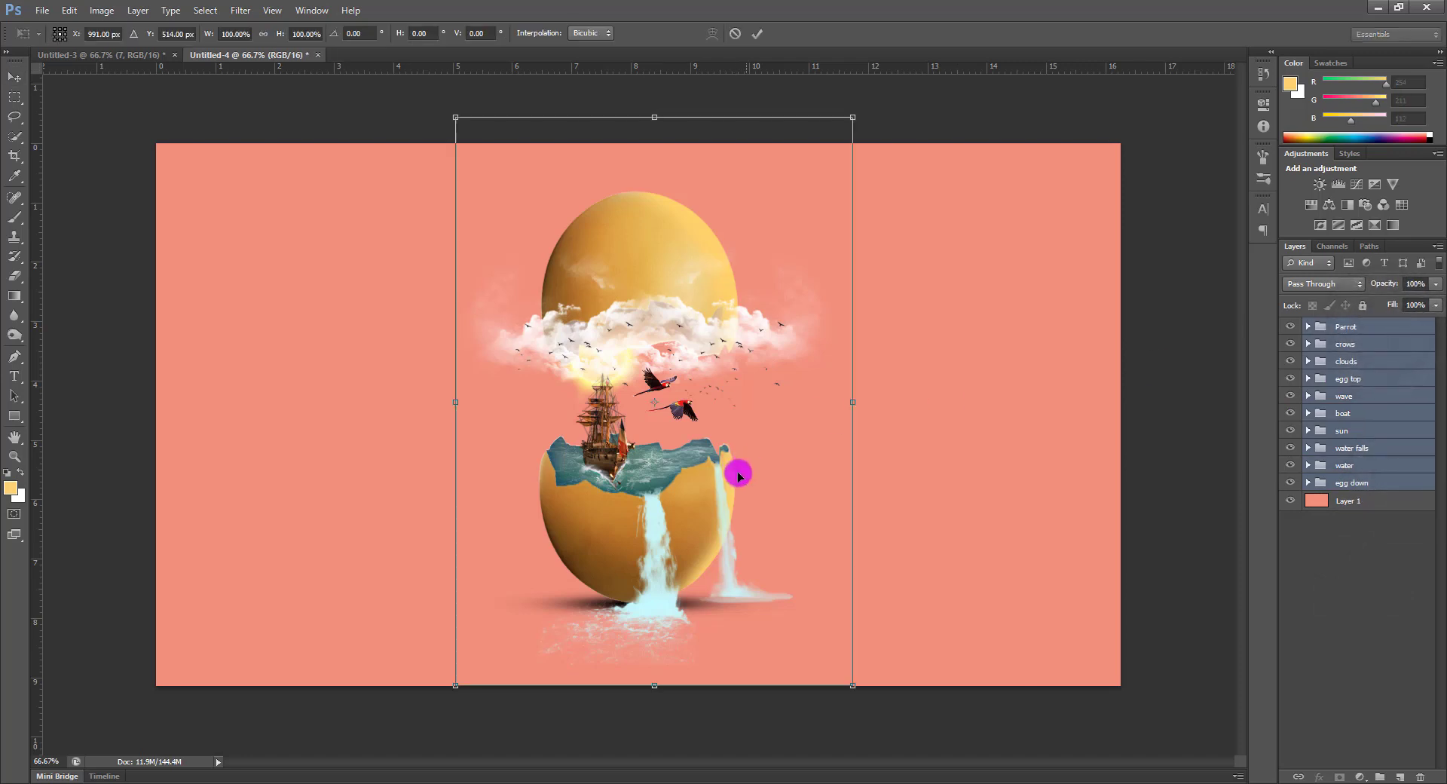
left_click_drag(740, 469, 738, 469)
key("Return")
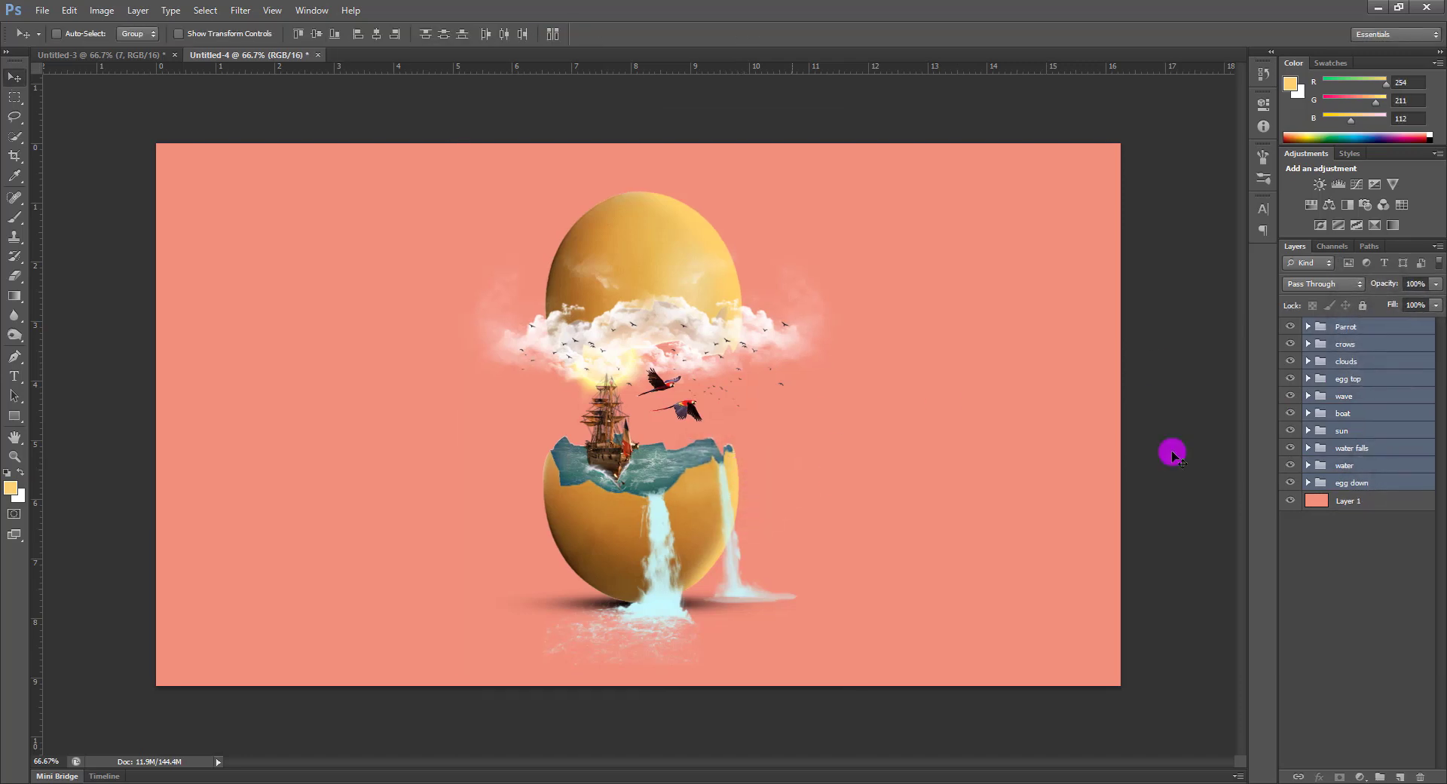
Add a new layer directly above the salmon background layer and fill it with black
left_click(1408, 447)
left_click(1394, 501)
left_click(1399, 777)
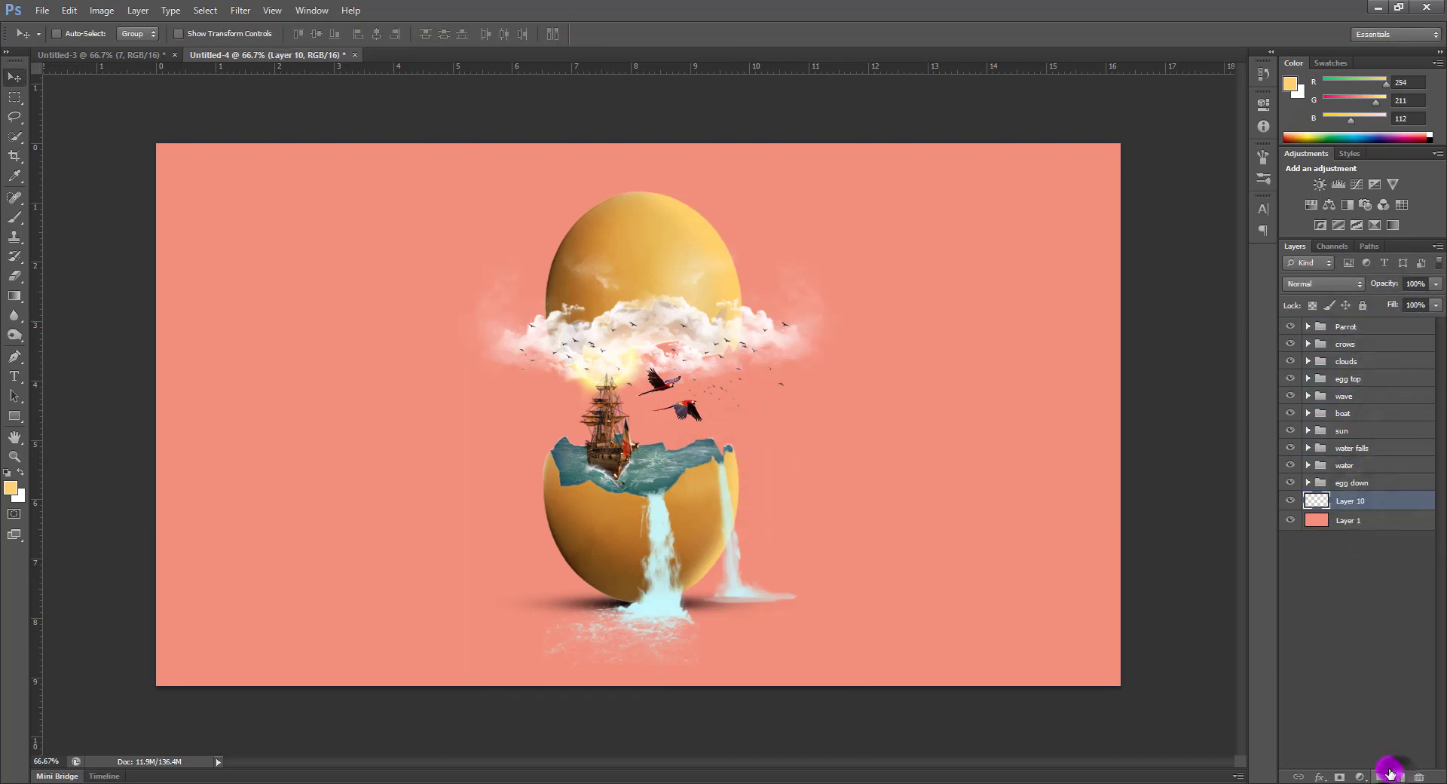
key("ctrl+BackSpace")
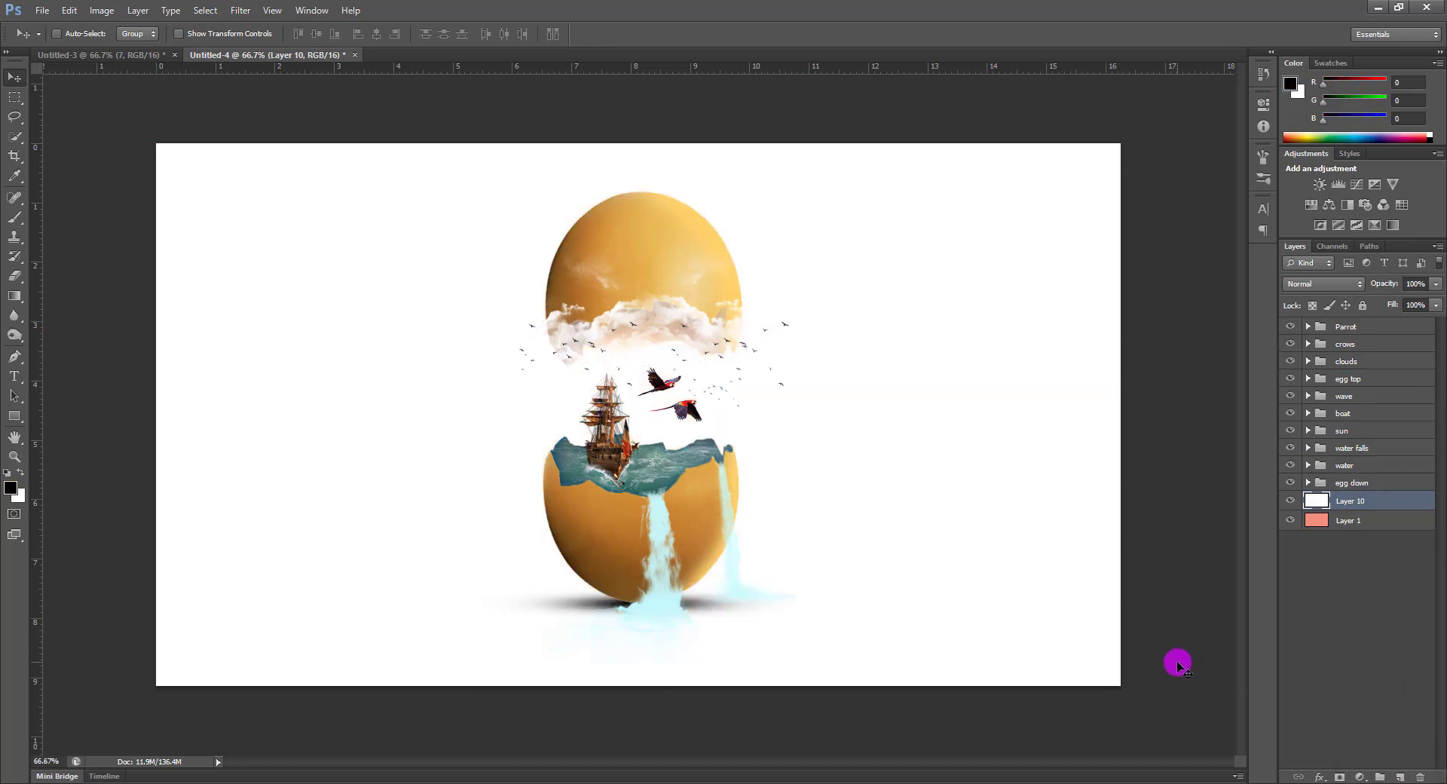
key("alt+BackSpace")
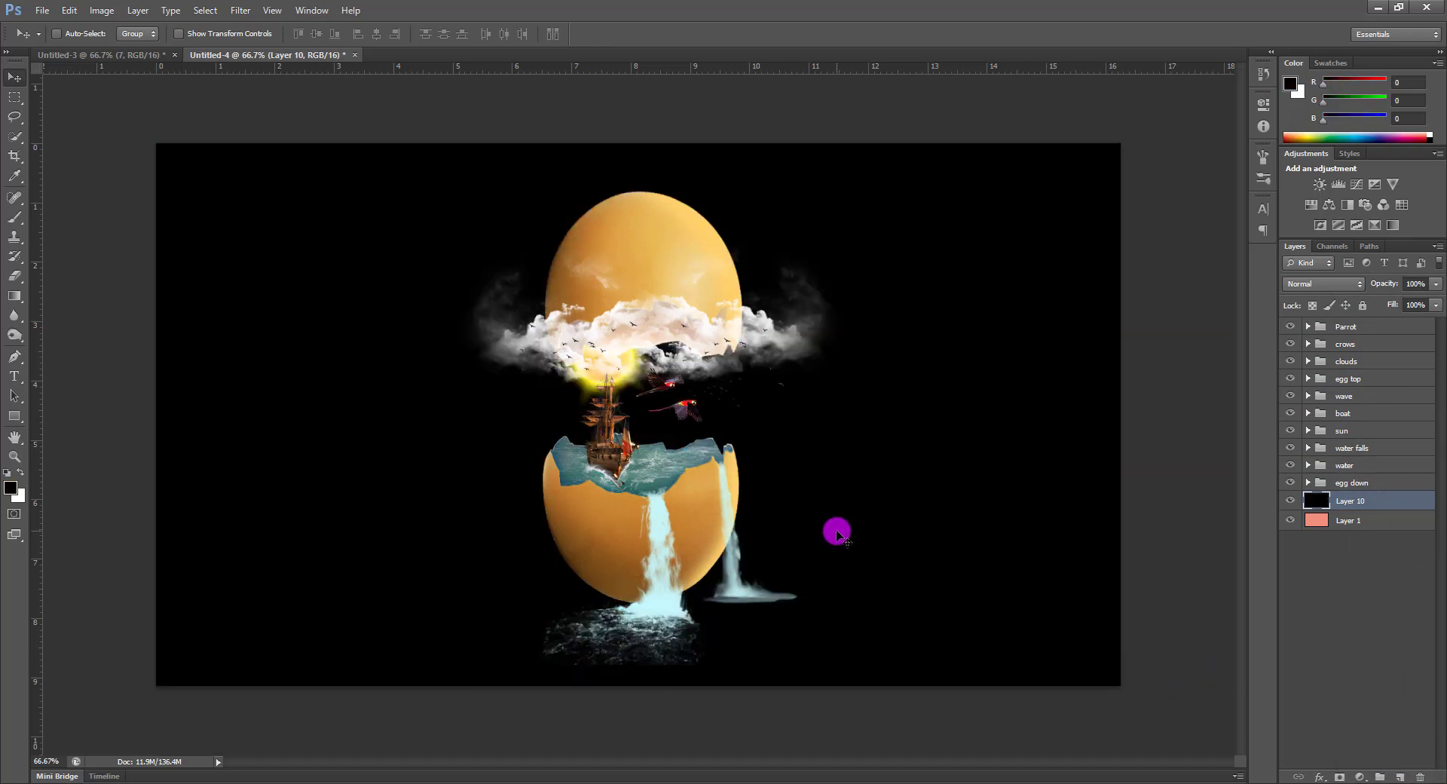
key("b")
right_click(703, 424)
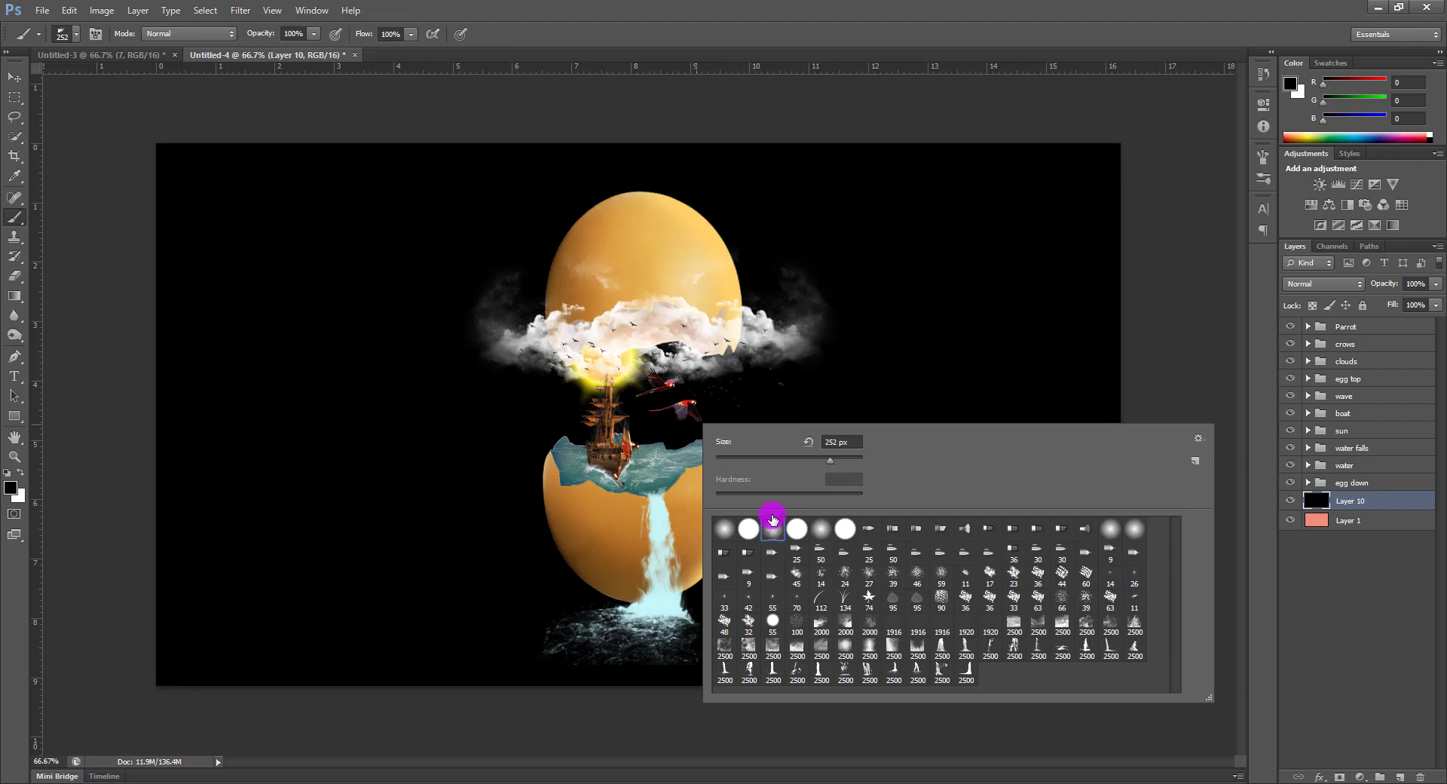
double_click(773, 528)
key("bracketright")
key("bracketright")
key("bracketright")
key("bracketright")
key("bracketright")
key("bracketright")
key("bracketright")
key("bracketright")
key("bracketright")
key("bracketright")
key("bracketright")
key("bracketright")
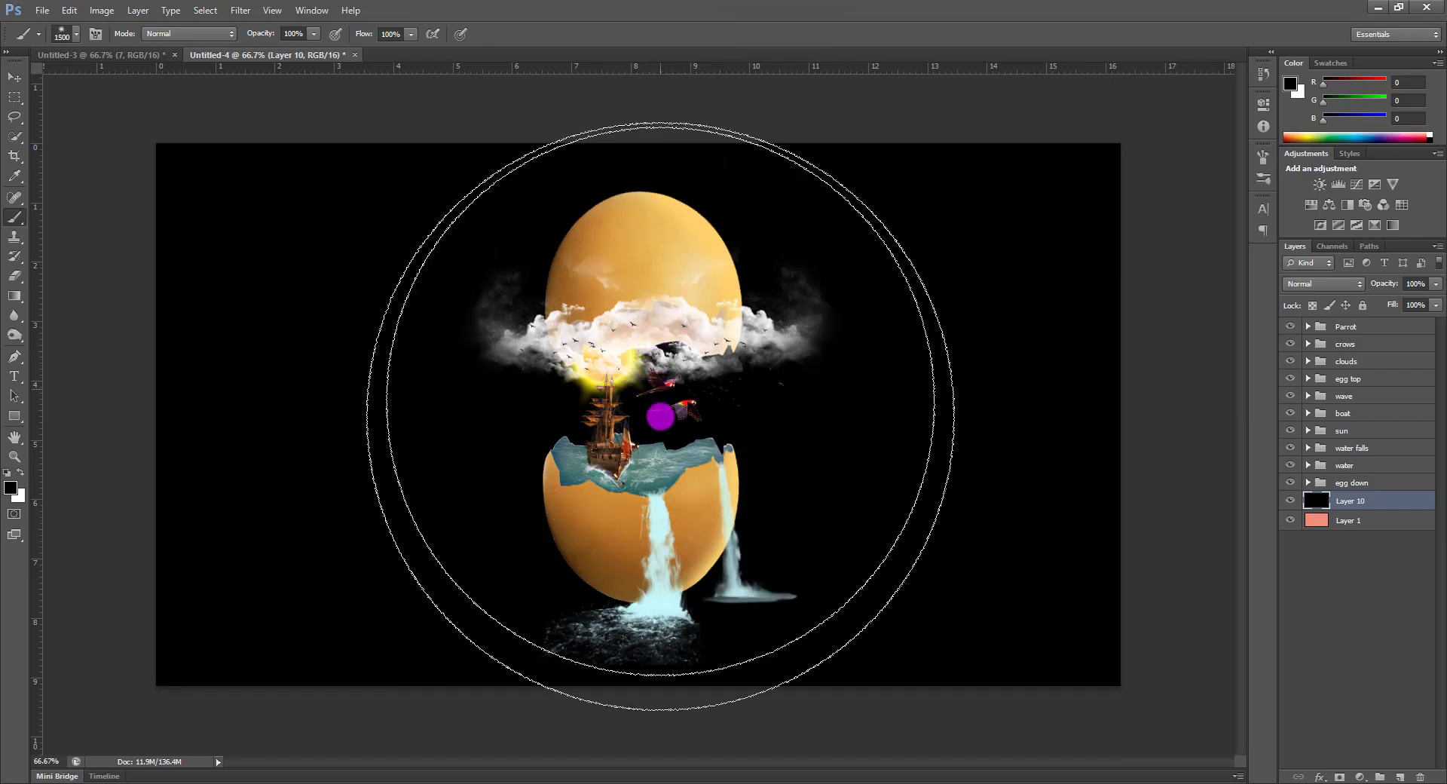
key("bracketright")
key("bracketright")
key("bracketright")
key("bracketright")
key("bracketright")
key("bracketright")
key("bracketright")
key("bracketright")
key("bracketright")
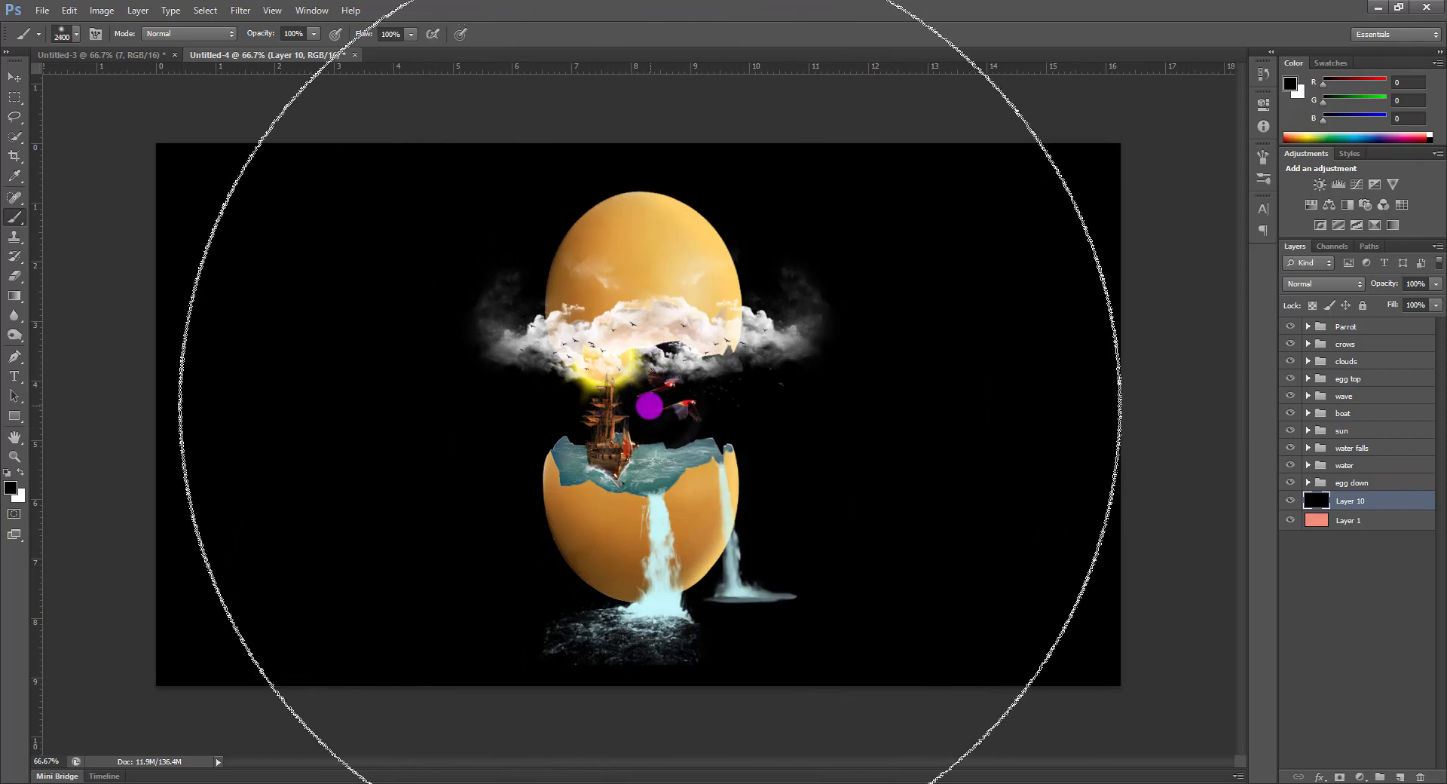
Erase the middle of the black layer with a soft round eraser of about 2400 px, leaving dark vignette edges
key("e")
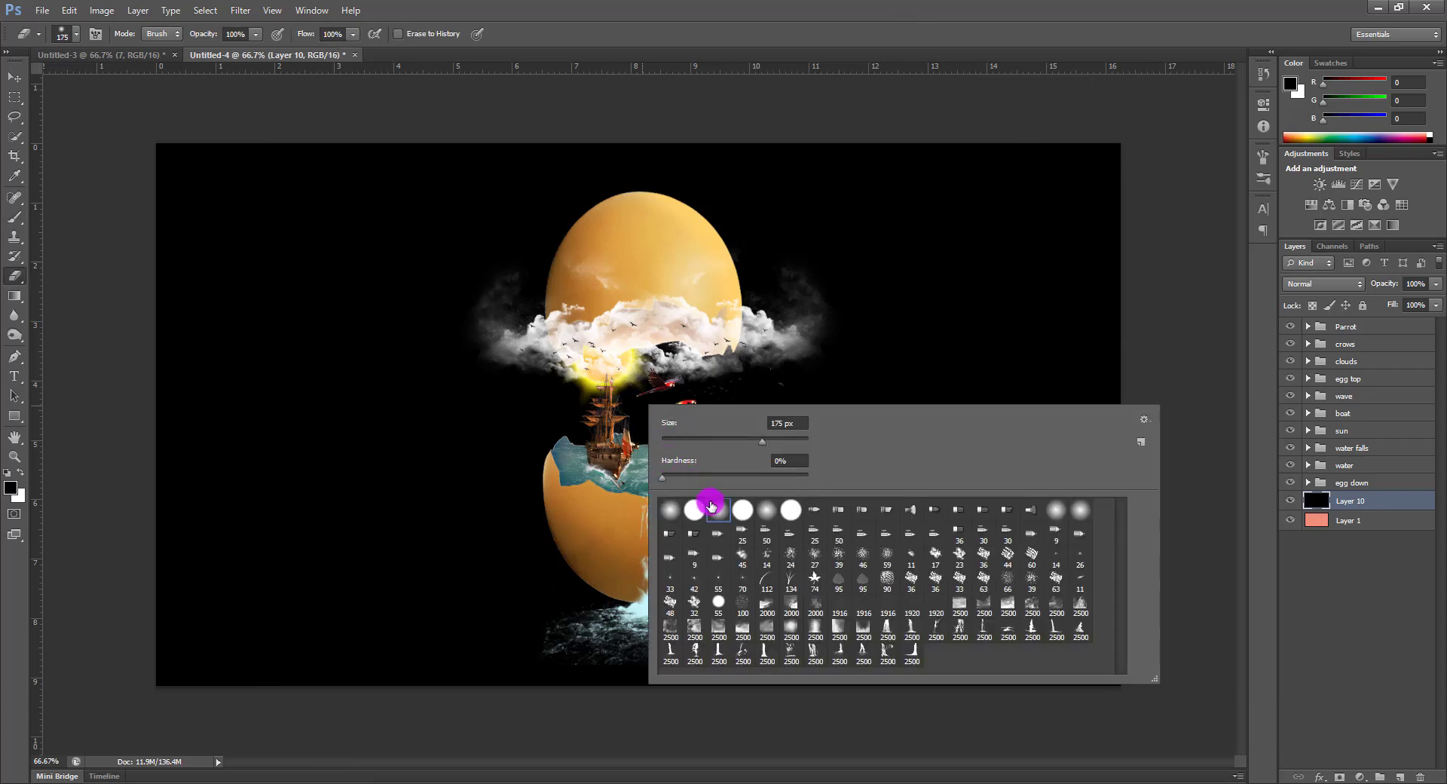
double_click(711, 507)
key("bracketright")
key("bracketright")
key("bracketright")
key("bracketright")
key("bracketright")
key("bracketright")
key("bracketright")
key("bracketright")
key("bracketright")
key("bracketright")
key("bracketright")
key("bracketright")
key("bracketright")
key("bracketright")
key("bracketright")
key("bracketright")
key("bracketright")
key("bracketright")
key("bracketright")
key("bracketright")
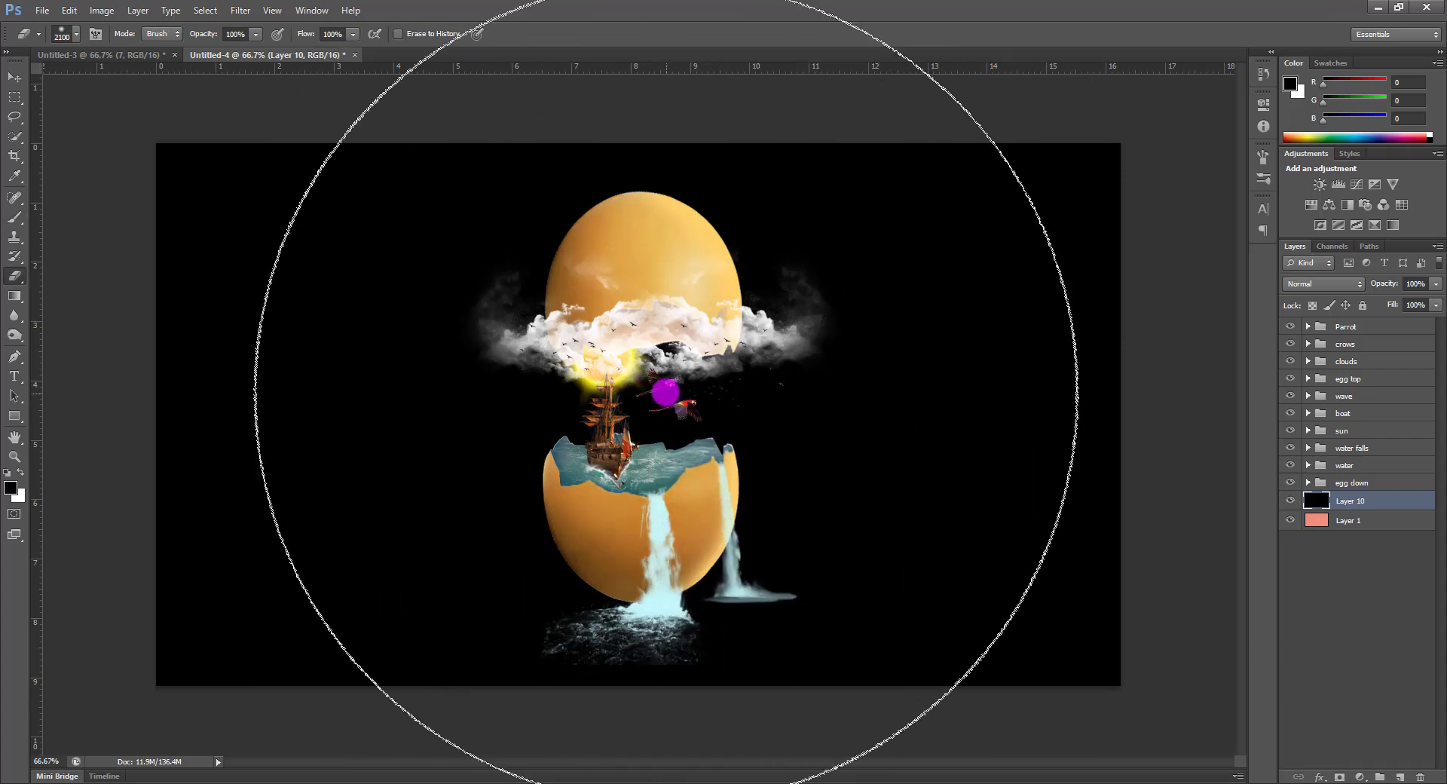
key("bracketright")
key("bracketright")
key("bracketright")
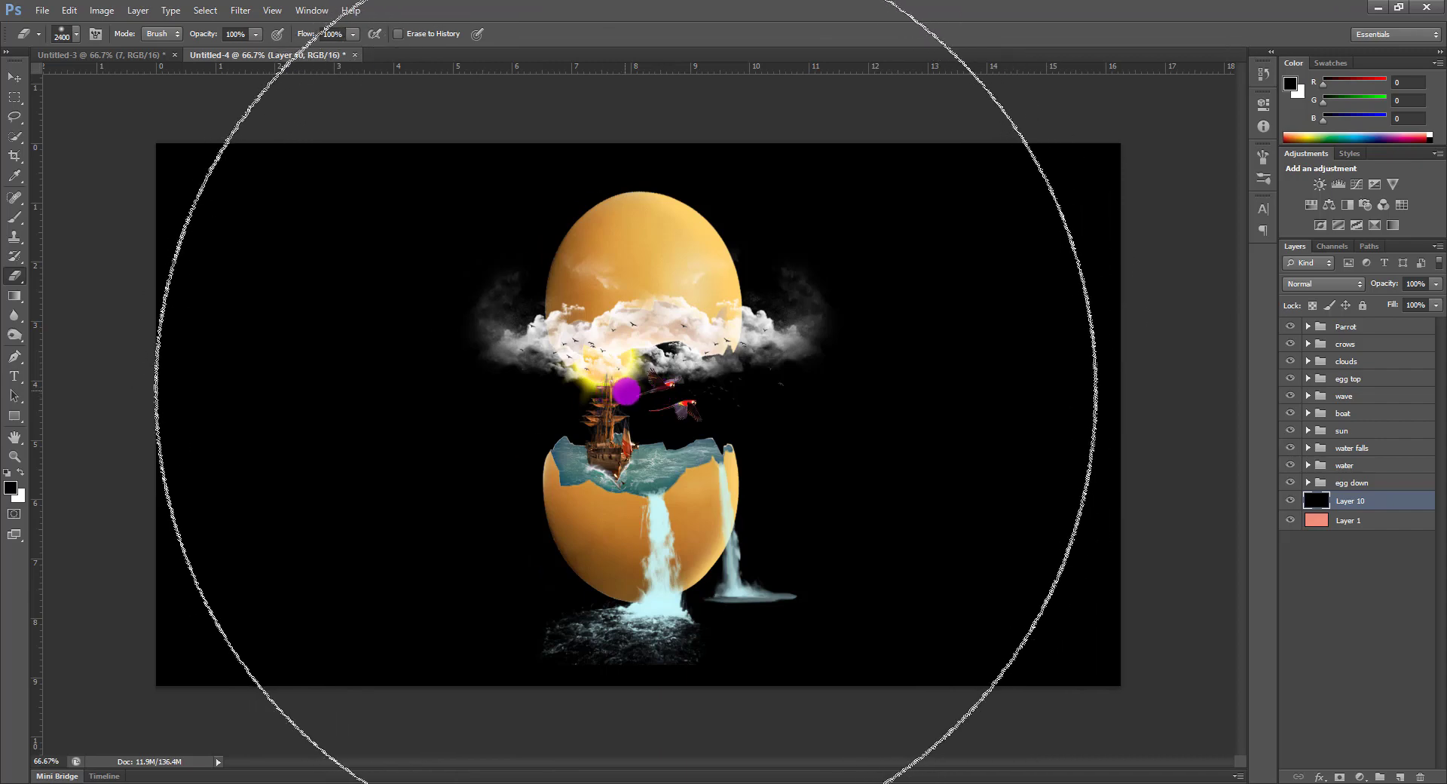
left_click(627, 390)
key("bracketleft")
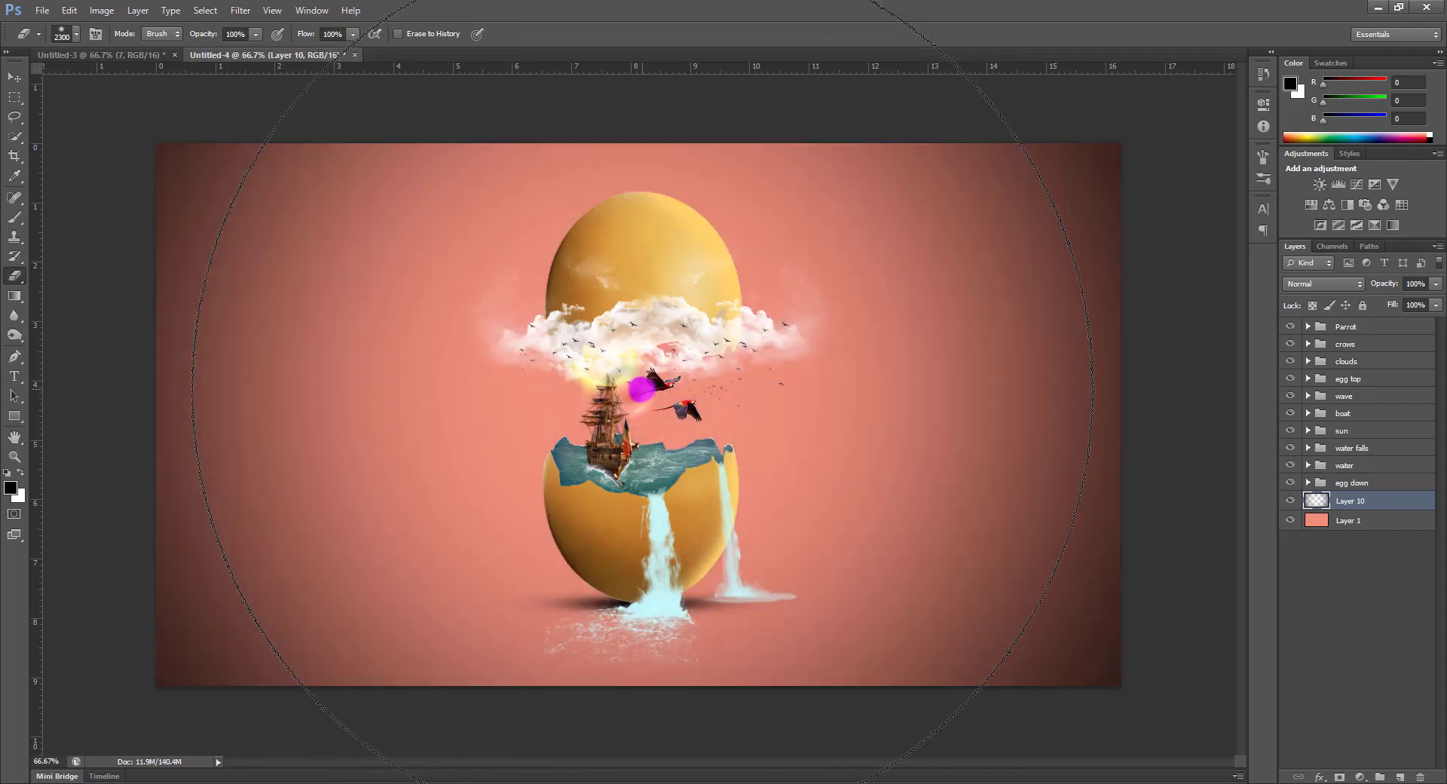
Lower the opacity of the vignette on Layer 10 to 57%
left_click(9, 76)
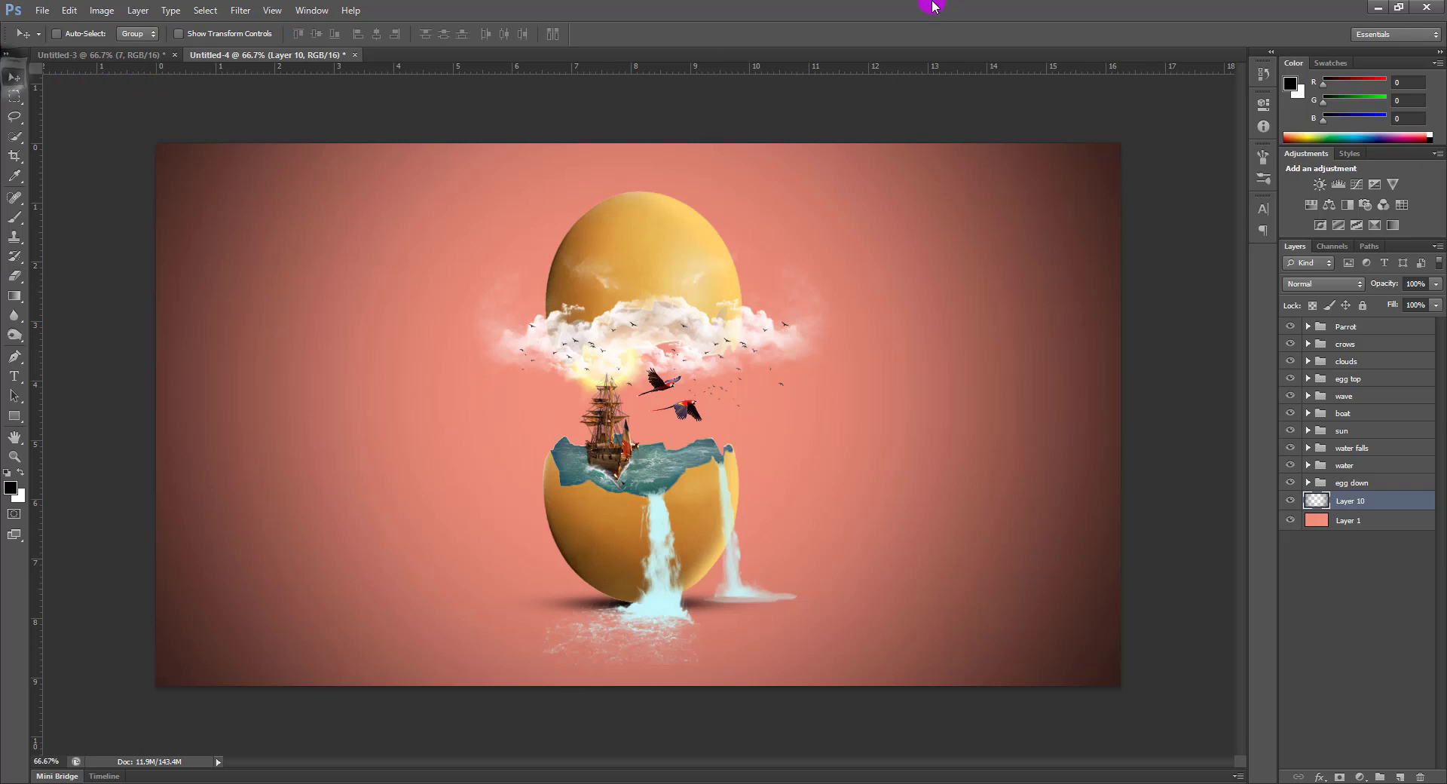
left_click_drag(1393, 285, 1383, 284)
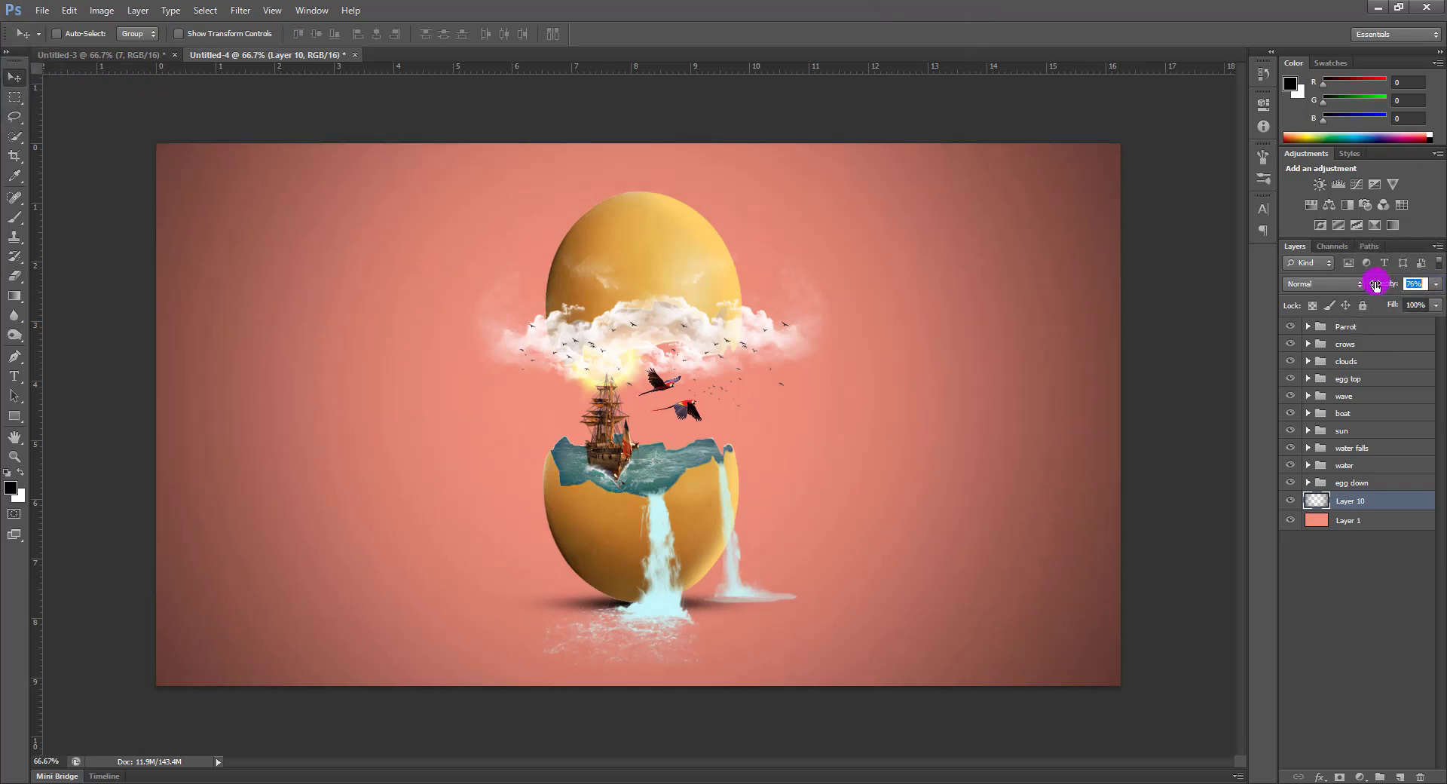
left_click_drag(1362, 286, 1361, 285)
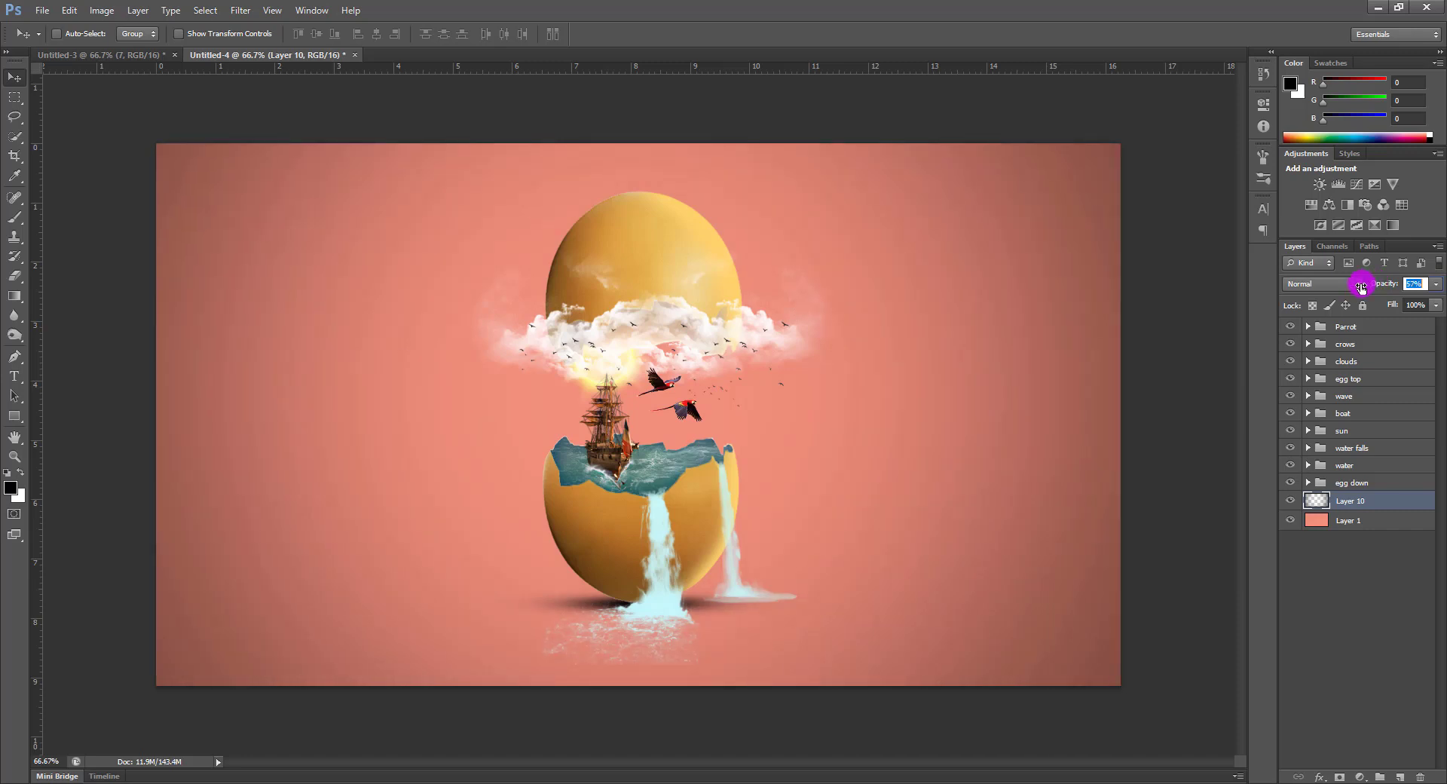
Select the "watre fall 2" layer in the water falls group and set the eraser to the 32 px rough textured tip
left_click(1323, 400)
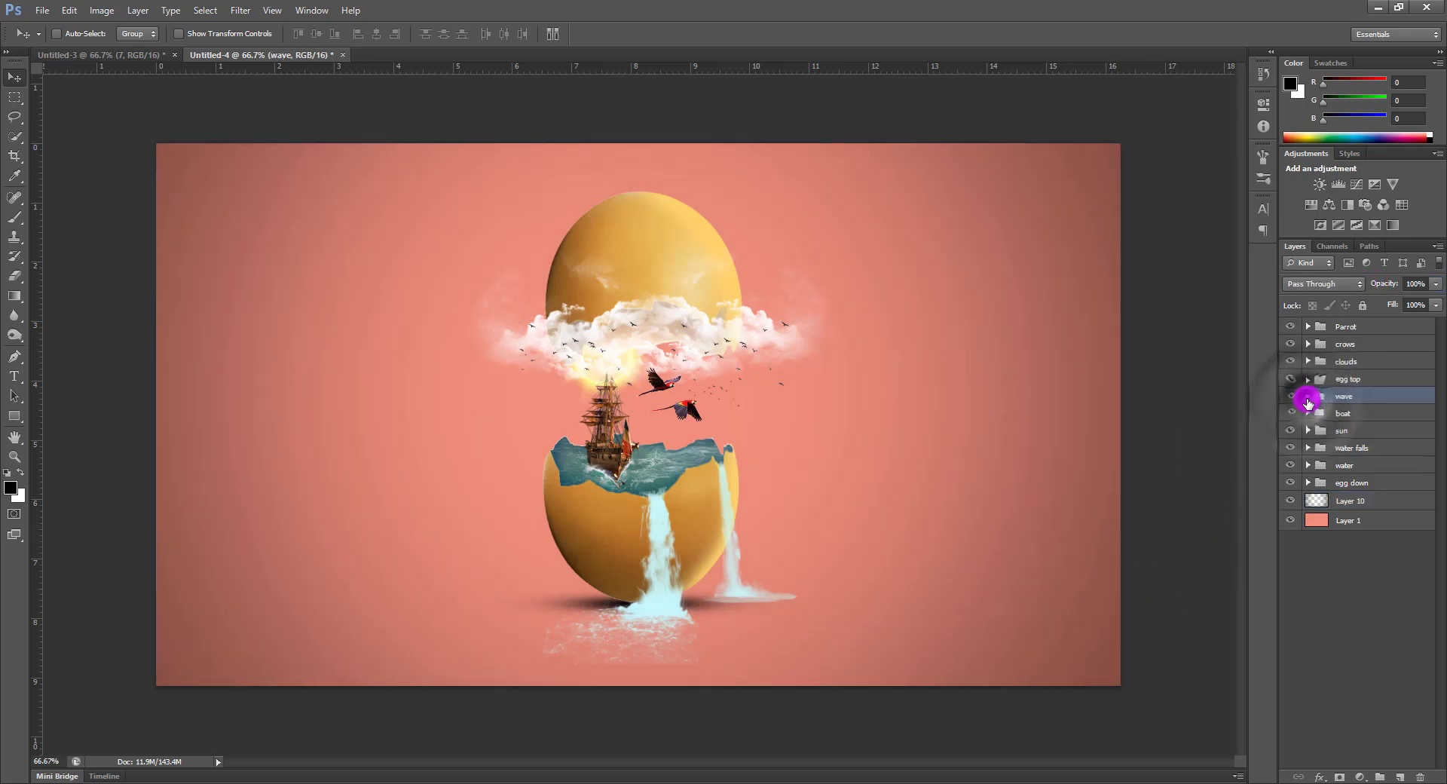
left_click(1307, 397)
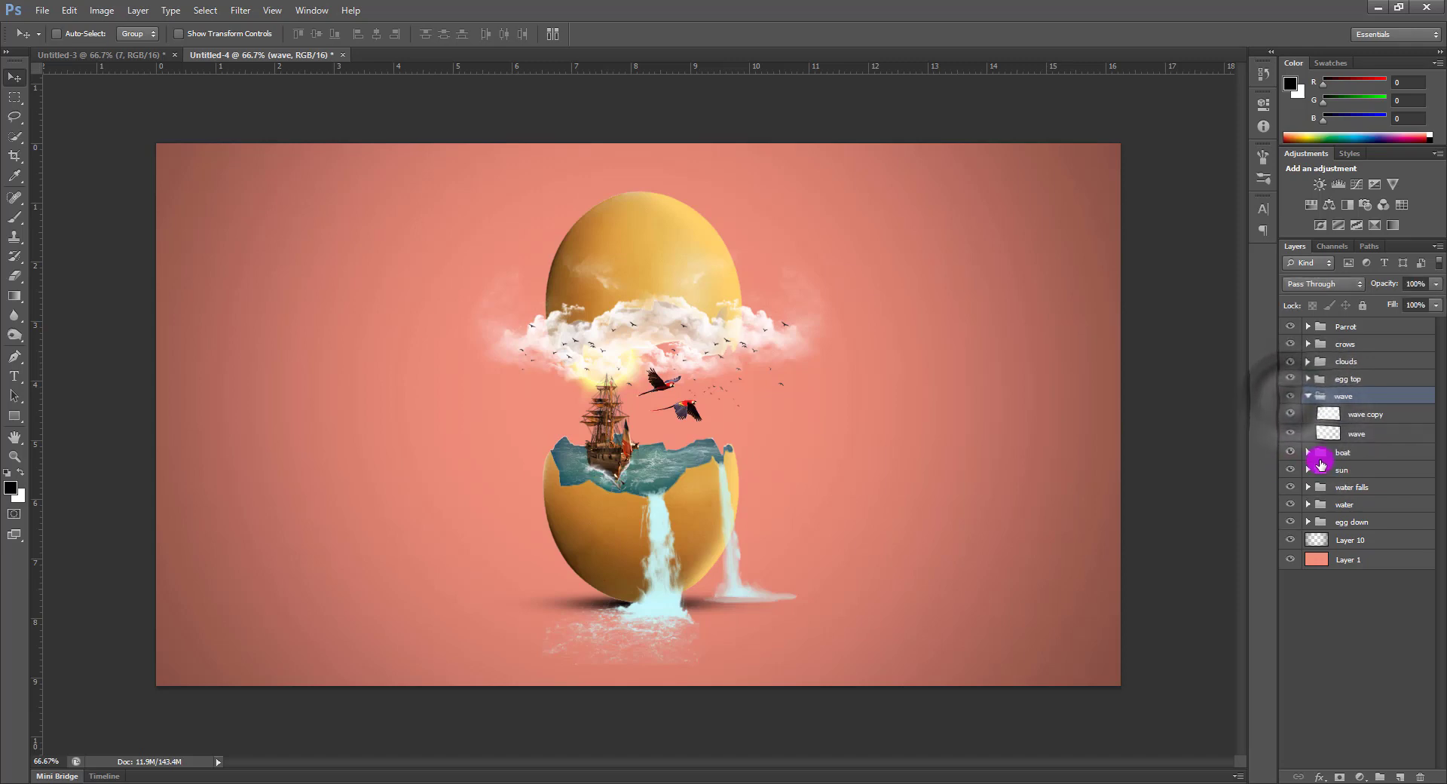
left_click(1311, 397)
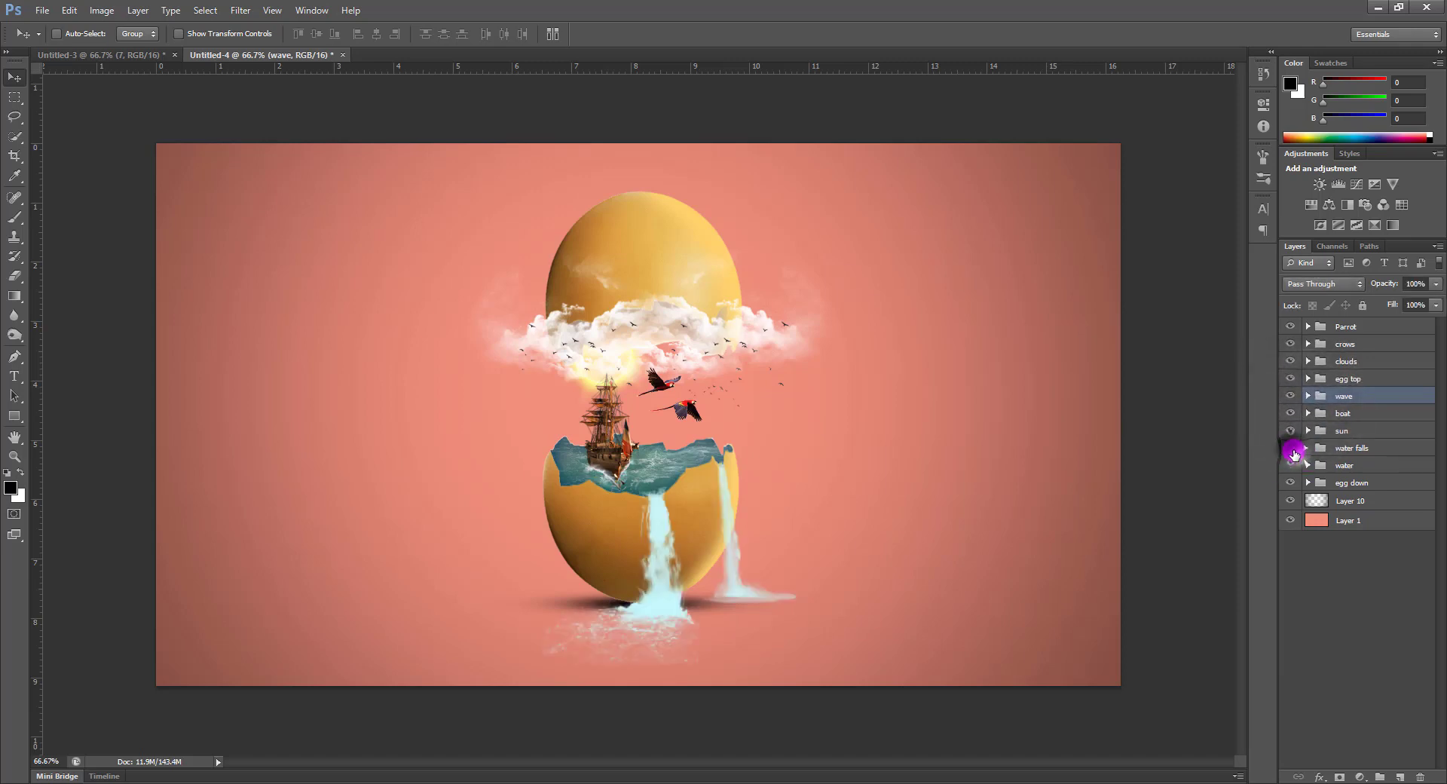
left_click(1308, 449)
left_click(1328, 484)
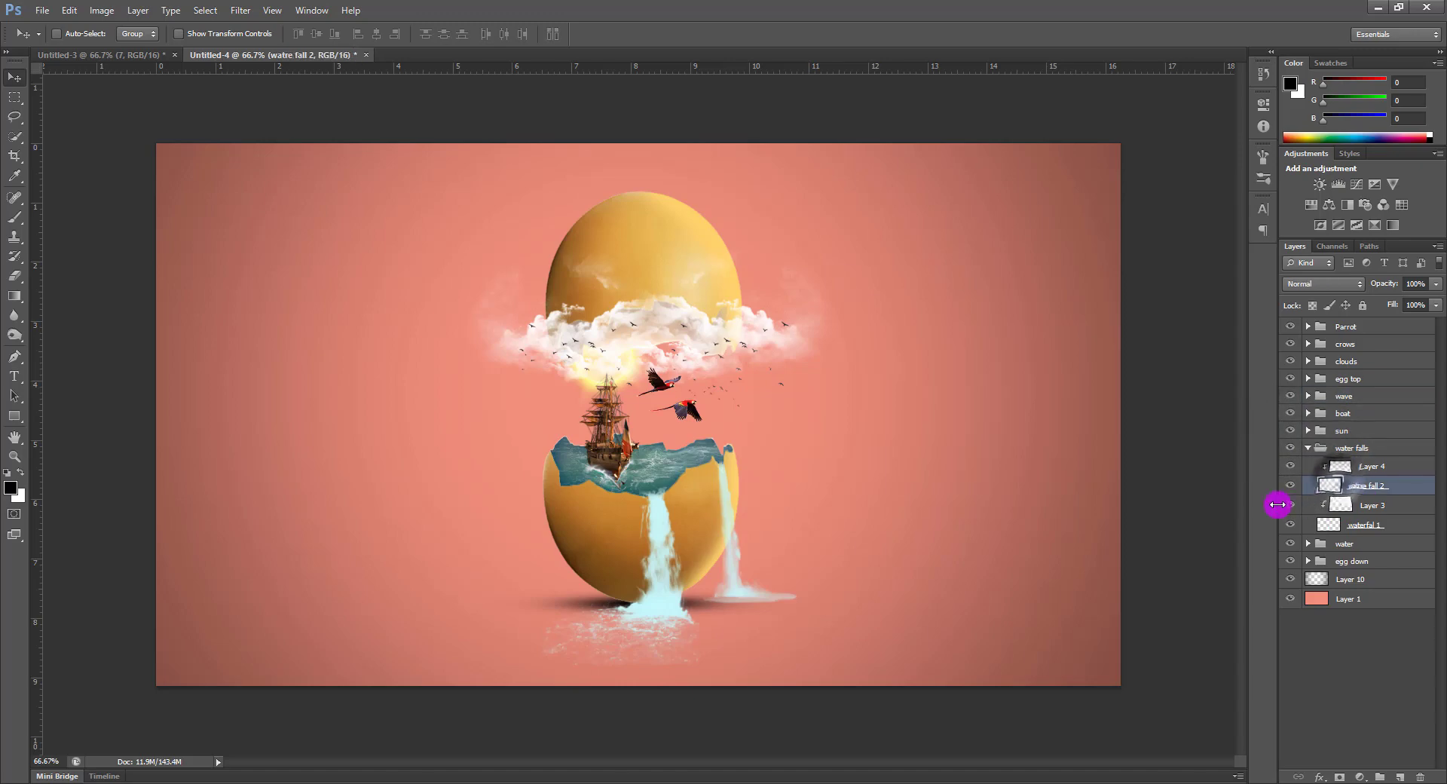
key("ctrl+plus")
key("ctrl+plus")
left_click_drag(943, 423, 925, 387)
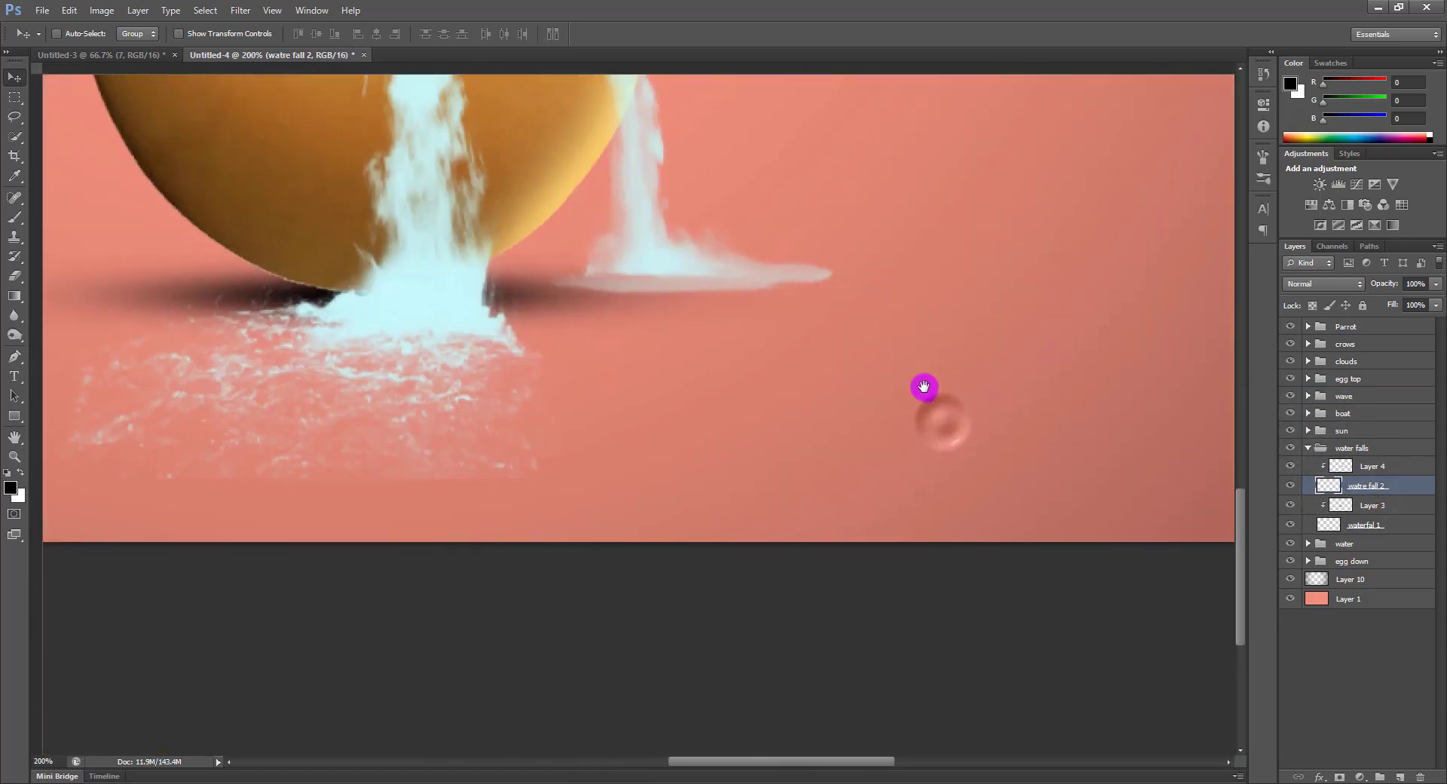
key("e")
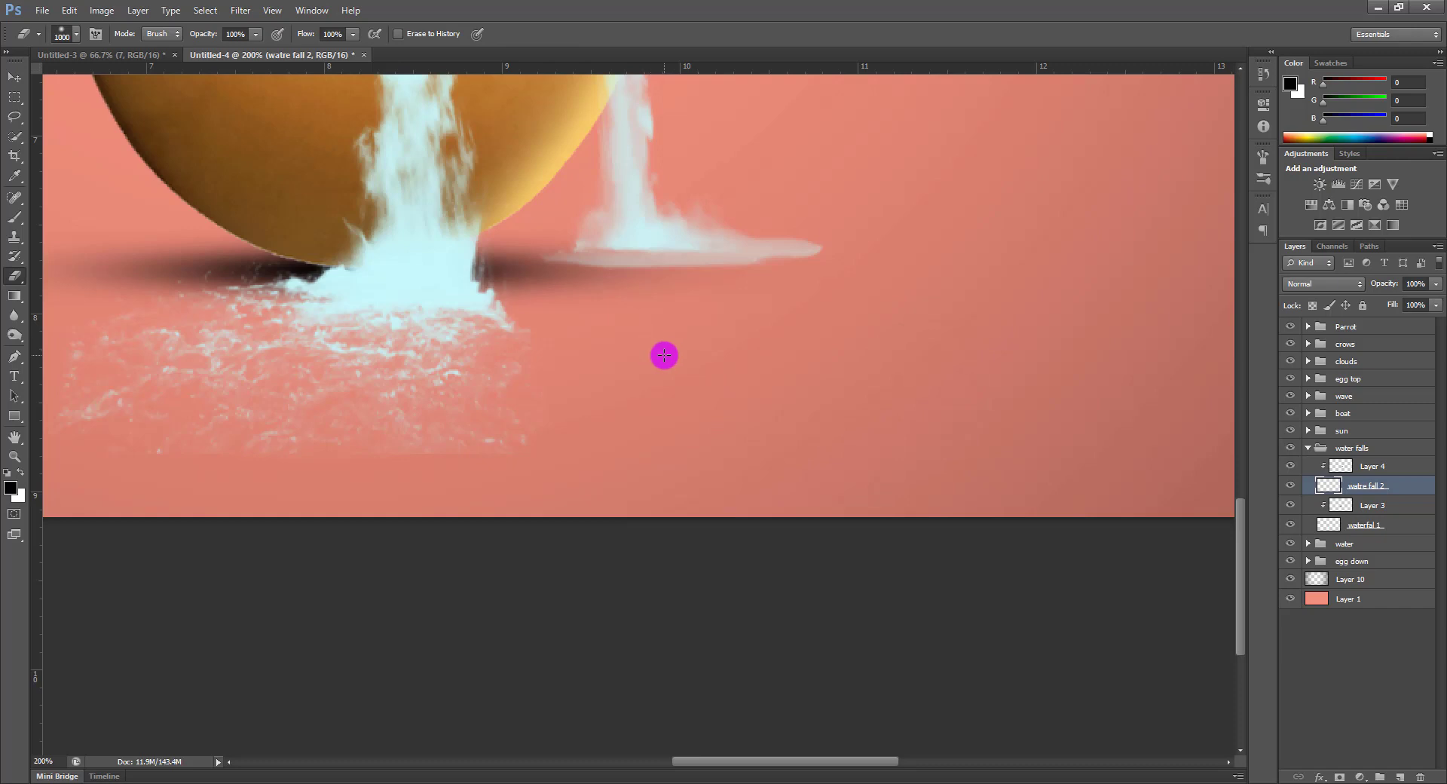
right_click(664, 355)
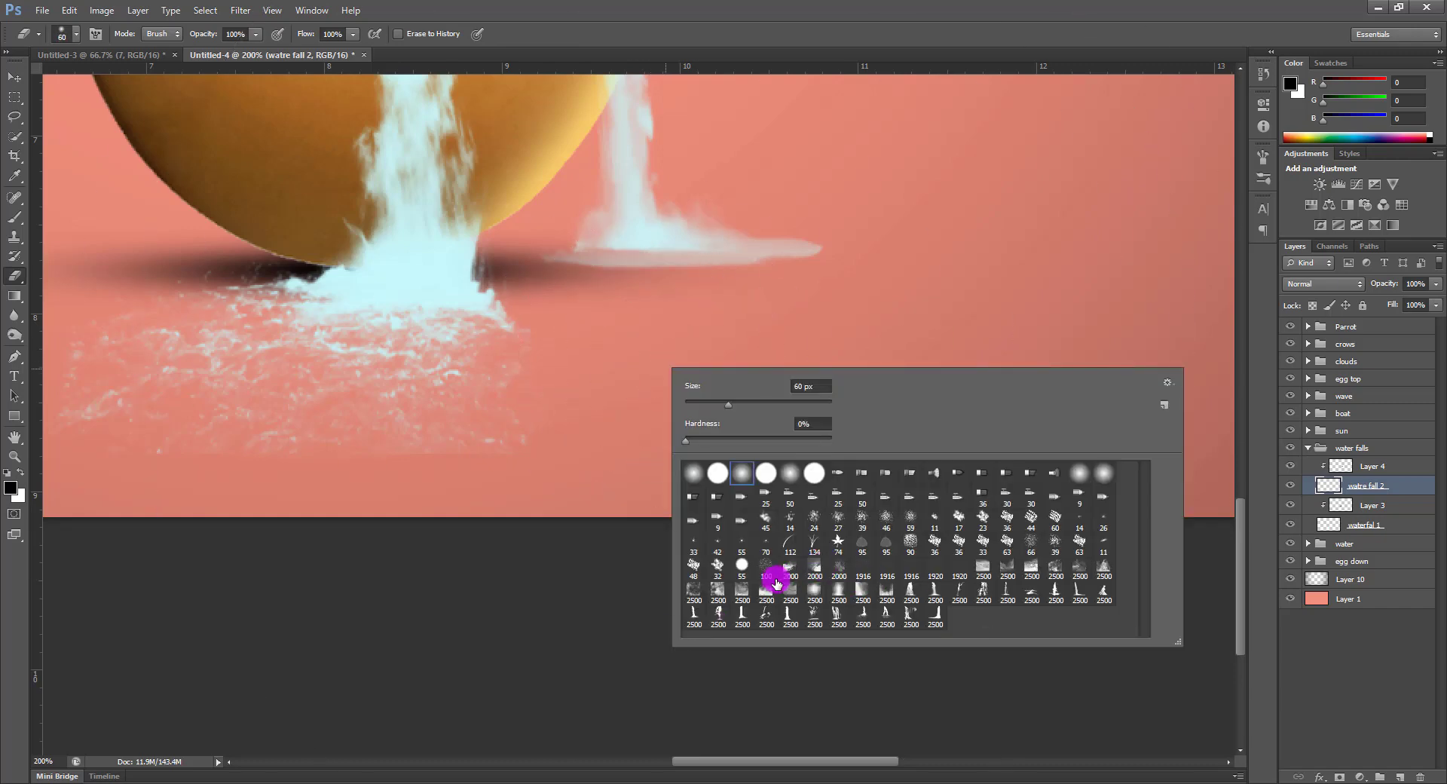
left_click(715, 567)
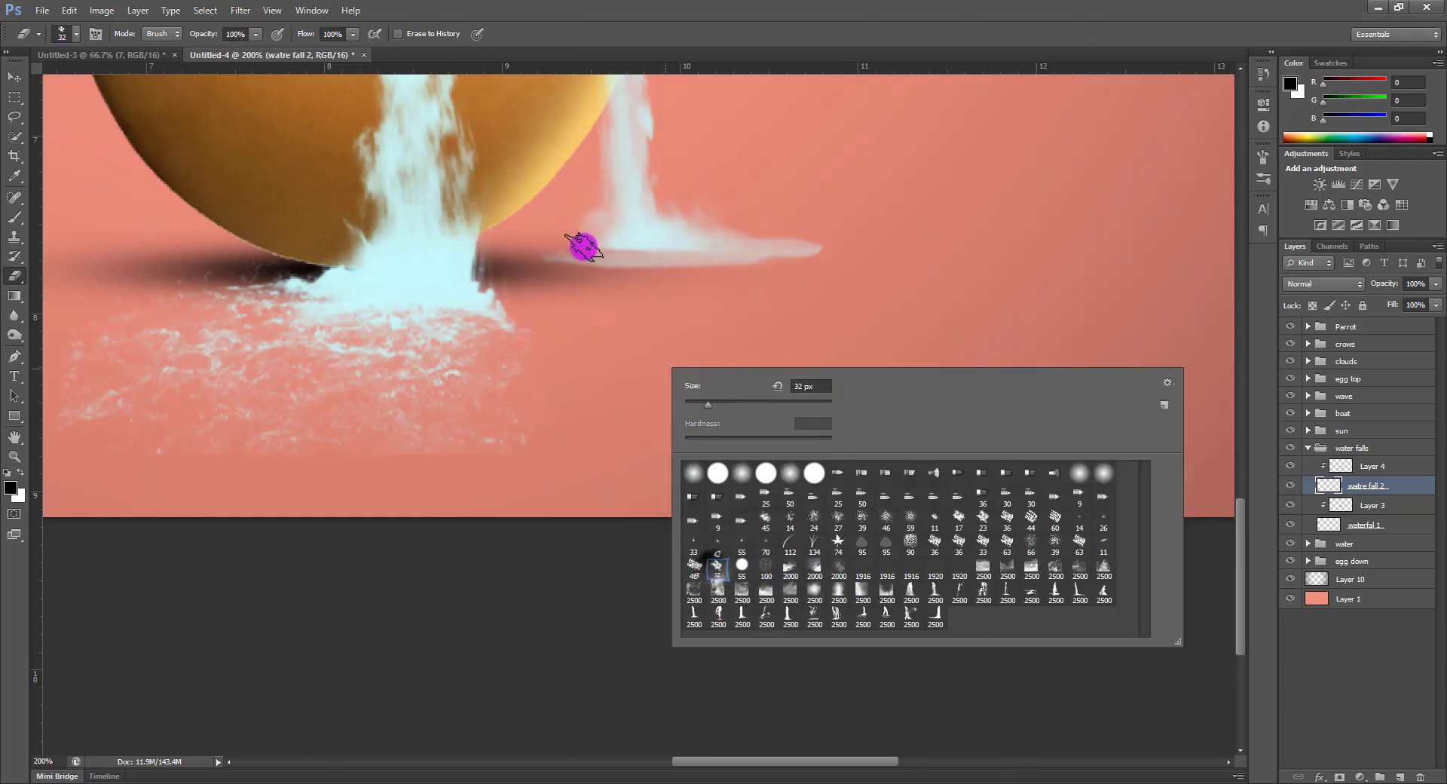
Try erasing the lower edge of the smaller waterfall's puddle with the 32 px textured tip, and undo it
left_click(591, 294)
left_click_drag(581, 277, 665, 268)
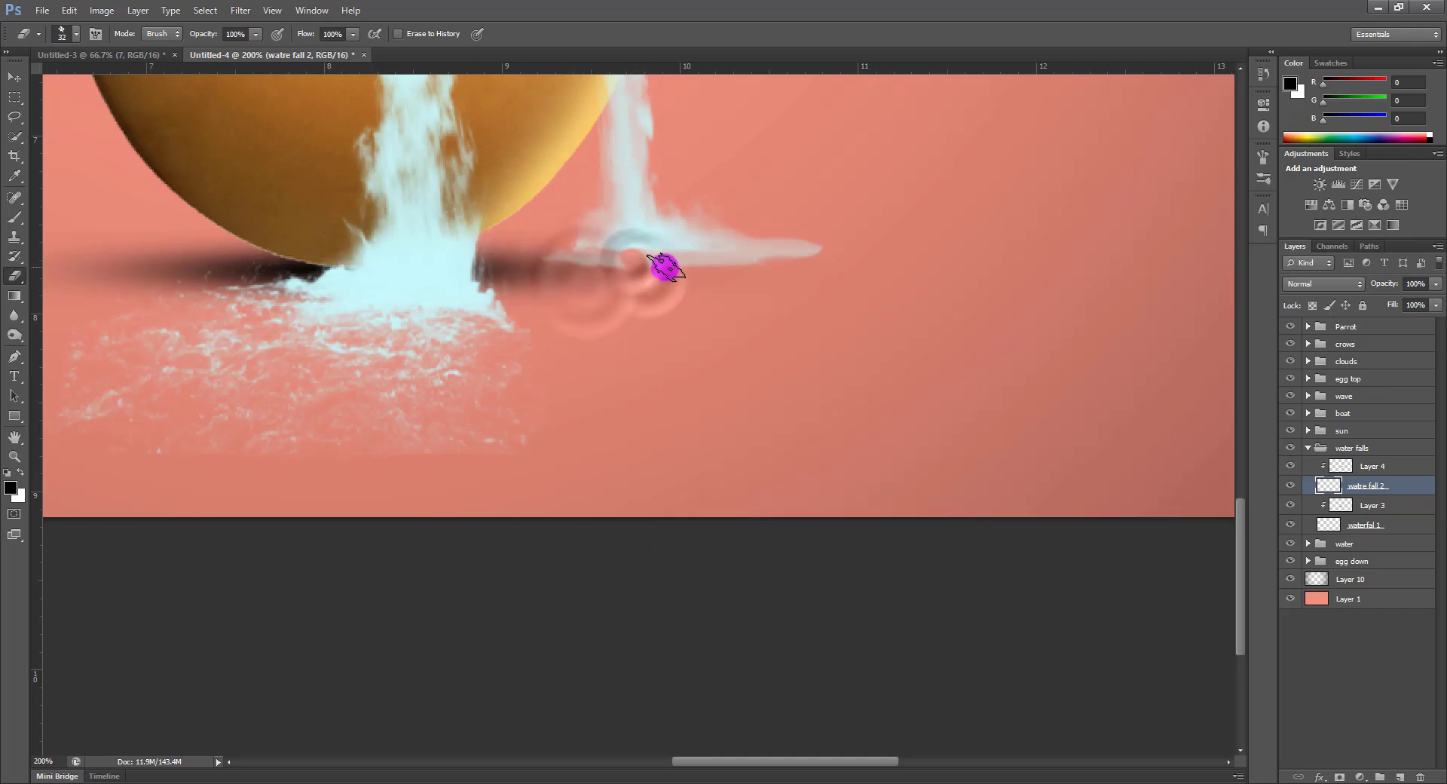
key("ctrl+z")
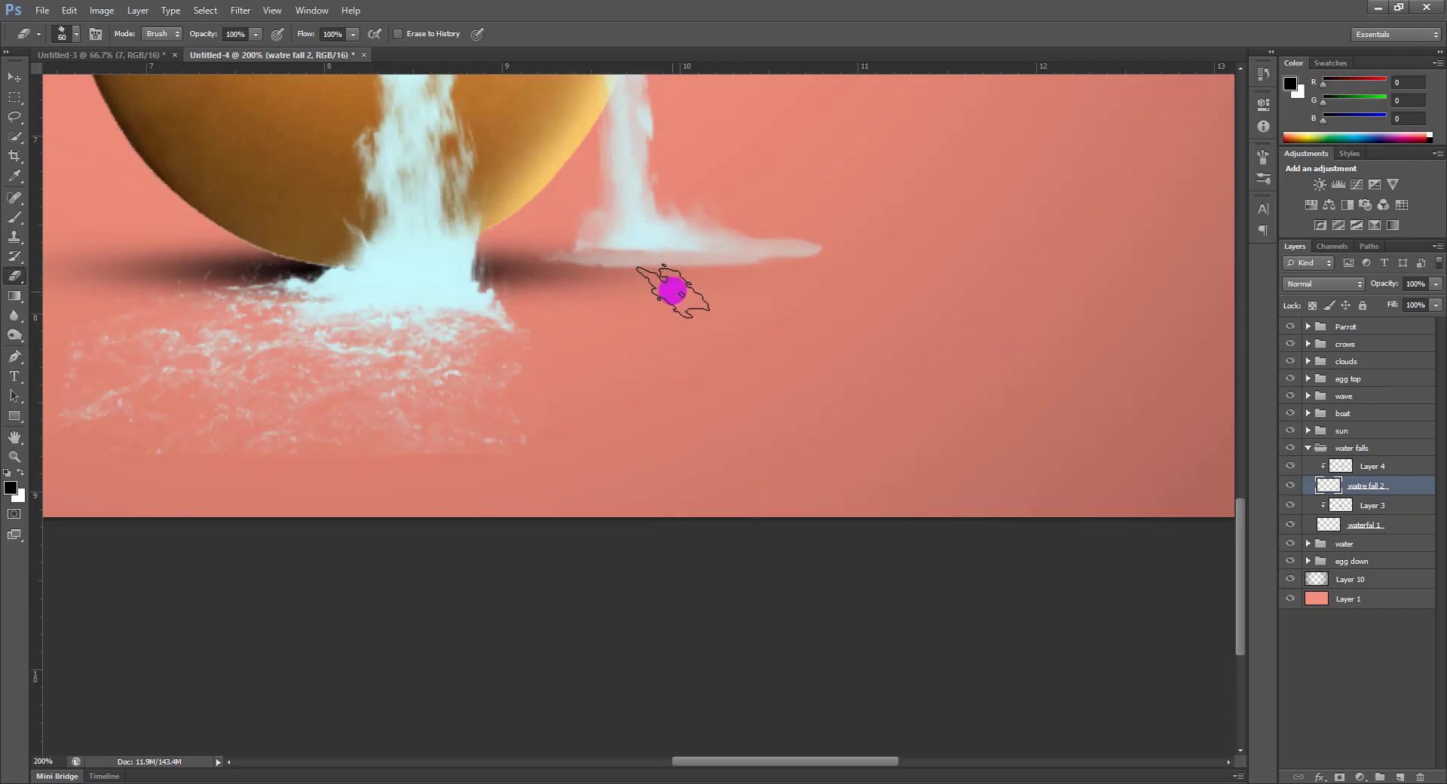
Roughen the lower edge and right end of the smaller waterfall's puddle with the textured eraser at about 60 to 70 px
mouse_move(685, 282)
left_mouse_down()
mouse_move(778, 284)
mouse_move(789, 265)
mouse_move(839, 252)
left_mouse_up()
mouse_move(626, 313)
left_mouse_down()
mouse_move(658, 309)
mouse_move(655, 328)
mouse_move(705, 300)
left_mouse_up()
left_click(706, 299)
left_click(594, 499)
left_click(496, 476)
left_click(422, 462)
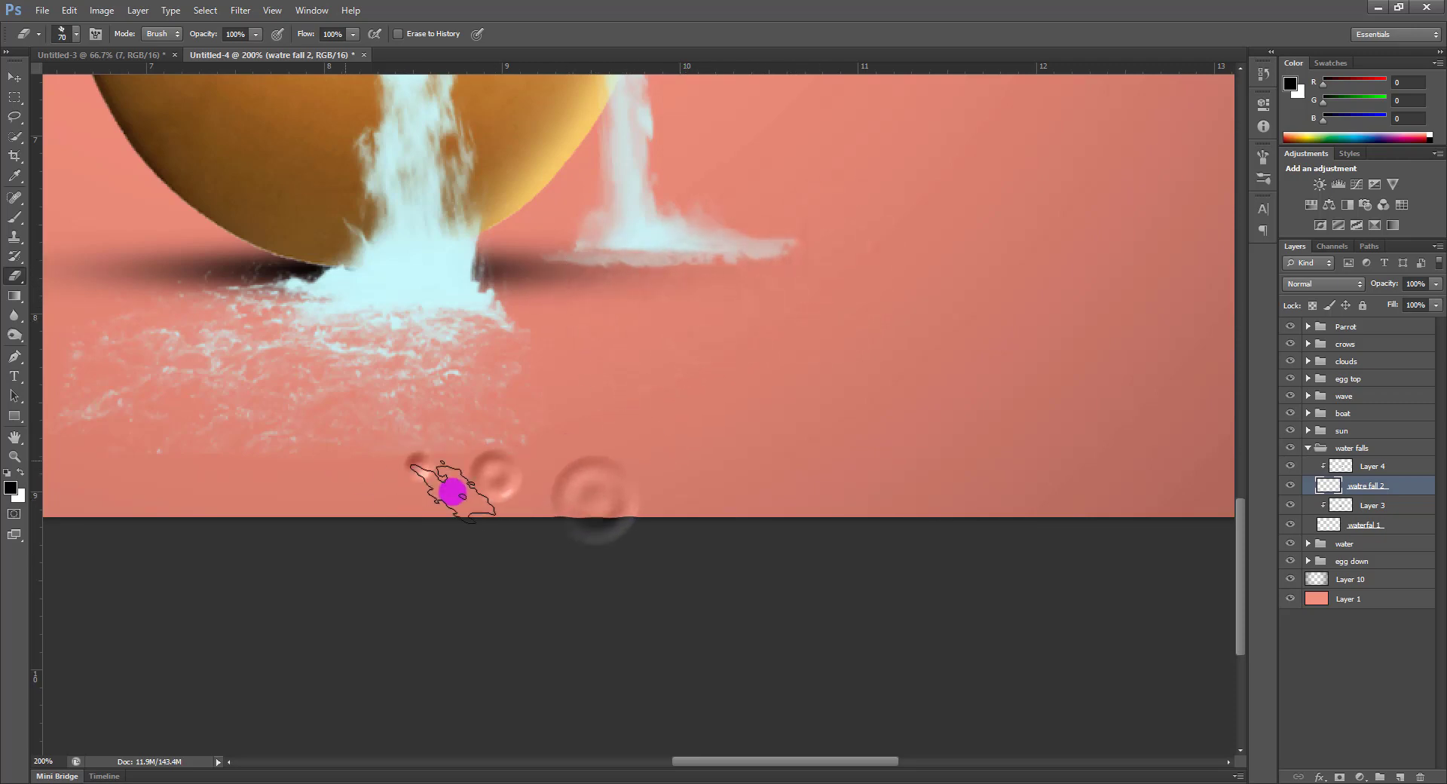
left_click(454, 495)
left_click(658, 301)
left_click(568, 296)
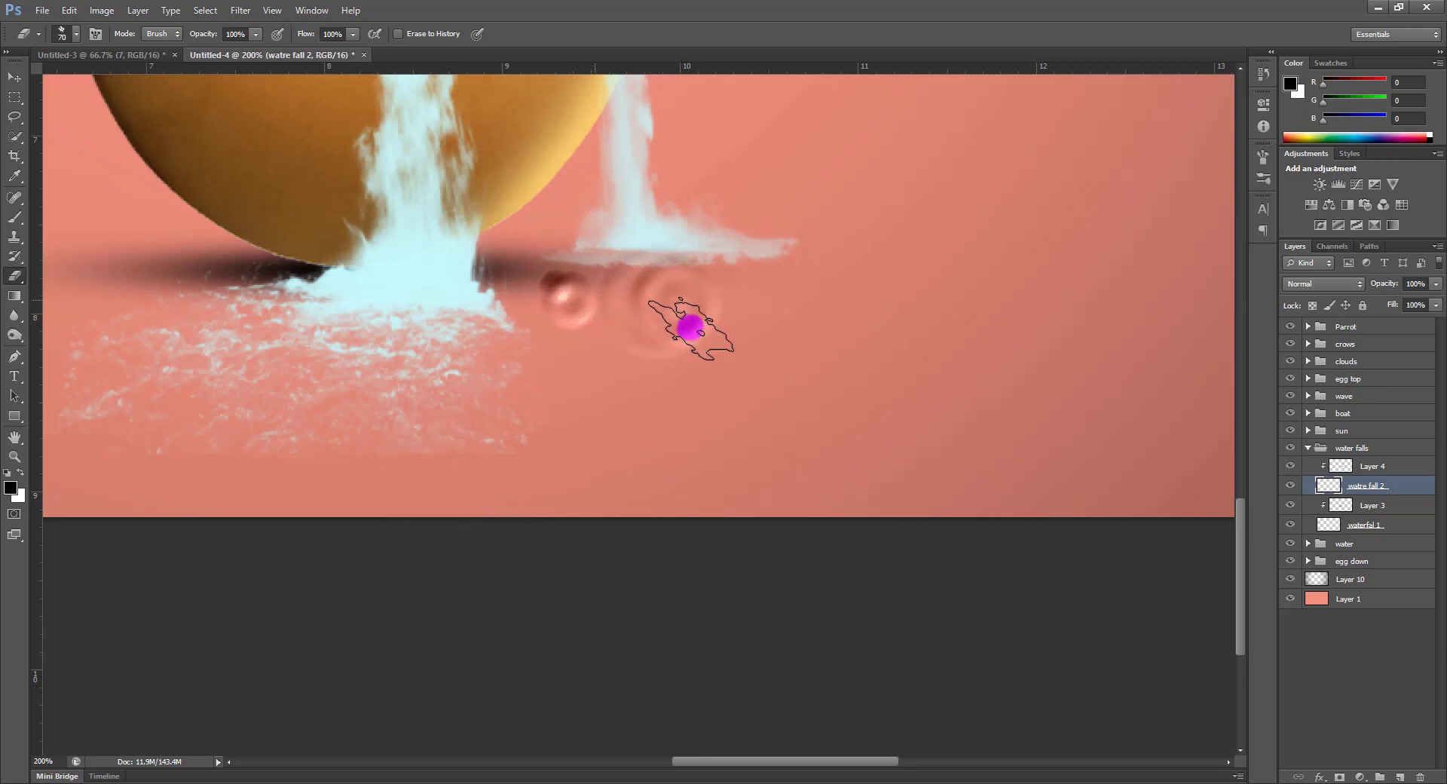
Erase the hard lower edge of the large waterfall's splash on the "waterfal 1" layer with the 70 px textured eraser
left_click(690, 328)
left_click(1398, 520)
left_click(511, 445)
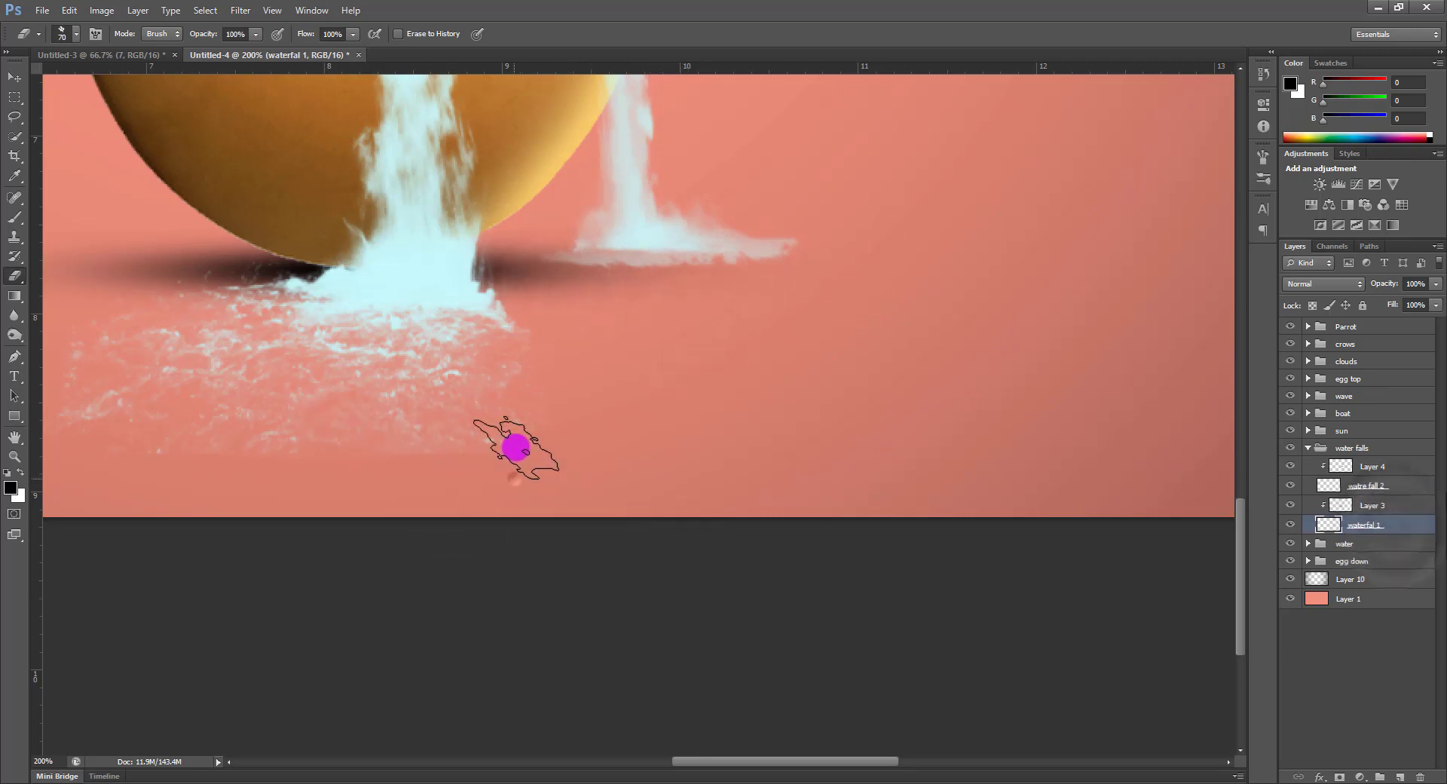
left_click(464, 485)
left_click(360, 456)
left_click(333, 467)
left_click(284, 462)
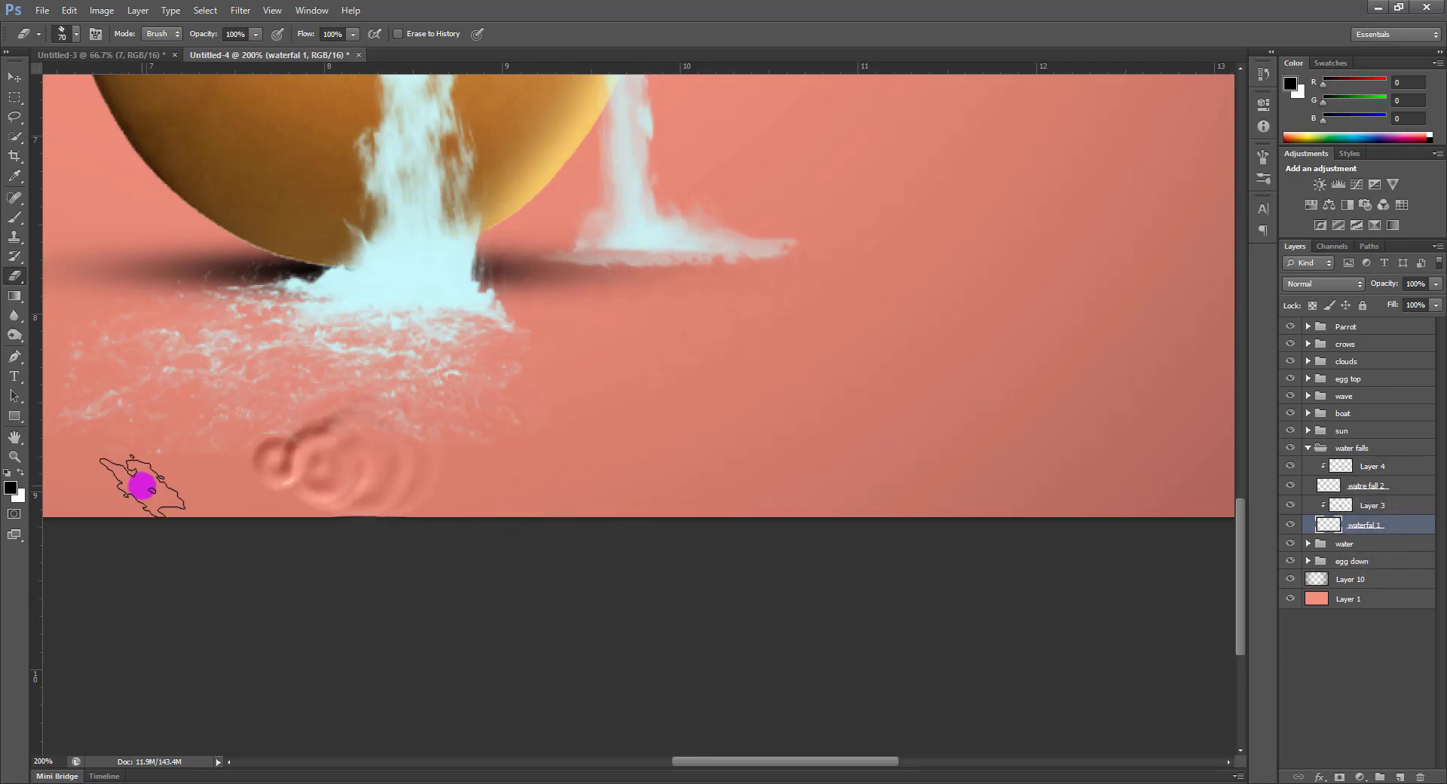
left_click(110, 460)
left_click(200, 496)
left_click(189, 455)
Roughen the lower corner, far end and upper edge of the large waterfall's splash with the textured eraser
left_click_drag(287, 481, 693, 506)
left_click(430, 495)
left_click(449, 455)
left_click(438, 430)
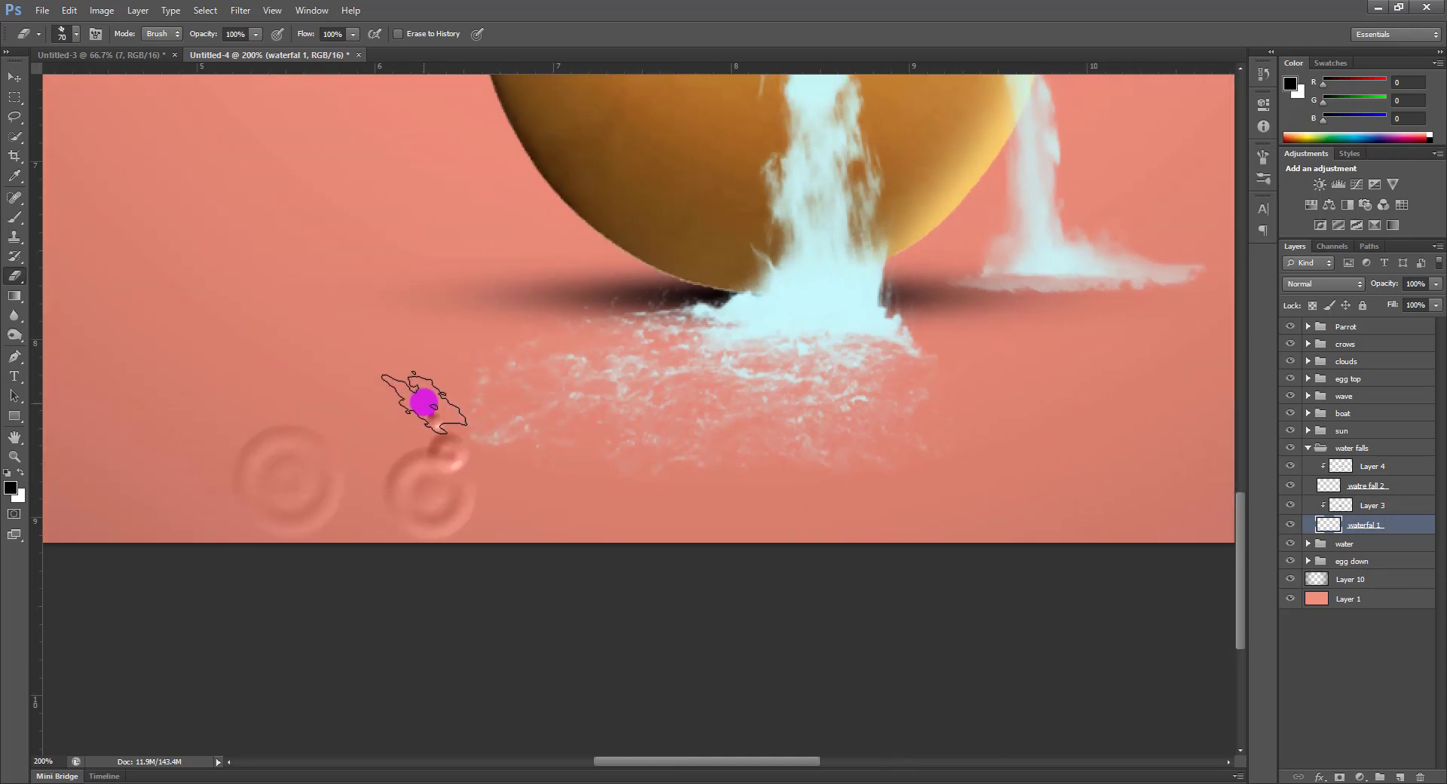
left_click(432, 411)
left_click(419, 363)
left_click(442, 344)
left_click(490, 322)
left_click(614, 299)
left_click(549, 317)
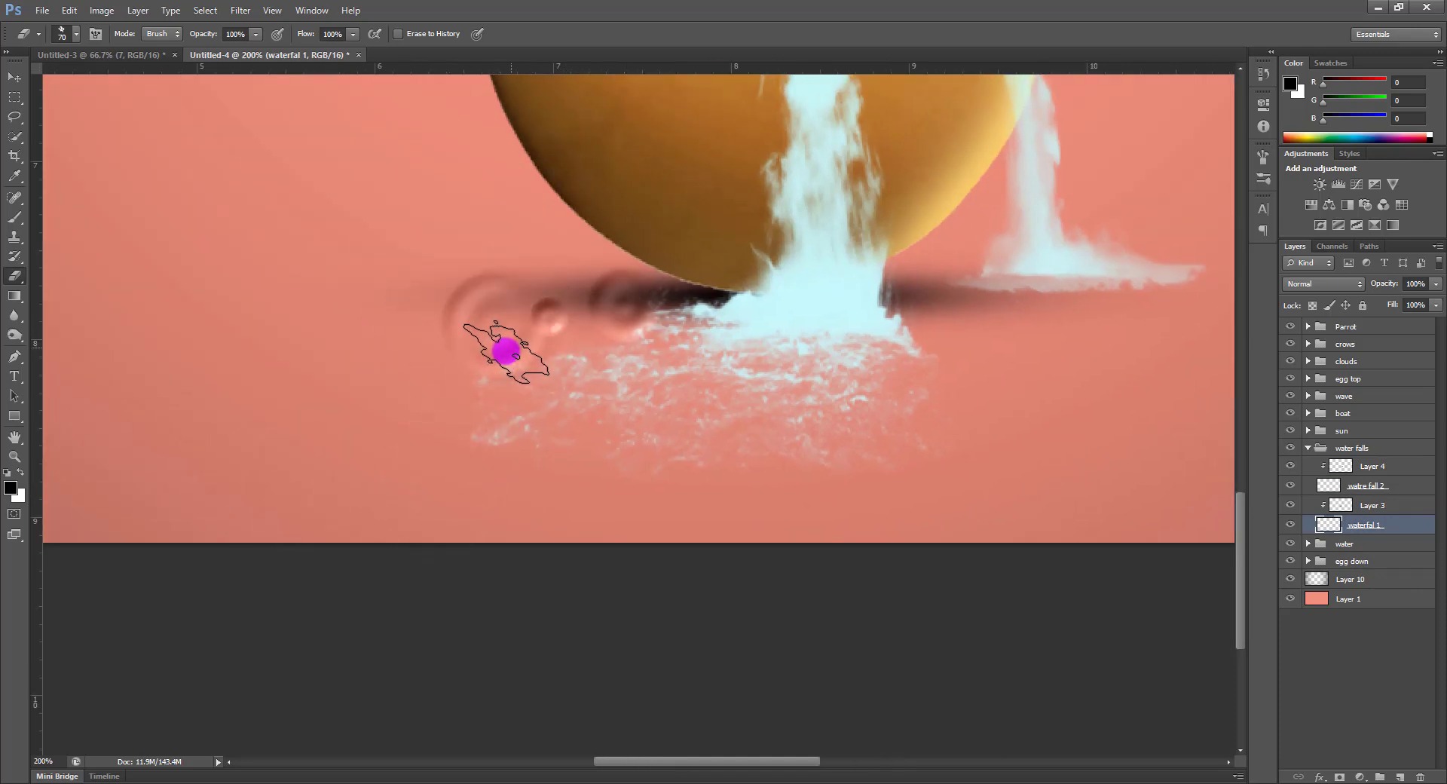
left_click(477, 365)
key("ctrl+0")
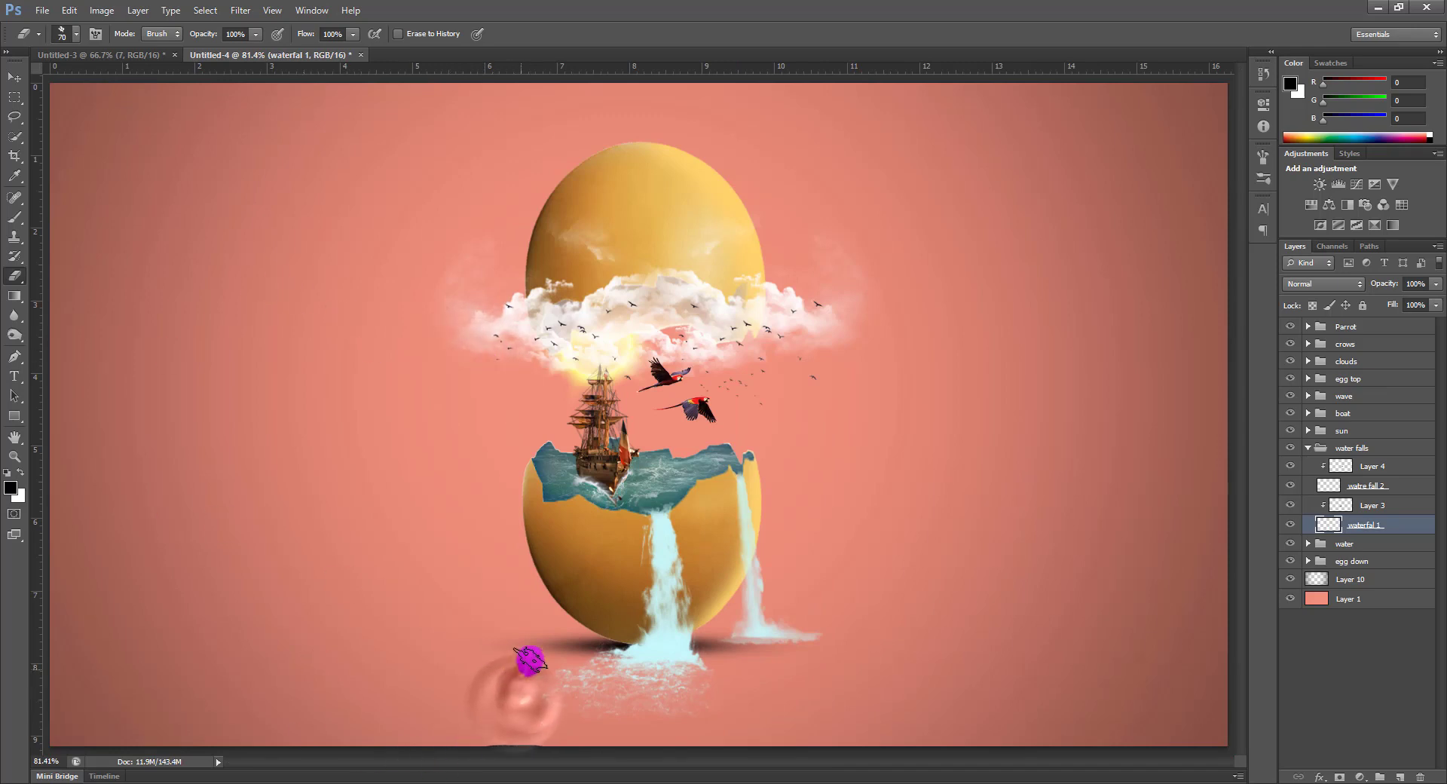
left_click(497, 656)
Add a new layer clipped to the "waterfal 1" layer
left_click(14, 78)
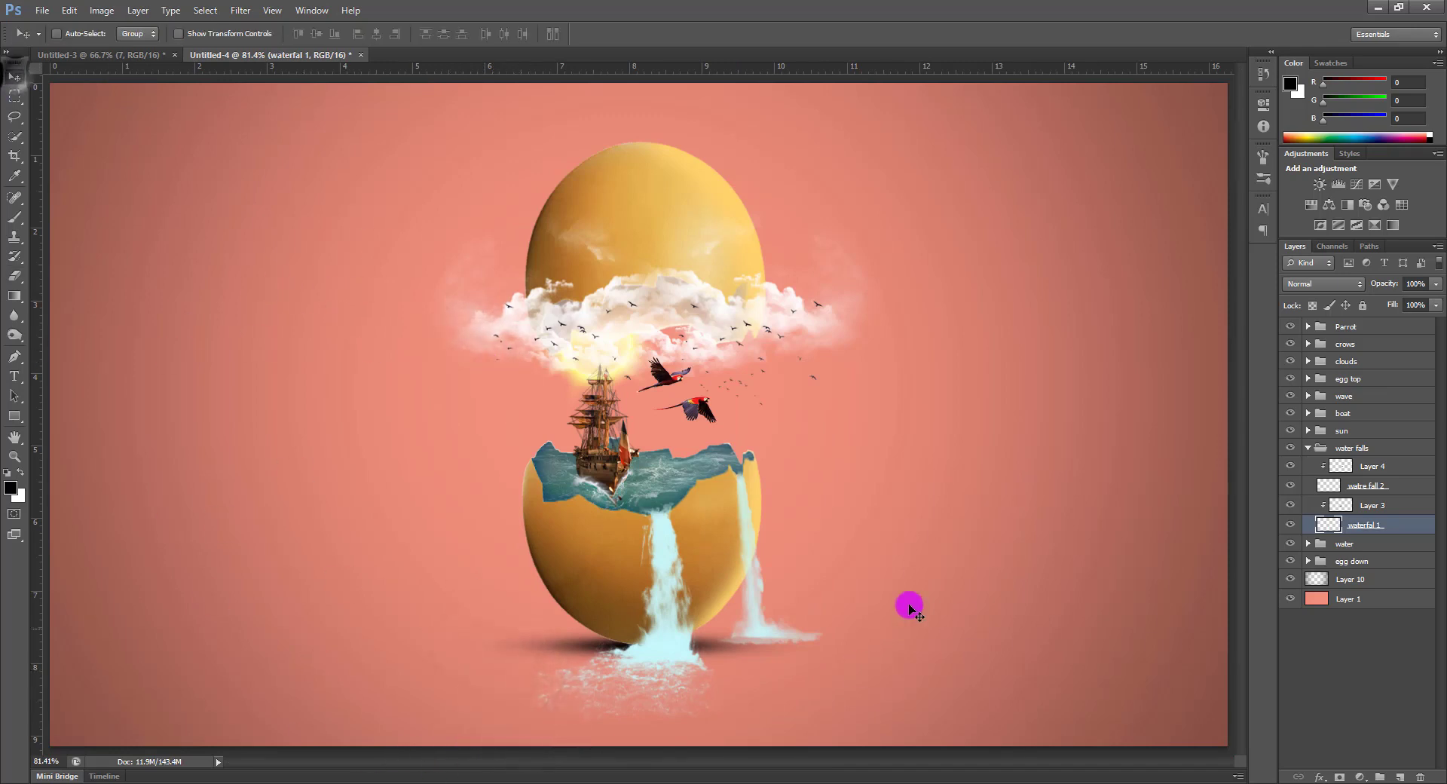
key("ctrl+plus")
key("ctrl+plus")
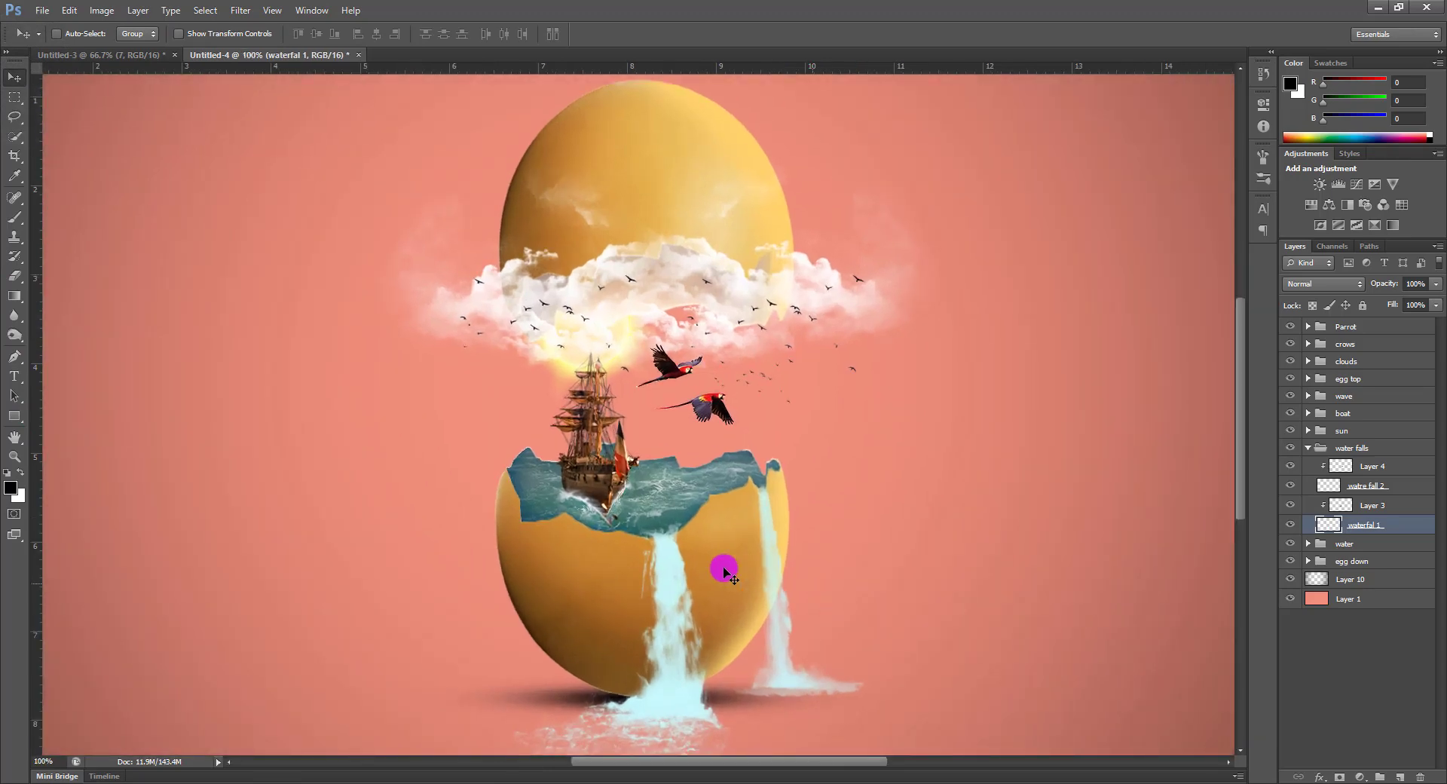
left_click_drag(819, 658, 130, 465)
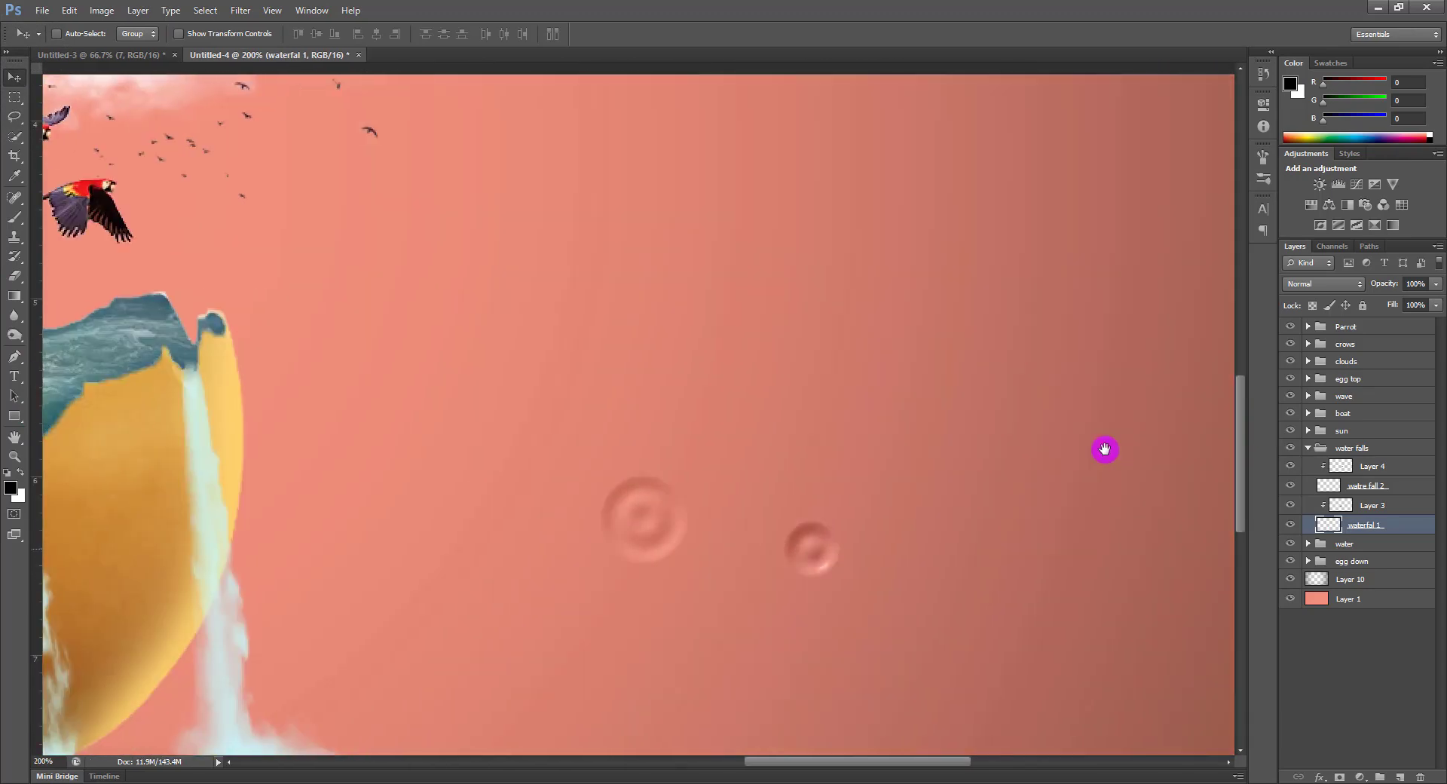
left_click_drag(511, 478, 1079, 494)
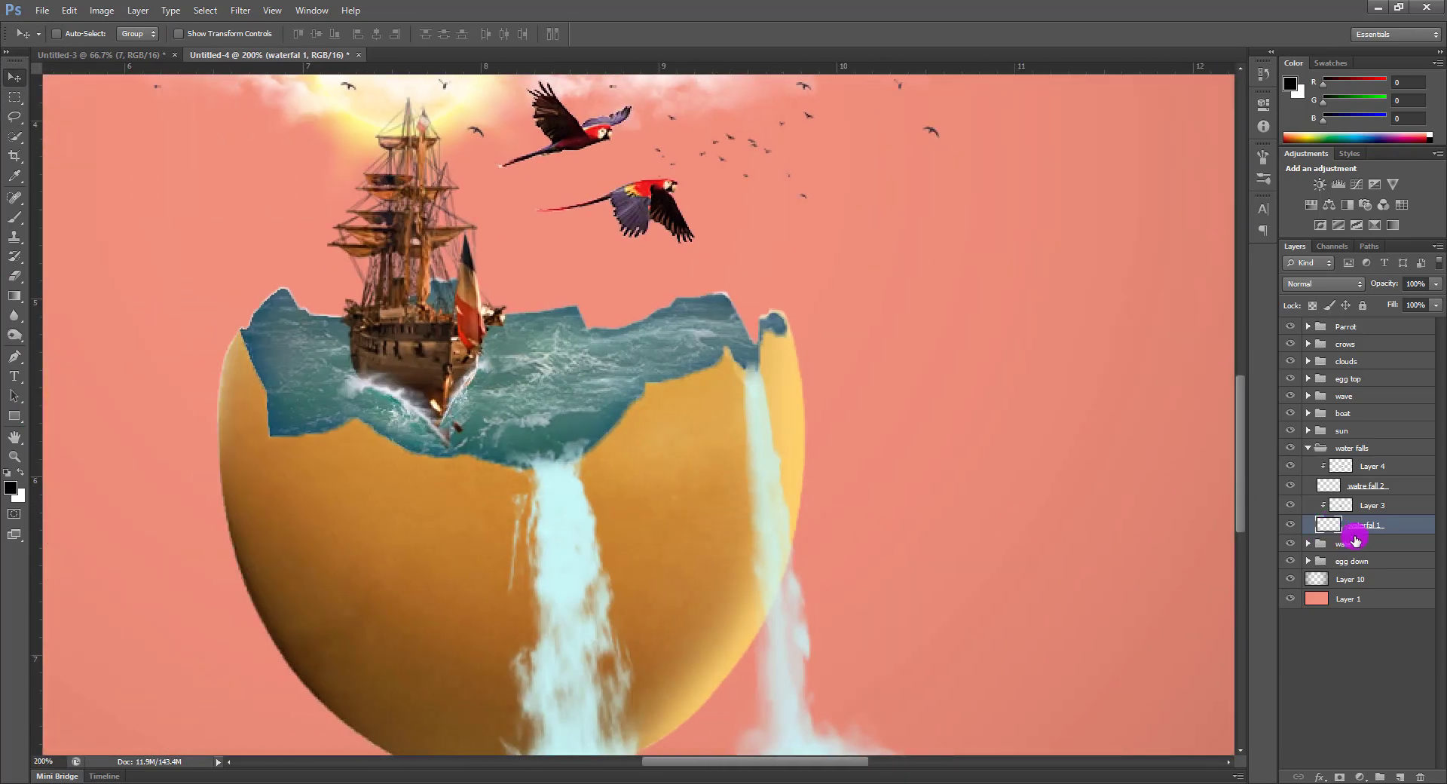
left_click(1396, 777)
key("ctrl+alt+g")
Set the brush to a soft round 50 px tip and sample the sea's teal (44, 98, 102) as foreground colour
key("b")
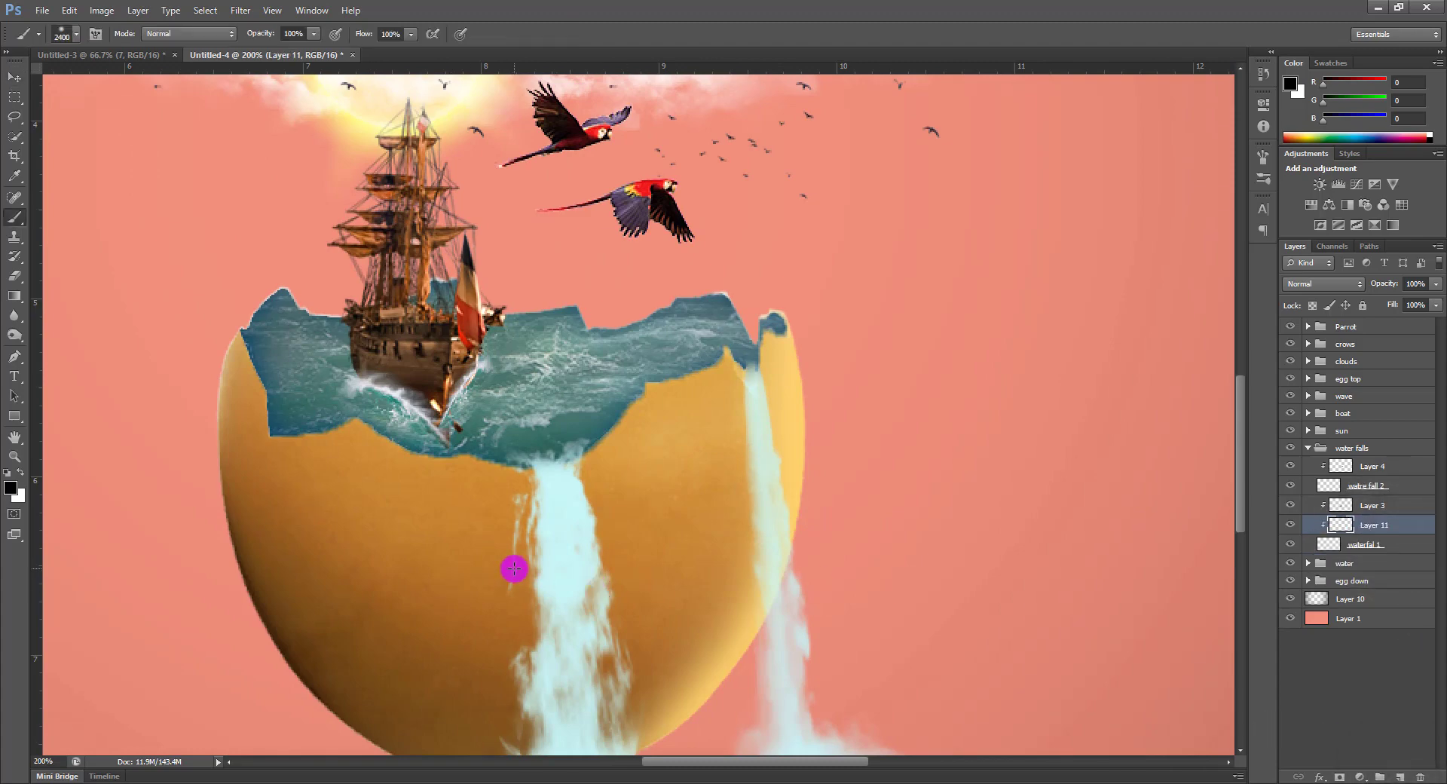
key("bracketleft")
key("bracketleft")
key("bracketleft")
key("bracketleft")
key("bracketleft")
key("bracketleft")
key("bracketleft")
key("bracketleft")
key("bracketleft")
key("bracketleft")
key("bracketleft")
key("bracketleft")
key("bracketleft")
key("bracketleft")
key("bracketleft")
key("bracketleft")
key("bracketleft")
right_click(565, 534)
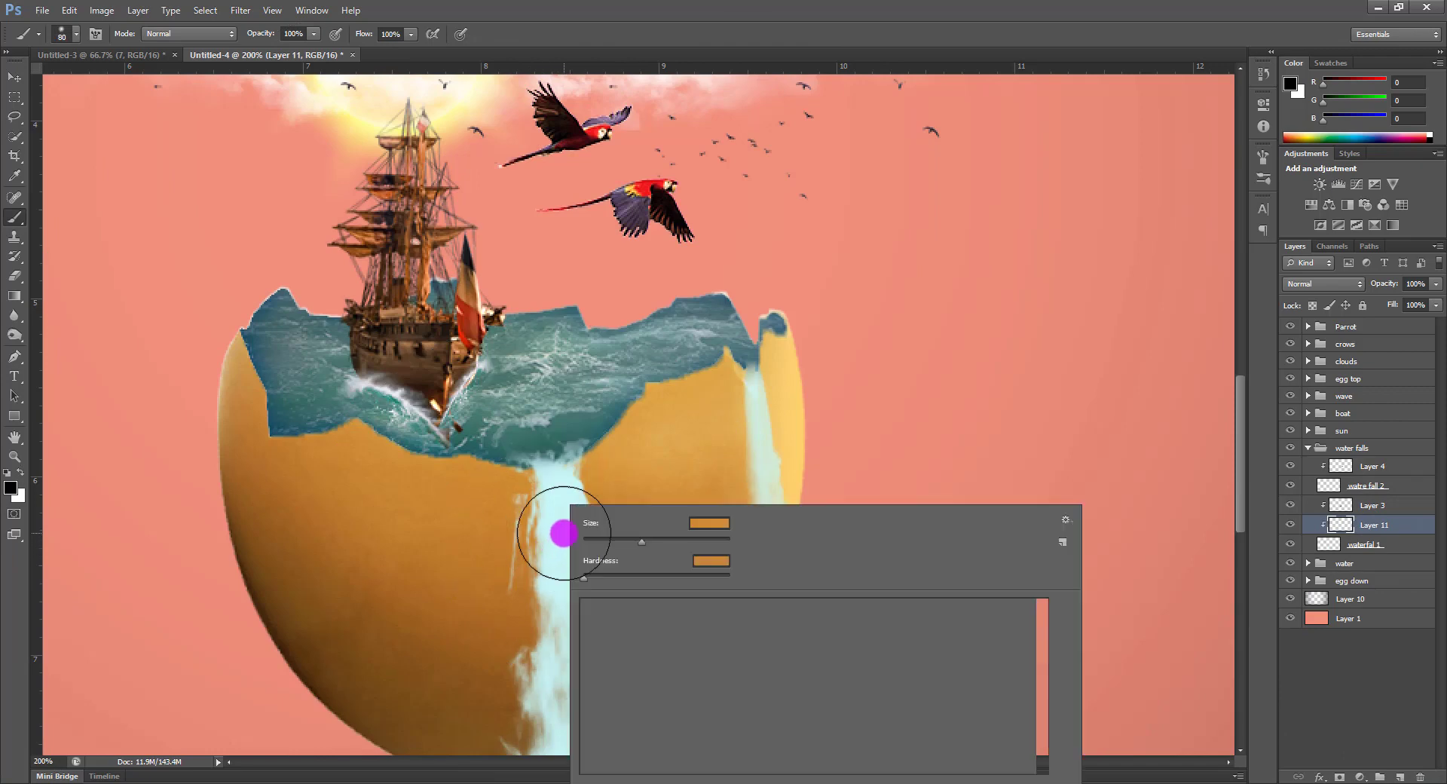
left_click(965, 15)
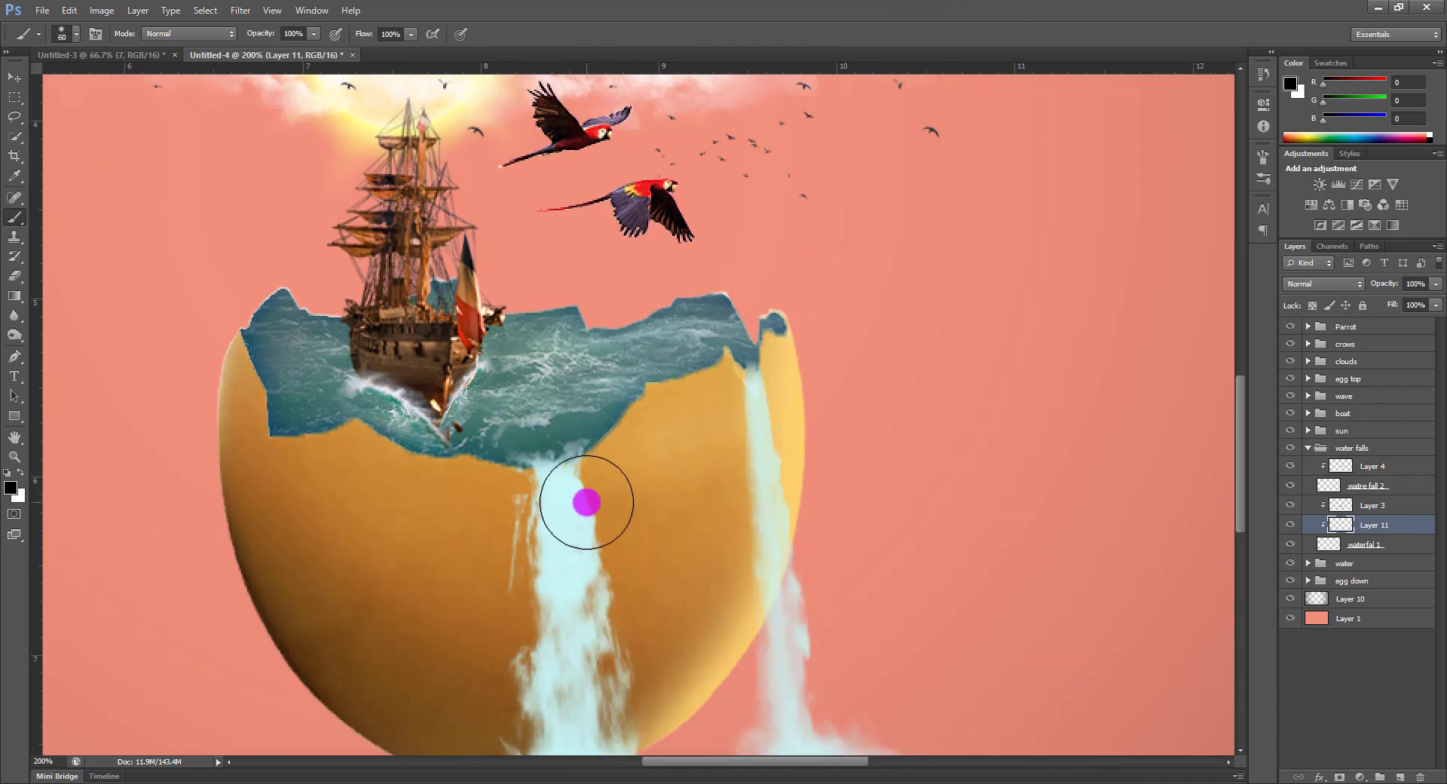
scroll(584, 512, "down", 3)
key("i")
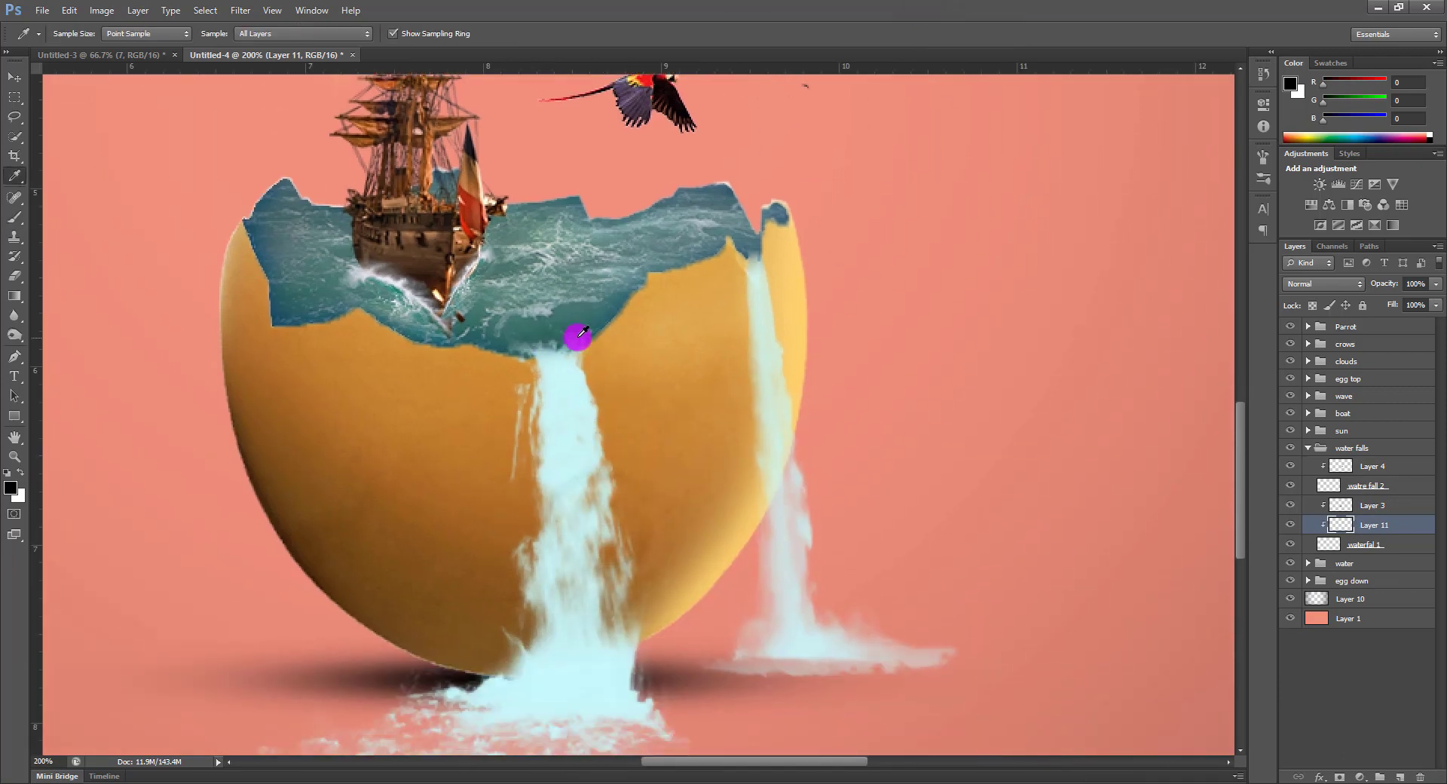
key("b")
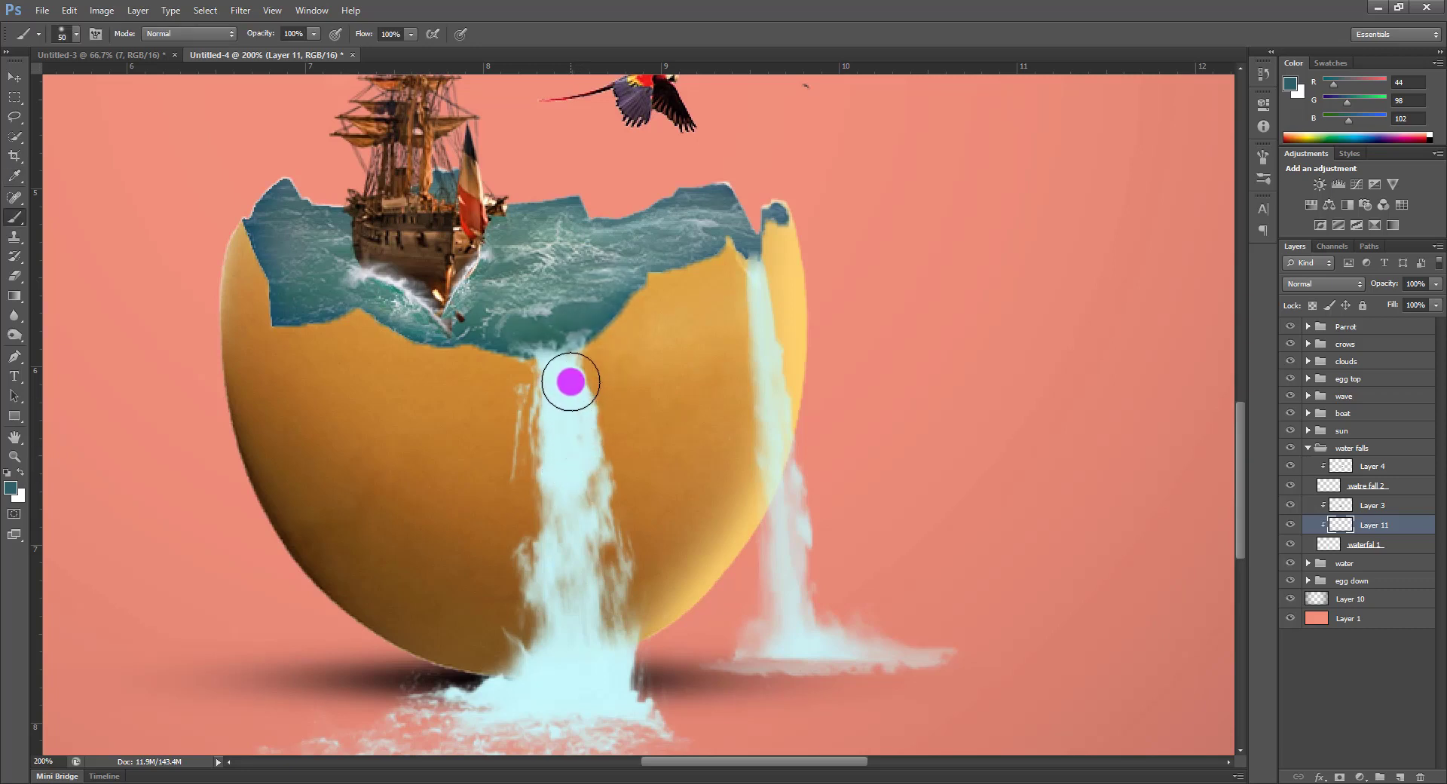
Try painting teal down the large waterfall on the clipped layer, then undo it and remove that layer
left_click_drag(569, 379, 607, 579)
key("ctrl+z")
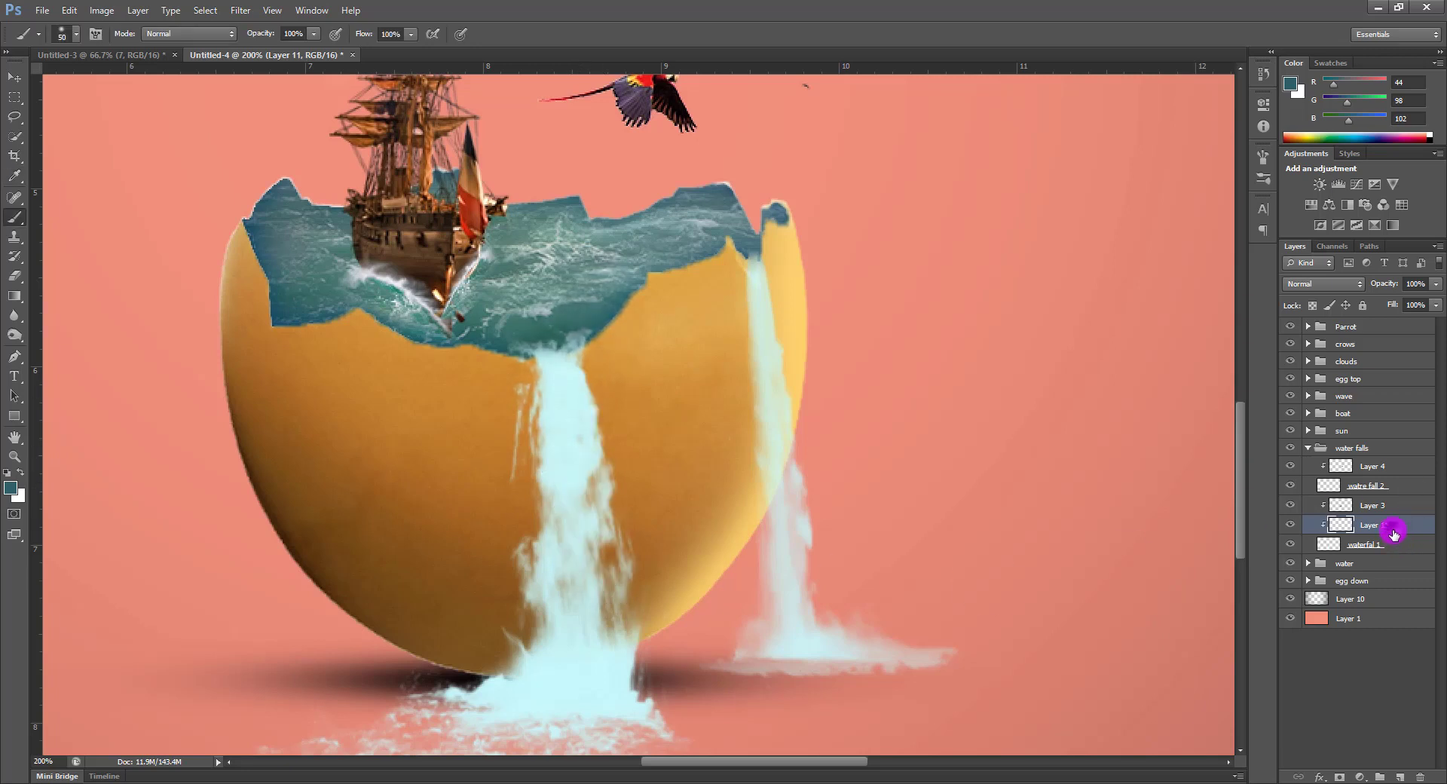
key("ctrl+e")
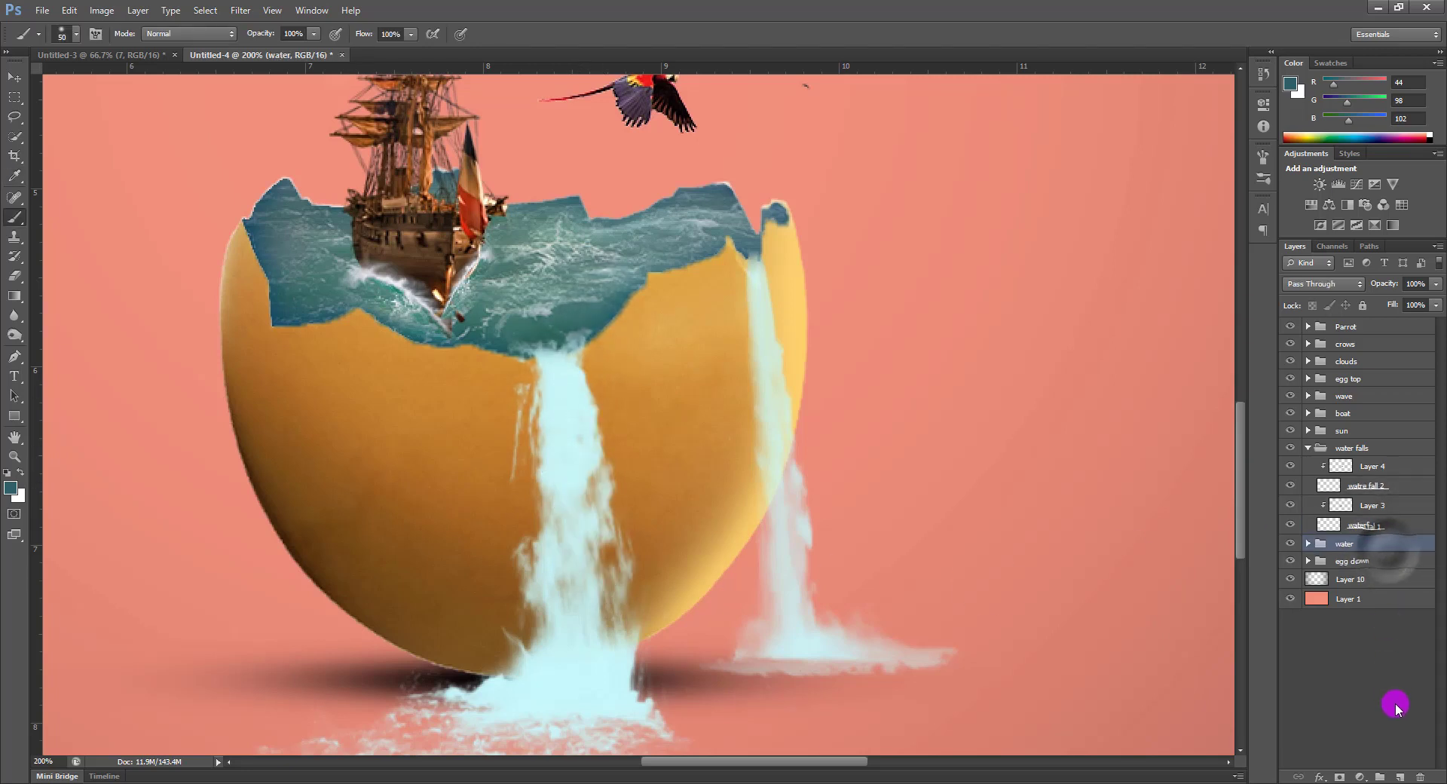
Paint teal behind the large waterfall on a new layer beneath the water falls group and set it to Screen
left_click(1400, 777, "ctrl")
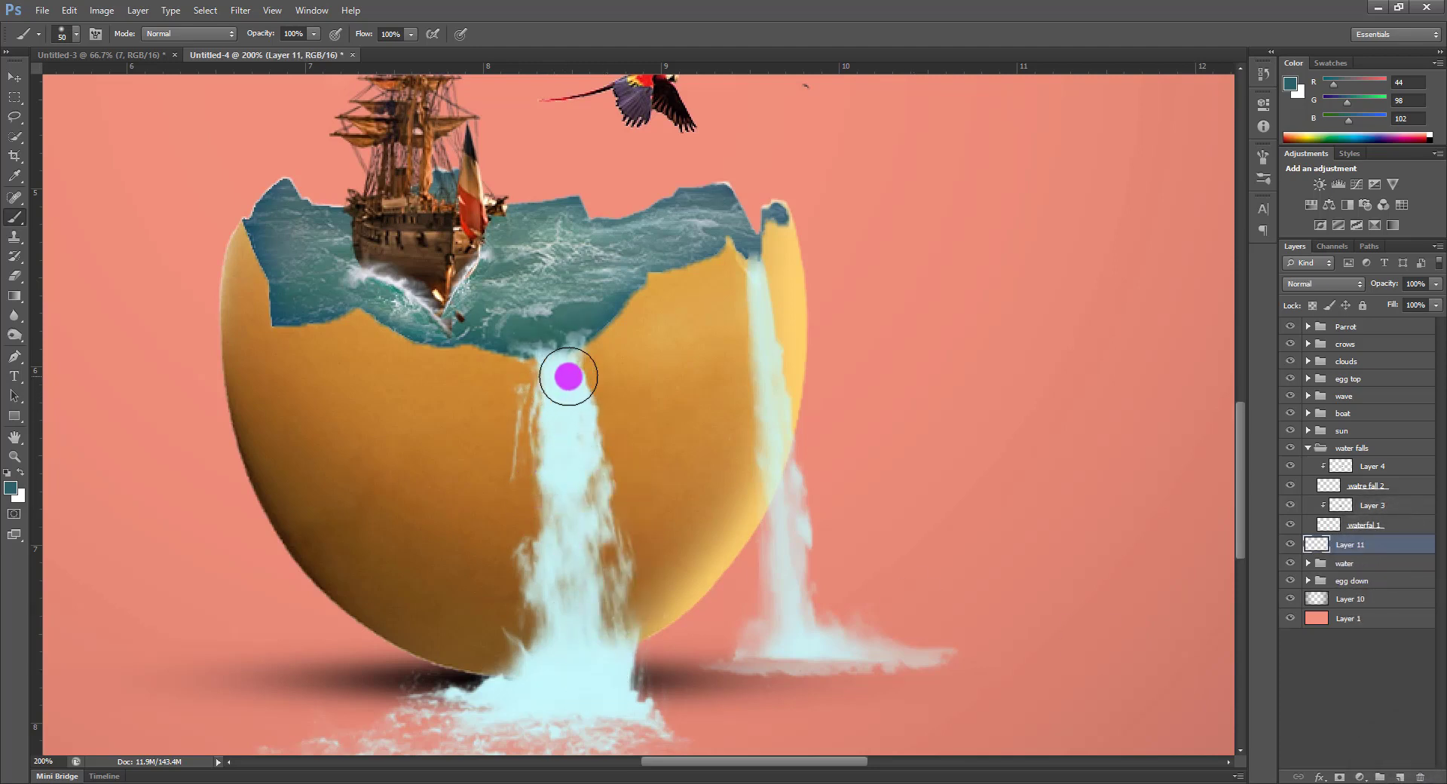
mouse_move(569, 376)
left_mouse_down()
mouse_move(622, 686)
mouse_move(544, 484)
mouse_move(543, 383)
mouse_move(565, 633)
left_mouse_up()
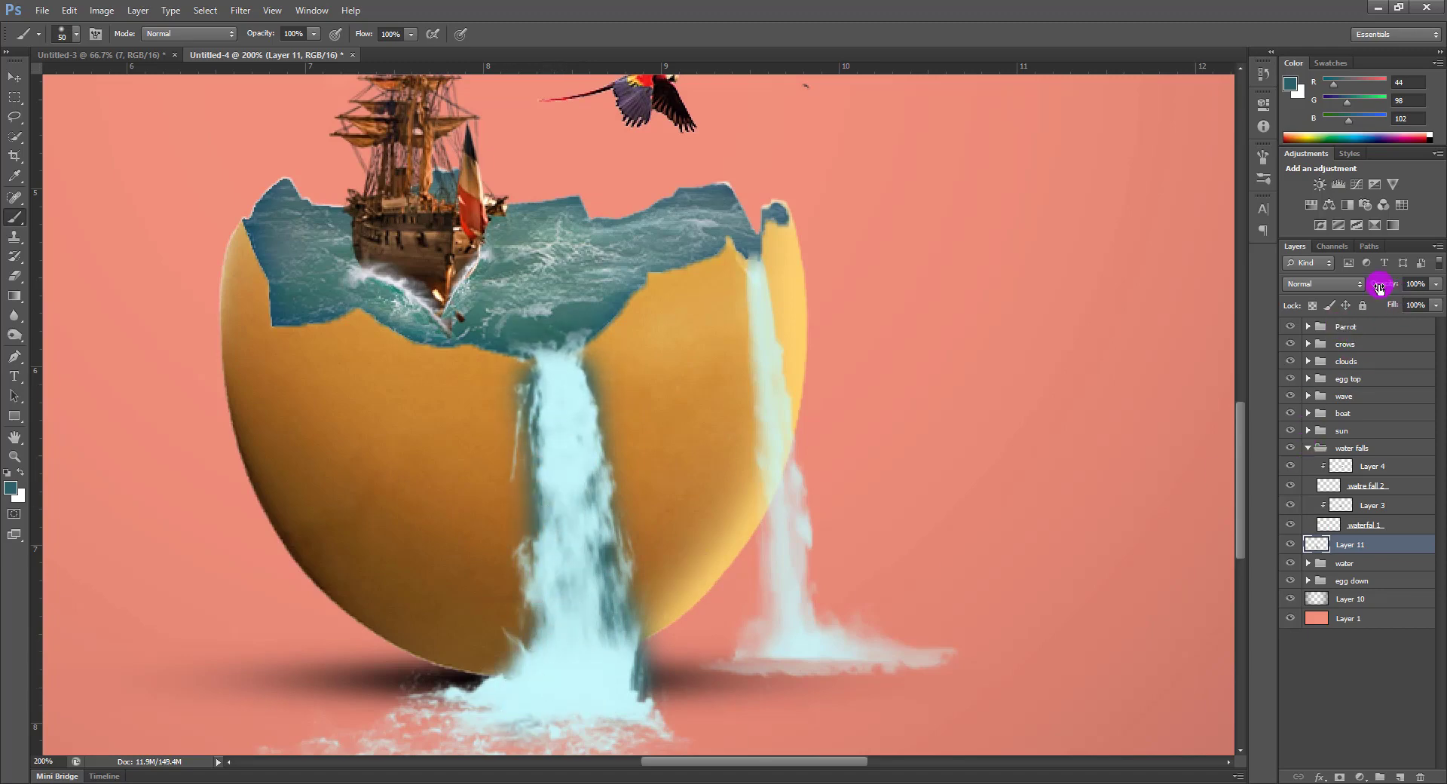
left_click(1354, 284)
left_click(1324, 414)
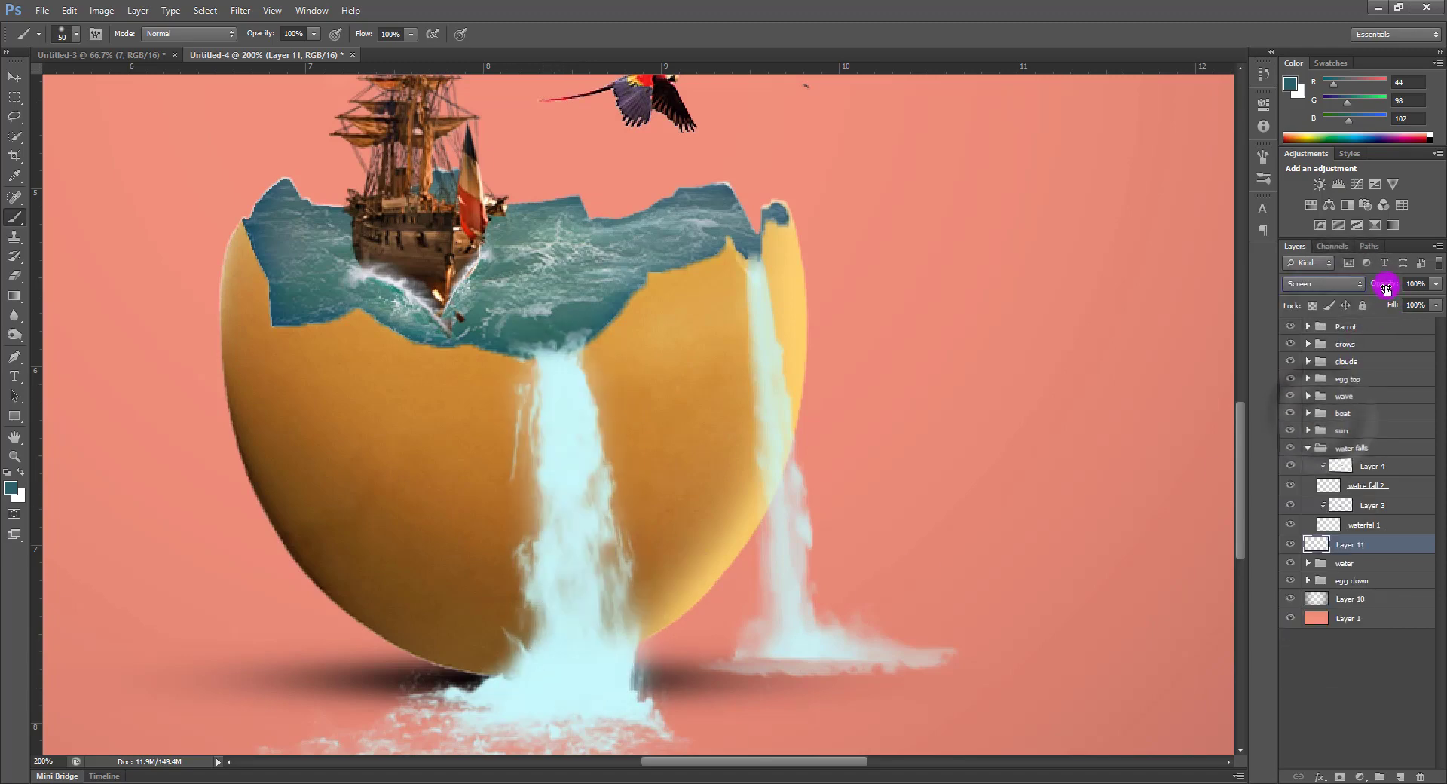
left_click_drag(1377, 289, 1411, 286)
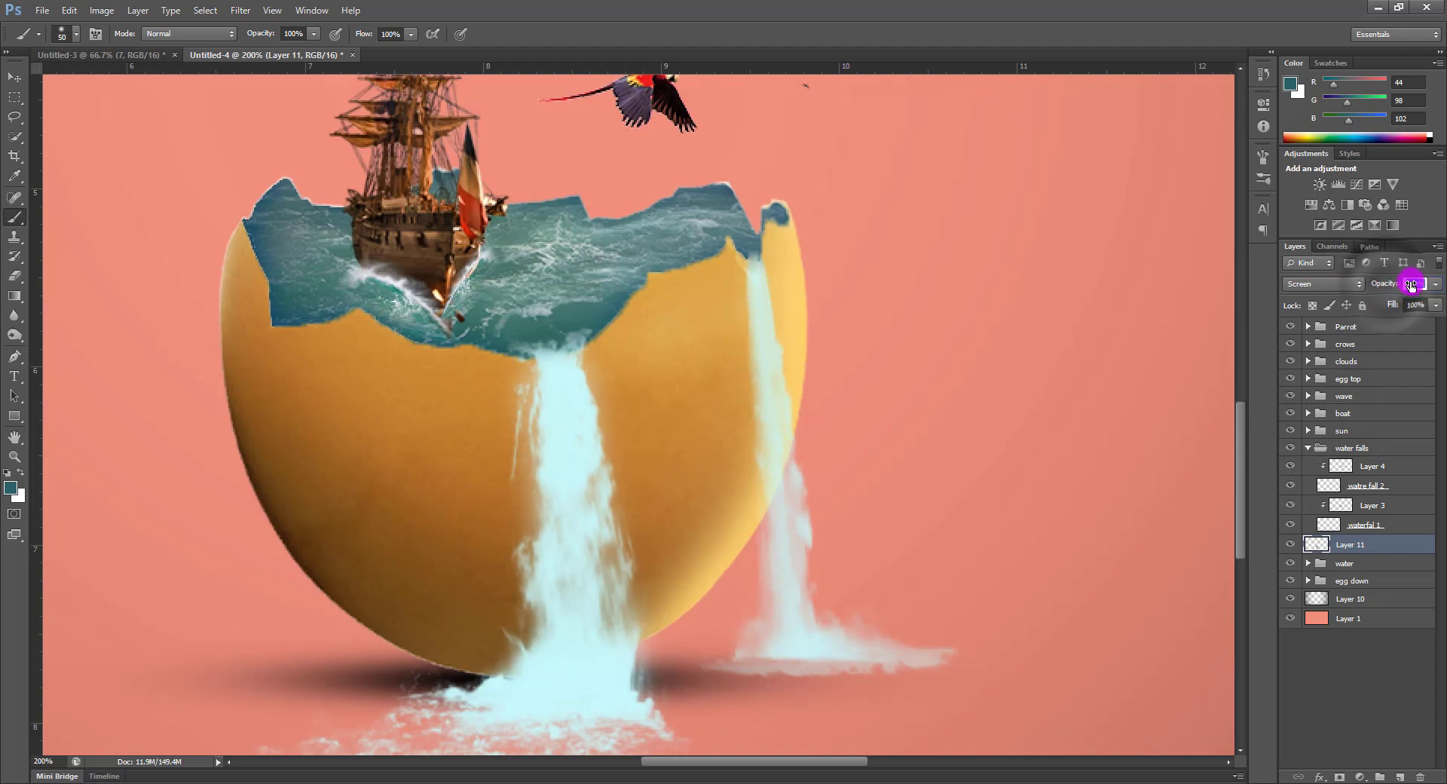
left_click(1291, 543)
left_click(1292, 543)
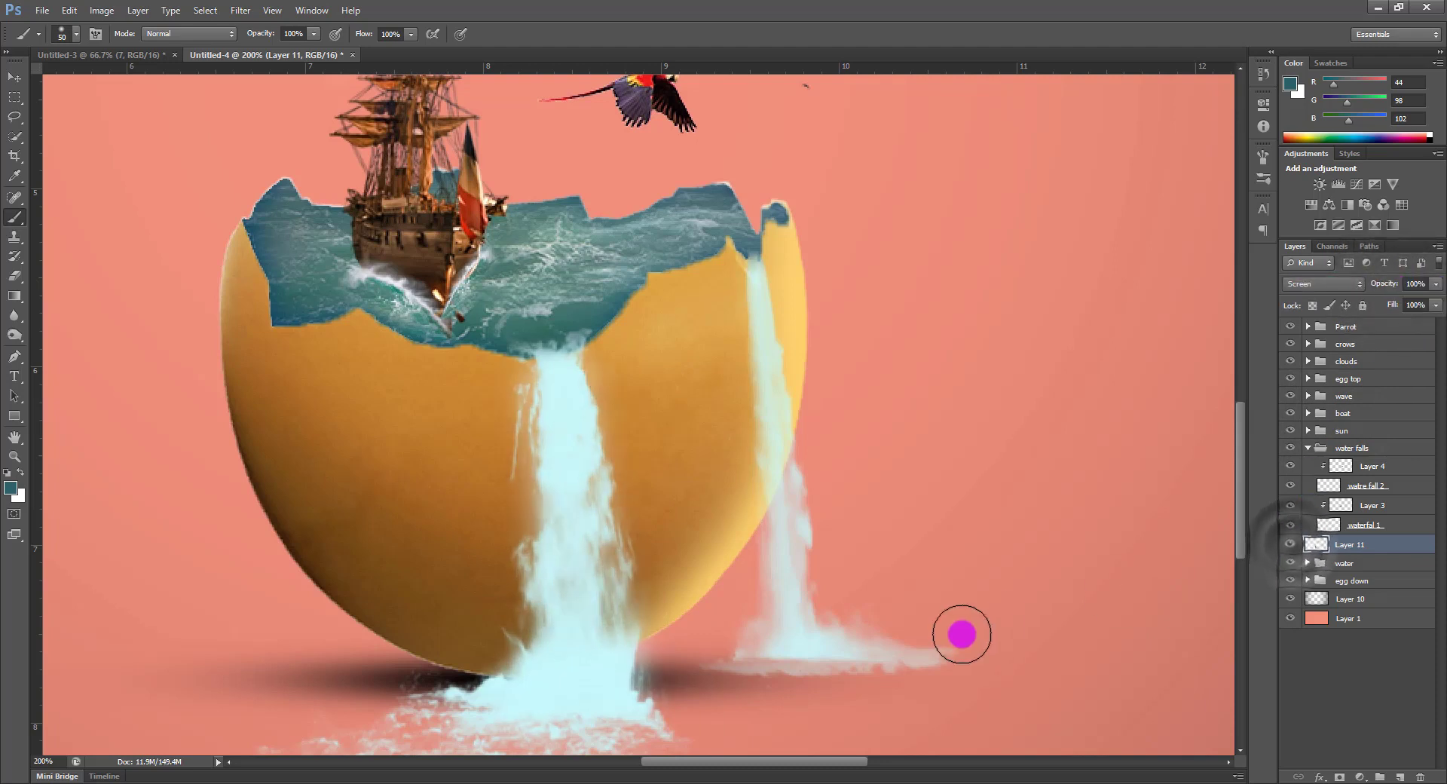
Paint teal along the smaller waterfall with a 20 px brush on a new layer above Layer 3 and set it to Screen
left_click(1412, 507)
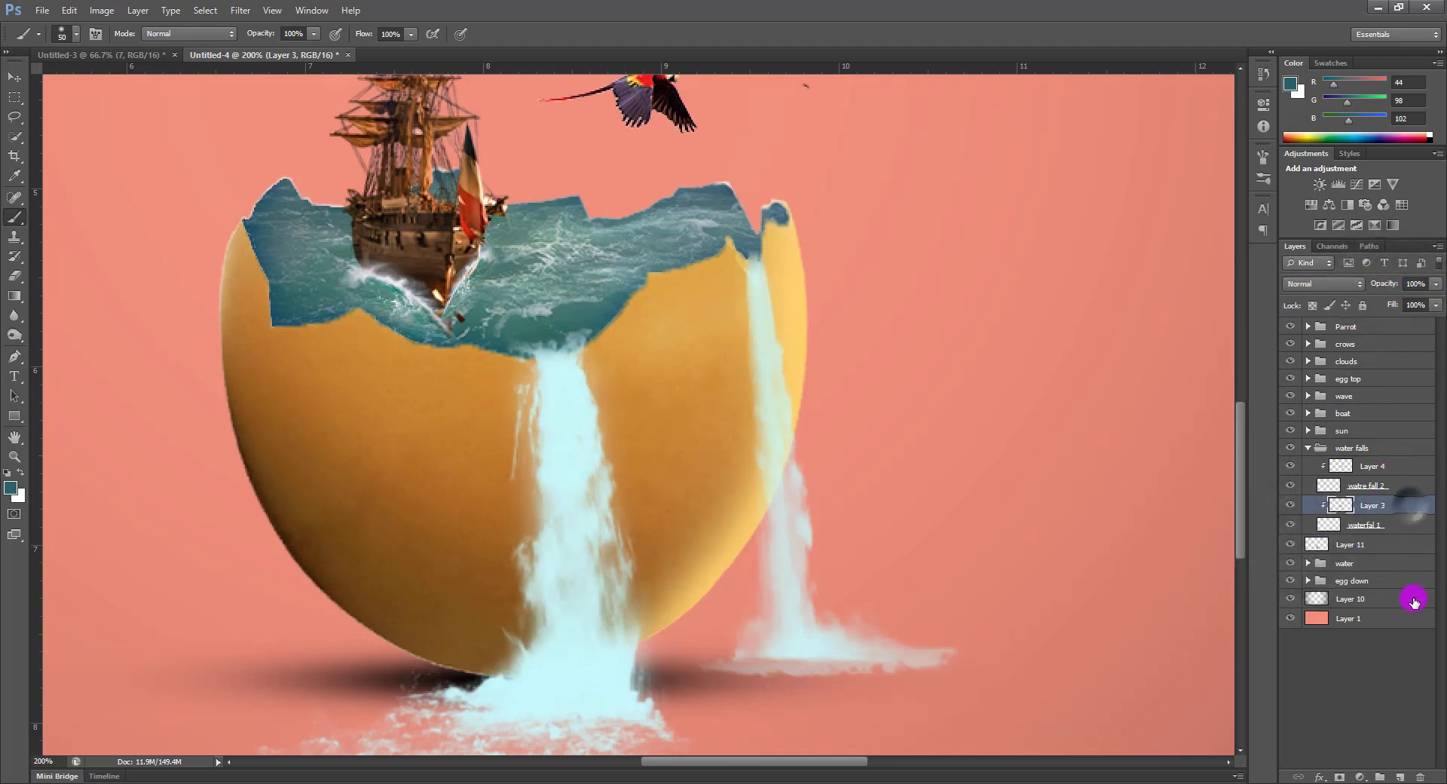
left_click(1400, 776)
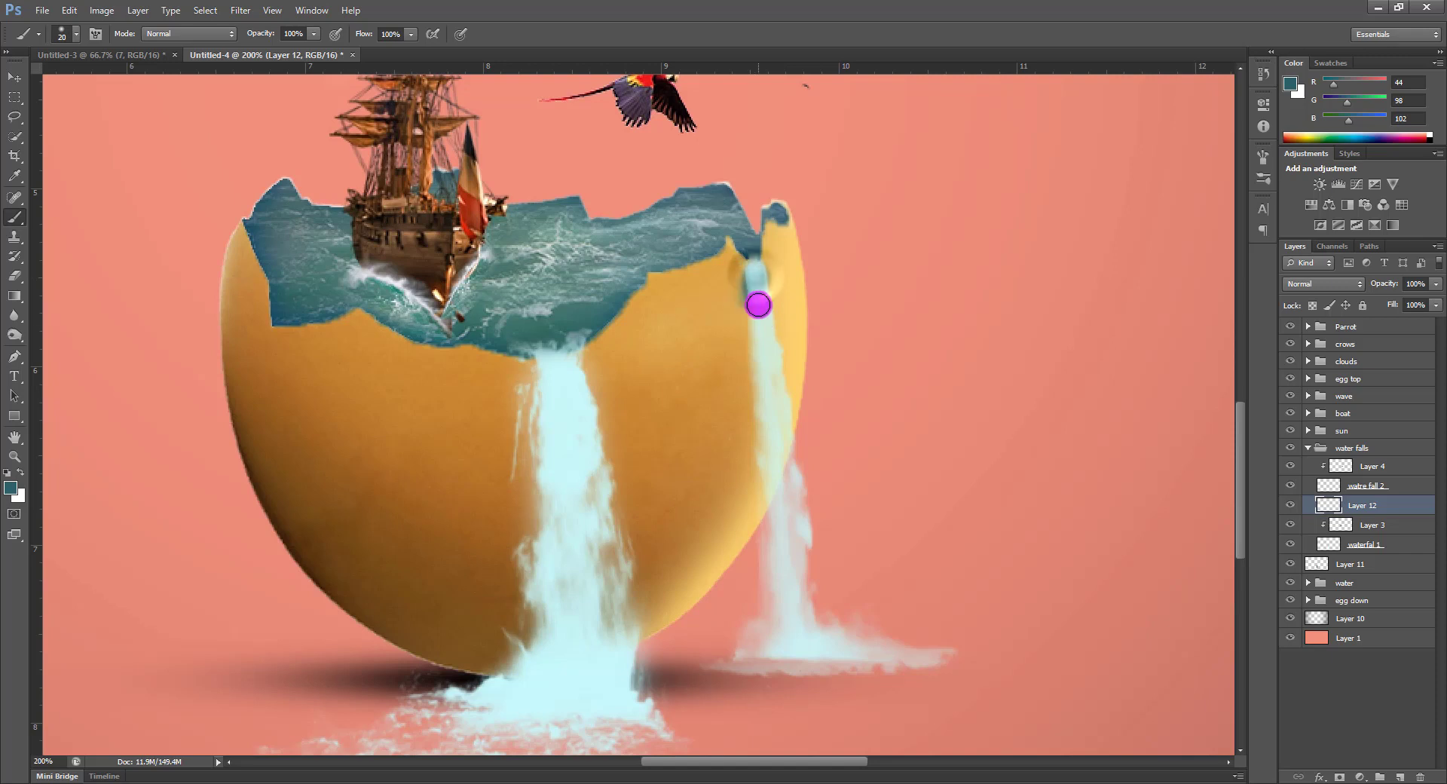
left_click_drag(758, 305, 781, 519)
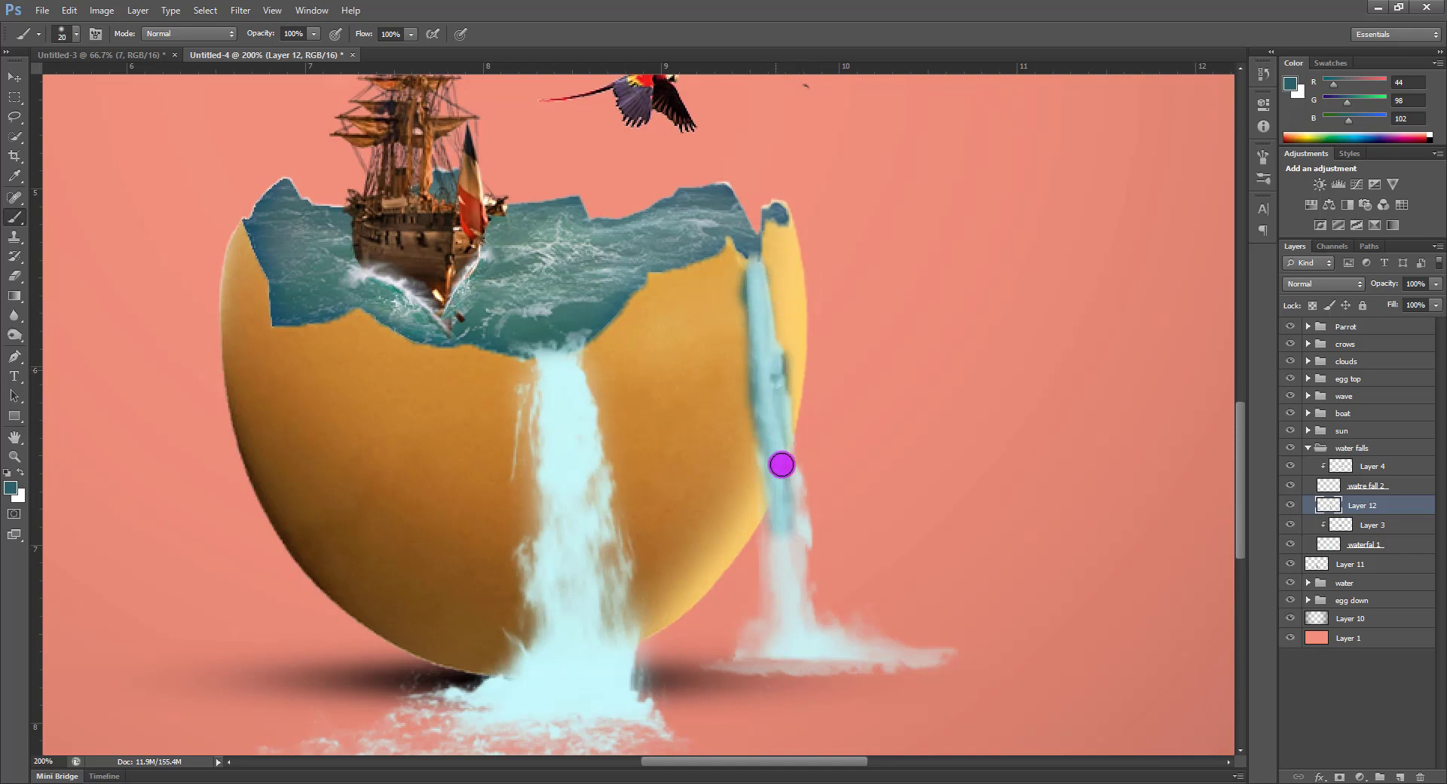
left_click(1350, 284)
left_click(1306, 424)
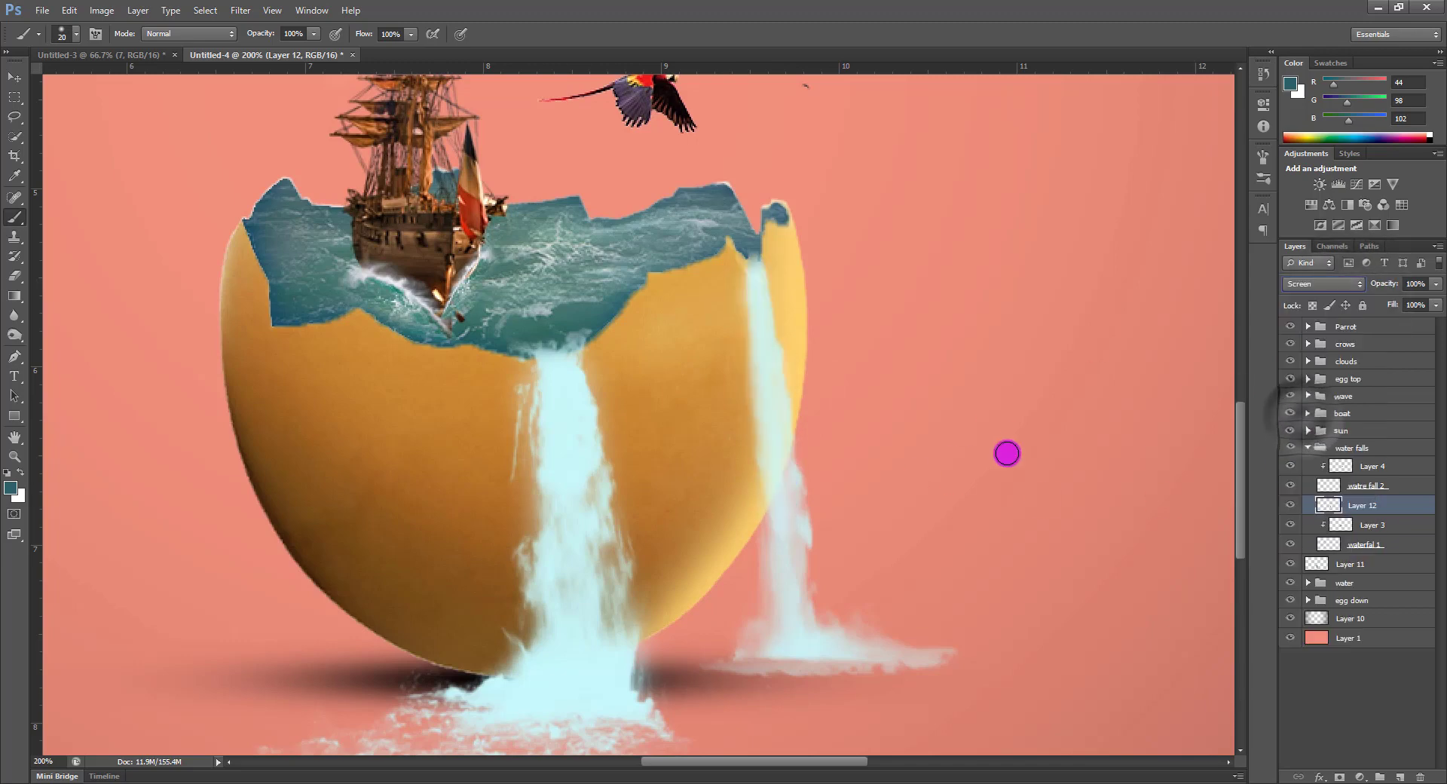
Collapse the water falls group and shift the sun and Parrot groups slightly to the right
key("ctrl+0")
left_click(15, 77)
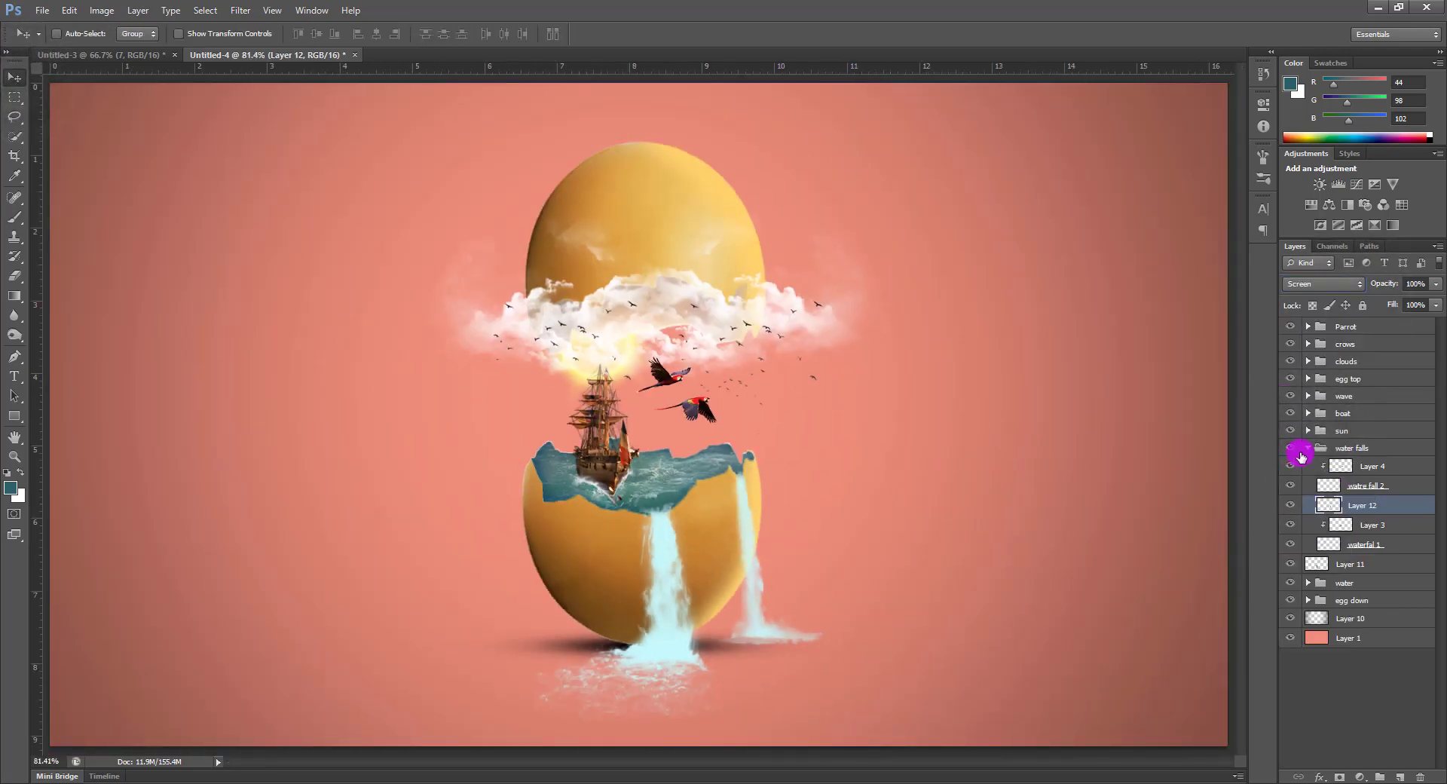
left_click(1307, 448)
left_click(1342, 430)
mouse_move(620, 361)
left_mouse_down()
mouse_move(609, 326)
mouse_move(629, 361)
left_mouse_up()
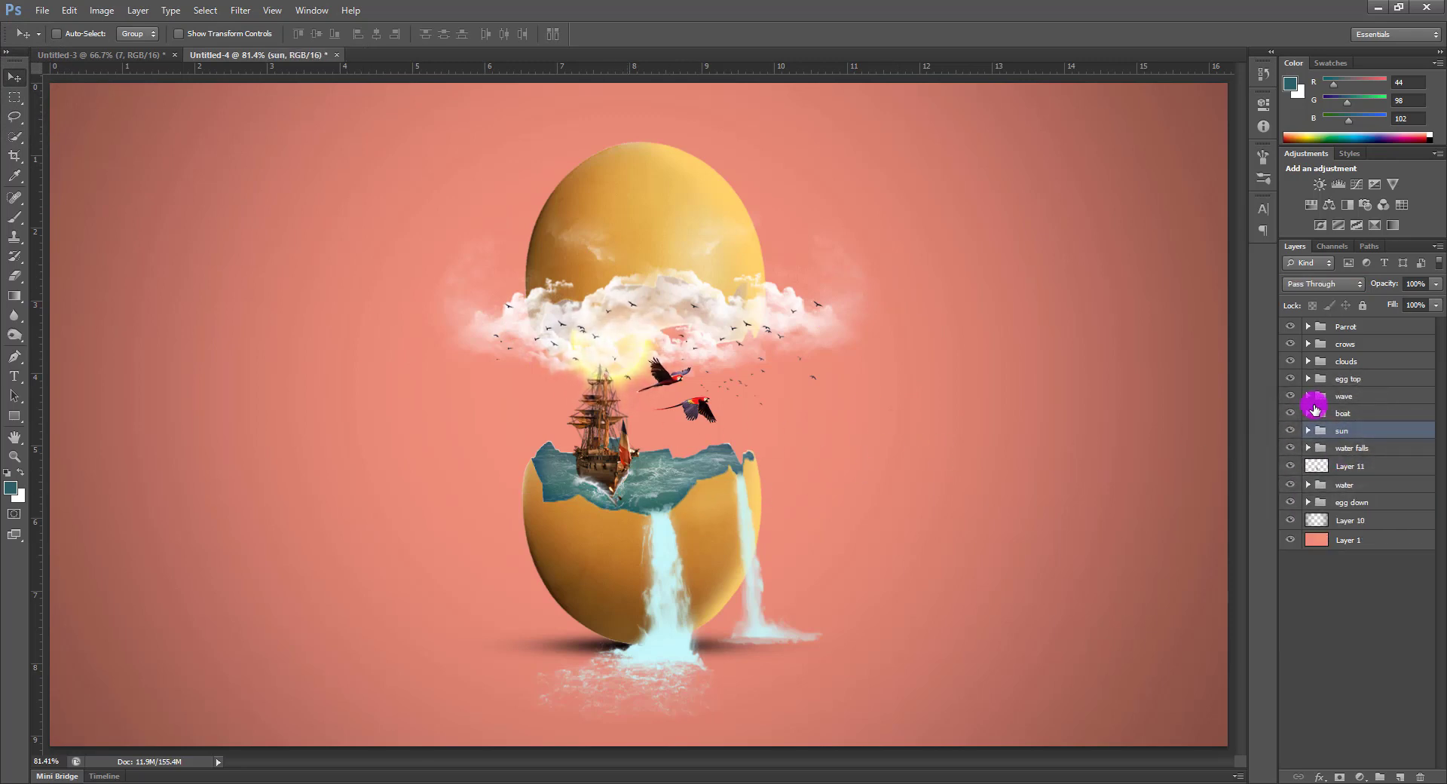
left_click(1346, 327)
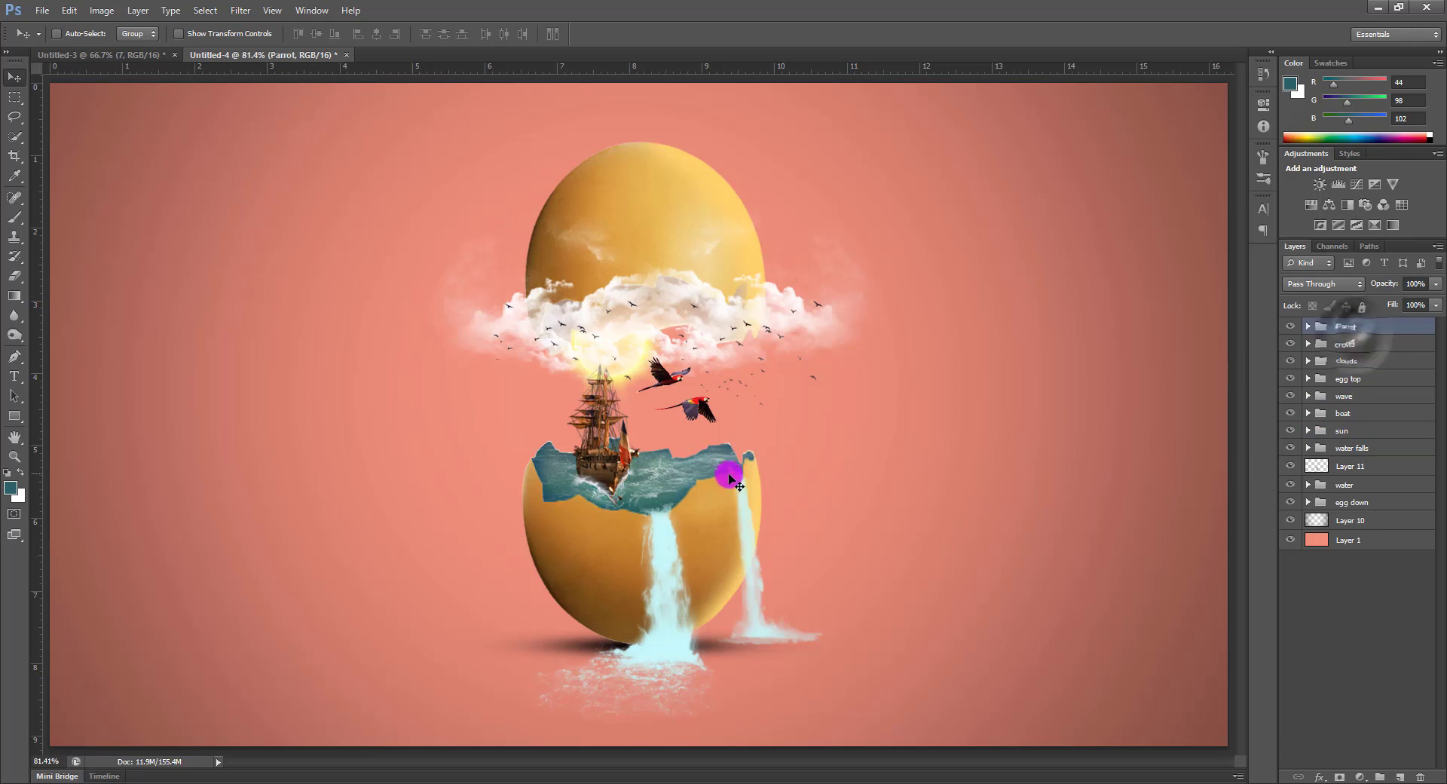
left_click_drag(720, 431, 731, 434)
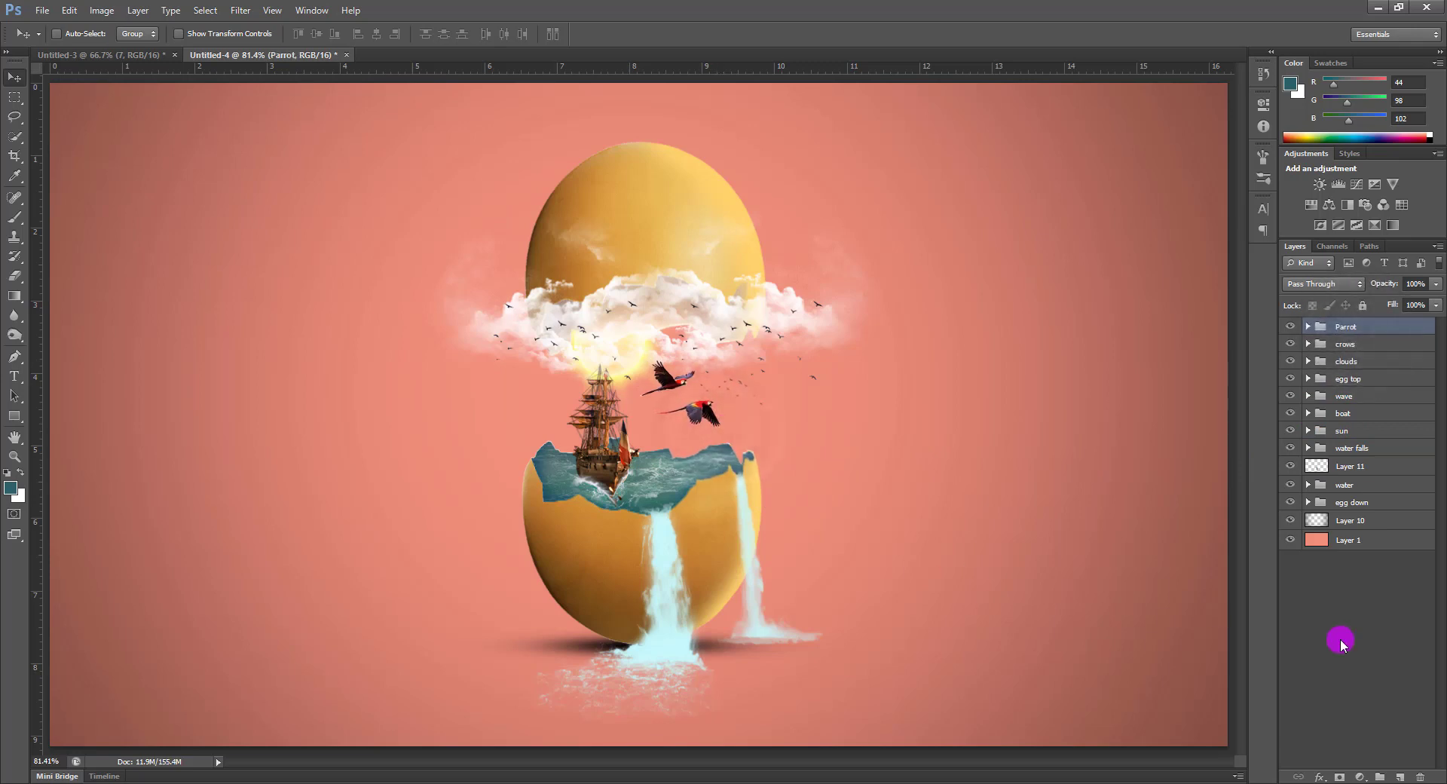
left_click(1371, 776)
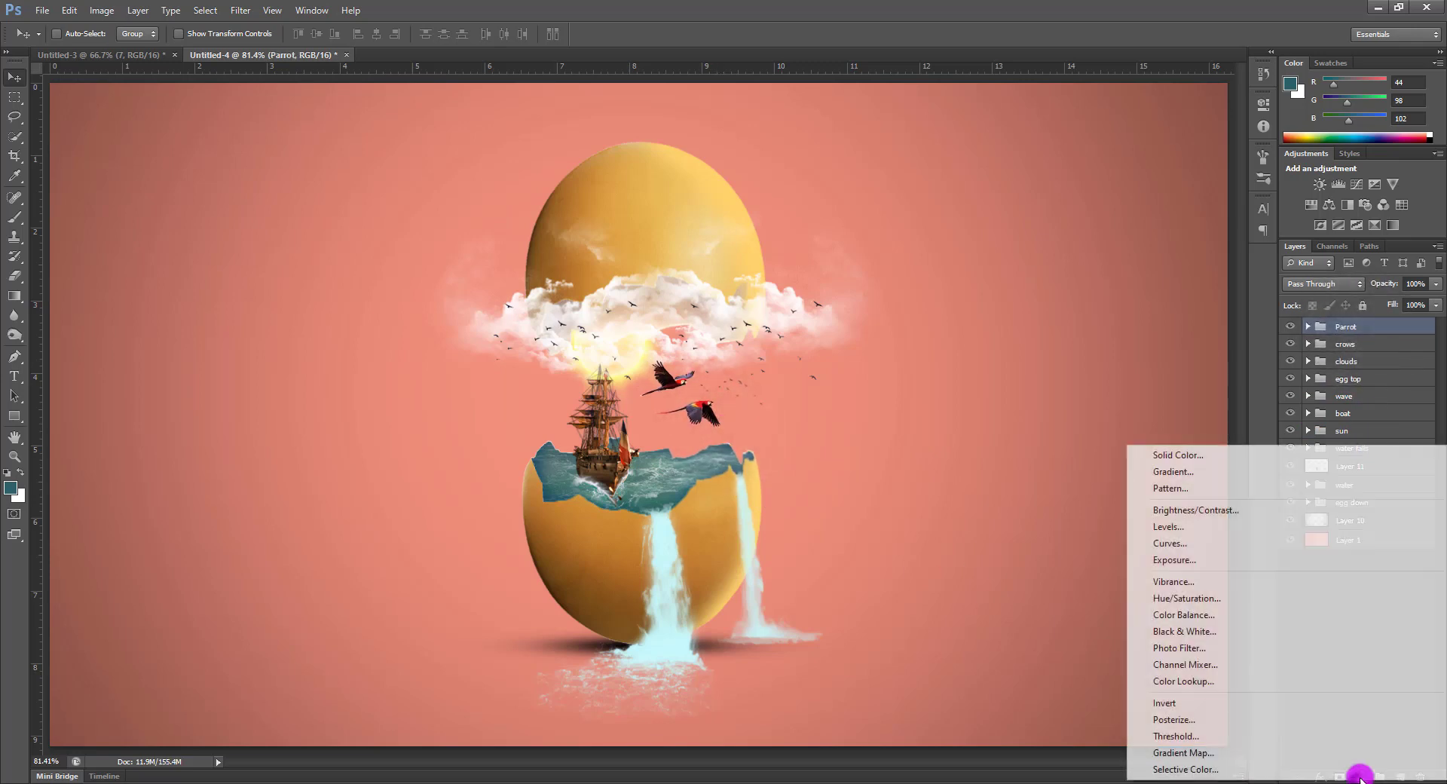
left_click(1236, 682)
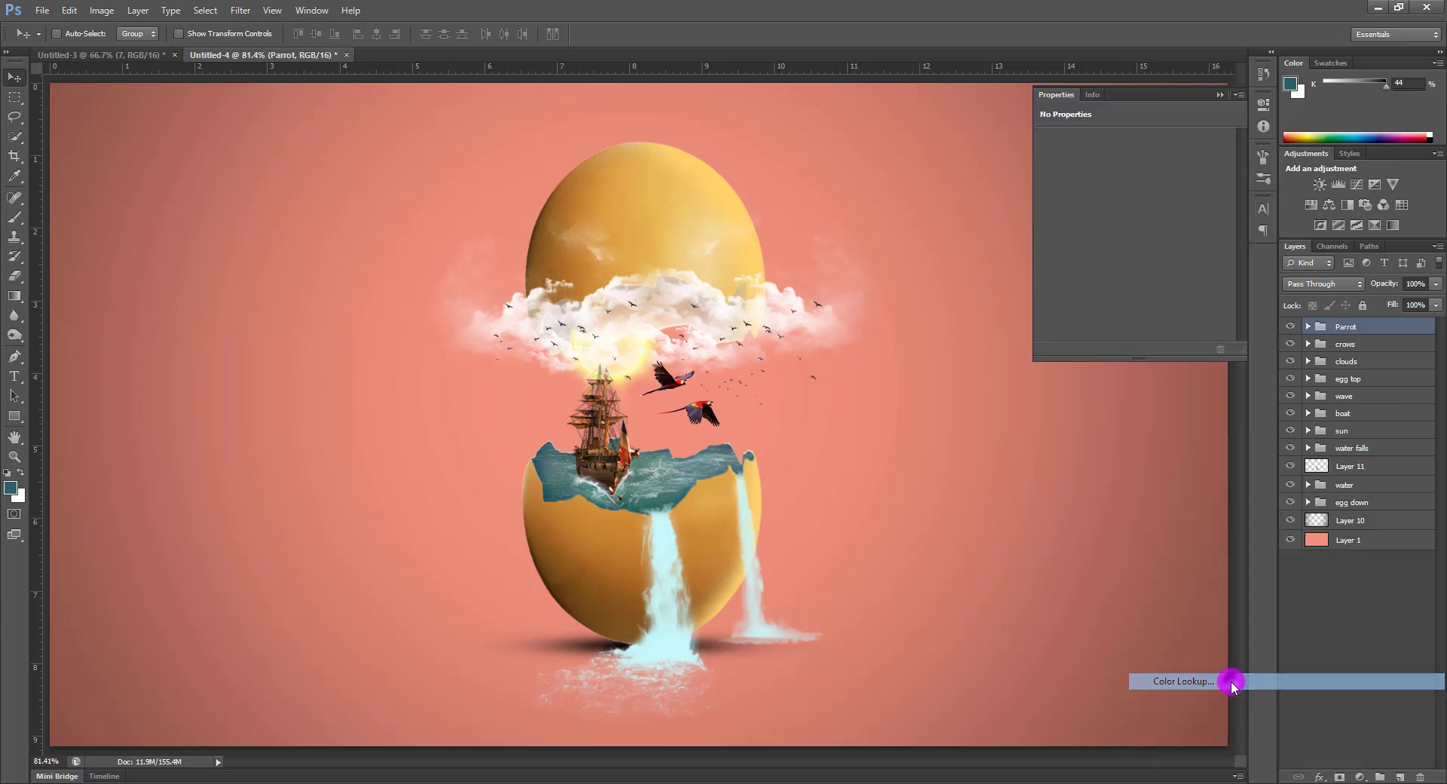
key("ctrl+z")
left_click(1360, 778)
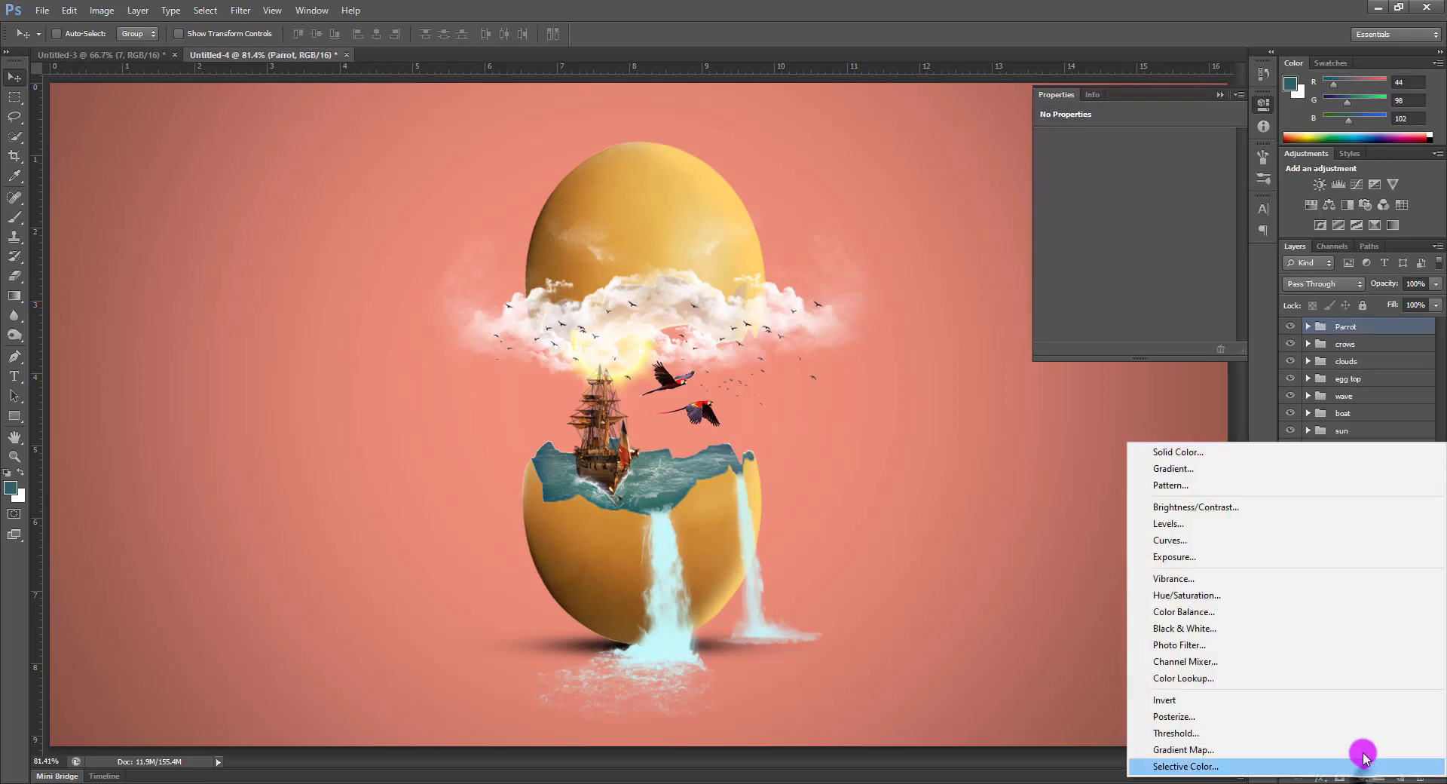
left_click(1267, 661)
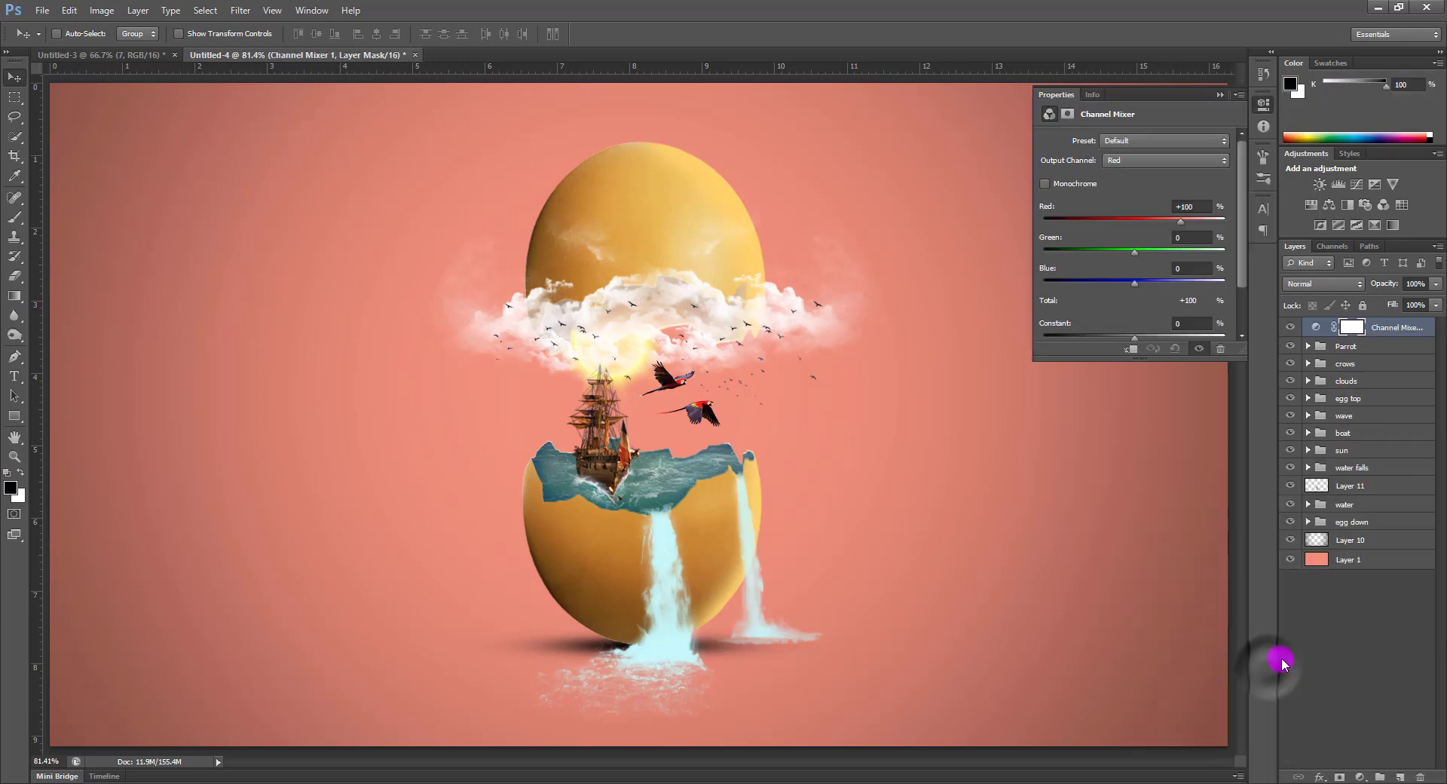
key("ctrl+z")
Add a Photo Filter adjustment layer above the Parrot group and set its filter to Orange
left_click(1369, 778)
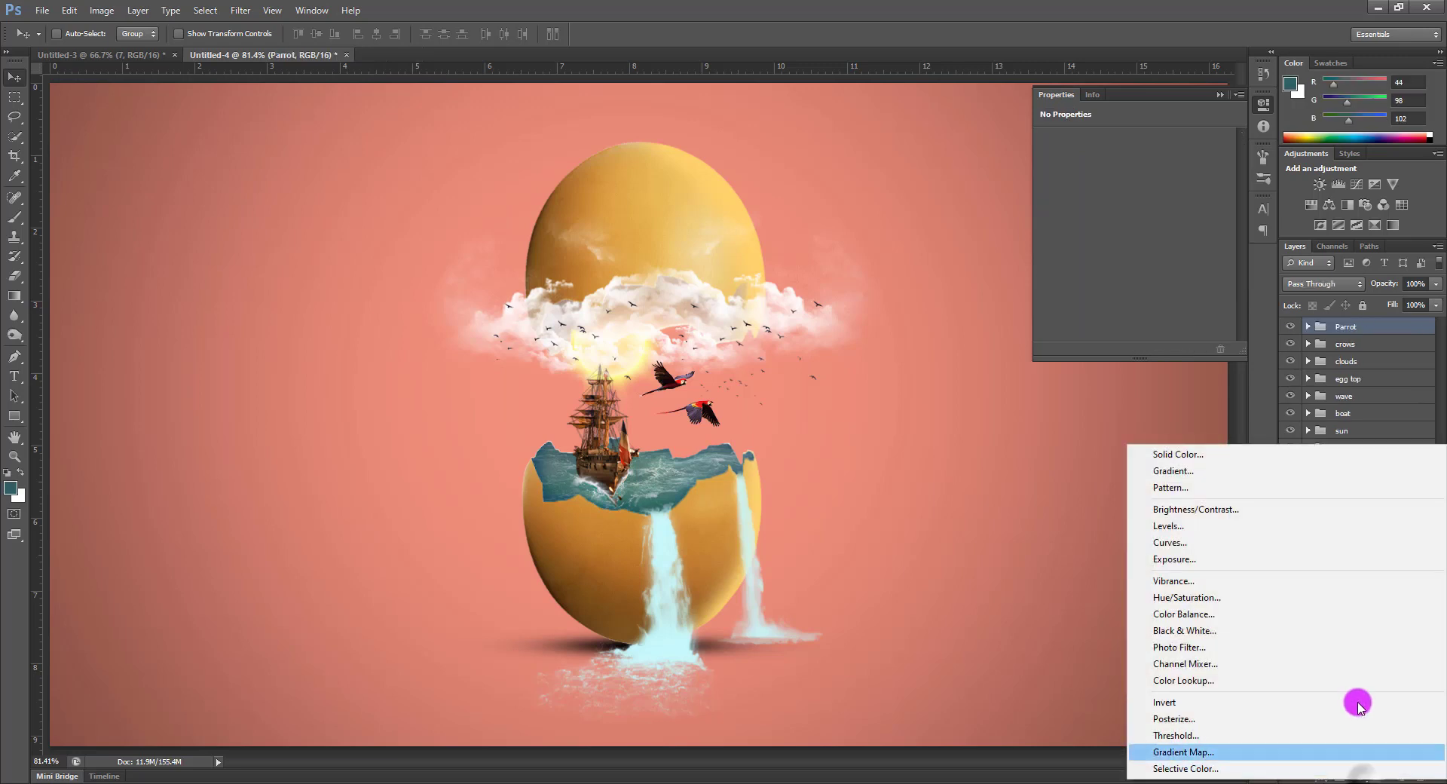
left_click(1273, 656)
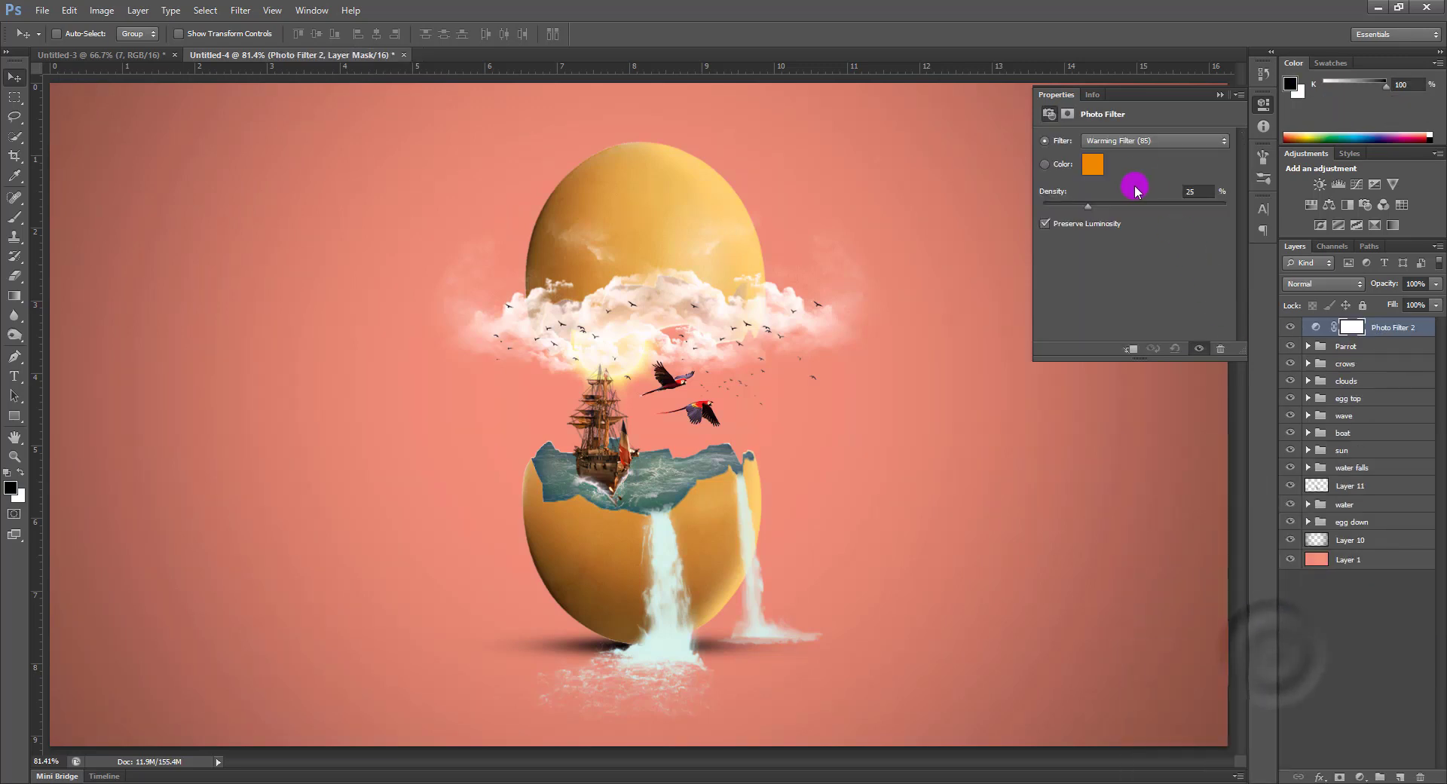
left_click(1150, 140)
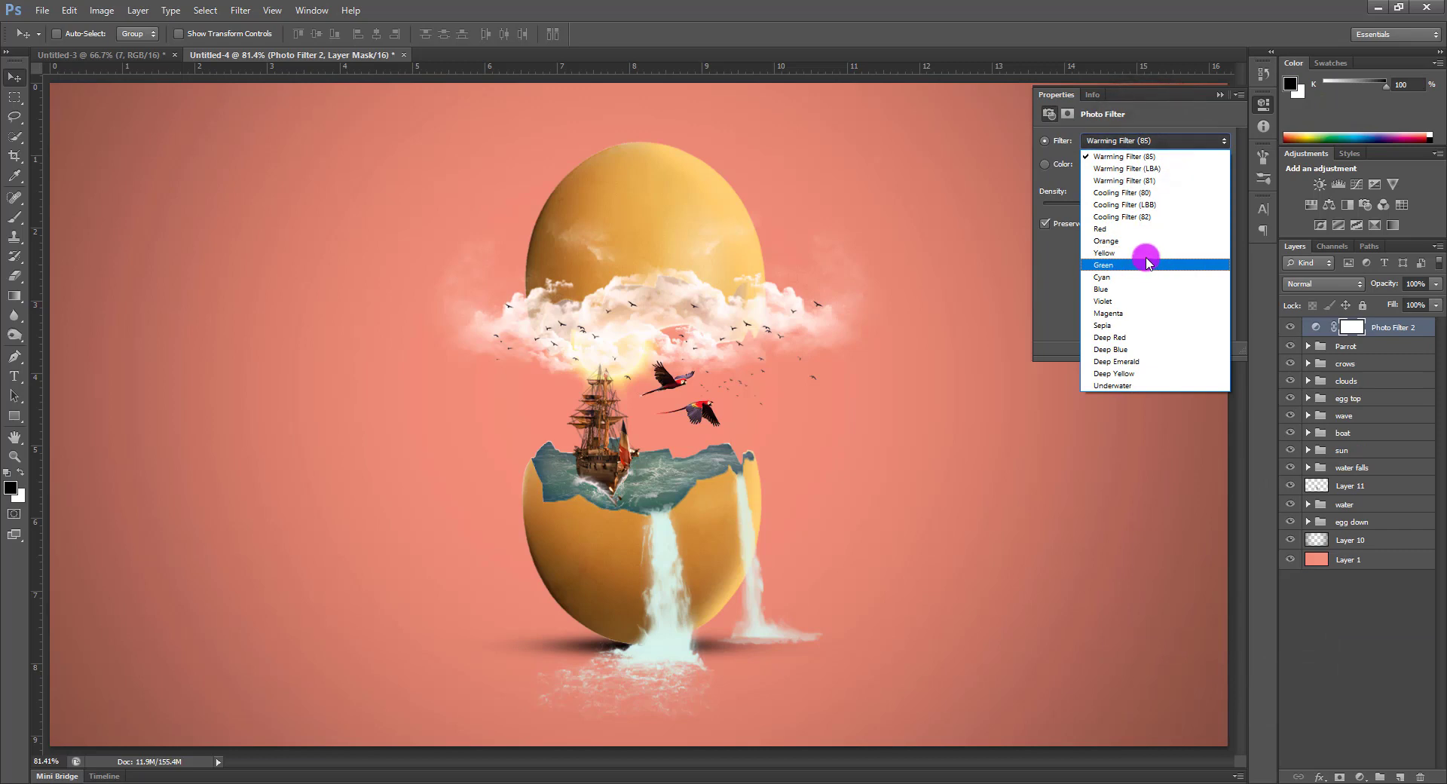
left_click(1145, 256)
left_click(1138, 141)
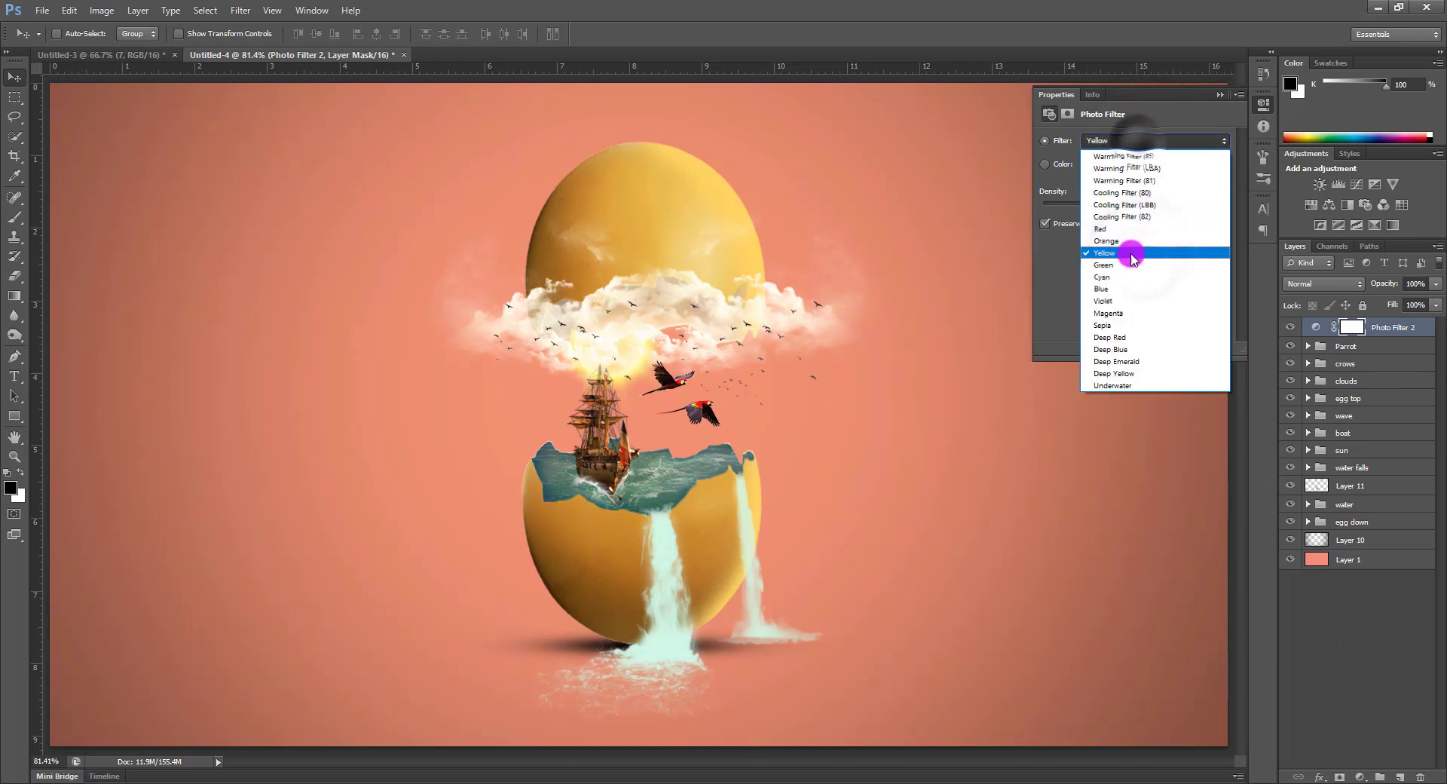
left_click(1121, 240)
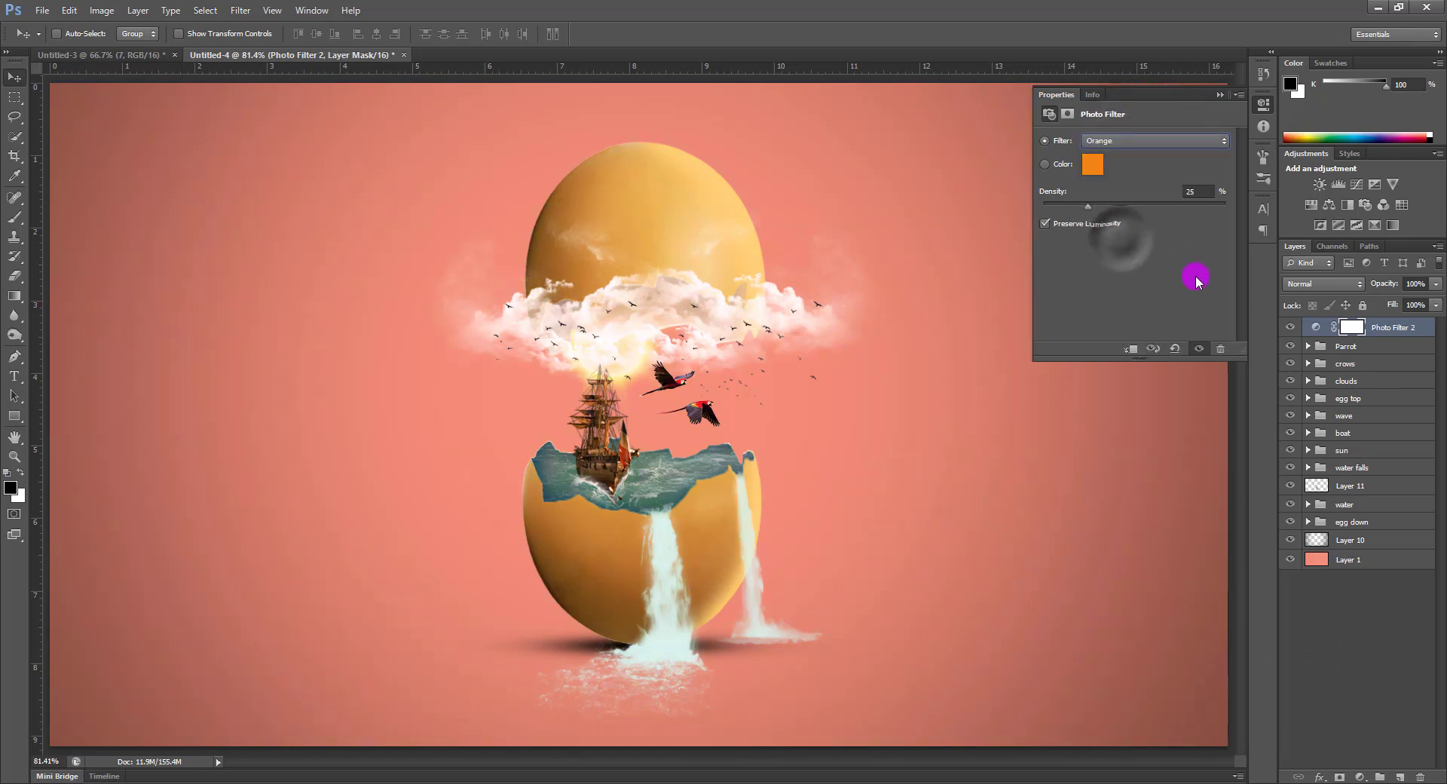
left_click(1221, 94)
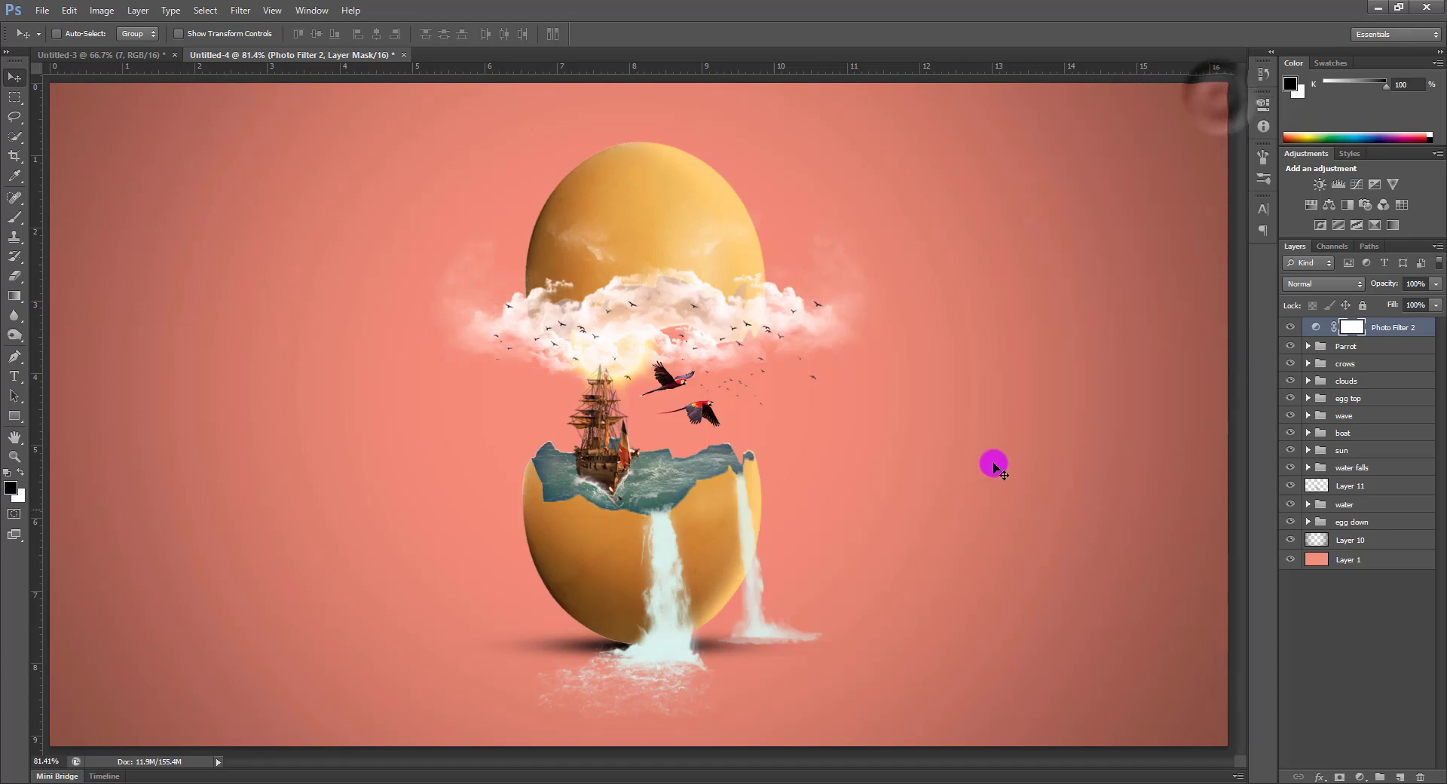